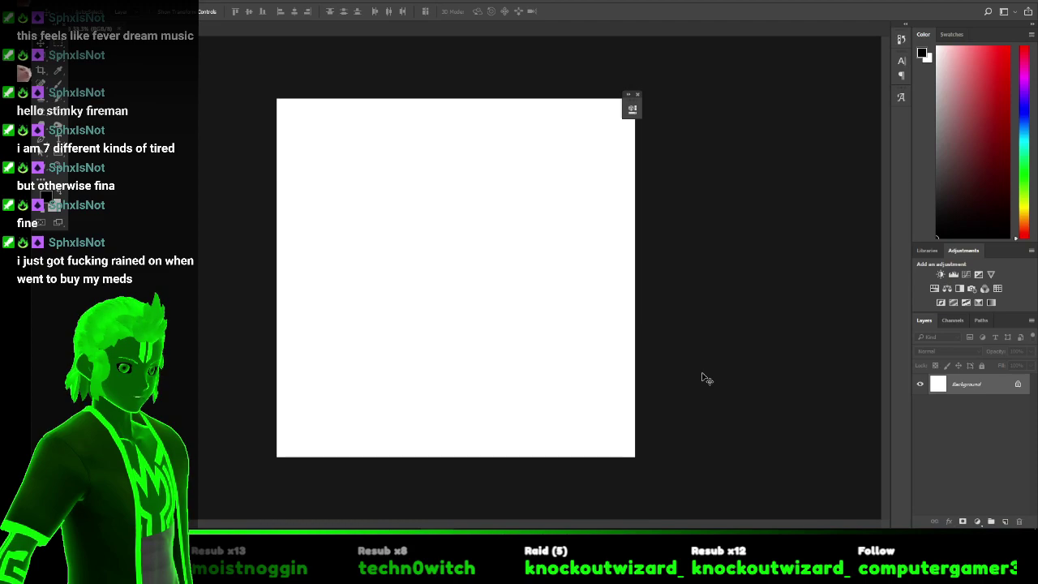
Choose the Brush tool and shrink the brush to a thin size for line drawing.
scroll(470, 268, up, 2)
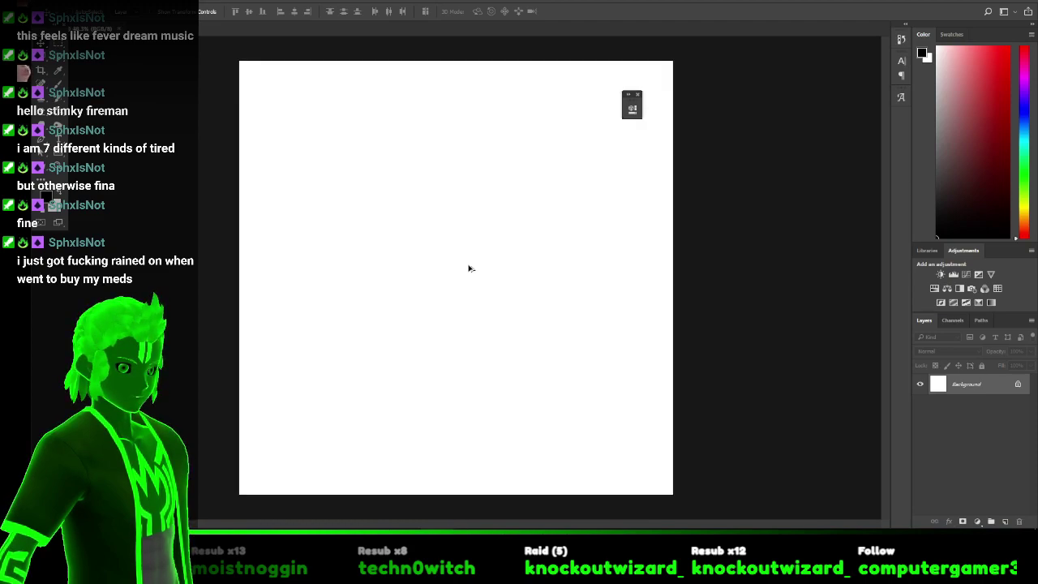
scroll(466, 283, up, 1)
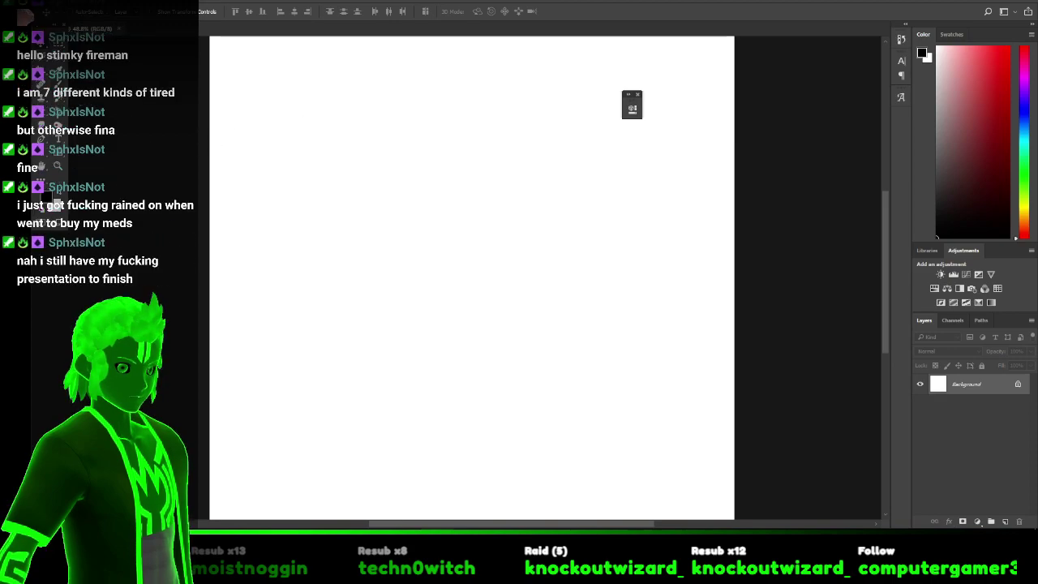
click(58, 91)
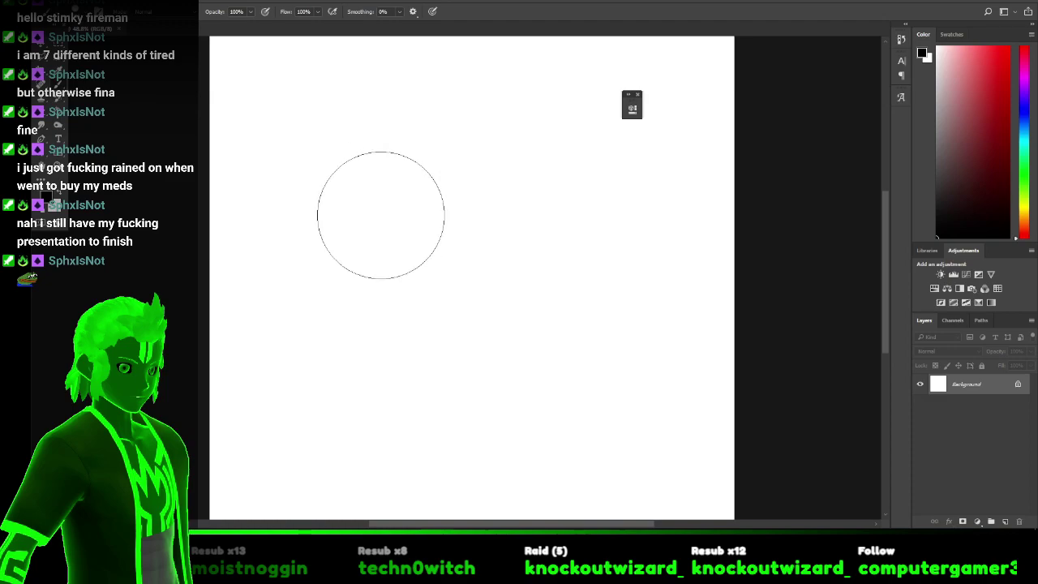
key(bracketleft)
key(bracketleft)
key(bracketleft)
key(bracketleft)
key(bracketleft)
key(bracketleft)
key(bracketleft)
key(bracketleft)
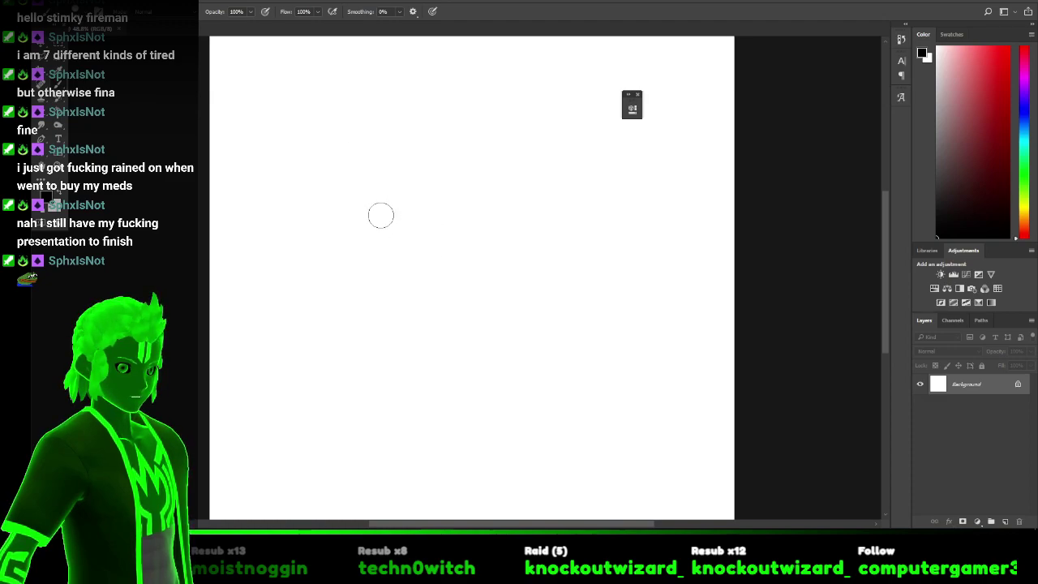
key(bracketleft)
key(bracketleft)
key(bracketleft)
key(bracketleft)
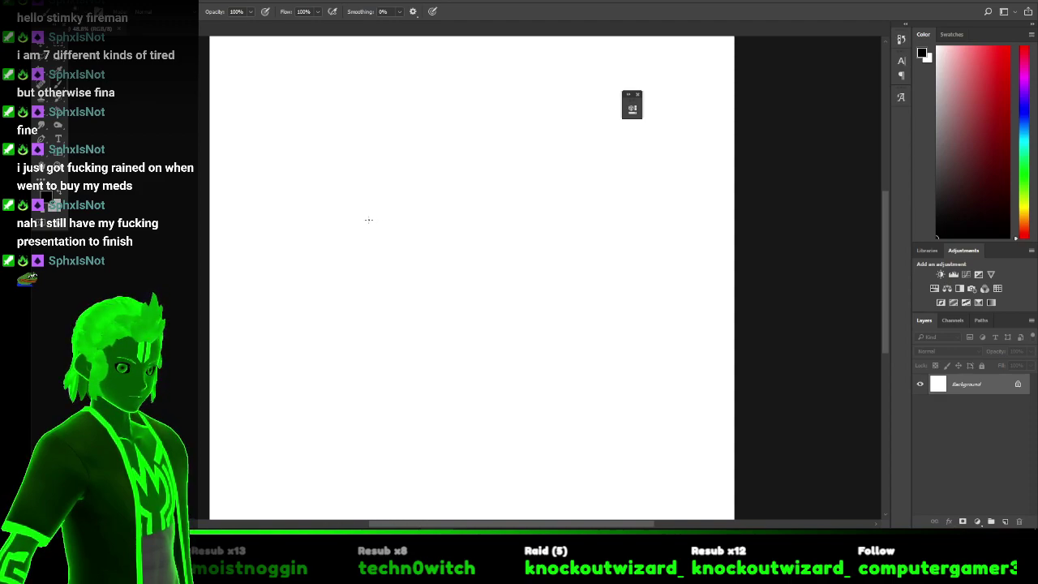
Set the brush smoothing to 70%.
scroll(368, 219, up, 1)
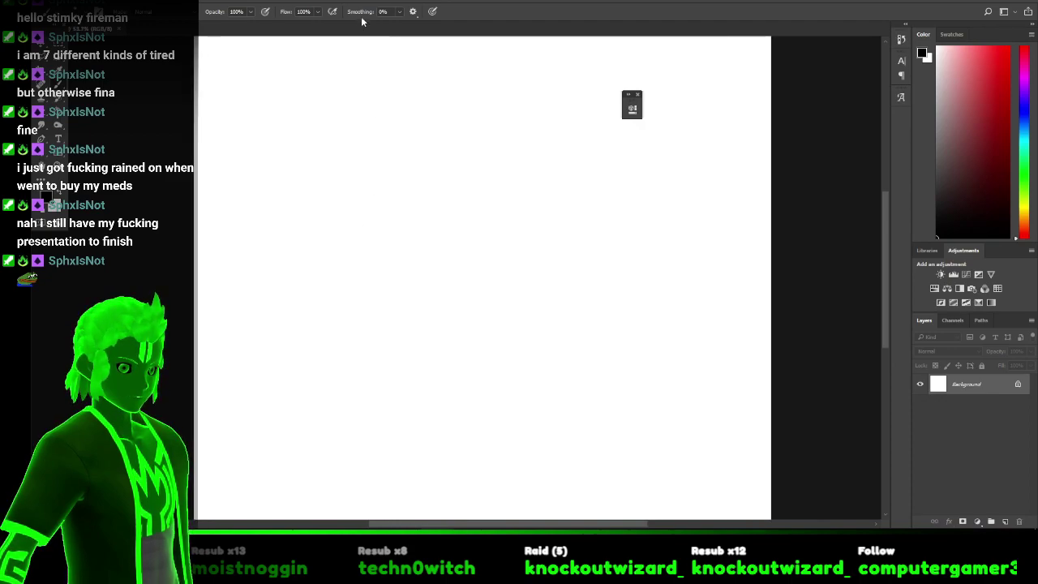
click(400, 12)
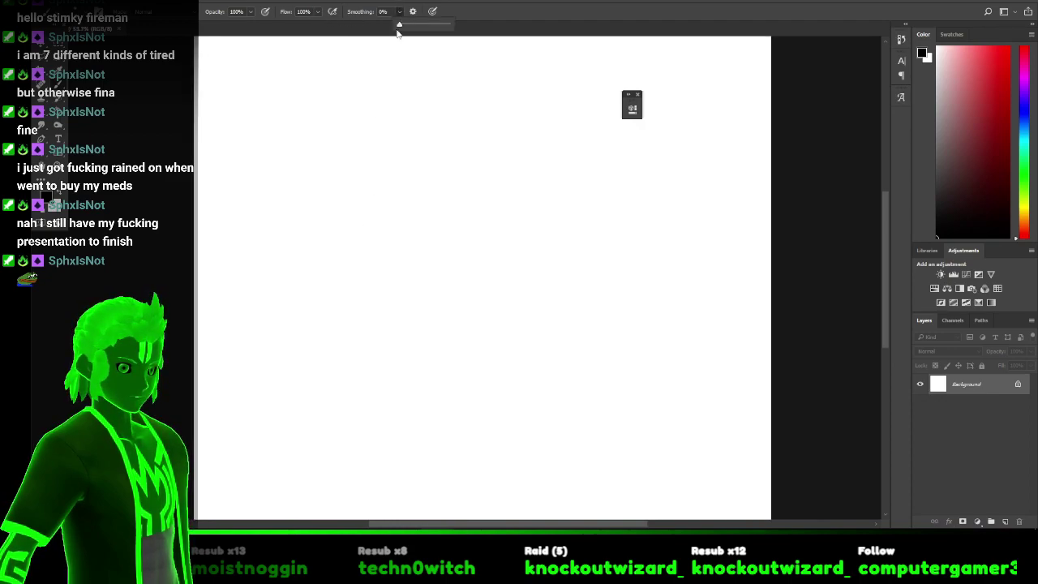
click(433, 27)
mouse_move(394, 78)
mouse_down()
mouse_move(326, 97)
mouse_move(417, 224)
mouse_move(470, 192)
mouse_up()
drag(532, 228, 613, 224)
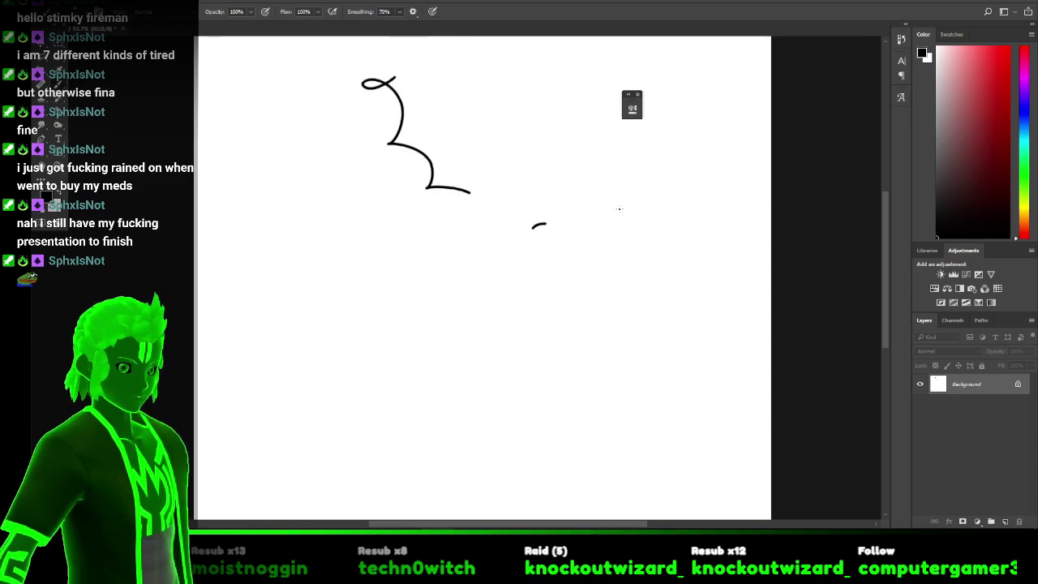
key(ctrl+z)
key(ctrl+z)
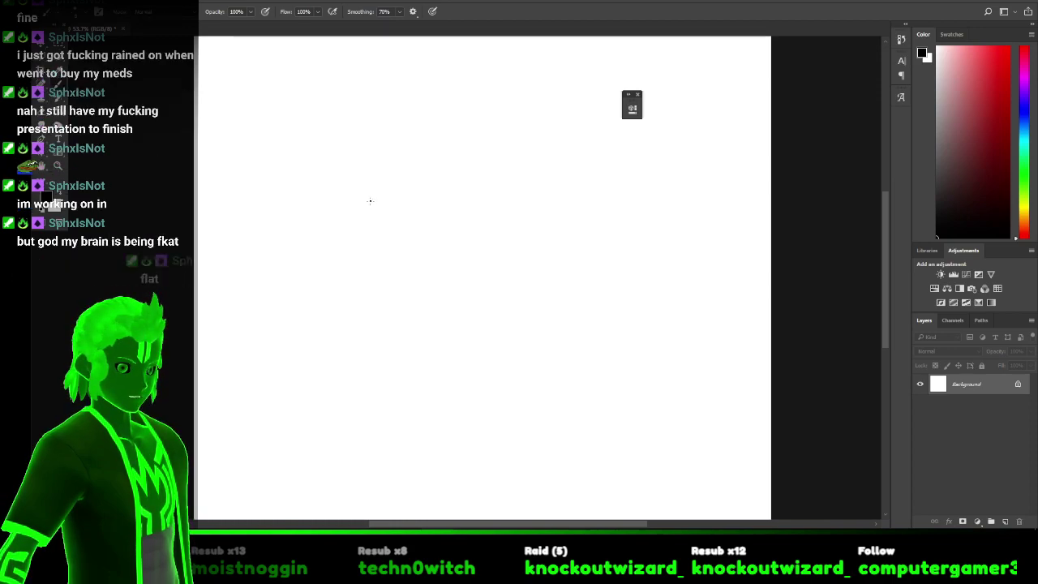
Sketch a round head in the upper middle of the canvas, with a short neck and a nearly horizontal shoulder line below.
mouse_move(479, 154)
mouse_down()
mouse_move(419, 198)
mouse_move(460, 258)
mouse_move(528, 241)
mouse_move(540, 175)
mouse_move(484, 152)
mouse_up()
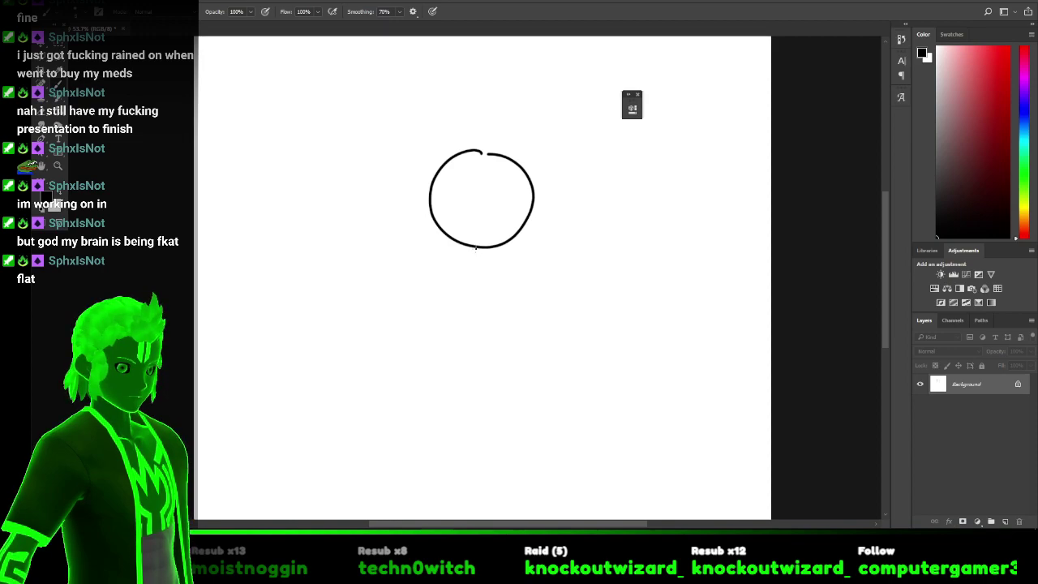
mouse_move(474, 267)
mouse_down()
mouse_move(438, 266)
mouse_move(533, 269)
mouse_up()
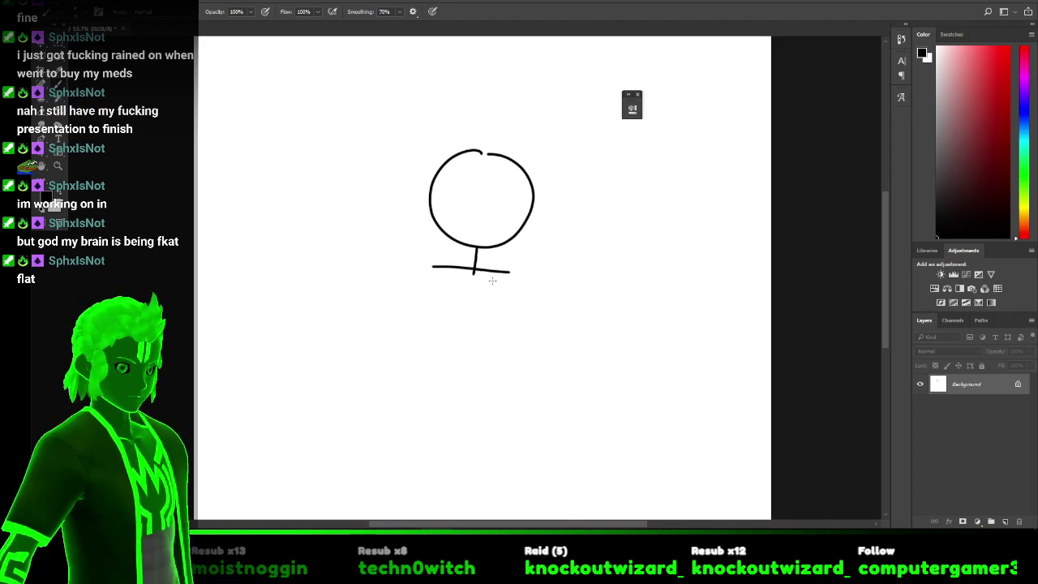
key(ctrl+z)
drag(429, 267, 551, 279)
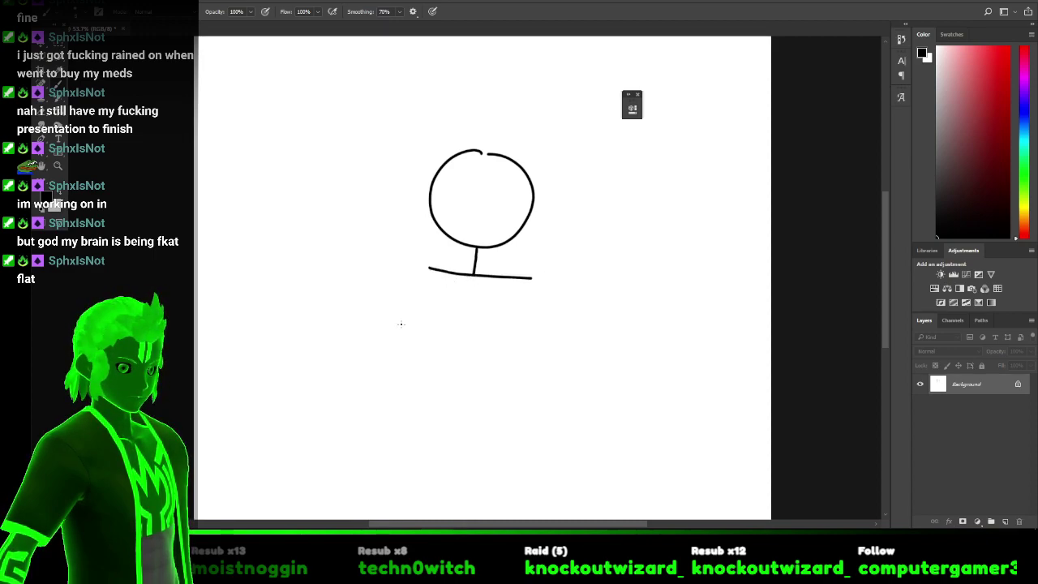
Draw two bent stick arms from the shoulders, the left forearm raised and the right one angled back toward the hip.
drag(398, 334, 437, 256)
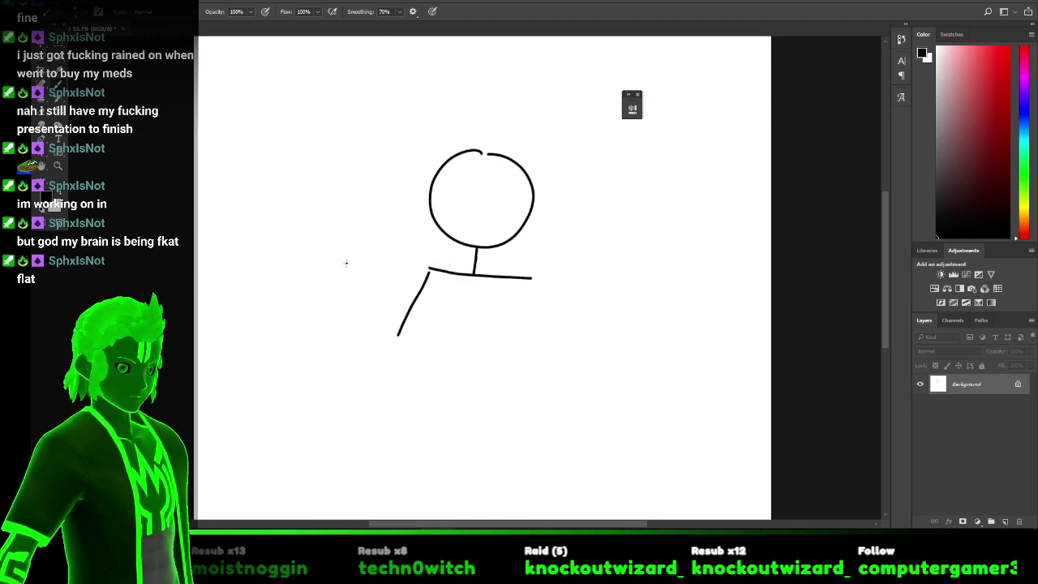
mouse_move(355, 289)
mouse_down()
mouse_move(399, 343)
mouse_move(341, 253)
mouse_up()
key(ctrl+z)
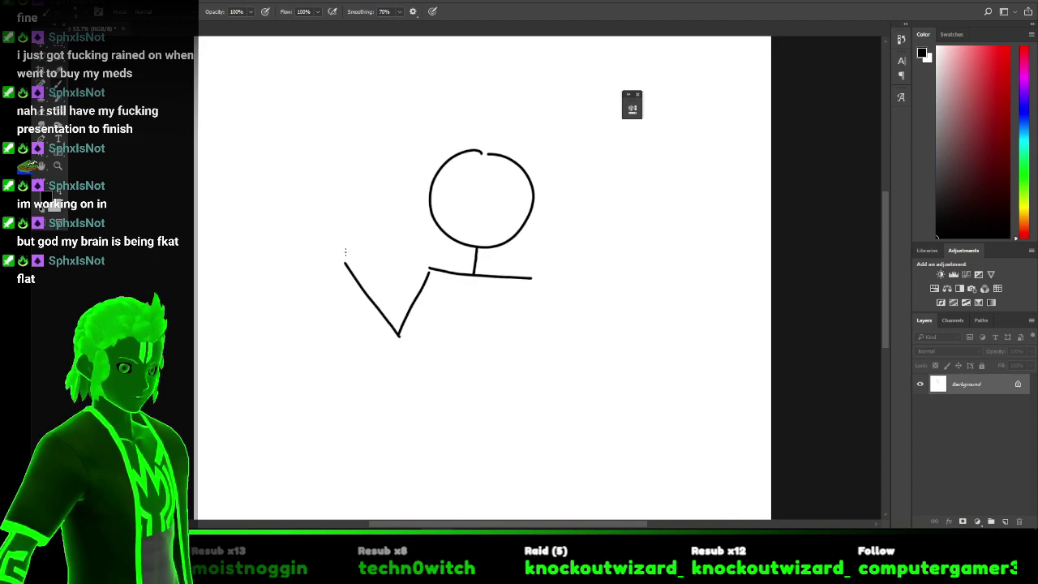
drag(534, 278, 585, 351)
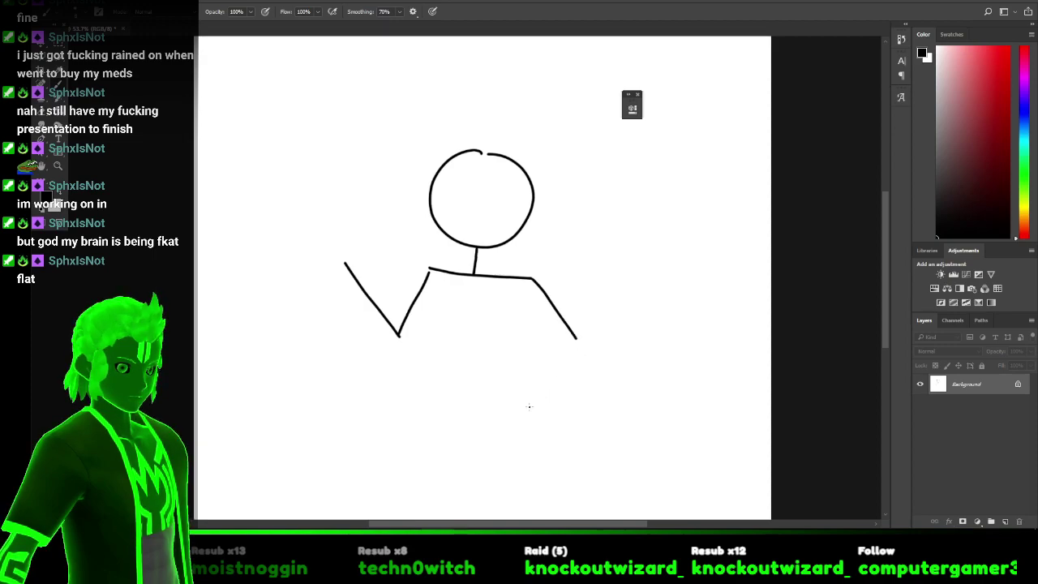
drag(528, 410, 578, 327)
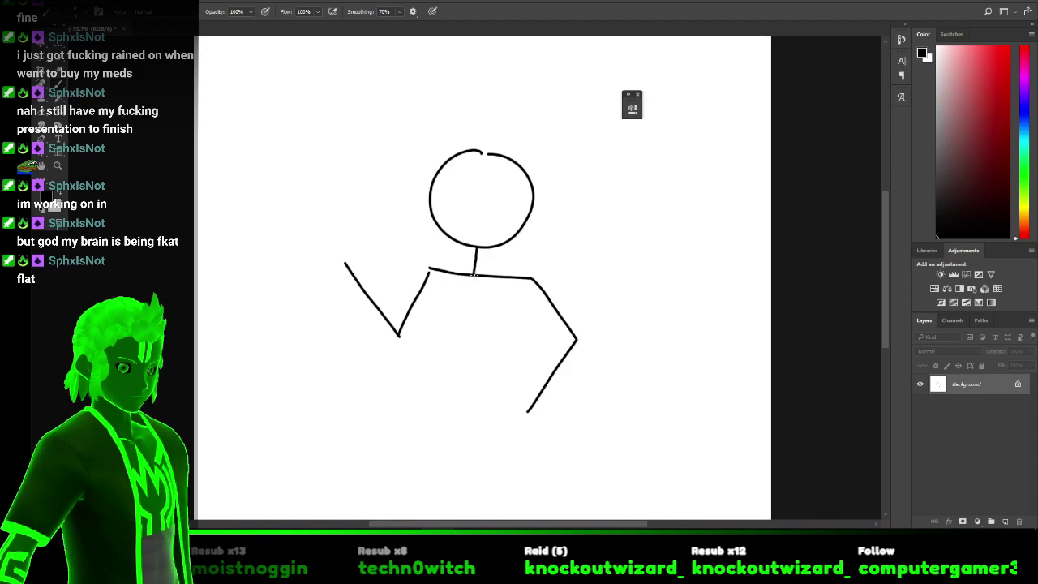
Draw a curved spine down from the shoulder line and a raised left leg bent at the knee.
mouse_move(478, 296)
mouse_down()
mouse_move(479, 371)
mouse_move(458, 424)
mouse_up()
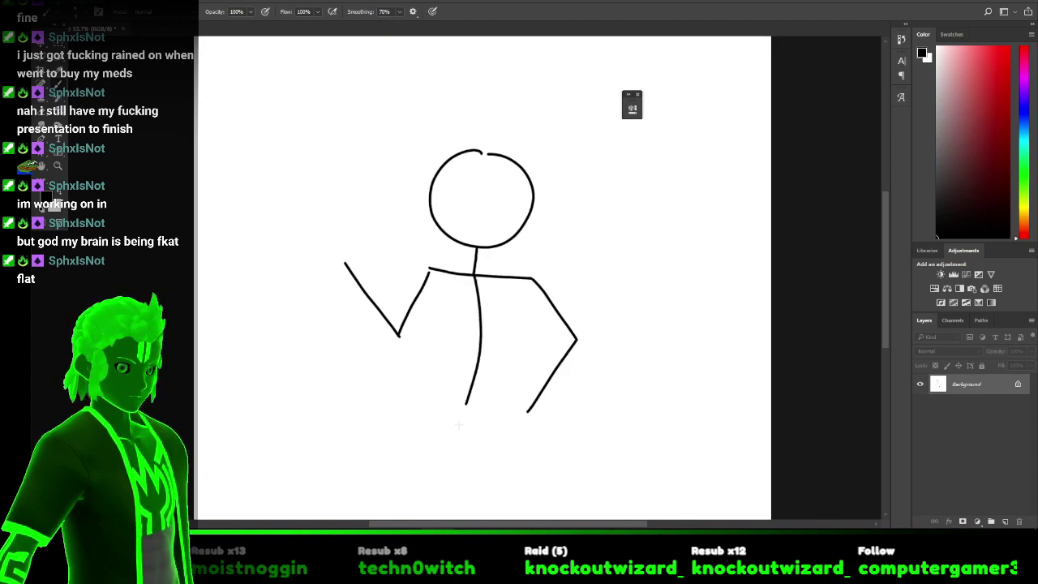
drag(885, 278, 882, 315)
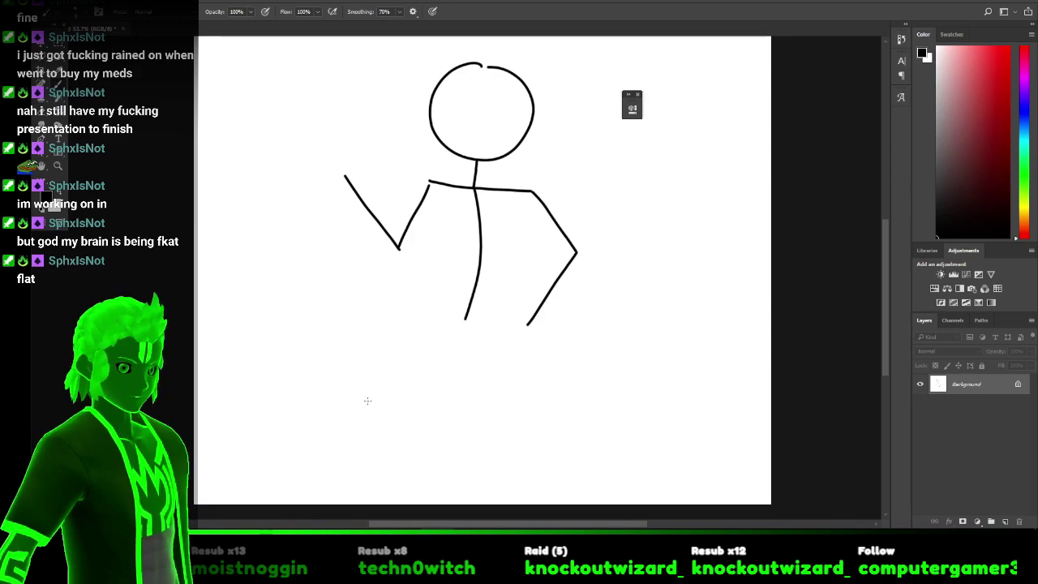
drag(371, 400, 401, 316)
key(ctrl+z)
drag(370, 347, 378, 430)
drag(403, 325, 479, 316)
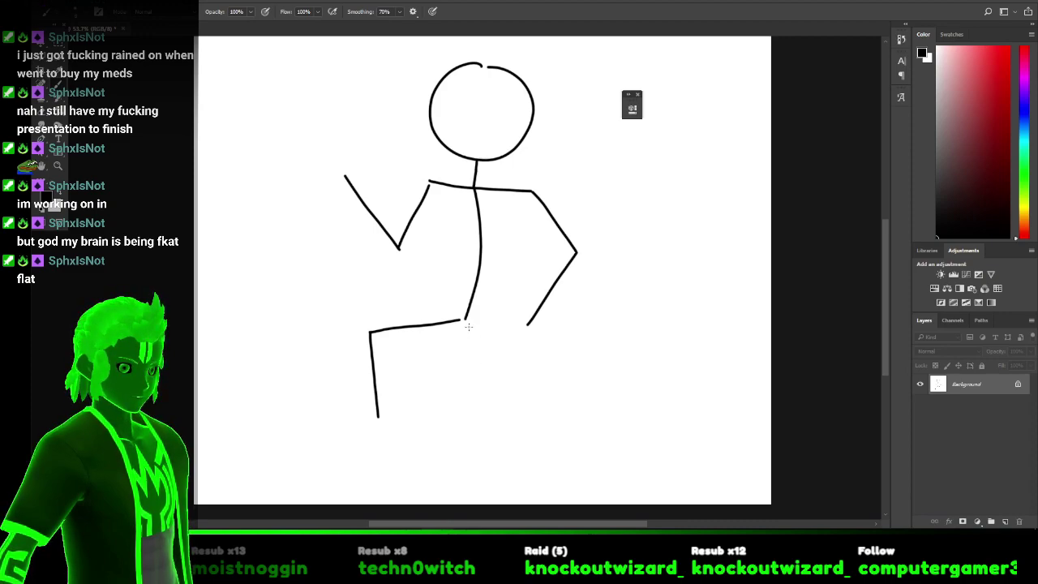
drag(465, 324, 494, 402)
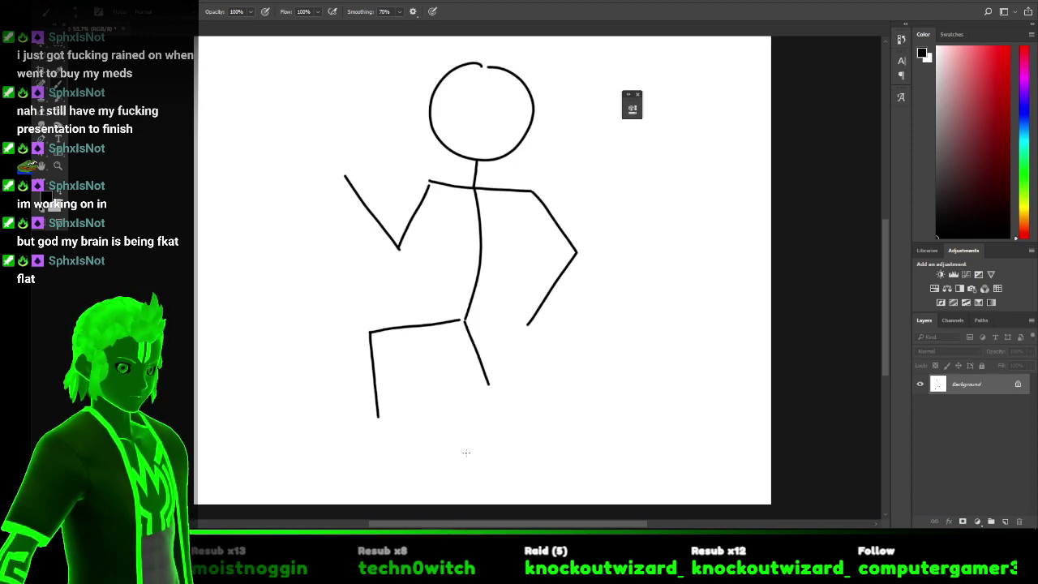
drag(453, 466, 496, 380)
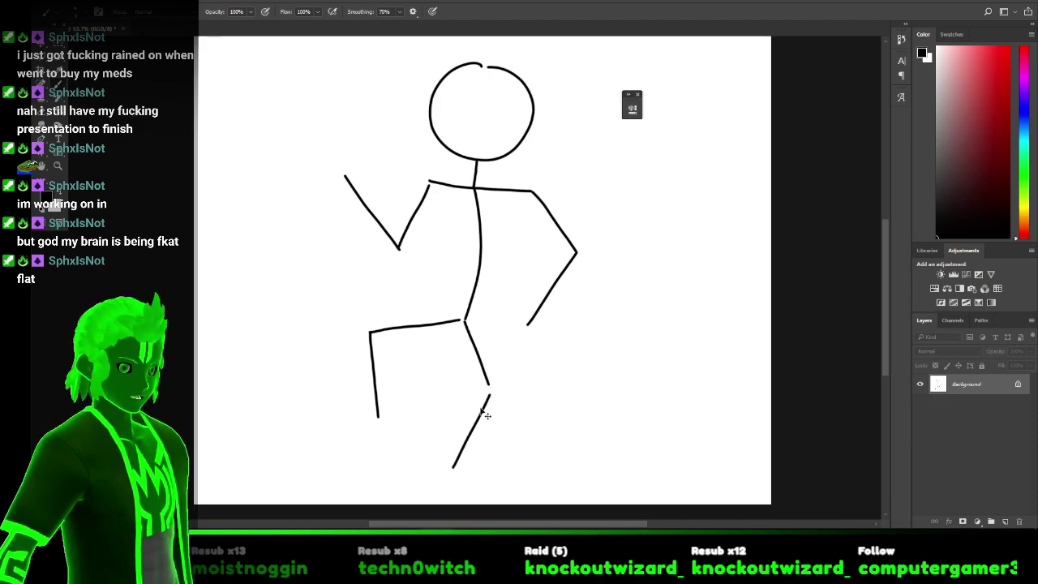
key(ctrl+z)
key(ctrl+z)
Draw the supporting leg from the hip with its shin bent backward, and add short foot strokes to both legs.
drag(459, 344, 448, 389)
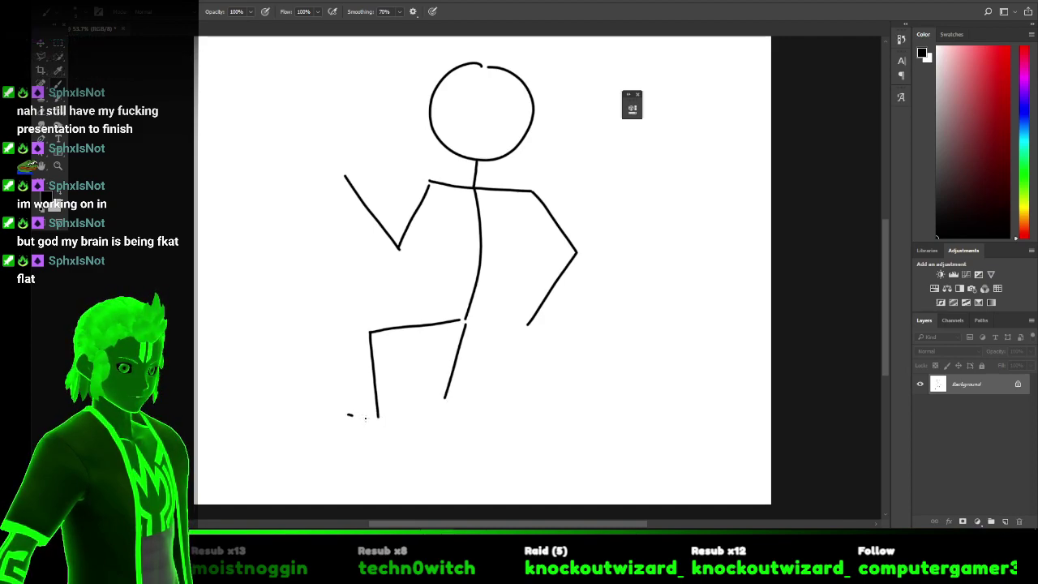
drag(364, 418, 377, 419)
mouse_move(446, 402)
mouse_down()
mouse_move(498, 467)
mouse_move(477, 467)
mouse_move(493, 447)
mouse_up()
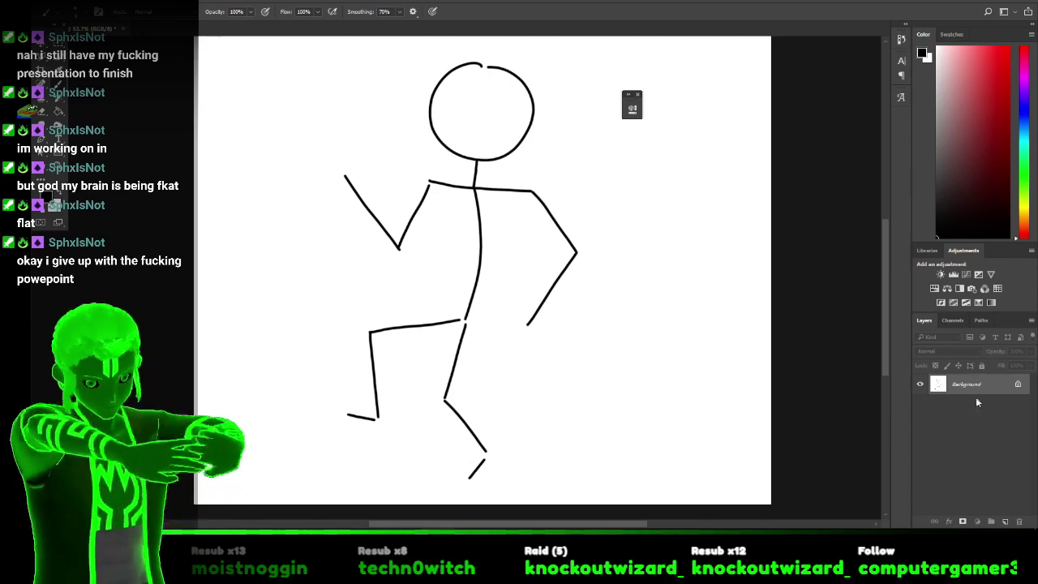
Add a blank layer and convert the Background holding the sketch into a regular layer with default settings.
click(1004, 522)
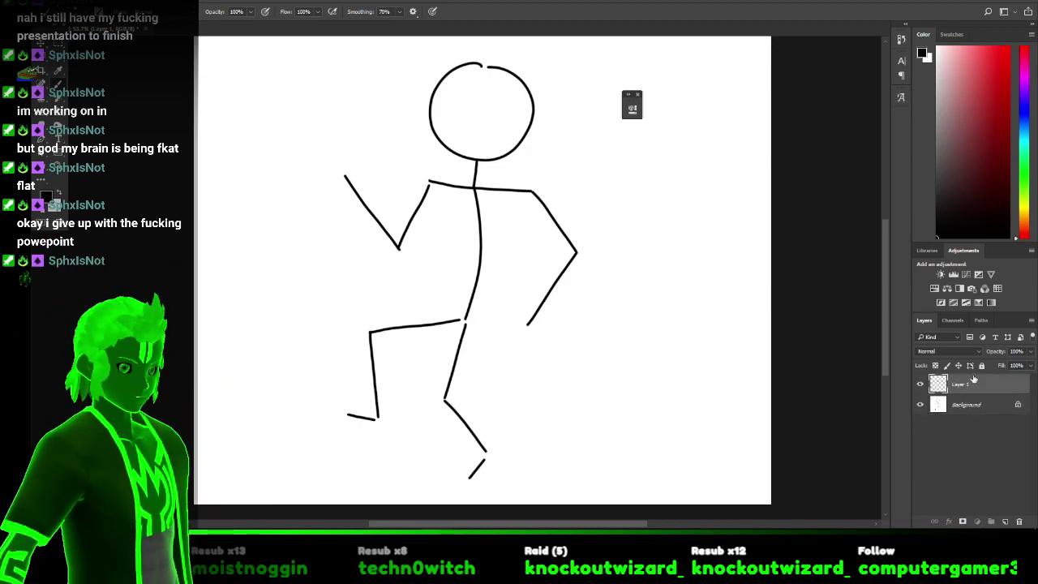
double_click(975, 406)
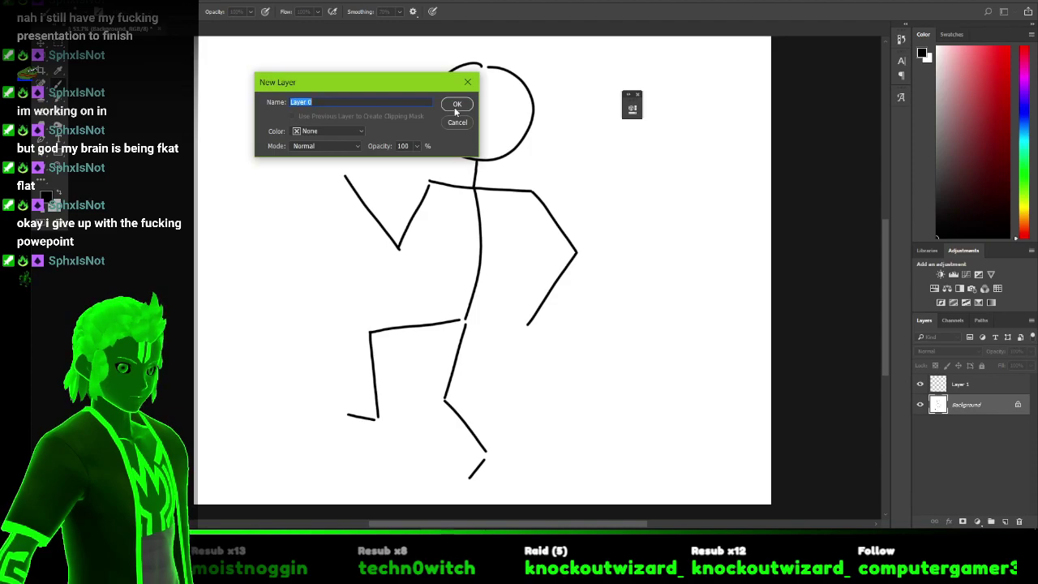
click(455, 105)
Move the stick-figure layer above the blank layer and lower its opacity to 34%.
drag(984, 403, 995, 369)
click(1030, 351)
click(975, 406)
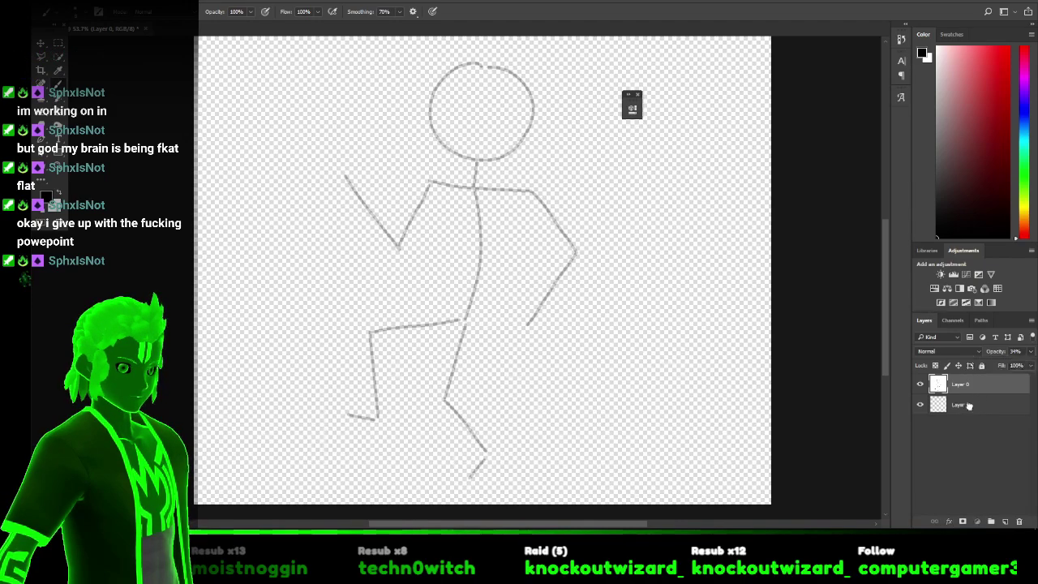
Fill the blank bottom layer with white using the Paint Bucket.
click(968, 406)
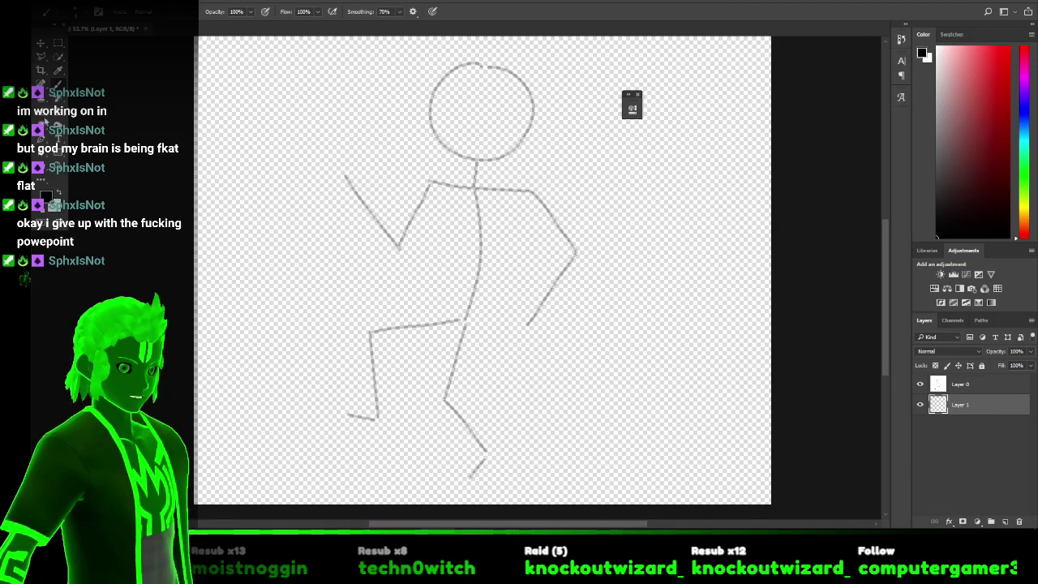
click(59, 192)
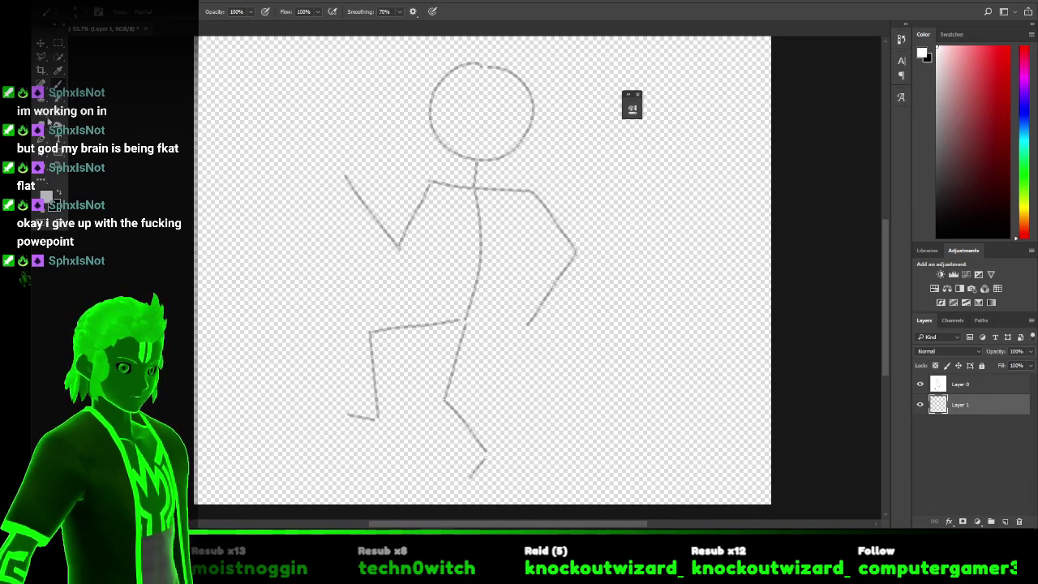
key(g)
click(310, 189)
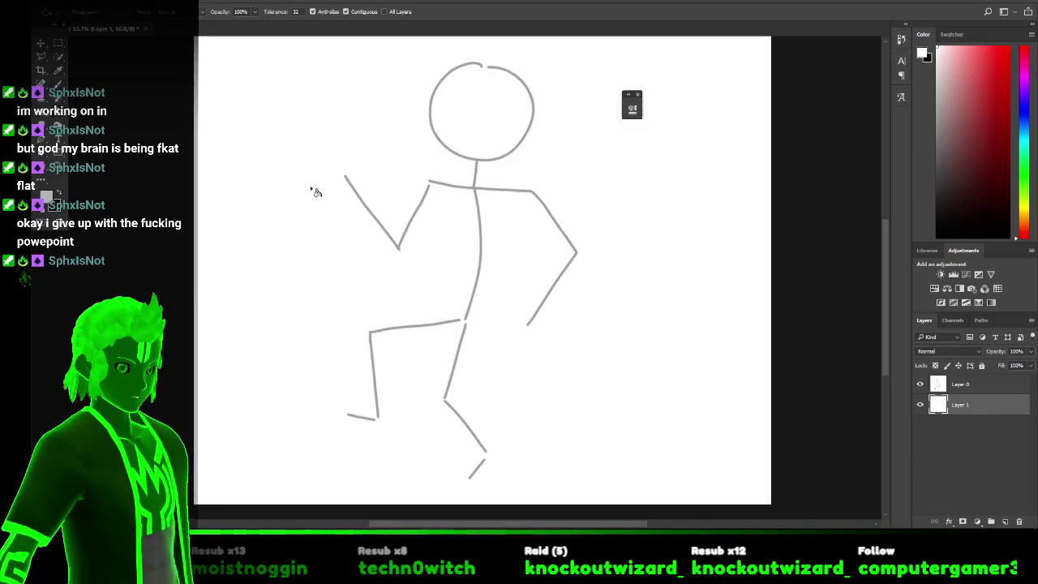
Fully lock both the white backdrop layer and the stick-figure layer.
click(982, 366)
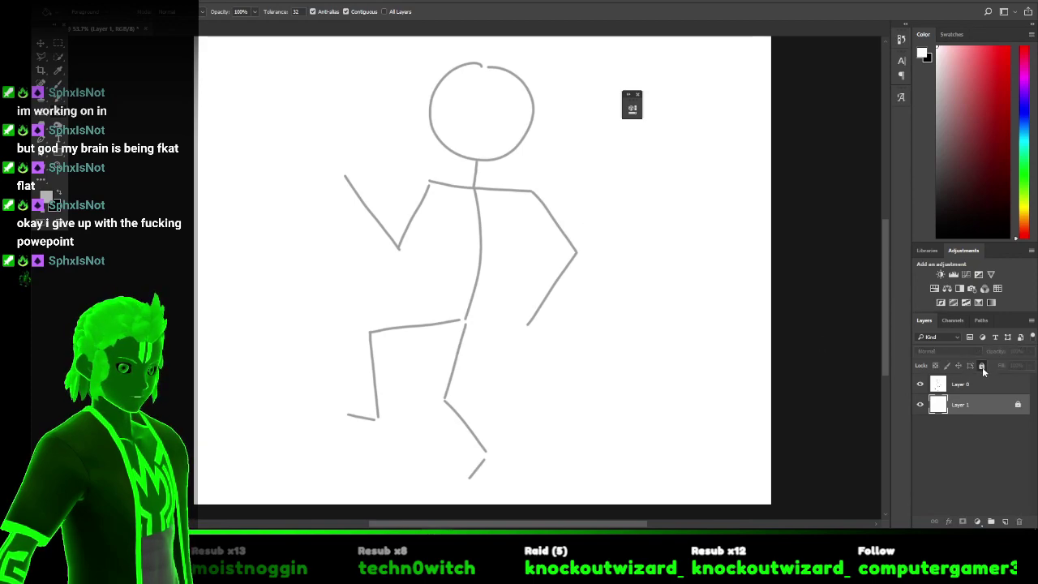
click(983, 388)
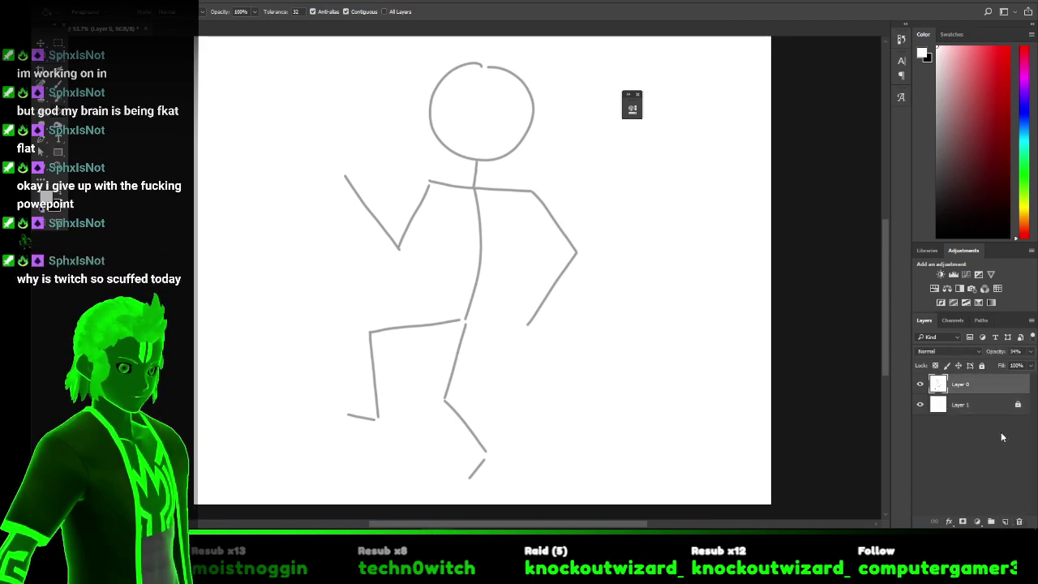
click(982, 365)
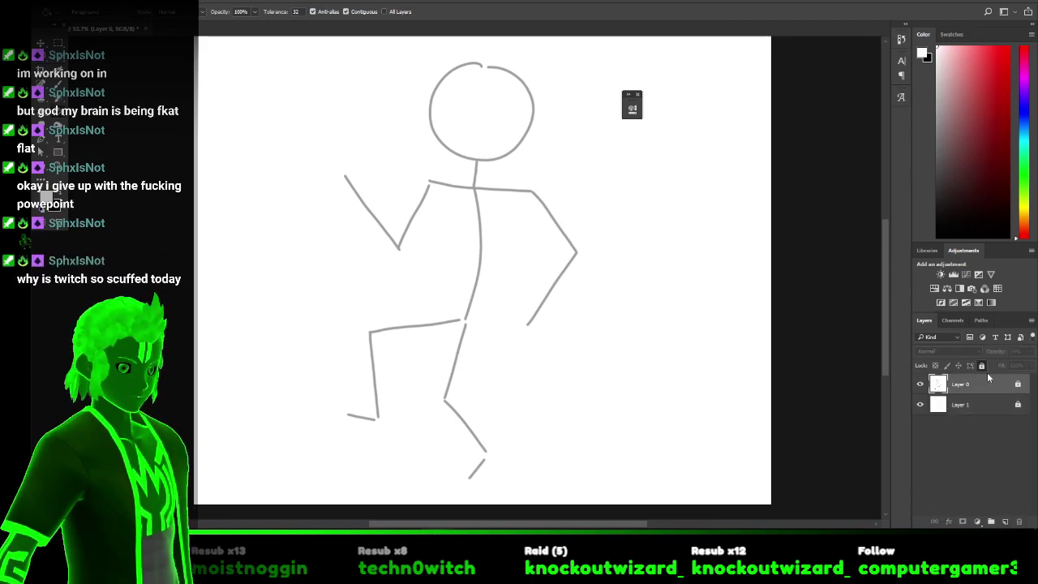
Add a new layer above the locked stick-figure layer and frame the figure's head for drawing.
click(1005, 521)
scroll(625, 306, up, 2)
scroll(615, 306, up, 4)
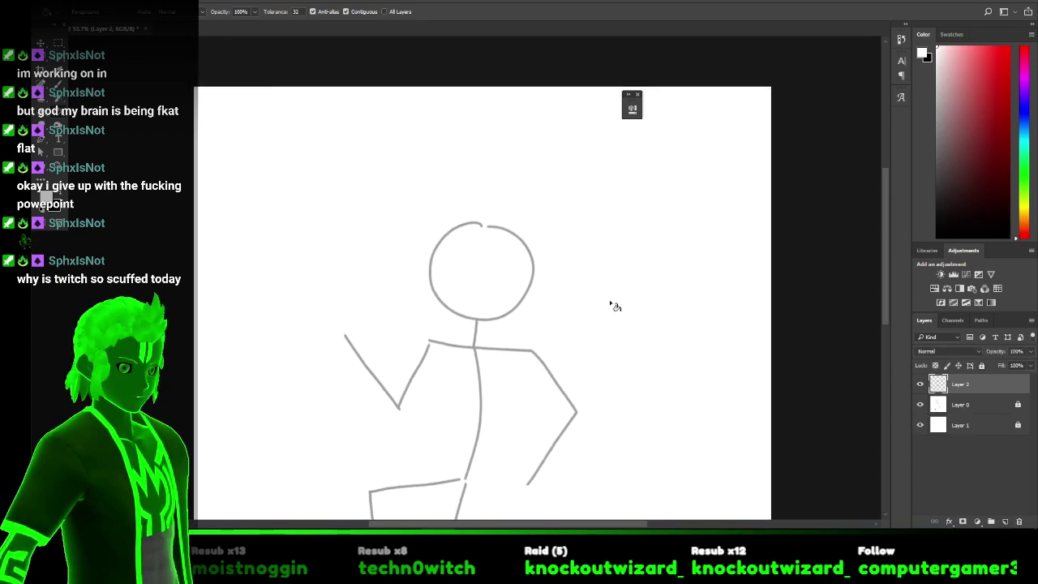
scroll(524, 199, up, 3)
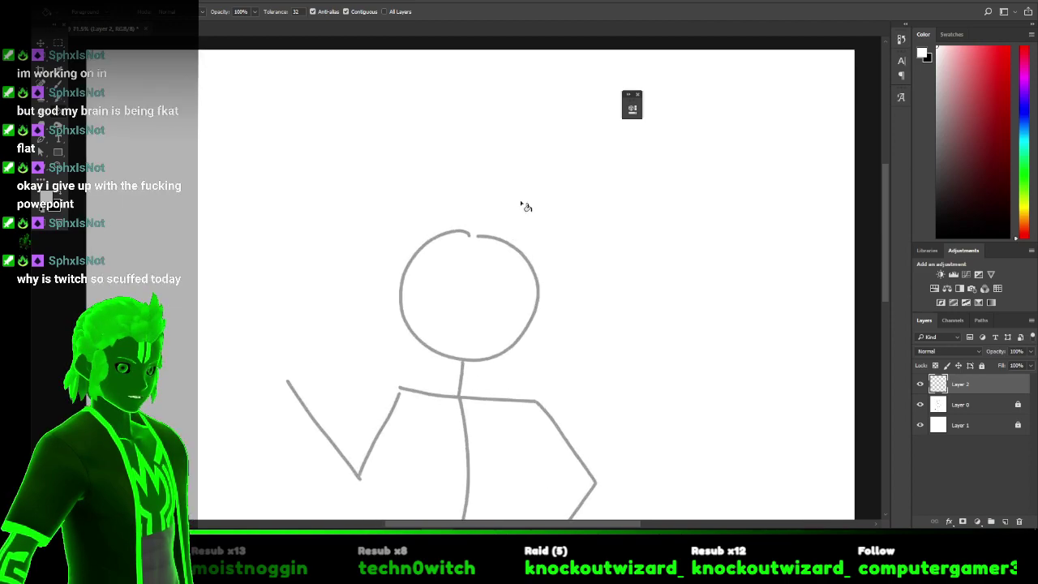
scroll(524, 204, up, 1)
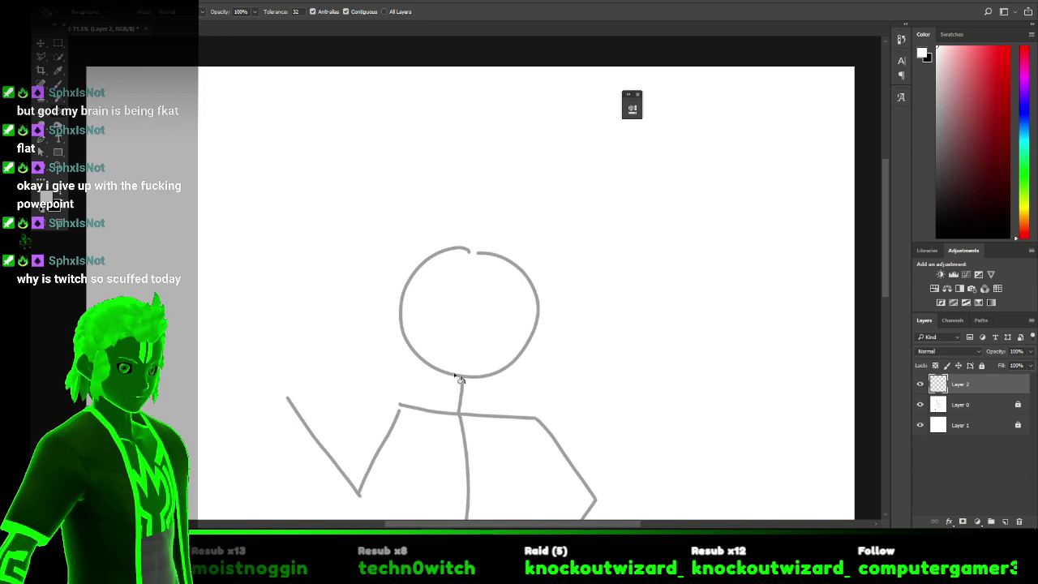
Switch to the Illustrator costume design and copy the hex code 00ffd4 from the long coat's teal trim stroke.
scroll(398, 378, right, 3)
scroll(401, 377, down, 1)
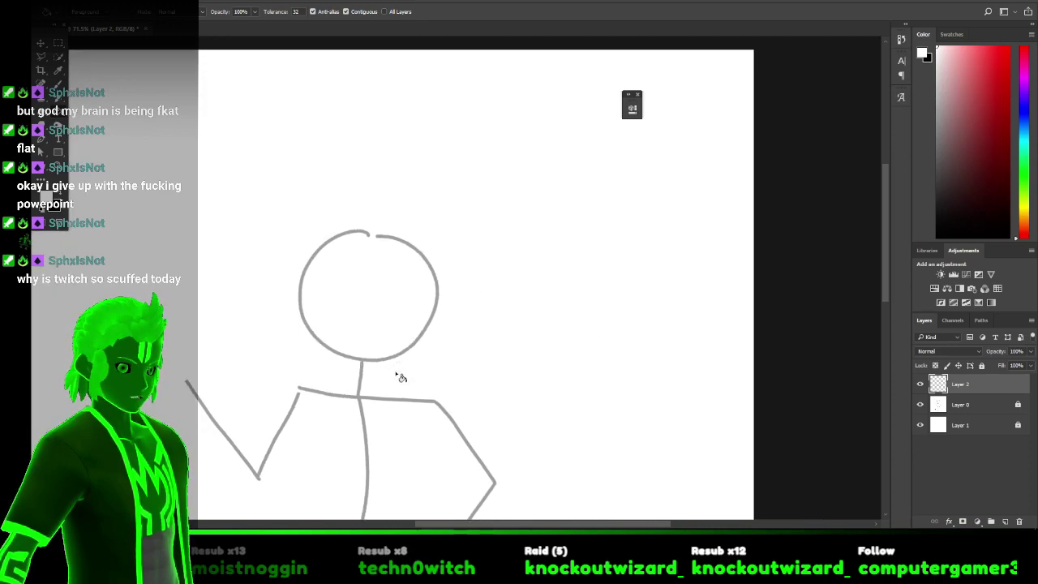
scroll(398, 373, up, 1)
scroll(398, 375, right, 2)
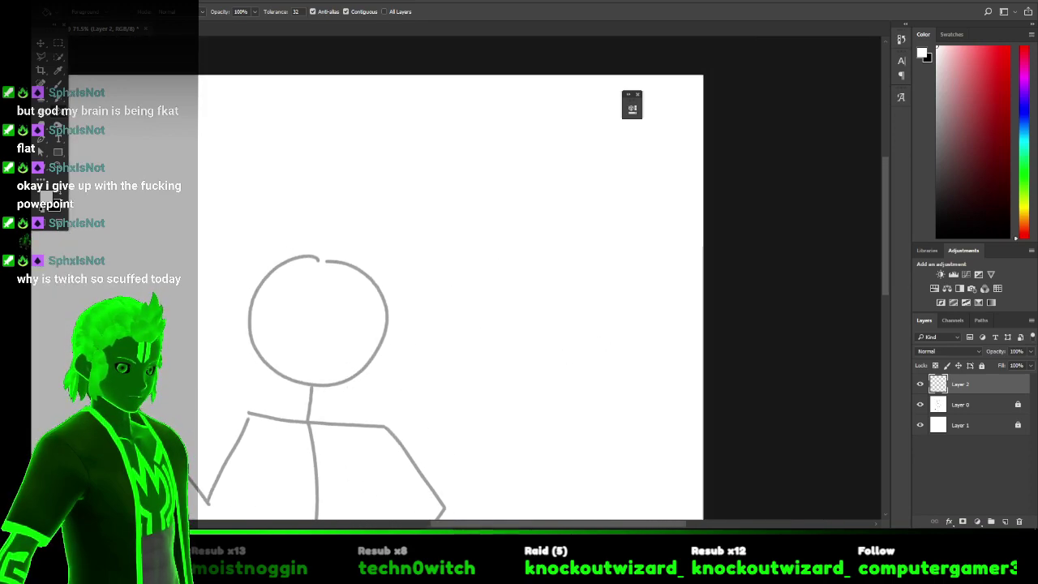
key(alt+Tab)
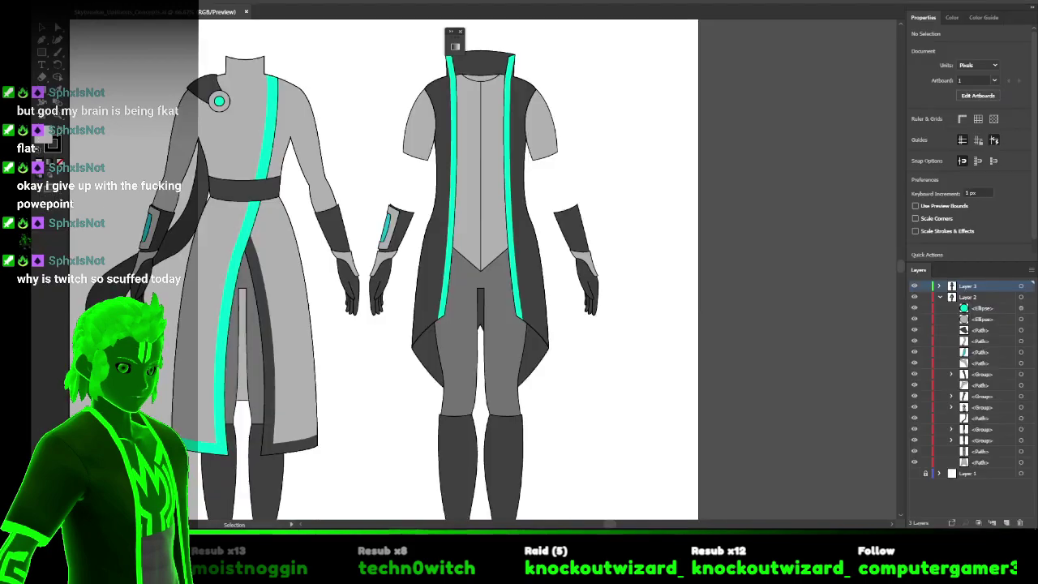
click(238, 256)
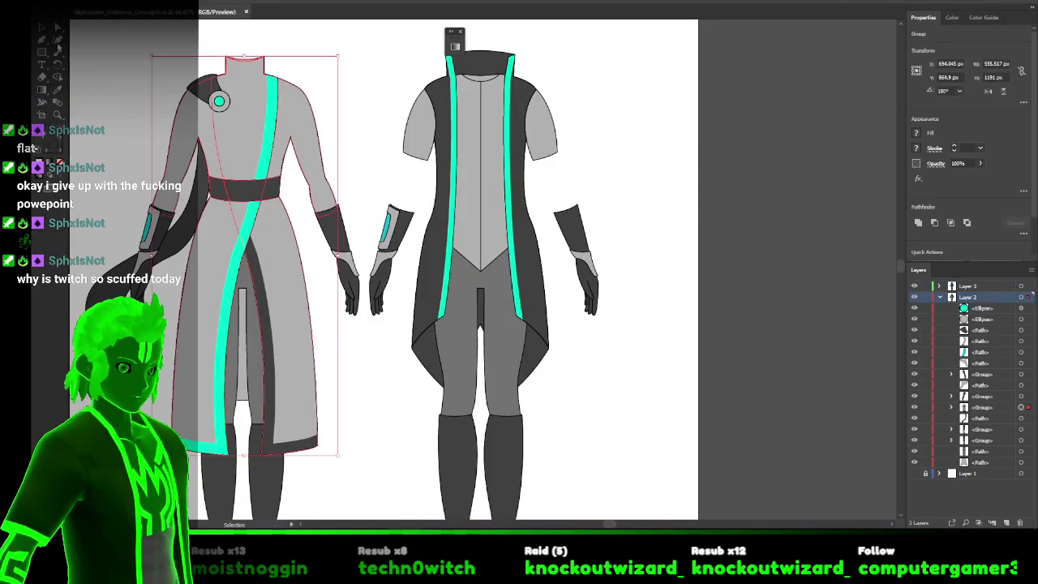
key(ctrl+shift+a)
click(58, 32)
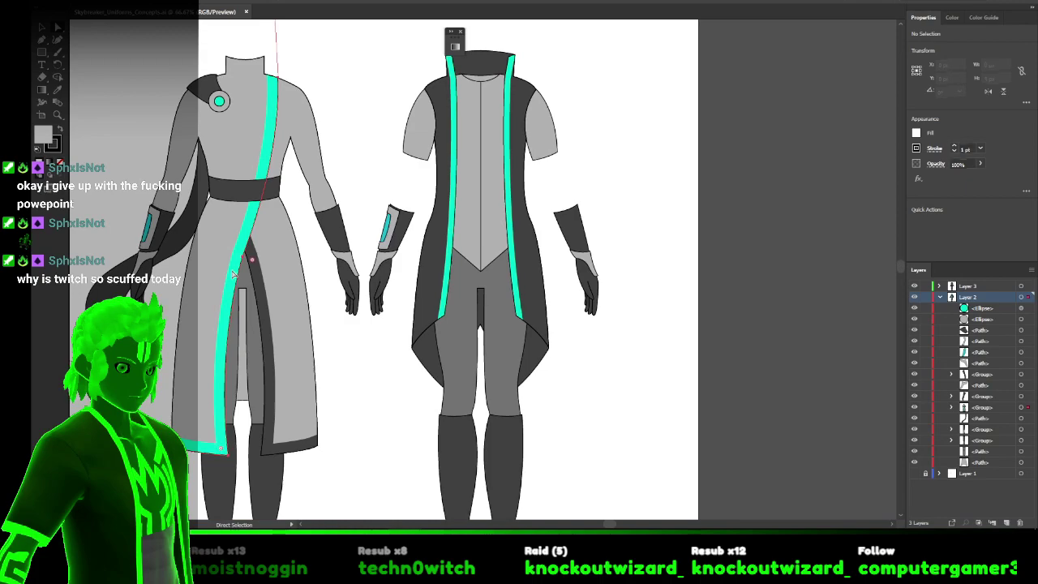
click(233, 274)
double_click(53, 146)
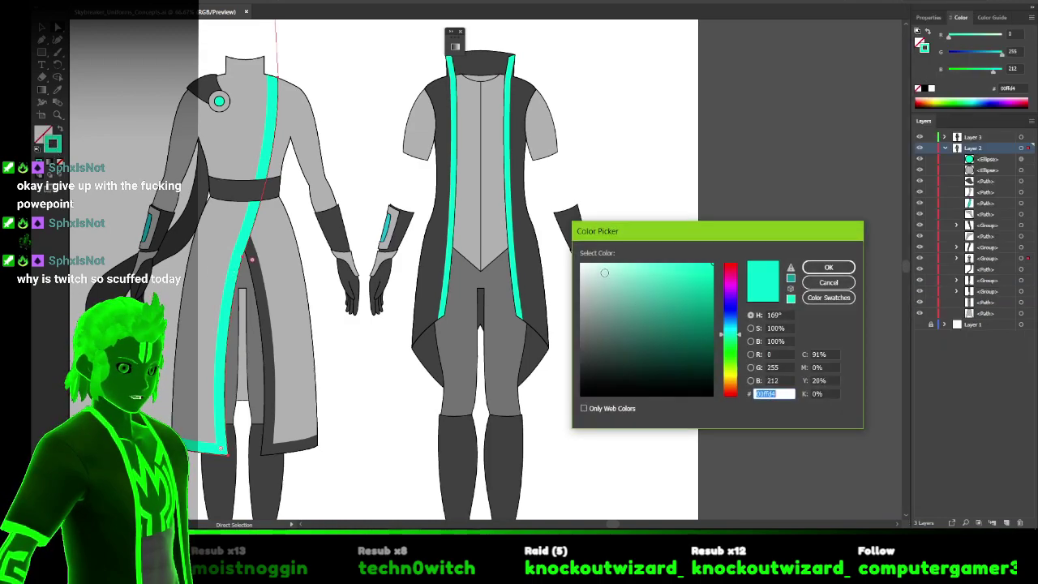
click(828, 267)
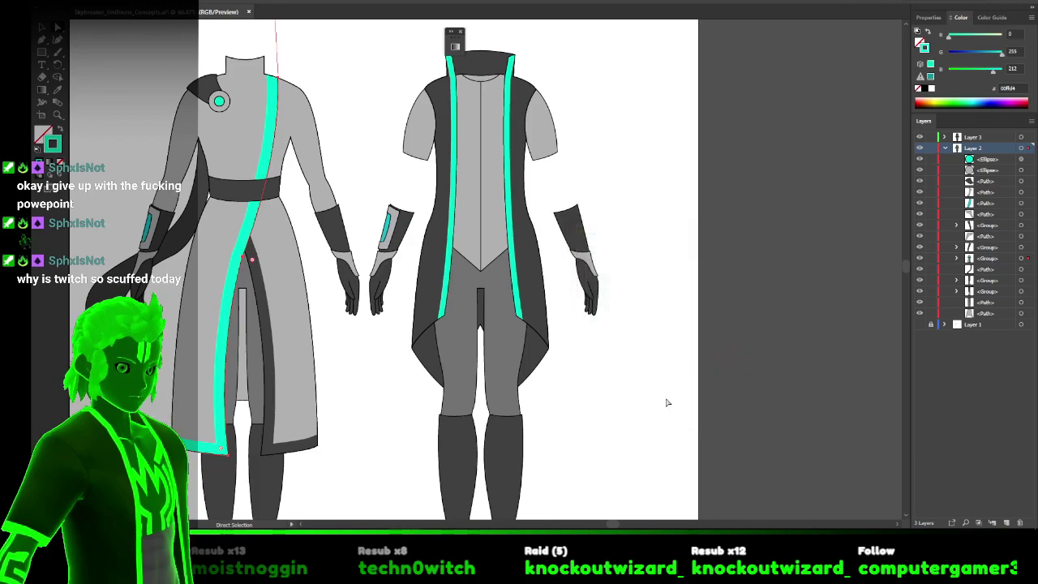
Return to the Photoshop drawing, set the foreground colour to the copied 00ffd4 and choose the Brush tool.
mouse_move(467, 525)
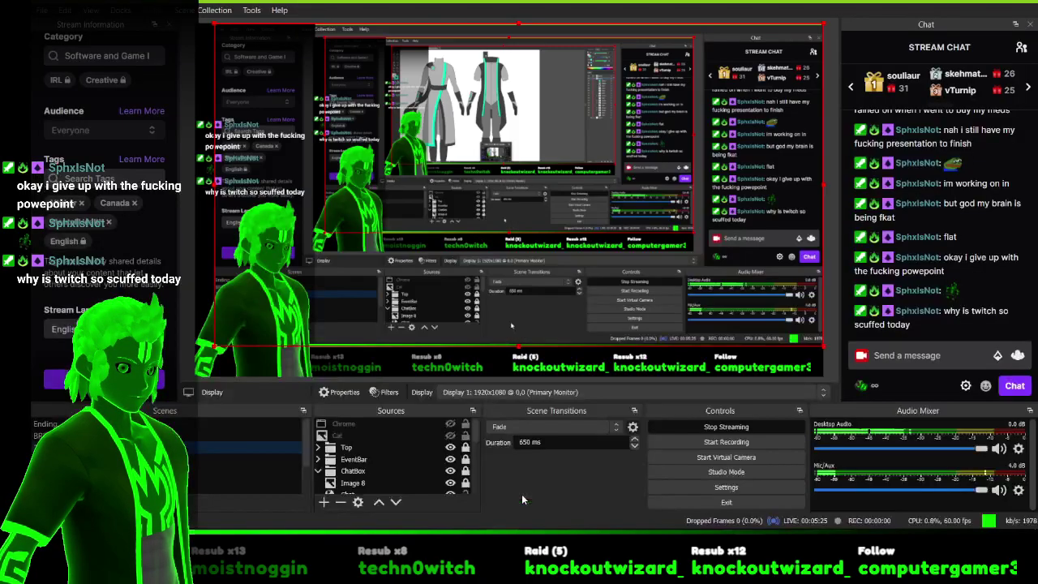
click(524, 499)
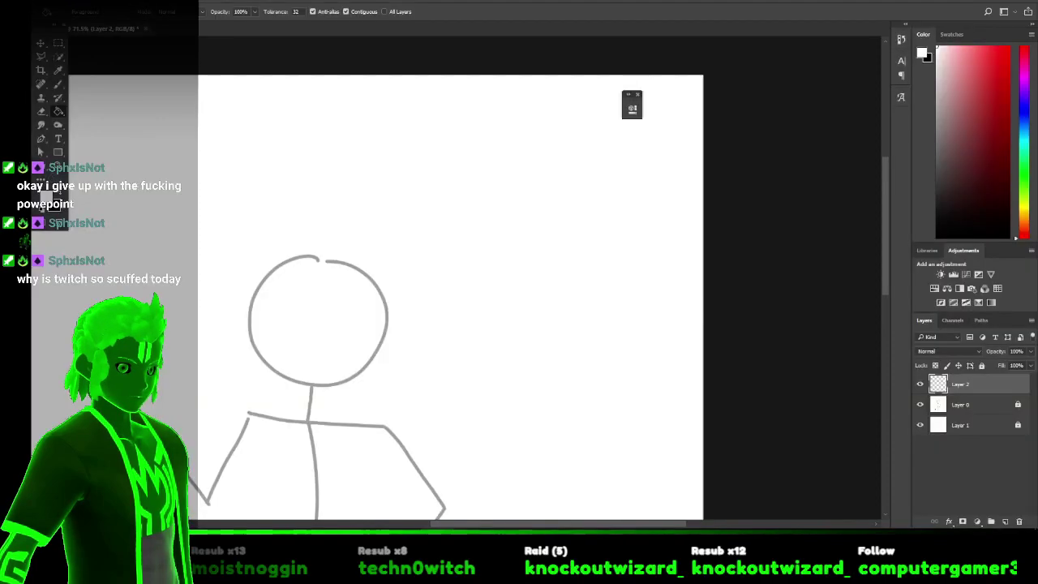
click(459, 567)
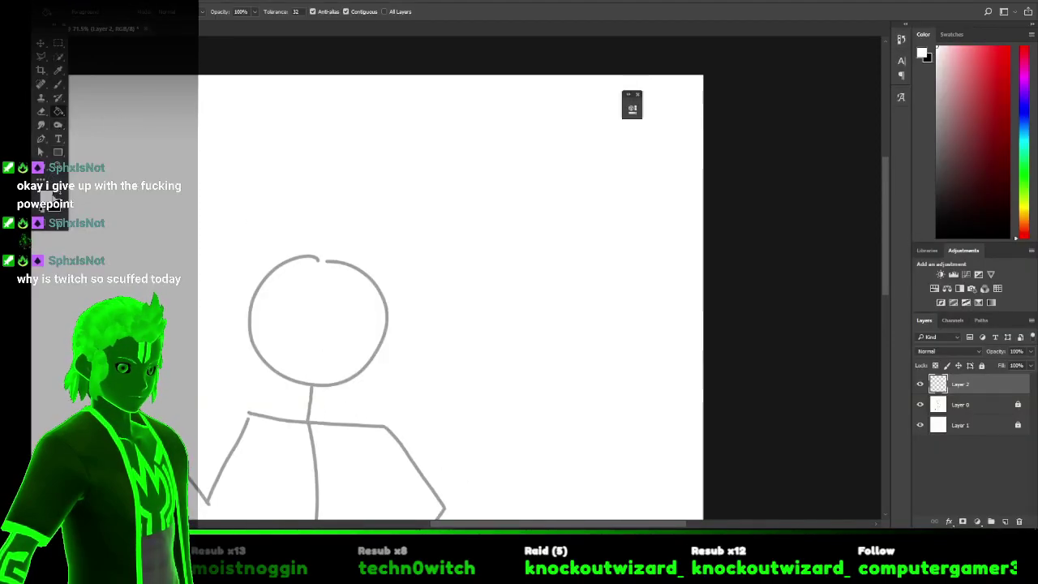
click(52, 194)
key(ctrl+v)
click(629, 61)
key(g)
click(62, 90)
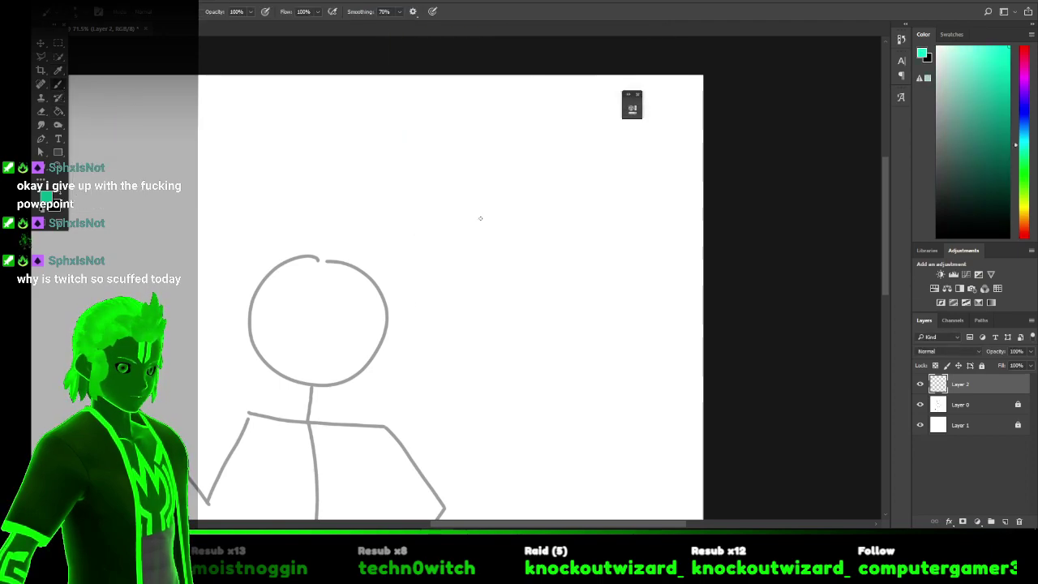
Enlarge the brush, set its smoothing to 0% and paint a round teal swatch near the canvas's upper-right corner.
key(bracketright)
key(bracketright)
key(bracketright)
key(bracketright)
key(bracketright)
key(bracketright)
key(bracketright)
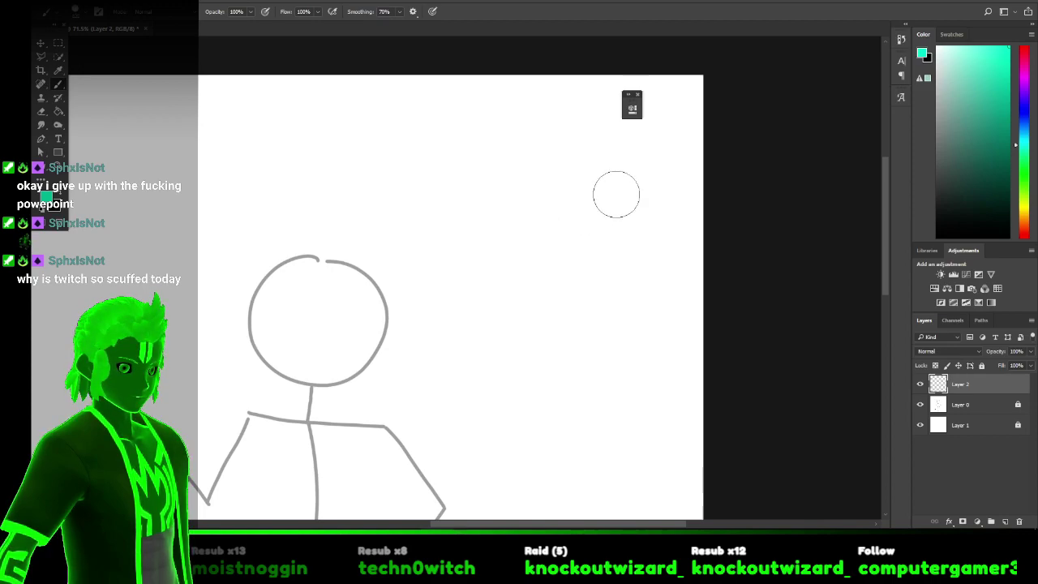
drag(627, 143, 646, 138)
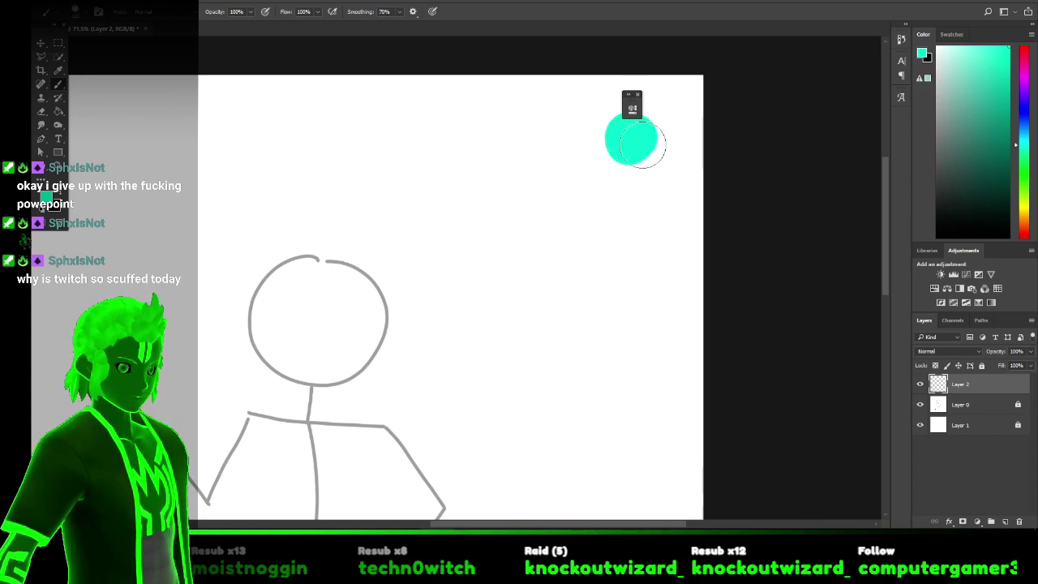
drag(398, 12, 365, 23)
mouse_move(637, 143)
mouse_down()
mouse_move(624, 130)
mouse_move(646, 150)
mouse_move(636, 158)
mouse_up()
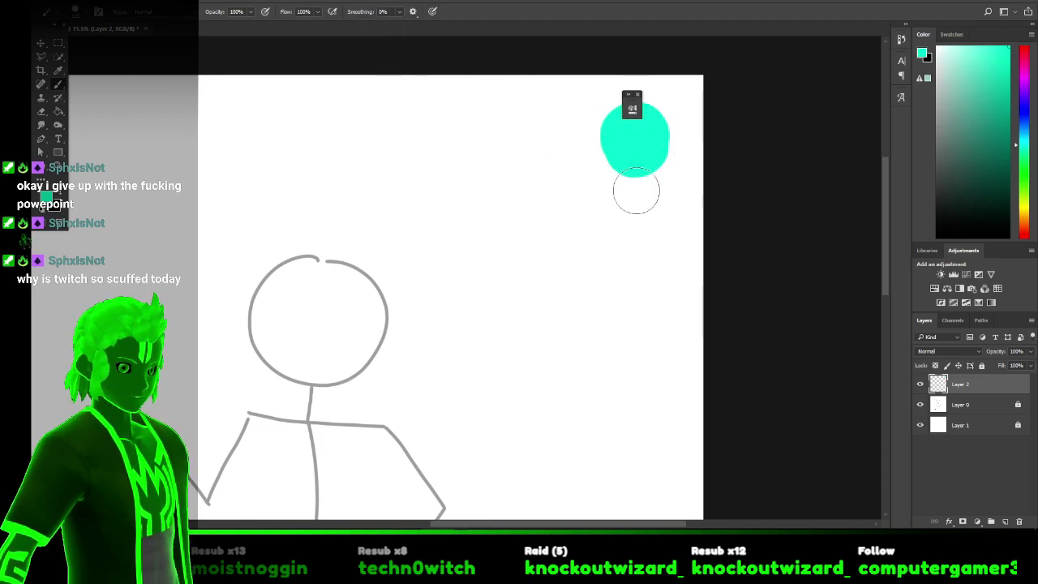
Switch to the Illustrator costume design and copy the dark grey fill code 4f4f4f from the open coat's front panel.
key(alt+Tab)
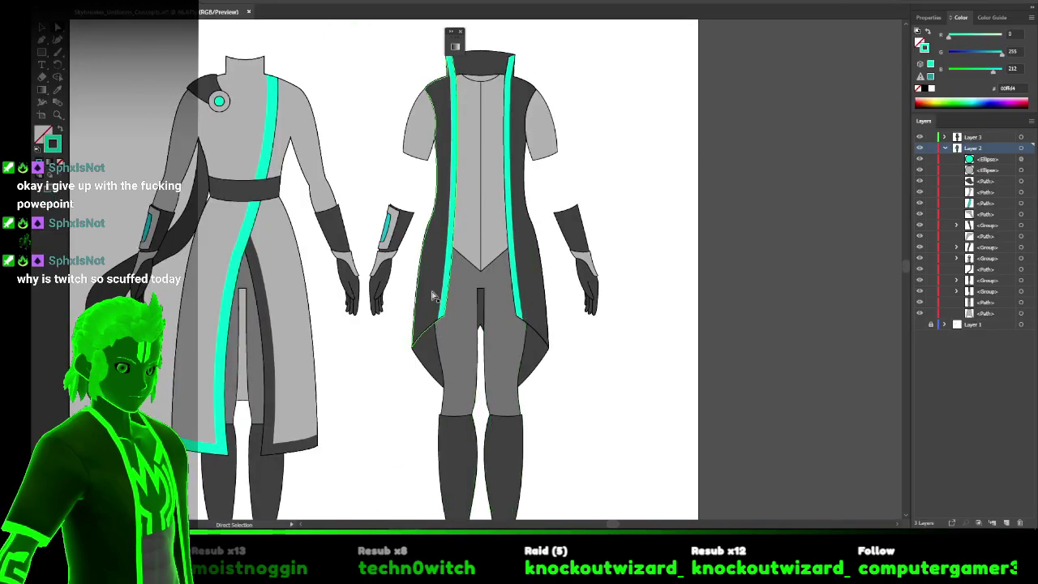
click(434, 296)
double_click(43, 135)
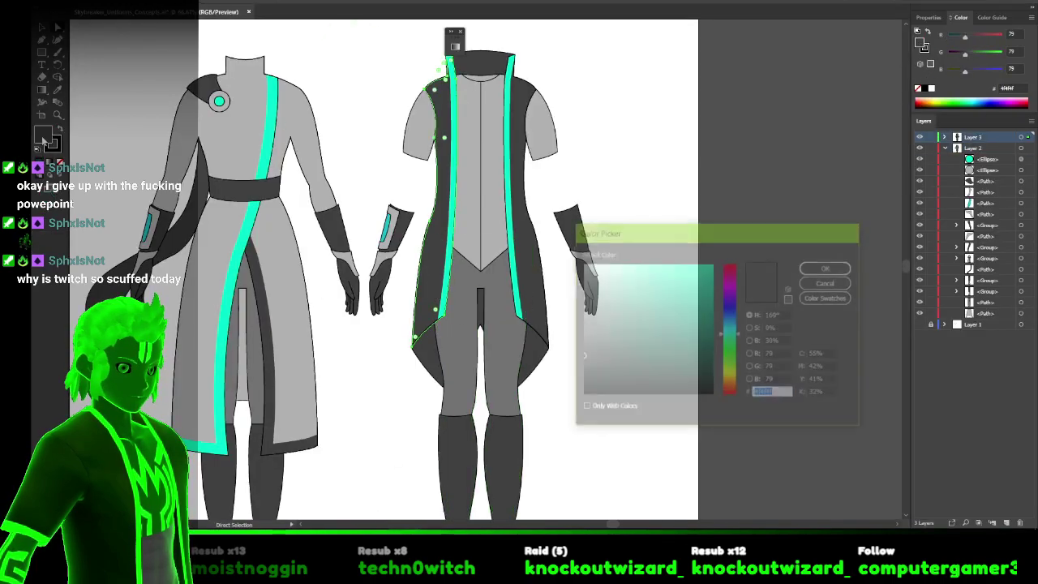
click(828, 269)
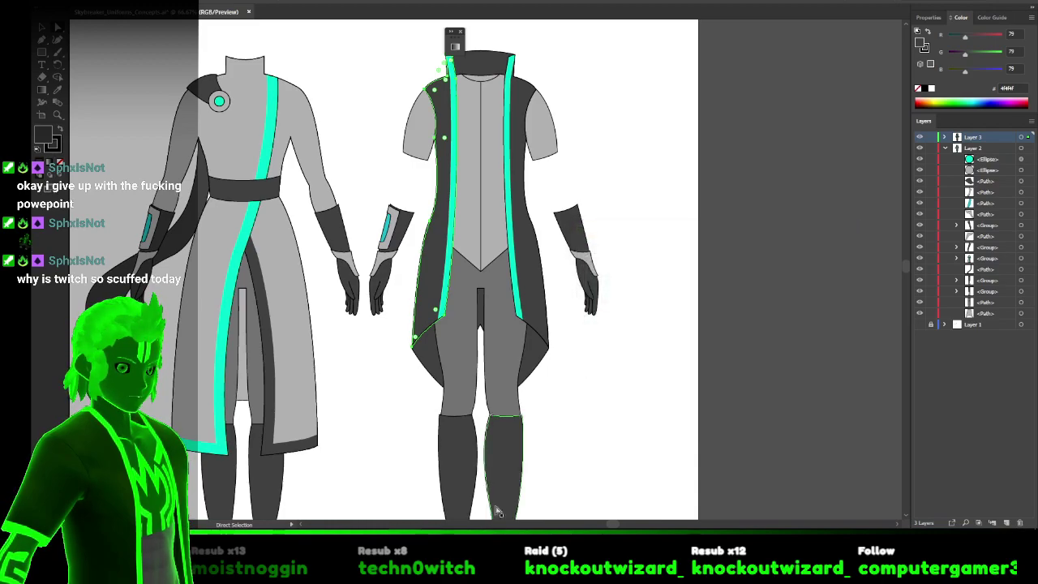
Return to the Photoshop drawing, set the foreground colour to 4f4f4f and paint a round swatch below the teal one.
key(alt+Tab)
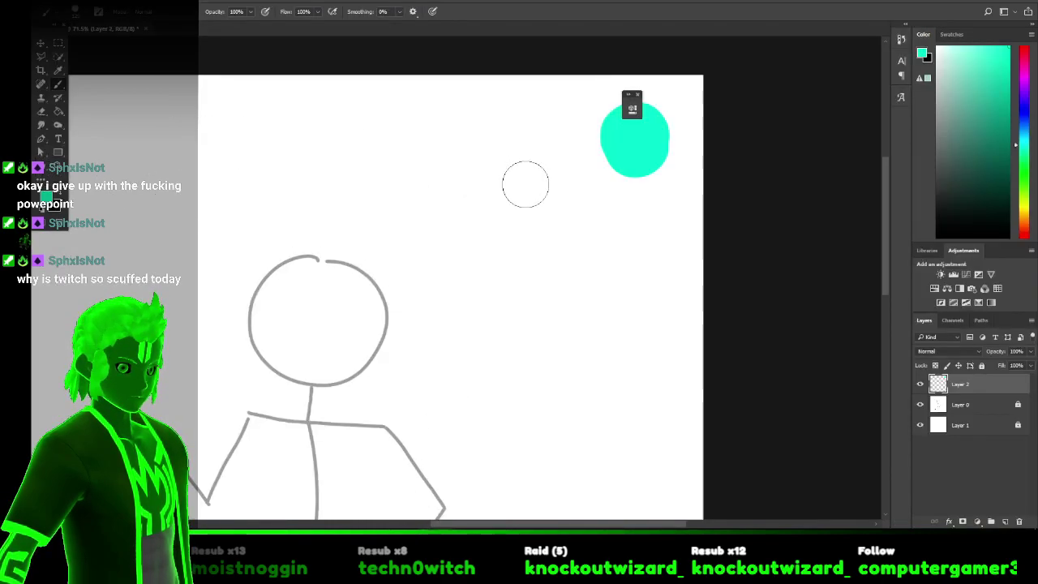
click(50, 199)
text(000000)
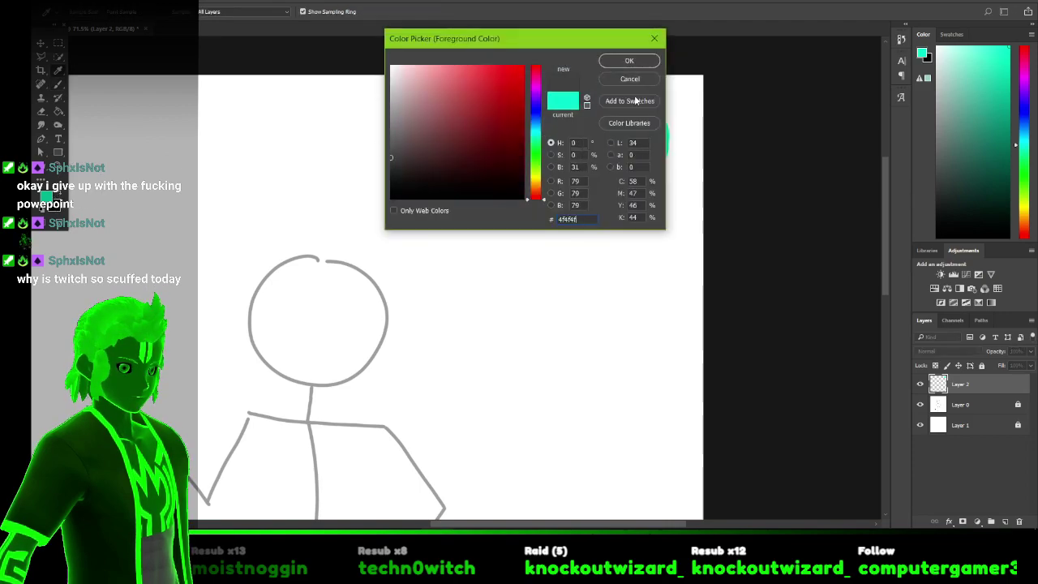
click(623, 64)
mouse_move(627, 238)
mouse_down()
mouse_move(637, 225)
mouse_move(669, 257)
mouse_move(648, 268)
mouse_up()
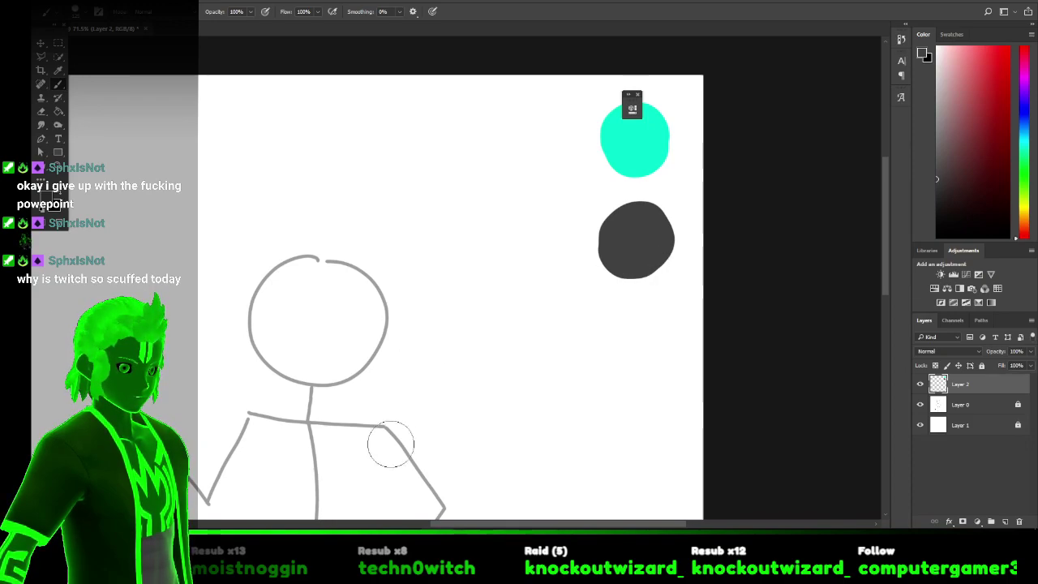
Switch to the Illustrator costume design and copy the medium grey fill code 7f7f7f from the trousers.
scroll(389, 438, down, 1)
scroll(390, 443, down, 1)
scroll(390, 443, up, 1)
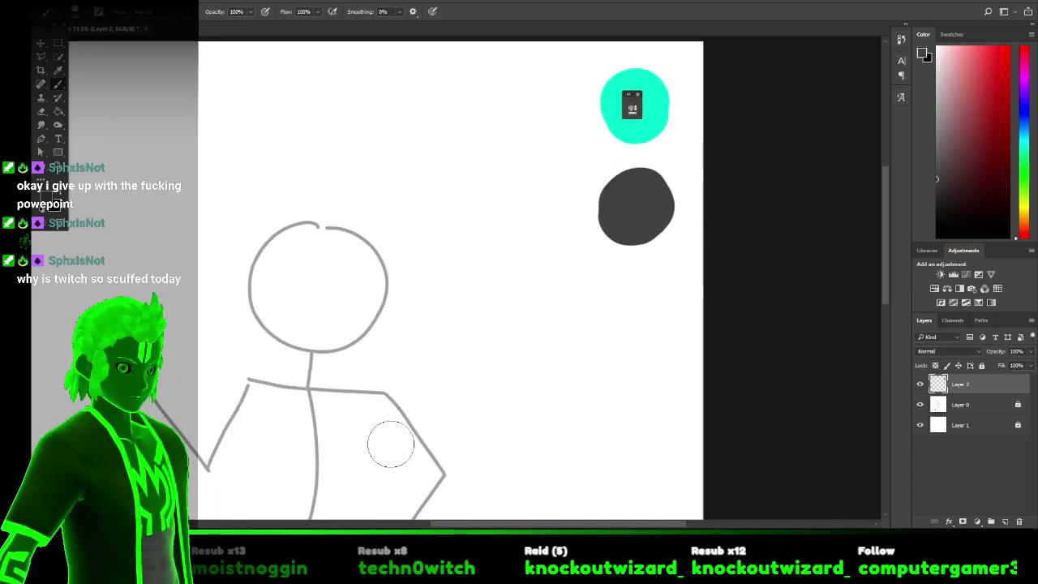
scroll(390, 444, down, 1)
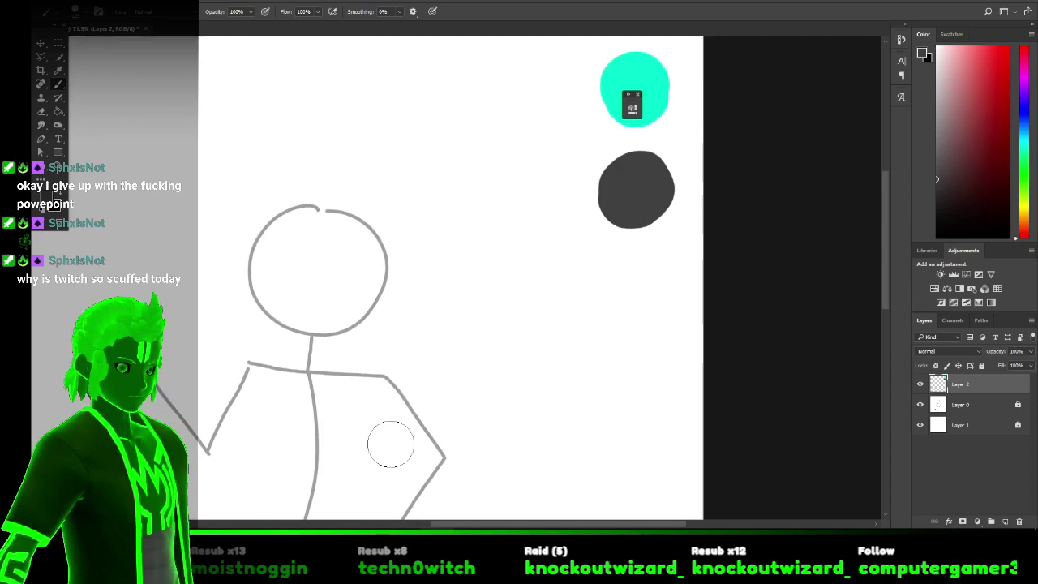
mouse_move(243, 577)
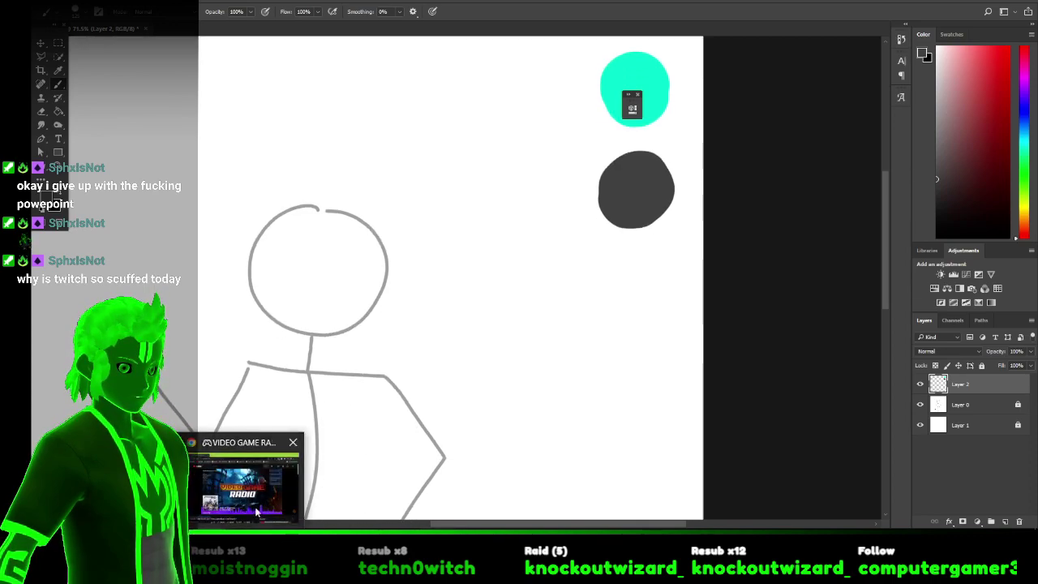
key(alt+Tab)
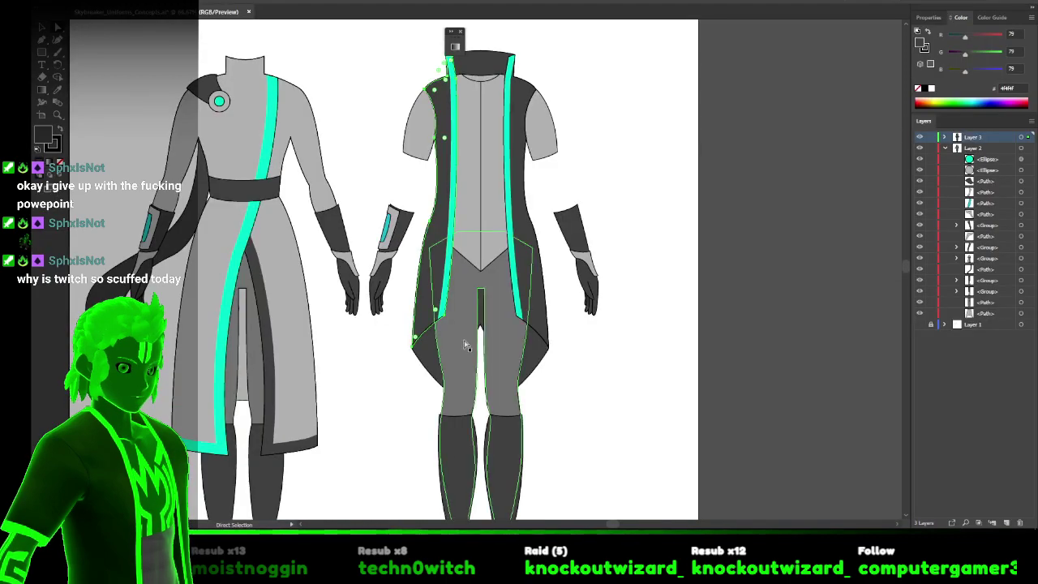
click(493, 305)
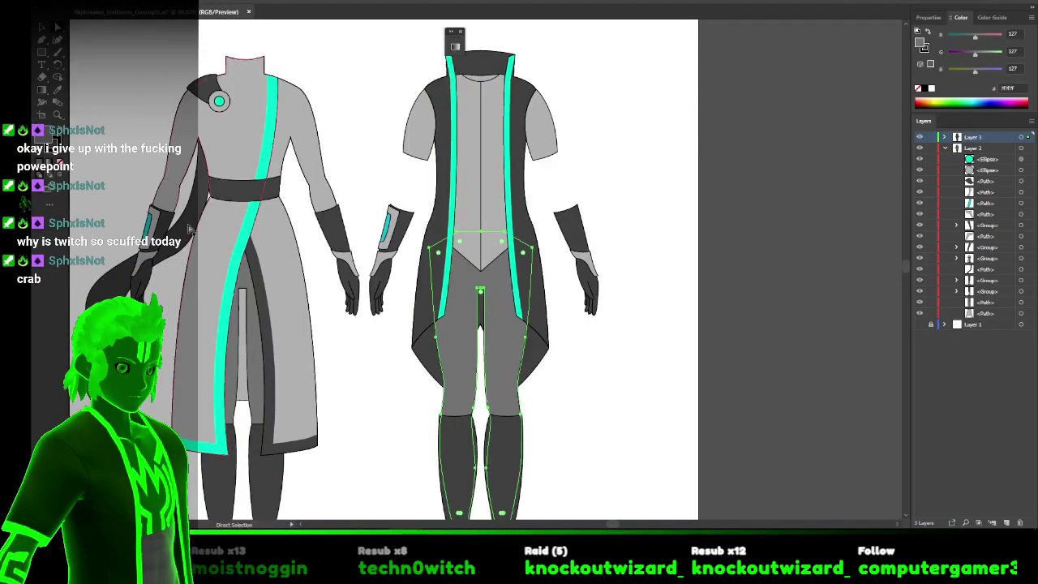
double_click(49, 136)
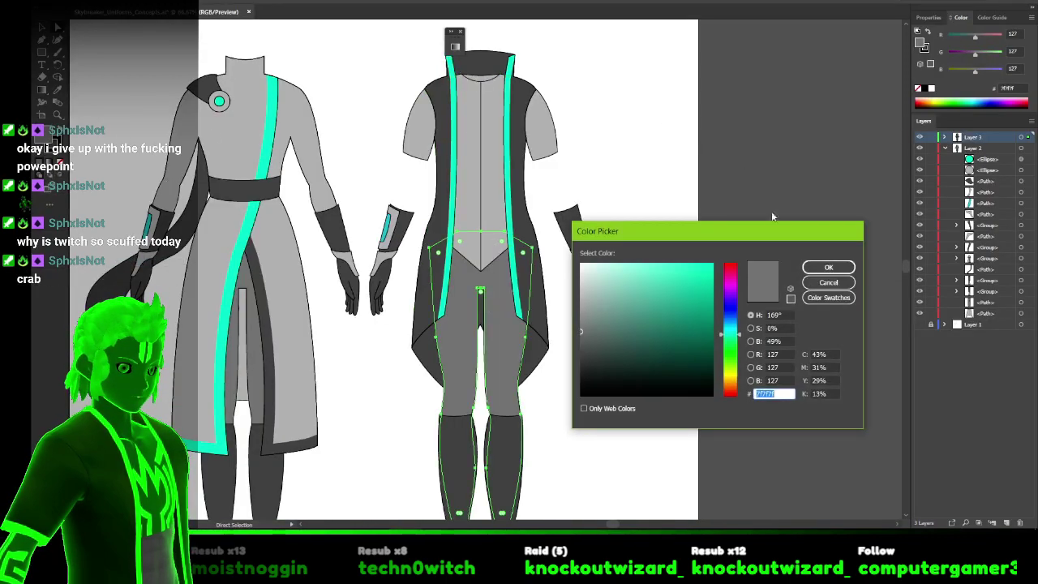
click(849, 266)
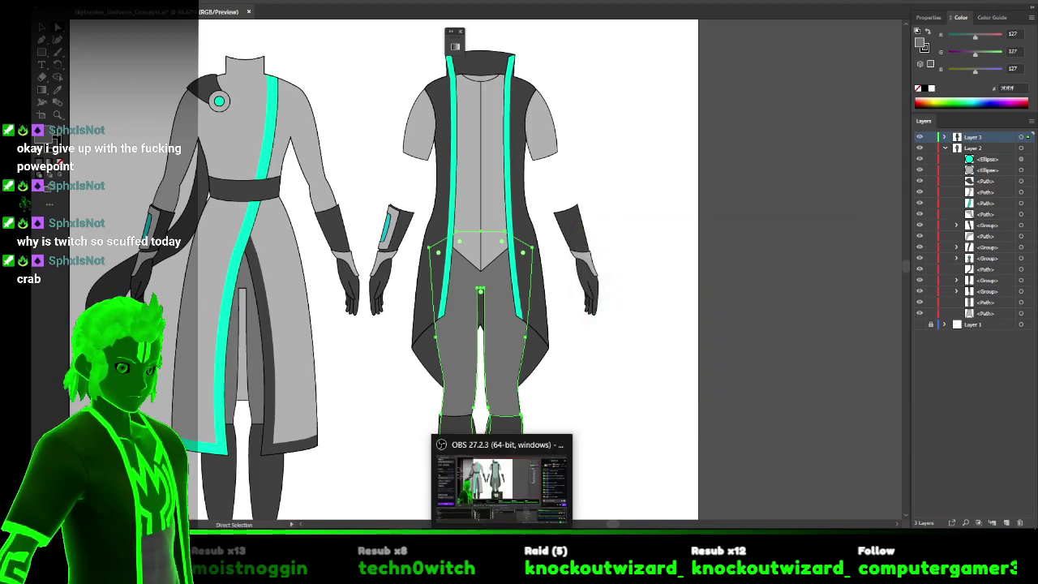
Return to the Photoshop drawing, set the foreground colour to 7f7f7f and paint a round swatch below the dark grey one.
click(385, 486)
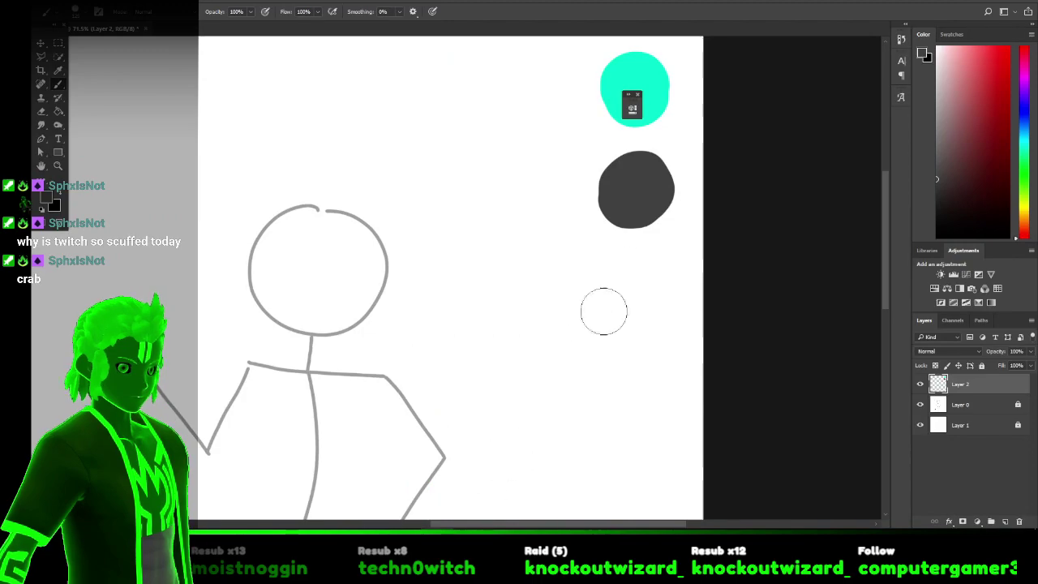
click(47, 197)
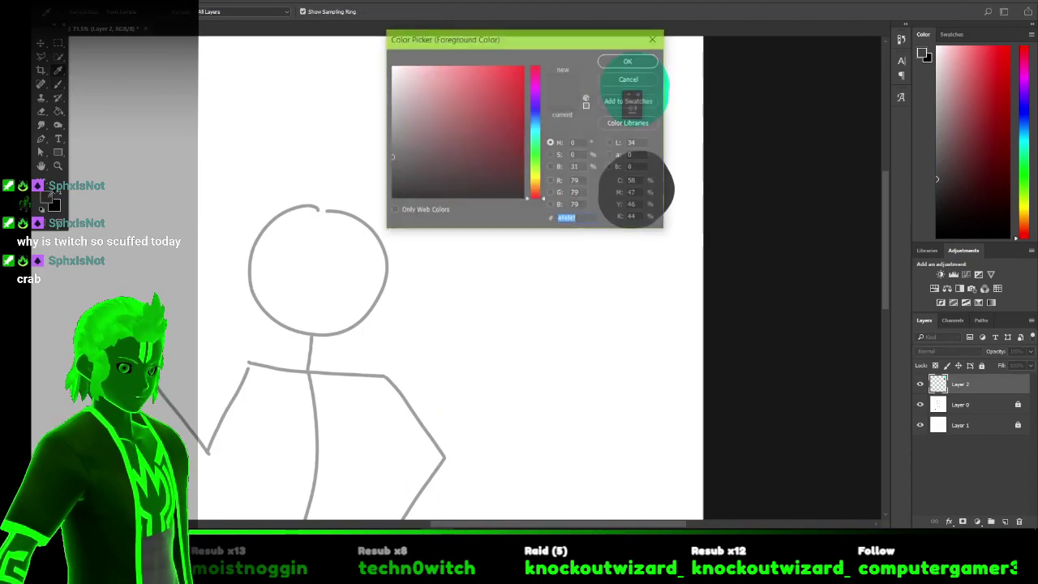
click(629, 62)
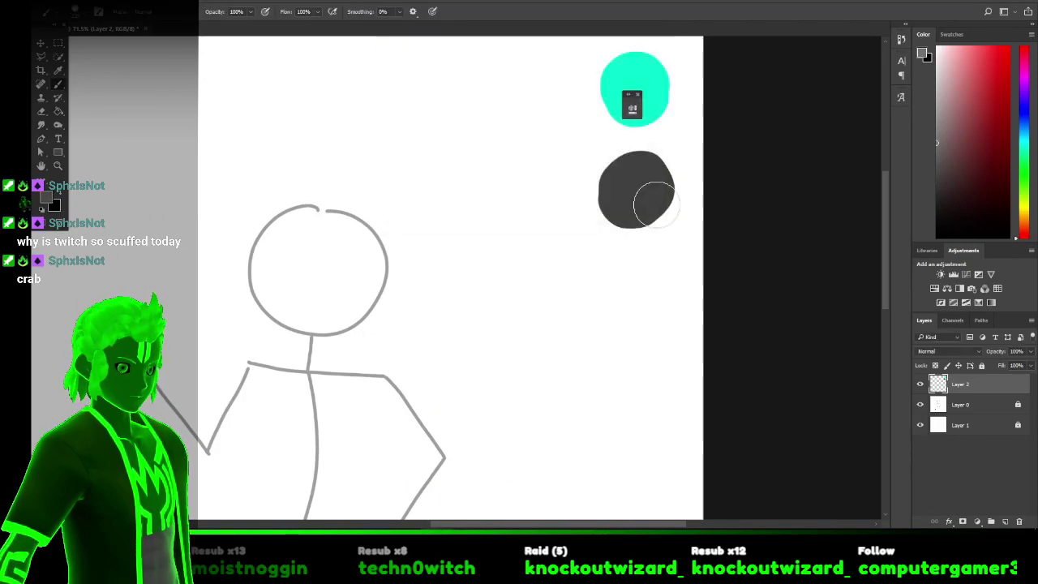
mouse_move(634, 274)
mouse_down()
mouse_move(631, 298)
mouse_move(655, 268)
mouse_up()
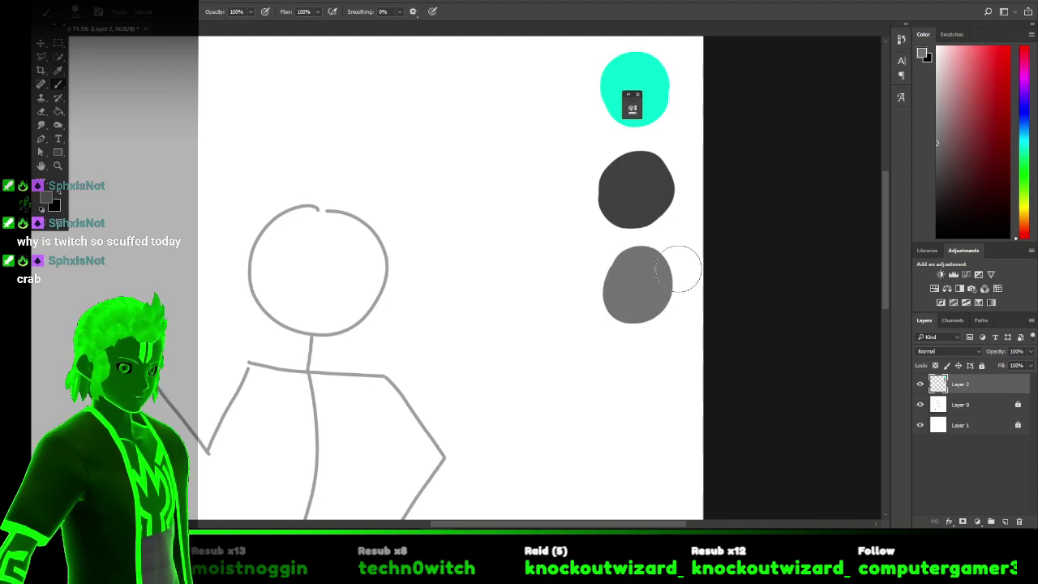
Switch to the Illustrator costume design and copy the light grey fill code from the vest beneath the open coat.
scroll(598, 262, down, 3)
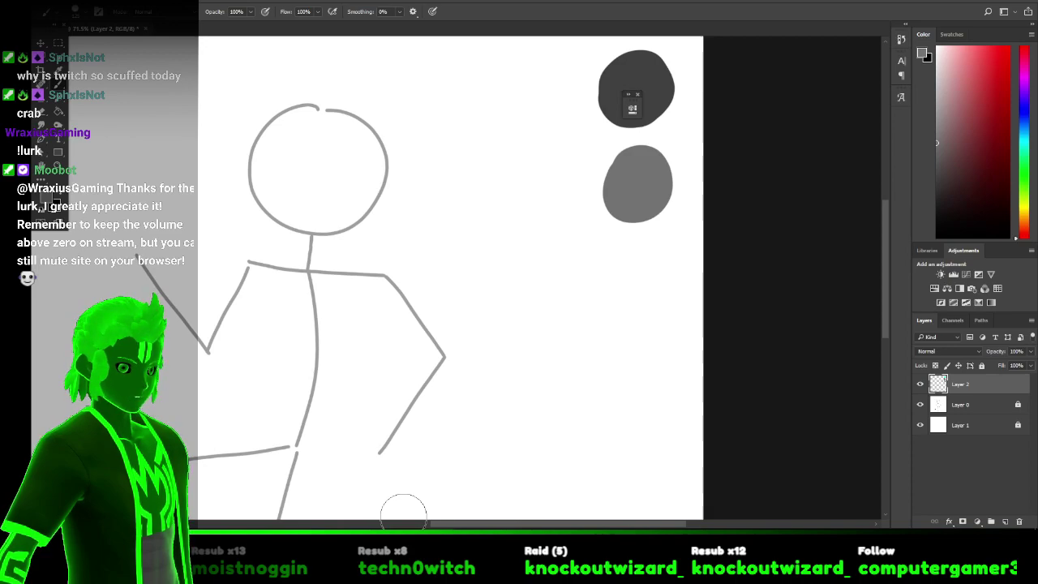
scroll(403, 510, up, 5)
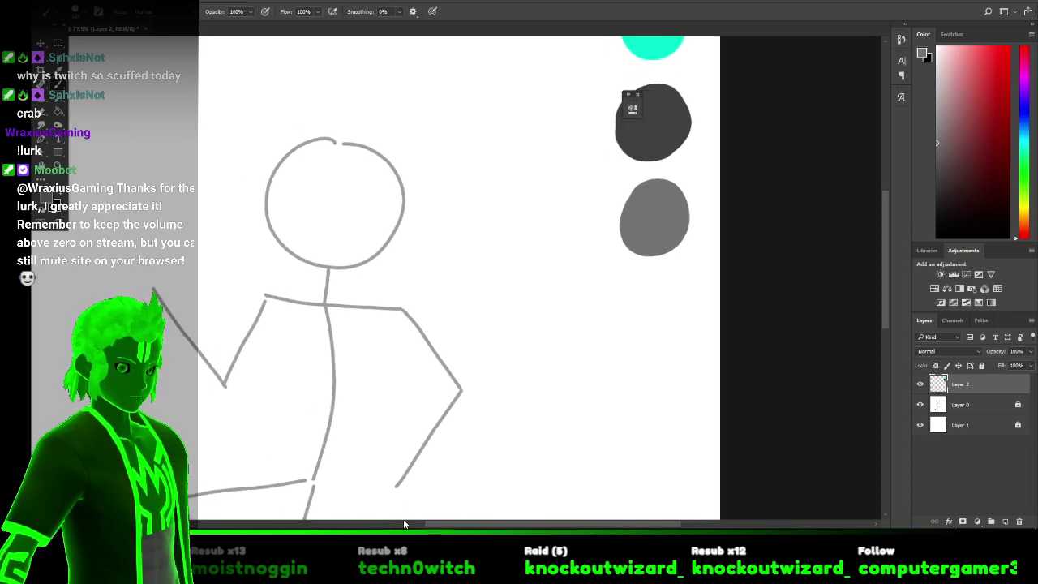
scroll(403, 509, down, 2)
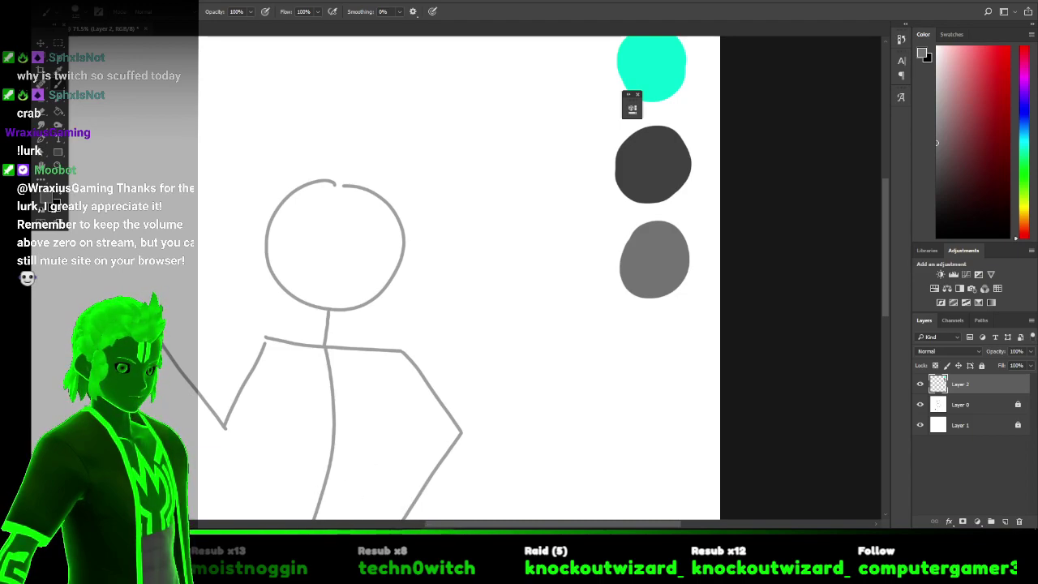
click(405, 486)
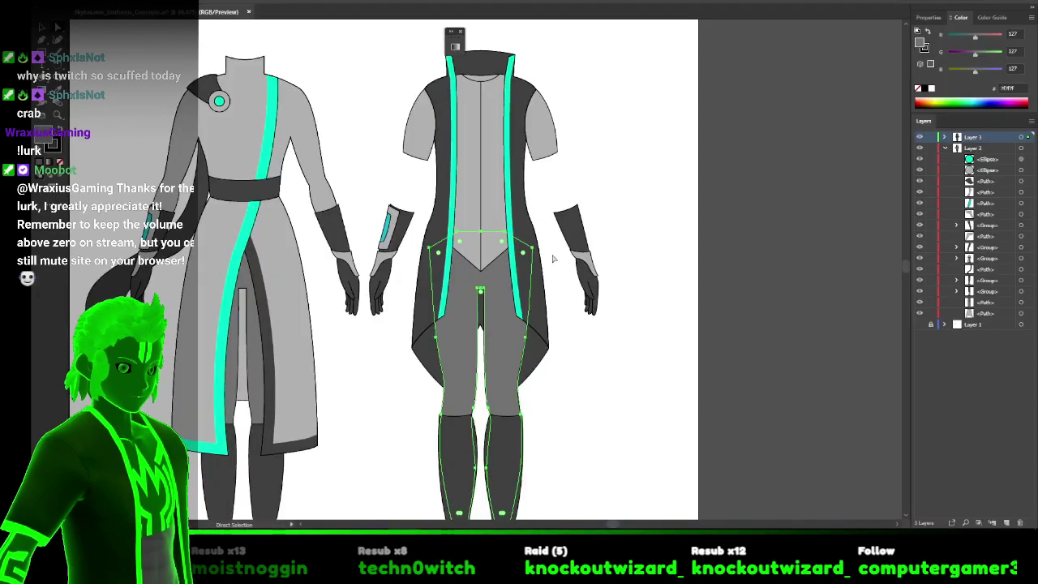
click(490, 218)
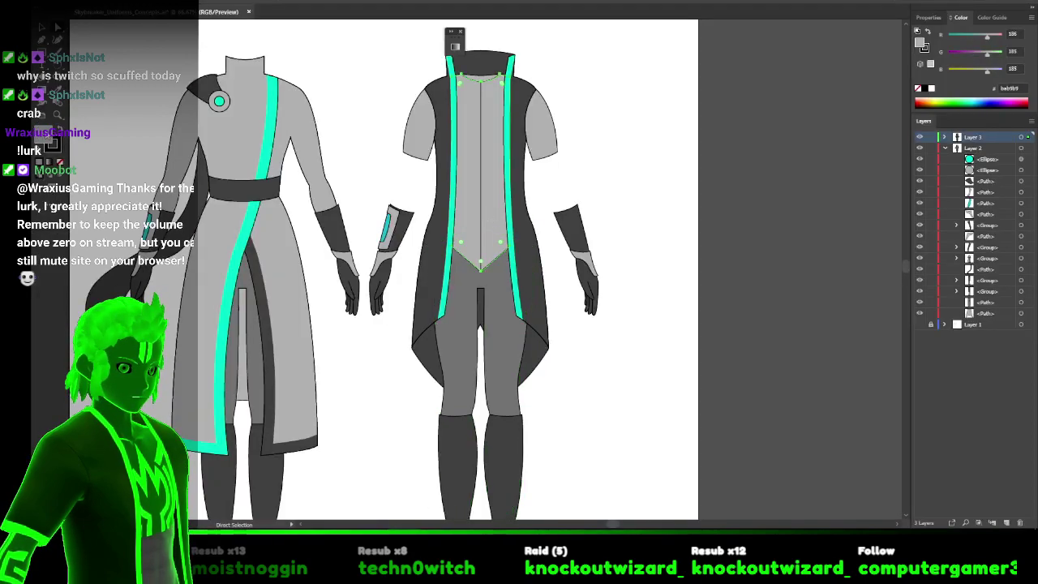
double_click(920, 42)
click(828, 267)
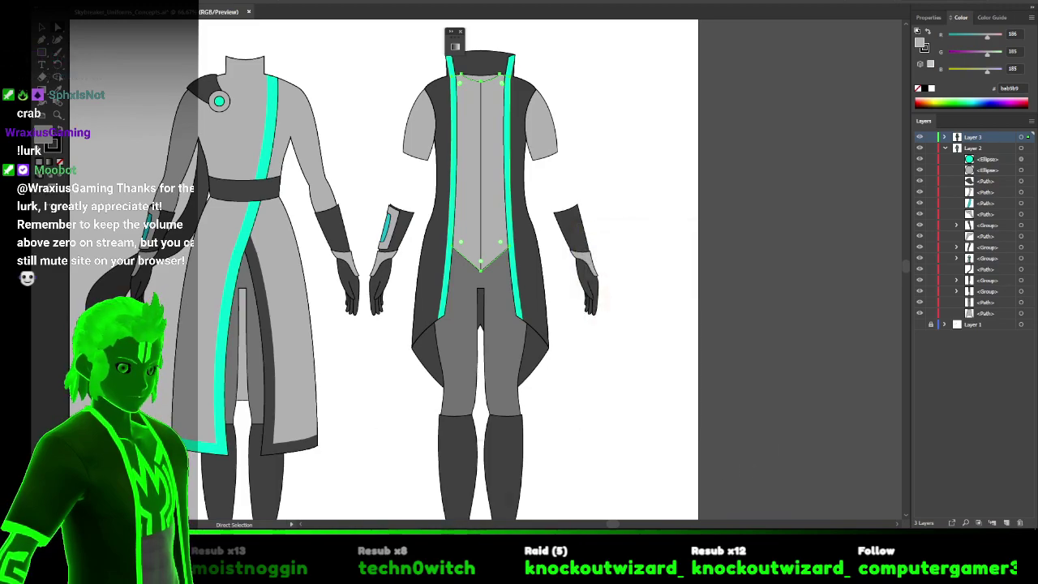
Return to the Photoshop drawing, set the foreground colour to the copied light grey and paint a round swatch below the medium grey one.
click(438, 479)
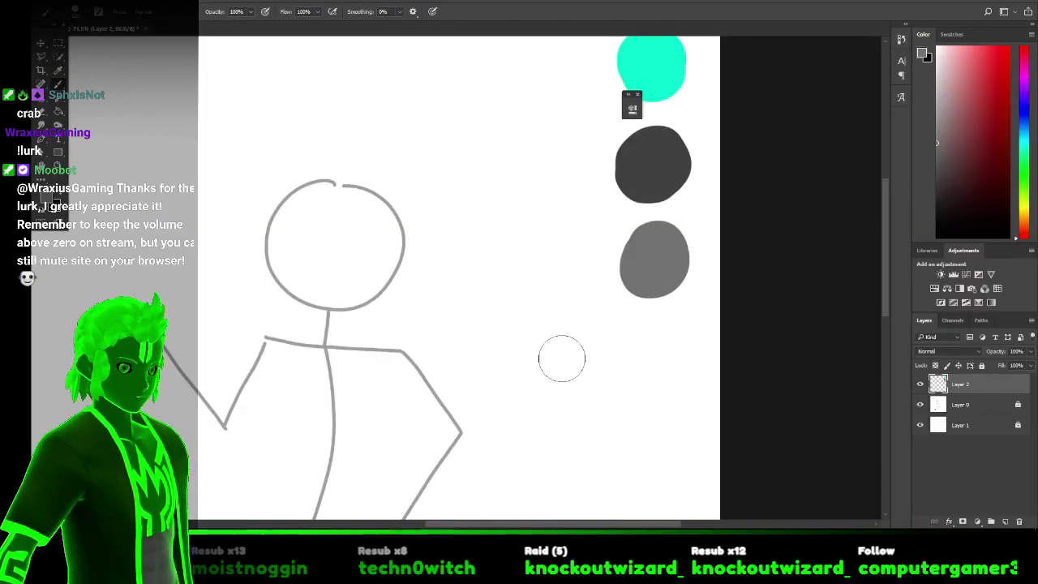
click(47, 203)
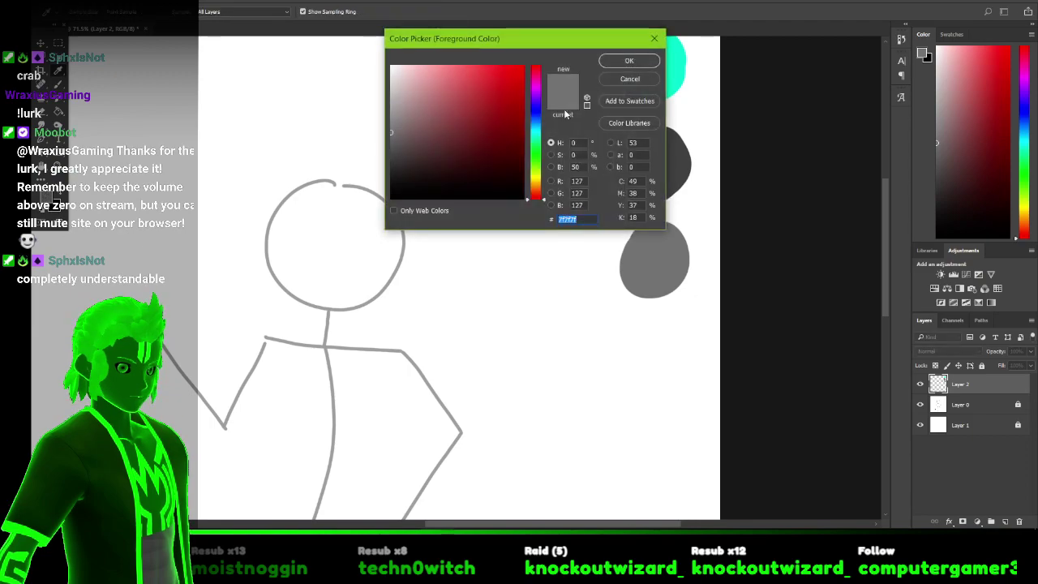
click(628, 61)
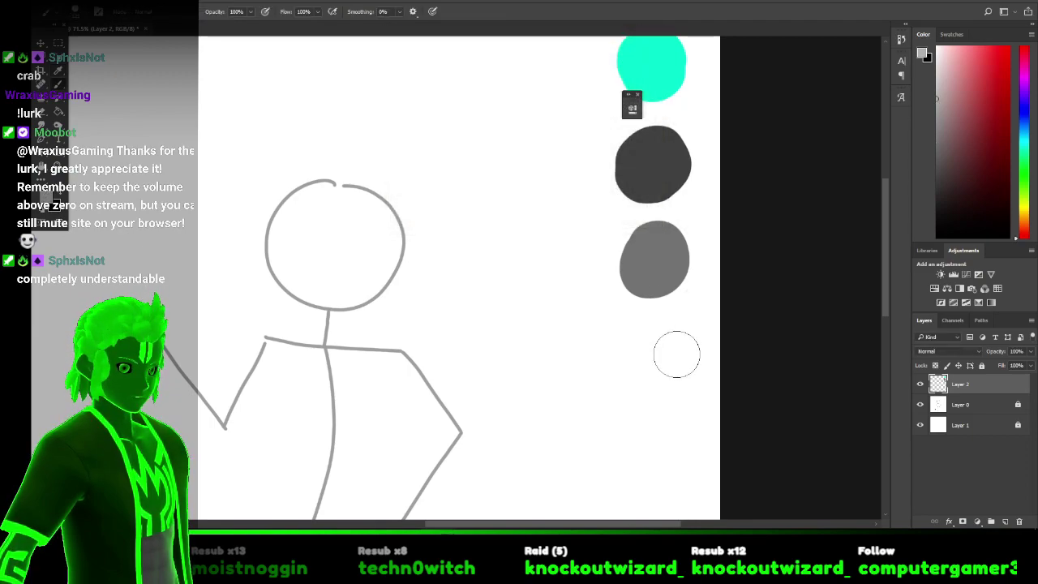
drag(662, 349, 659, 352)
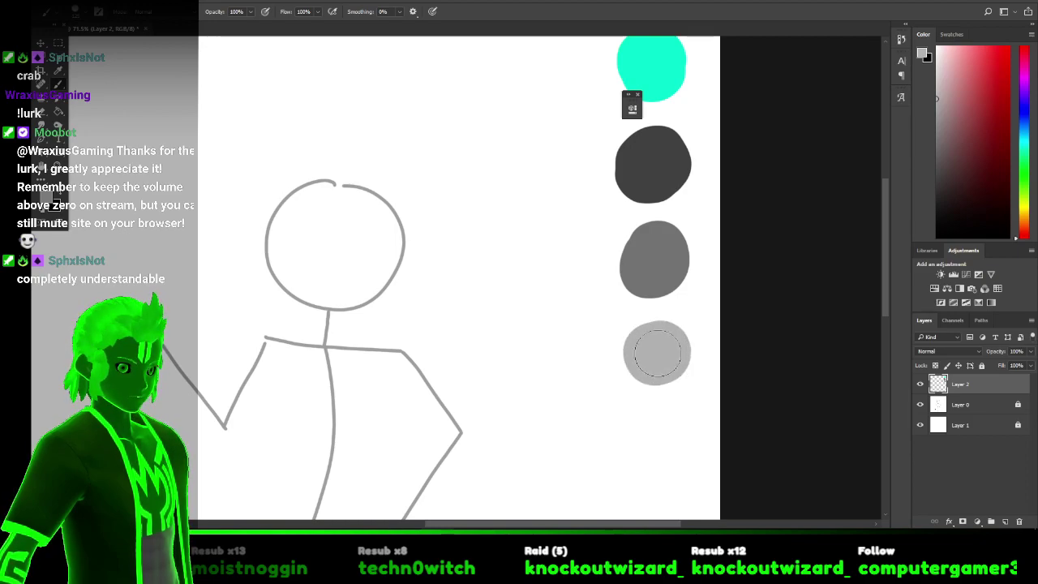
scroll(673, 322, up, 2)
scroll(673, 320, down, 4)
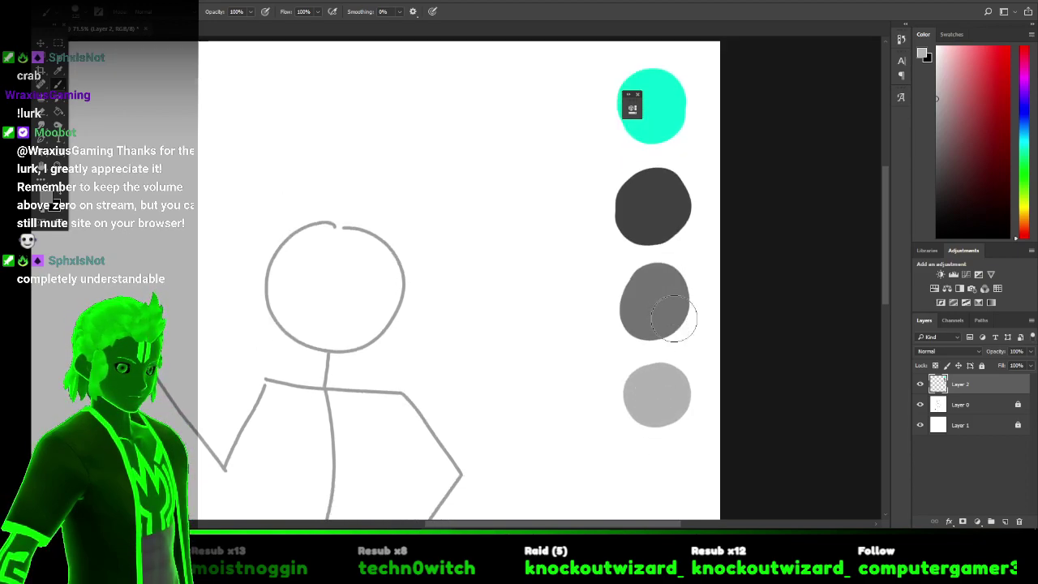
scroll(672, 318, down, 2)
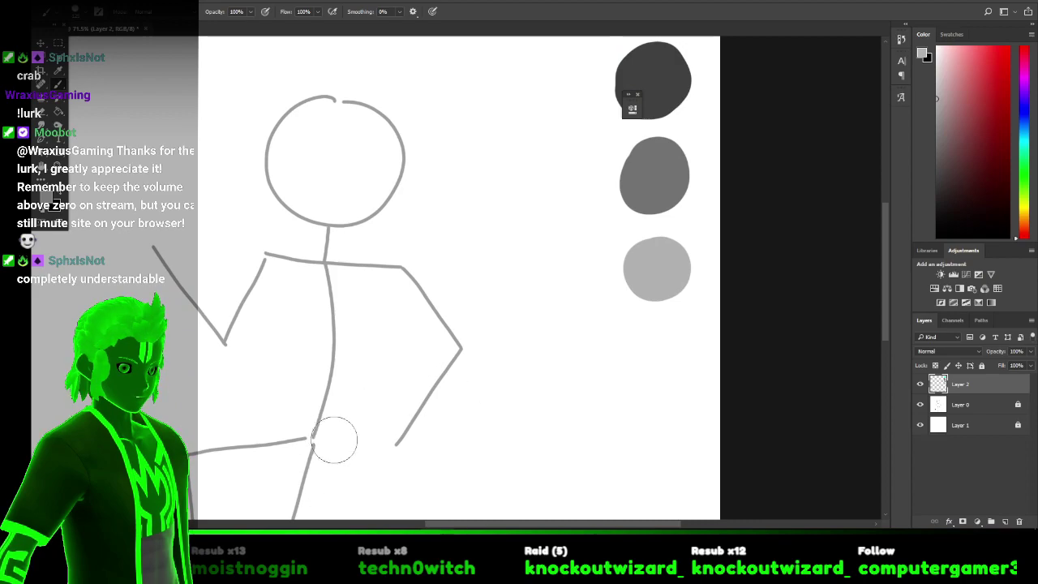
Swap the foreground colour to black, paint a round swatch below the light grey one on Layer 2 and lock that layer.
click(981, 365)
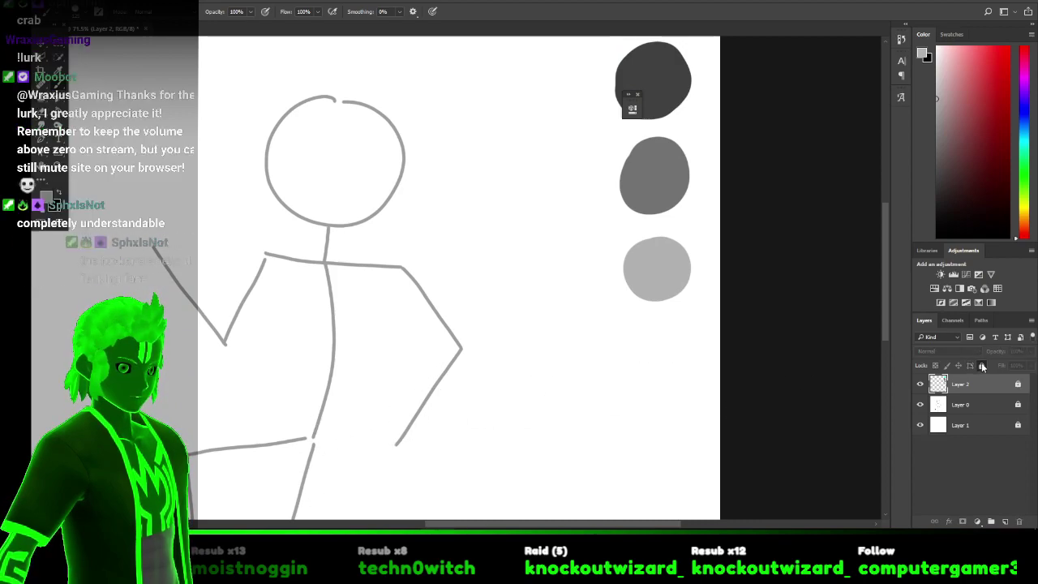
scroll(644, 292, up, 3)
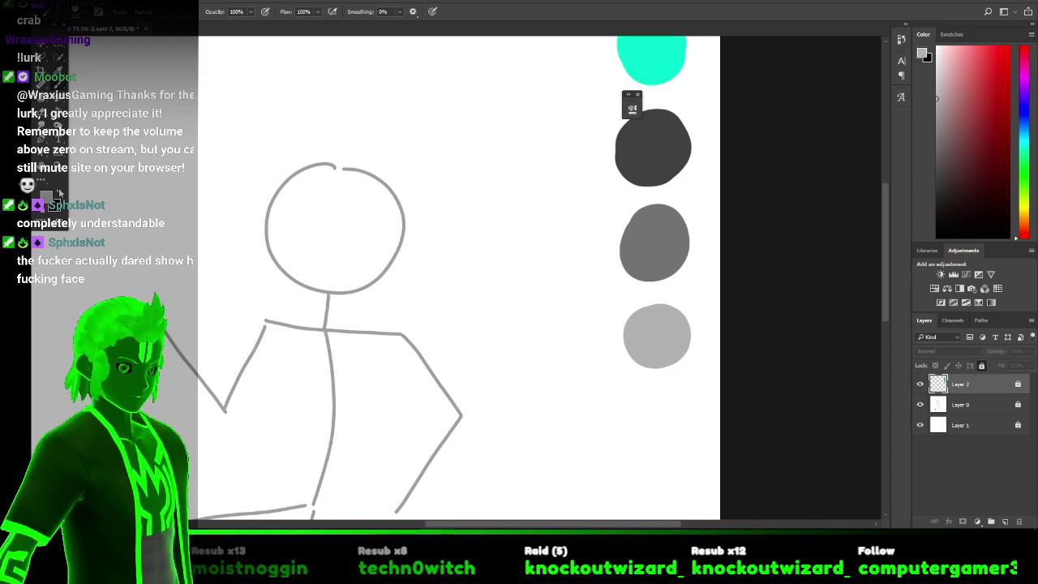
key(d)
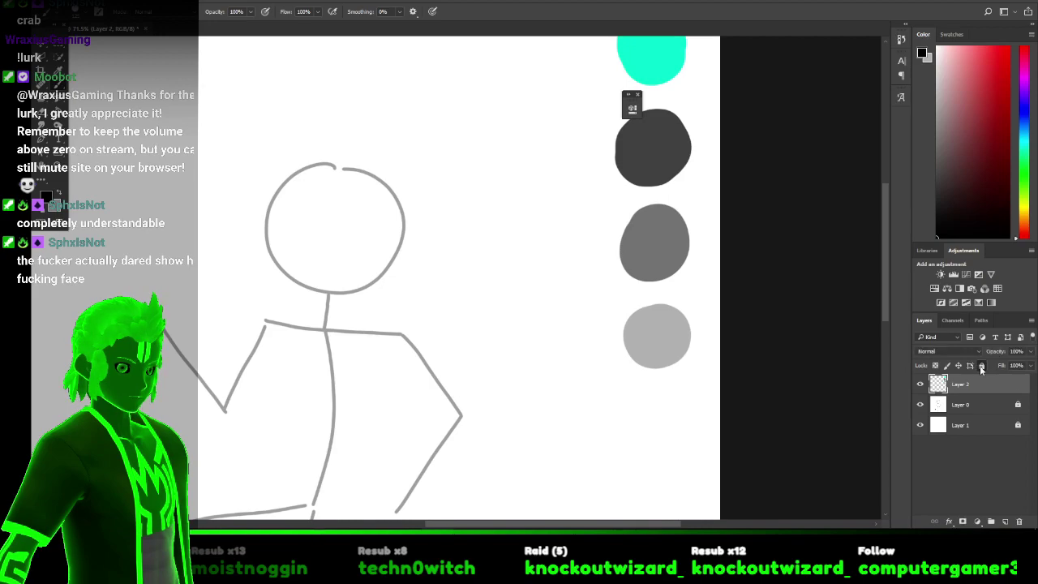
click(982, 366)
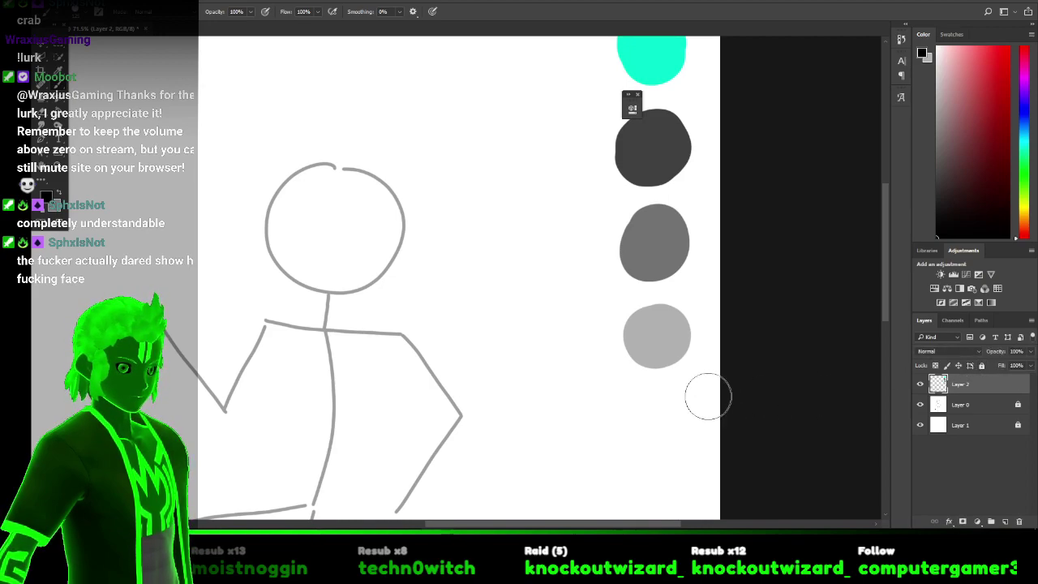
drag(652, 419, 668, 415)
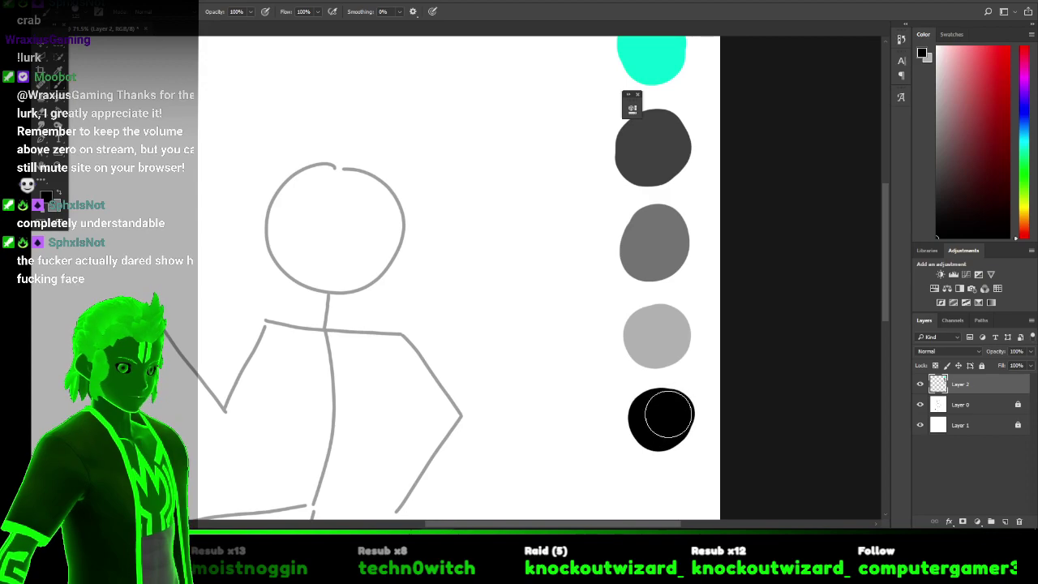
click(982, 367)
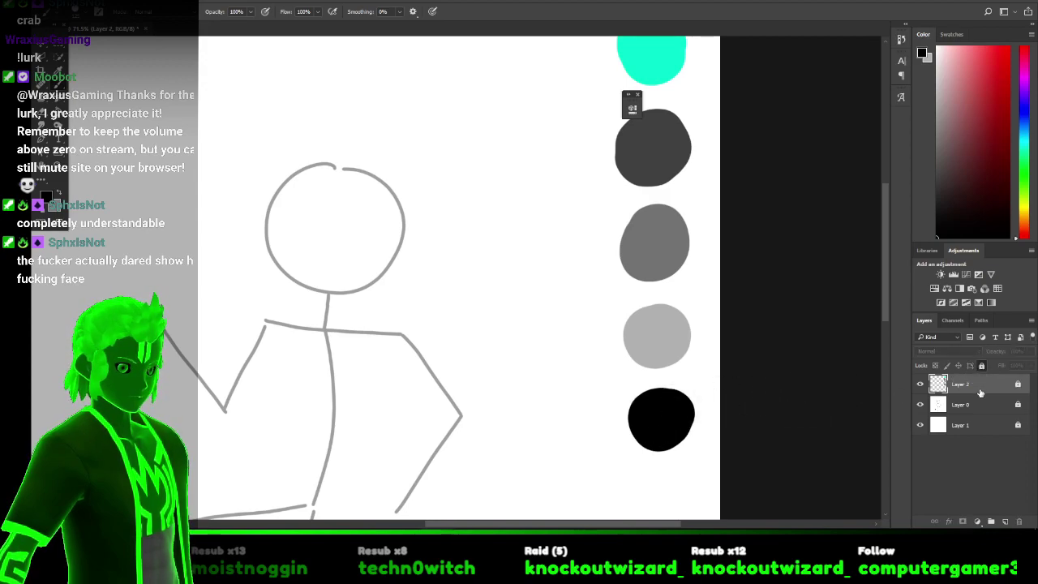
scroll(538, 405, down, 3)
scroll(535, 401, up, 1)
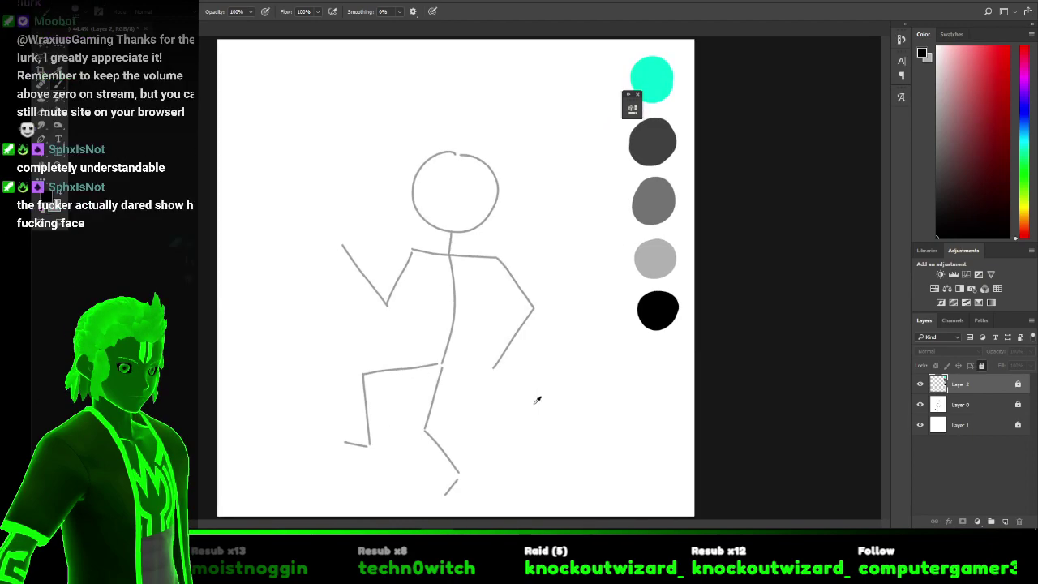
scroll(537, 399, up, 1)
scroll(533, 403, up, 1)
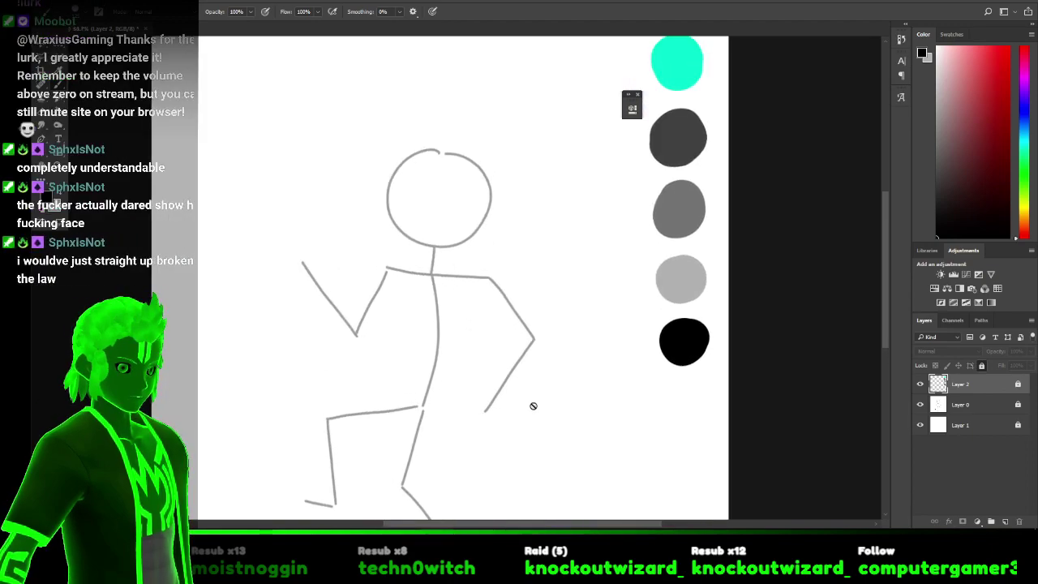
Unlock Layer 2, scale all five swatches down to about 79% towards the canvas's upper-right corner, and lock the layer again.
click(983, 366)
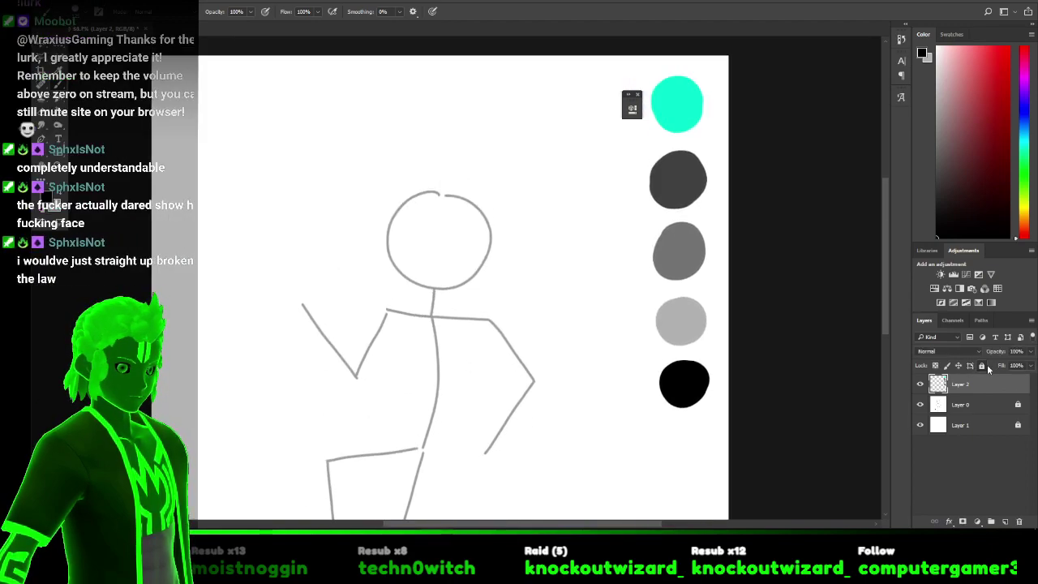
click(68, 47)
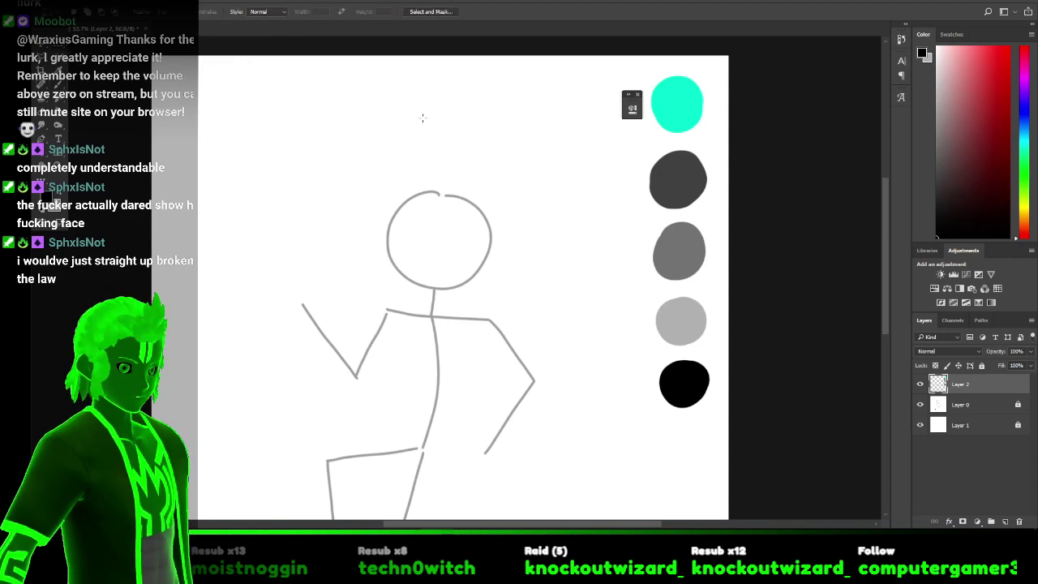
drag(625, 427, 738, 49)
key(ctrl+t)
drag(626, 426, 664, 351)
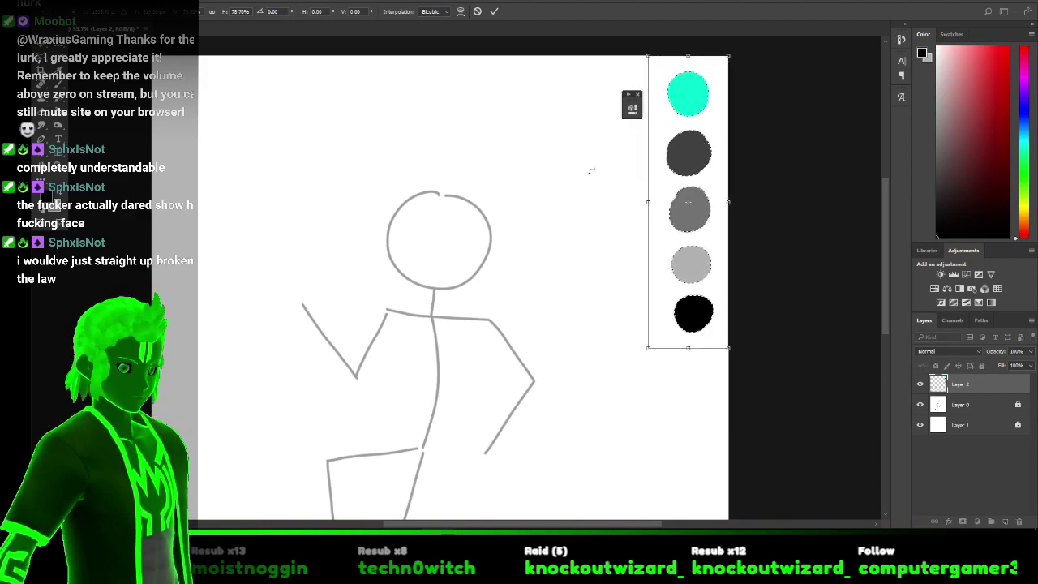
click(494, 12)
key(ctrl+d)
click(982, 365)
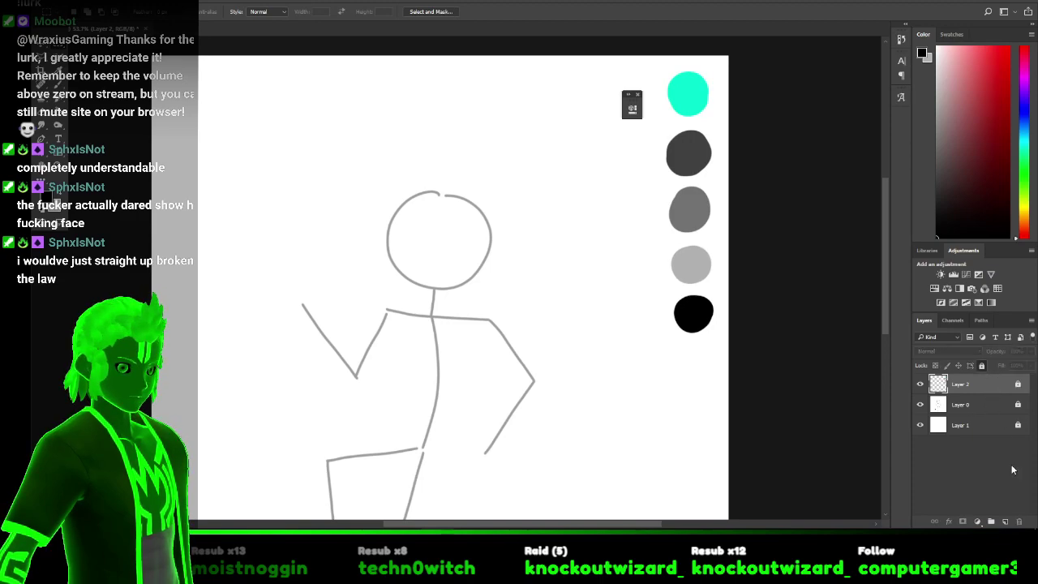
Create a new layer above the swatch layer and set up a much smaller brush with 100% smoothing.
click(1005, 522)
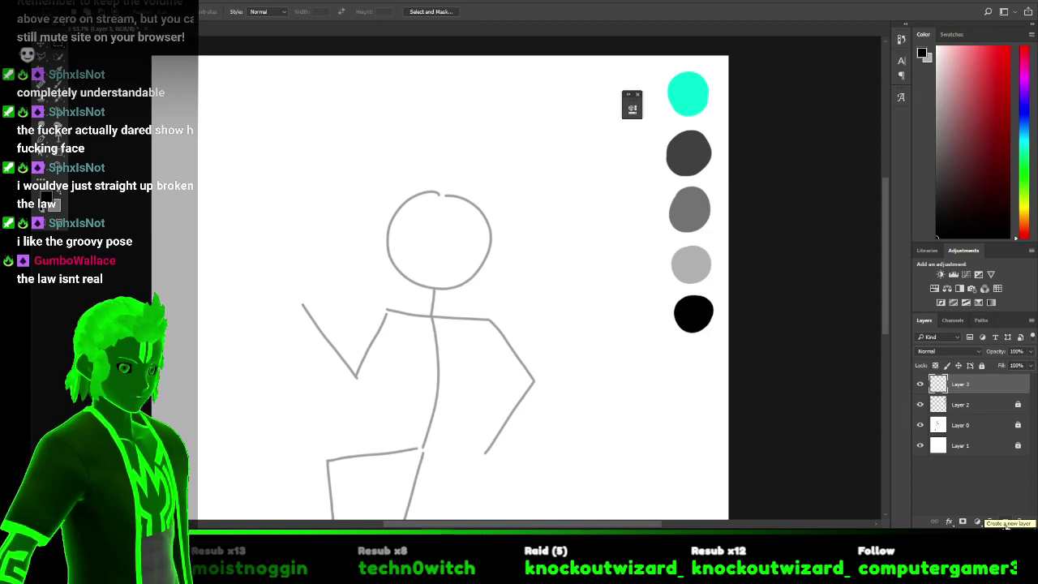
scroll(754, 382, down, 3)
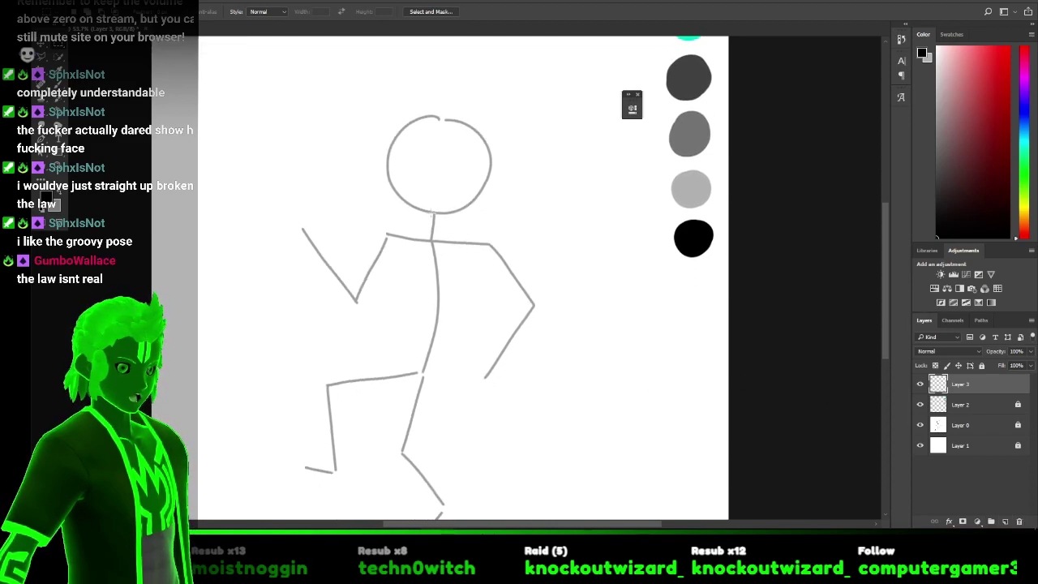
key(b)
key(bracketleft)
key(bracketleft)
key(bracketleft)
key(bracketleft)
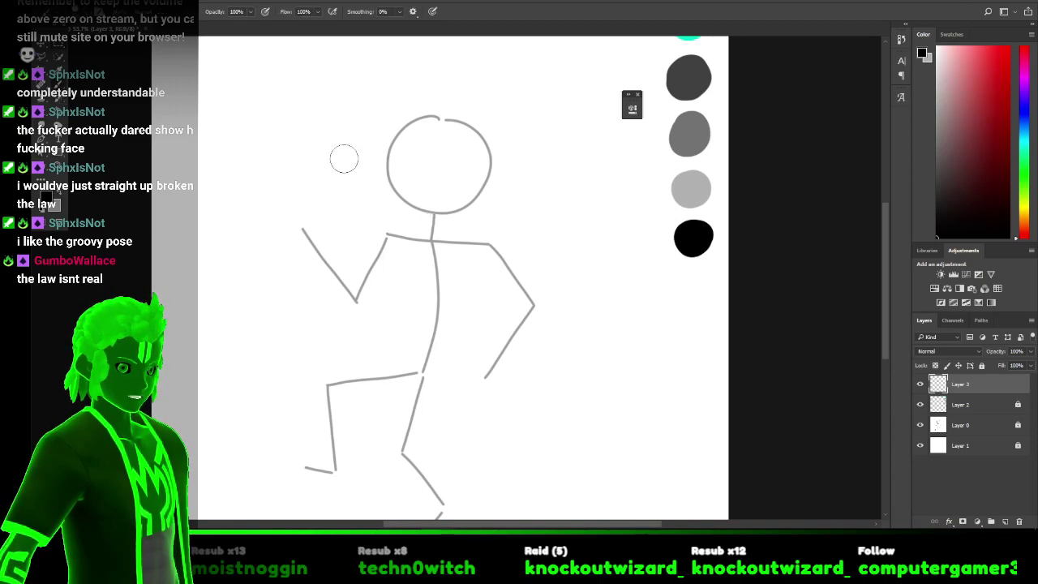
key(bracketleft)
key(bracketleft)
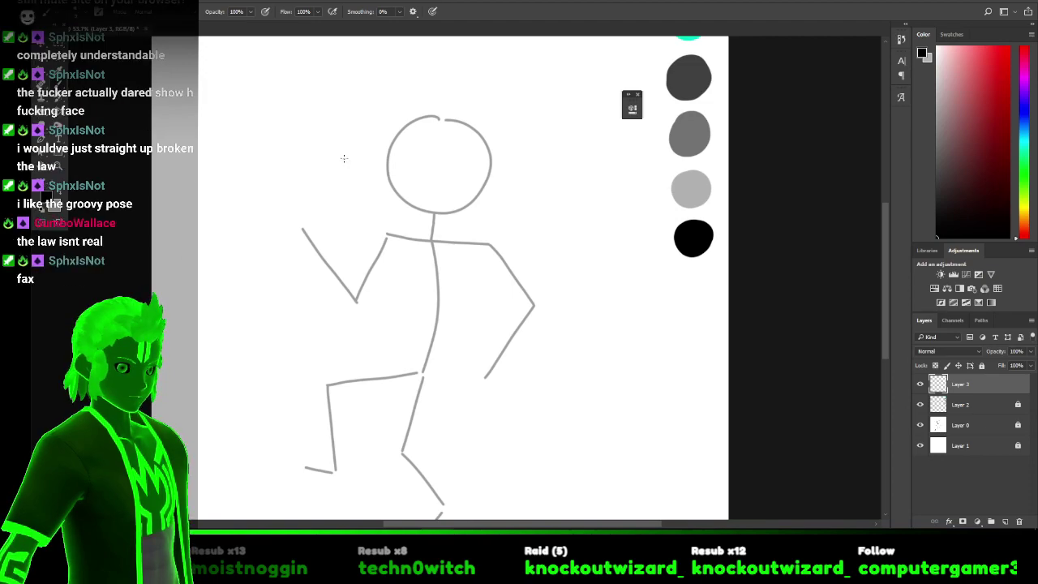
click(399, 14)
drag(409, 24, 447, 24)
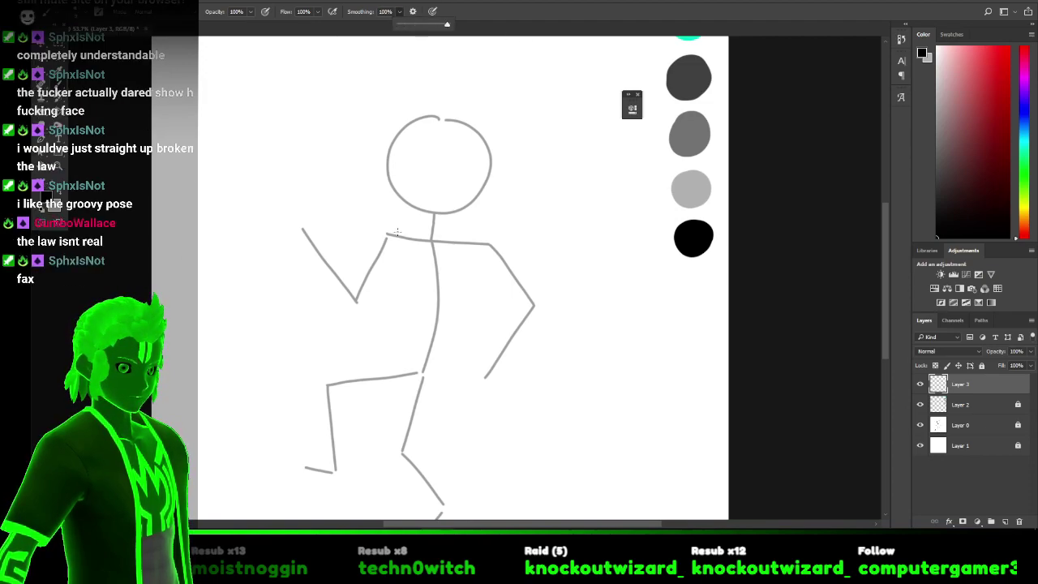
Draw black upper and lower forearm outlines around the raised arm's guide line on Layer 3, redoing the lower one.
scroll(397, 232, up, 3)
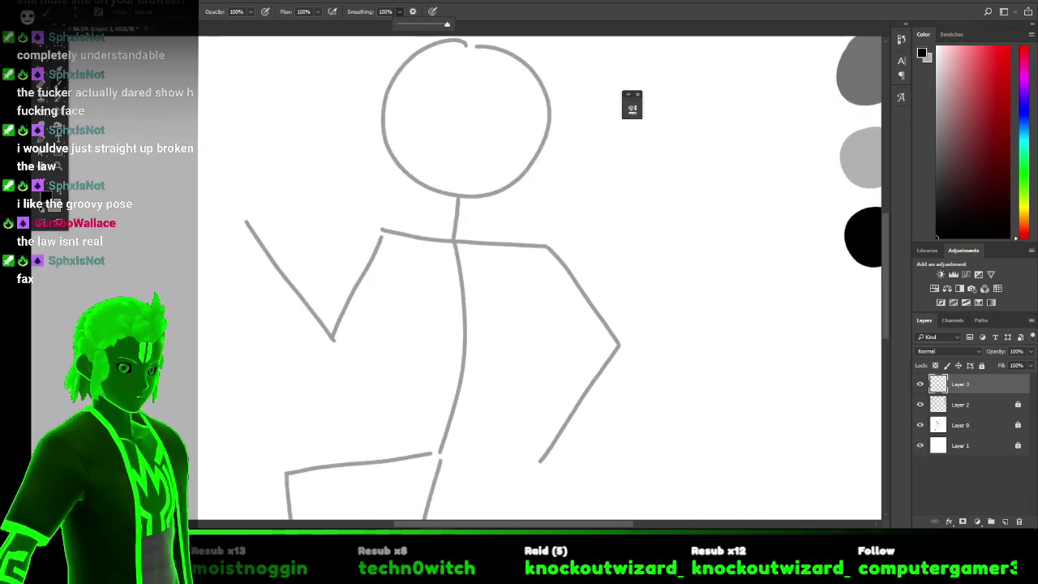
key(alt+Tab)
key(alt+Tab)
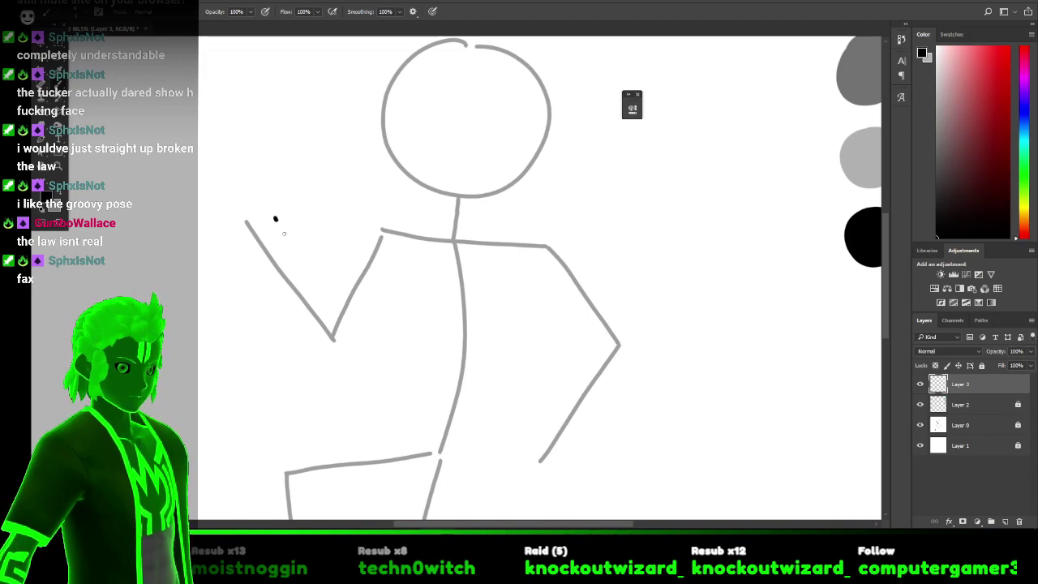
mouse_move(301, 257)
mouse_down()
mouse_move(341, 298)
mouse_move(341, 314)
mouse_up()
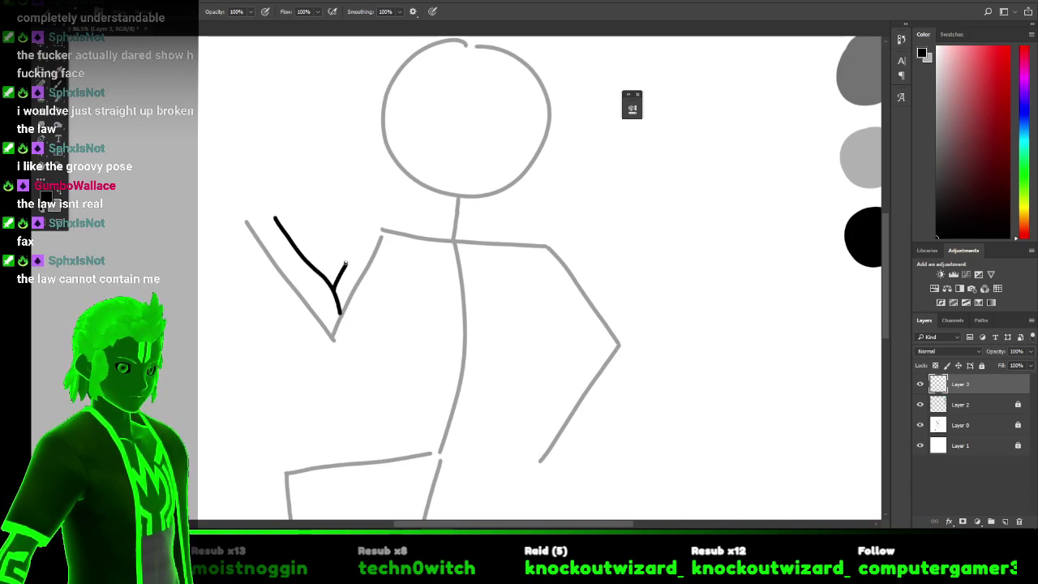
drag(260, 274, 307, 327)
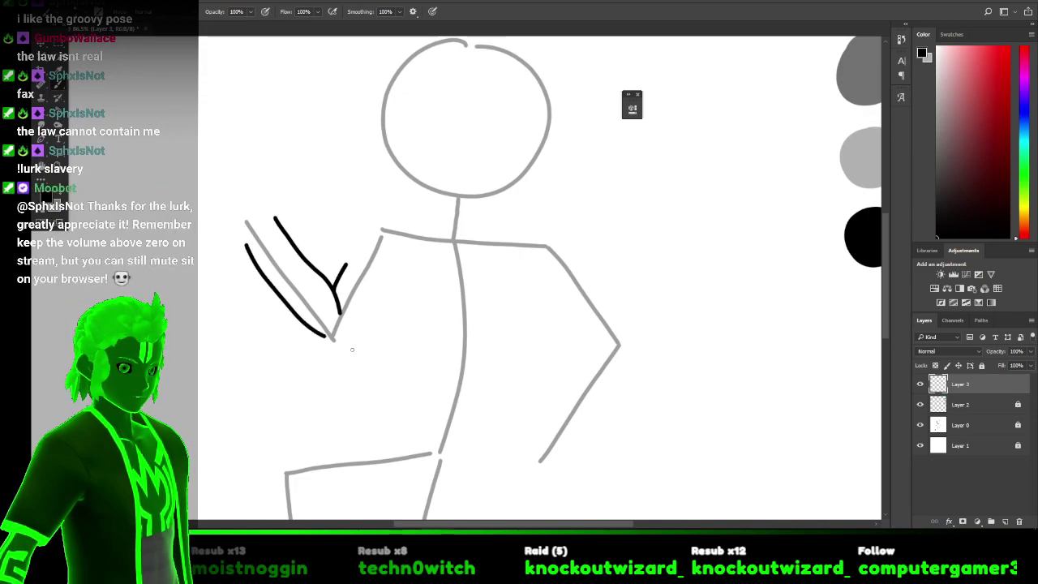
key(ctrl+z)
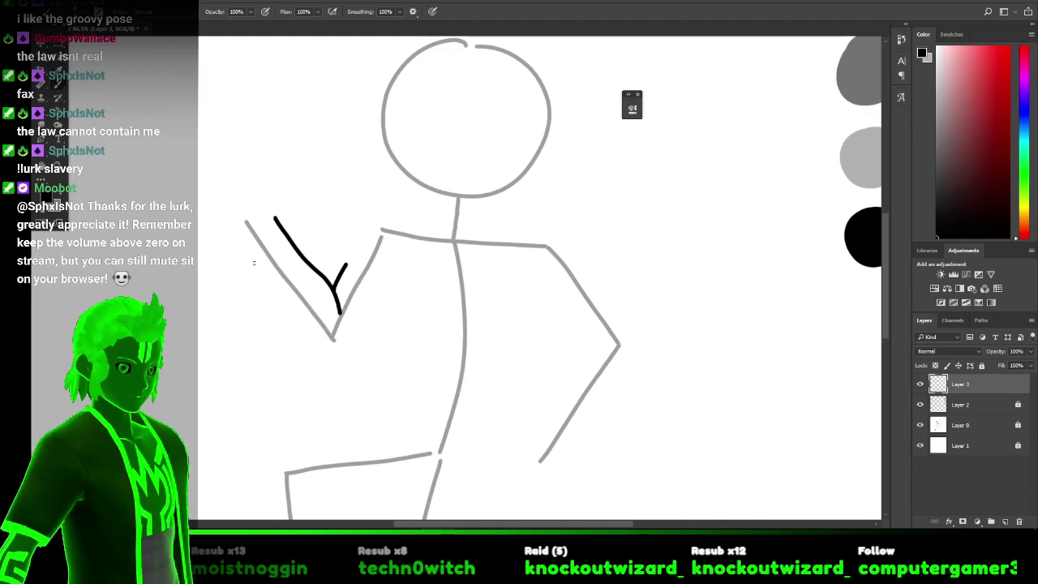
drag(247, 251, 252, 257)
drag(275, 292, 292, 319)
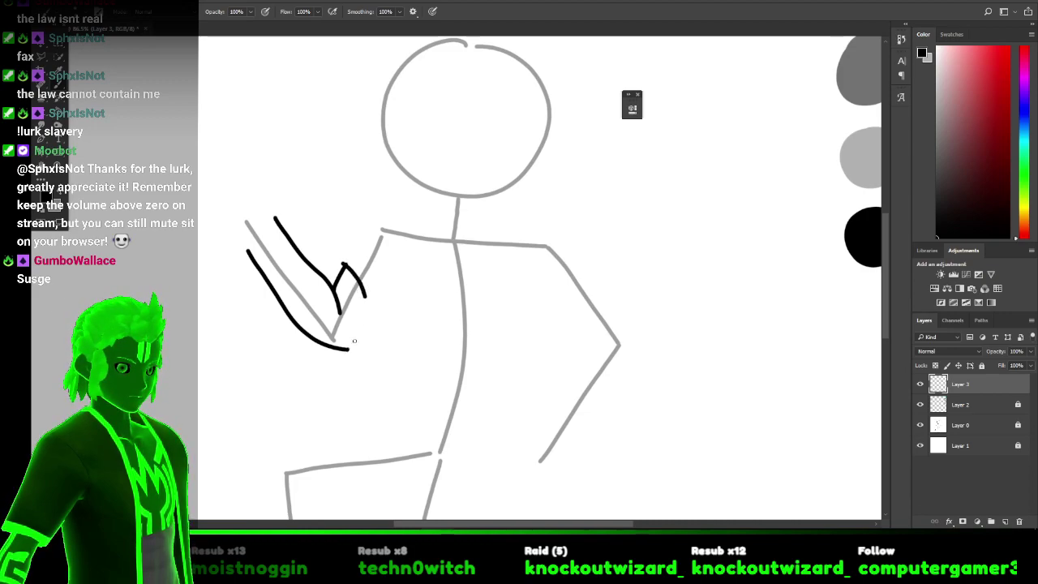
Undo the curve at the raised arm's elbow and redraw the elbow as two strokes joining the forearm outlines.
key(ctrl+z)
key(ctrl+z)
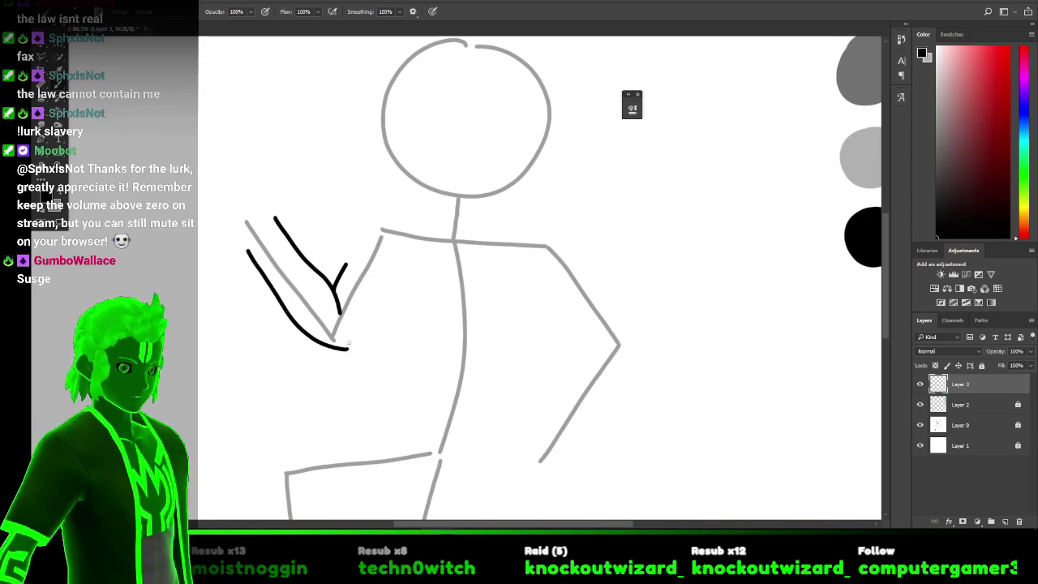
drag(355, 337, 365, 317)
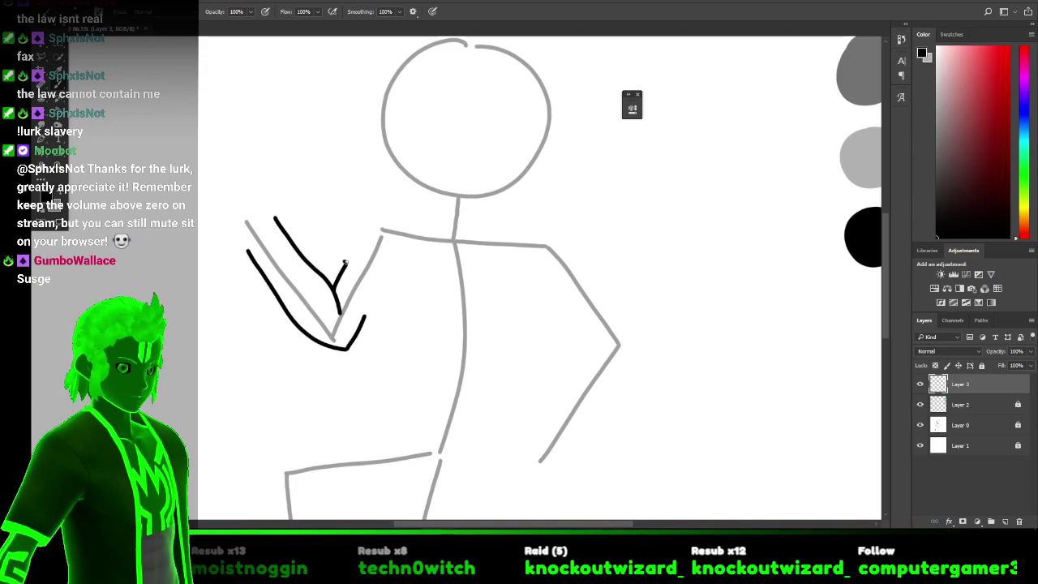
drag(344, 262, 364, 286)
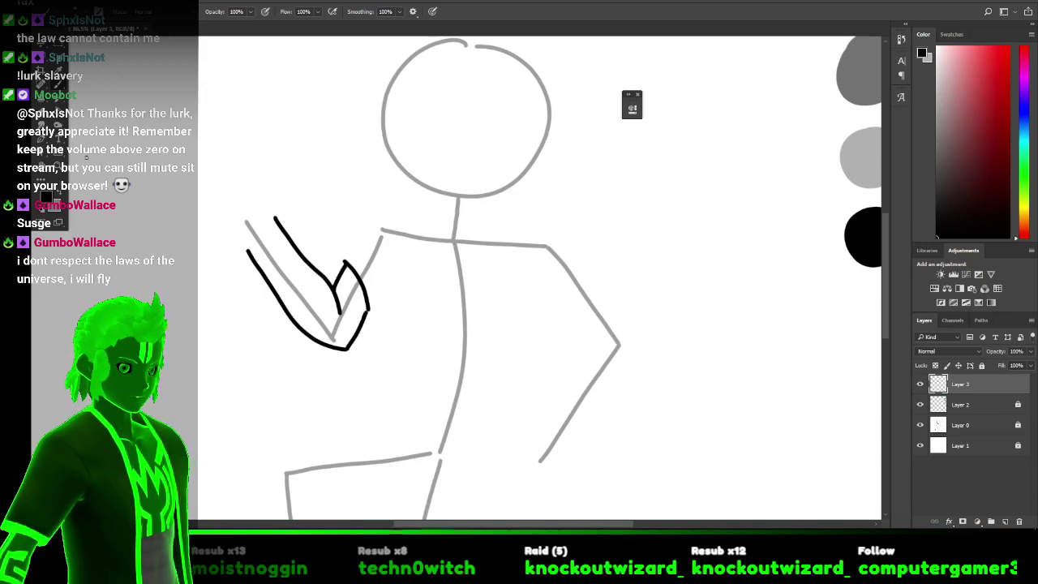
Erase the raised forearm's upper outline with a smaller eraser and redraw it with the Brush closer to the guide line.
key(e)
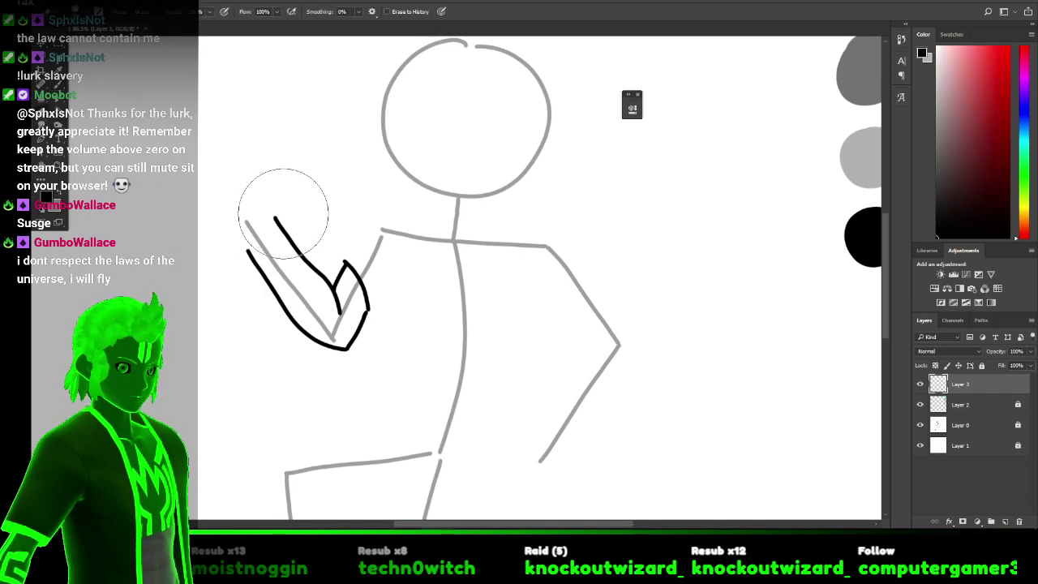
key(bracketleft)
key(bracketleft)
key(bracketleft)
key(bracketleft)
key(bracketleft)
key(bracketleft)
key(bracketleft)
mouse_move(275, 217)
mouse_down()
mouse_move(322, 302)
mouse_move(306, 280)
mouse_up()
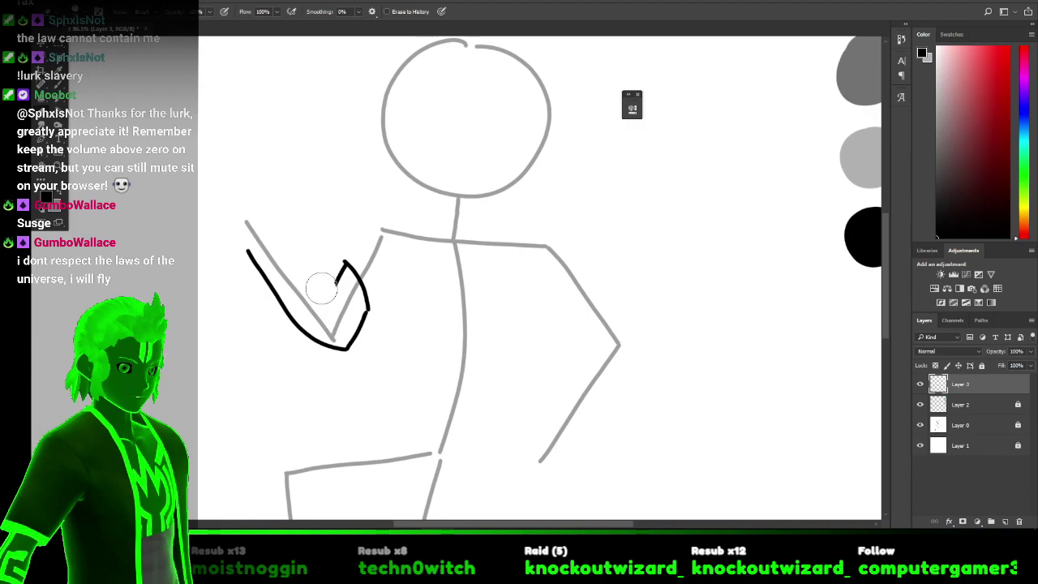
key(b)
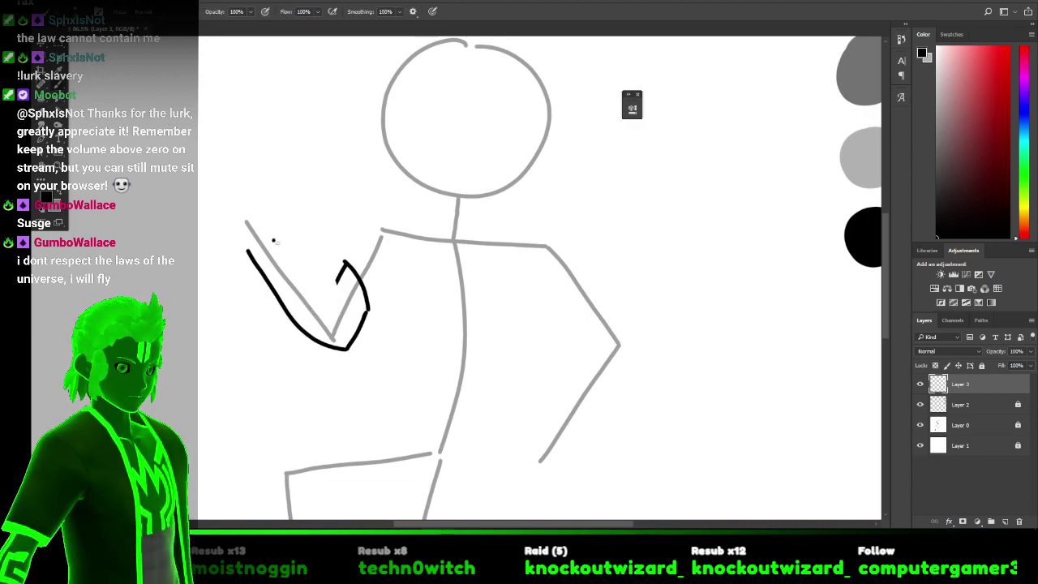
drag(287, 254, 334, 306)
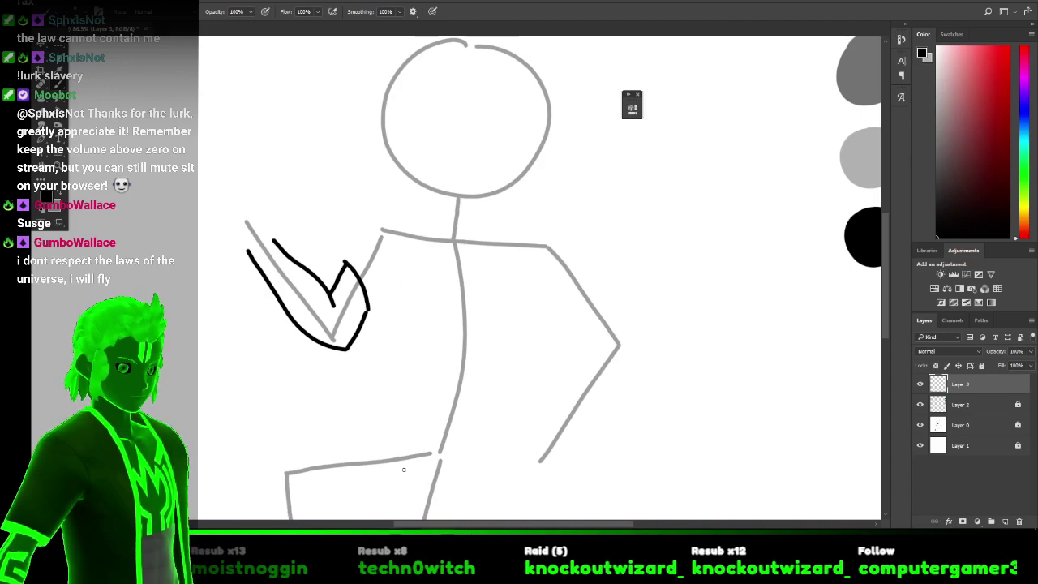
Check the costume in Illustrator, return to the Photoshop drawing and outline the chest, waist and raised upper arm.
key(alt+Tab)
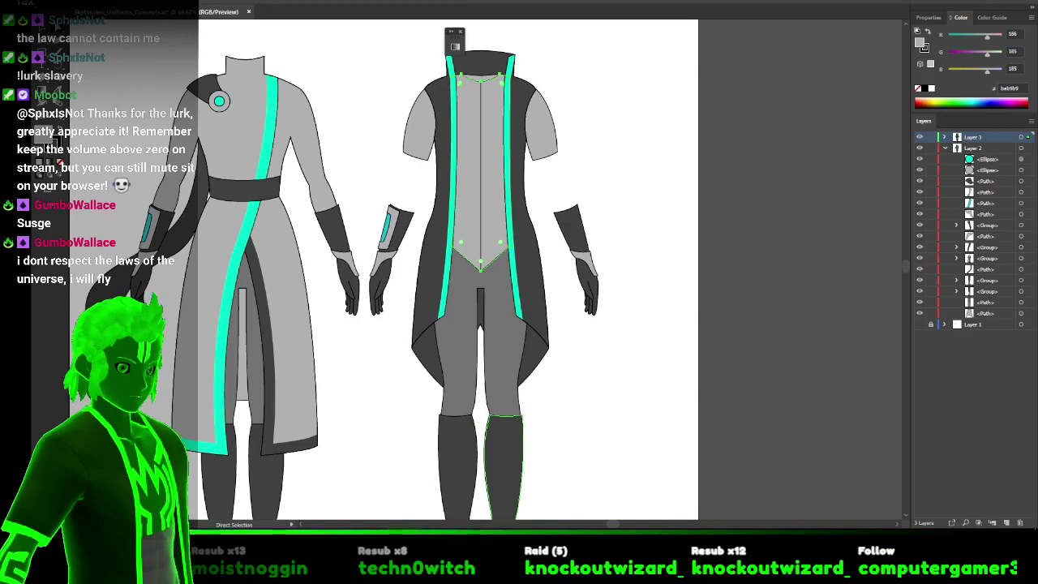
key(alt+Tab)
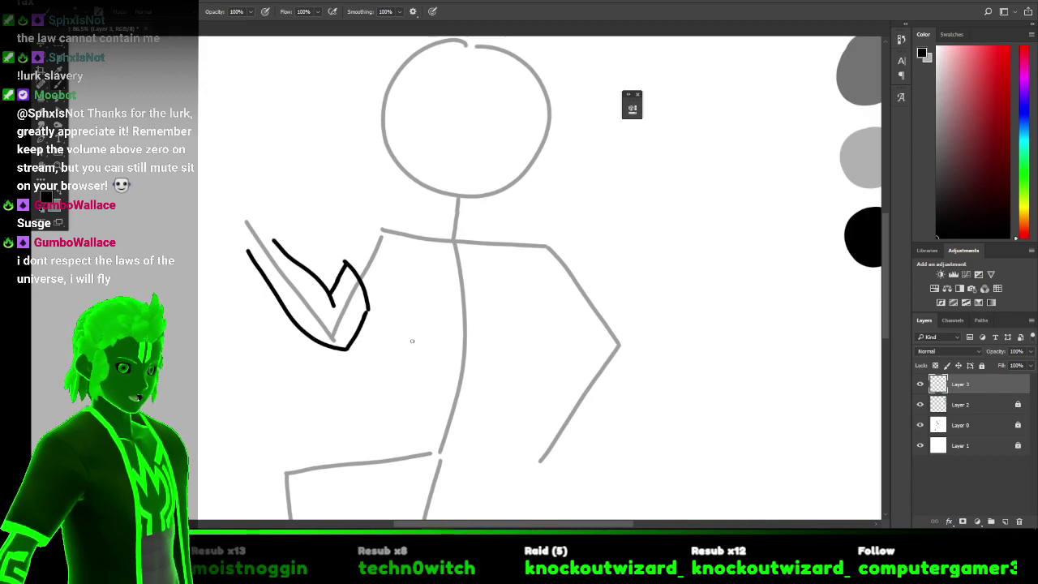
mouse_move(410, 344)
mouse_down()
mouse_move(378, 294)
mouse_move(393, 255)
mouse_move(406, 253)
mouse_up()
key(ctrl+z)
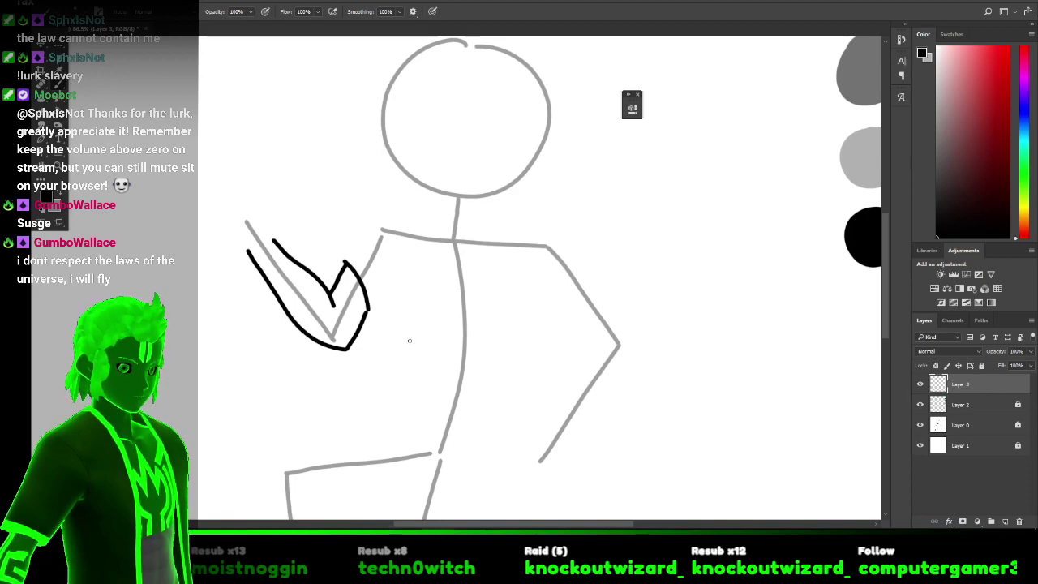
mouse_move(407, 340)
mouse_down()
mouse_move(384, 289)
mouse_move(408, 224)
mouse_up()
key(ctrl+z)
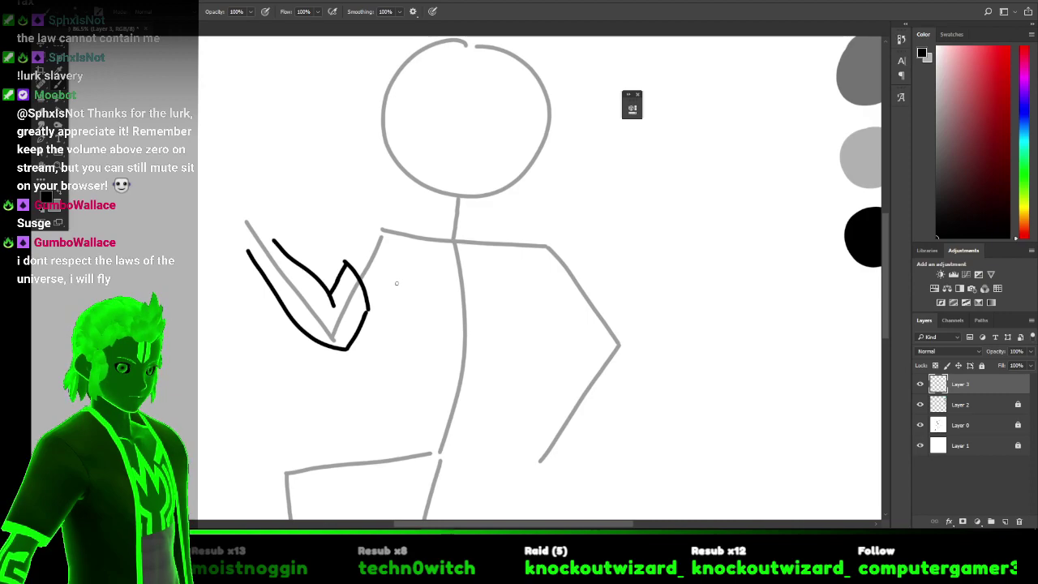
mouse_move(399, 333)
mouse_down()
mouse_move(383, 295)
mouse_move(406, 244)
mouse_up()
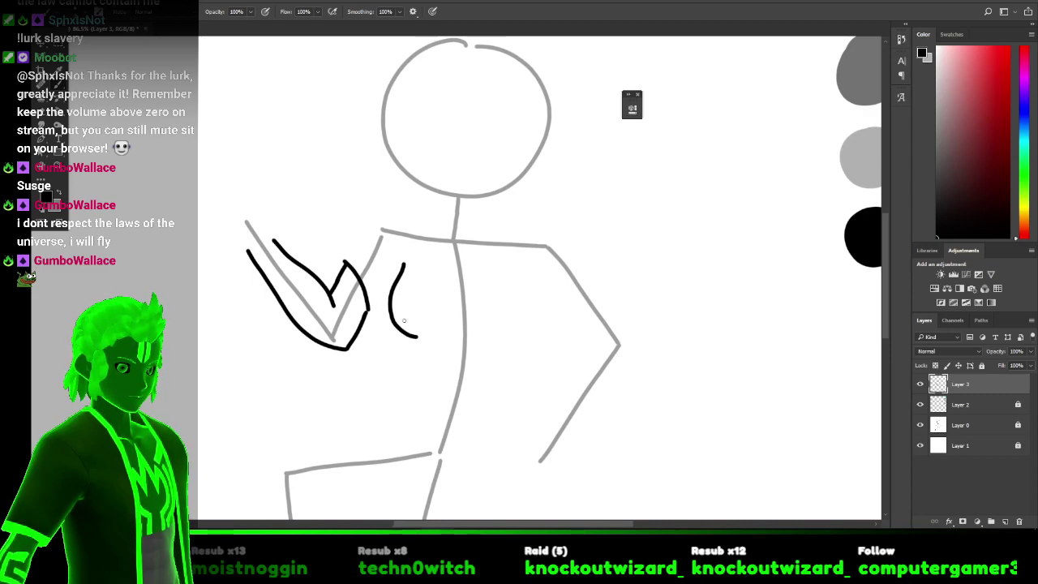
drag(411, 336, 397, 422)
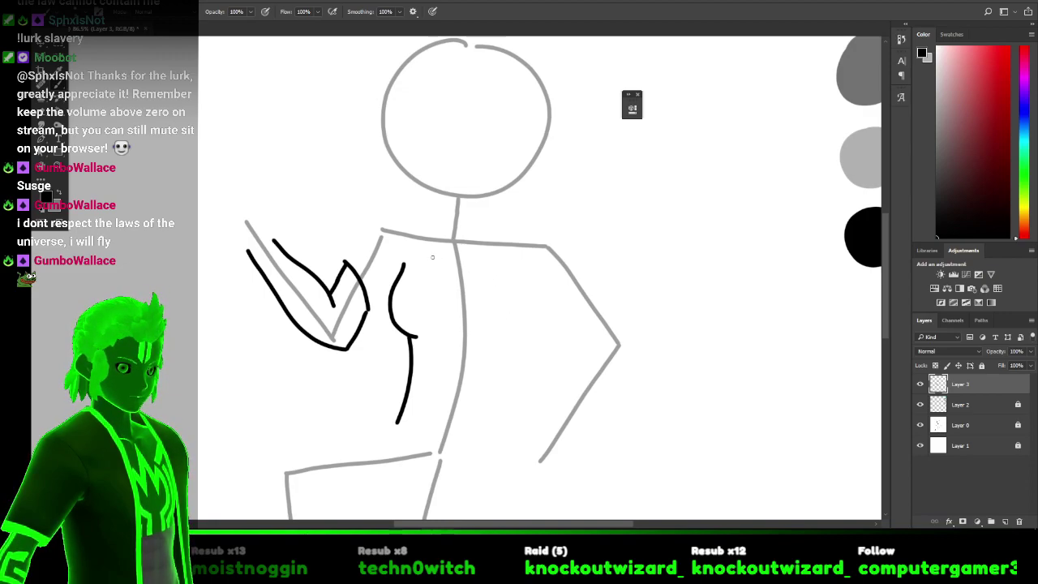
mouse_move(345, 262)
mouse_down()
mouse_move(398, 214)
mouse_move(383, 225)
mouse_move(398, 310)
mouse_move(395, 281)
mouse_up()
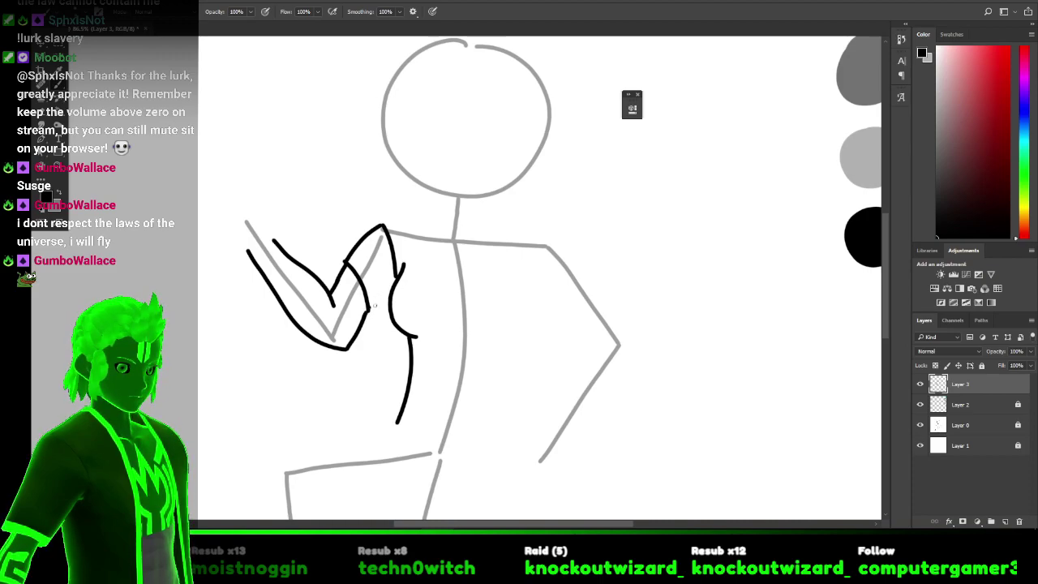
drag(368, 308, 404, 266)
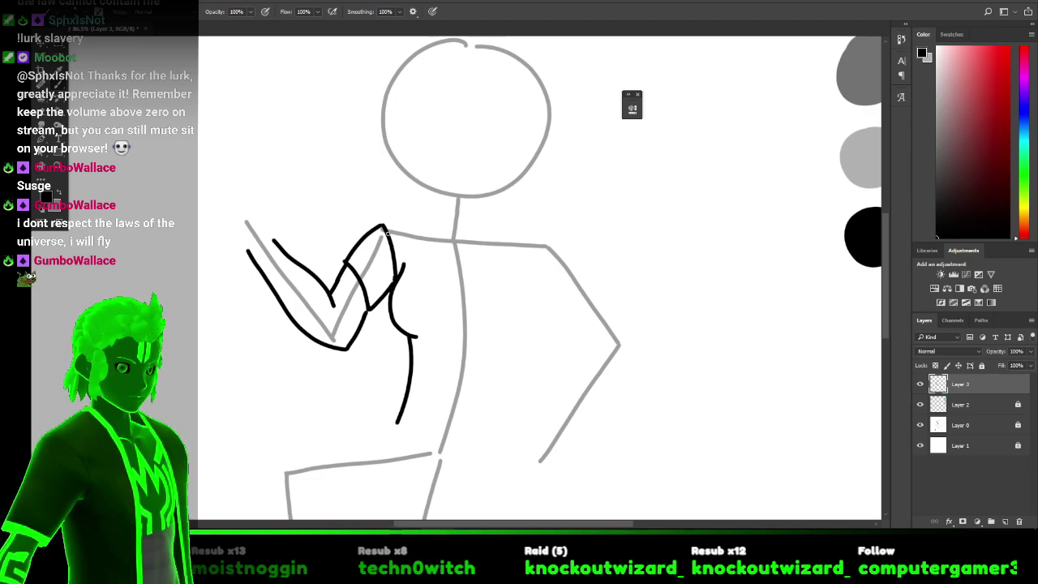
Undo all the black outlines drawn over the raised arm and torso.
key(ctrl+z)
key(ctrl+z)
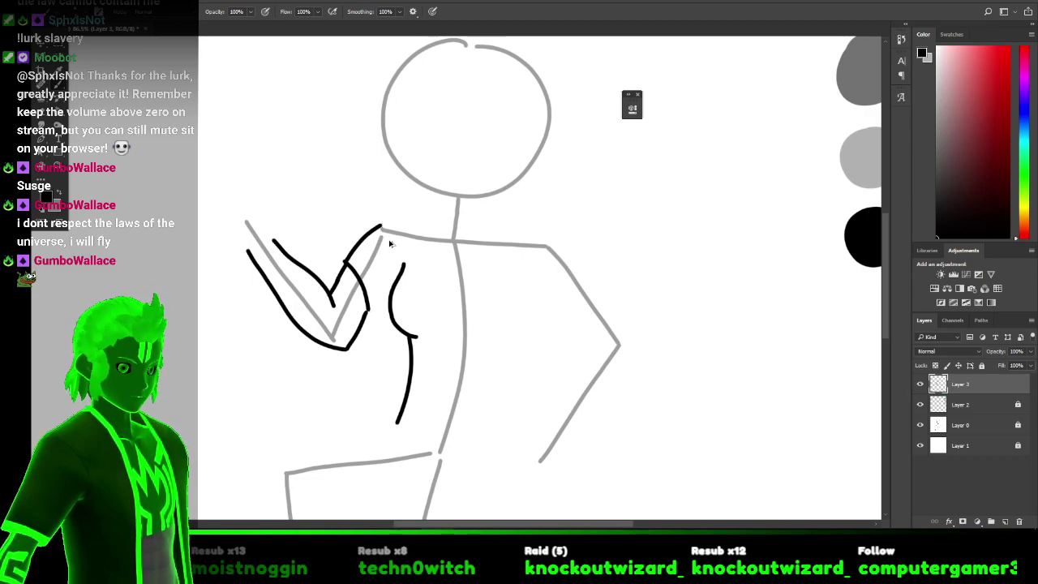
key(ctrl+z)
key(ctrl+z)
key(ctrl+z)
key(ctrl+z)
key(ctrl+z)
key(ctrl+z)
key(ctrl+z)
key(ctrl+z)
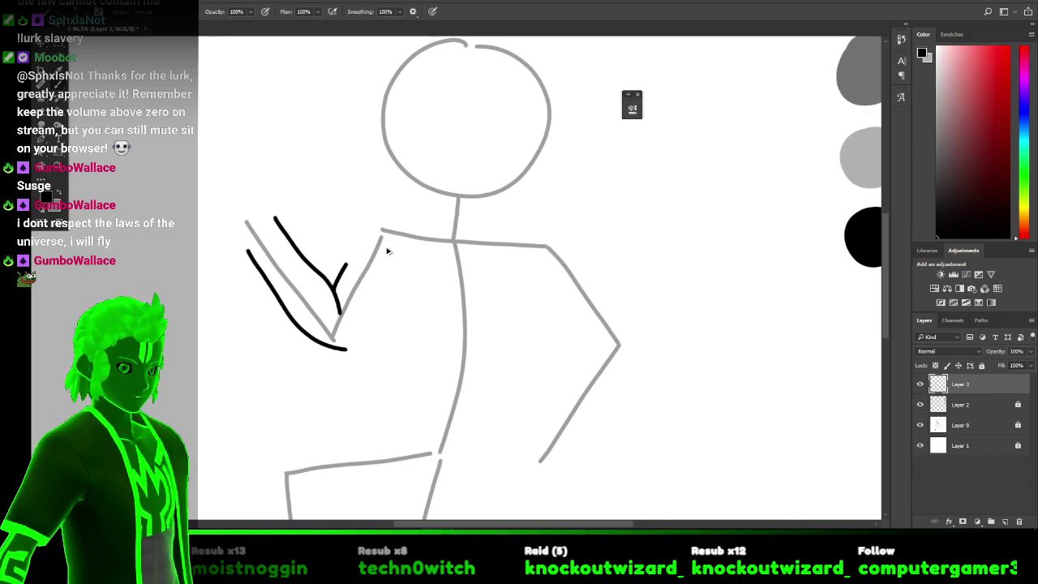
key(ctrl+z)
key(ctrl+z)
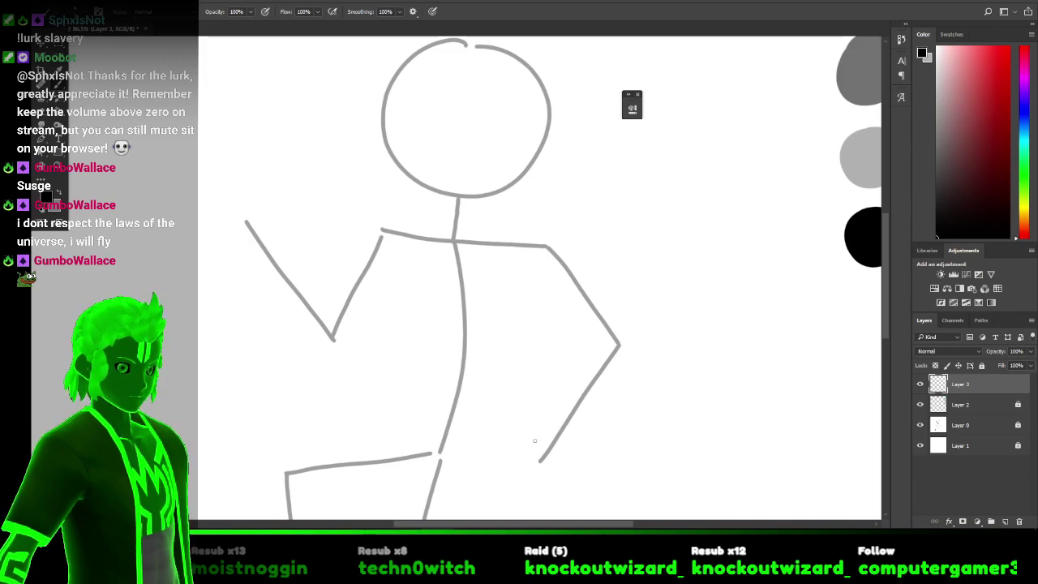
Draw the inner and outer forearm outlines around the lowered bent arm's guide line, redoing the inner stroke once.
drag(534, 442, 582, 338)
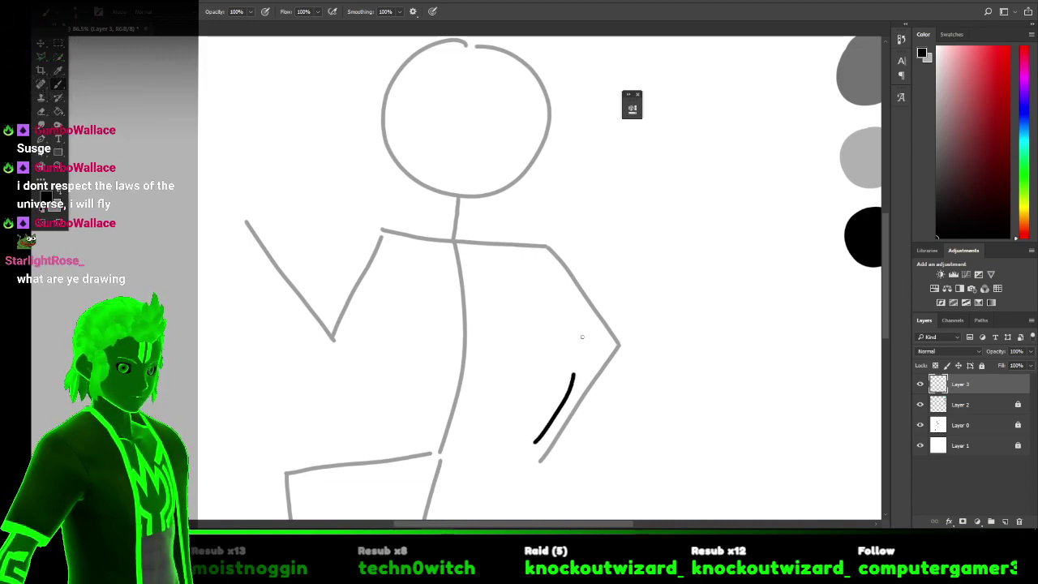
key(ctrl+z)
mouse_move(536, 438)
mouse_down()
mouse_move(584, 343)
mouse_move(597, 340)
mouse_up()
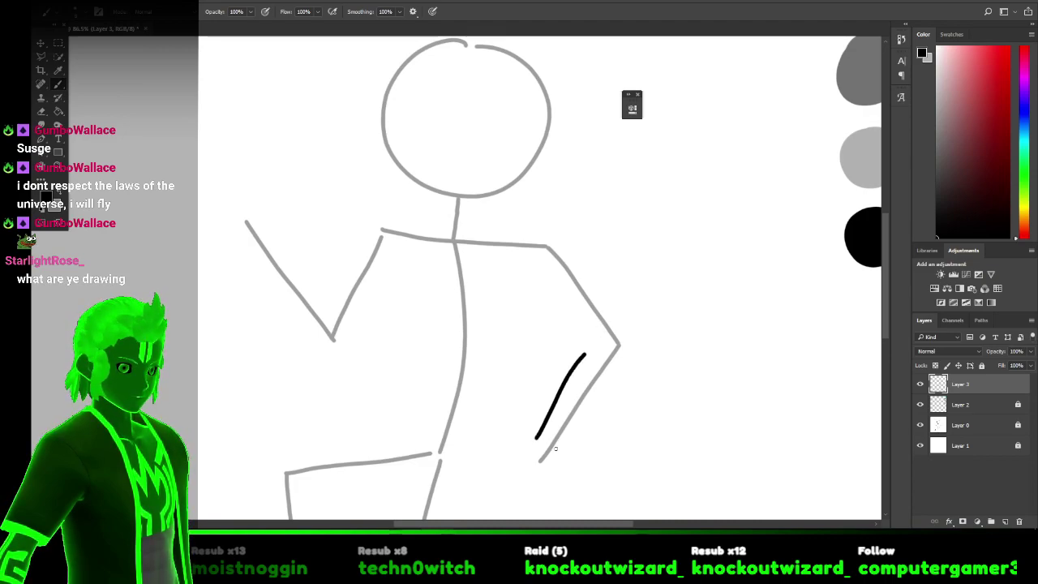
mouse_move(555, 451)
mouse_down()
mouse_move(609, 406)
mouse_move(640, 324)
mouse_up()
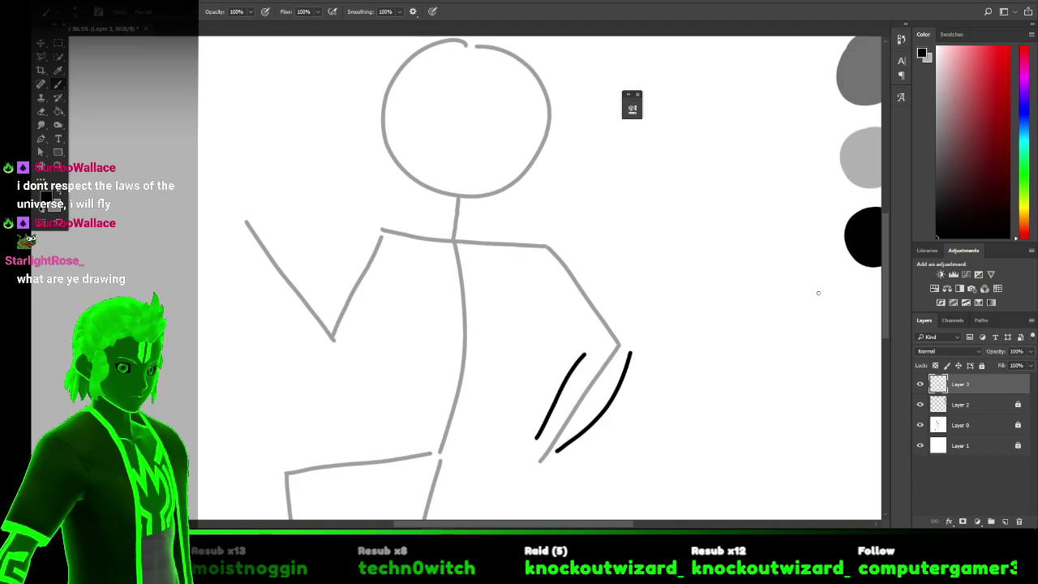
Lower the brush smoothing to 22% and handwrite the character's name in black capitals above the figure's head.
scroll(384, 169, down, 2)
scroll(384, 169, up, 5)
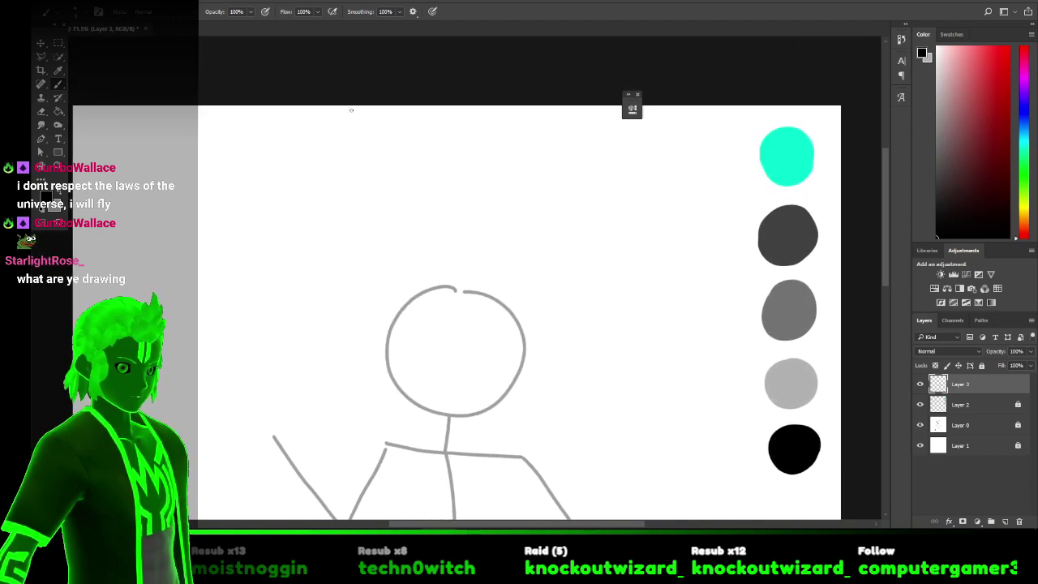
click(399, 12)
drag(395, 24, 361, 27)
mouse_move(173, 232)
mouse_down()
mouse_move(183, 284)
mouse_move(191, 220)
mouse_up()
mouse_move(202, 277)
mouse_down()
mouse_move(202, 243)
mouse_move(227, 273)
mouse_move(205, 268)
mouse_move(221, 253)
mouse_move(244, 260)
mouse_move(265, 233)
mouse_move(306, 248)
mouse_up()
mouse_move(330, 183)
mouse_down()
mouse_move(343, 222)
mouse_move(359, 195)
mouse_move(339, 215)
mouse_move(392, 209)
mouse_move(412, 180)
mouse_move(424, 196)
mouse_move(428, 184)
mouse_move(437, 195)
mouse_move(439, 179)
mouse_move(450, 188)
mouse_move(483, 178)
mouse_up()
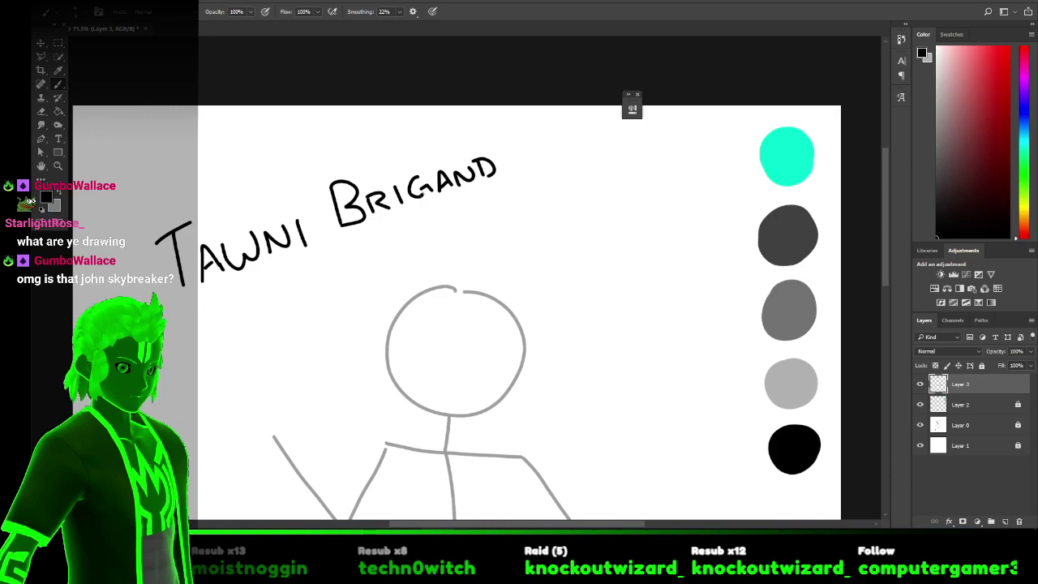
Try a stroke down from the lowered arm's shoulder, undo it and raise the brush smoothing to 82%.
scroll(523, 239, down, 5)
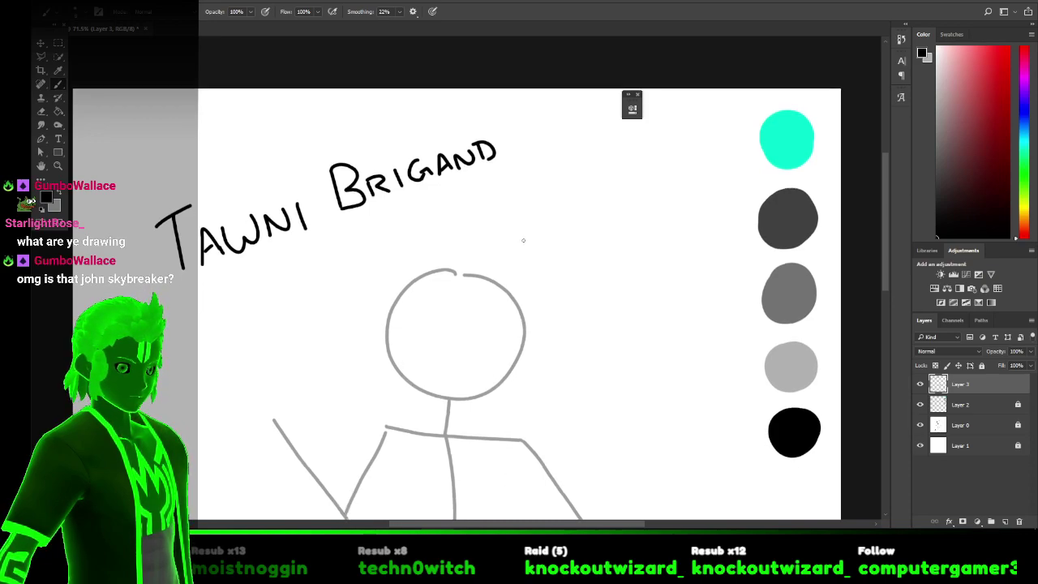
scroll(523, 239, down, 1)
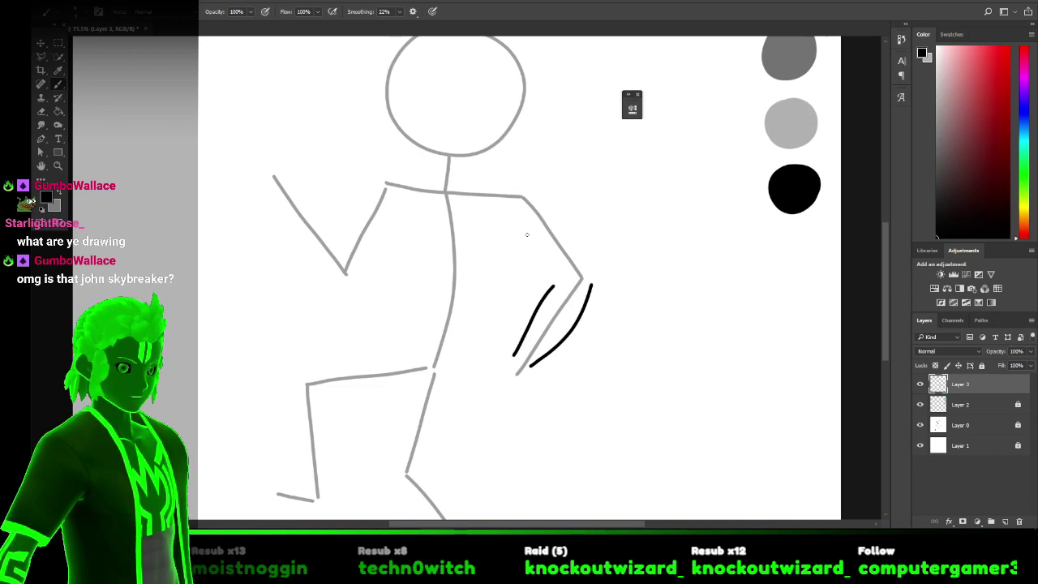
scroll(526, 233, up, 5)
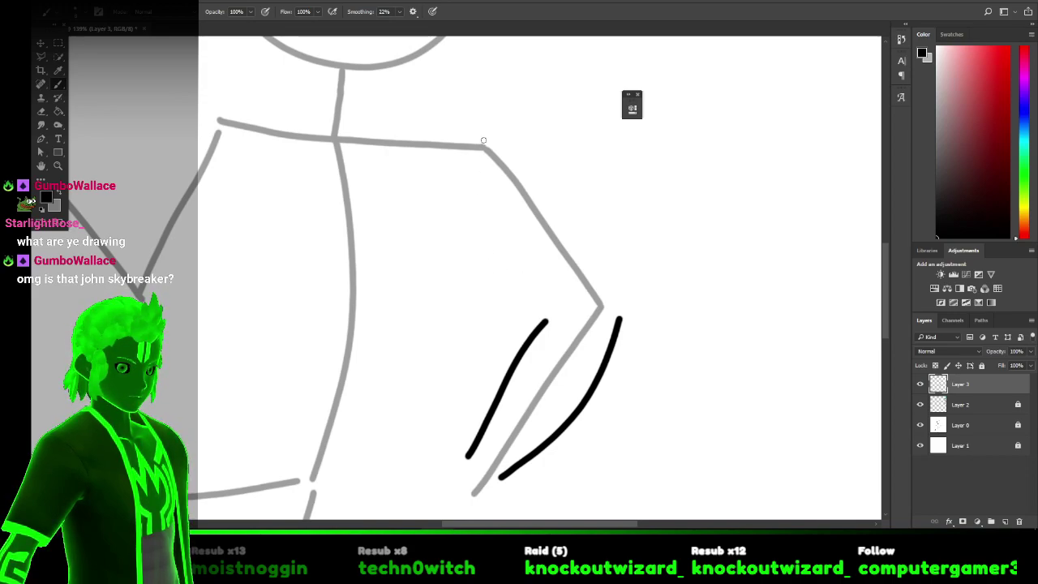
drag(485, 136, 470, 237)
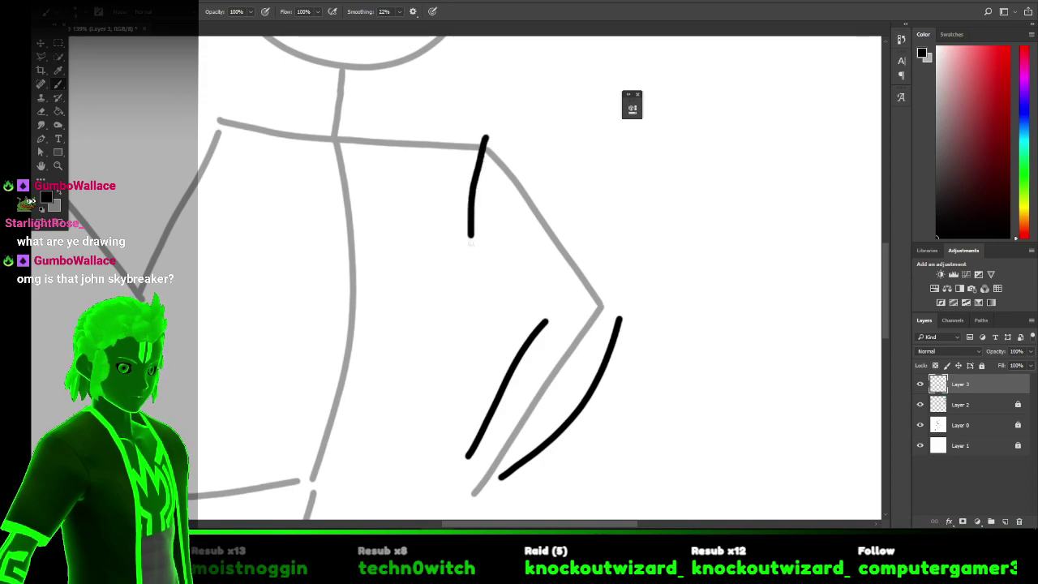
key(ctrl+z)
click(399, 12)
drag(396, 21, 424, 26)
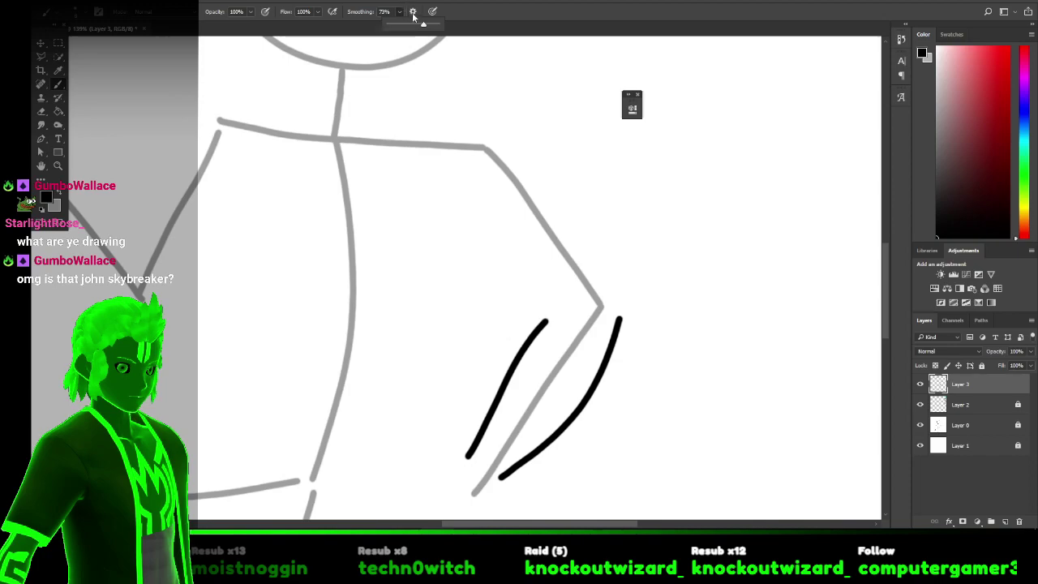
click(399, 14)
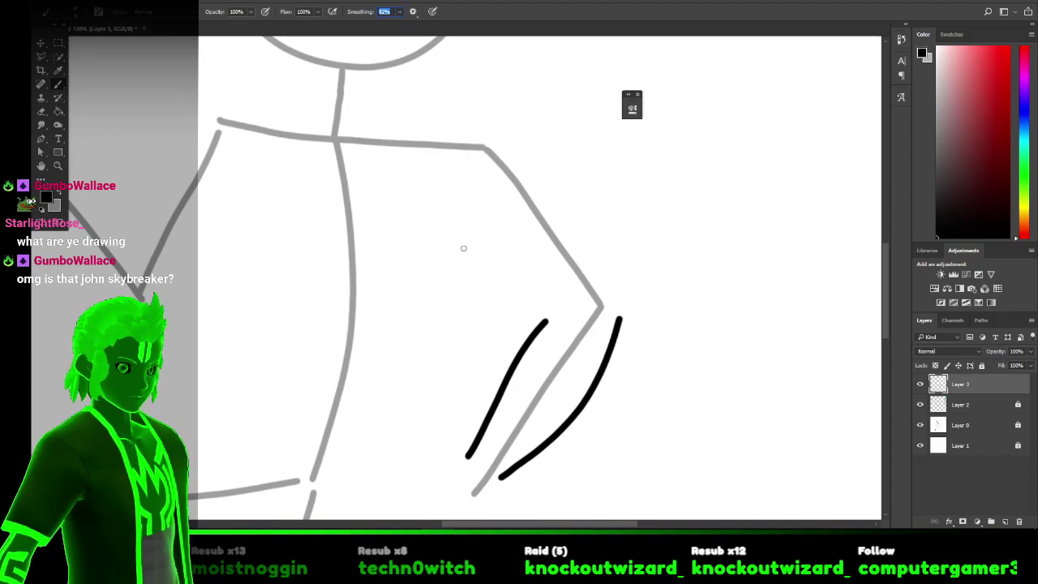
Draw a closed black short-sleeve outline around the shoulder of the lowered bent arm.
drag(470, 229, 487, 131)
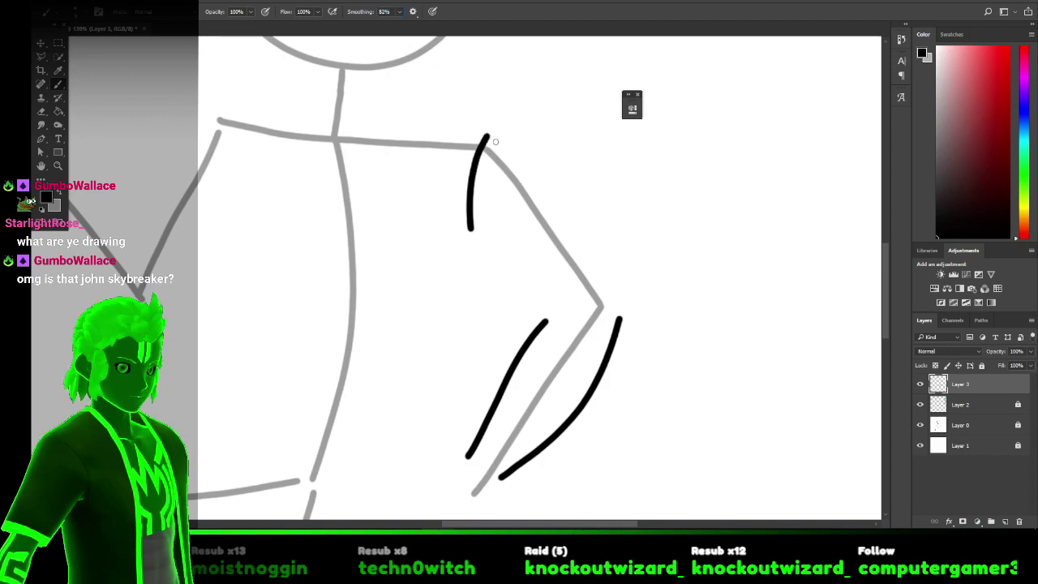
drag(471, 228, 506, 266)
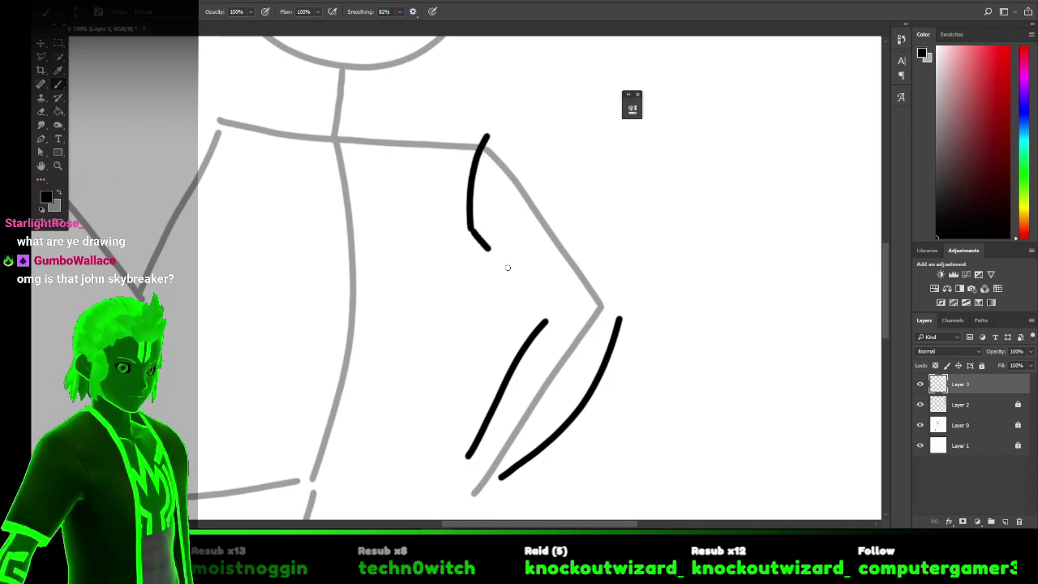
drag(488, 133, 557, 193)
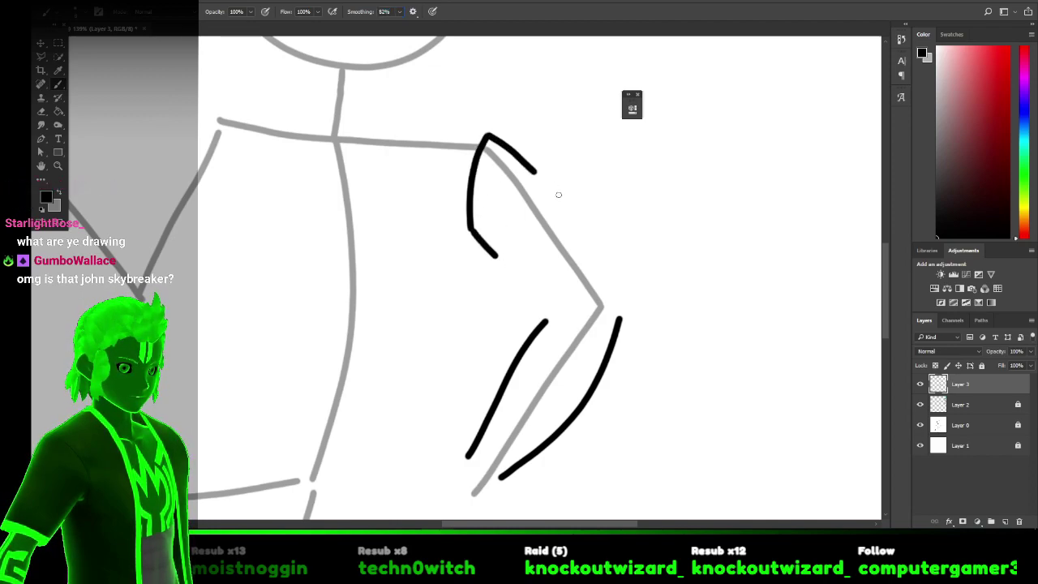
mouse_move(496, 259)
mouse_down()
mouse_move(536, 225)
mouse_move(559, 167)
mouse_up()
Draw the outer and inner upper-arm outlines from the sleeve hem to the elbow, redoing strokes until they meet the forearm lines.
drag(511, 259, 542, 318)
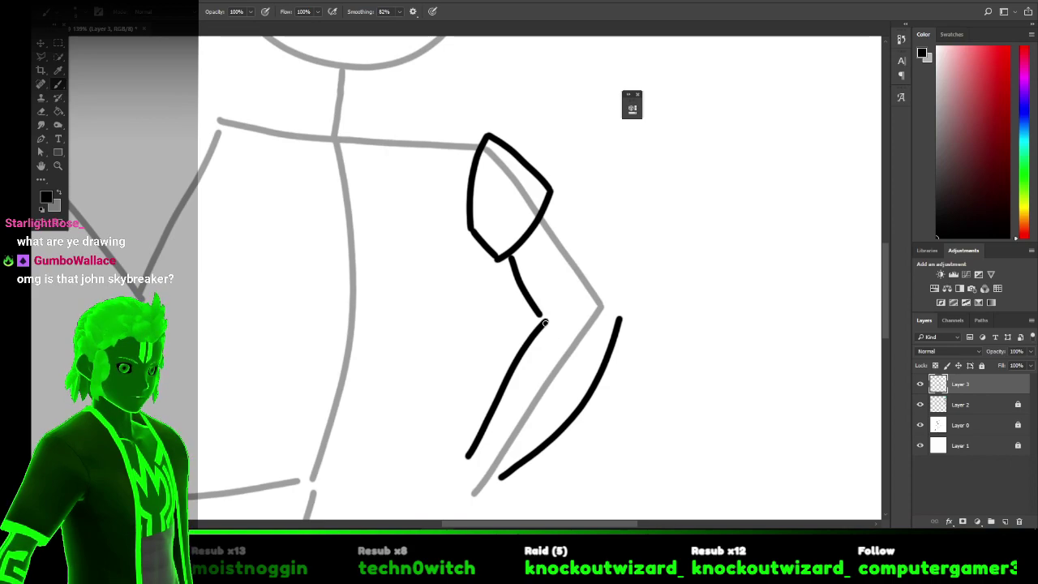
key(ctrl+z)
mouse_move(559, 217)
mouse_down()
mouse_move(625, 330)
mouse_move(584, 240)
mouse_move(549, 201)
mouse_move(610, 295)
mouse_up()
key(ctrl+z)
key(ctrl+z)
key(ctrl+z)
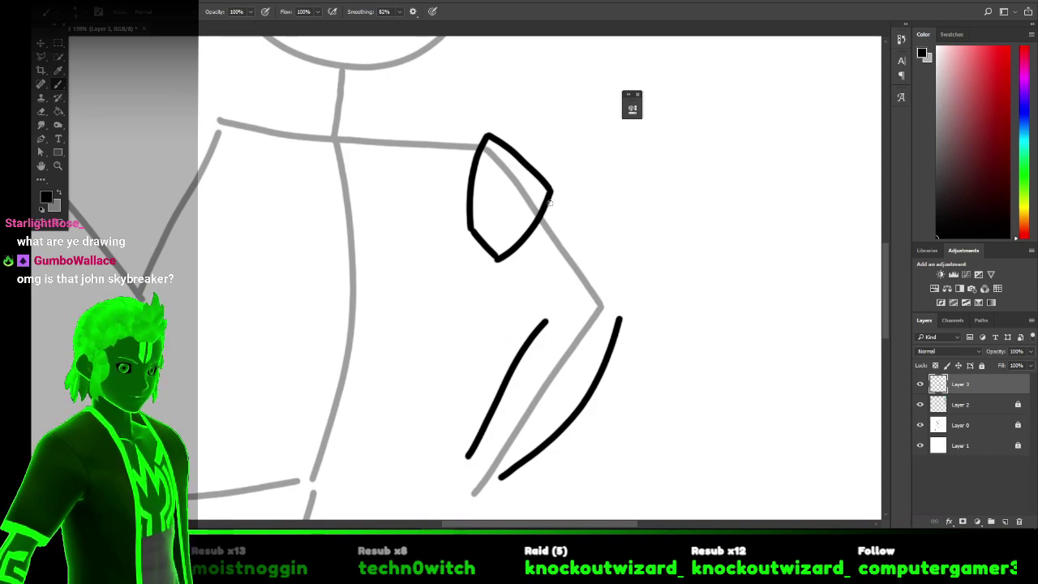
mouse_move(548, 203)
mouse_down()
mouse_move(608, 284)
mouse_move(616, 318)
mouse_up()
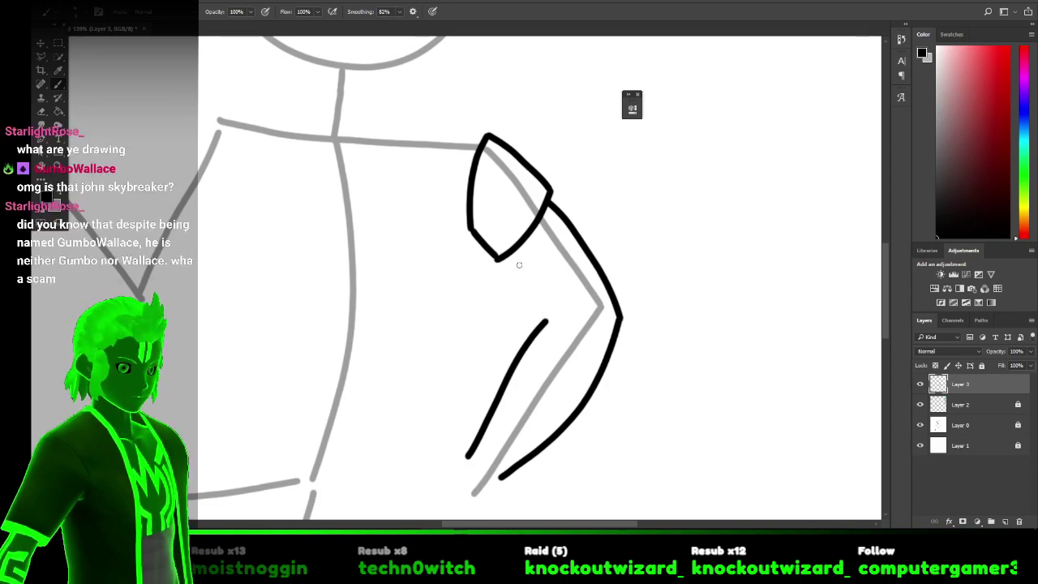
mouse_move(507, 258)
mouse_down()
mouse_move(565, 330)
mouse_move(552, 323)
mouse_up()
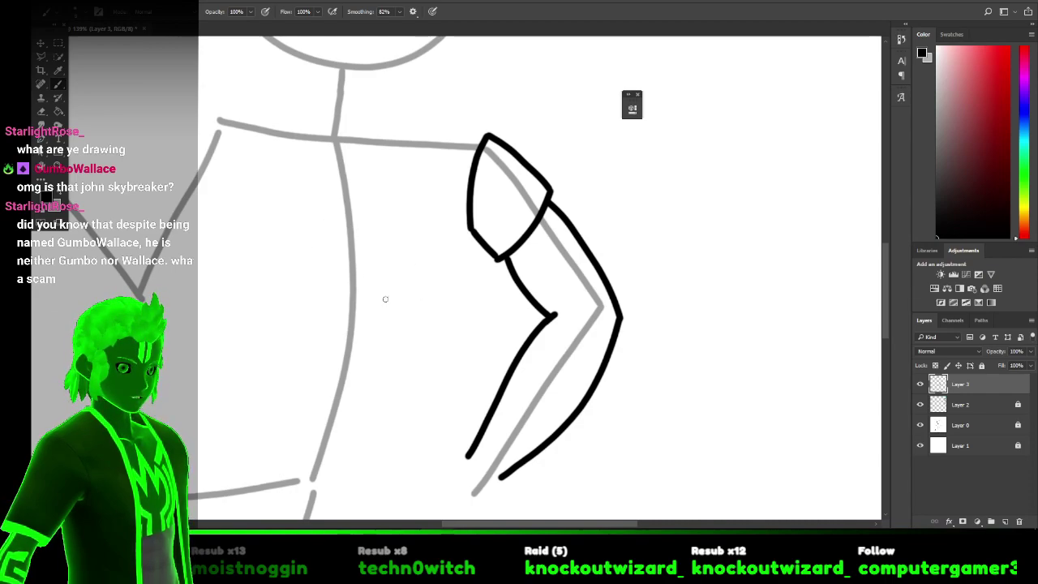
Draw the torso's side line down from the sleeve's lower inner edge, undoing the stray strokes near the forearm and chest.
drag(887, 291, 887, 316)
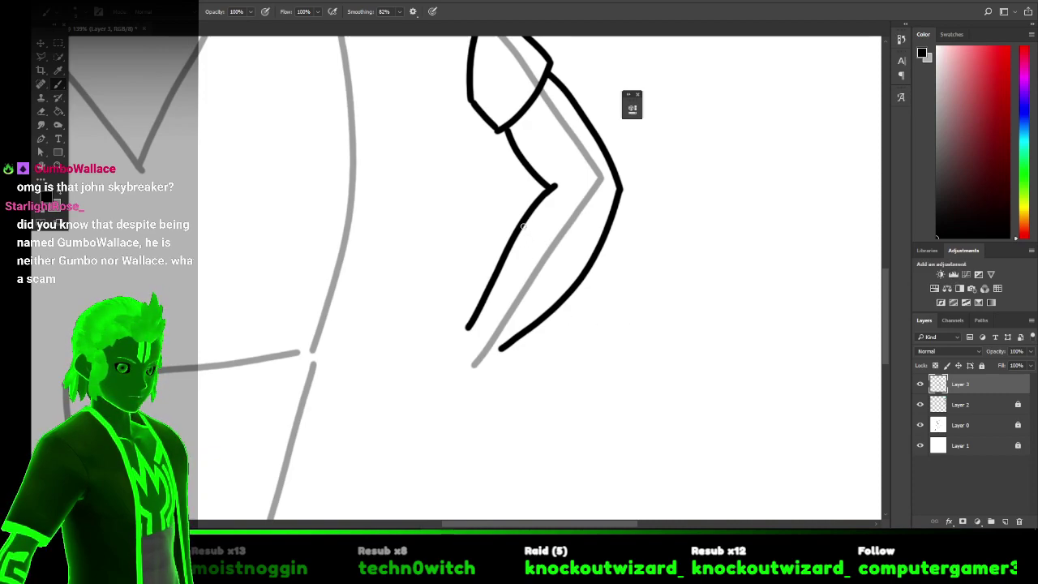
drag(514, 219, 597, 269)
key(ctrl+z)
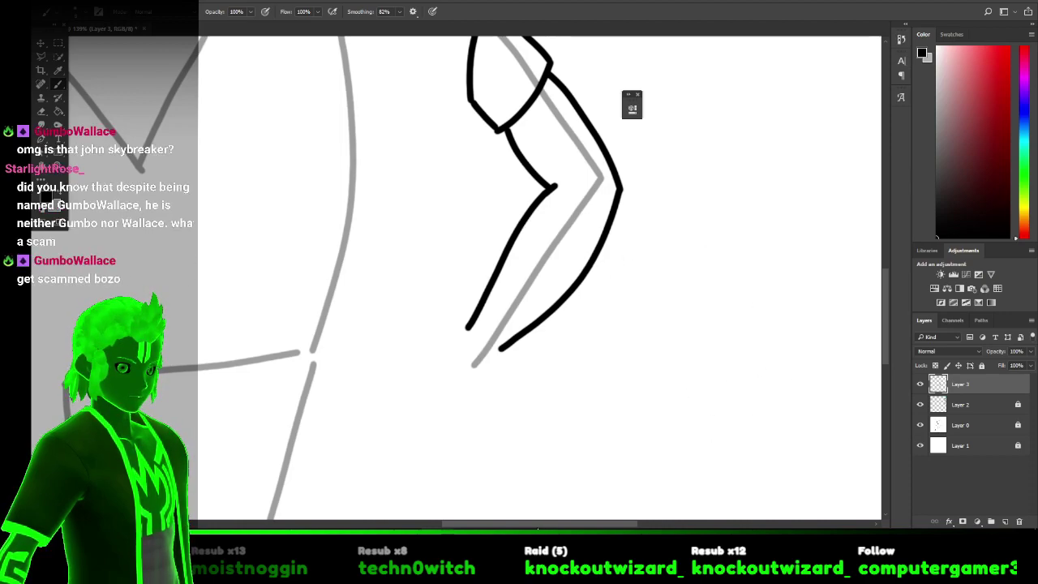
scroll(546, 487, left, 3)
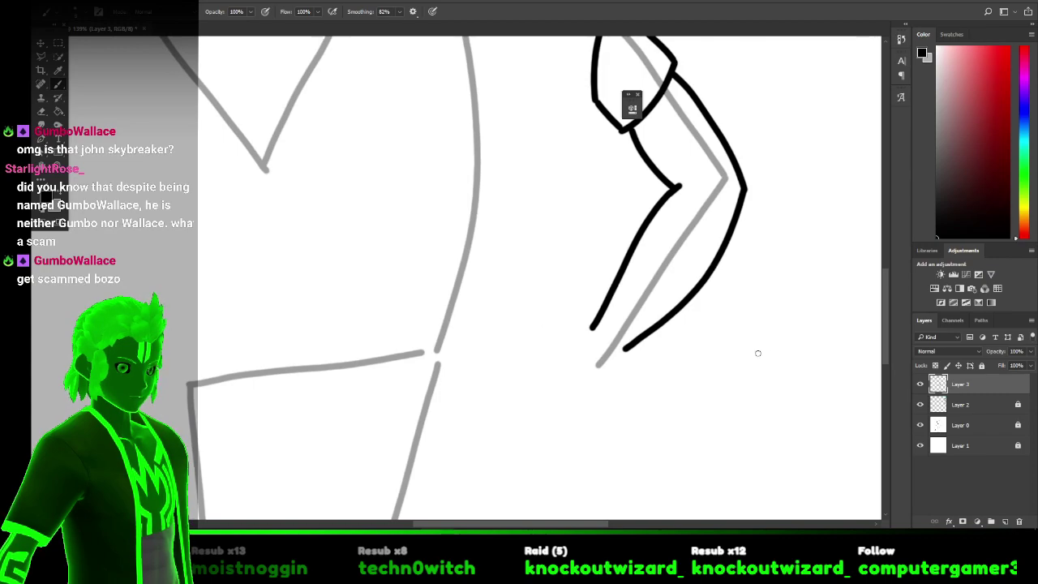
scroll(887, 320, up, 3)
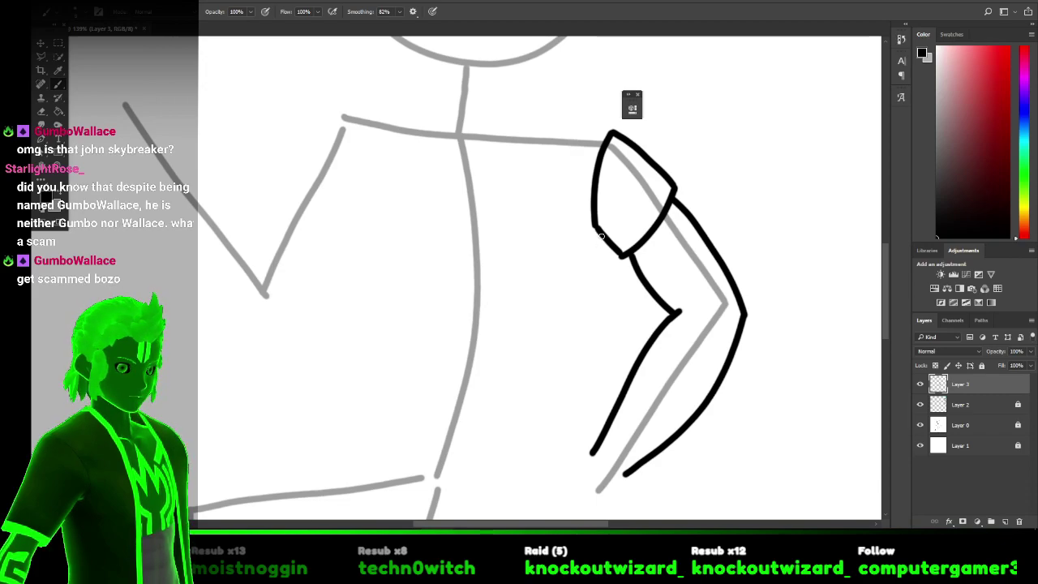
mouse_move(598, 237)
mouse_down()
mouse_move(591, 360)
mouse_move(576, 359)
mouse_up()
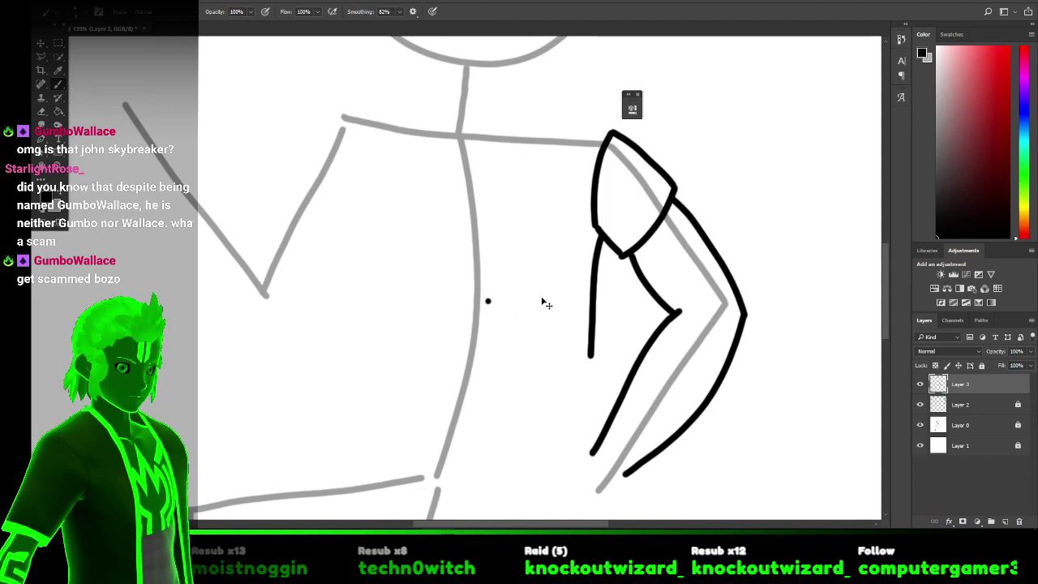
mouse_move(532, 299)
mouse_down()
mouse_move(573, 274)
mouse_move(584, 245)
mouse_up()
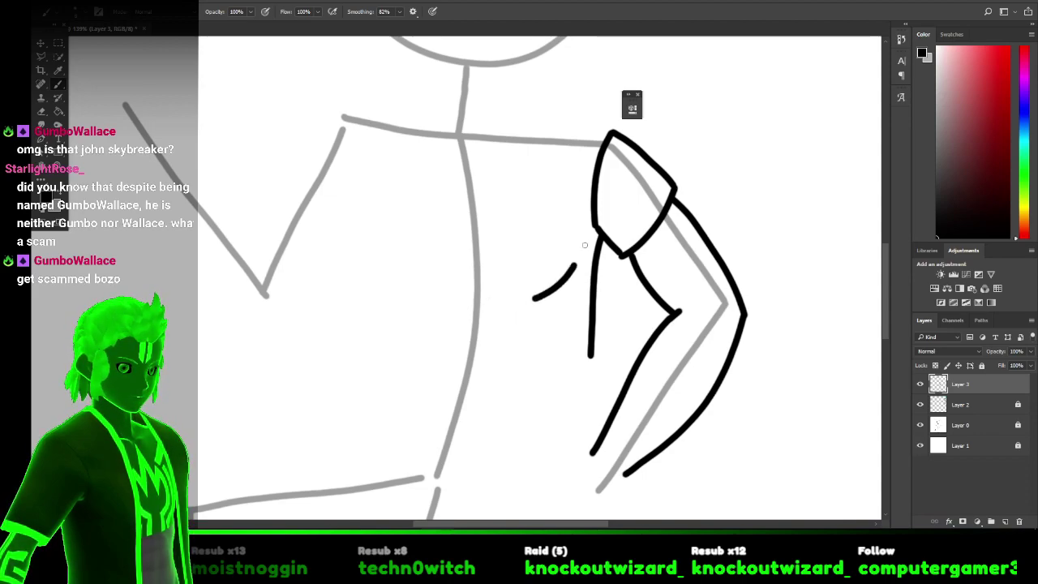
key(ctrl+z)
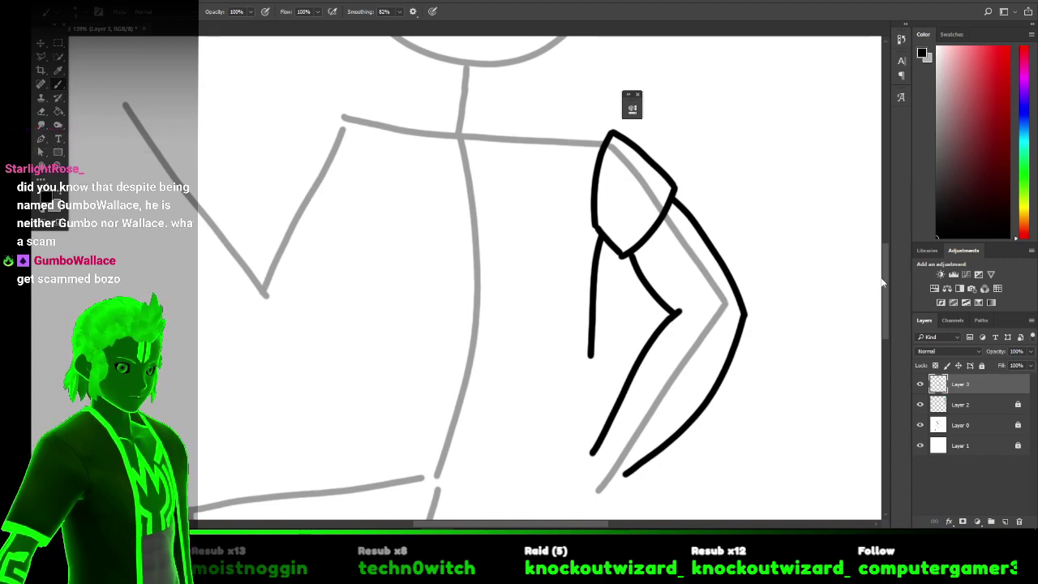
Try a black shoulder line inward from the sleeve with two wavy jacket edges running down the chest.
scroll(743, 236, up, 2)
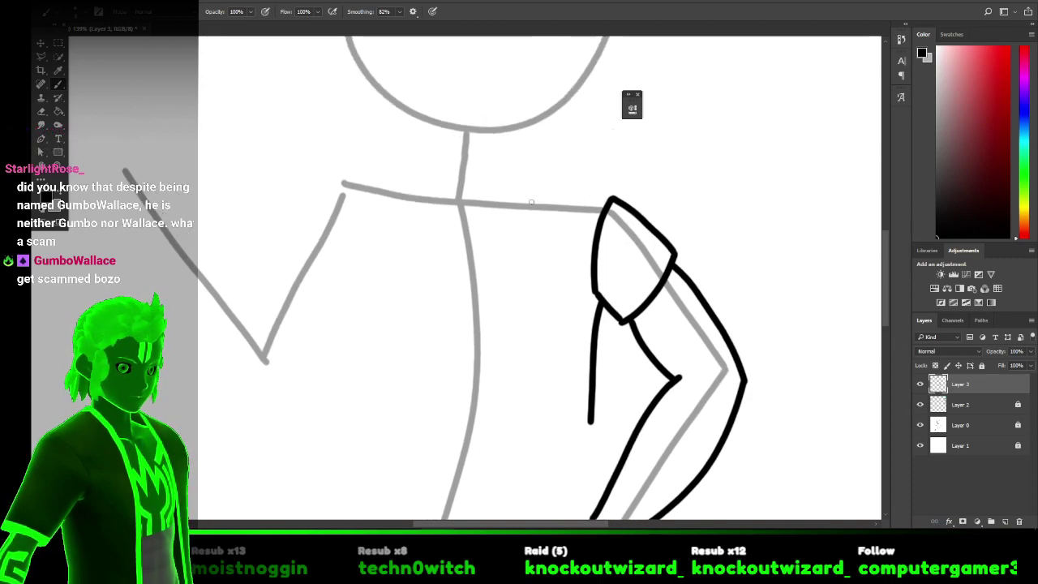
mouse_move(513, 188)
mouse_down()
mouse_move(529, 250)
mouse_move(498, 329)
mouse_move(492, 430)
mouse_up()
drag(513, 187, 624, 201)
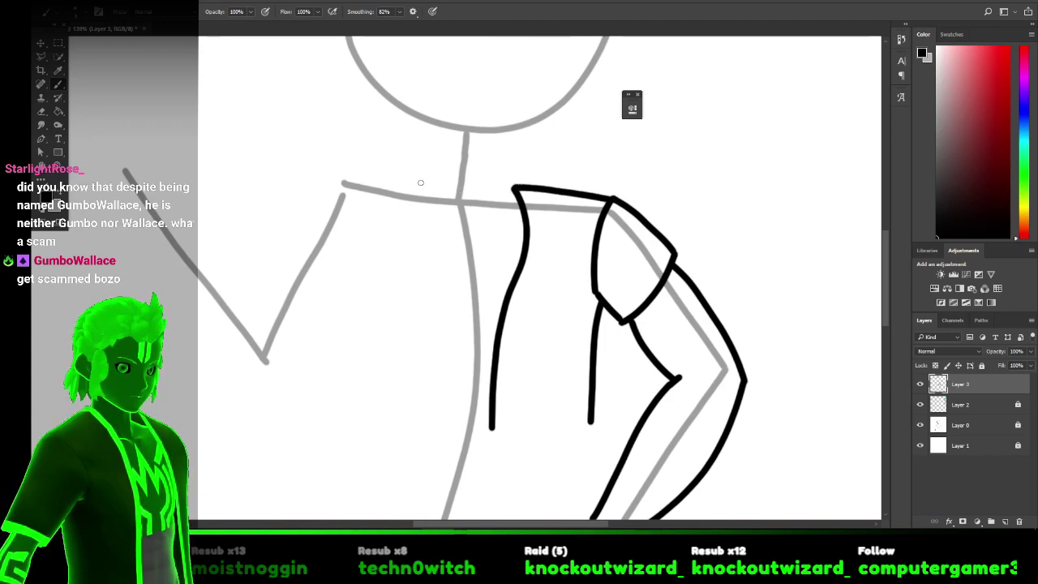
mouse_move(423, 185)
mouse_down()
mouse_move(527, 193)
mouse_move(438, 187)
mouse_move(541, 193)
mouse_up()
key(ctrl+z)
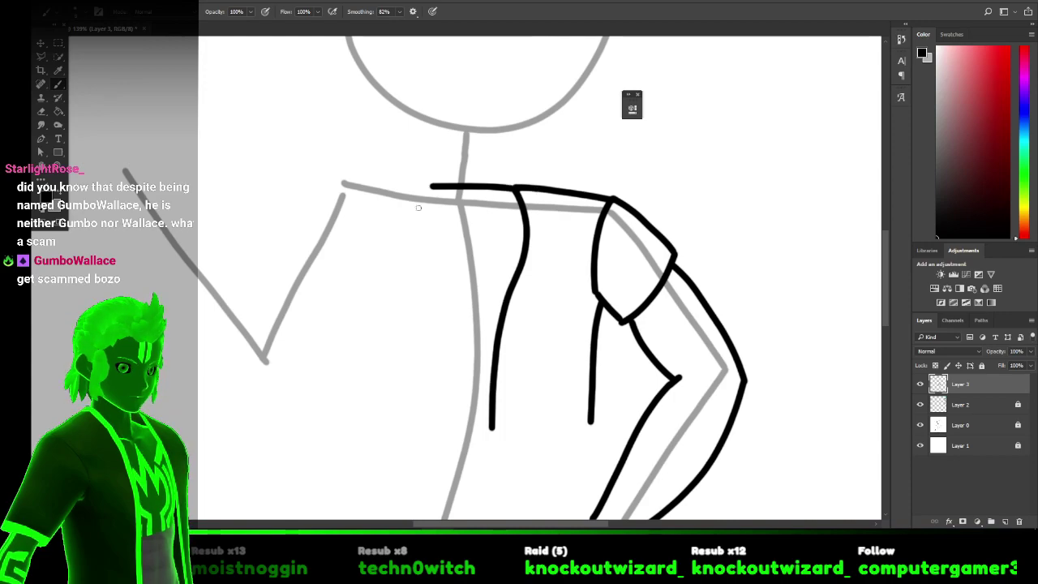
mouse_move(431, 185)
mouse_down()
mouse_move(415, 254)
mouse_move(433, 381)
mouse_move(420, 463)
mouse_up()
key(ctrl+z)
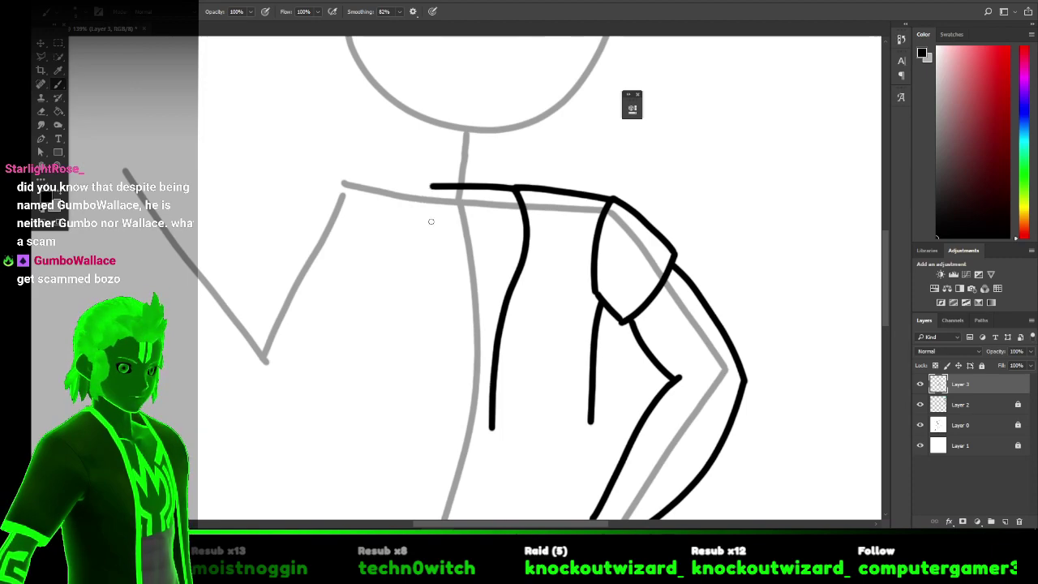
mouse_move(423, 206)
mouse_down()
mouse_move(407, 286)
mouse_move(420, 343)
mouse_move(417, 421)
mouse_up()
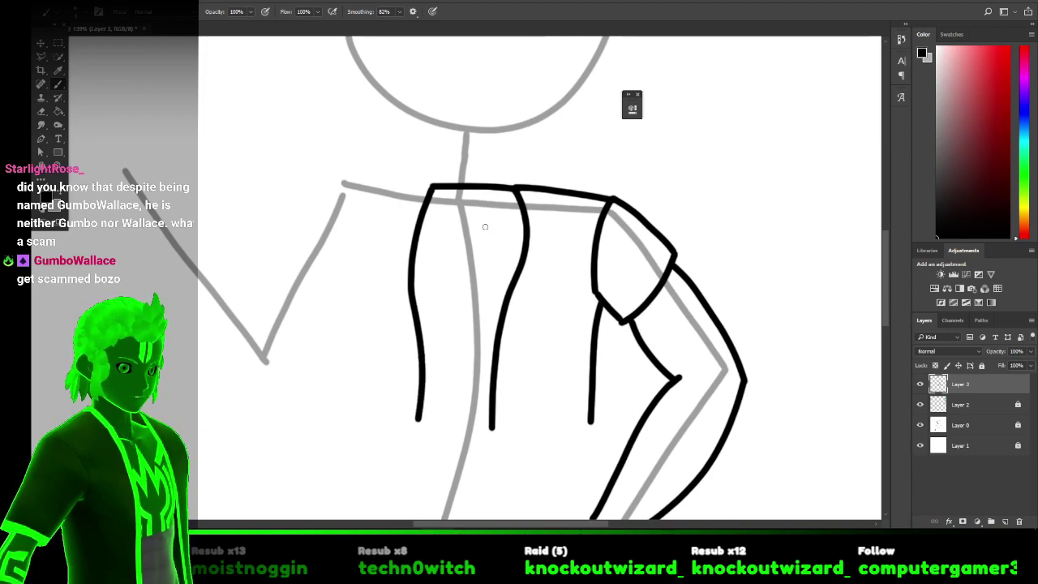
Try extending the shoulder line to the raised arm's shoulder and curving a torso side line down from its end.
drag(341, 174, 431, 187)
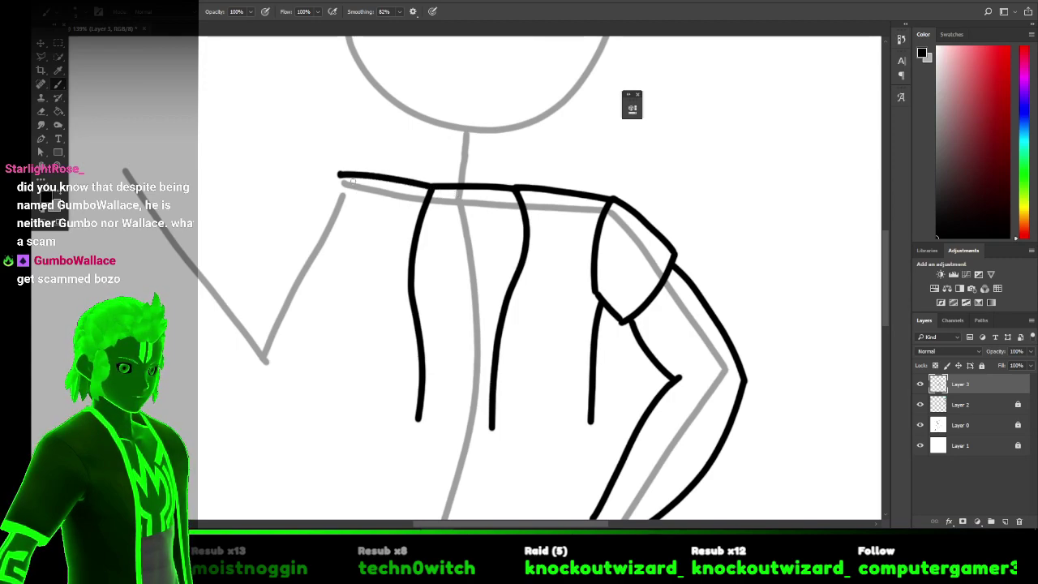
mouse_move(358, 187)
mouse_down()
mouse_move(380, 270)
mouse_move(363, 304)
mouse_up()
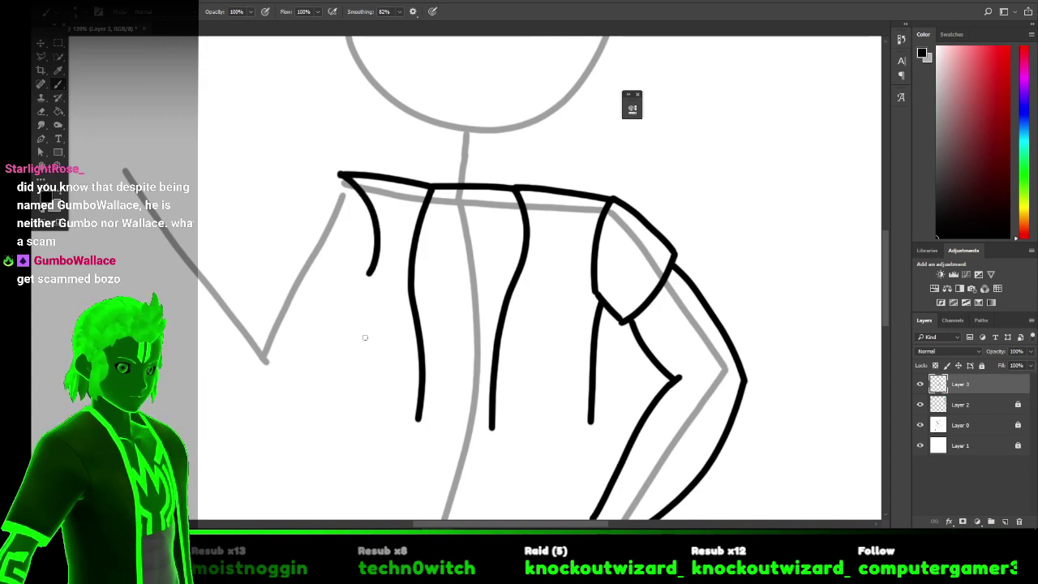
key(ctrl+z)
mouse_move(366, 233)
mouse_down()
mouse_move(340, 308)
mouse_move(349, 349)
mouse_move(375, 364)
mouse_move(389, 340)
mouse_up()
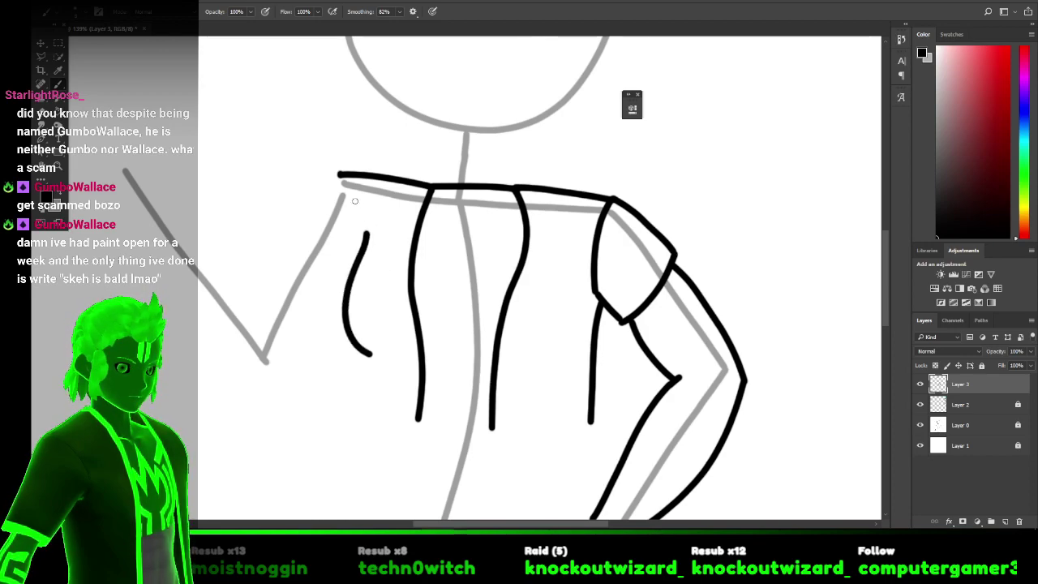
drag(341, 175, 367, 242)
key(ctrl+z)
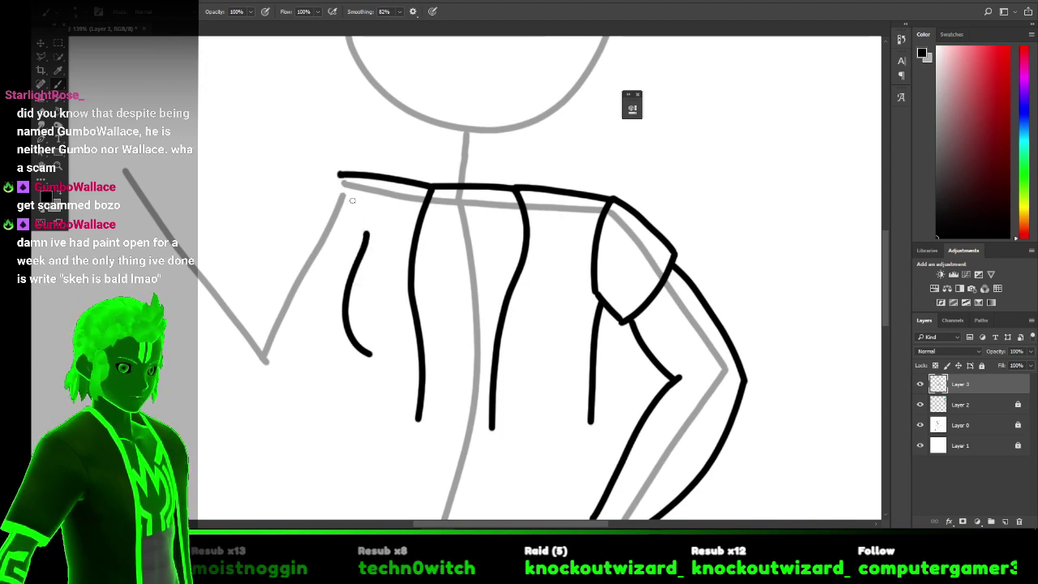
mouse_move(338, 174)
mouse_down()
mouse_move(356, 201)
mouse_move(367, 247)
mouse_move(358, 260)
mouse_up()
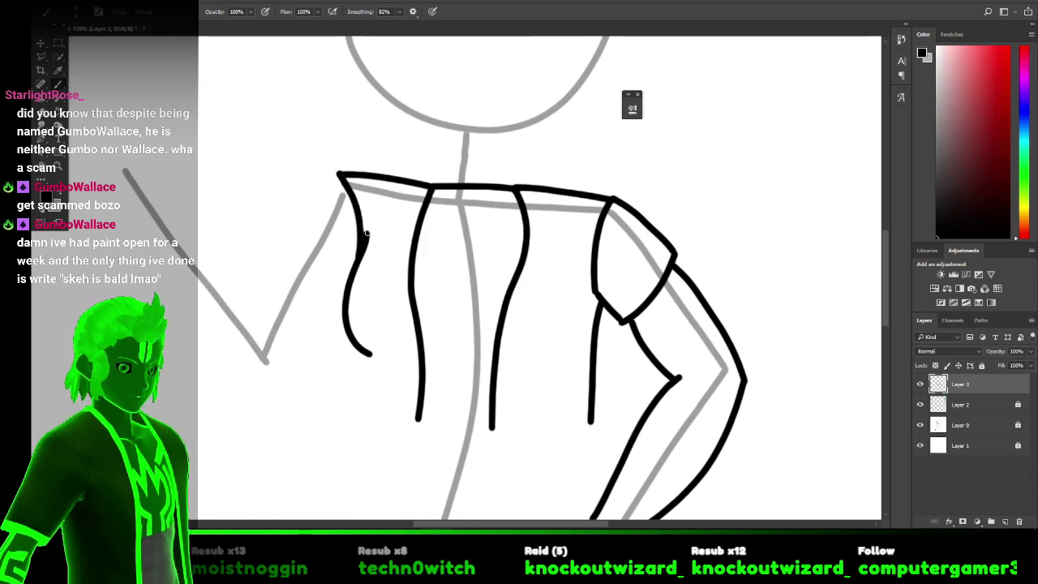
drag(368, 217, 371, 208)
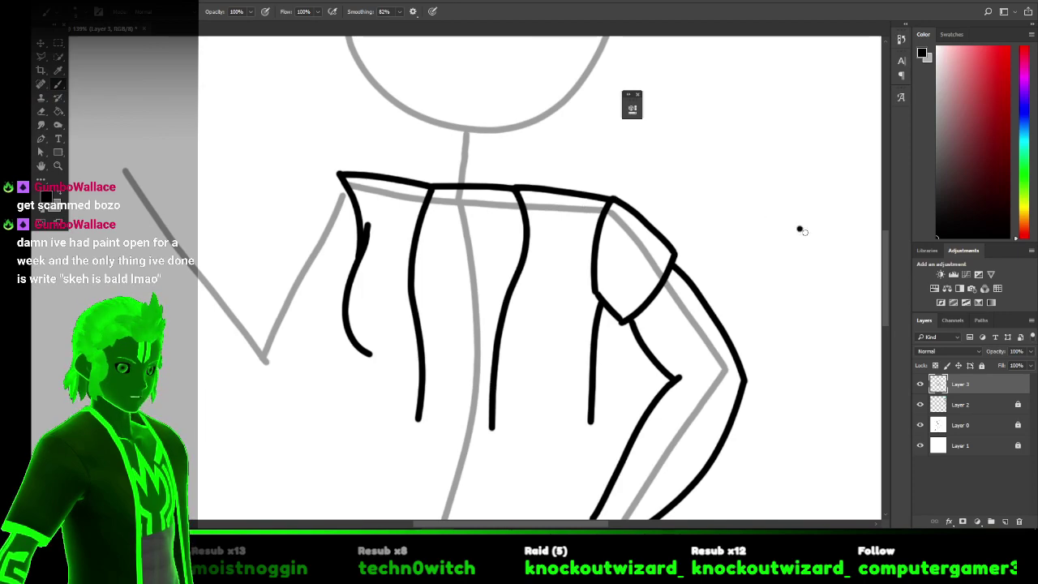
Undo the shoulder line, the jacket edges and the curved side line below the raised arm's shoulder.
key(ctrl+z)
key(ctrl+z)
key(ctrl+z)
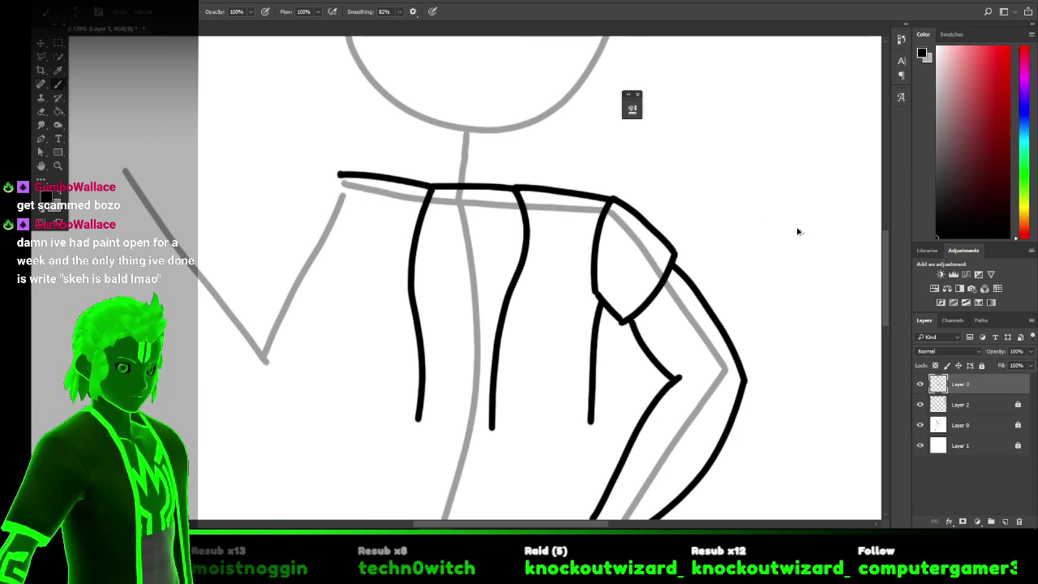
key(ctrl+z)
key(ctrl+z)
key(ctrl+z)
key(ctrl+z)
key(ctrl+z)
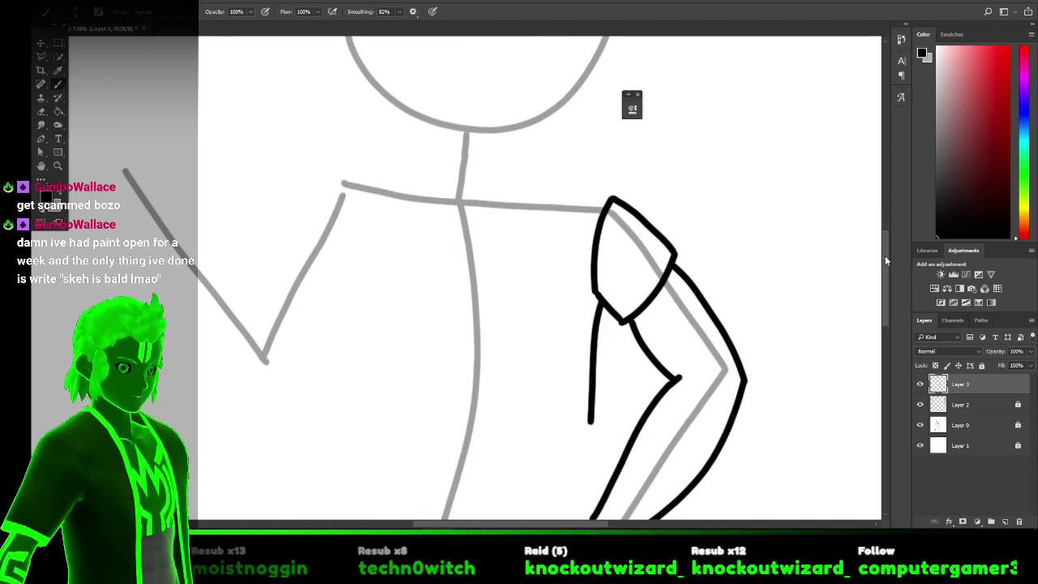
Try two overlapping black circles across the chest, and undo both.
drag(885, 258, 876, 270)
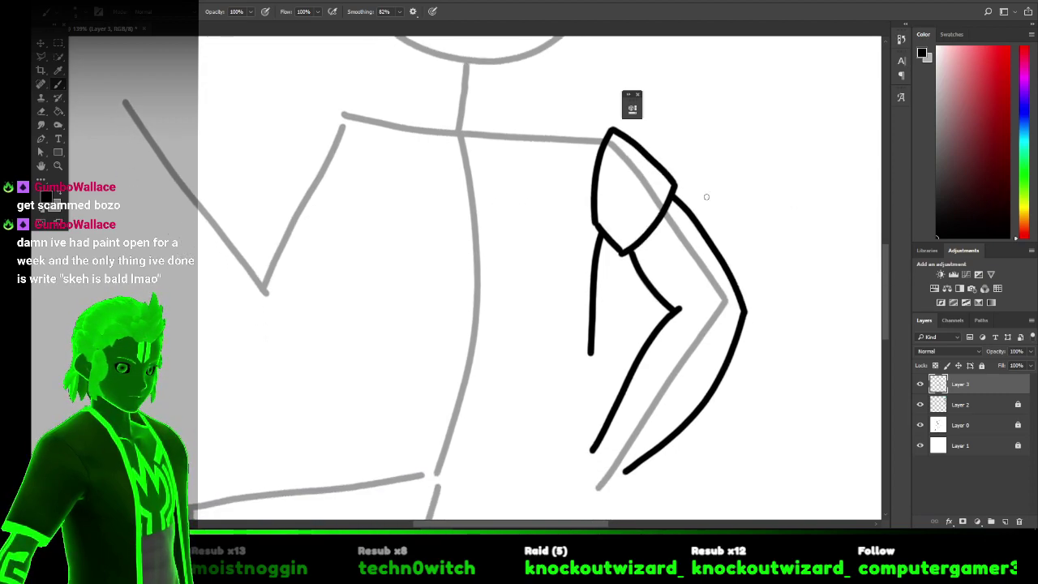
mouse_move(419, 191)
mouse_down()
mouse_move(392, 188)
mouse_move(333, 223)
mouse_move(342, 313)
mouse_move(430, 333)
mouse_move(474, 290)
mouse_move(471, 216)
mouse_move(430, 179)
mouse_move(395, 187)
mouse_up()
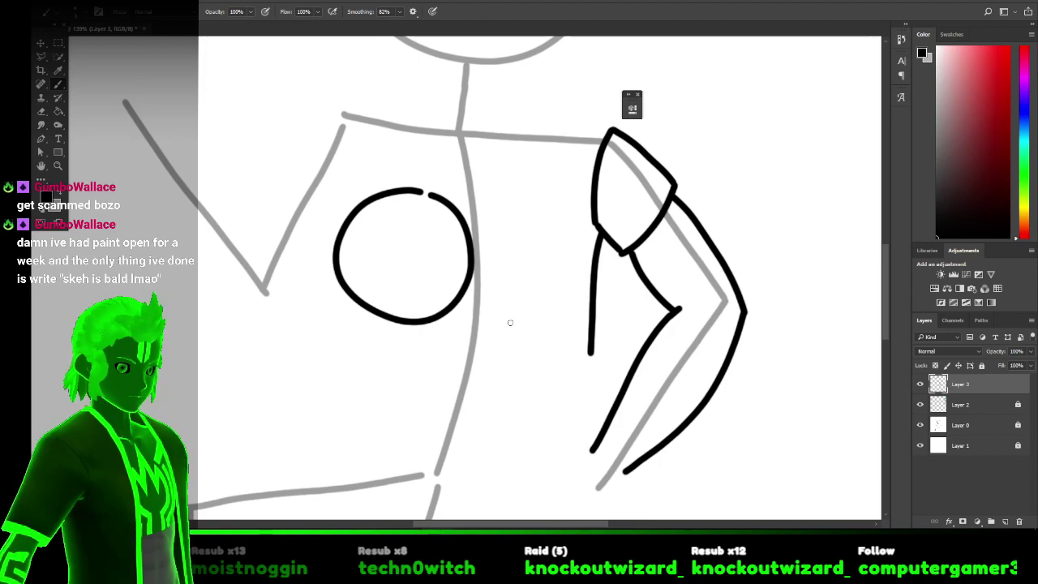
mouse_move(473, 316)
mouse_down()
mouse_move(448, 217)
mouse_move(509, 191)
mouse_move(565, 203)
mouse_move(573, 278)
mouse_move(544, 312)
mouse_move(503, 325)
mouse_move(470, 314)
mouse_move(436, 251)
mouse_move(445, 210)
mouse_move(517, 183)
mouse_move(567, 218)
mouse_move(572, 270)
mouse_move(559, 309)
mouse_move(506, 327)
mouse_up()
key(ctrl+z)
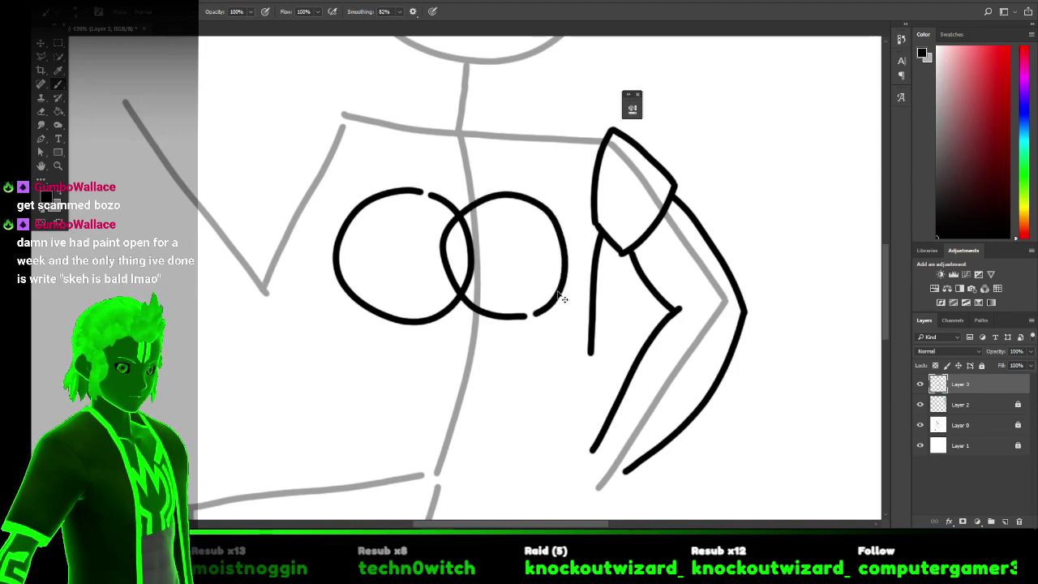
key(ctrl+z)
key(ctrl+z)
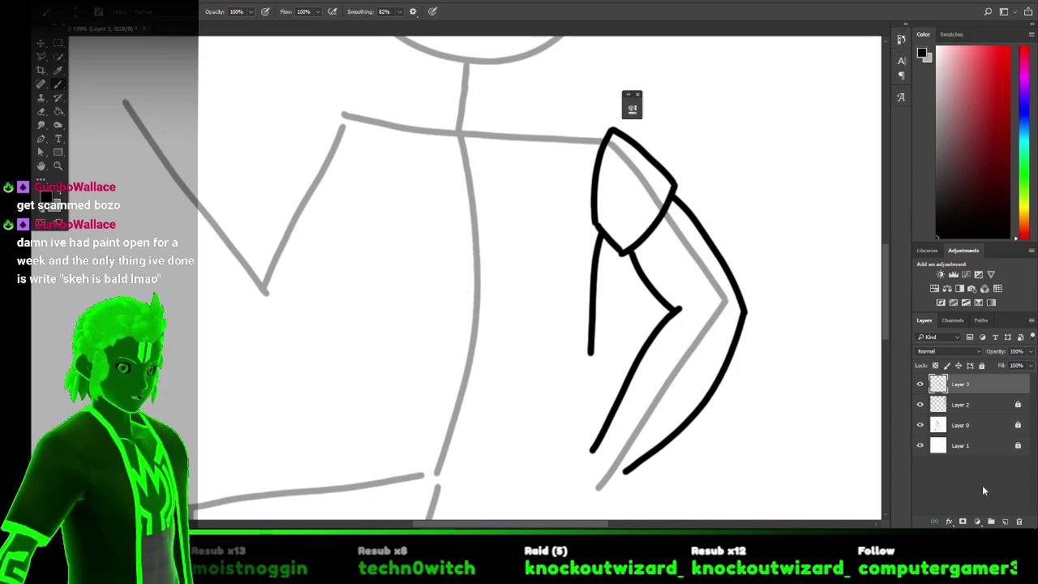
Add a new layer directly beneath Layer 3 and draw a black circle on the chest over the spine guide, redoing it several times.
click(1005, 521)
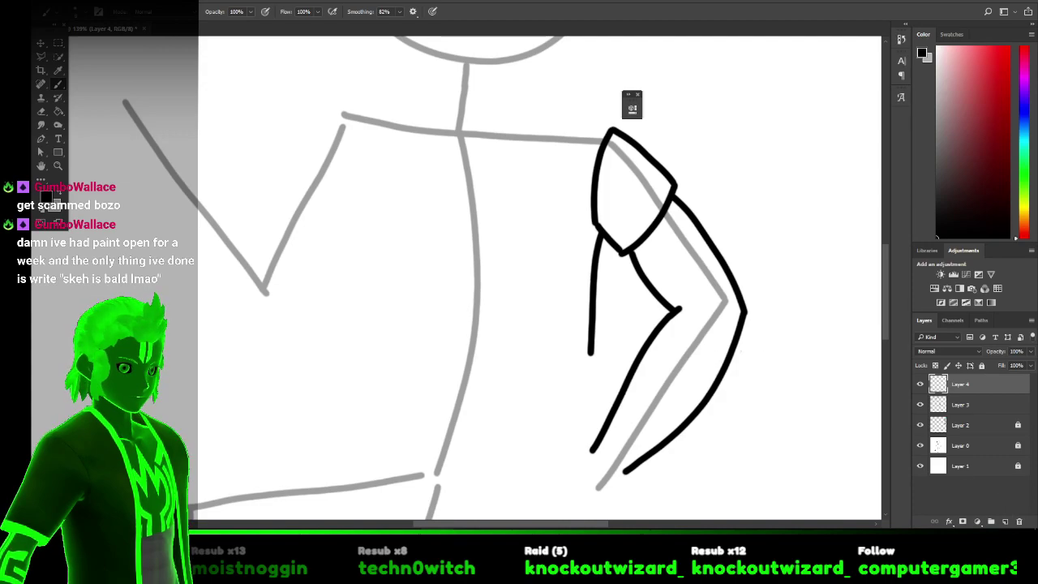
drag(967, 392, 951, 412)
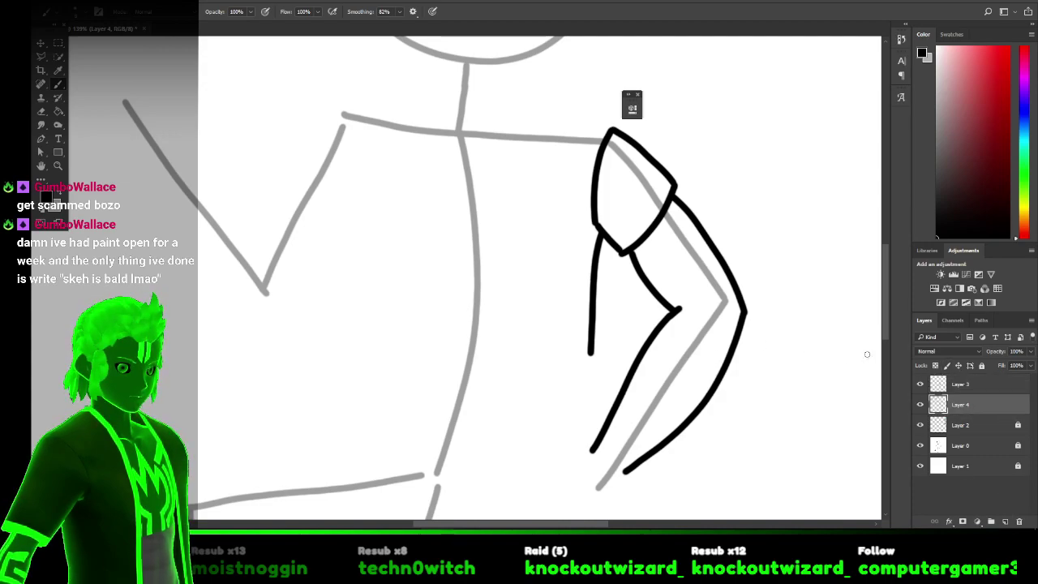
mouse_move(405, 185)
mouse_down()
mouse_move(347, 207)
mouse_move(342, 268)
mouse_move(397, 301)
mouse_move(446, 284)
mouse_move(466, 234)
mouse_move(447, 191)
mouse_move(409, 180)
mouse_up()
key(ctrl+z)
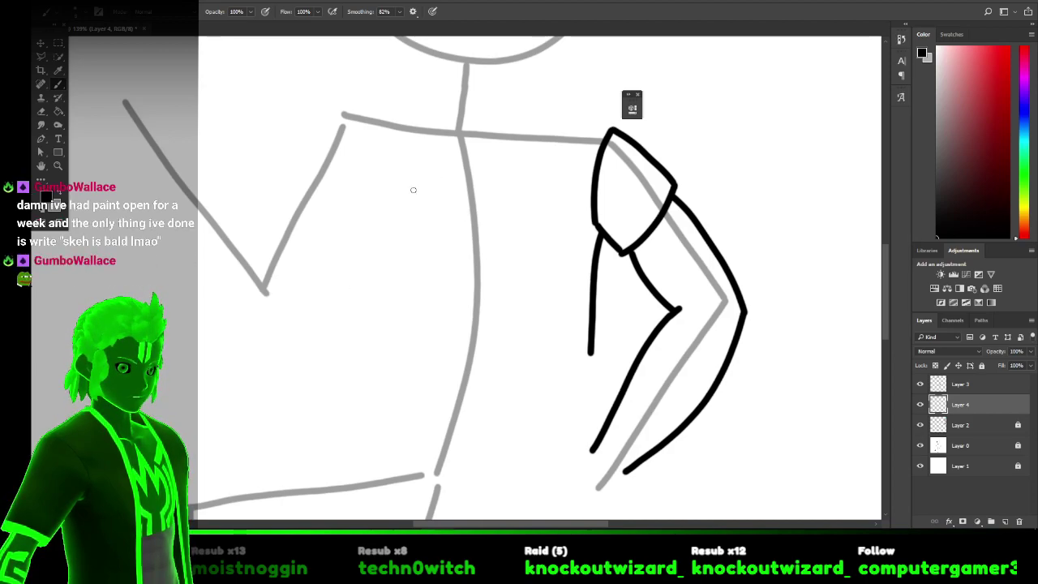
mouse_move(441, 193)
mouse_down()
mouse_move(394, 192)
mouse_move(399, 224)
mouse_up()
key(ctrl+z)
mouse_move(435, 171)
mouse_down()
mouse_move(371, 210)
mouse_move(371, 267)
mouse_move(412, 307)
mouse_move(464, 292)
mouse_move(488, 244)
mouse_move(477, 193)
mouse_move(451, 174)
mouse_move(392, 177)
mouse_move(362, 218)
mouse_move(365, 273)
mouse_move(410, 307)
mouse_move(450, 304)
mouse_move(481, 257)
mouse_move(481, 210)
mouse_move(462, 174)
mouse_move(412, 174)
mouse_move(368, 205)
mouse_move(352, 260)
mouse_move(380, 306)
mouse_move(431, 309)
mouse_move(468, 275)
mouse_move(477, 198)
mouse_move(428, 171)
mouse_move(378, 186)
mouse_move(341, 243)
mouse_move(381, 298)
mouse_move(441, 307)
mouse_move(480, 277)
mouse_move(492, 218)
mouse_move(466, 169)
mouse_move(442, 172)
mouse_up()
key(ctrl+z)
key(ctrl+z)
key(ctrl+z)
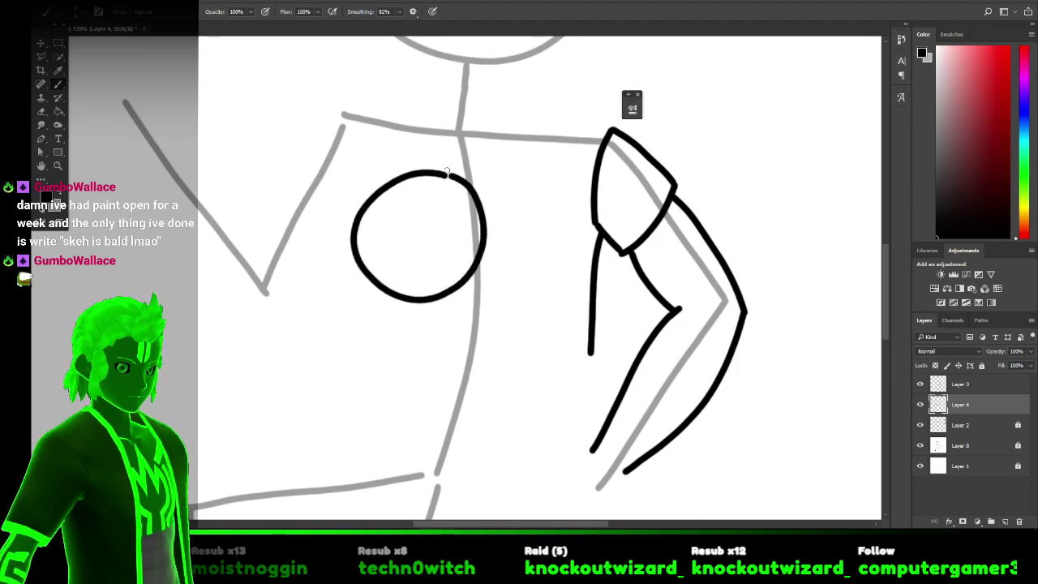
Draw a second black circle on Layer 4 overlapping the first across the chest's spine guide, redoing it until the shape fits.
mouse_move(522, 179)
mouse_down()
mouse_move(489, 184)
mouse_move(457, 211)
mouse_move(443, 258)
mouse_move(472, 298)
mouse_move(517, 312)
mouse_move(559, 278)
mouse_move(571, 237)
mouse_move(560, 196)
mouse_move(530, 171)
mouse_move(508, 171)
mouse_move(539, 177)
mouse_move(473, 186)
mouse_move(449, 222)
mouse_move(450, 270)
mouse_move(491, 296)
mouse_move(547, 297)
mouse_move(481, 296)
mouse_move(451, 259)
mouse_move(444, 214)
mouse_move(462, 183)
mouse_move(507, 169)
mouse_move(549, 176)
mouse_move(573, 216)
mouse_move(577, 259)
mouse_move(569, 294)
mouse_move(550, 309)
mouse_move(459, 271)
mouse_move(442, 242)
mouse_move(457, 202)
mouse_move(497, 172)
mouse_move(538, 178)
mouse_move(567, 208)
mouse_move(572, 249)
mouse_move(535, 295)
mouse_up()
key(ctrl+z)
key(ctrl+z)
key(ctrl+z)
key(ctrl+z)
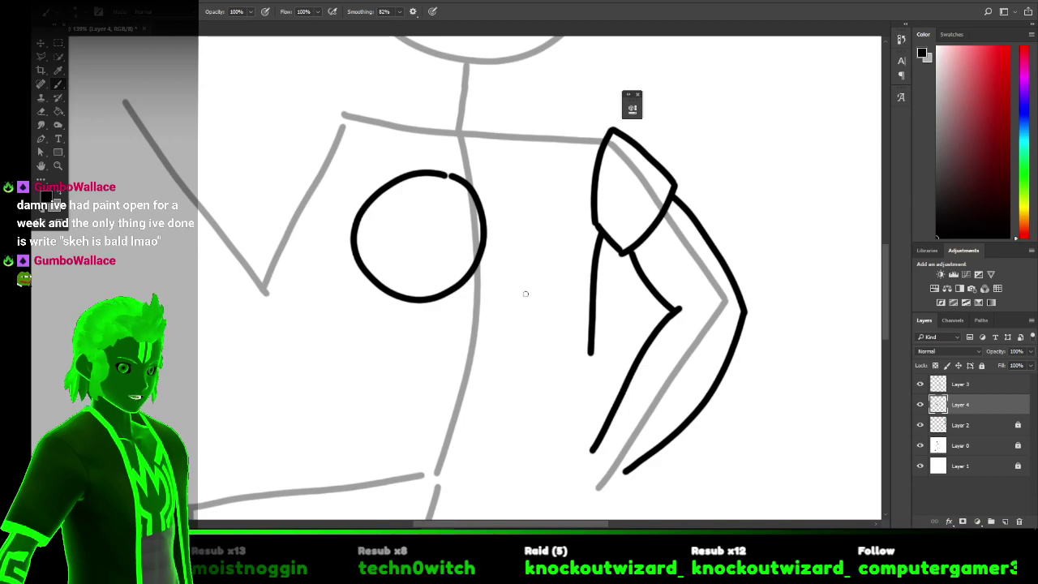
mouse_move(523, 300)
mouse_down()
mouse_move(464, 274)
mouse_move(451, 237)
mouse_move(454, 204)
mouse_move(475, 177)
mouse_move(508, 165)
mouse_move(549, 169)
mouse_move(569, 188)
mouse_move(586, 257)
mouse_move(575, 288)
mouse_move(555, 301)
mouse_move(515, 311)
mouse_move(476, 304)
mouse_up()
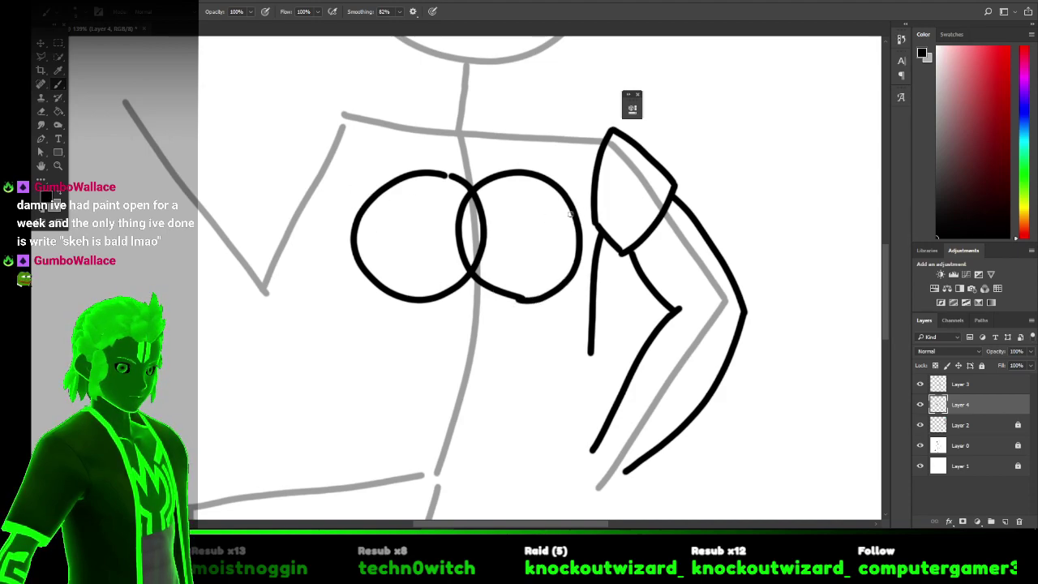
Fade Layer 4 to 30% opacity, lock it, and make Layer 3 the active drawing layer.
click(1030, 351)
drag(1018, 364, 1001, 366)
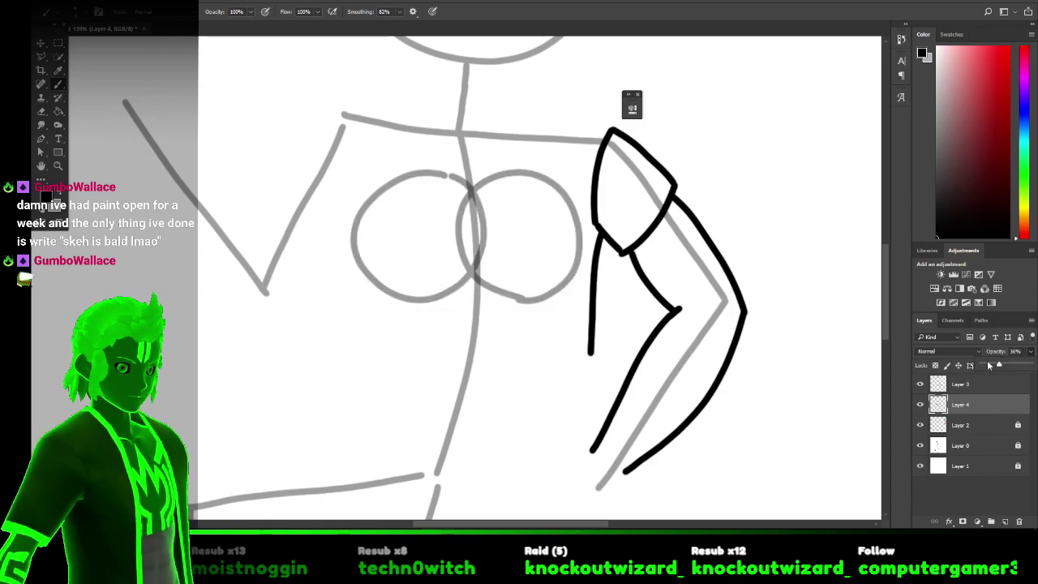
click(1025, 359)
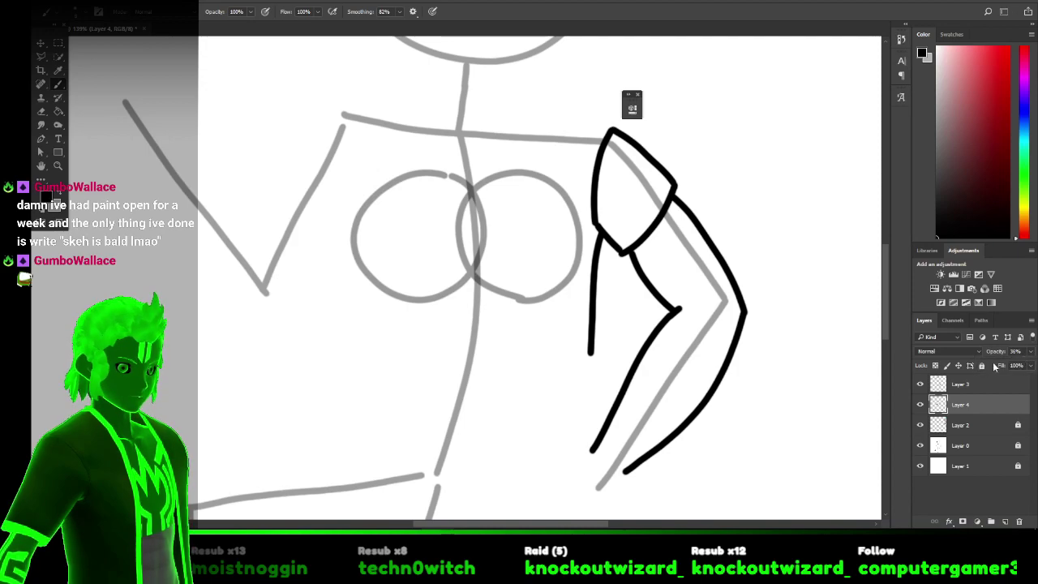
click(923, 381)
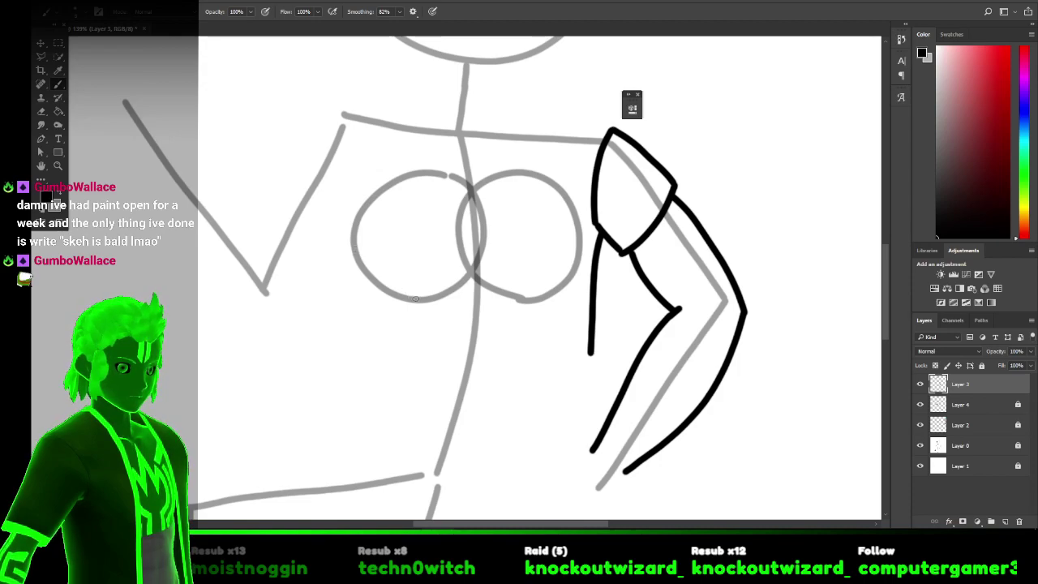
Outline the outer curve of the chest circle nearest the raised arm and draw an armhole line from that shoulder down to it.
mouse_move(430, 300)
mouse_down()
mouse_move(376, 289)
mouse_move(348, 241)
mouse_move(346, 215)
mouse_move(381, 160)
mouse_up()
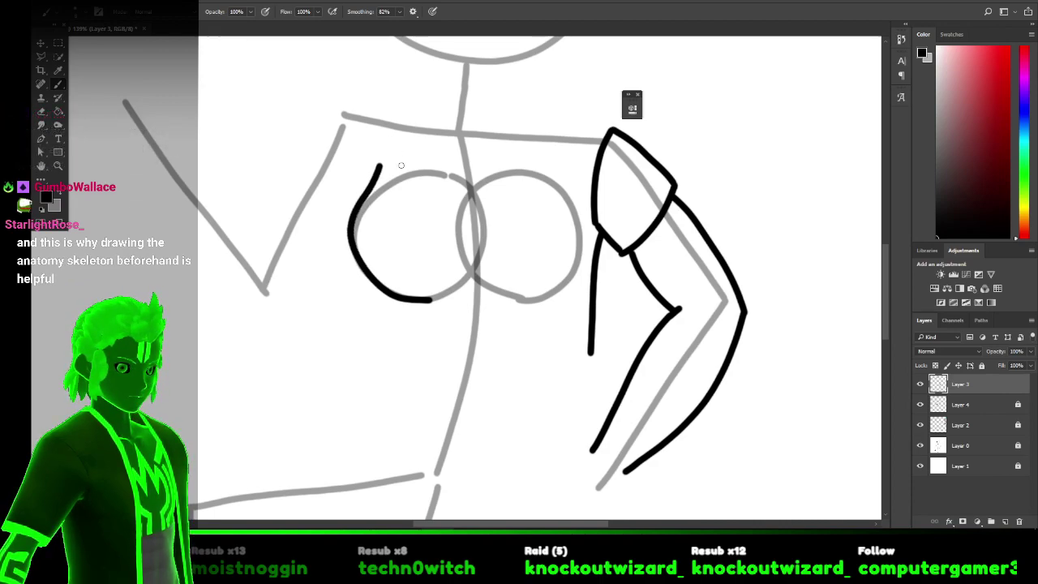
key(ctrl+z)
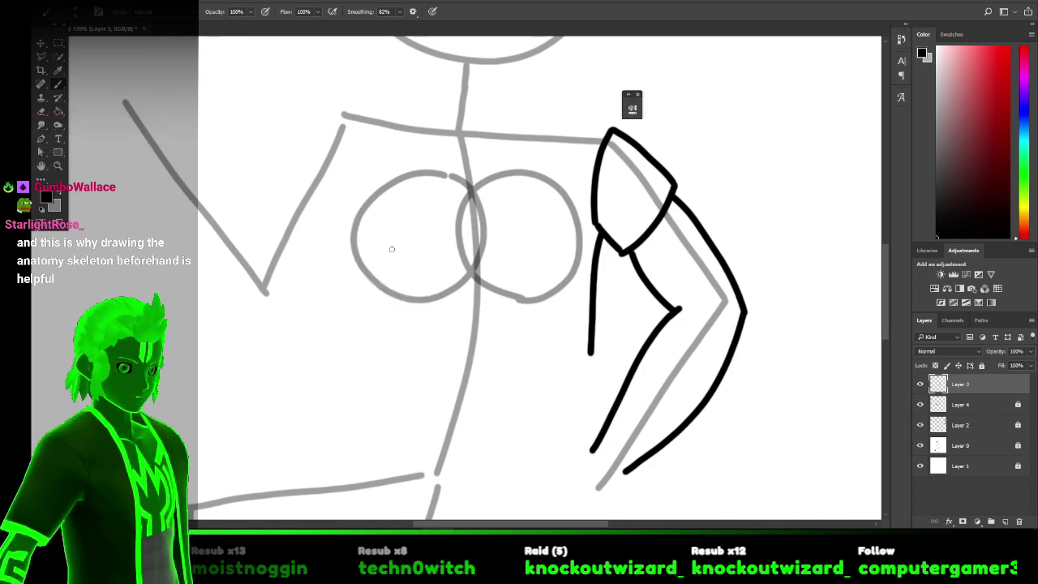
mouse_move(379, 162)
mouse_down()
mouse_move(348, 240)
mouse_move(357, 282)
mouse_move(396, 305)
mouse_move(447, 304)
mouse_move(468, 280)
mouse_up()
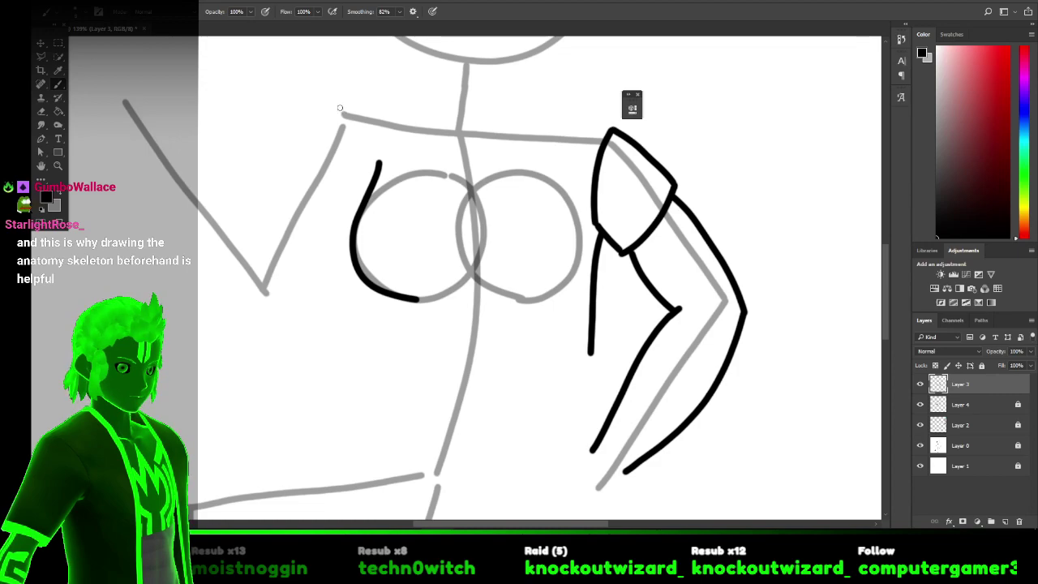
mouse_move(335, 105)
mouse_down()
mouse_move(354, 153)
mouse_move(353, 205)
mouse_up()
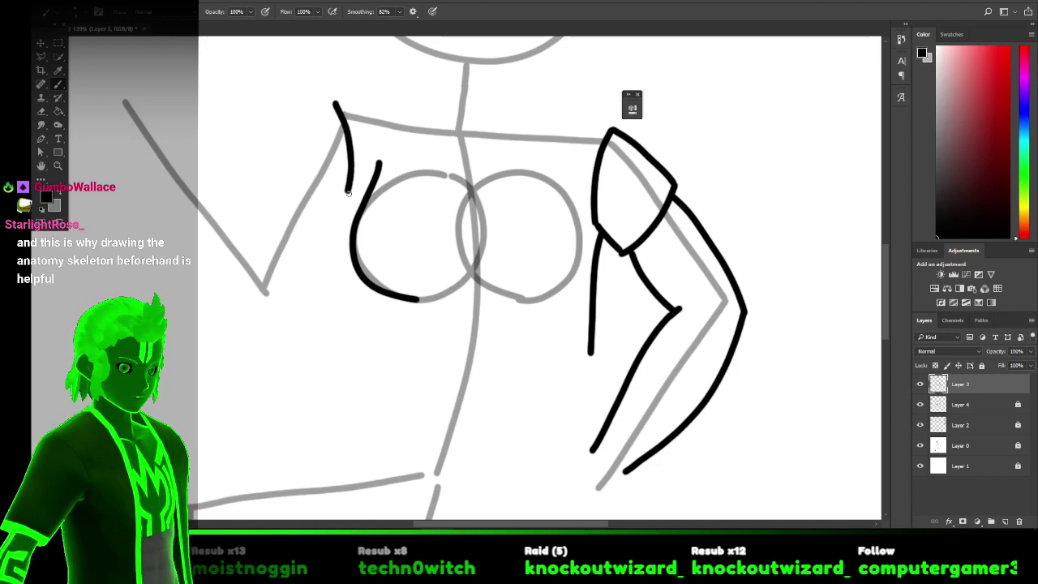
key(ctrl+z)
drag(346, 106, 366, 227)
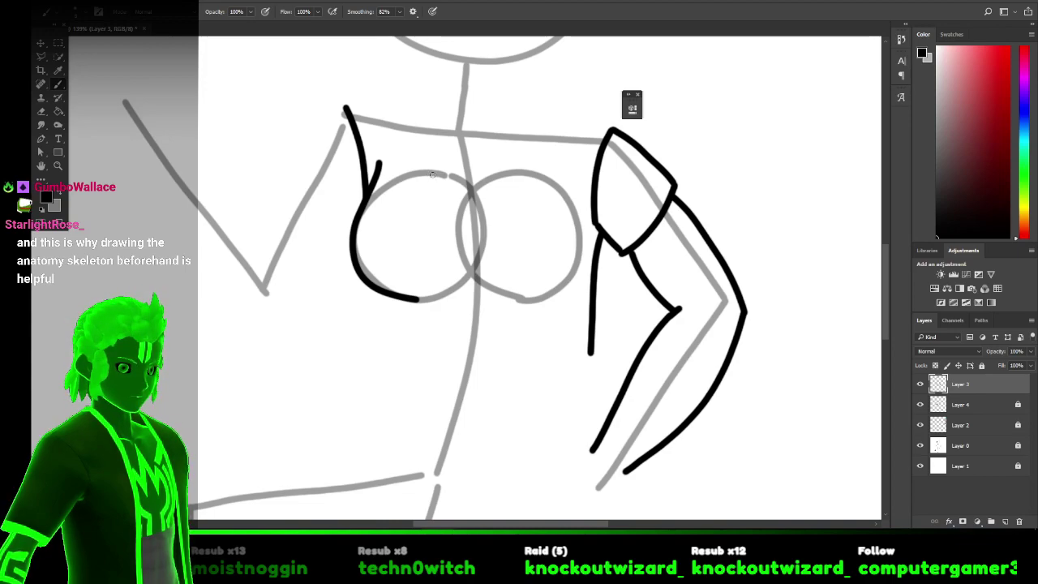
Draw a curved jacket edge down through the first chest circle and a short torso side line beneath its outer curve.
mouse_move(433, 173)
mouse_down()
mouse_move(424, 255)
mouse_move(446, 313)
mouse_move(388, 310)
mouse_move(386, 300)
mouse_move(380, 389)
mouse_move(385, 362)
mouse_up()
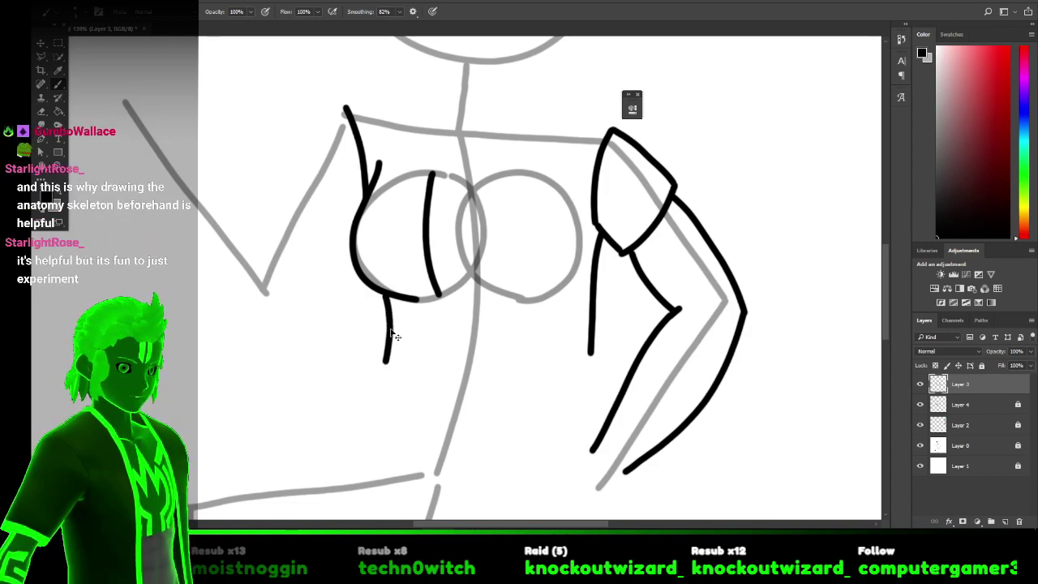
key(ctrl+z)
key(ctrl+shift+z)
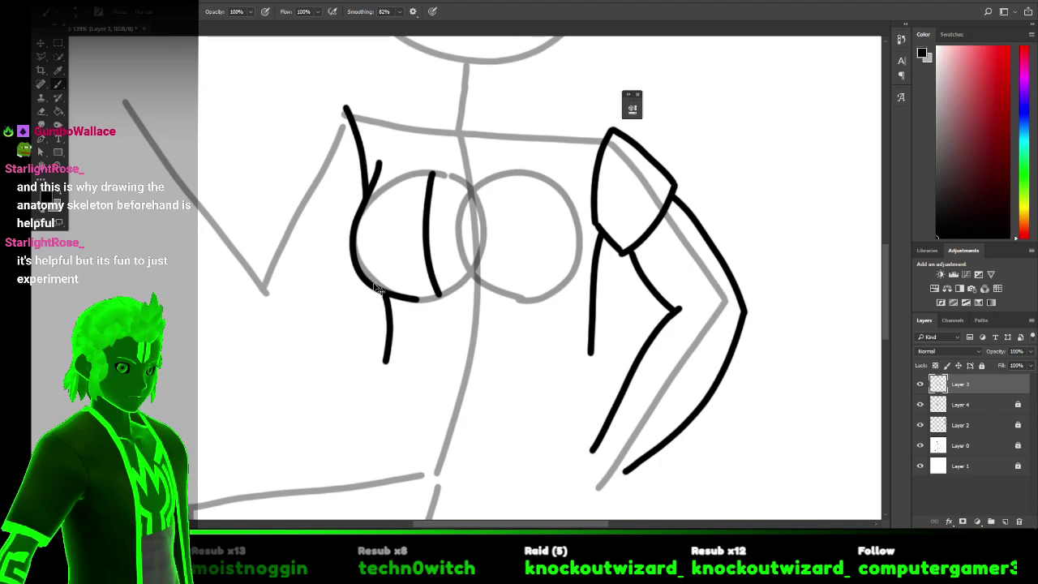
key(ctrl+z)
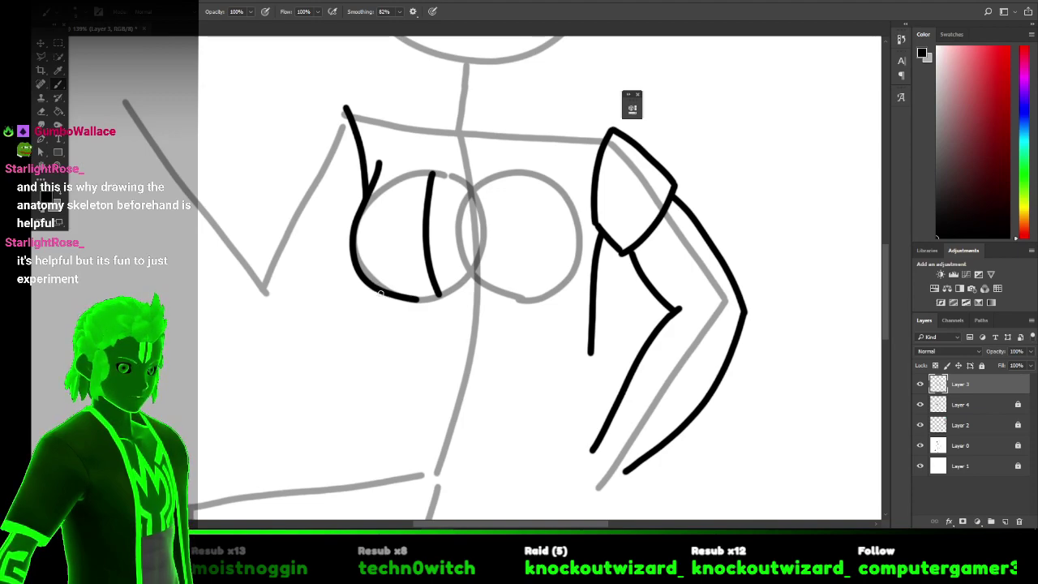
mouse_move(383, 293)
mouse_down()
mouse_move(395, 352)
mouse_move(377, 407)
mouse_up()
key(ctrl+z)
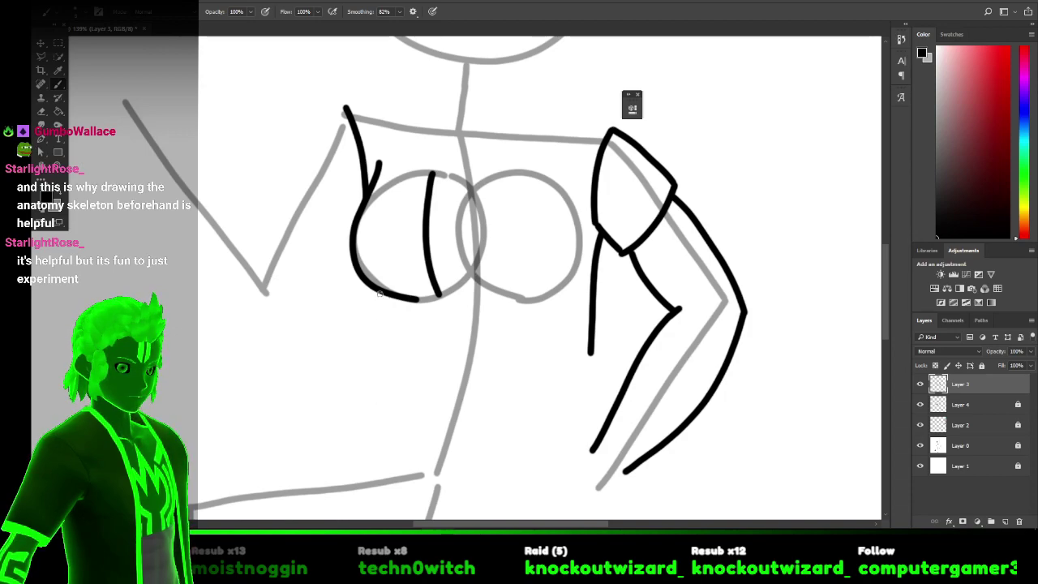
drag(378, 296, 374, 364)
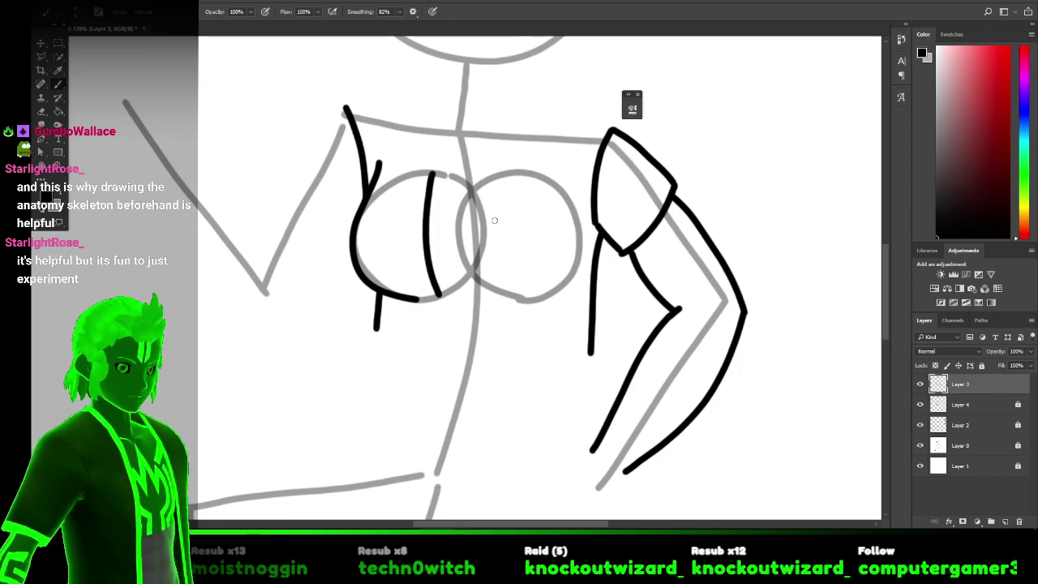
Draw the matching curved jacket edge down through the second chest circle, and undo the extra stroke on the circle's outer side.
mouse_move(510, 174)
mouse_down()
mouse_move(494, 202)
mouse_move(494, 261)
mouse_move(511, 298)
mouse_up()
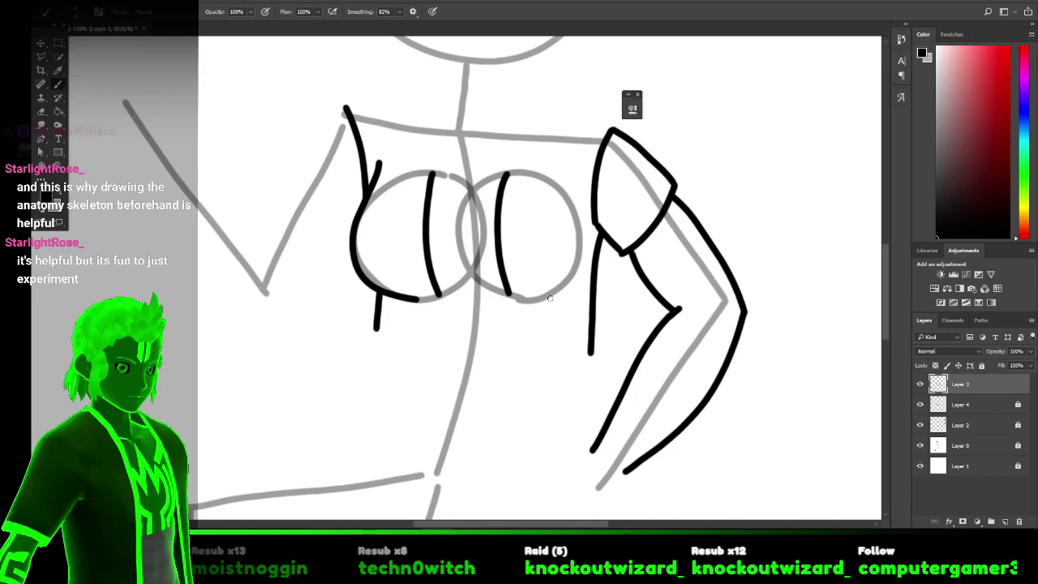
drag(569, 283, 580, 251)
key(ctrl+z)
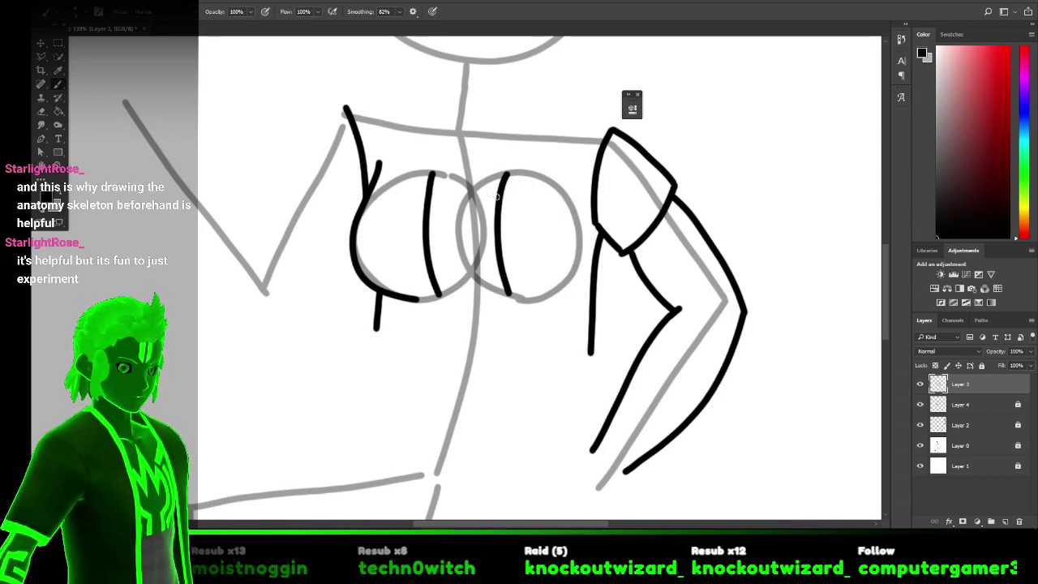
Try a dipped neckline with shoulder lines to both arms, joining the two jacket edges up to it.
mouse_move(428, 110)
mouse_down()
mouse_move(481, 150)
mouse_move(517, 145)
mouse_move(479, 143)
mouse_up()
key(ctrl+z)
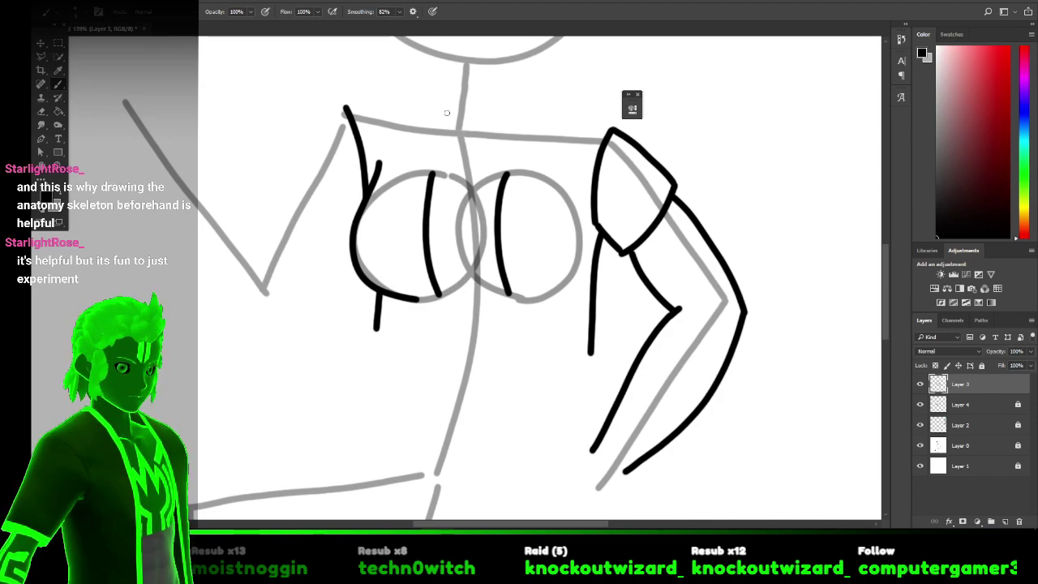
mouse_move(428, 114)
mouse_down()
mouse_move(484, 139)
mouse_move(541, 118)
mouse_move(524, 127)
mouse_move(625, 133)
mouse_up()
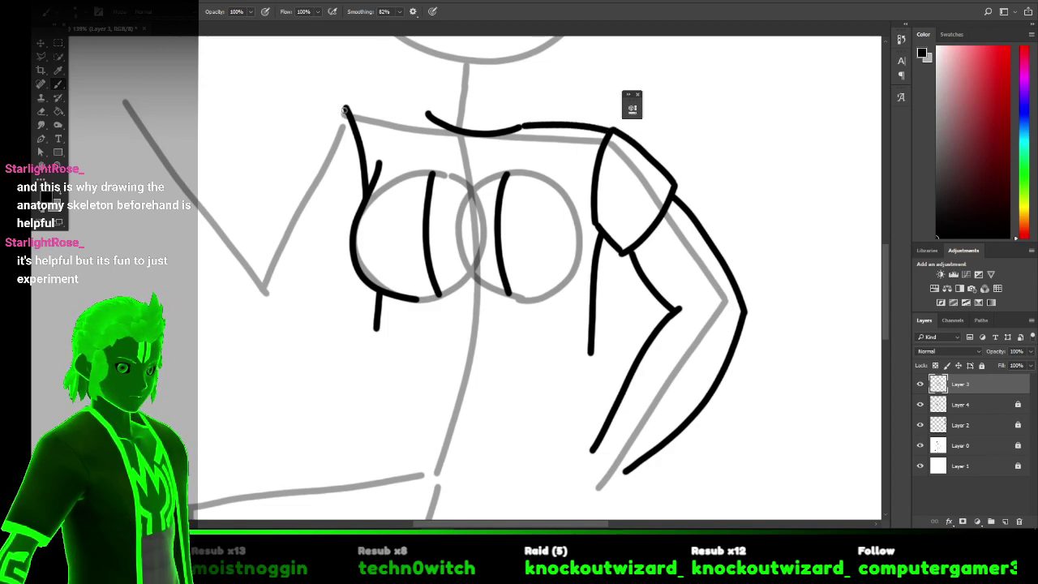
mouse_move(344, 110)
mouse_down()
mouse_move(446, 120)
mouse_move(434, 129)
mouse_move(427, 117)
mouse_move(432, 175)
mouse_up()
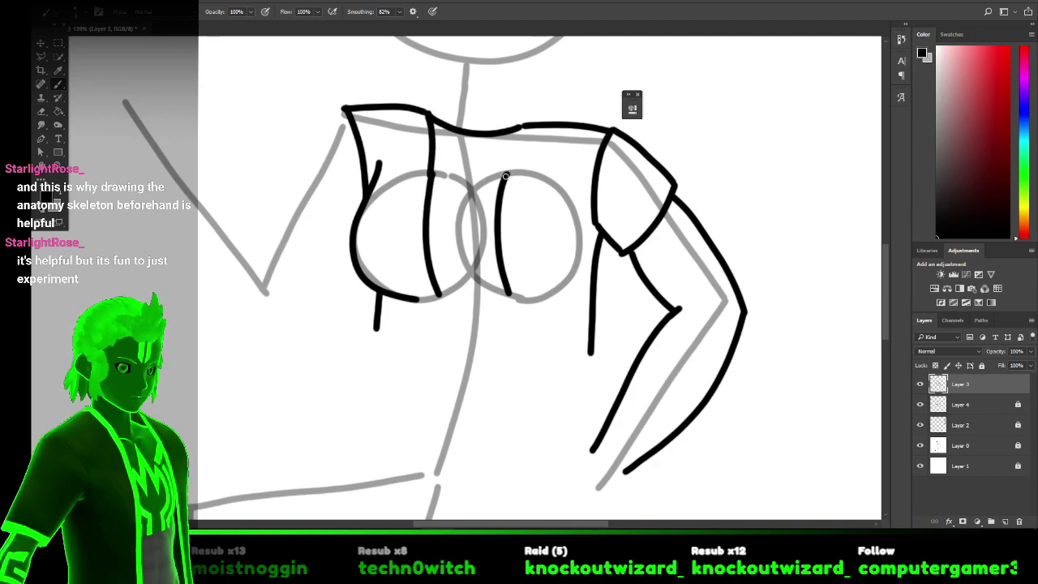
drag(511, 168, 521, 109)
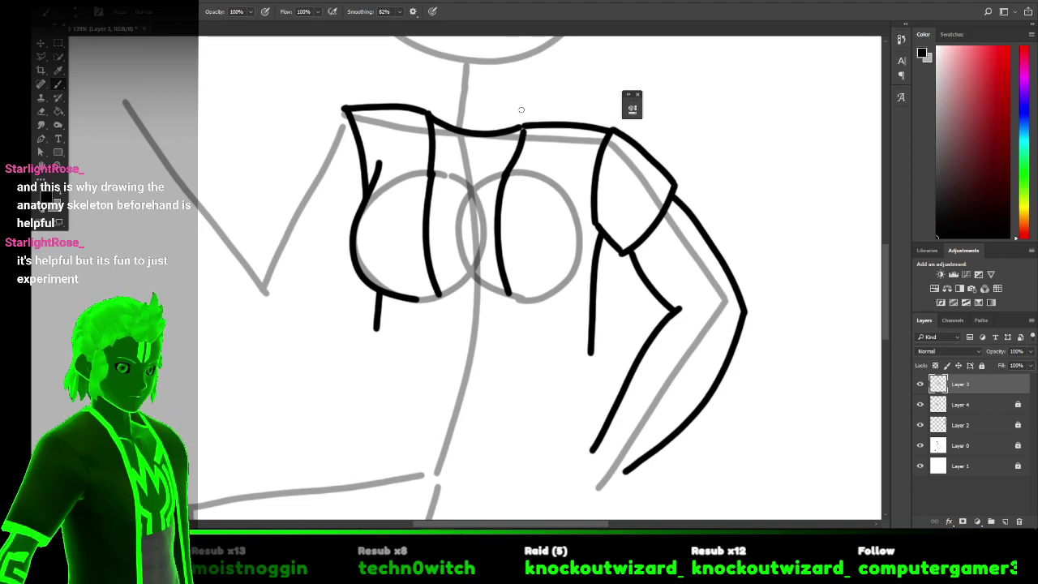
Check the collar on the Illustrator costume design, return to the Photoshop drawing, and undo the neckline, shoulder lines and jacket edge extensions.
key(alt+Tab)
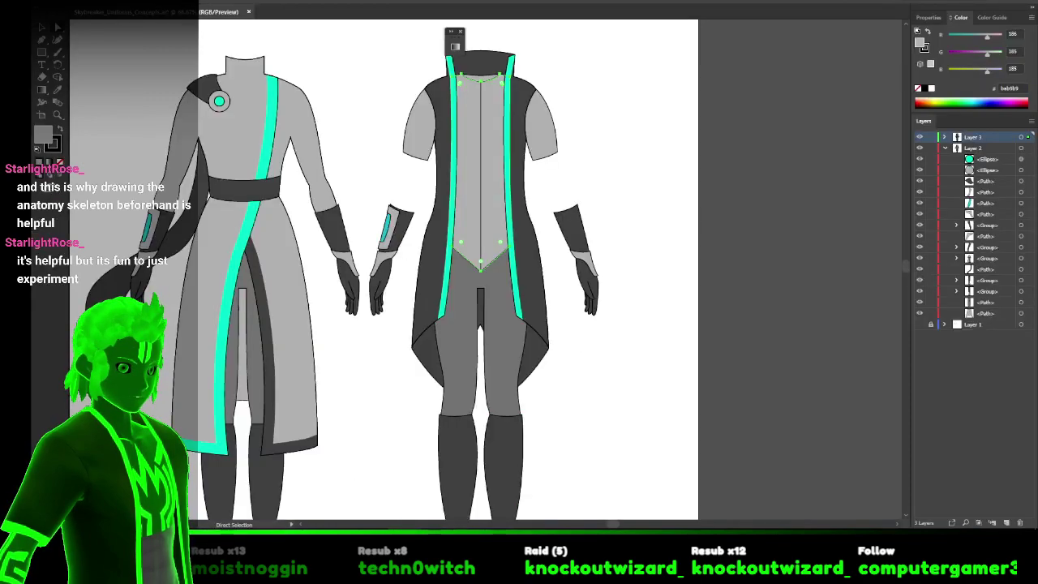
key(alt+Tab)
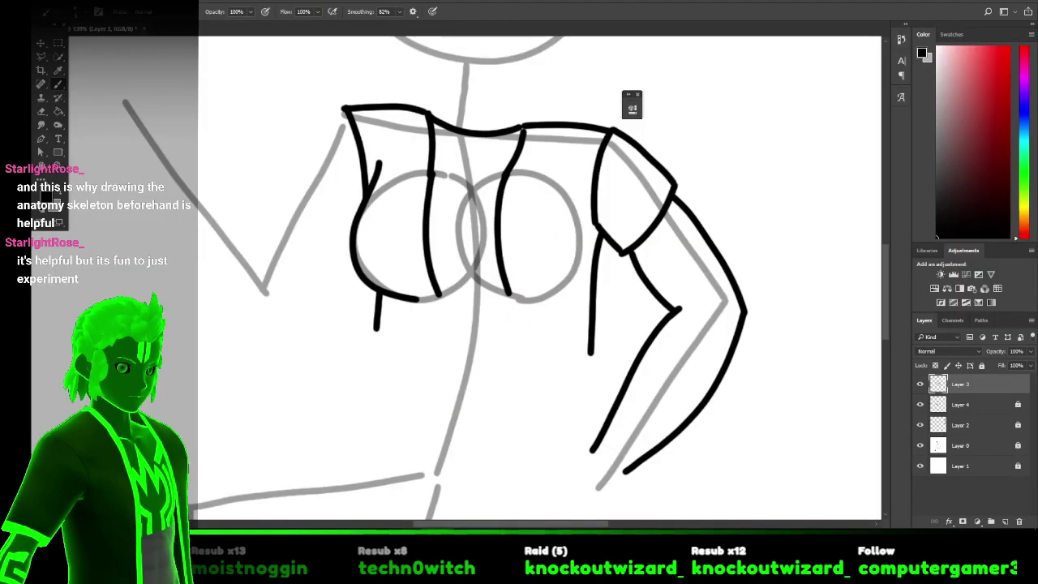
key(ctrl+z)
key(ctrl+z)
key(ctrl+z)
key(ctrl+z)
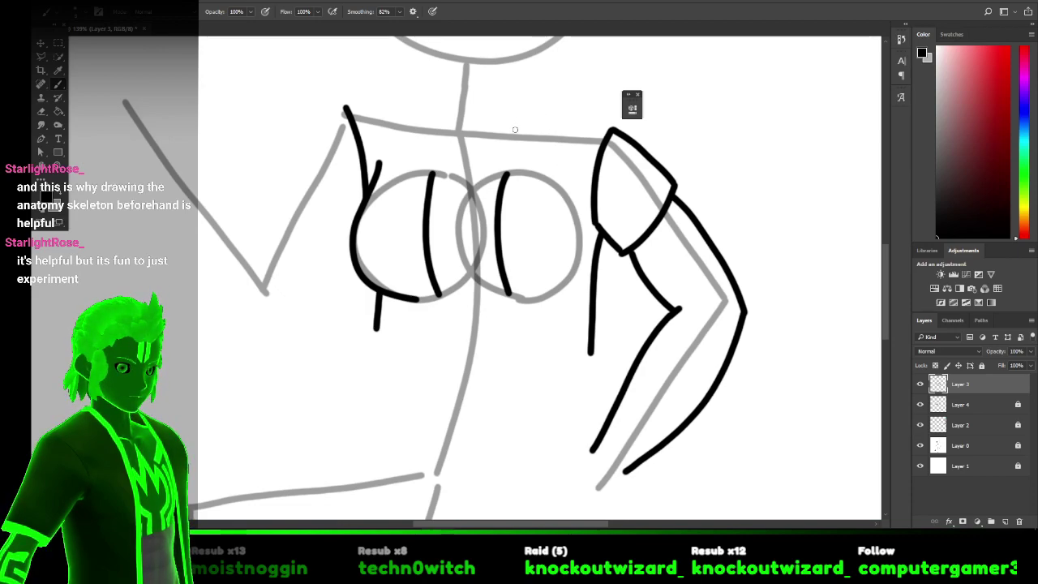
Extend both jacket edges up past the shoulder guide and join them with a flared collar rim just beneath the head circle.
drag(514, 120, 533, 85)
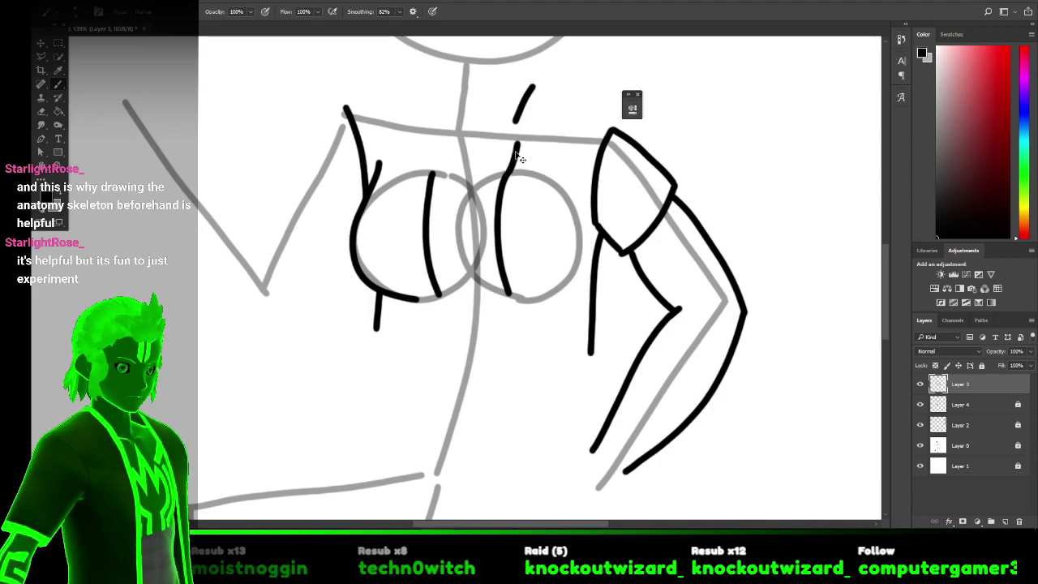
drag(513, 154, 527, 87)
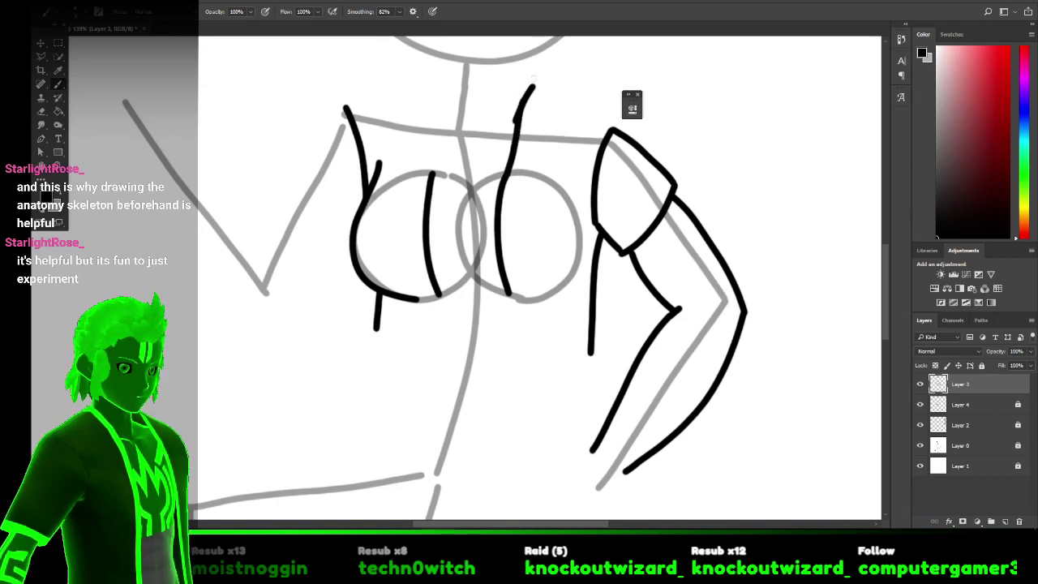
key(ctrl+z)
key(ctrl+z)
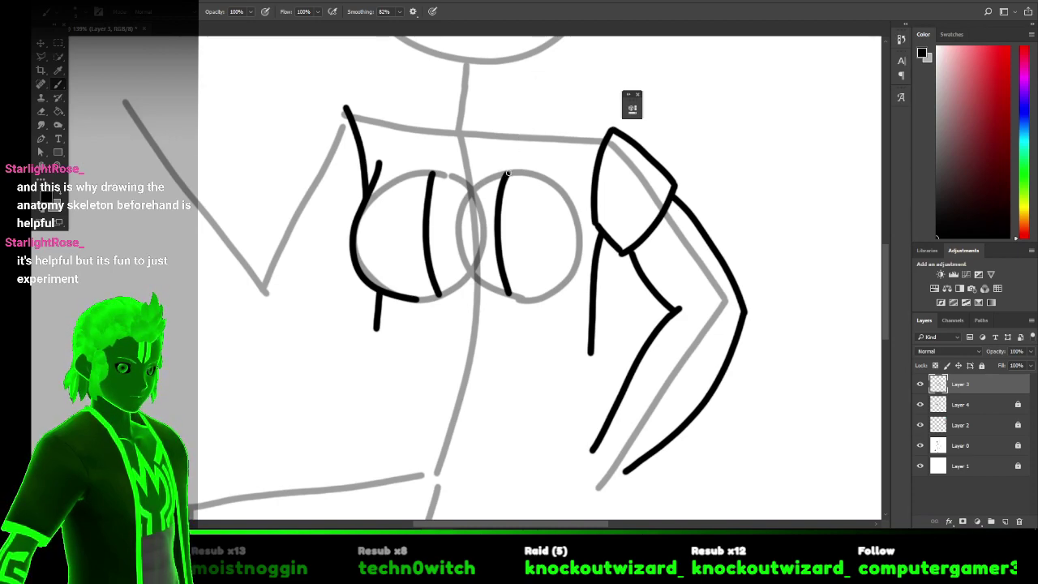
mouse_move(509, 170)
mouse_down()
mouse_move(549, 68)
mouse_move(527, 76)
mouse_up()
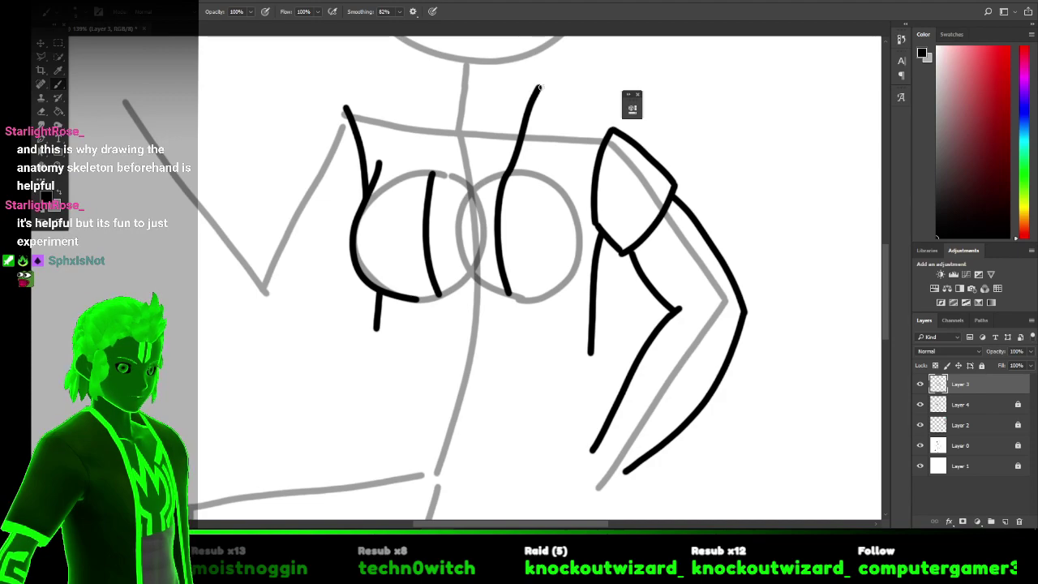
mouse_move(538, 85)
mouse_down()
mouse_move(568, 70)
mouse_move(562, 62)
mouse_move(438, 56)
mouse_move(387, 71)
mouse_move(448, 88)
mouse_move(426, 95)
mouse_move(428, 204)
mouse_up()
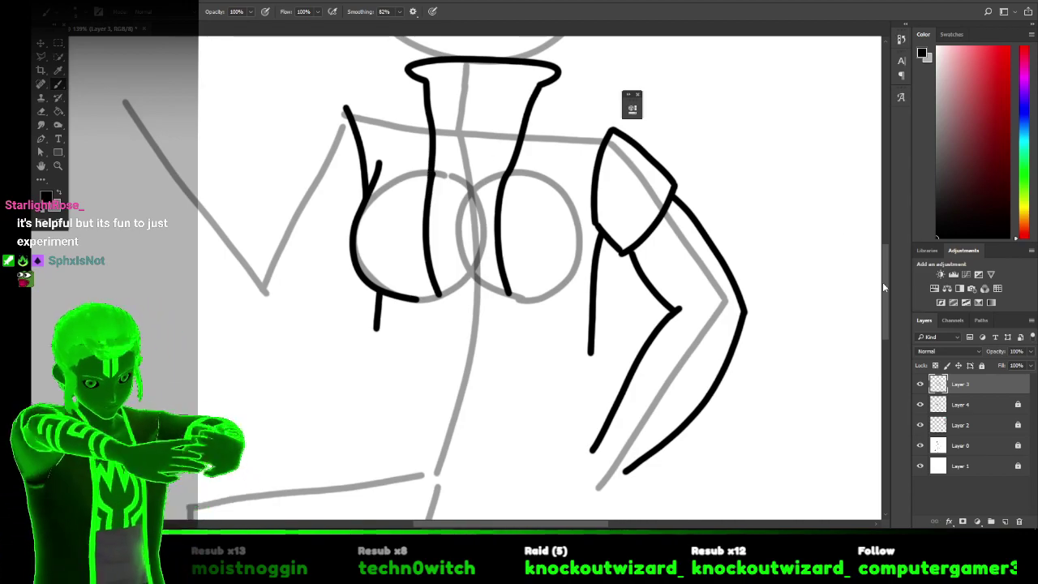
Draw the shoulder line from the short sleeve toward the neck and connect it up to the collar rim with a near-vertical collar side.
drag(886, 282, 889, 262)
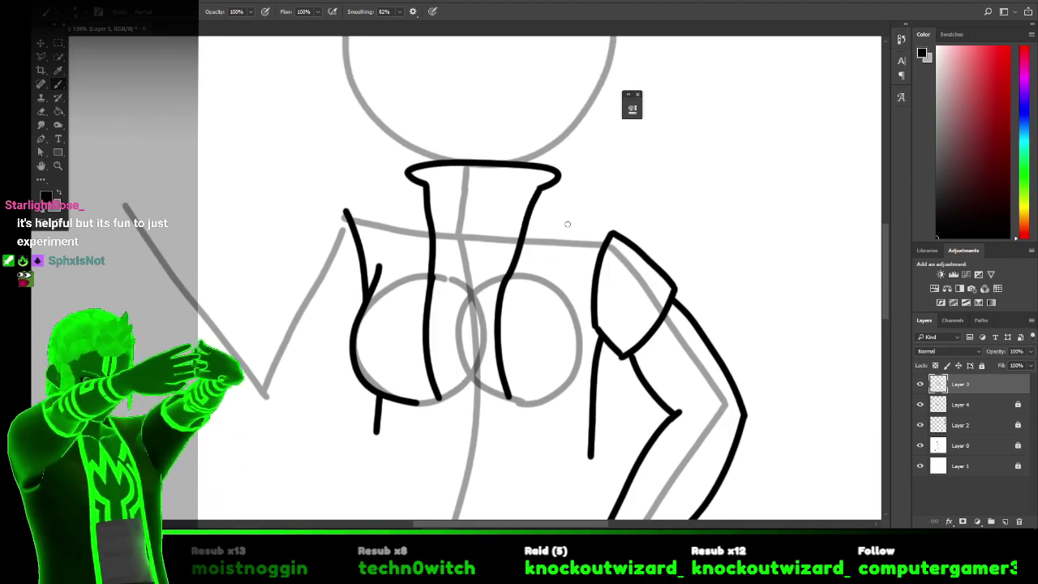
drag(549, 229, 610, 233)
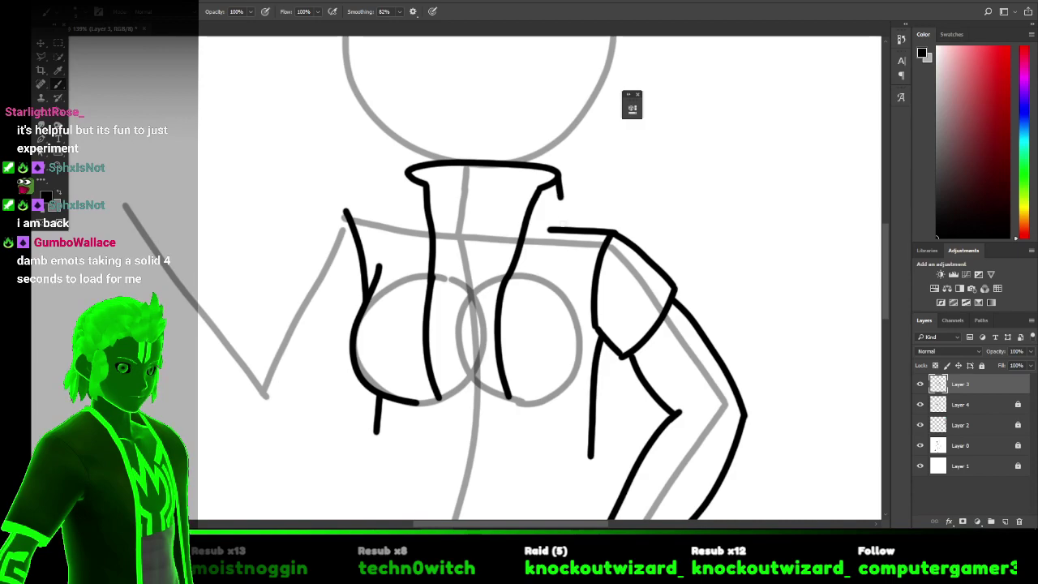
drag(554, 227, 560, 176)
key(z)
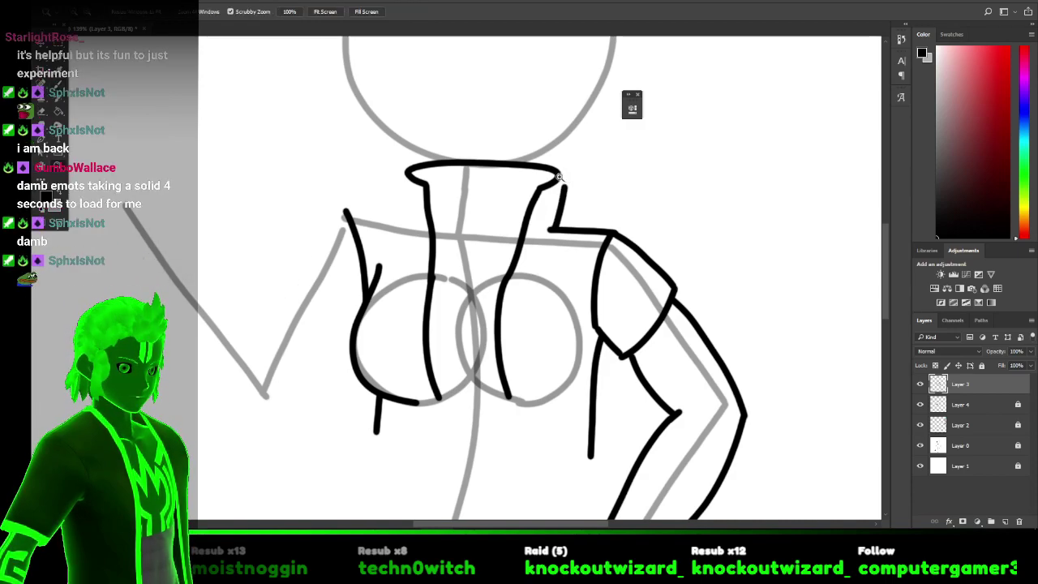
key(ctrl+z)
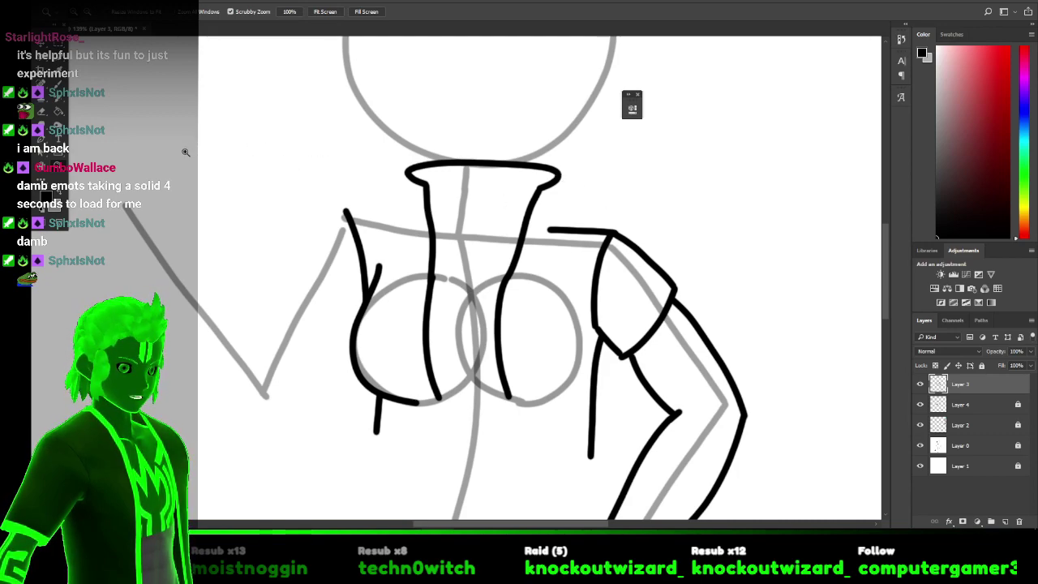
key(b)
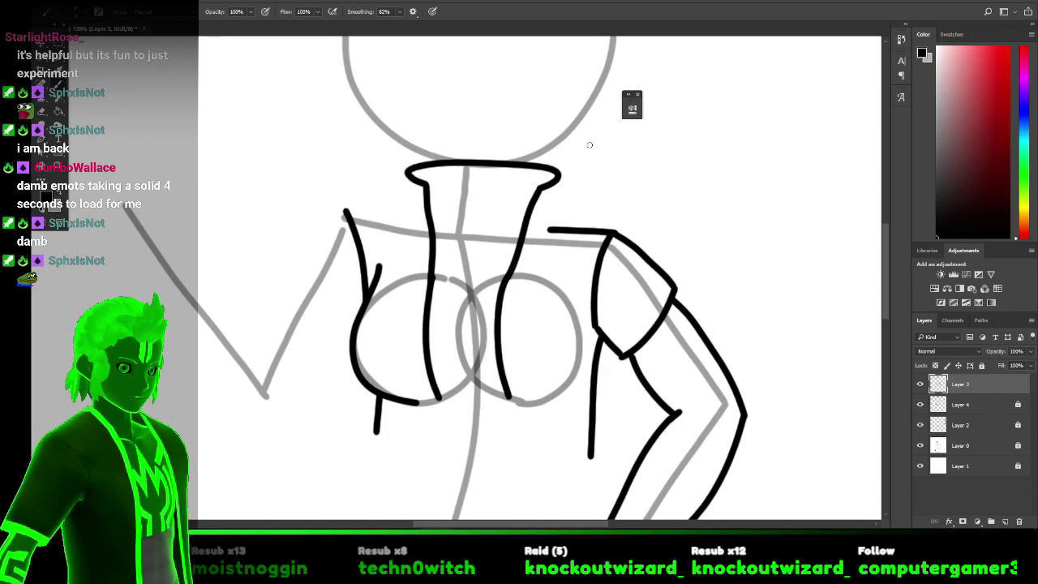
drag(558, 188, 551, 235)
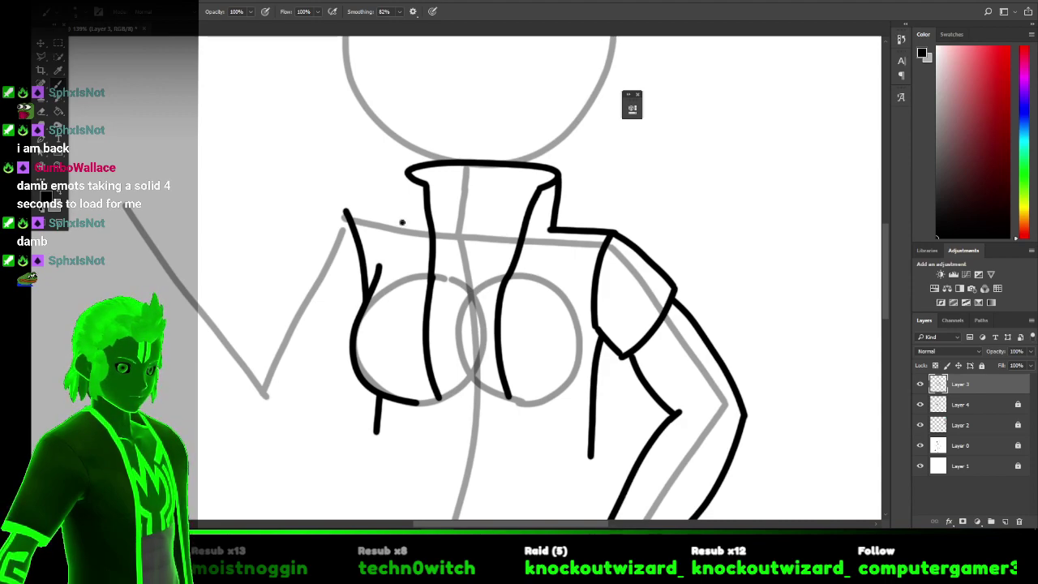
Draw the missing collar side down from the rim and a shoulder line from its base out to the bare shoulder tip.
drag(402, 222, 407, 159)
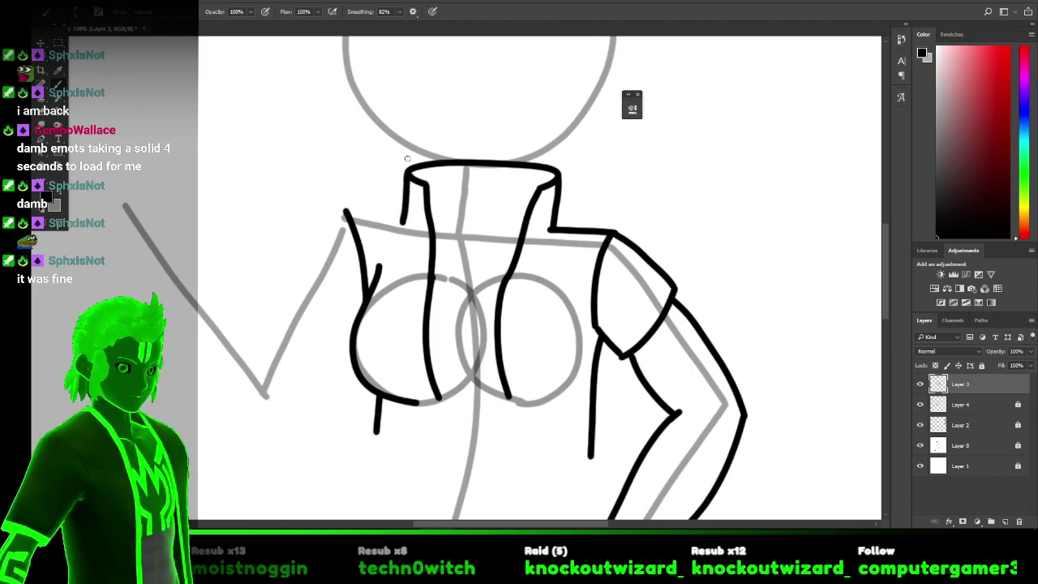
drag(353, 211, 413, 217)
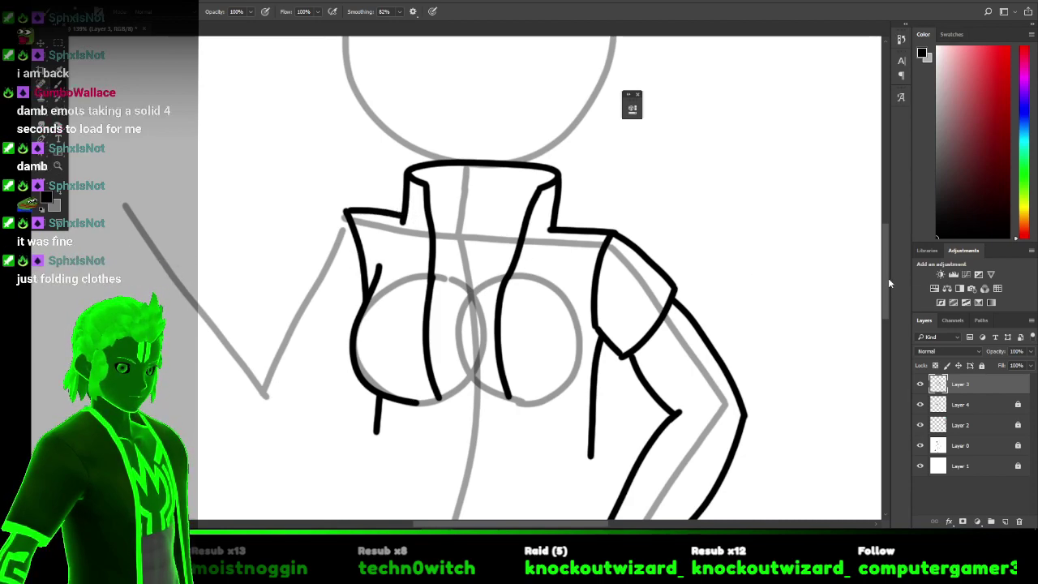
Try extending the jacket's front edge from below the chest in a wavy line down past the hip guide.
scroll(886, 283, down, 3)
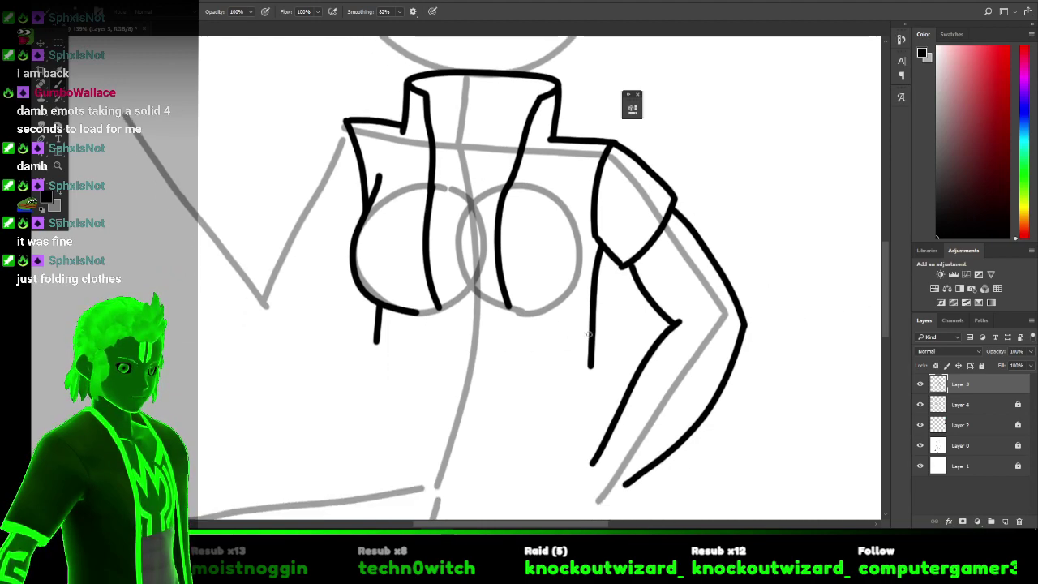
scroll(886, 310, down, 6)
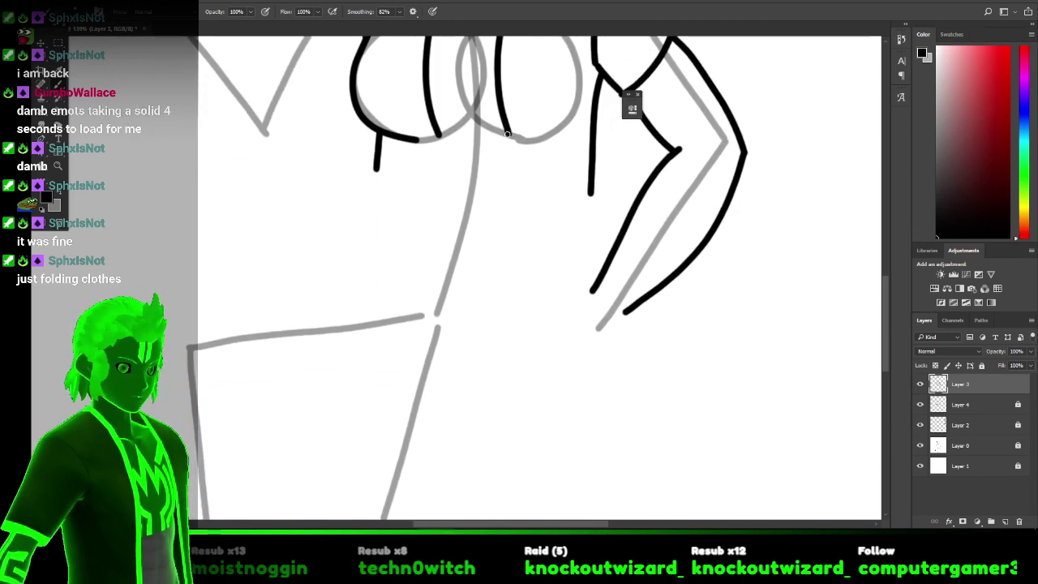
drag(509, 134, 505, 205)
key(ctrl+z)
mouse_move(509, 133)
mouse_down()
mouse_move(518, 210)
mouse_move(494, 290)
mouse_up()
drag(498, 332, 536, 457)
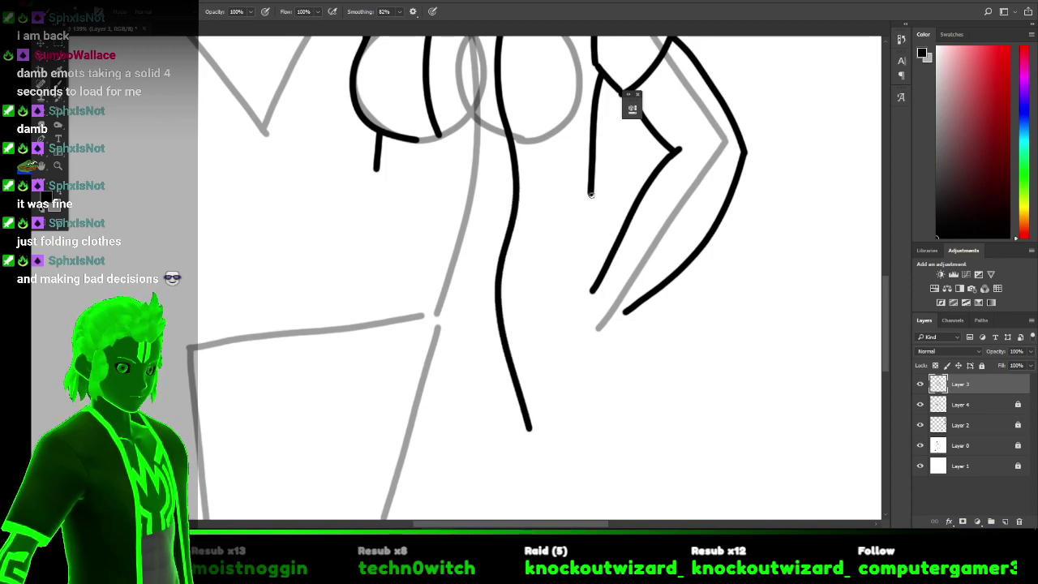
Try extending the jacket's side line from under the arm down past the hip with a closing hem, and undo it.
mouse_move(589, 194)
mouse_down()
mouse_move(585, 263)
mouse_move(600, 309)
mouse_move(584, 458)
mouse_up()
drag(587, 502, 587, 512)
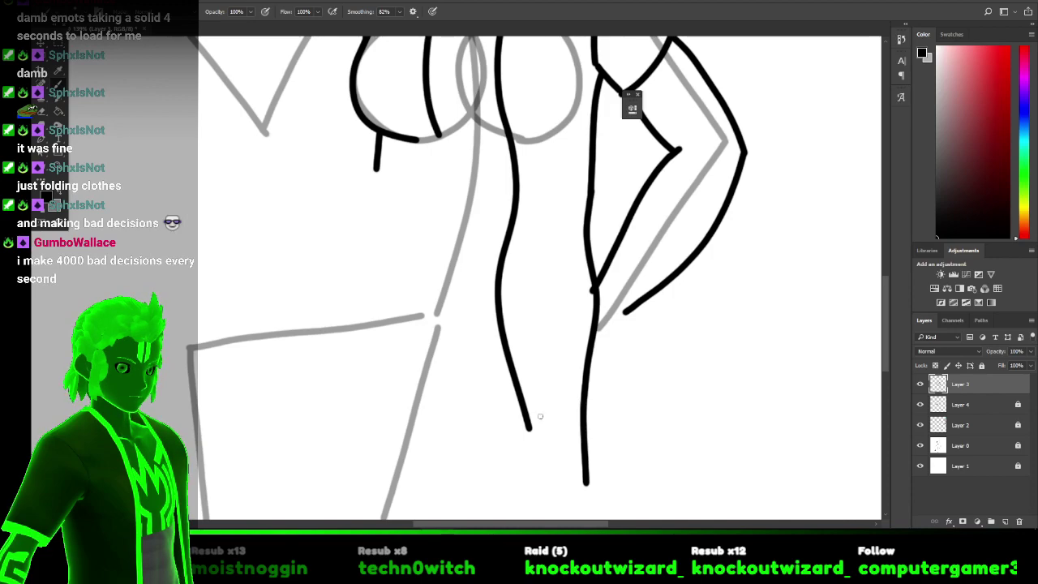
mouse_move(529, 429)
mouse_down()
mouse_move(587, 512)
mouse_move(585, 483)
mouse_up()
key(ctrl+z)
key(ctrl+z)
key(ctrl+z)
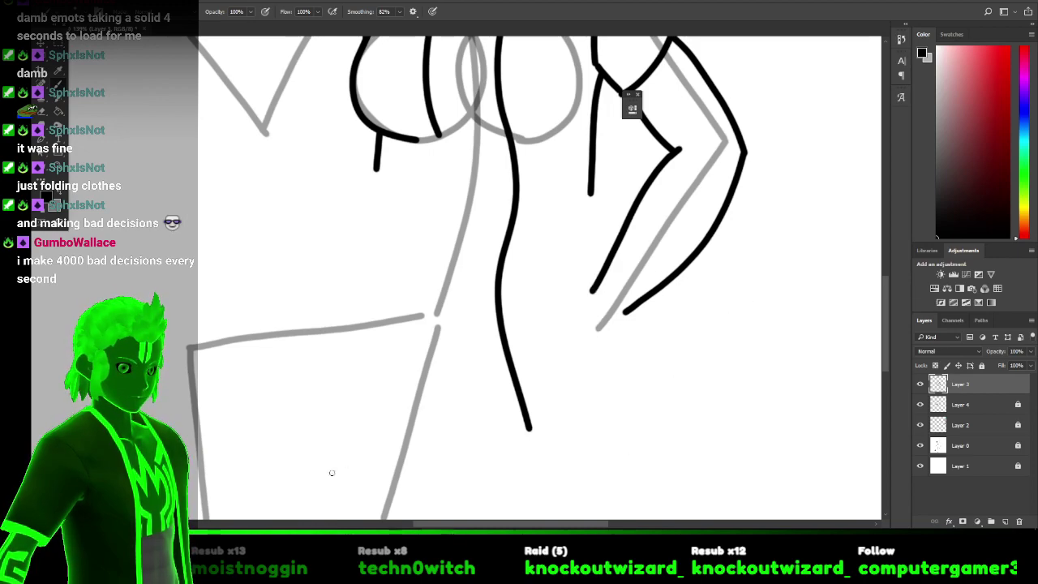
Switch to Illustrator, examine the coat hem and trousers on the costume design, and return to the Photoshop drawing.
key(alt+Tab)
scroll(499, 513, down, 2)
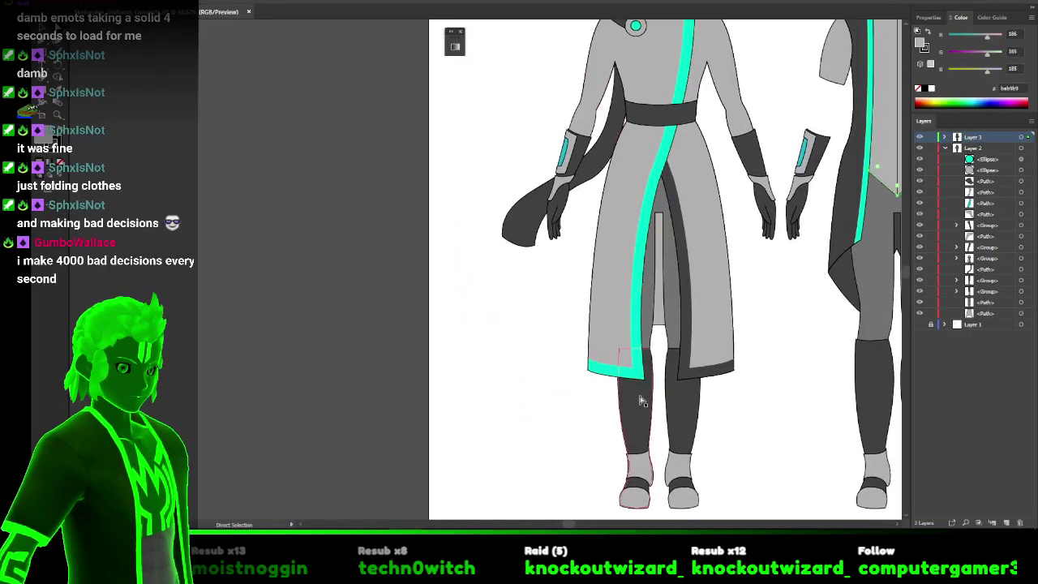
click(481, 523)
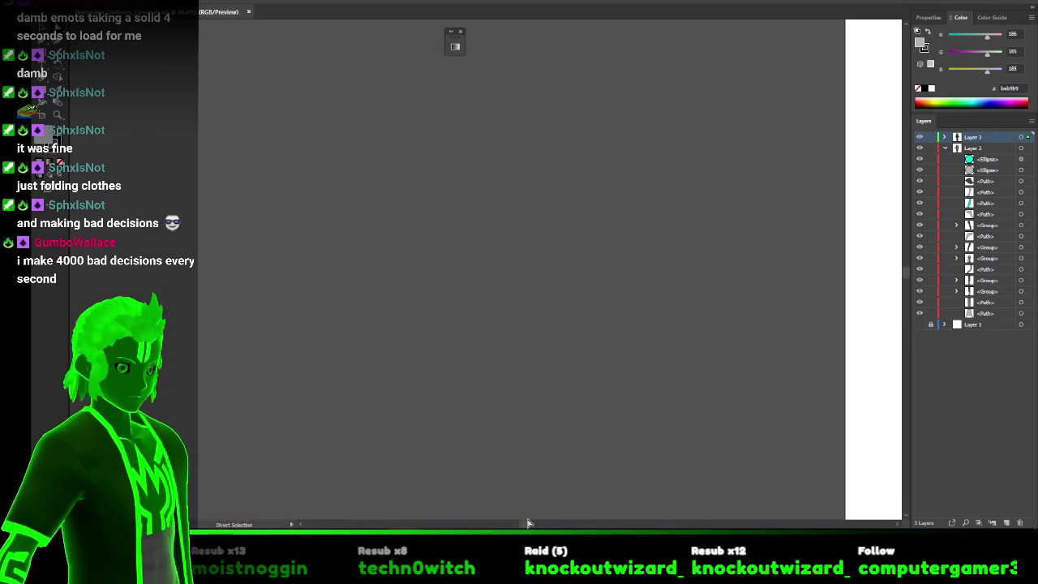
drag(527, 525, 601, 525)
alt+click(622, 288)
alt+scroll(623, 288, up, 3)
scroll(630, 278, up, 2)
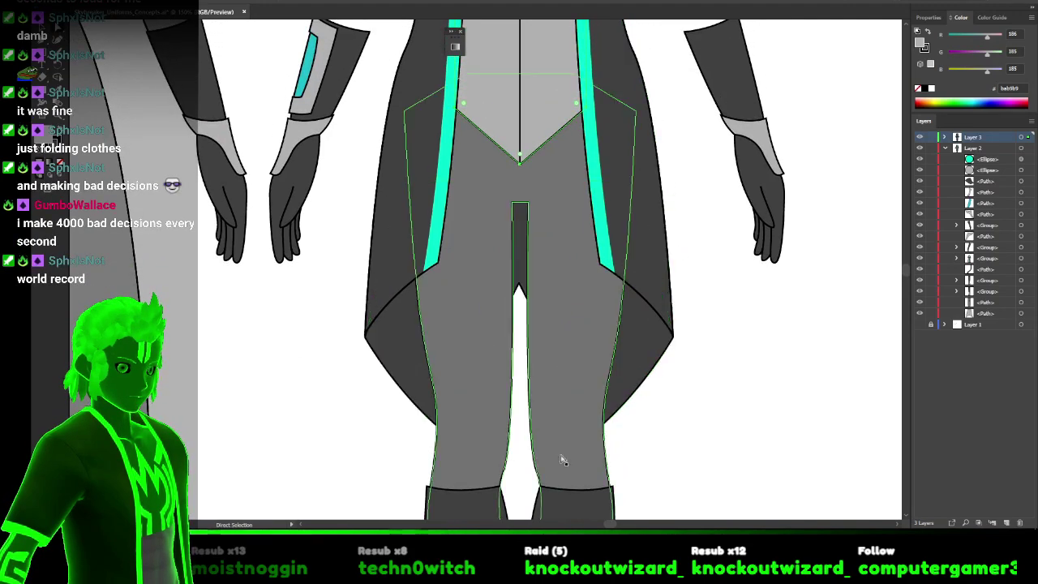
mouse_move(404, 541)
click(570, 542)
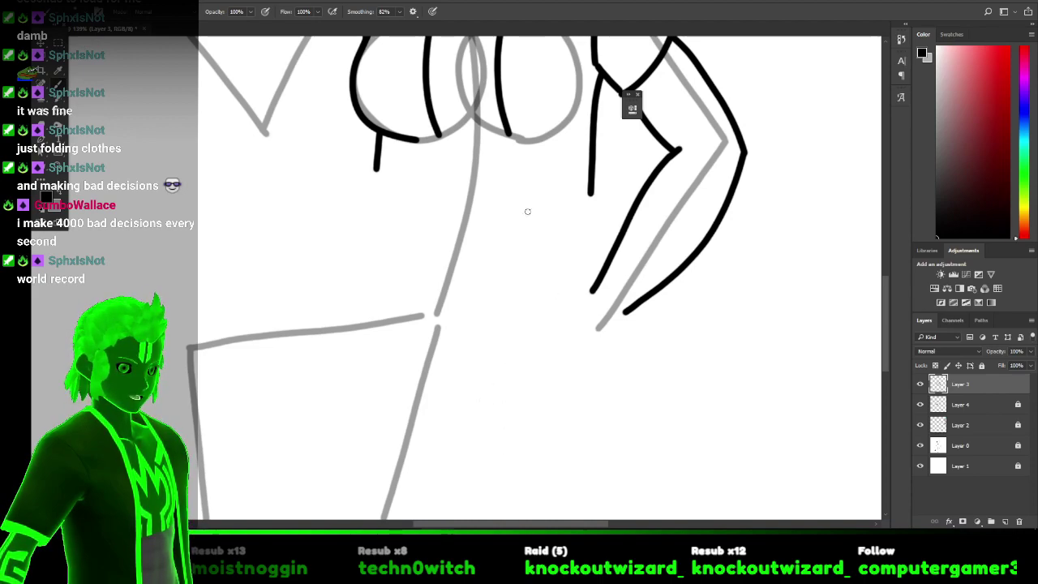
Try a reshaped jacket front edge curving from below the chest past the waist to the thigh, and undo it.
mouse_move(509, 135)
mouse_down()
mouse_move(516, 165)
mouse_move(510, 139)
mouse_move(518, 220)
mouse_move(513, 312)
mouse_up()
key(ctrl+z)
key(ctrl+z)
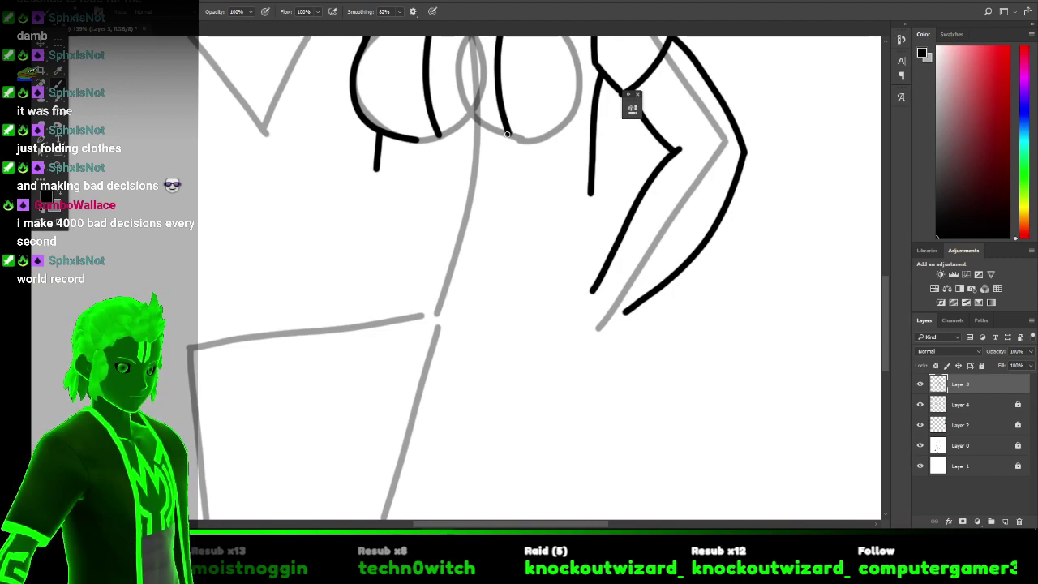
mouse_move(514, 151)
mouse_down()
mouse_move(530, 261)
mouse_move(515, 345)
mouse_move(527, 324)
mouse_move(518, 317)
mouse_move(539, 383)
mouse_move(541, 489)
mouse_up()
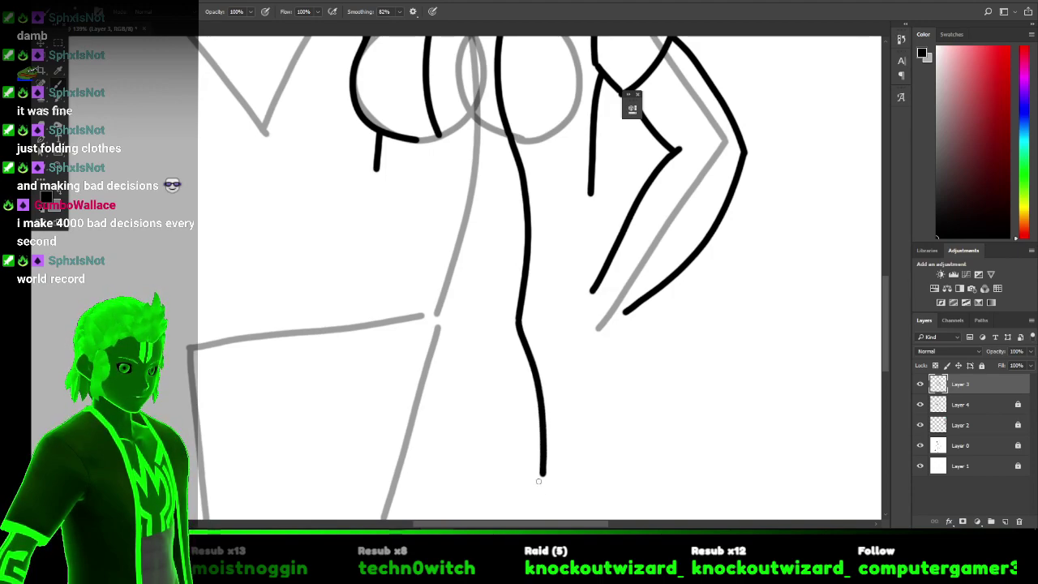
key(ctrl+z)
key(ctrl+shift+z)
key(ctrl+z)
key(ctrl+z)
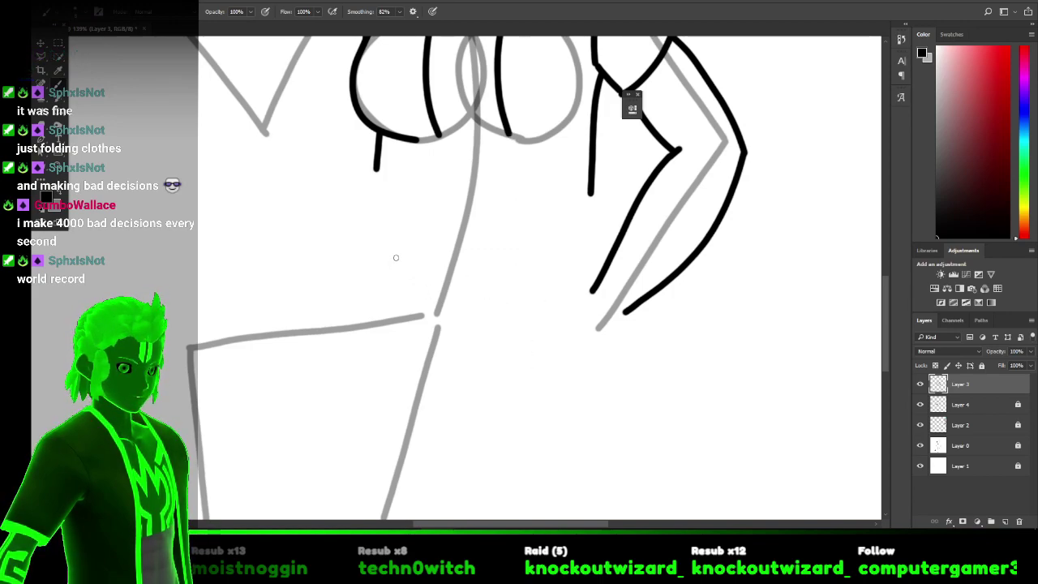
Try a curved waistline across the lower end of the spine guide, undoing both strokes.
drag(405, 259, 554, 268)
key(ctrl+z)
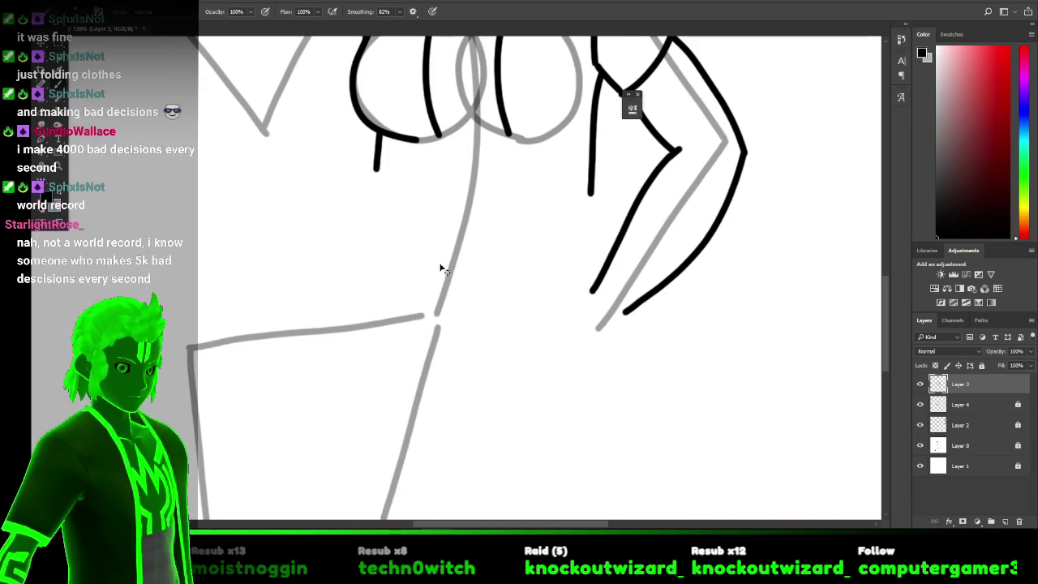
drag(402, 261, 527, 278)
key(ctrl+z)
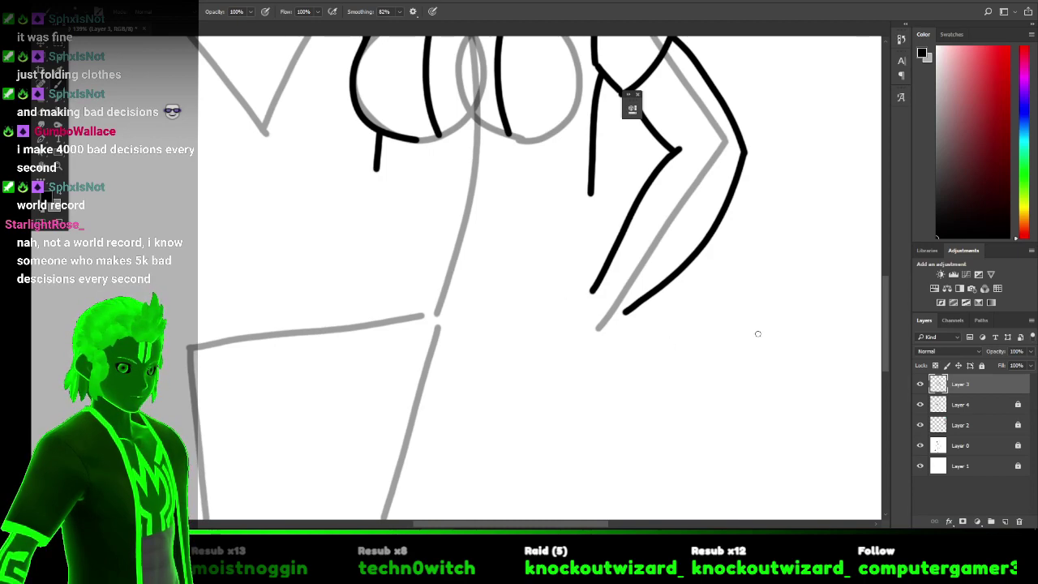
Add a new layer and draw the waistline across the spine guide, continuing it along the top of the raised thigh to the knee.
click(1006, 521)
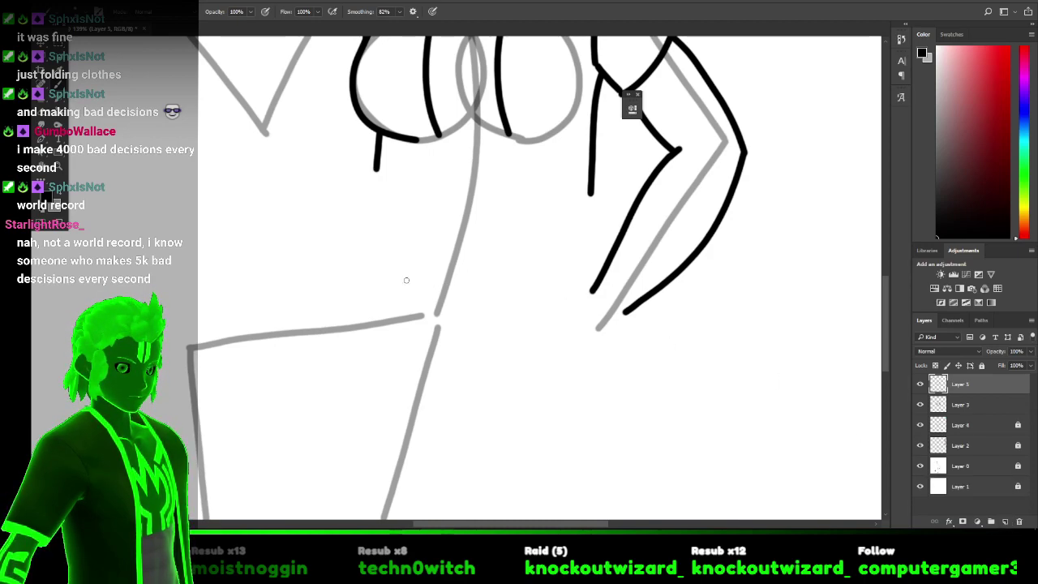
mouse_move(379, 281)
mouse_down()
mouse_move(446, 294)
mouse_move(559, 284)
mouse_up()
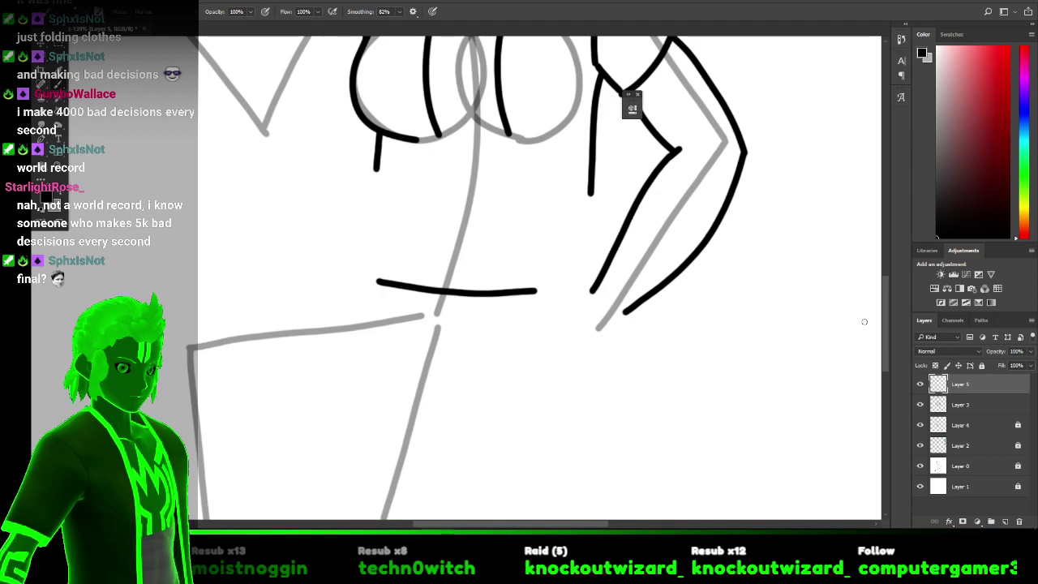
drag(884, 318, 885, 343)
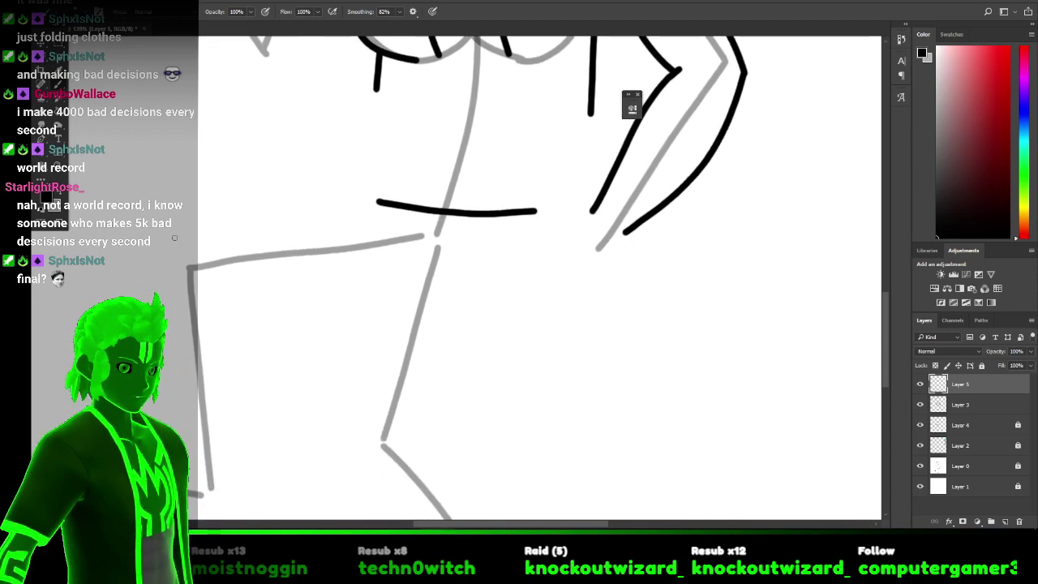
mouse_move(173, 238)
mouse_down()
mouse_move(275, 206)
mouse_move(404, 208)
mouse_up()
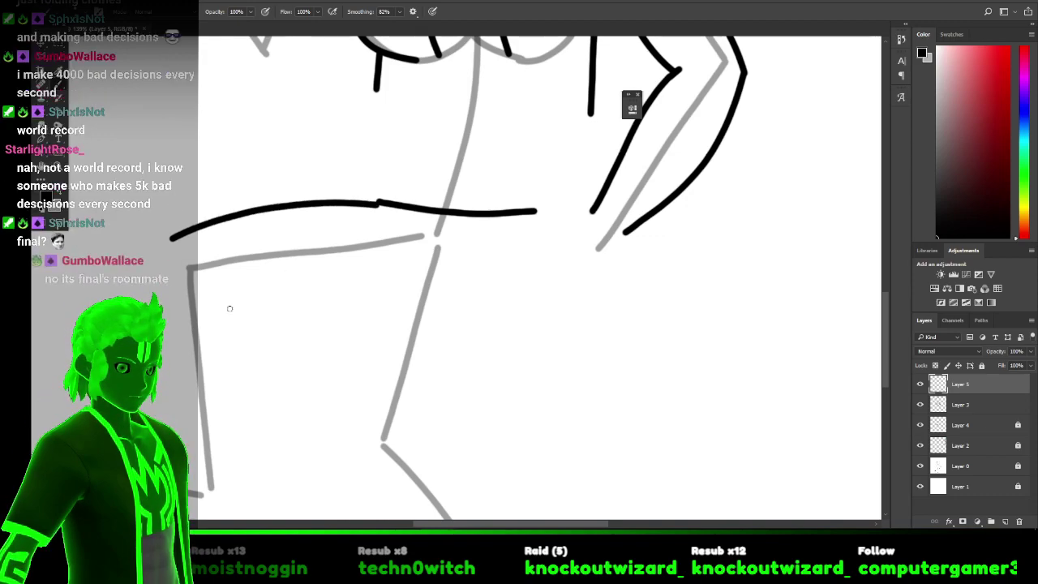
Try the raised thigh's underside, the standing thigh's front edge and the raised lower leg's outline, and undo them.
drag(229, 309, 423, 283)
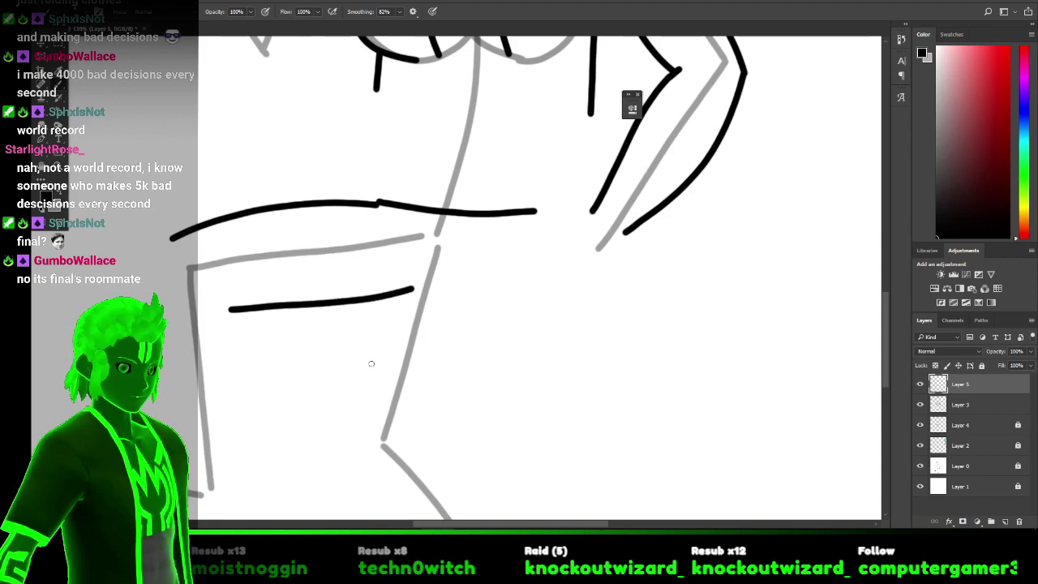
key(ctrl+z)
drag(349, 430, 400, 289)
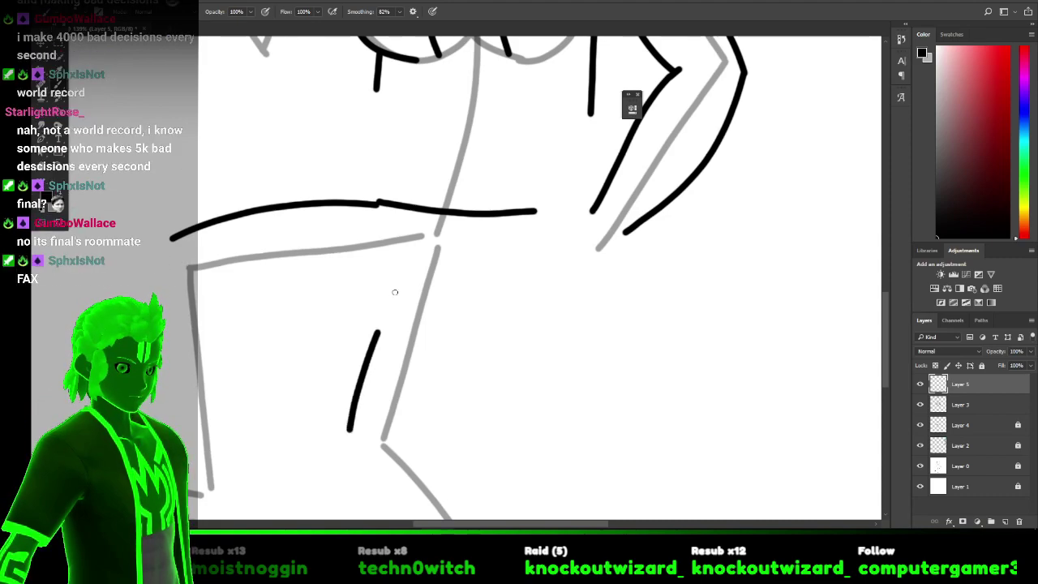
drag(235, 324, 398, 314)
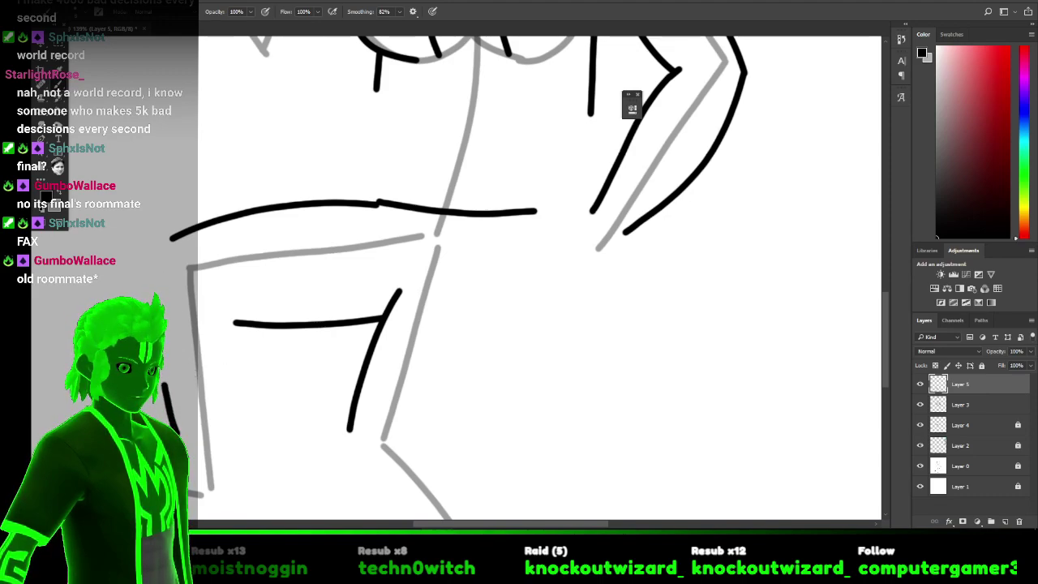
drag(156, 285, 168, 239)
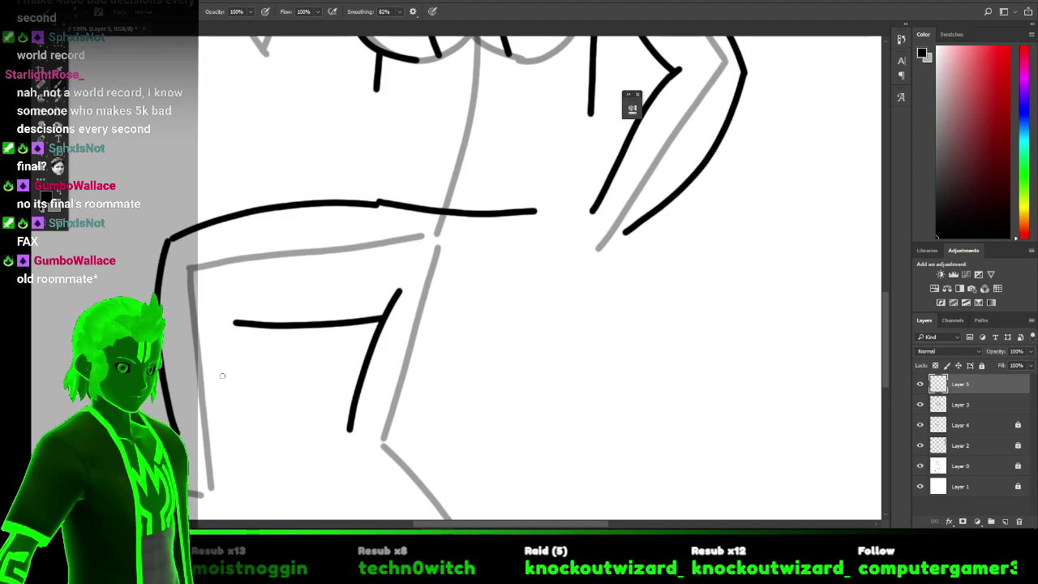
drag(241, 326, 235, 416)
key(ctrl+z)
key(ctrl+shift+z)
key(ctrl+z)
key(ctrl+z)
key(ctrl+z)
key(ctrl+z)
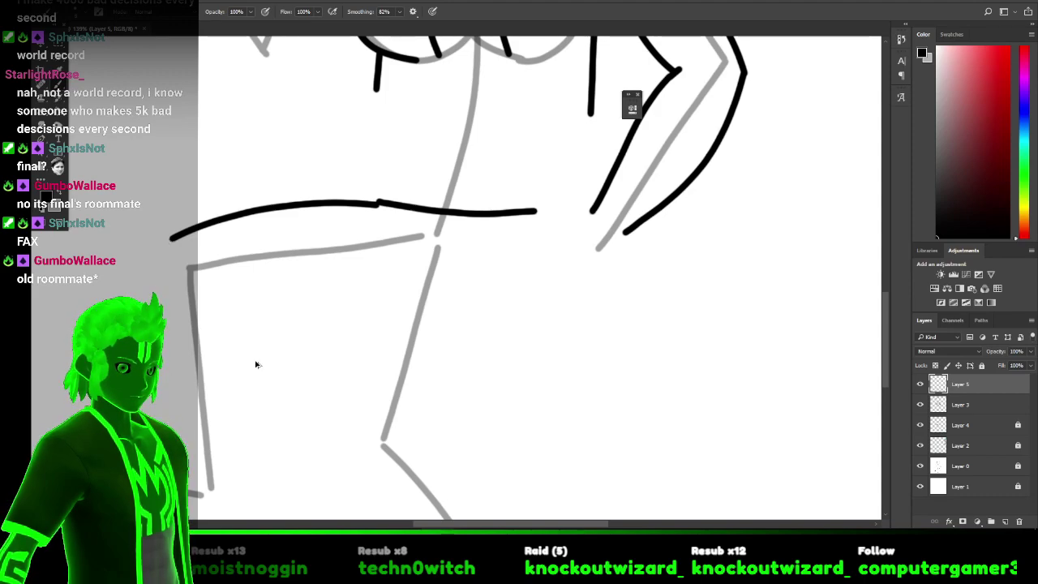
Draw the raised thigh's underside as a shallow curve meeting the standing thigh's front edge, which runs down toward the knee.
mouse_move(222, 300)
mouse_down()
mouse_move(345, 303)
mouse_move(412, 282)
mouse_move(402, 271)
mouse_move(368, 340)
mouse_move(344, 443)
mouse_move(376, 317)
mouse_move(423, 244)
mouse_up()
key(ctrl+z)
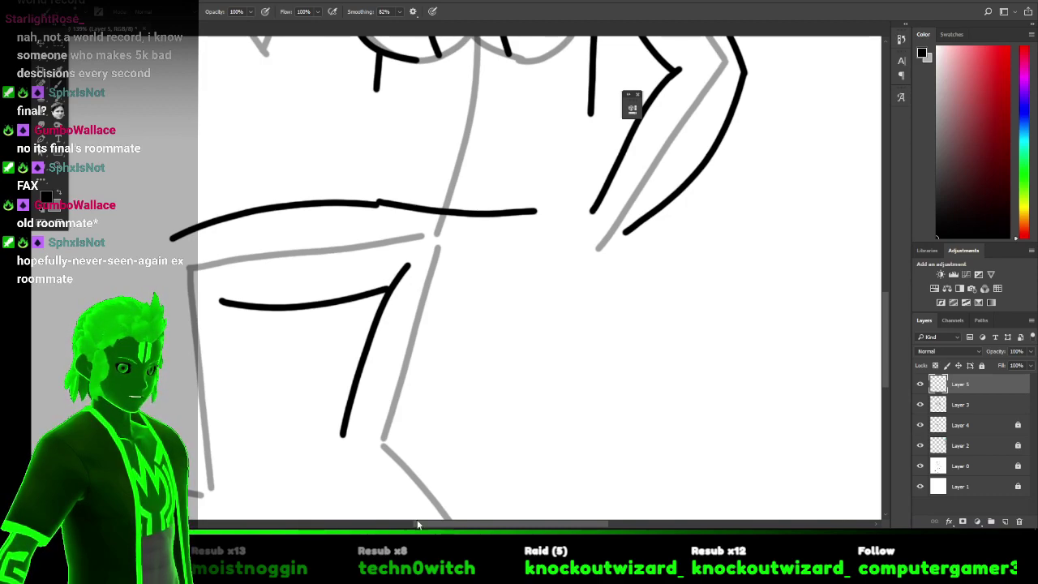
Try the raised leg's bowed shin line and a calf line from behind the knee, and undo them.
drag(424, 527, 392, 527)
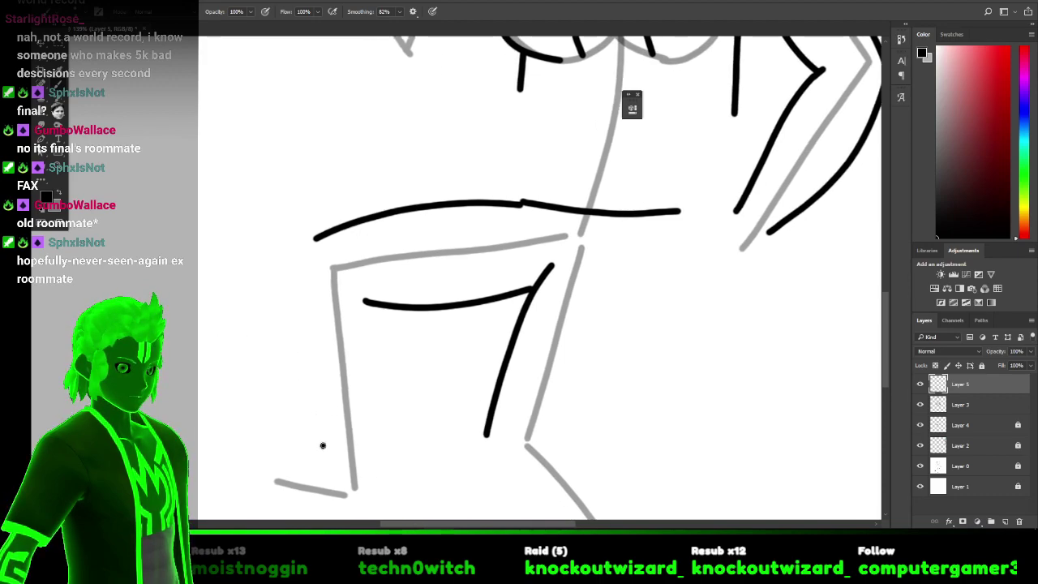
drag(323, 432, 328, 331)
key(ctrl+z)
mouse_move(311, 249)
mouse_down()
mouse_move(300, 361)
mouse_move(333, 468)
mouse_up()
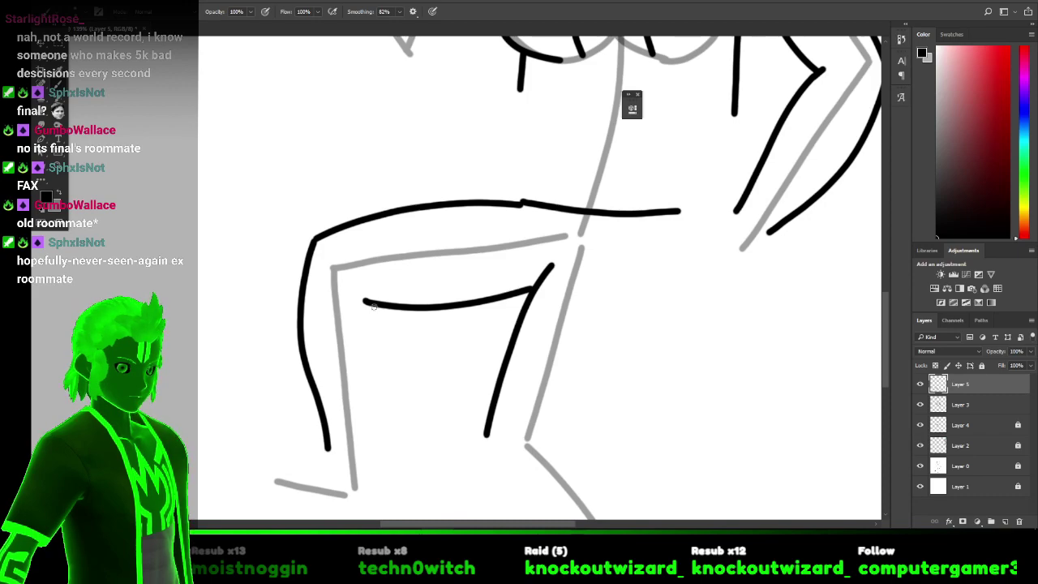
mouse_move(373, 306)
mouse_down()
mouse_move(363, 477)
mouse_move(361, 457)
mouse_up()
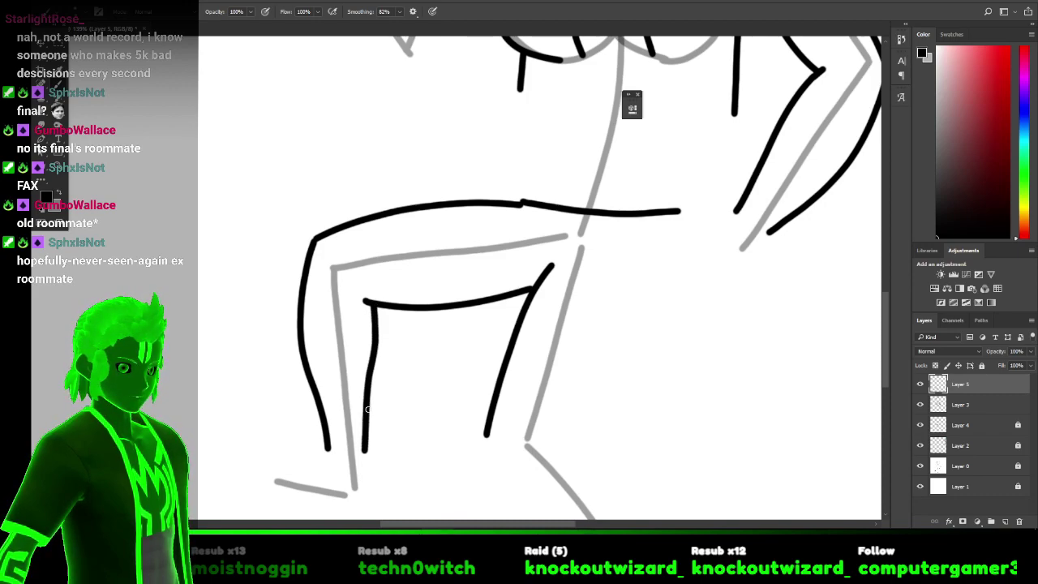
key(ctrl+z)
key(ctrl+shift+z)
key(ctrl+z)
key(ctrl+z)
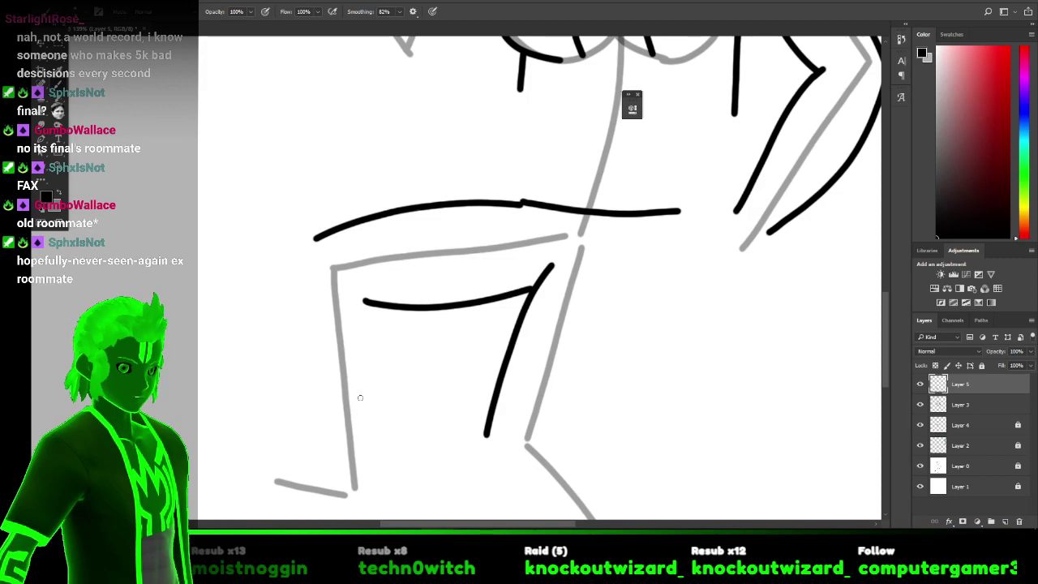
key(ctrl+z)
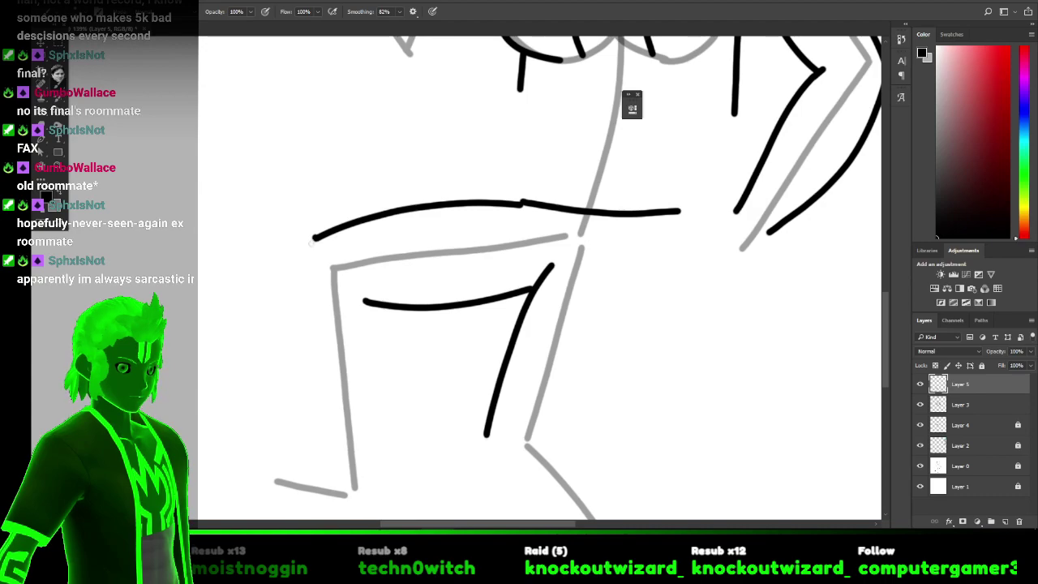
Draw the raised leg's shin from the knee toward the ankle and a straighter calf line down from the thigh's underside.
mouse_move(304, 254)
mouse_down()
mouse_move(300, 361)
mouse_move(325, 467)
mouse_up()
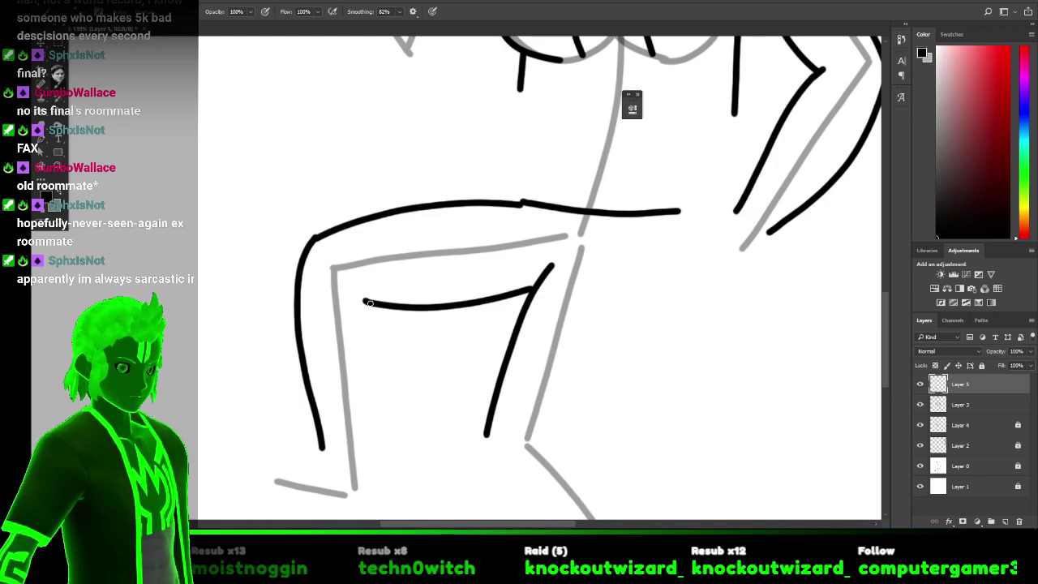
drag(370, 329, 361, 473)
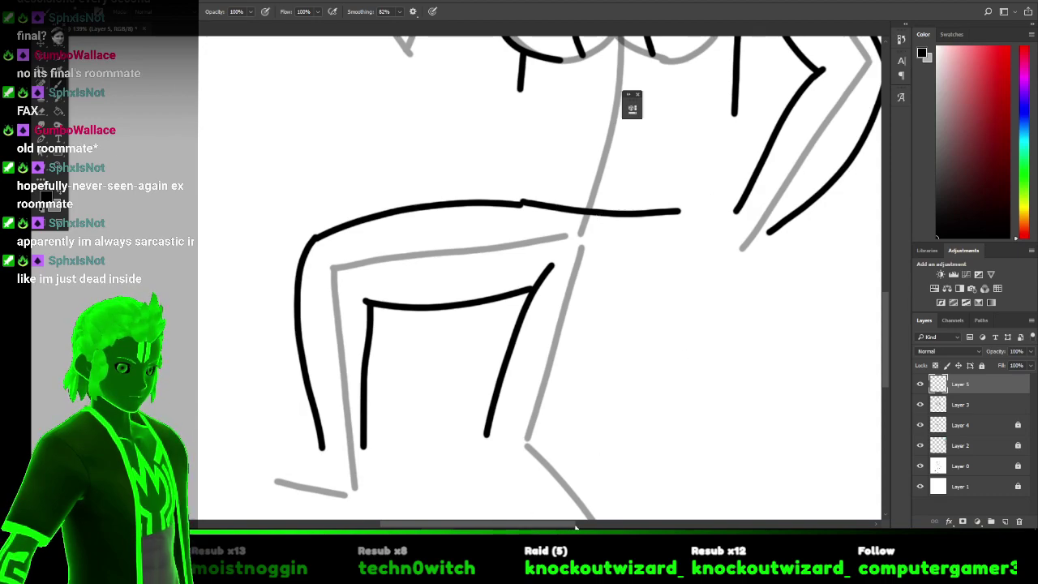
Try a curved buttock line from the waistline's rear end and a back edge for the standing thigh, and undo them.
drag(567, 521, 587, 521)
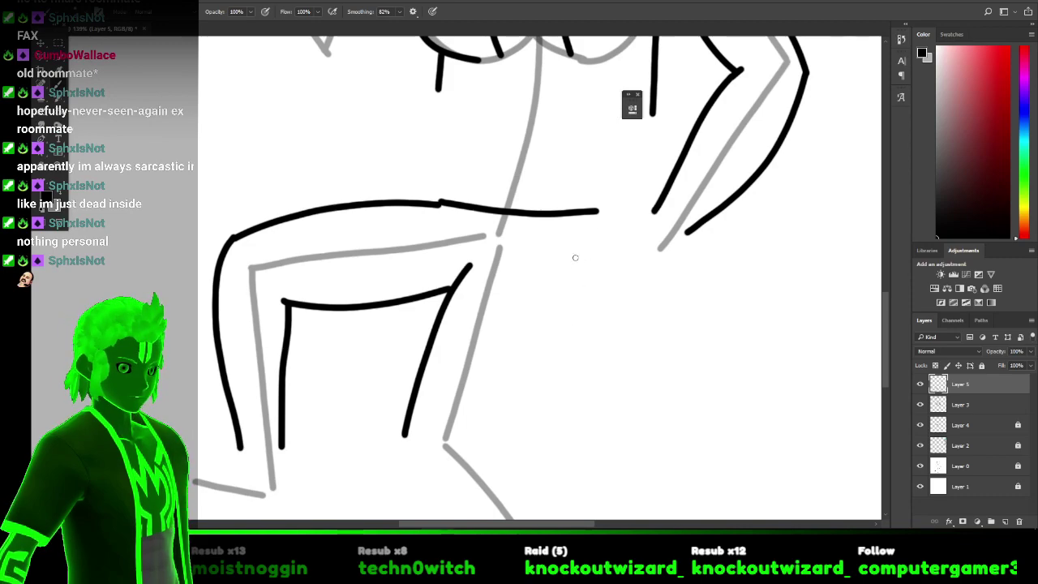
mouse_move(595, 213)
mouse_down()
mouse_move(587, 291)
mouse_move(562, 320)
mouse_move(565, 307)
mouse_move(553, 376)
mouse_move(519, 446)
mouse_move(483, 433)
mouse_move(523, 360)
mouse_move(553, 250)
mouse_up()
key(ctrl+z)
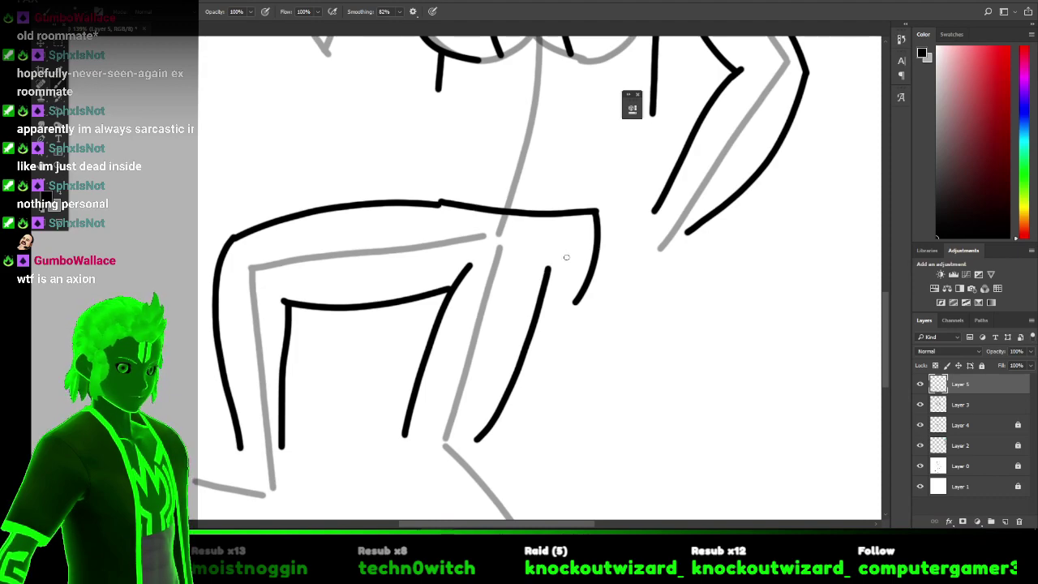
key(ctrl+z)
key(ctrl+z)
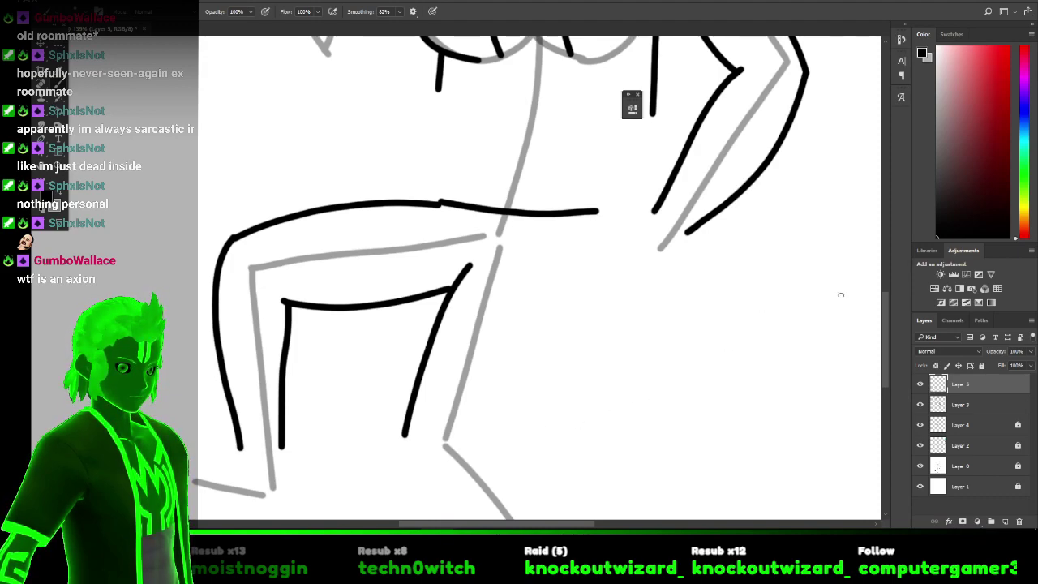
Draw the standing leg's calf line from behind the knee and its curved shin line continuing from the front thigh edge.
scroll(818, 308, down, 4)
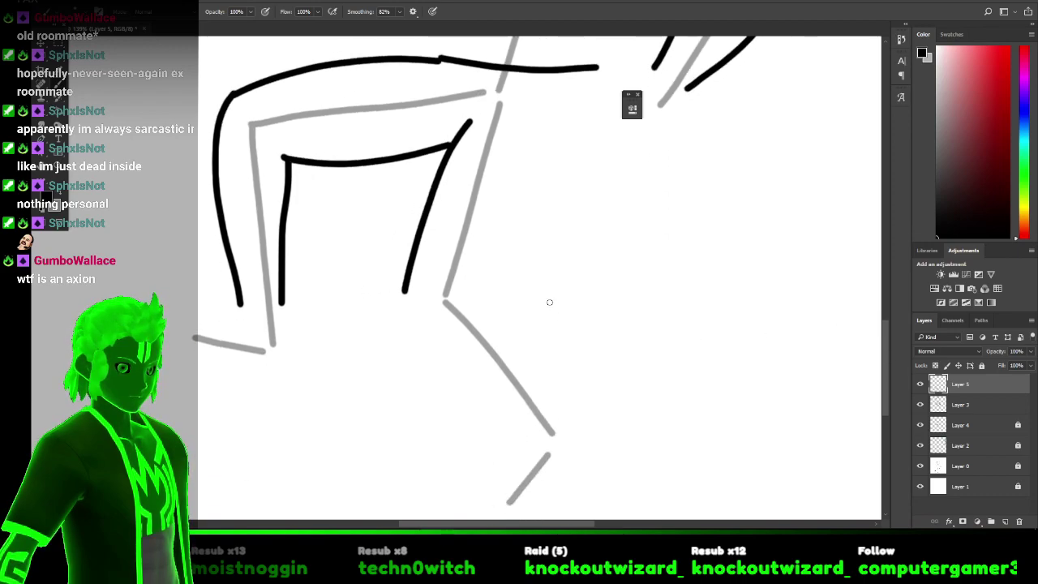
mouse_move(478, 283)
mouse_down()
mouse_move(516, 319)
mouse_move(554, 397)
mouse_up()
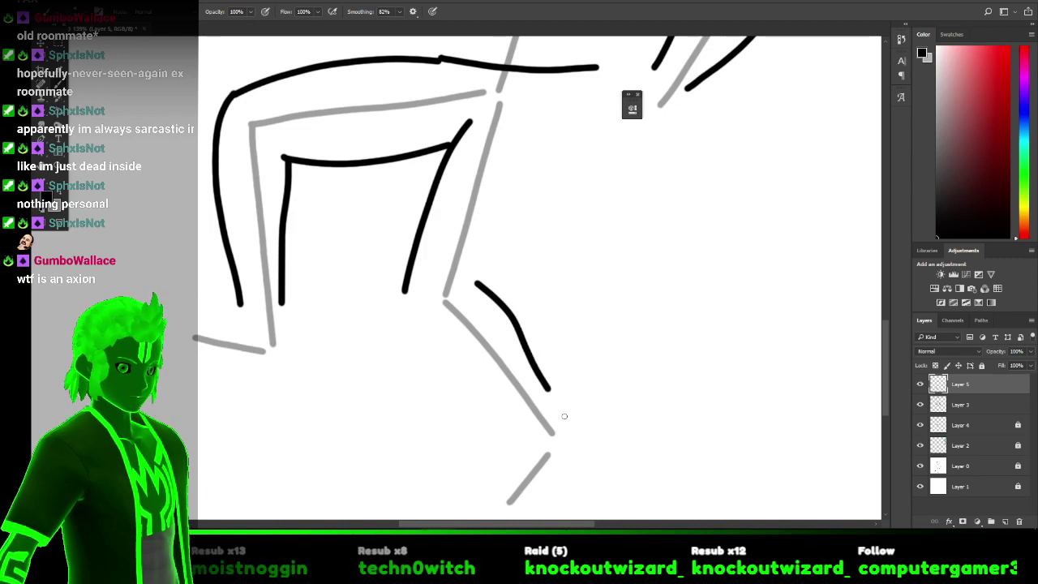
mouse_move(405, 290)
mouse_down()
mouse_move(438, 354)
mouse_move(512, 420)
mouse_up()
key(ctrl+z)
mouse_move(404, 290)
mouse_down()
mouse_move(408, 323)
mouse_move(433, 351)
mouse_move(504, 415)
mouse_move(515, 407)
mouse_up()
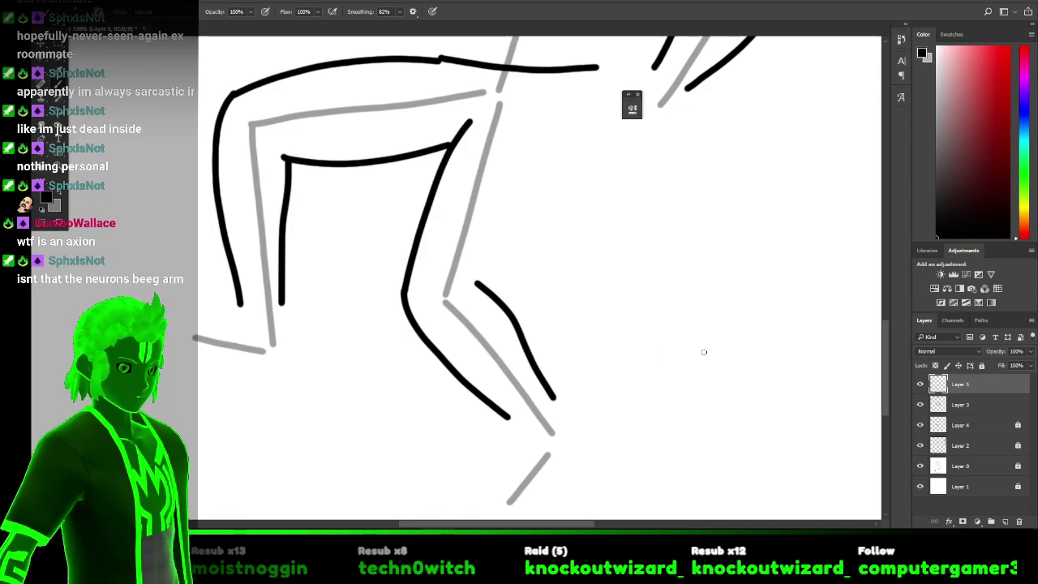
Try the standing thigh's back edge from behind the knee, with narrow and rounder buttock curves joining it to the waistline.
scroll(889, 357, up, 4)
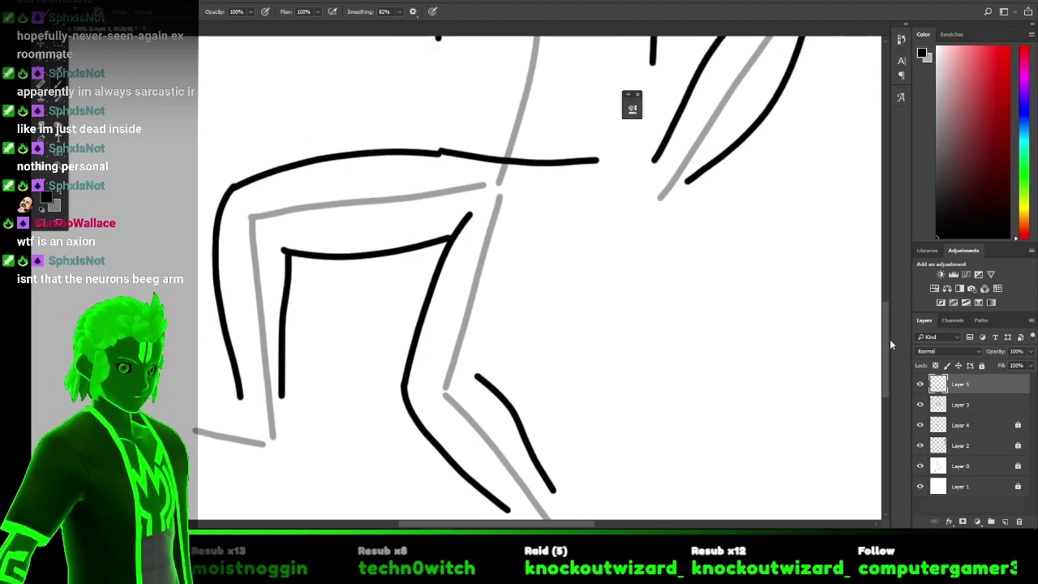
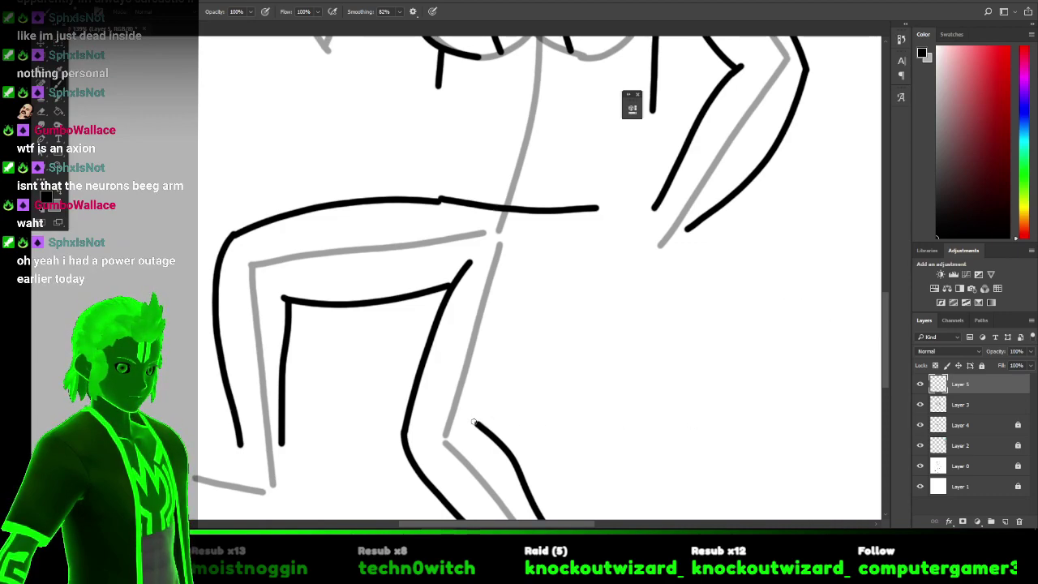
mouse_move(471, 422)
mouse_down()
mouse_move(487, 435)
mouse_move(471, 421)
mouse_move(487, 414)
mouse_move(542, 333)
mouse_move(564, 237)
mouse_up()
key(ctrl+z)
key(ctrl+z)
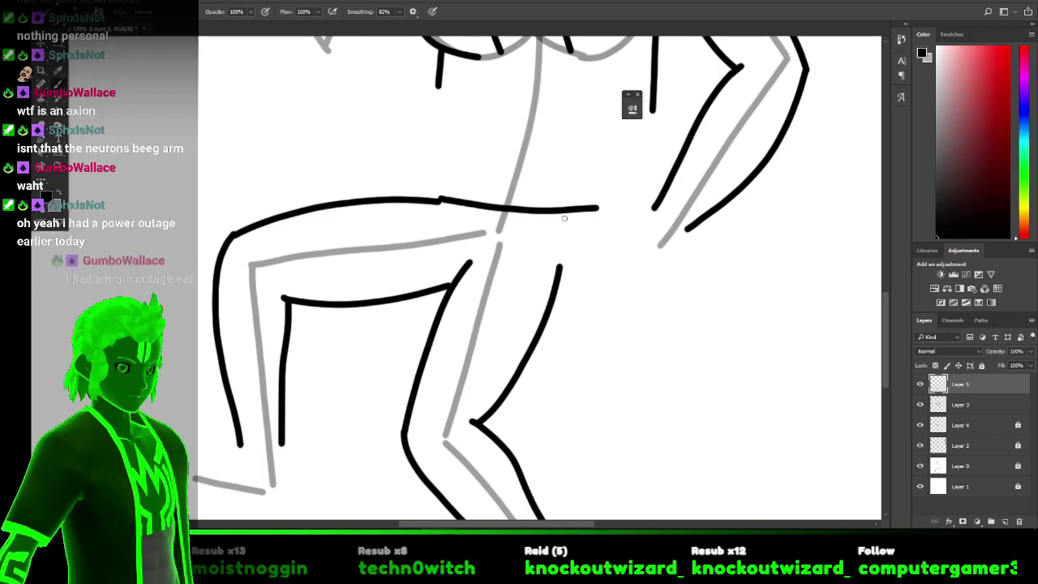
mouse_move(565, 211)
mouse_down()
mouse_move(571, 272)
mouse_move(545, 305)
mouse_up()
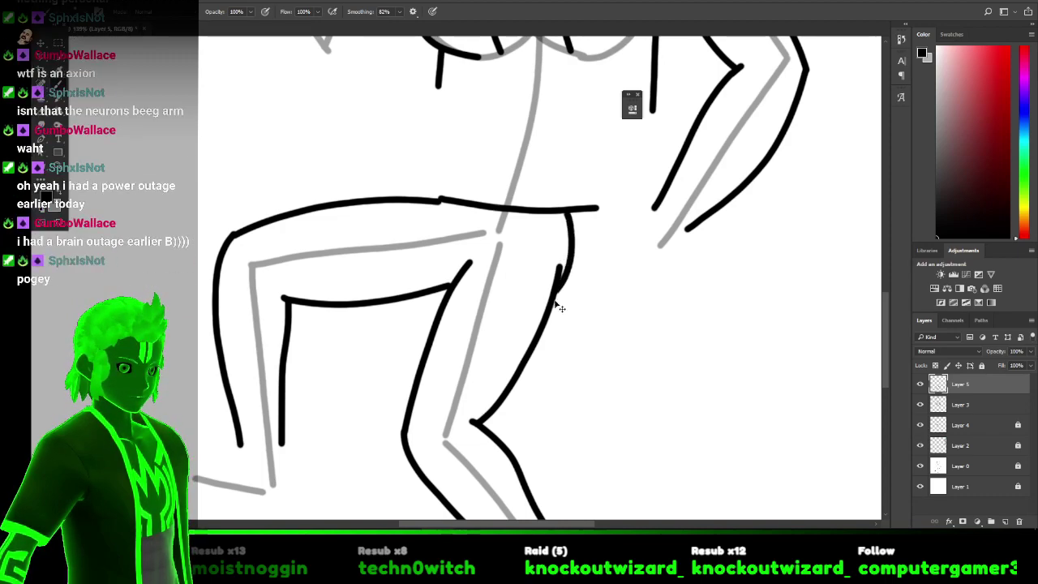
key(ctrl+z)
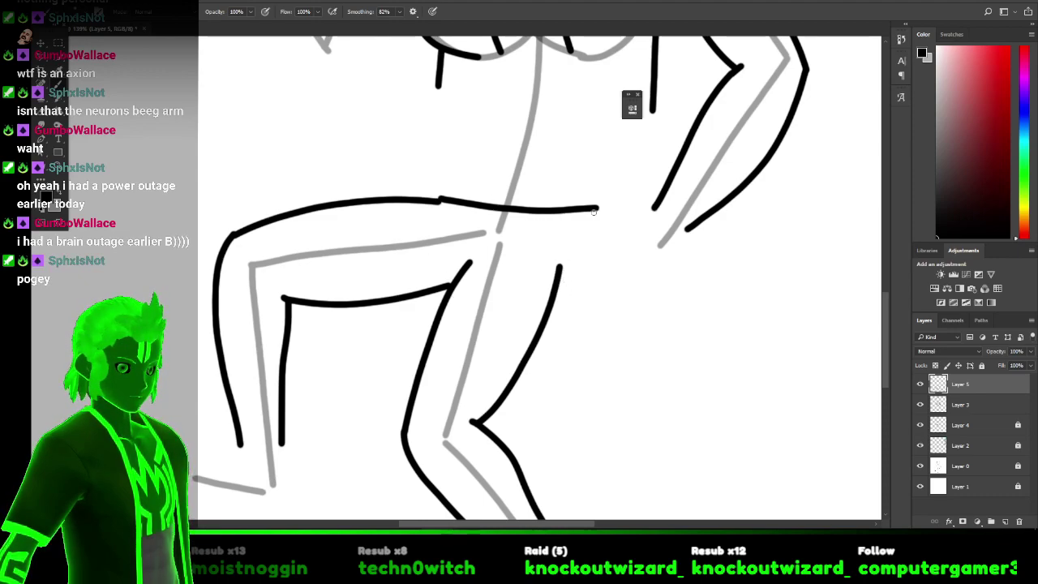
mouse_move(616, 253)
mouse_down()
mouse_move(592, 306)
mouse_move(523, 299)
mouse_move(556, 306)
mouse_up()
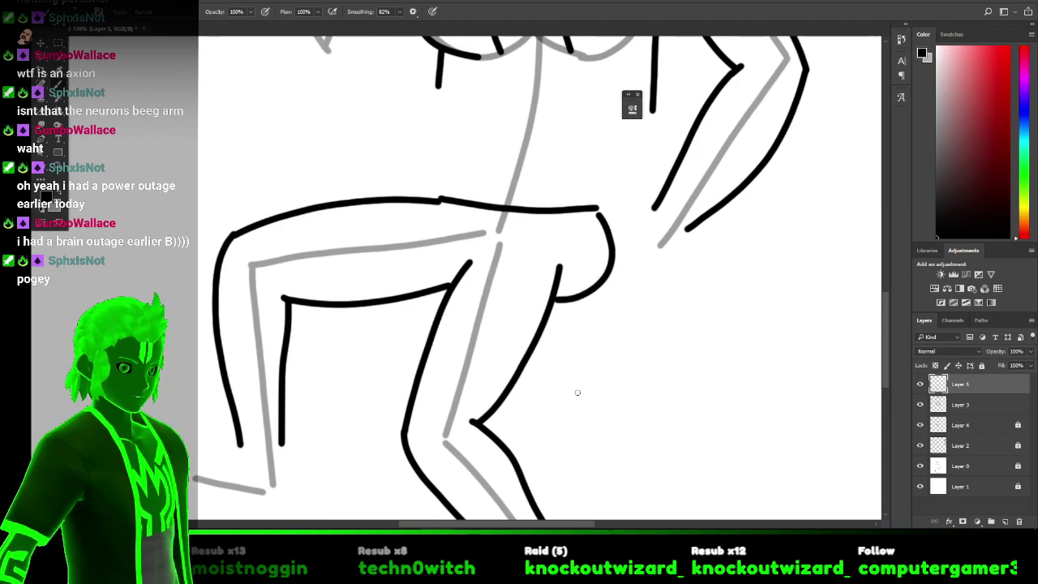
key(ctrl+z)
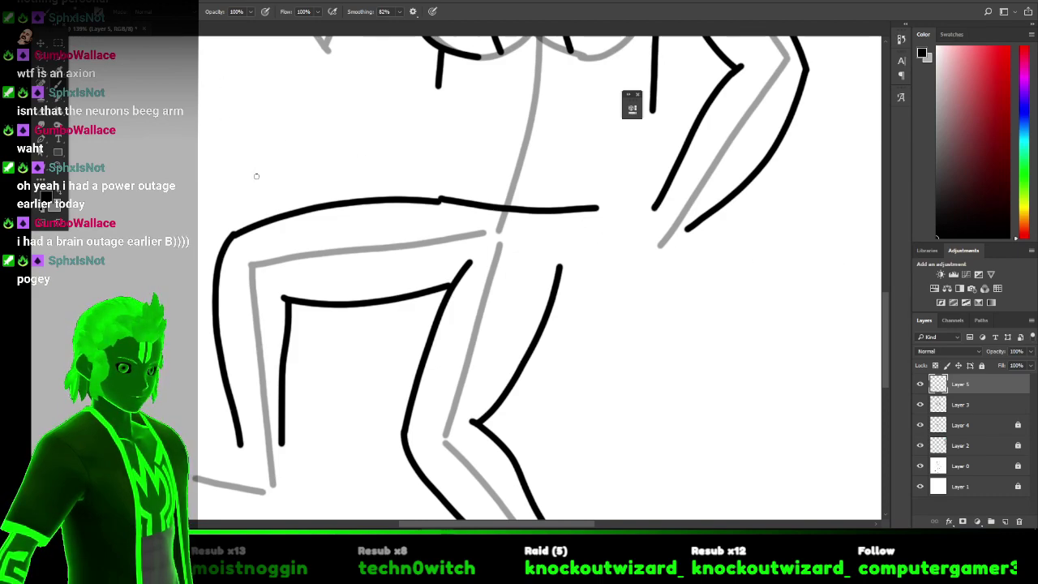
Undo both lower legs' outlines and the standing thigh's edges, back to the waistline and the raised thigh's two lines.
key(ctrl+z)
key(ctrl+z)
key(ctrl+z)
key(ctrl+z)
key(ctrl+z)
key(ctrl+z)
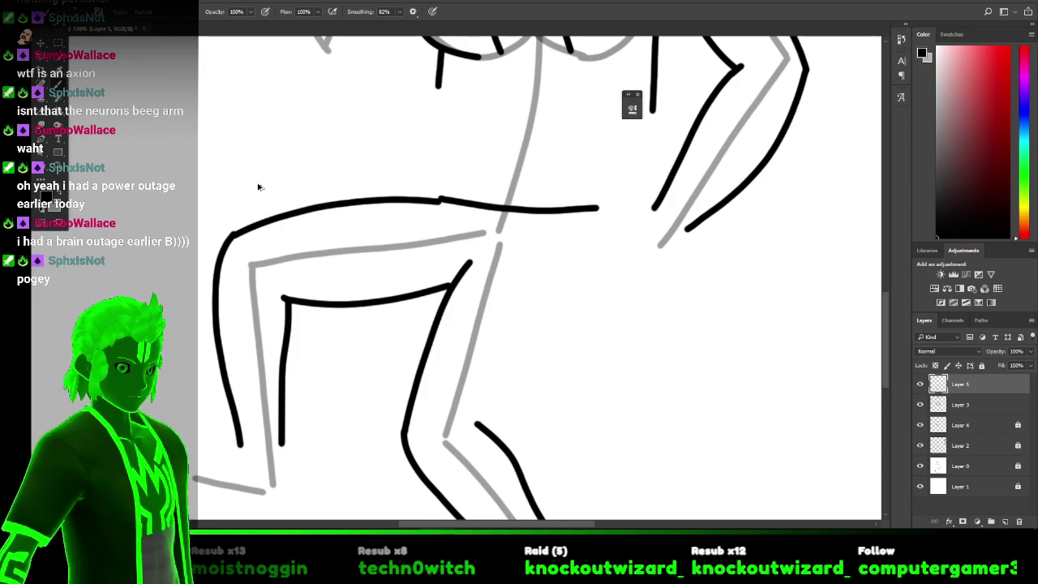
key(ctrl+z)
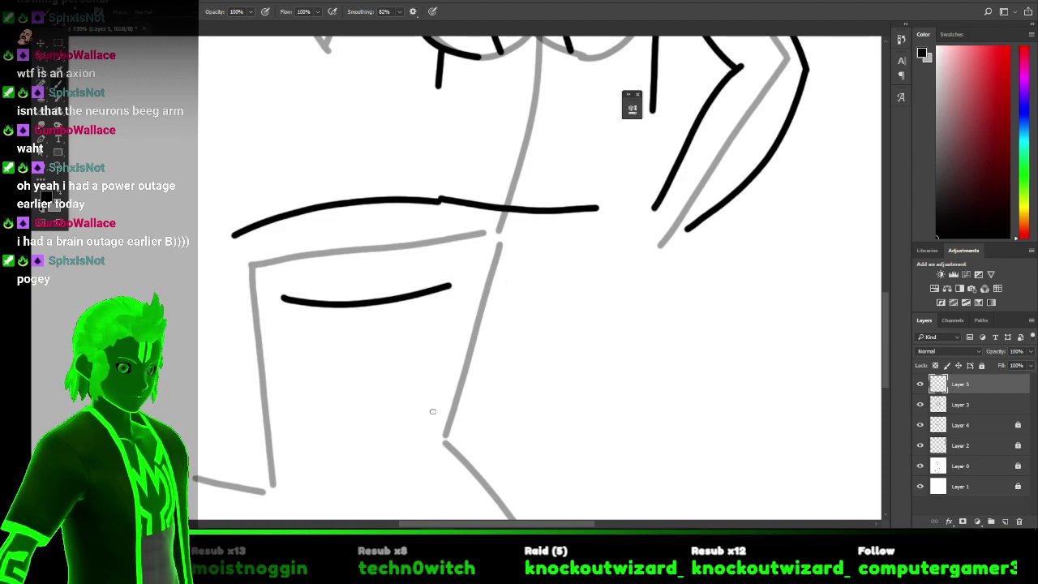
Try the standing thigh's front edge several times as a curve from the knee up toward the hip.
mouse_move(413, 426)
mouse_down()
mouse_move(434, 349)
mouse_move(495, 258)
mouse_up()
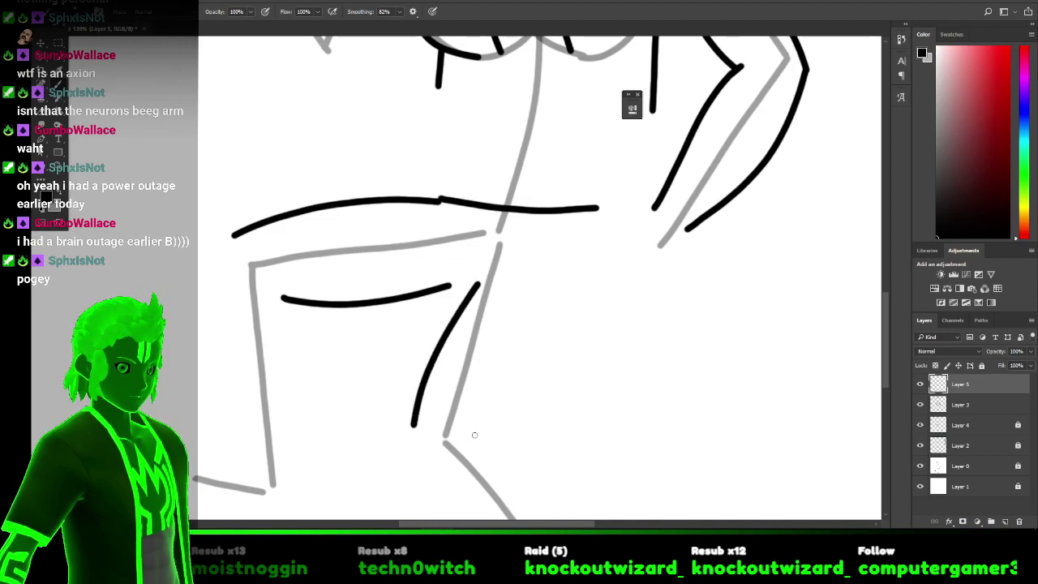
key(ctrl+z)
mouse_move(414, 419)
mouse_down()
mouse_move(421, 361)
mouse_move(462, 281)
mouse_move(478, 284)
mouse_up()
key(ctrl+z)
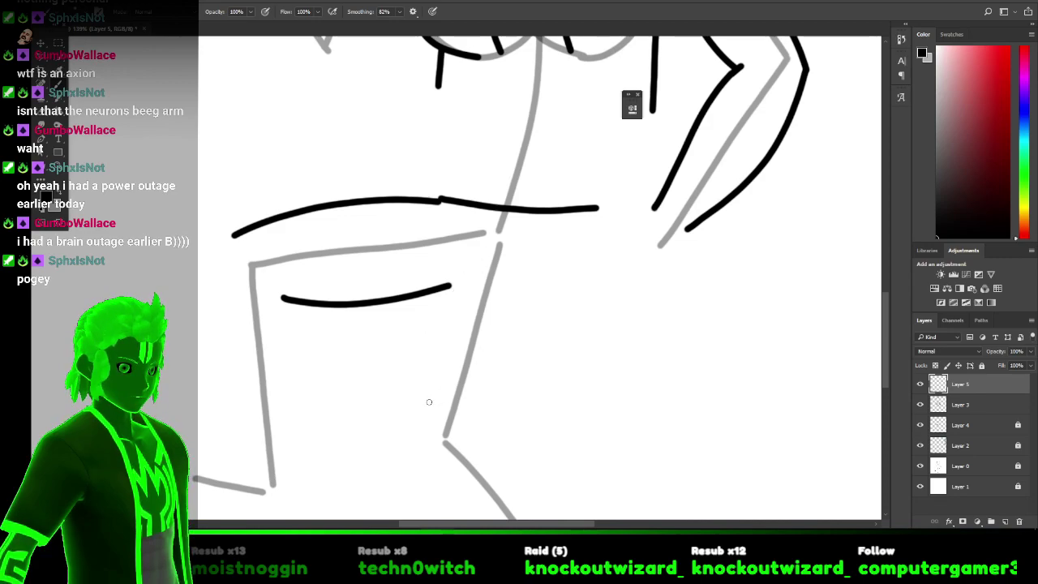
mouse_move(414, 422)
mouse_down()
mouse_move(449, 302)
mouse_move(493, 241)
mouse_up()
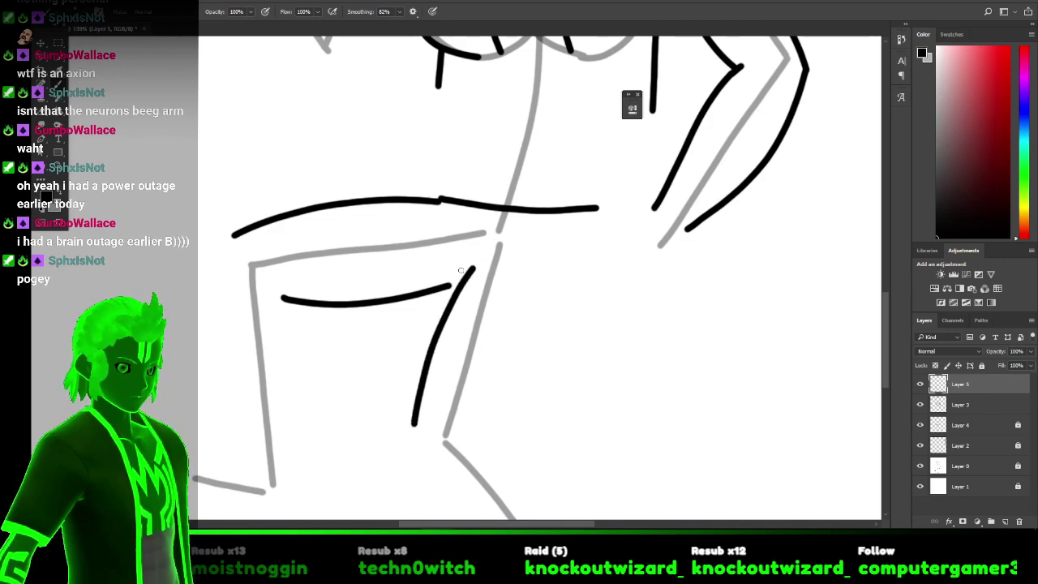
Try short connecting marks at the crotch, and undo them together with the front thigh edge and the raised thigh's outline.
drag(447, 276, 460, 287)
key(ctrl+z)
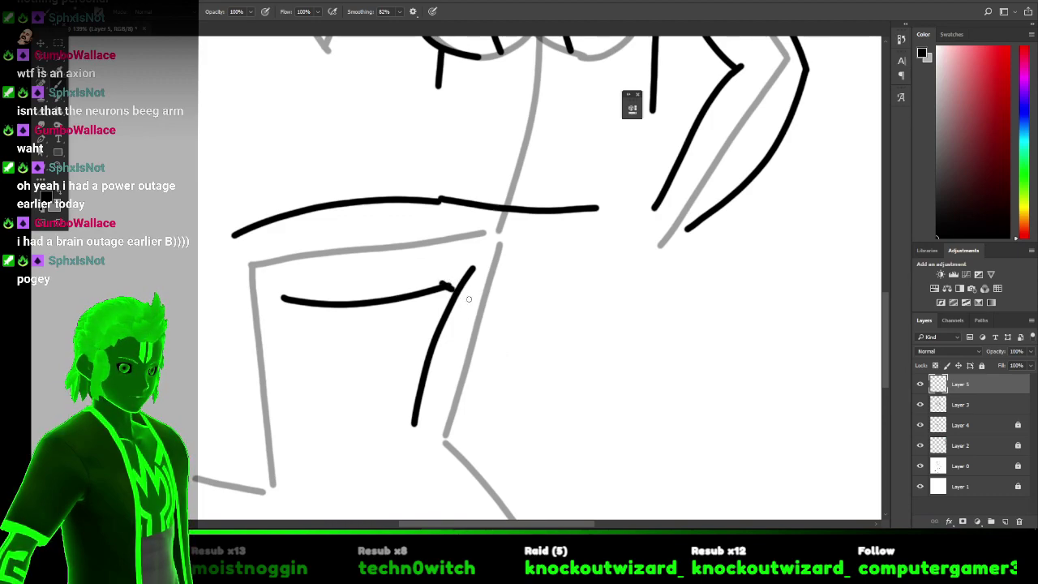
drag(439, 280, 458, 276)
key(ctrl+z)
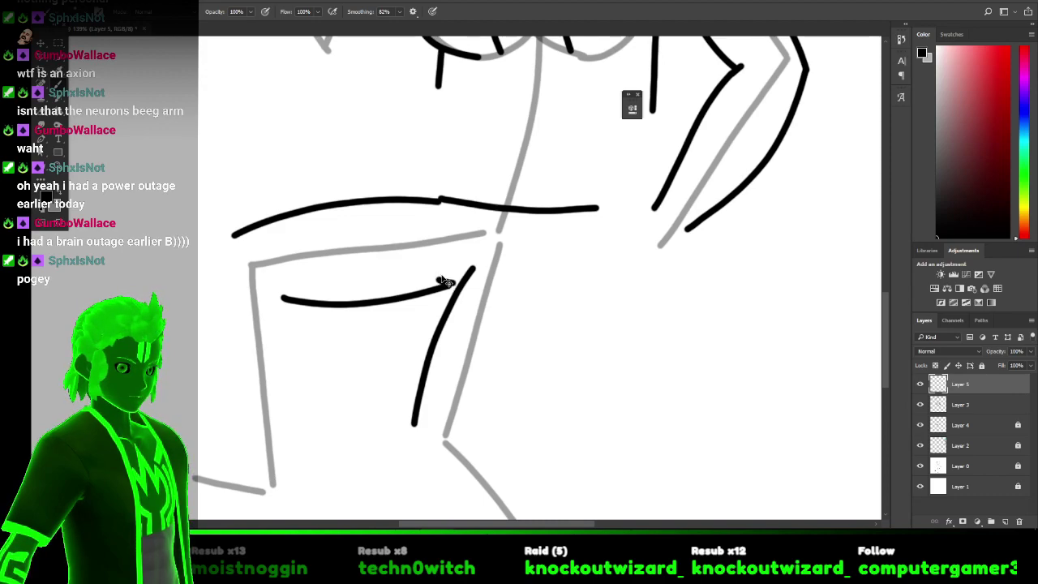
key(ctrl+z)
key(ctrl+z)
key(ctrl+z)
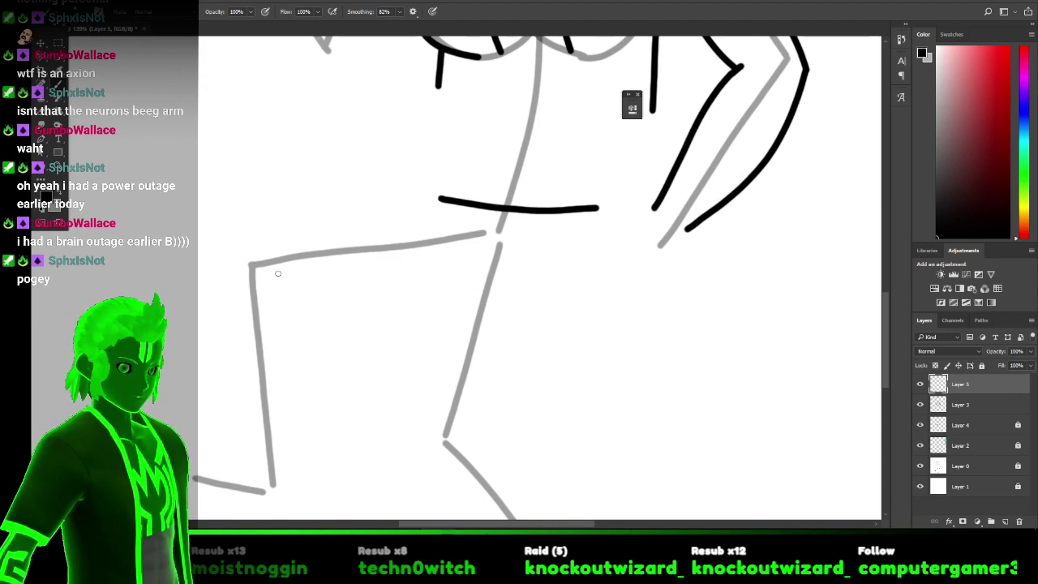
Try a lower top edge for the raised thigh and an S-shaped buttock and back-thigh curve from the waistline, and undo them.
mouse_move(250, 280)
mouse_down()
mouse_move(310, 240)
mouse_move(417, 209)
mouse_up()
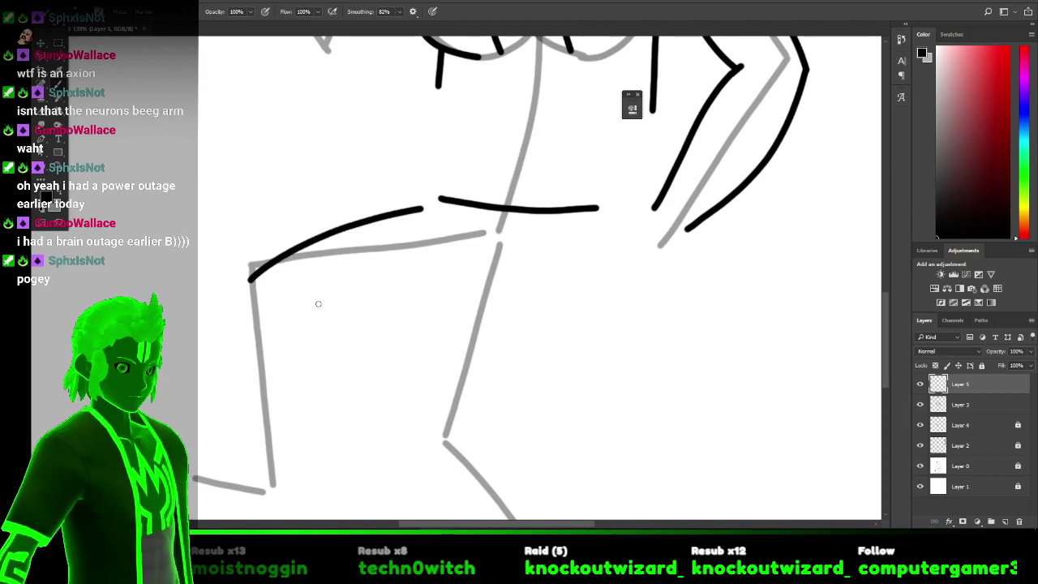
key(ctrl+z)
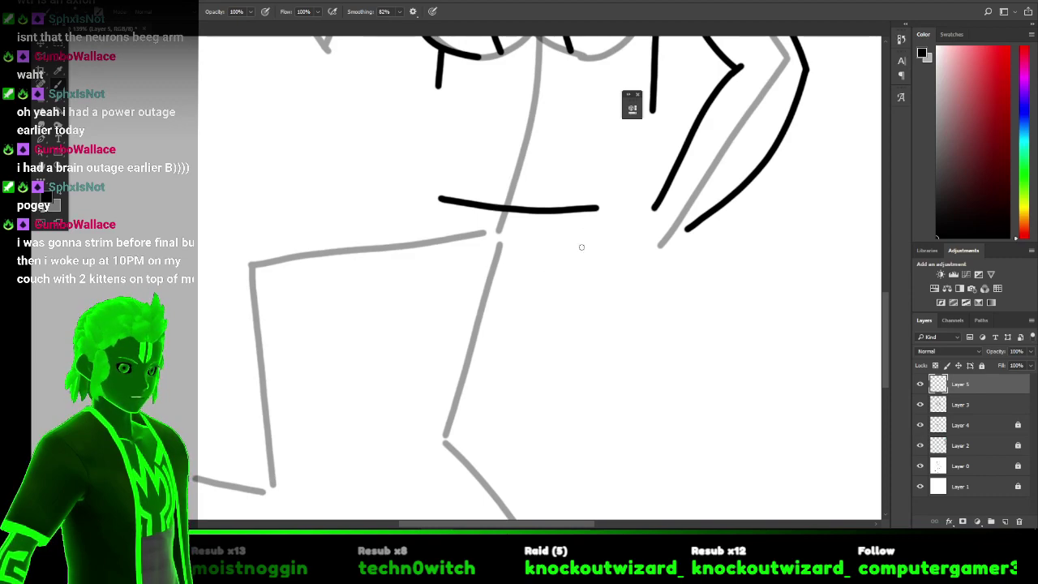
mouse_move(595, 208)
mouse_down()
mouse_move(600, 279)
mouse_move(531, 363)
mouse_up()
drag(513, 401, 506, 416)
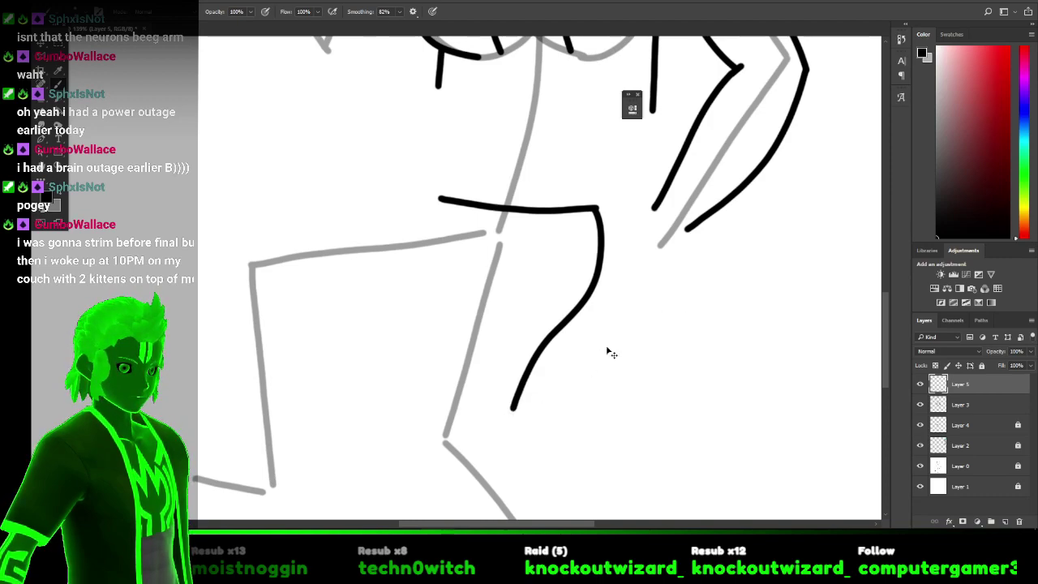
key(ctrl+z)
mouse_move(593, 208)
mouse_down()
mouse_move(608, 303)
mouse_move(550, 357)
mouse_move(535, 388)
mouse_up()
drag(518, 425, 513, 441)
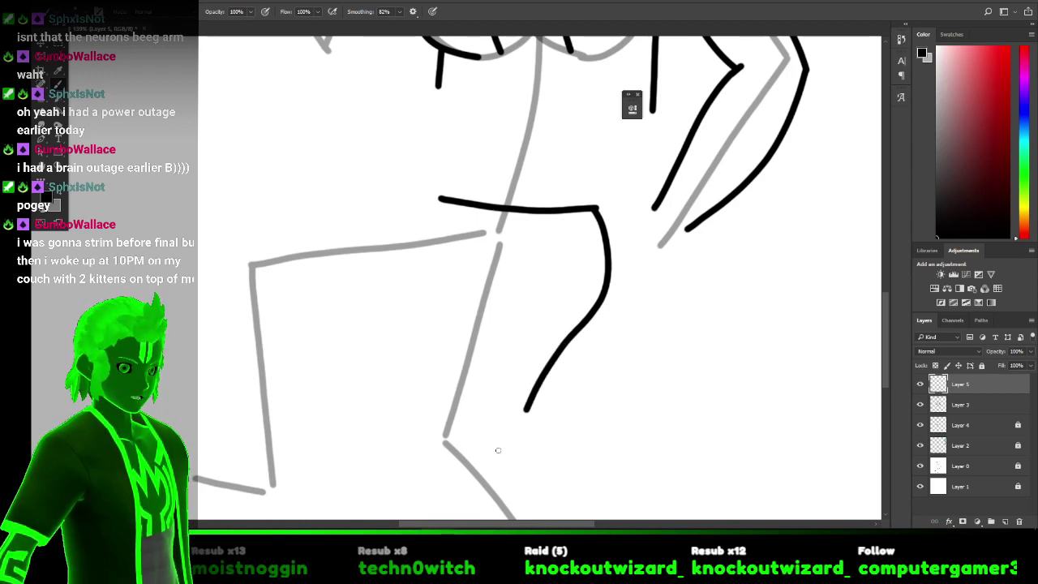
key(ctrl+z)
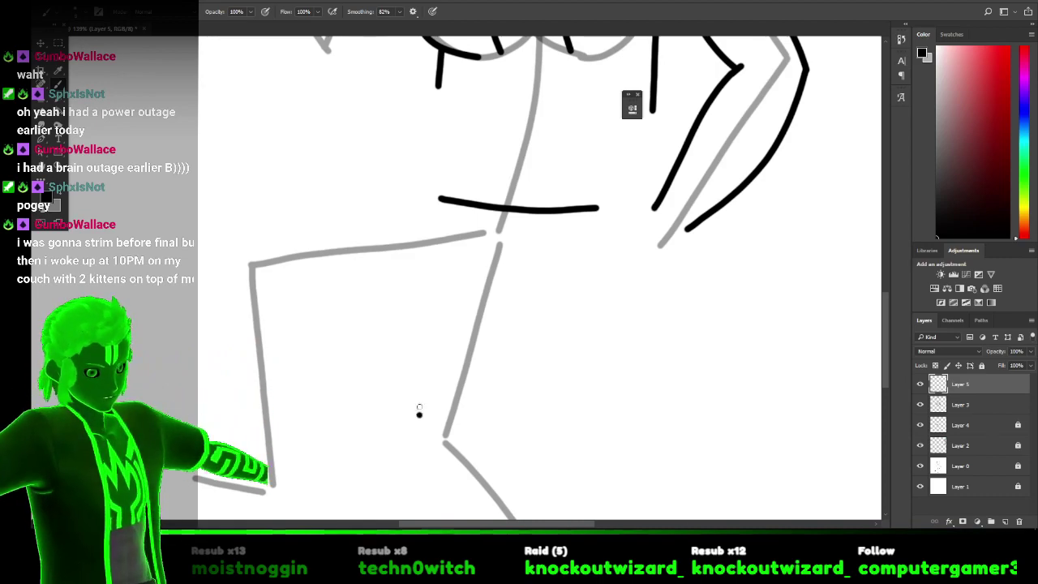
Try the standing thigh's front edge with a short knee mark, and undo both together with the waistline.
drag(419, 415, 457, 258)
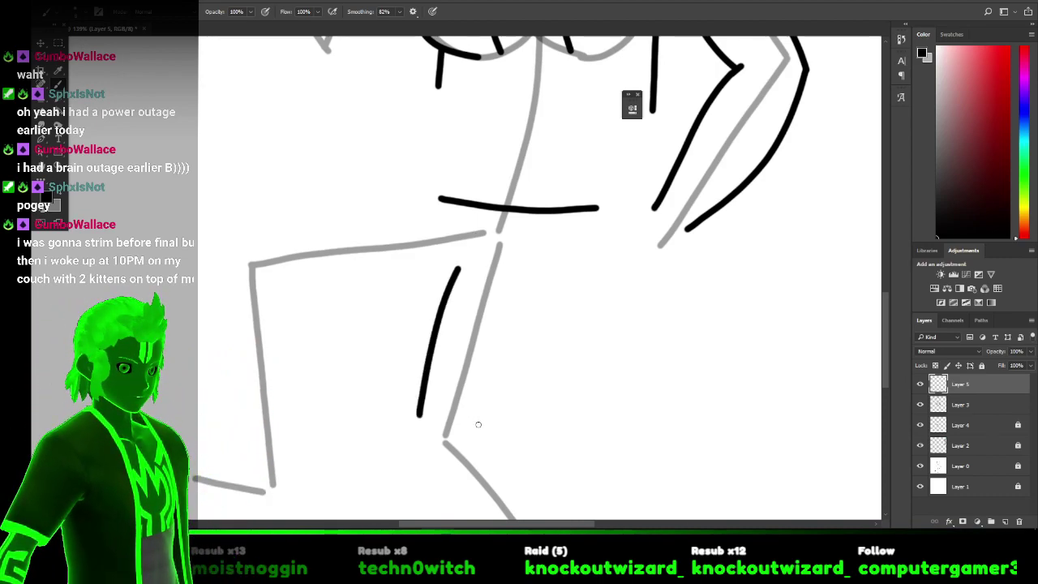
drag(432, 460, 420, 428)
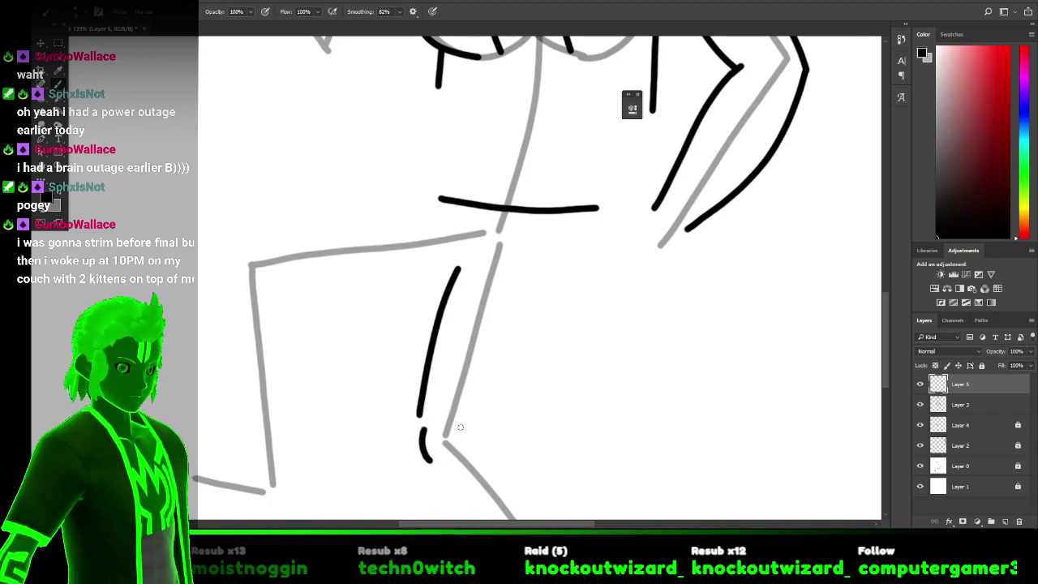
key(ctrl+z)
key(ctrl+z)
key(ctrl+z)
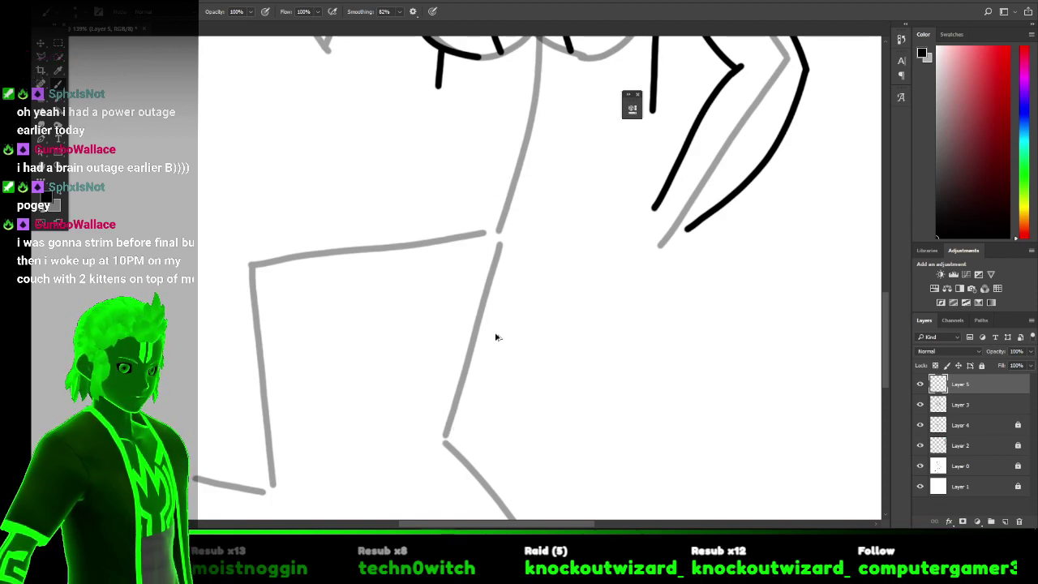
Try two short guide strokes on either side of the stick figure's hip joint, and undo them.
mouse_move(484, 187)
mouse_down()
mouse_move(430, 199)
mouse_move(447, 261)
mouse_move(501, 235)
mouse_up()
mouse_move(562, 199)
mouse_down()
mouse_move(517, 220)
mouse_move(531, 273)
mouse_move(498, 224)
mouse_move(531, 274)
mouse_up()
key(ctrl+z)
key(ctrl+z)
key(ctrl+z)
key(ctrl+z)
key(ctrl+z)
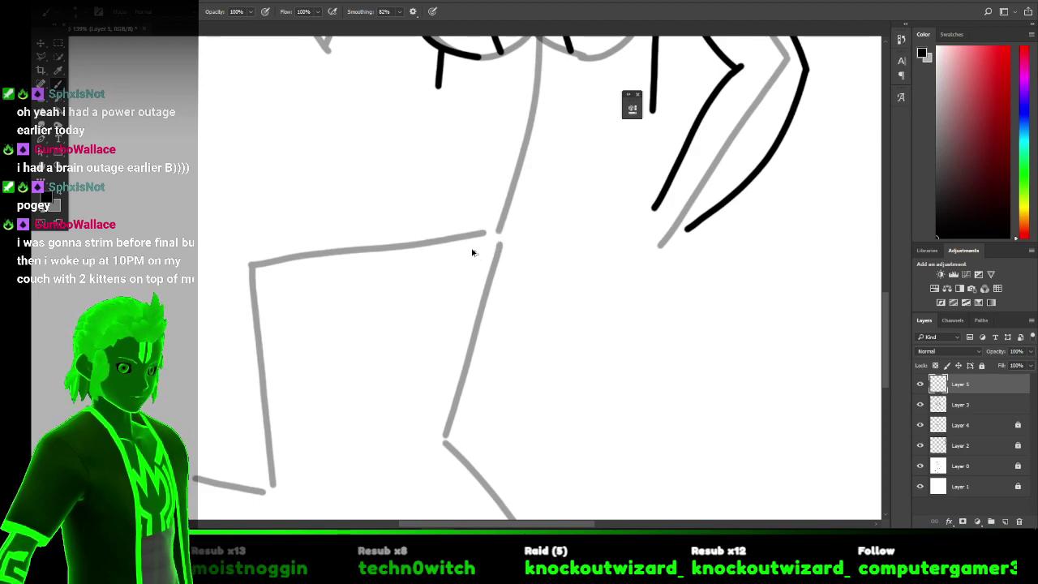
Try two overlapping circles over the hip joint as construction guides, and undo them.
mouse_move(461, 262)
mouse_down()
mouse_move(414, 244)
mouse_move(427, 203)
mouse_move(487, 194)
mouse_move(507, 231)
mouse_move(496, 266)
mouse_move(469, 284)
mouse_move(416, 261)
mouse_move(415, 216)
mouse_move(460, 191)
mouse_move(506, 210)
mouse_move(502, 253)
mouse_move(450, 290)
mouse_move(480, 273)
mouse_move(474, 226)
mouse_move(519, 206)
mouse_move(556, 234)
mouse_move(563, 274)
mouse_move(517, 292)
mouse_up()
key(ctrl+z)
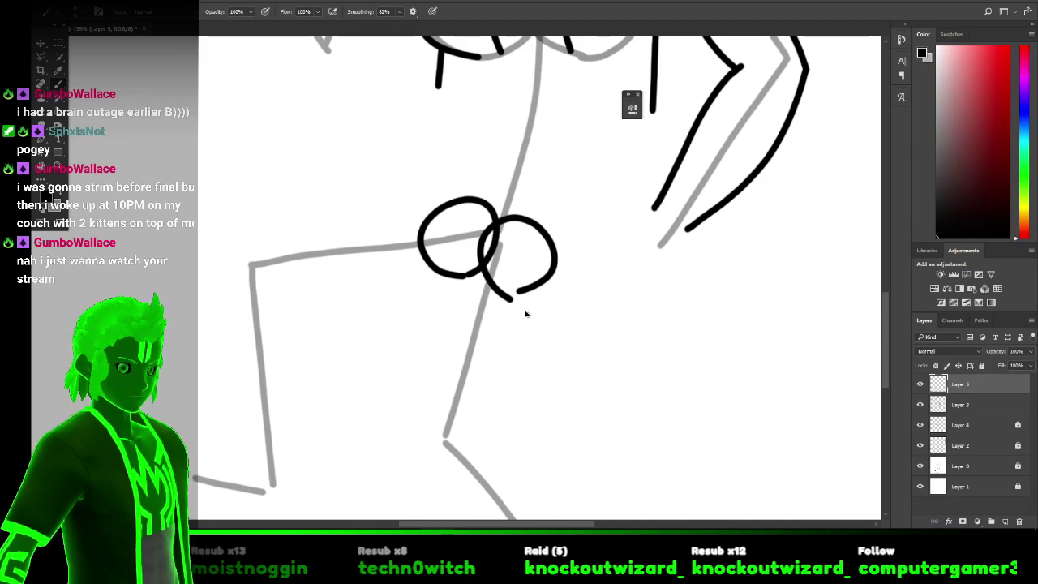
key(ctrl+z)
key(ctrl+z)
key(ctrl+z)
key(ctrl+z)
Try a short curve behind the hip and a back-thigh line running down from it, and undo them.
drag(543, 288, 580, 232)
drag(544, 293, 520, 357)
key(ctrl+z)
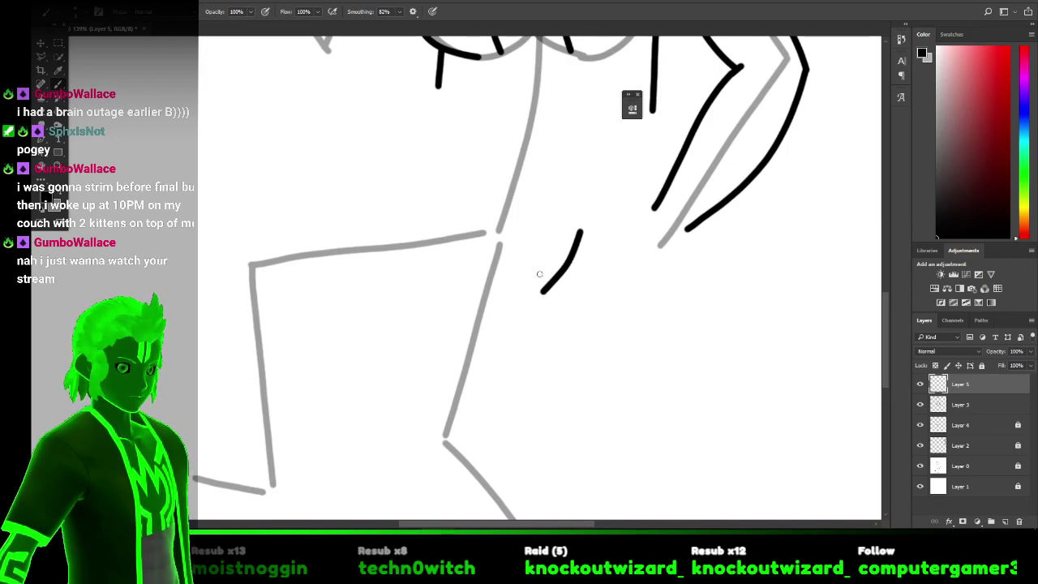
drag(542, 281, 508, 390)
key(ctrl+z)
key(ctrl+z)
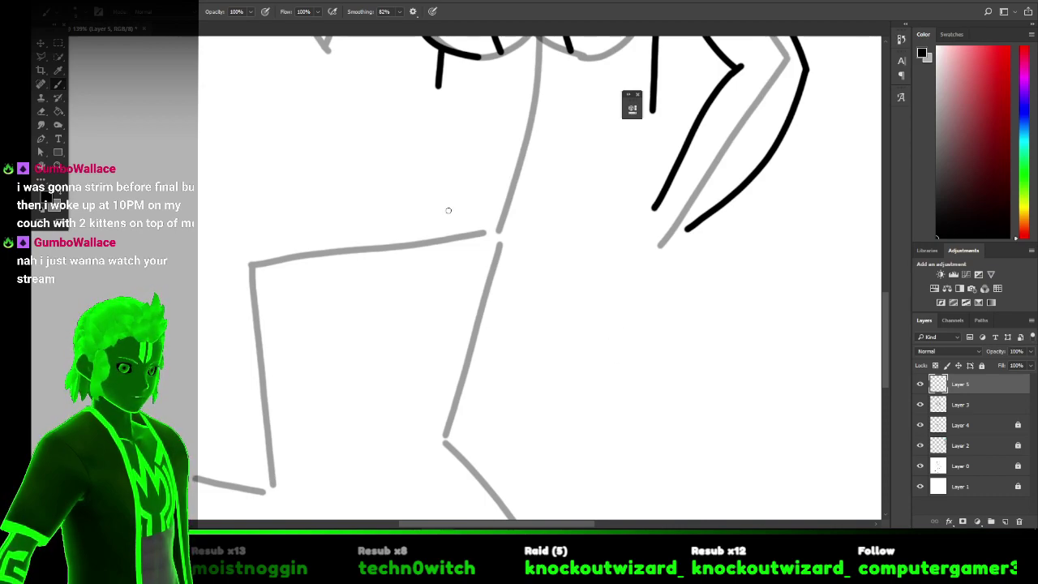
Draw a shallow waistline curve across the hips and the raised thigh's top edge arching above the grey thigh guide.
mouse_move(439, 192)
mouse_down()
mouse_move(546, 211)
mouse_move(610, 209)
mouse_up()
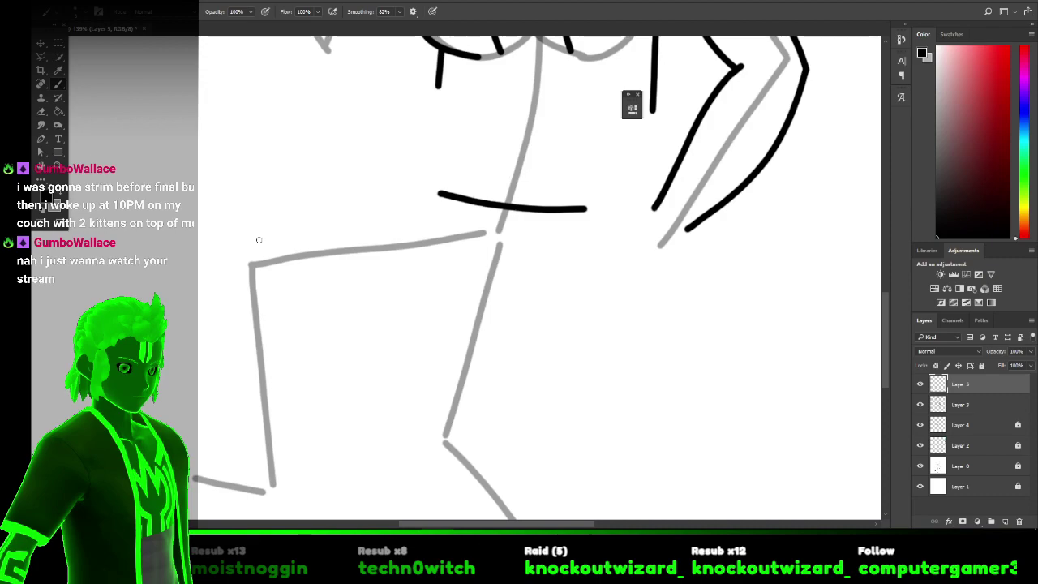
mouse_move(274, 238)
mouse_down()
mouse_move(380, 203)
mouse_move(459, 199)
mouse_up()
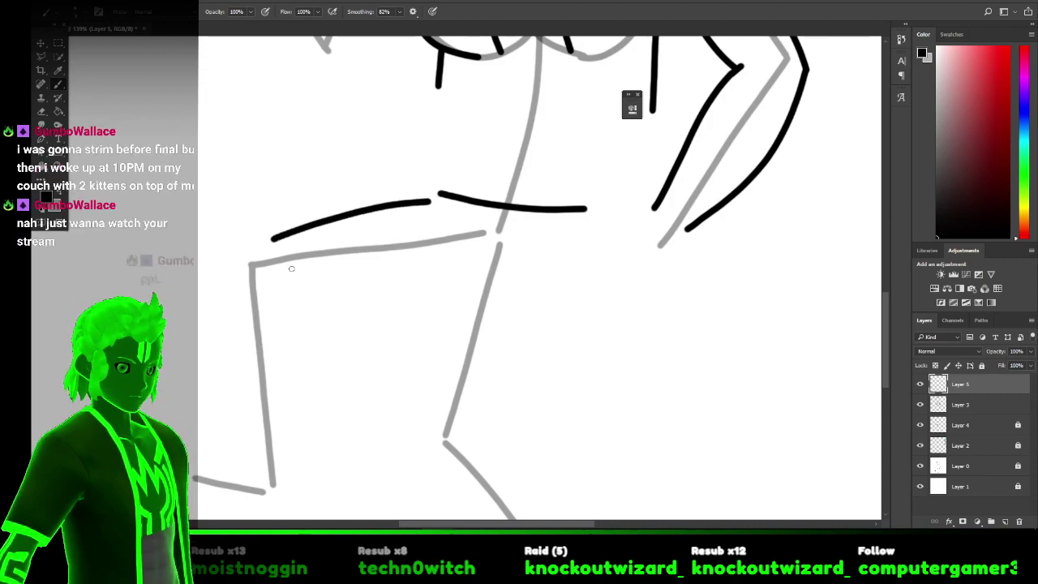
Draw the underside of the raised thigh as a slightly curved line below the grey thigh guide.
mouse_move(299, 296)
mouse_down()
mouse_move(471, 279)
mouse_move(445, 273)
mouse_up()
key(ctrl+z)
mouse_move(306, 300)
mouse_down()
mouse_move(465, 263)
mouse_move(439, 275)
mouse_up()
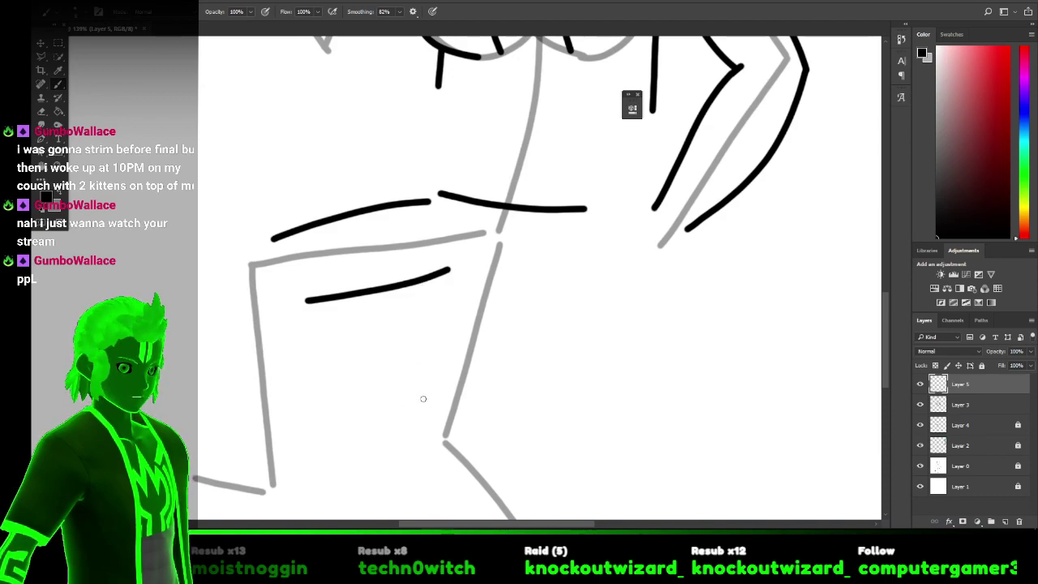
Try a front-thigh line for the rear leg and shin and calf lines for the raised leg.
mouse_move(422, 401)
mouse_down()
mouse_move(452, 279)
mouse_move(478, 228)
mouse_up()
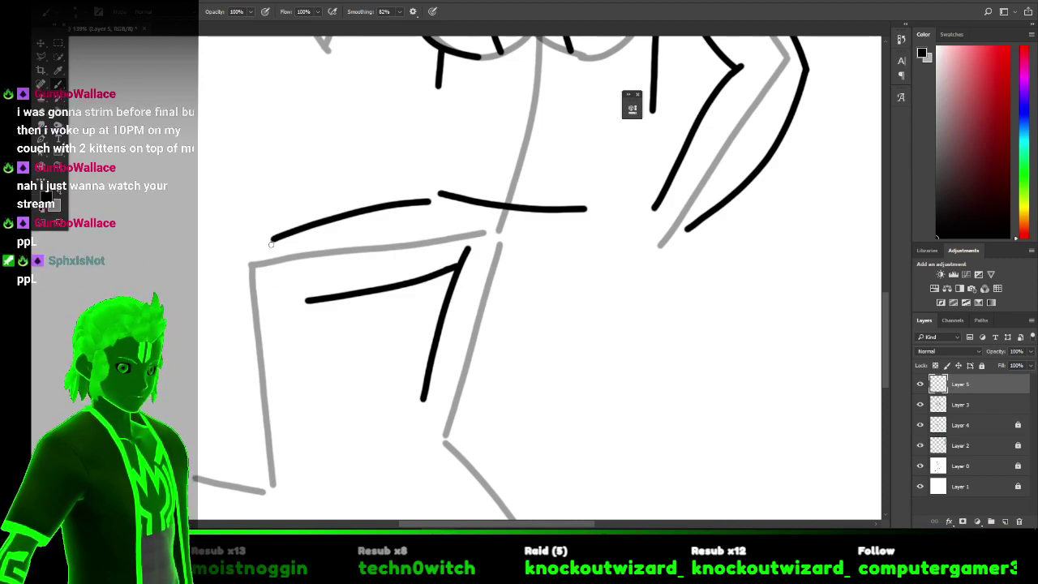
mouse_move(272, 240)
mouse_down()
mouse_move(257, 257)
mouse_move(252, 316)
mouse_move(289, 448)
mouse_up()
mouse_move(319, 301)
mouse_down()
mouse_move(323, 372)
mouse_move(331, 307)
mouse_move(336, 324)
mouse_move(338, 430)
mouse_up()
key(ctrl+z)
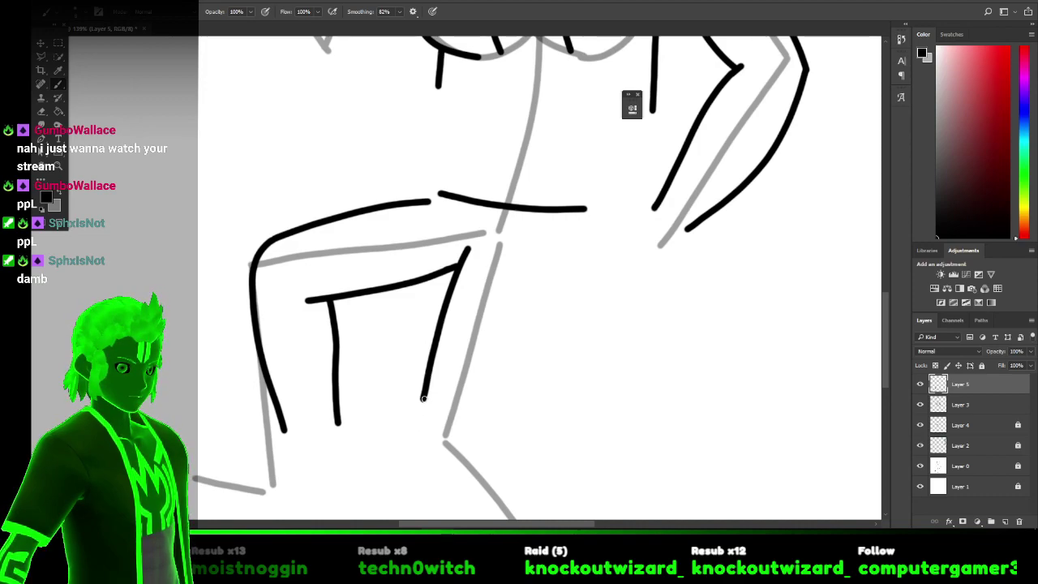
Try a rear lower-leg line angling back from the knee, undo it, and redraw the raised leg's calf line with a bulge.
mouse_move(421, 411)
mouse_down()
mouse_move(458, 455)
mouse_move(523, 492)
mouse_up()
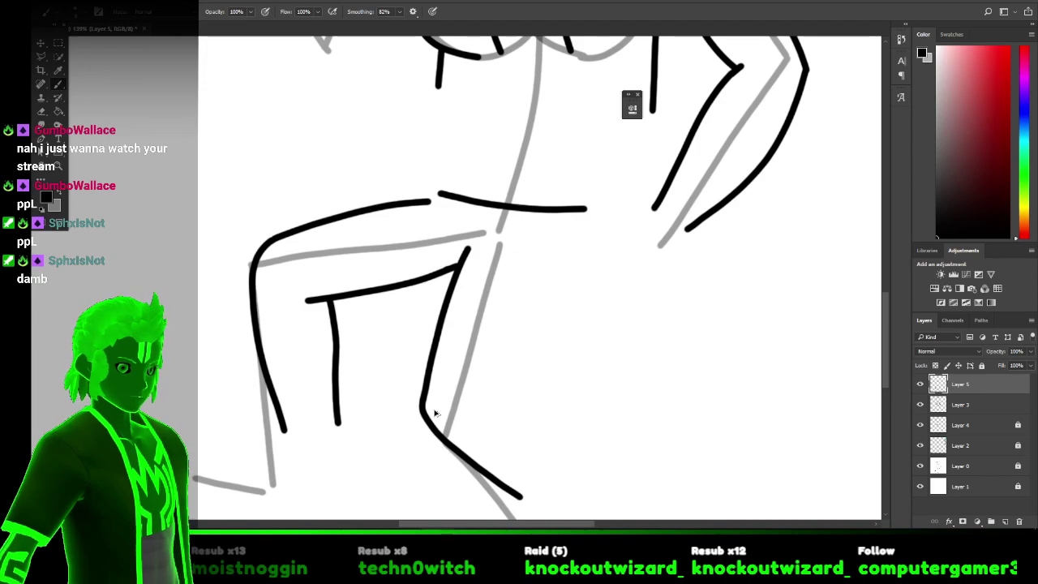
key(ctrl+z)
key(ctrl+z)
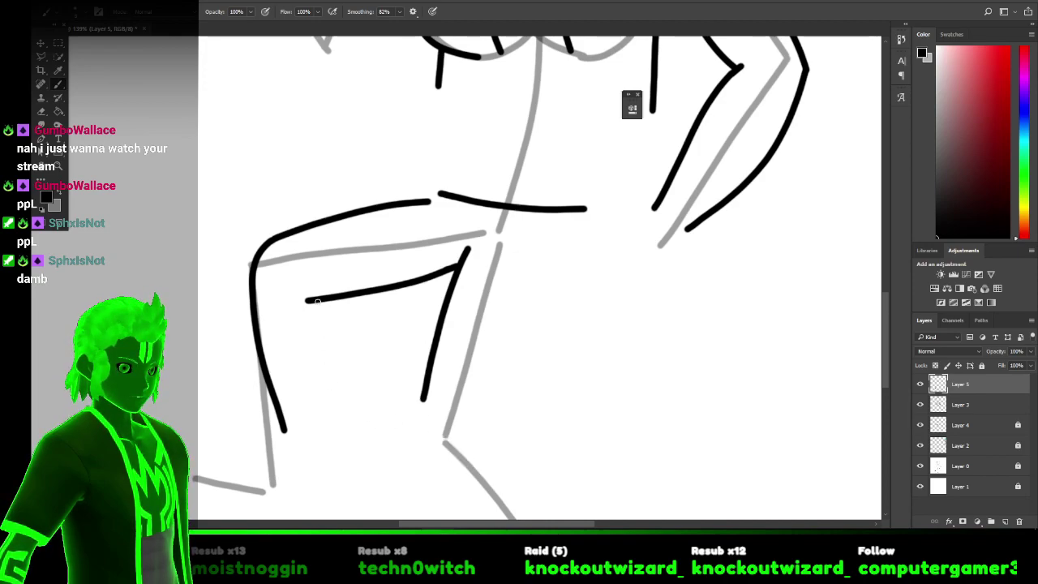
drag(326, 318, 328, 452)
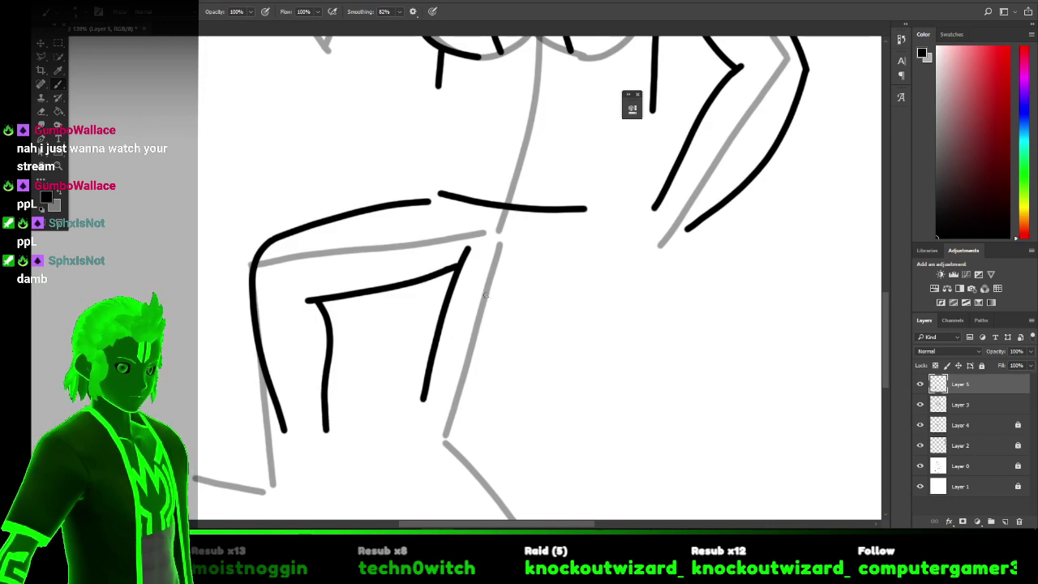
Try a short stroke joining the raised thigh to the waistline and a curved back-thigh line for the rear leg.
drag(426, 200, 452, 191)
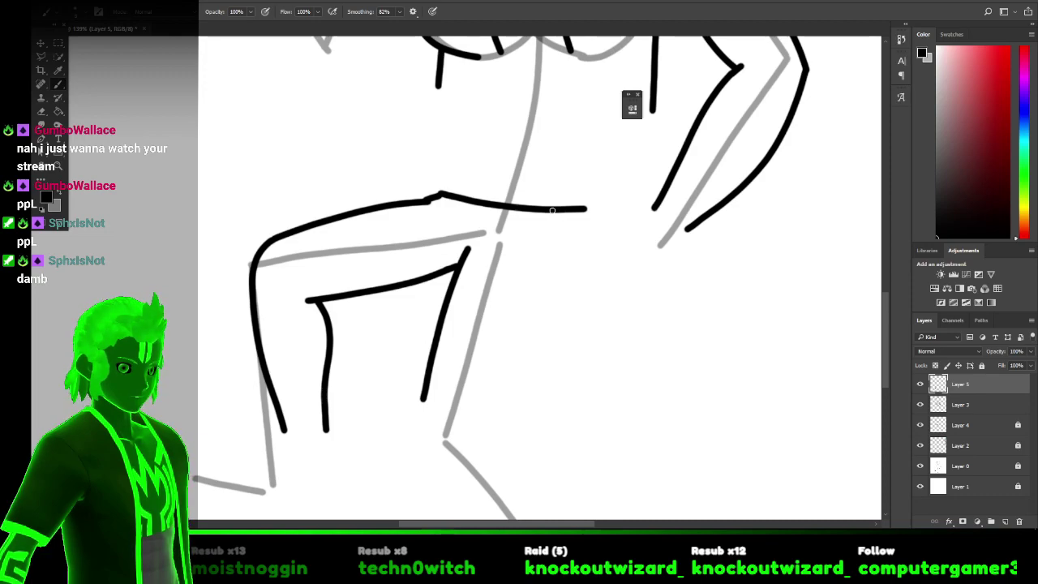
mouse_move(552, 211)
mouse_down()
mouse_move(557, 291)
mouse_move(545, 322)
mouse_up()
key(ctrl+z)
mouse_move(482, 409)
mouse_down()
mouse_move(539, 315)
mouse_move(551, 212)
mouse_up()
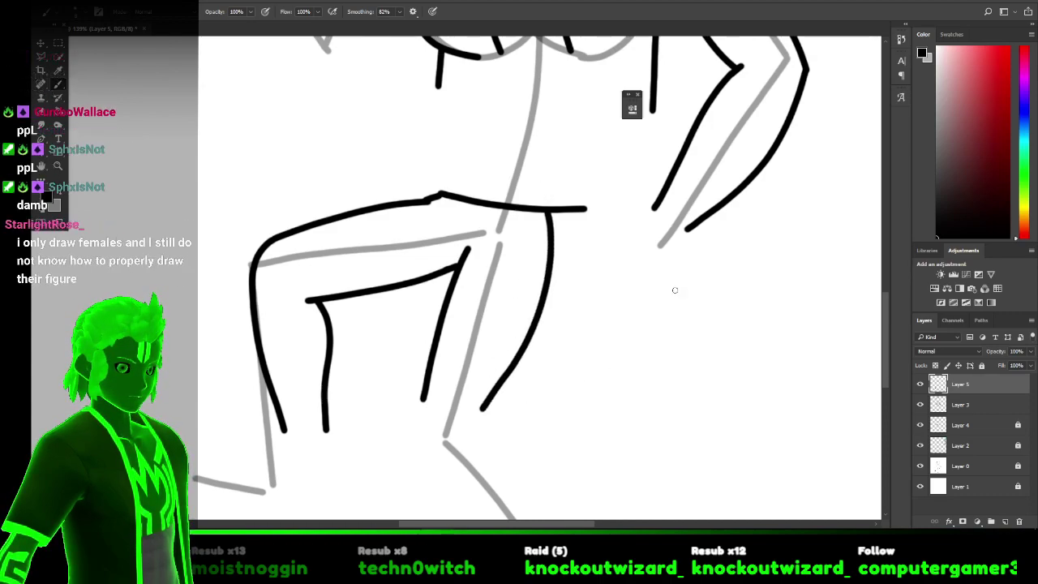
Undo the lower-leg, rear-thigh and waist-joining strokes, back to the raised thigh's top and underside lines.
drag(882, 330, 883, 356)
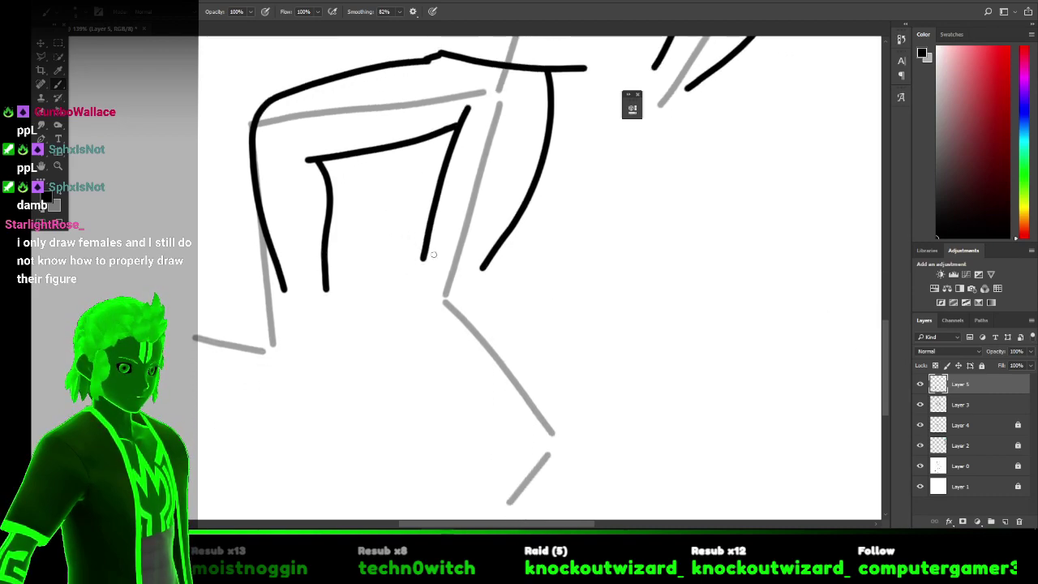
key(ctrl+z)
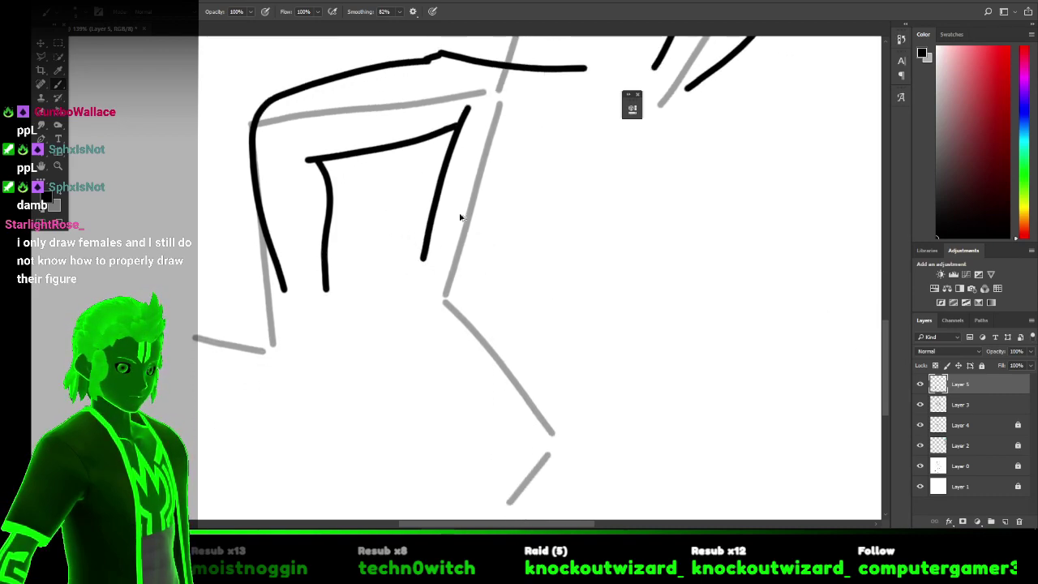
key(ctrl+z)
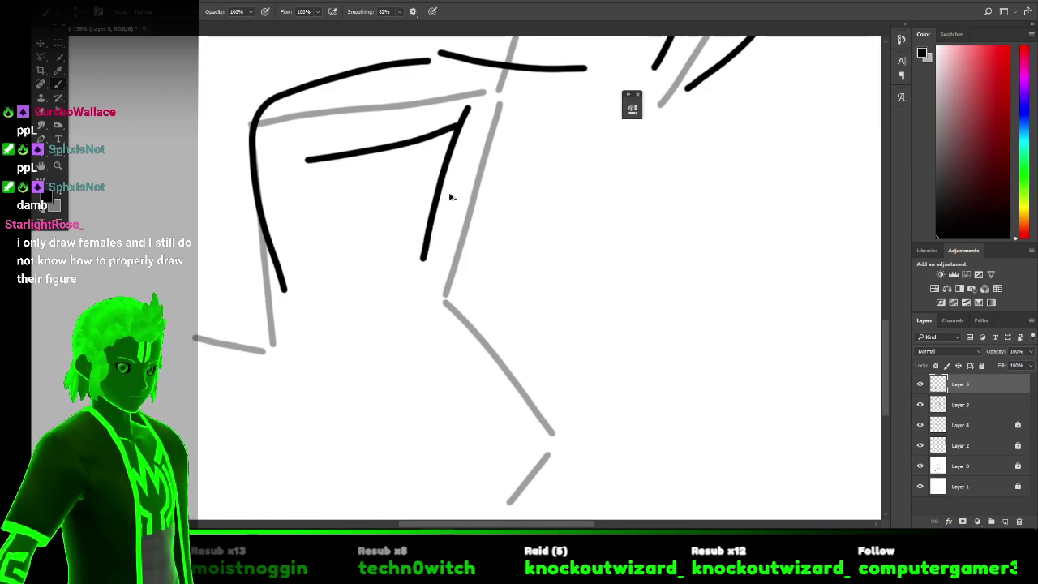
key(ctrl+z)
key(ctrl+z)
key(ctrl+z)
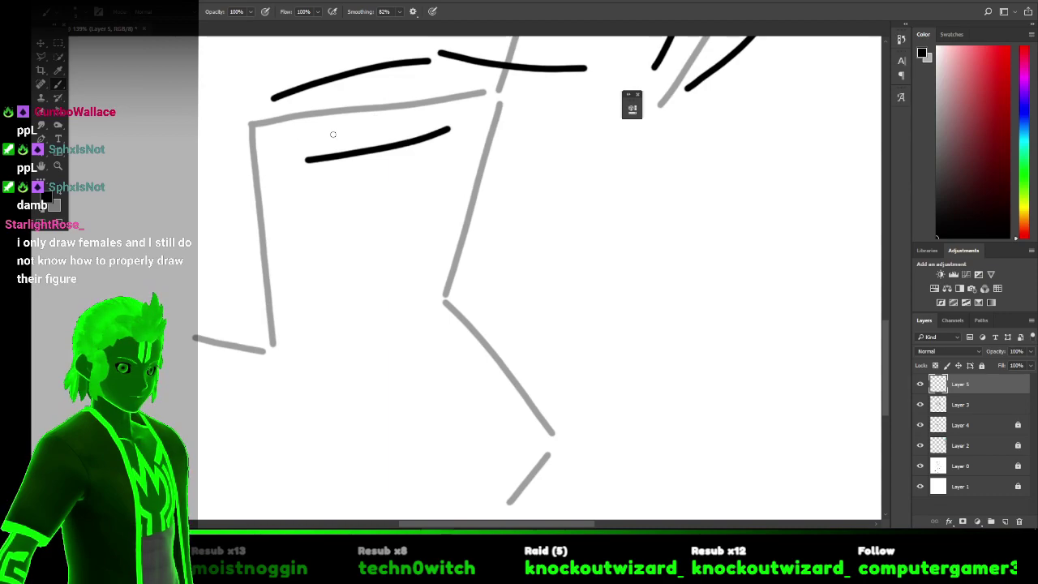
Draw the raised leg's shin curving down from the knee and a calf line dropping from the thigh's underside.
mouse_move(274, 96)
mouse_down()
mouse_move(260, 123)
mouse_move(301, 283)
mouse_up()
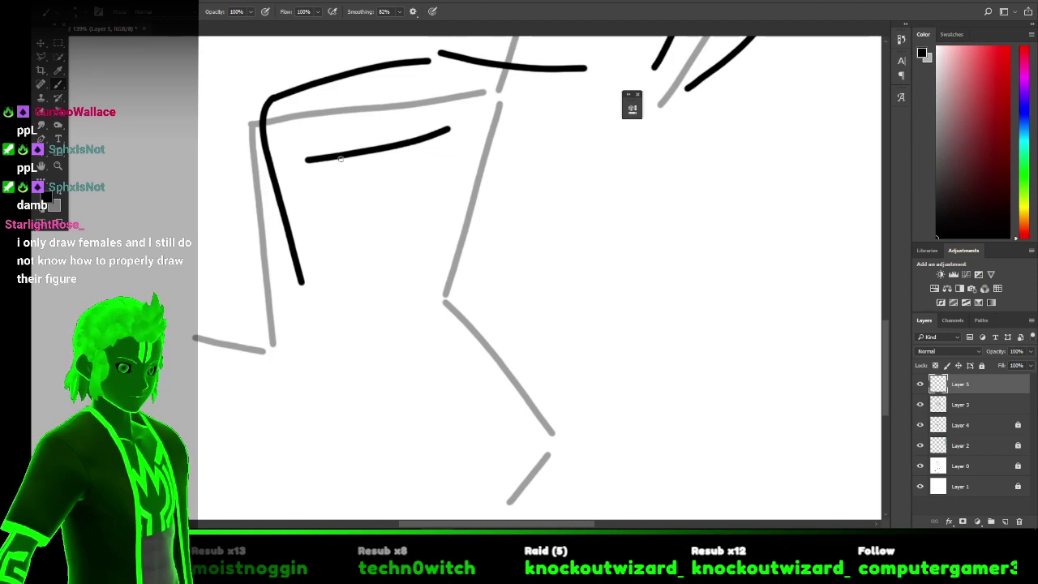
drag(342, 172, 349, 299)
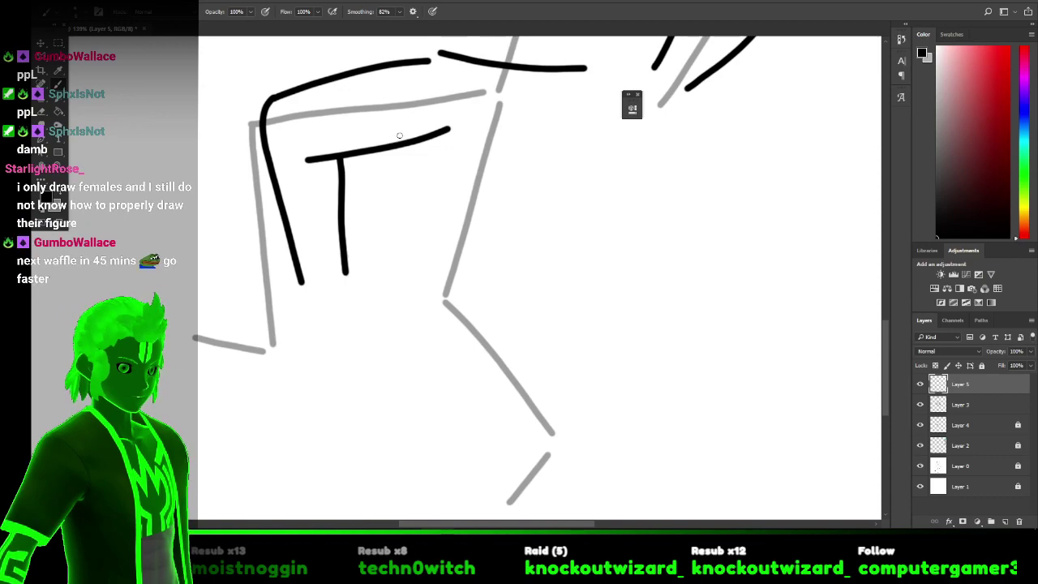
key(ctrl+z)
key(ctrl+z)
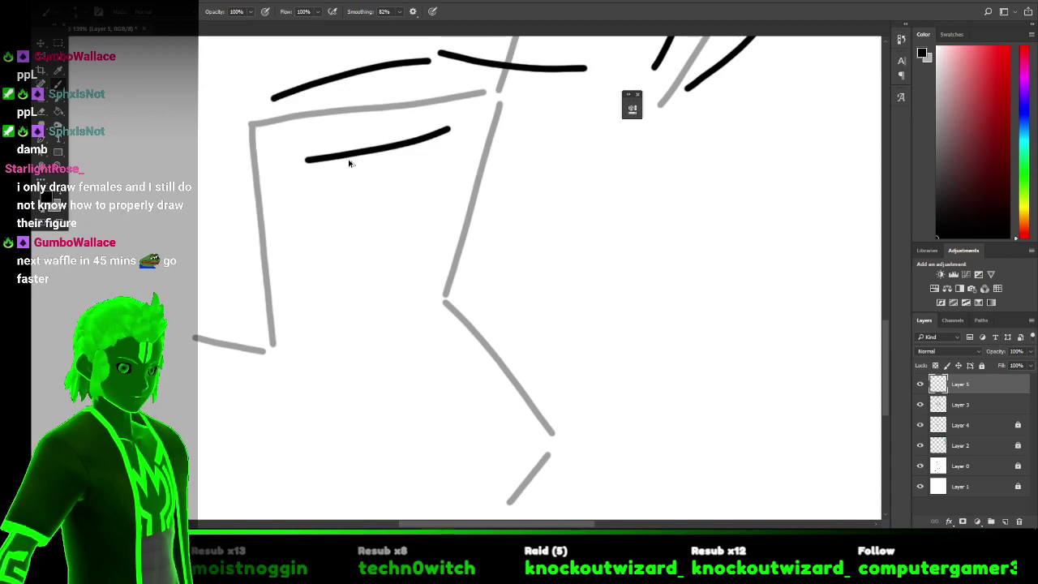
key(ctrl+shift+z)
key(ctrl+shift+z)
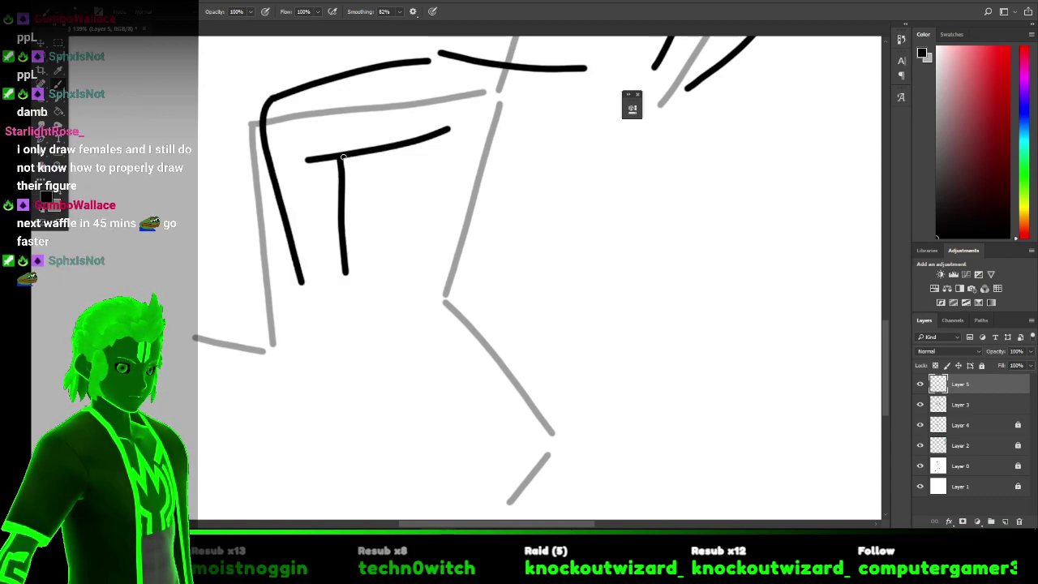
Erase the end of the raised thigh's underside line that overhangs the calf line, and return to the brush.
key(e)
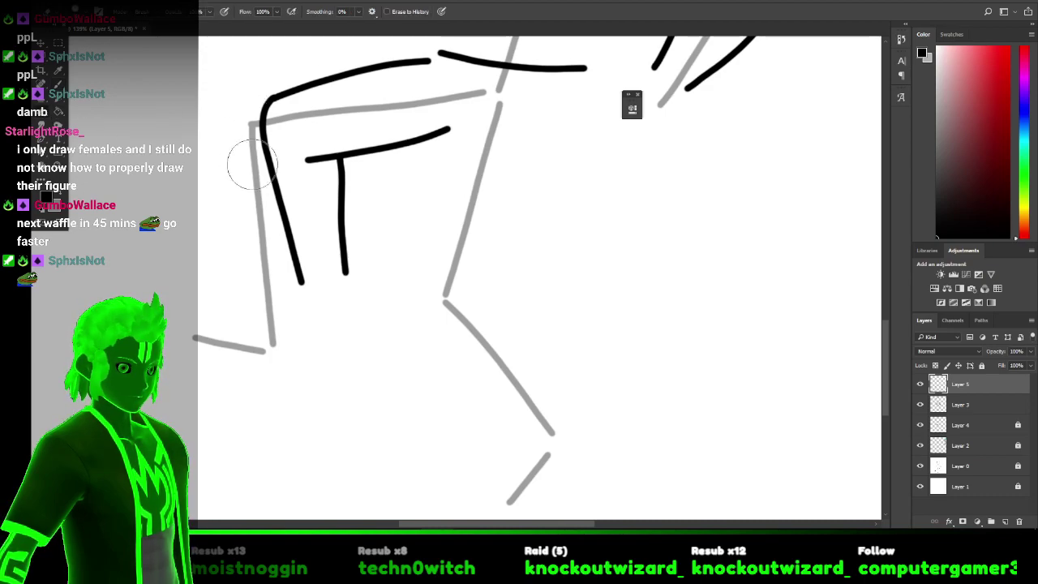
drag(297, 158, 301, 155)
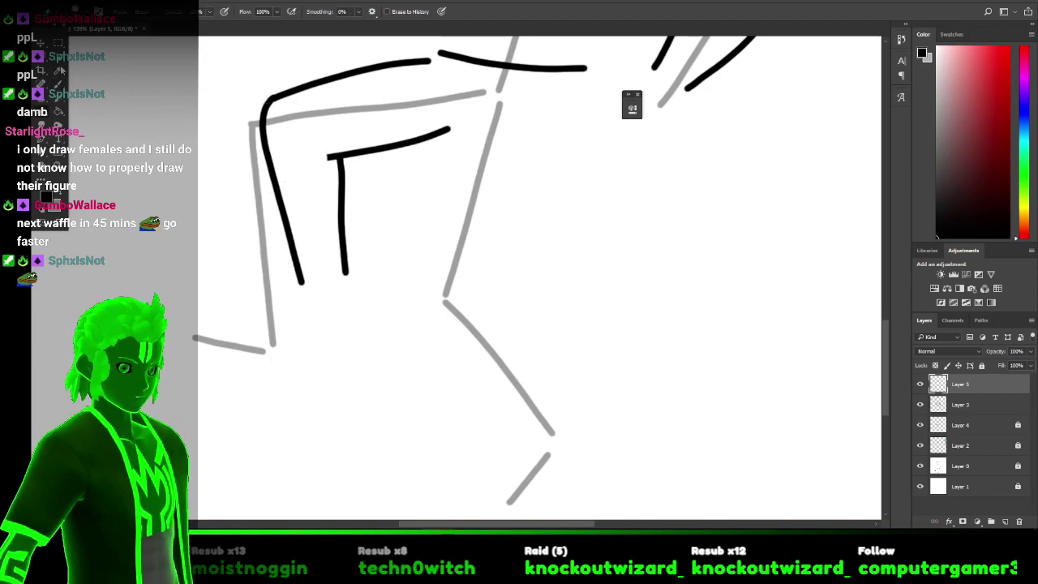
key(b)
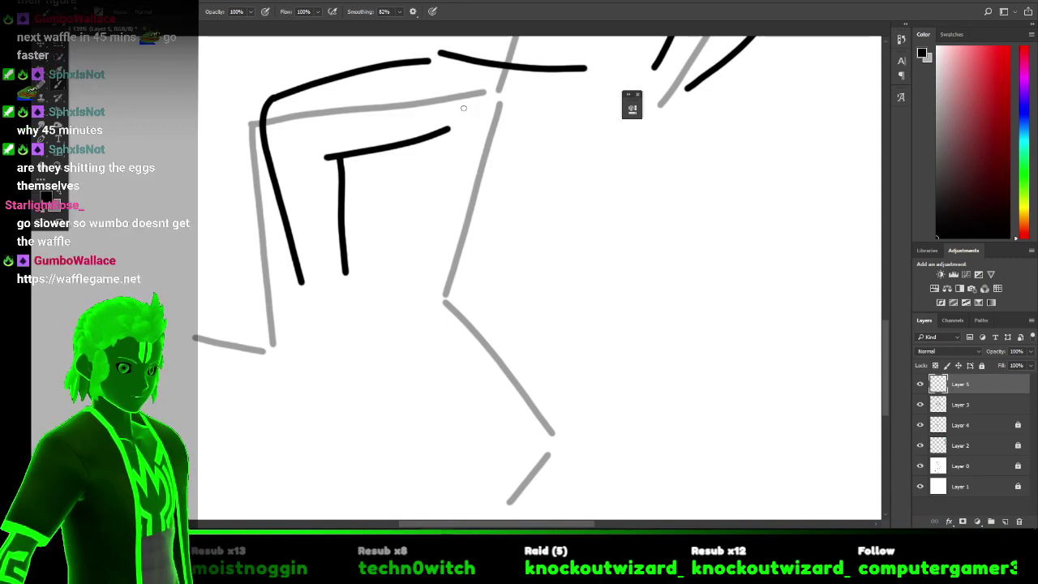
Try a small doodle at the inner end of the raised thigh's underside line, and undo it.
mouse_move(450, 100)
mouse_down()
mouse_move(474, 105)
mouse_move(460, 116)
mouse_up()
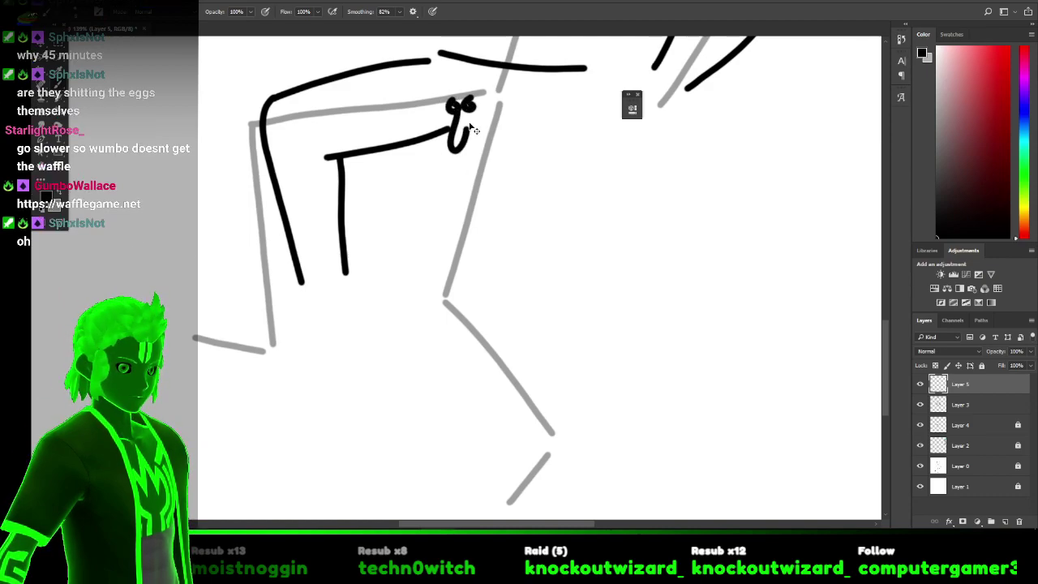
key(ctrl+z)
key(ctrl+z)
key(ctrl+z)
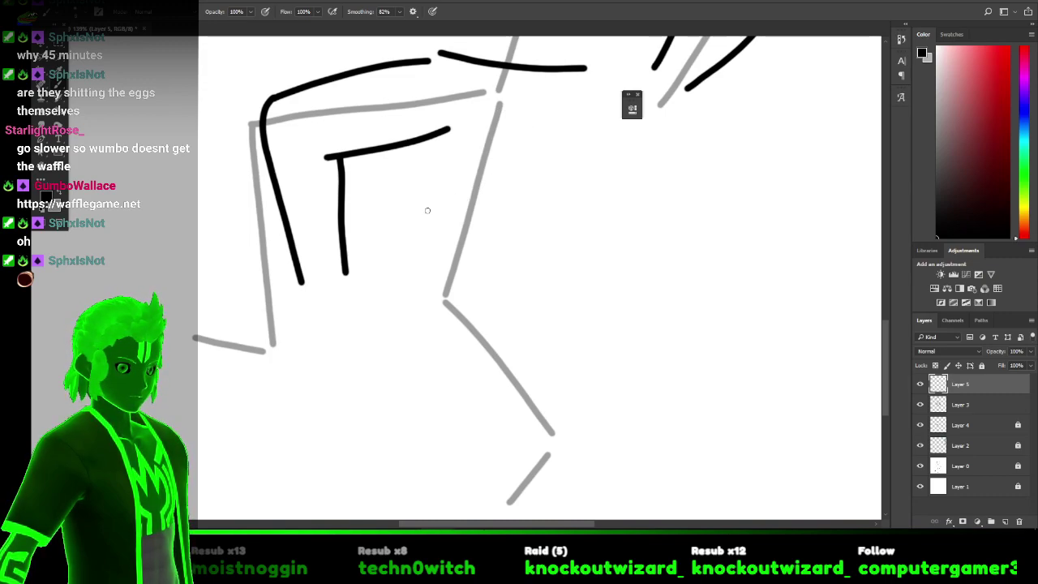
Draw the rear leg's front-thigh line curving from the crotch down toward the knee.
mouse_move(418, 246)
mouse_down()
mouse_move(449, 143)
mouse_move(492, 96)
mouse_up()
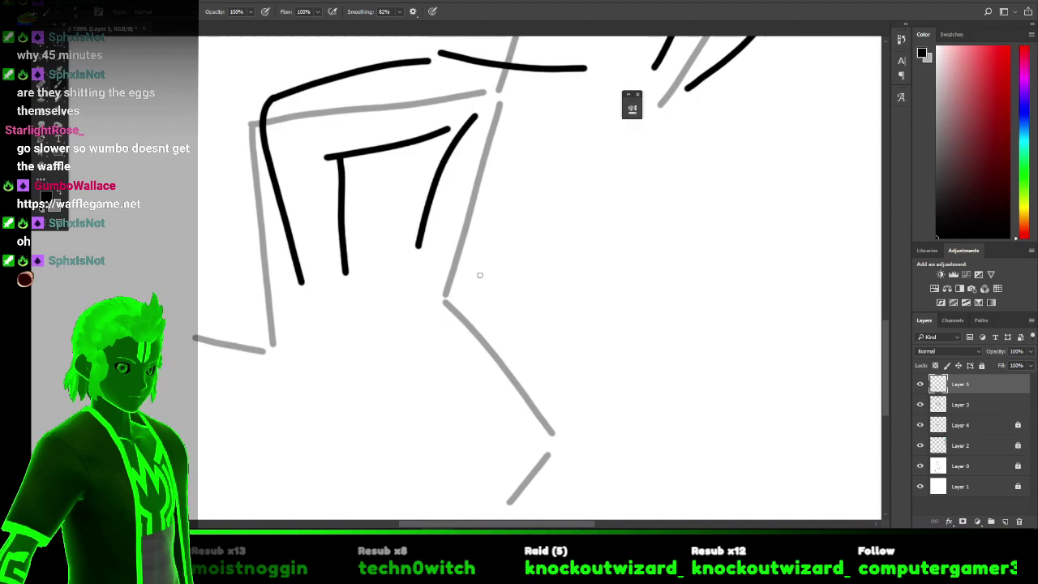
Try curved back-thigh outlines for the rear leg running down from the waistline, and undo them.
mouse_move(491, 268)
mouse_down()
mouse_move(540, 142)
mouse_move(562, 117)
mouse_move(556, 47)
mouse_up()
key(ctrl+z)
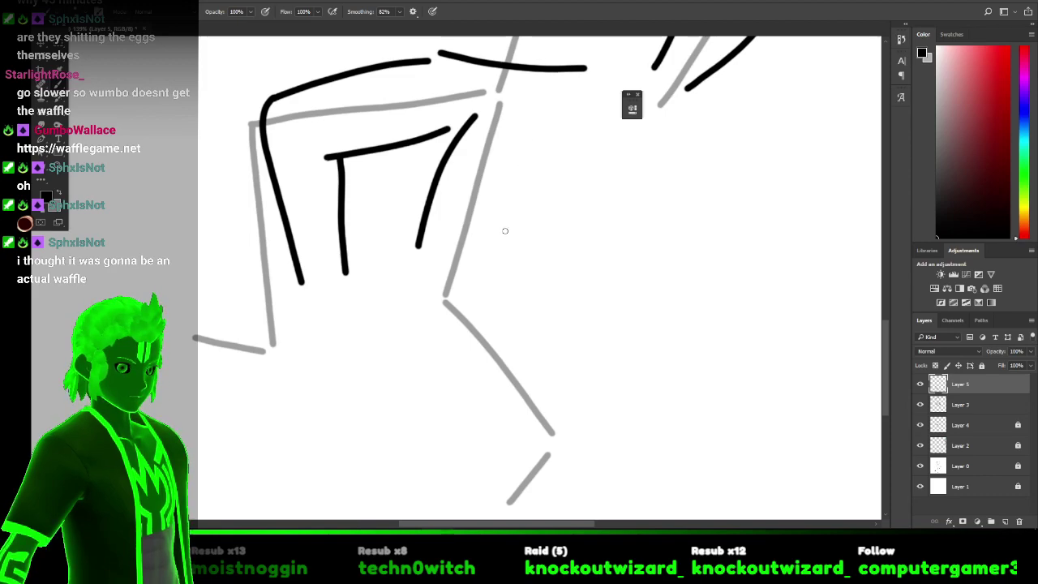
click(485, 267)
mouse_move(497, 253)
mouse_down()
mouse_move(526, 201)
mouse_move(549, 95)
mouse_move(564, 81)
mouse_move(545, 154)
mouse_up()
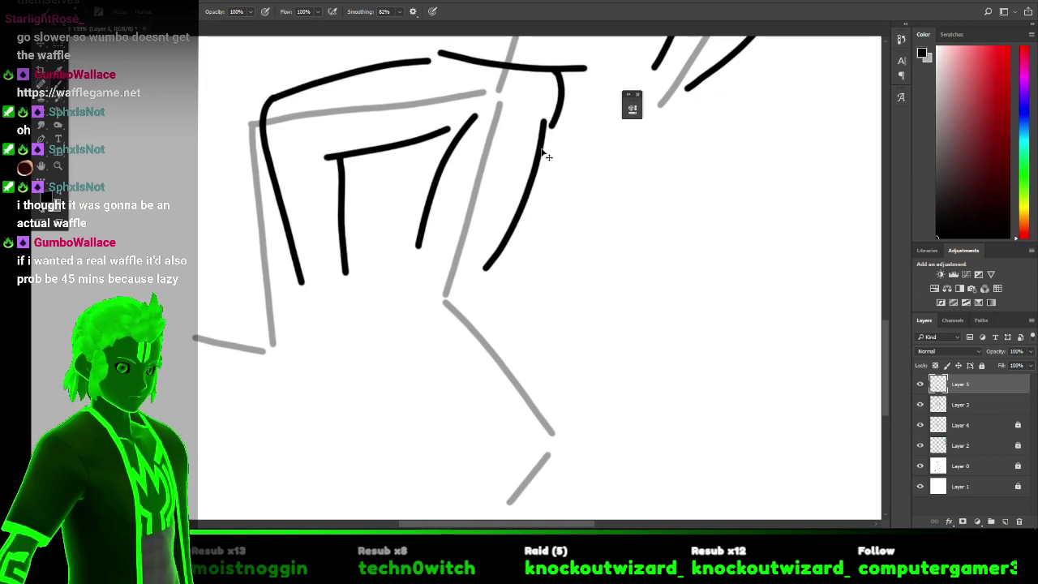
key(ctrl+z)
key(ctrl+z)
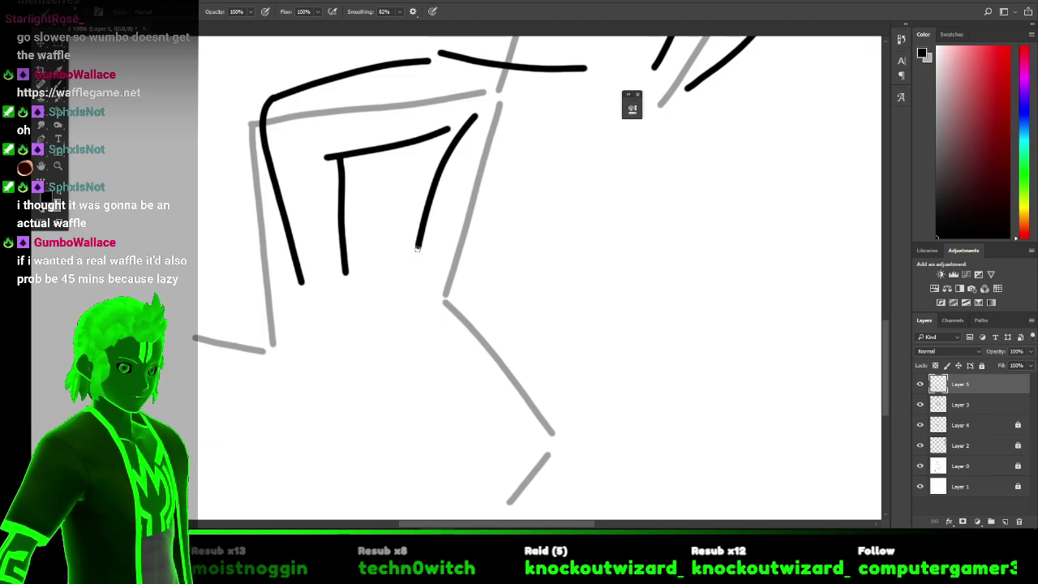
Draw the rear leg's shin line descending from the front of the knee, replacing a first version that angled back along the guide.
mouse_move(416, 246)
mouse_down()
mouse_move(460, 319)
mouse_move(535, 367)
mouse_up()
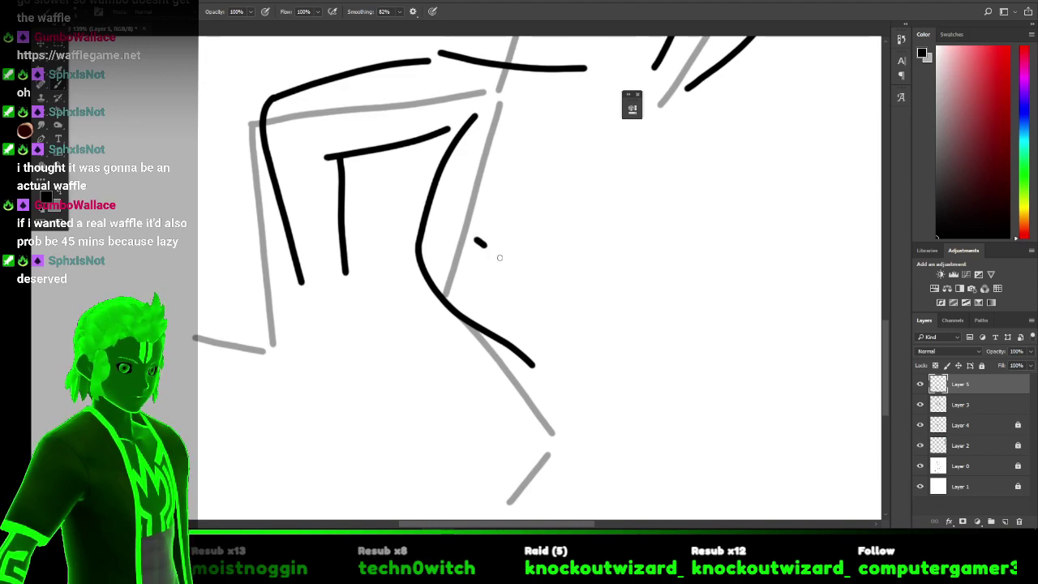
key(ctrl+z)
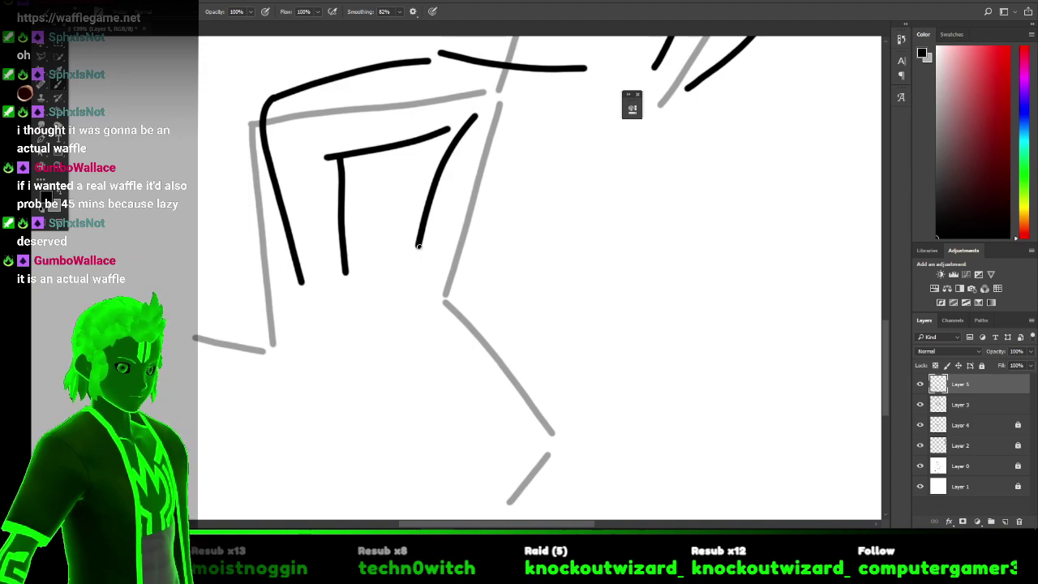
drag(418, 246, 450, 385)
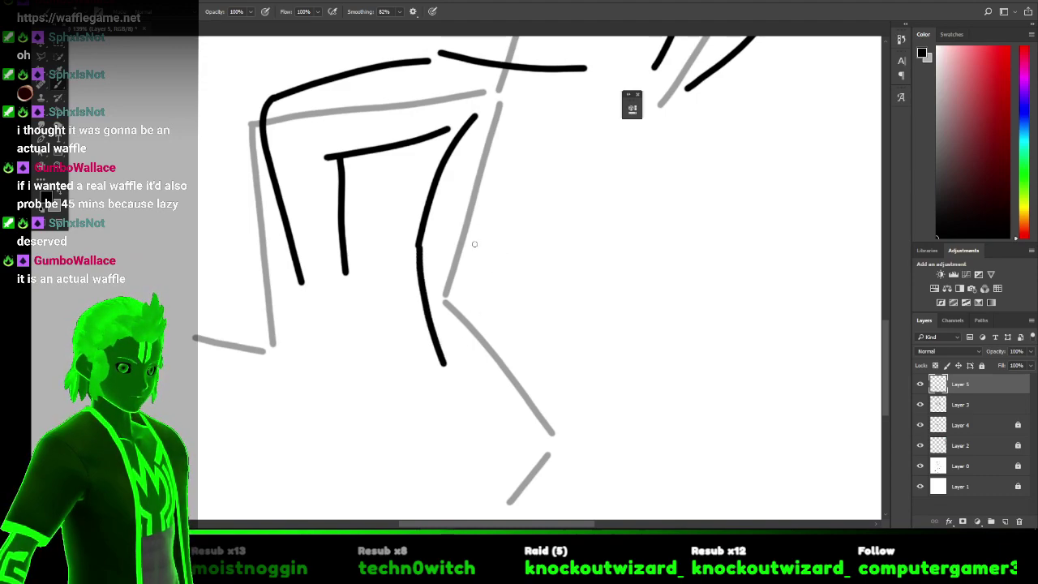
Draw the rear leg's back outline as a curve from the waistline to behind the knee, continued by a calf line.
mouse_move(475, 246)
mouse_down()
mouse_move(516, 212)
mouse_move(547, 152)
mouse_up()
key(ctrl+z)
drag(488, 244, 540, 147)
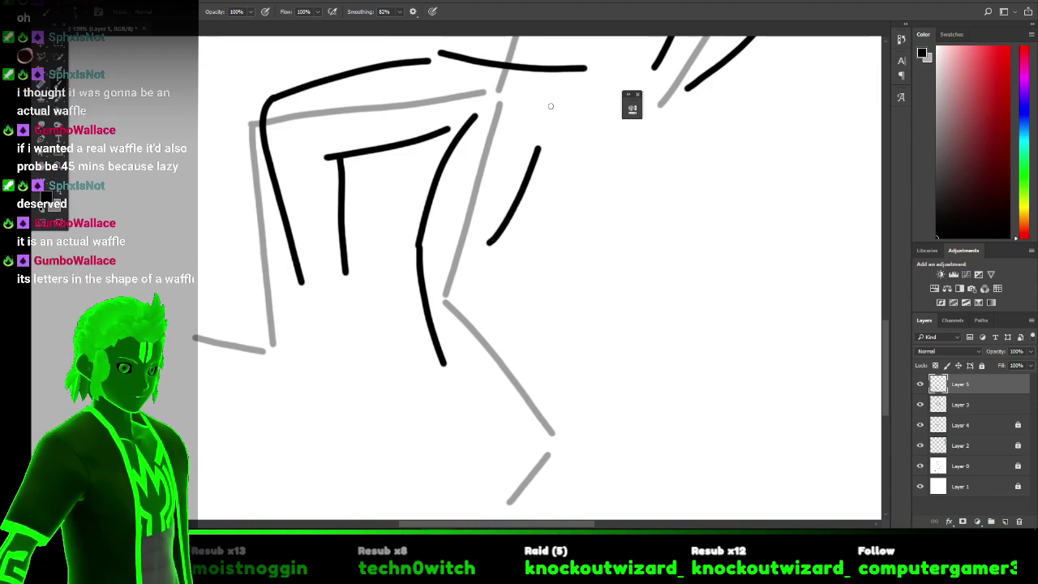
key(ctrl+z)
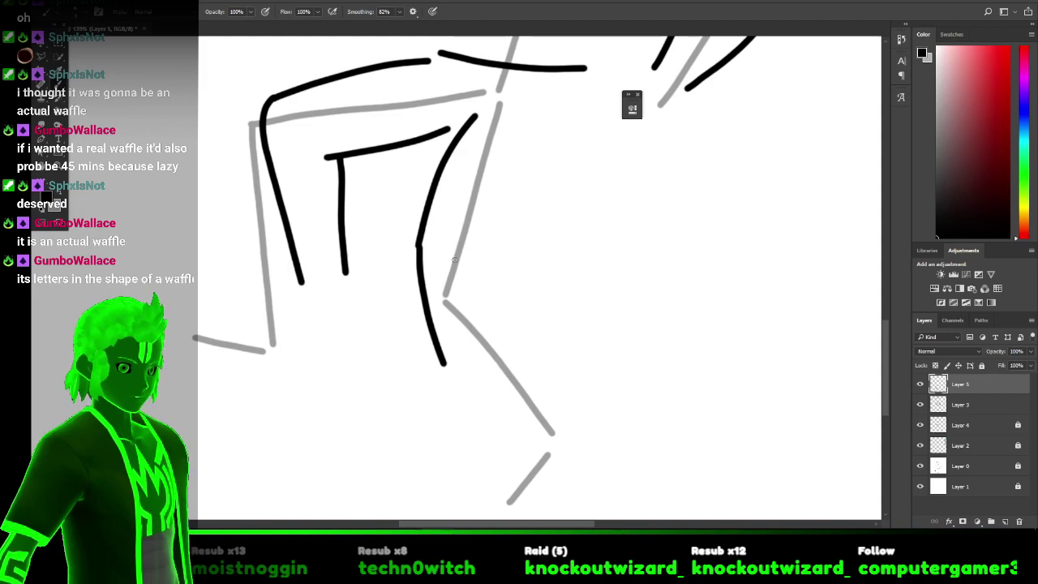
mouse_move(487, 242)
mouse_down()
mouse_move(544, 171)
mouse_move(567, 95)
mouse_move(563, 50)
mouse_up()
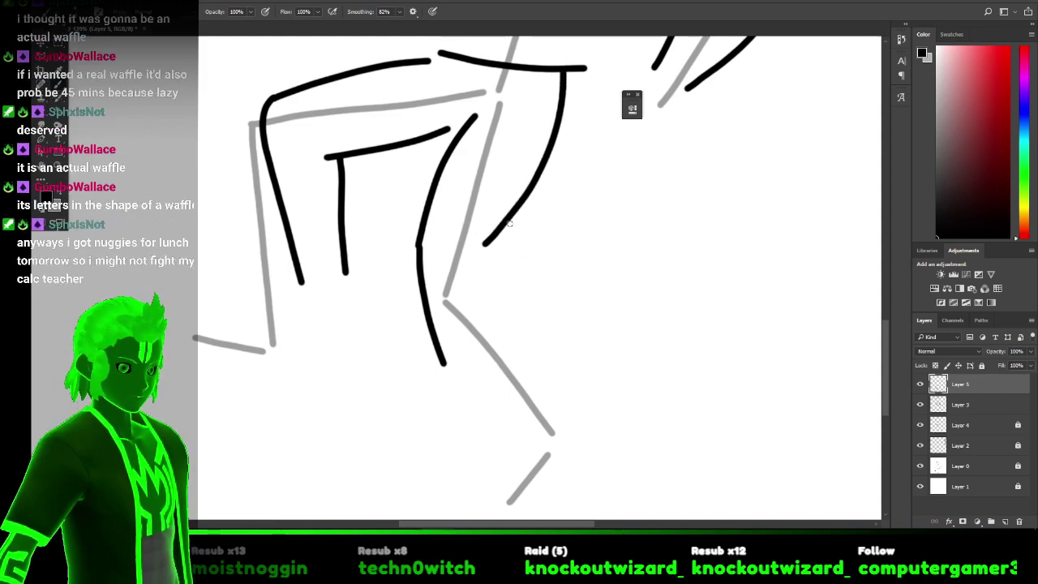
drag(484, 245, 485, 254)
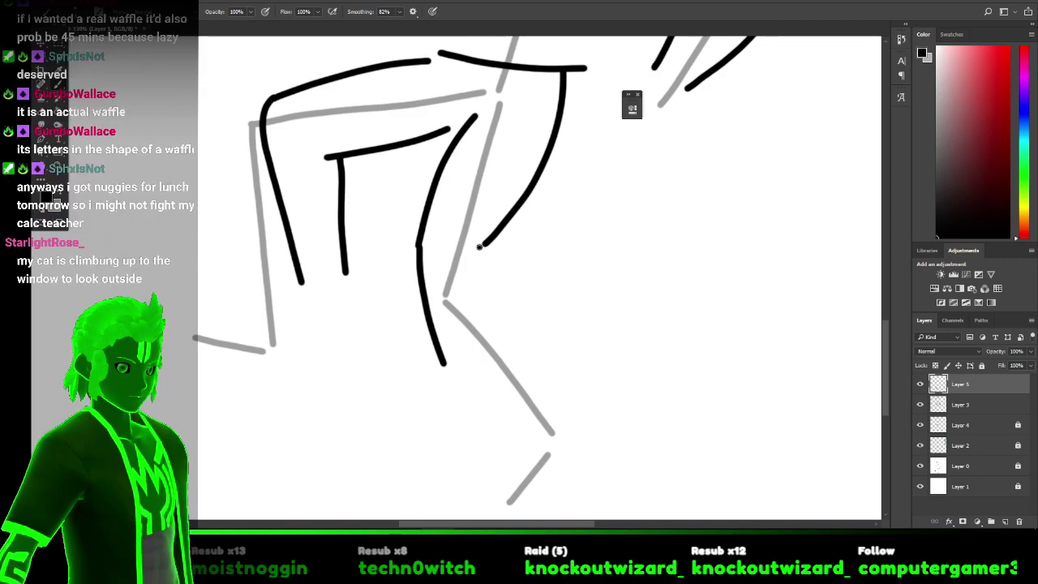
drag(479, 247, 497, 369)
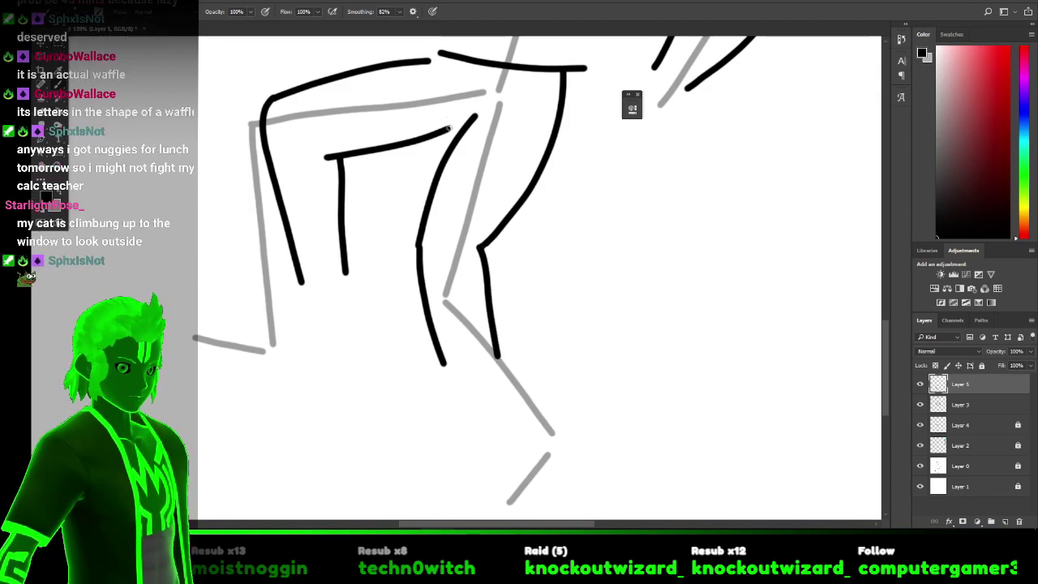
Close the gaps joining the raised thigh's underside to the rear thigh and its top edge to the waistline.
mouse_move(448, 128)
mouse_down()
mouse_move(466, 140)
mouse_move(470, 124)
mouse_up()
key(ctrl+z)
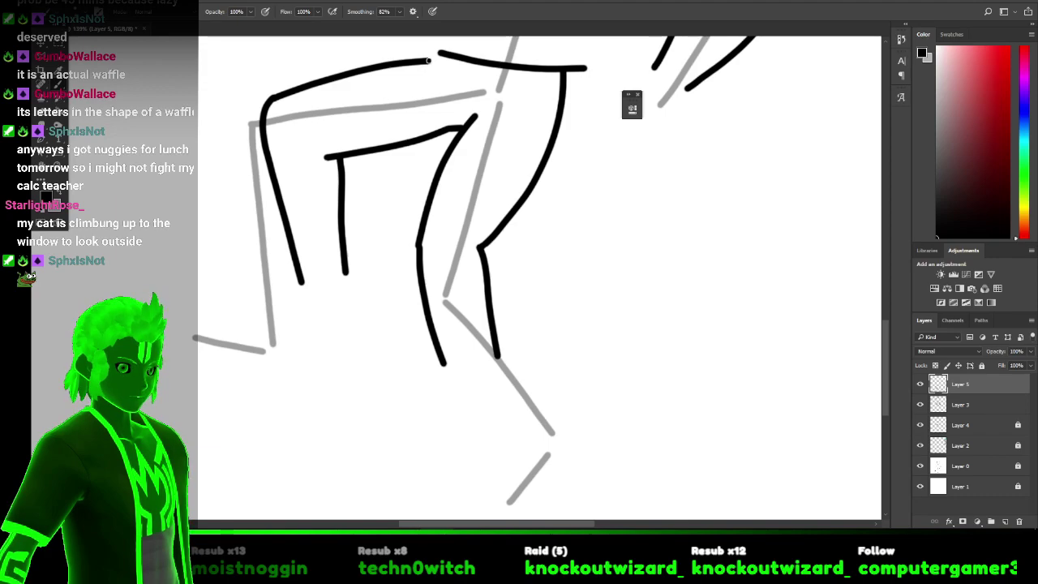
drag(439, 53, 429, 60)
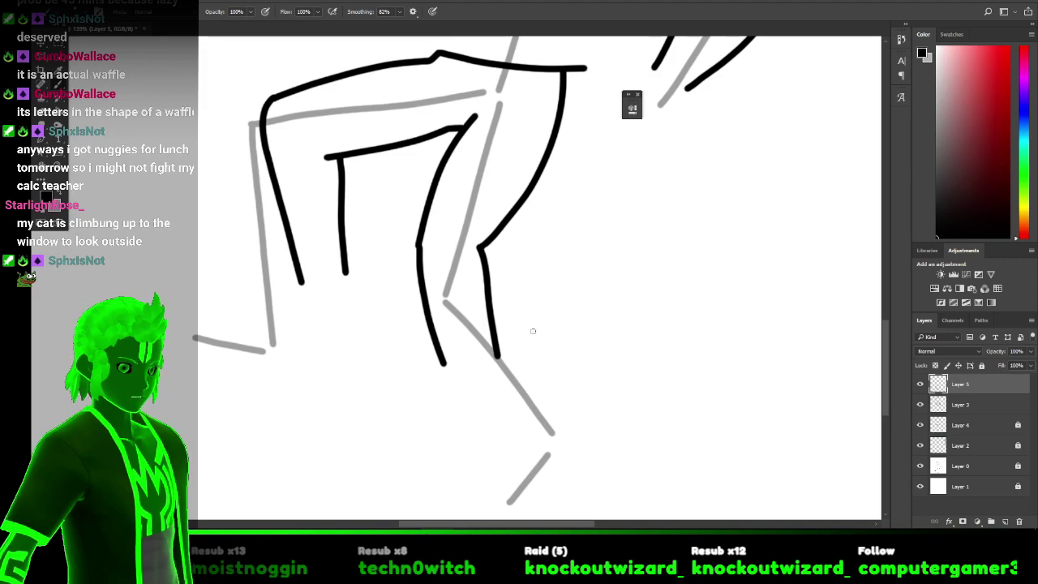
Scale the leg line art on Layer 5 up to about 116% and reposition it over the stick figure's hips.
scroll(602, 313, up, 3)
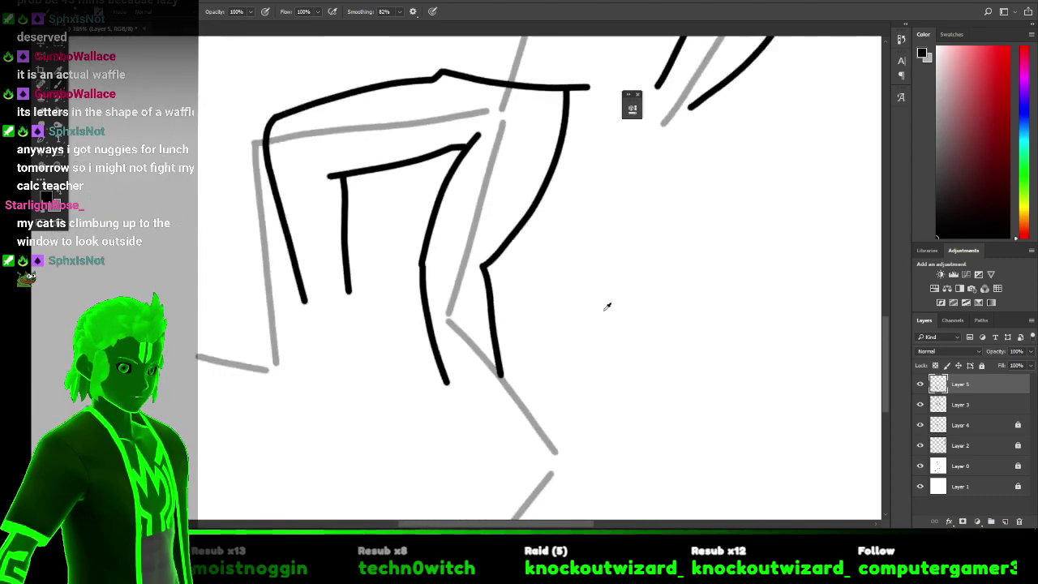
scroll(602, 311, up, 5)
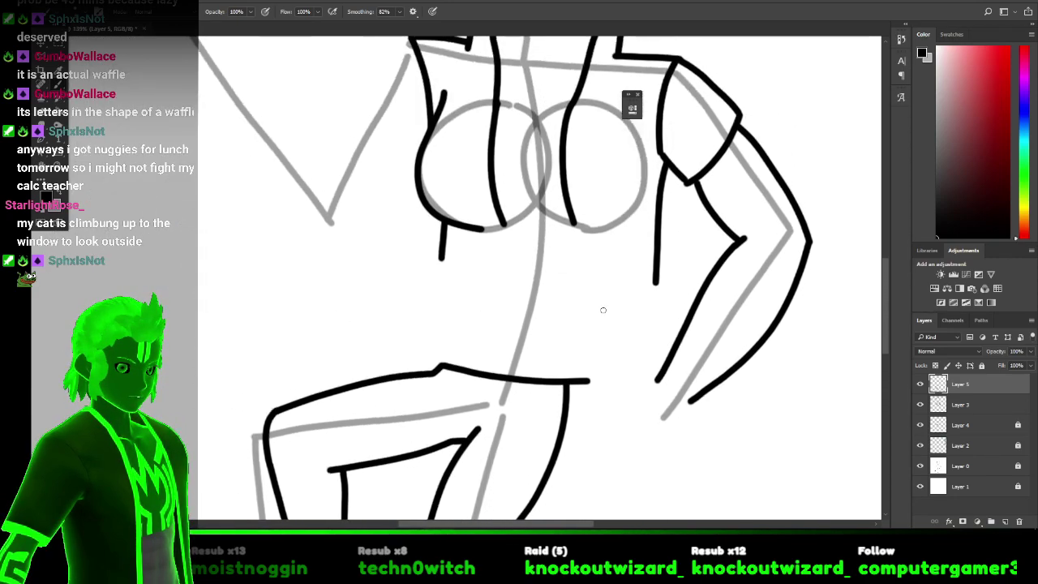
scroll(603, 310, down, 2)
scroll(604, 308, down, 2)
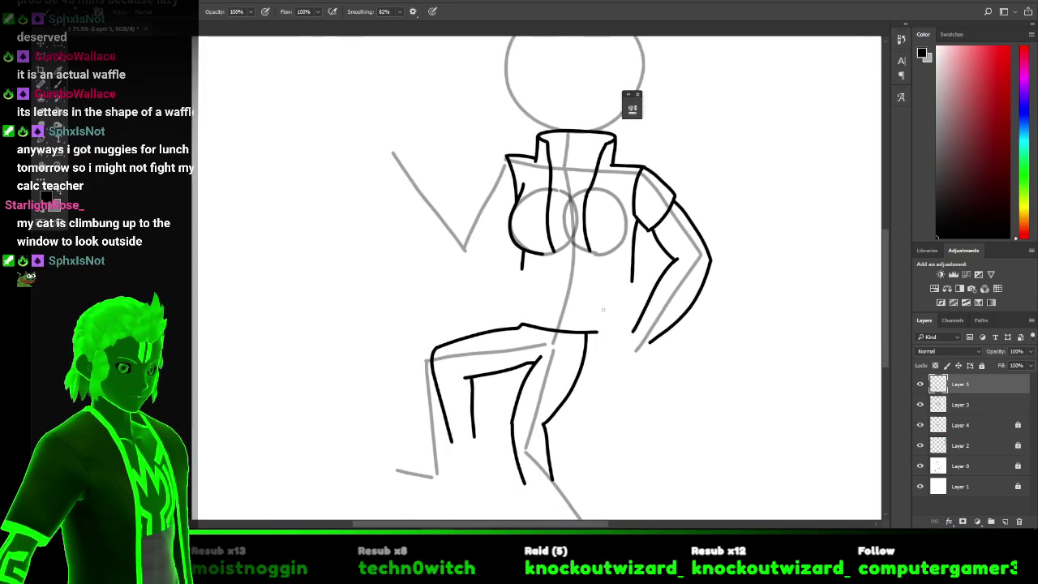
scroll(607, 305, up, 1)
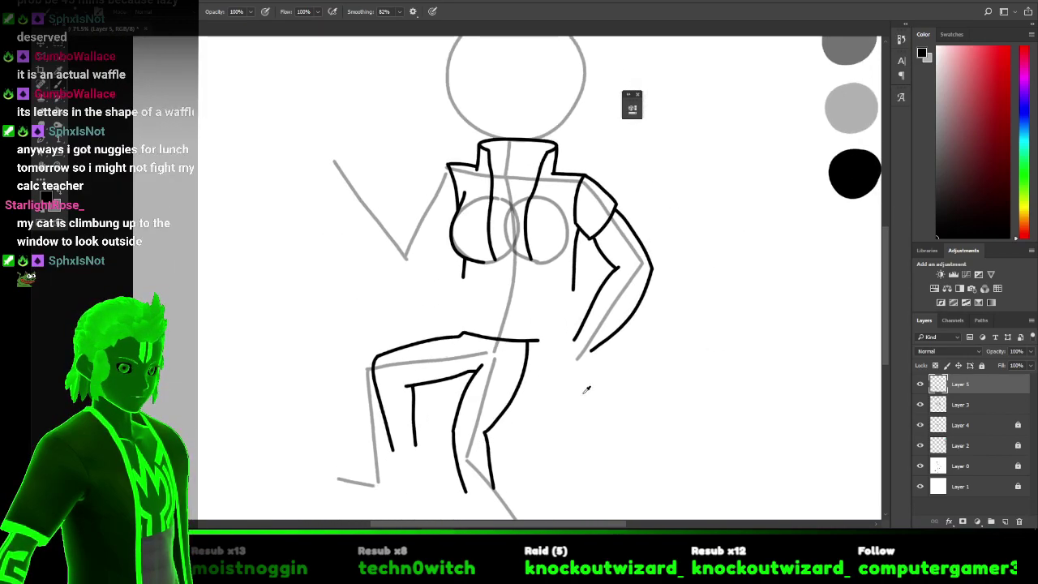
scroll(587, 389, up, 1)
key(ctrl+t)
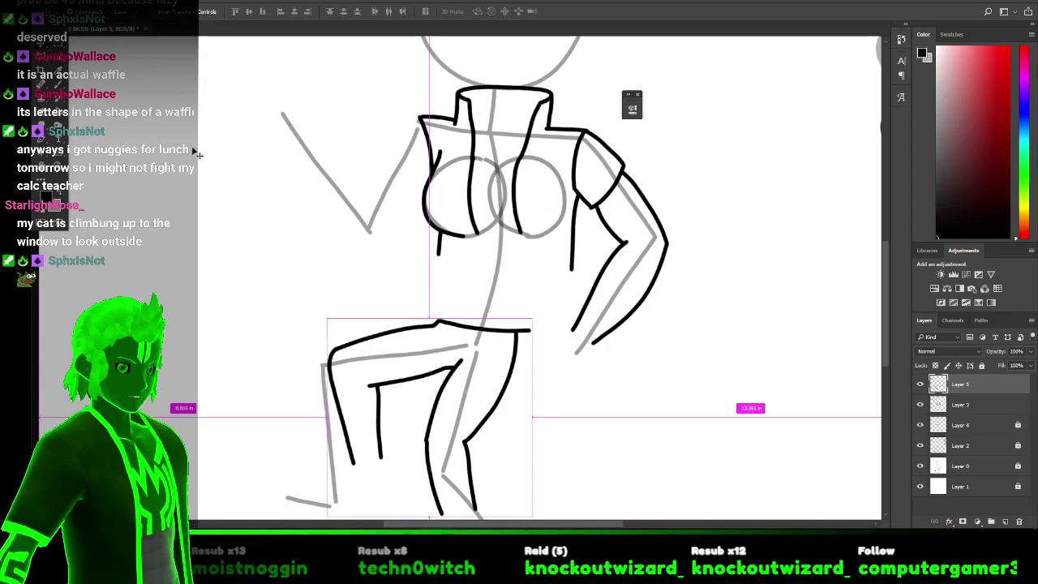
scroll(492, 377, down, 1)
drag(531, 472, 559, 494)
drag(512, 444, 495, 433)
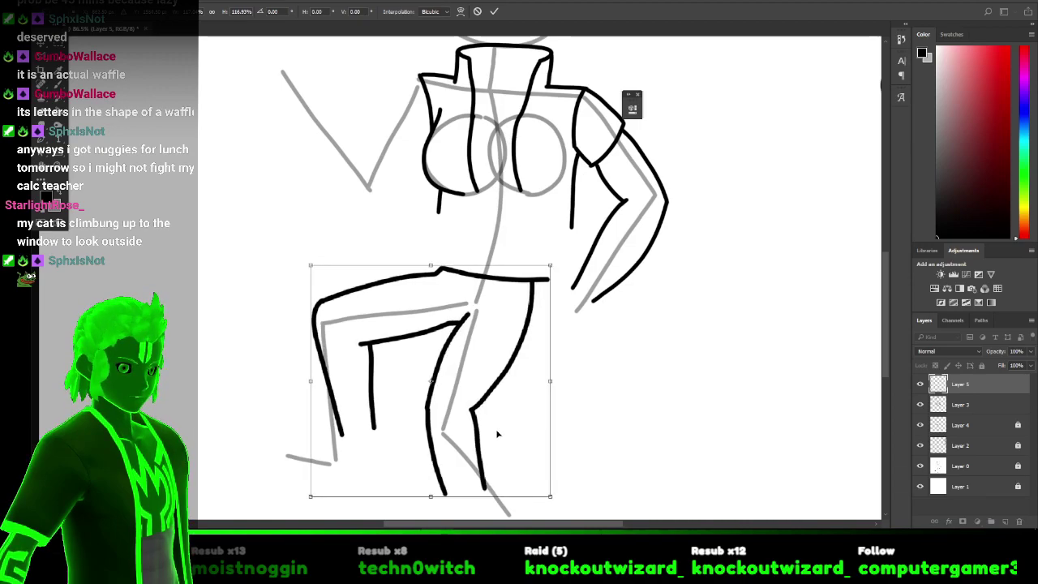
click(494, 12)
Make Layer 3 with the torso line art active for brush work, and check the coat tails in the Illustrator costume reference.
click(920, 405)
click(920, 405)
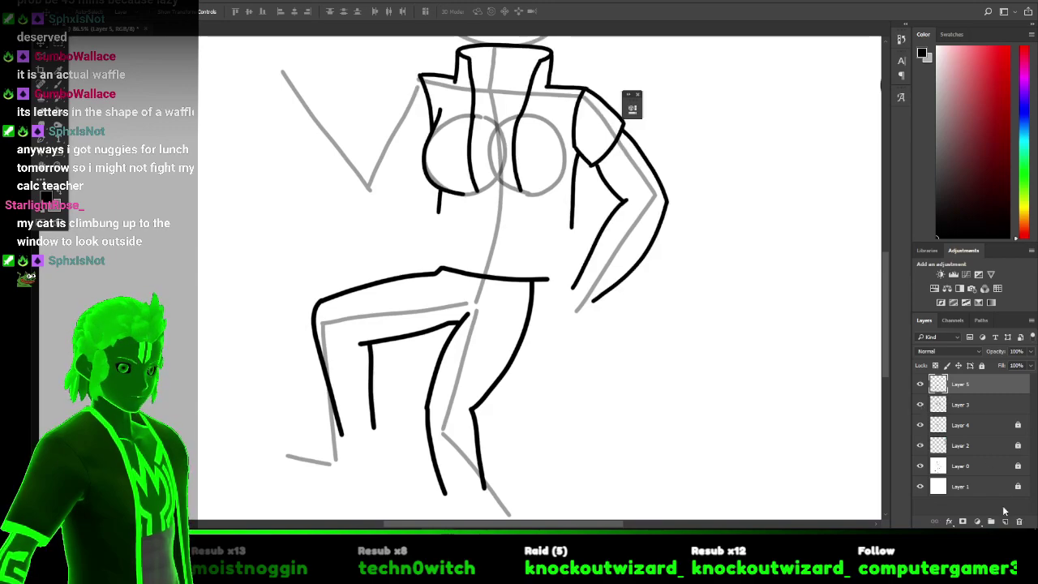
click(972, 403)
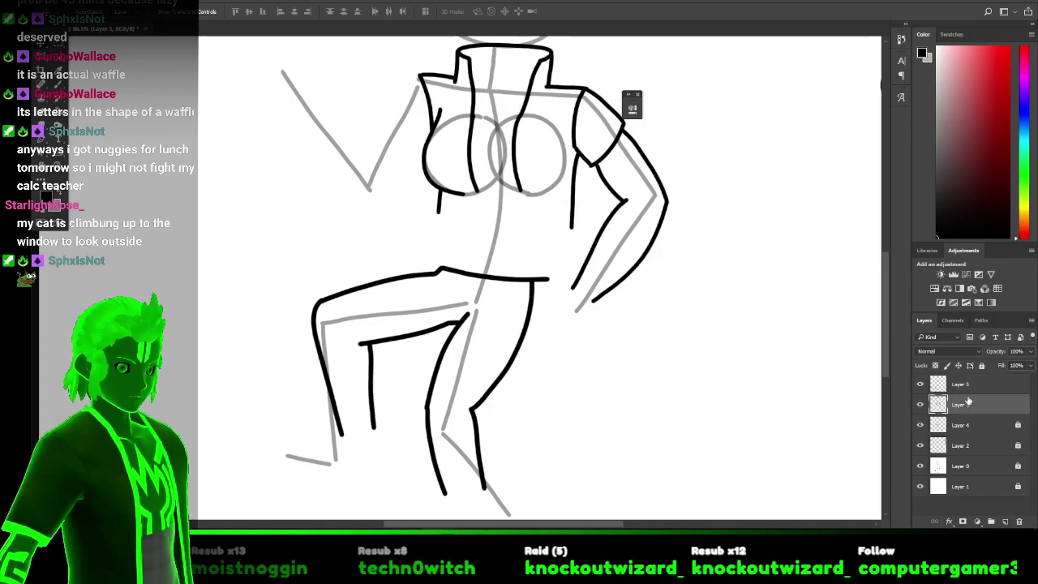
click(920, 404)
click(919, 404)
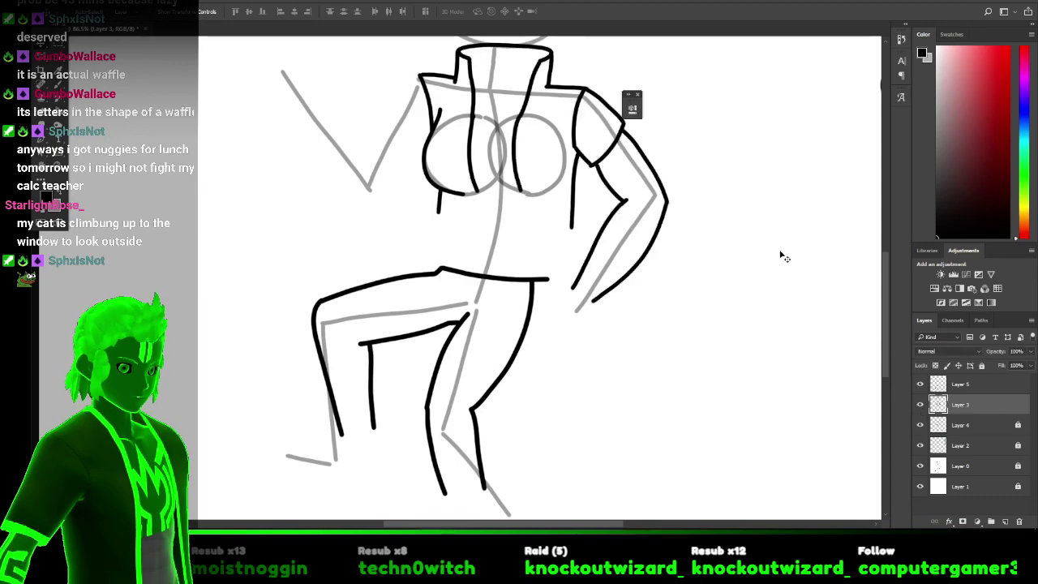
scroll(620, 219, up, 2)
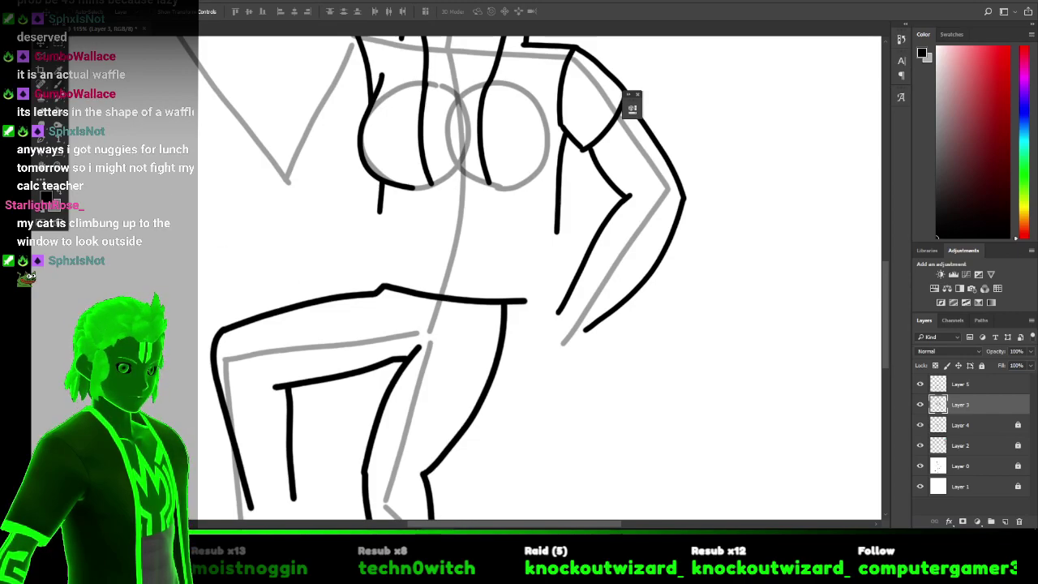
key(b)
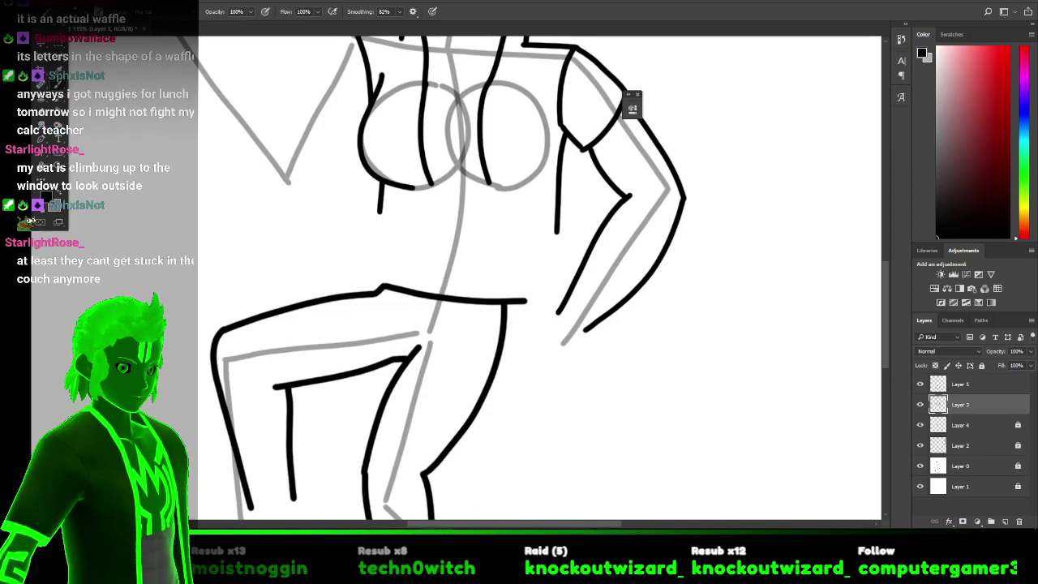
key(alt+Tab)
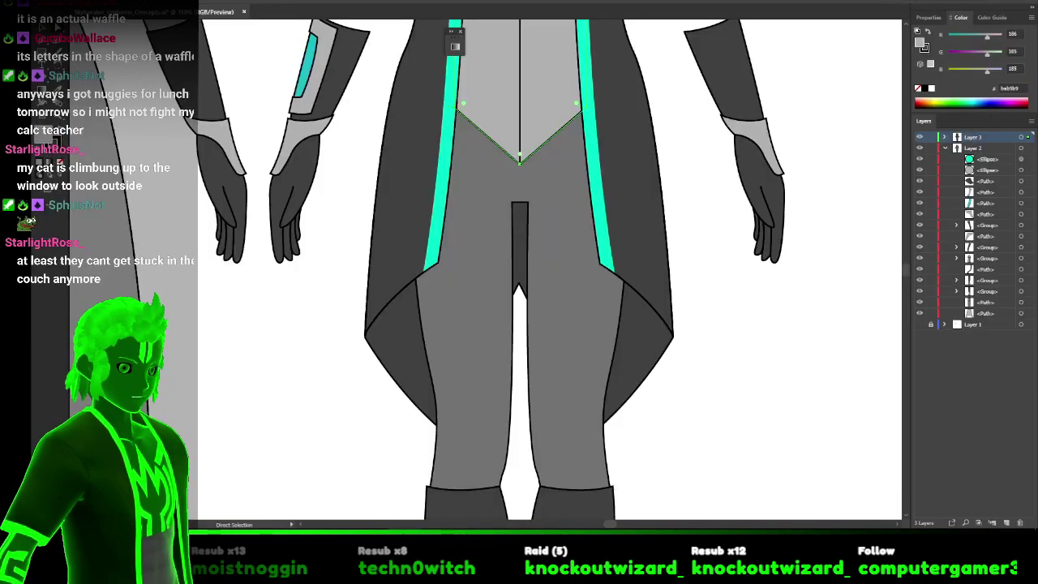
key(alt+Tab)
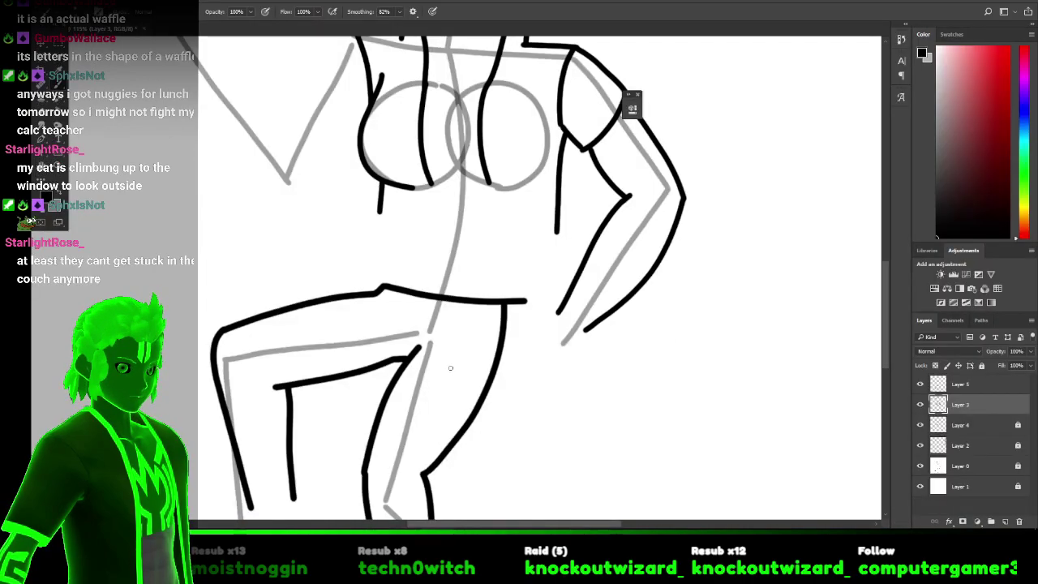
Draw the rear coat panel's front edge from the chest opening down past the waistline, angling back to the tail tip.
drag(448, 369, 478, 468)
drag(480, 505, 476, 519)
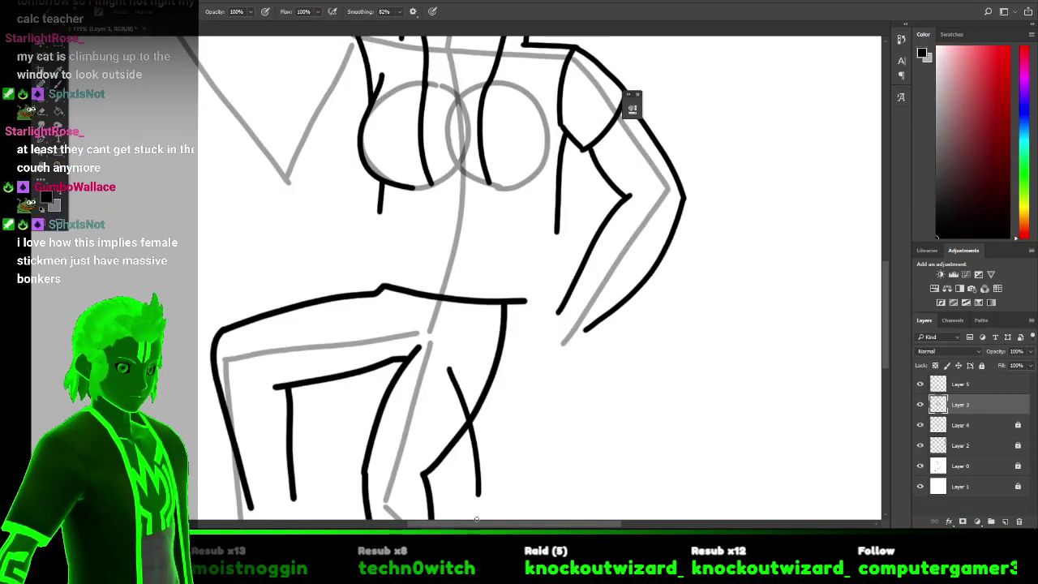
drag(448, 369, 476, 319)
drag(488, 280, 490, 182)
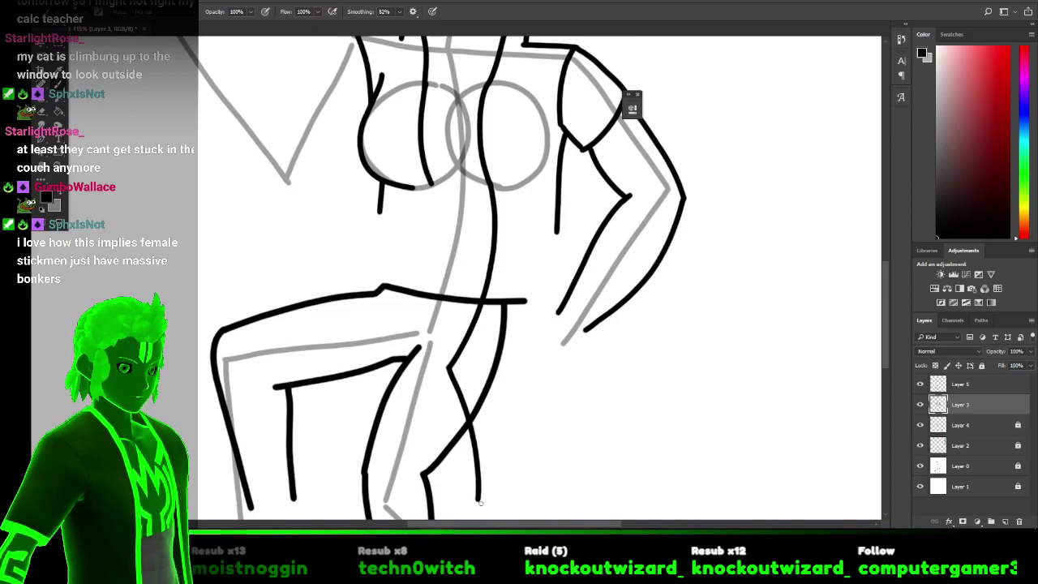
Draw the rear coat panel's outer edge from under the bent arm past the waist to the tail tip, replacing earlier versions.
mouse_move(482, 497)
mouse_down()
mouse_move(539, 391)
mouse_move(558, 212)
mouse_up()
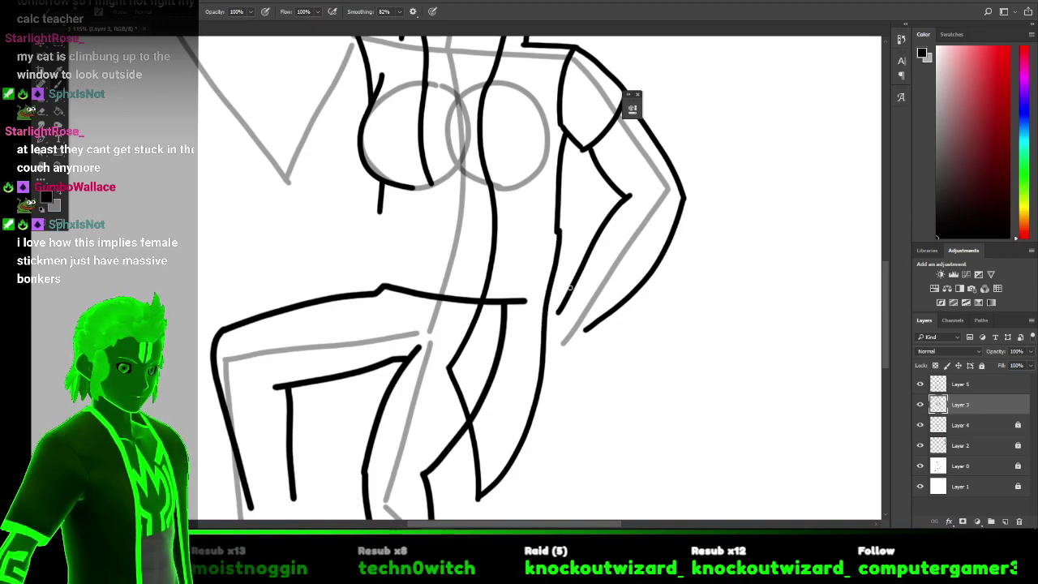
key(ctrl+z)
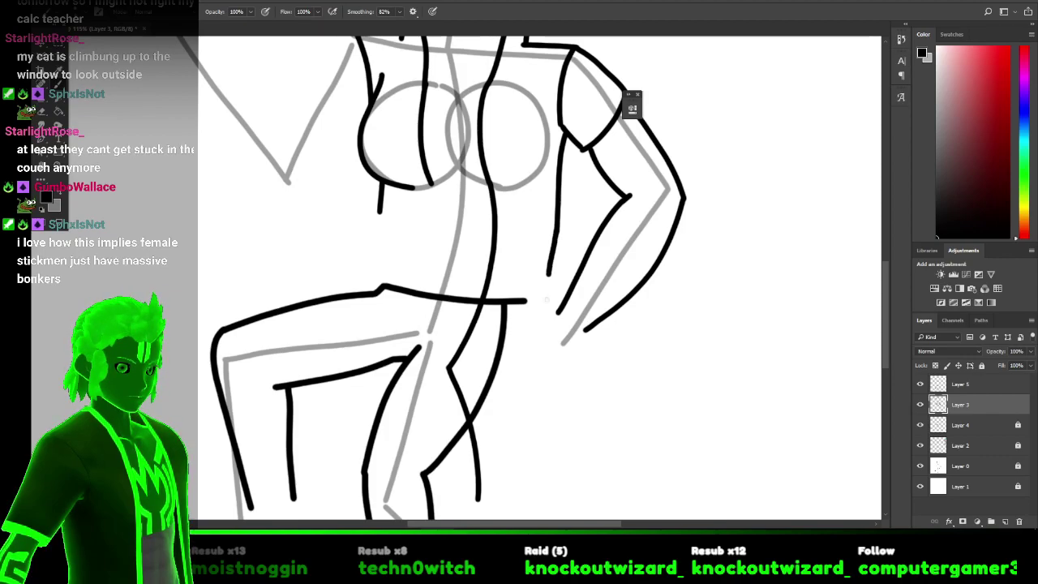
drag(543, 317, 558, 323)
key(ctrl+z)
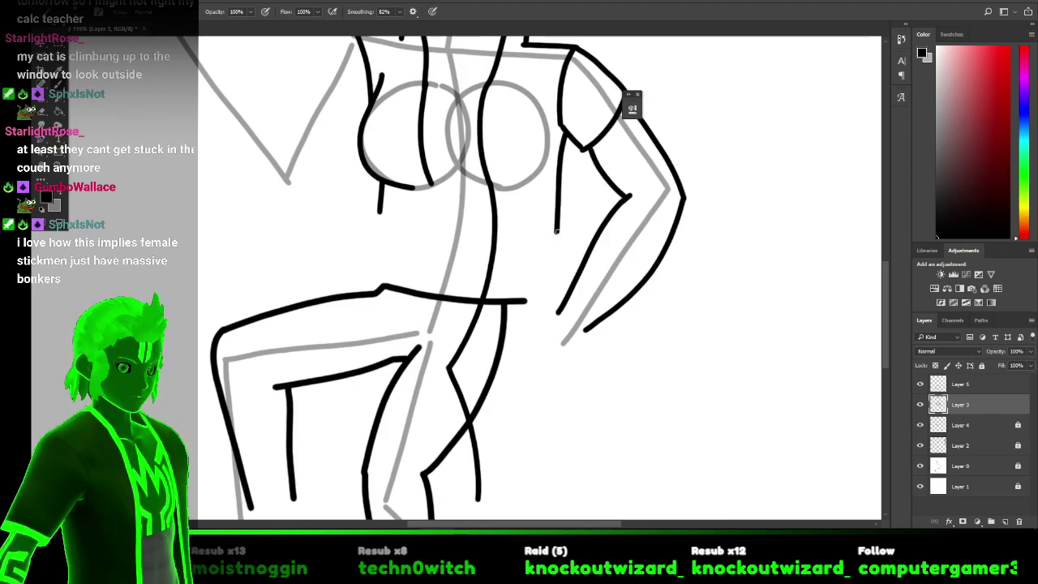
mouse_move(548, 277)
mouse_down()
mouse_move(554, 388)
mouse_move(491, 491)
mouse_move(526, 446)
mouse_move(548, 385)
mouse_move(557, 214)
mouse_up()
key(ctrl+z)
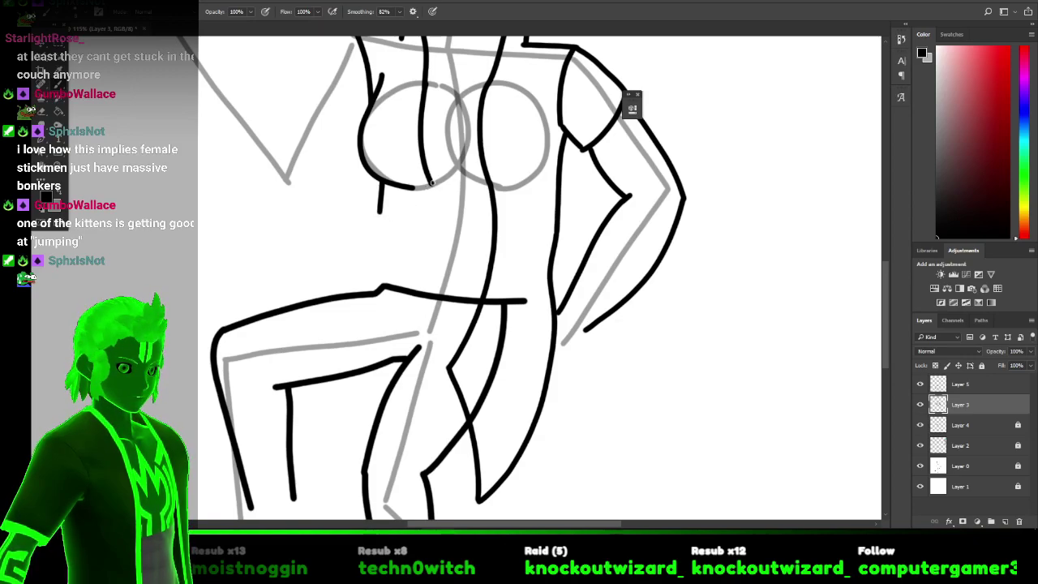
Draw the other coat panel's opening edge down to the waistline, its outer side line, and the flap edge meeting the raised thigh.
mouse_move(435, 195)
mouse_down()
mouse_move(425, 236)
mouse_move(386, 289)
mouse_up()
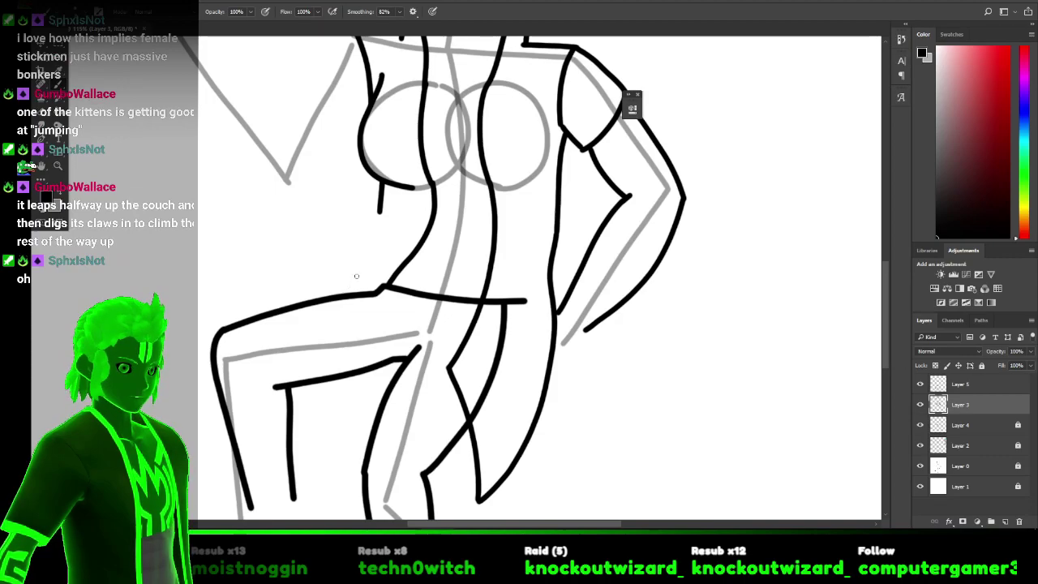
drag(379, 211, 367, 252)
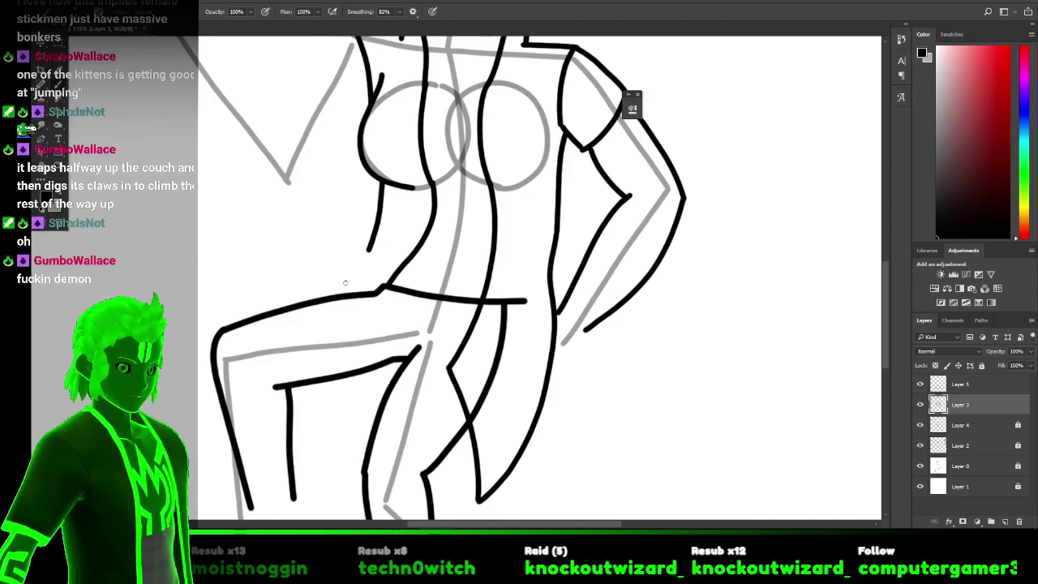
drag(300, 301, 387, 244)
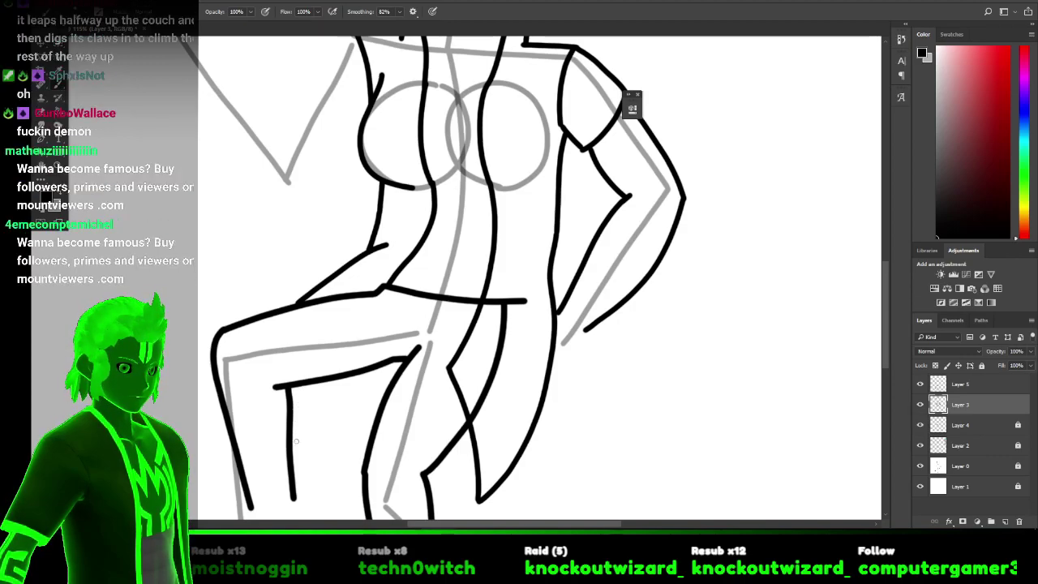
Draw the pointed coat tail hanging beneath the raised thigh, replacing its steep back edge with a longer curve reaching the rear thigh.
mouse_move(290, 431)
mouse_down()
mouse_move(313, 458)
mouse_move(307, 446)
mouse_move(338, 385)
mouse_up()
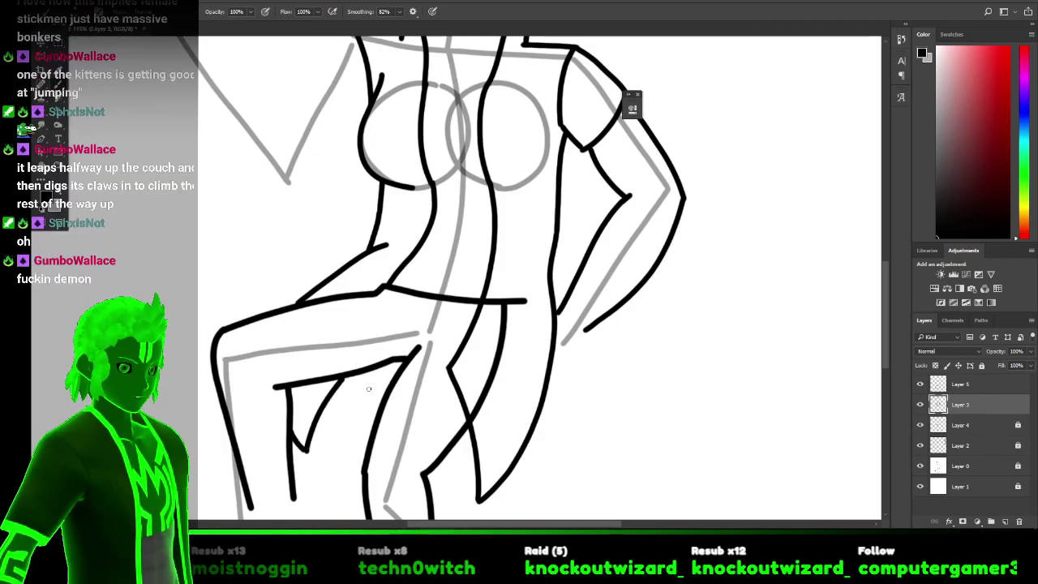
key(ctrl+z)
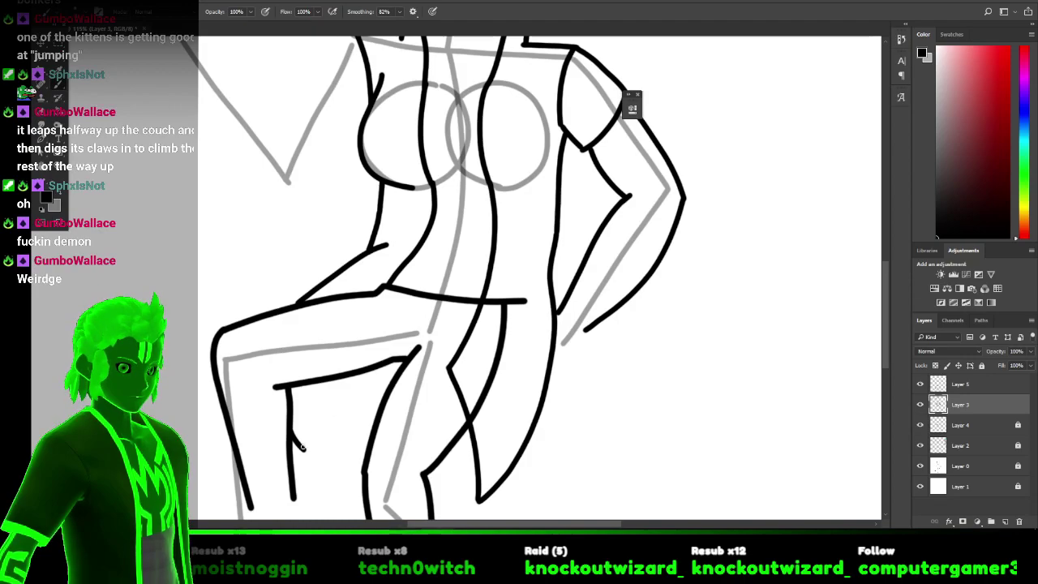
drag(306, 448, 379, 400)
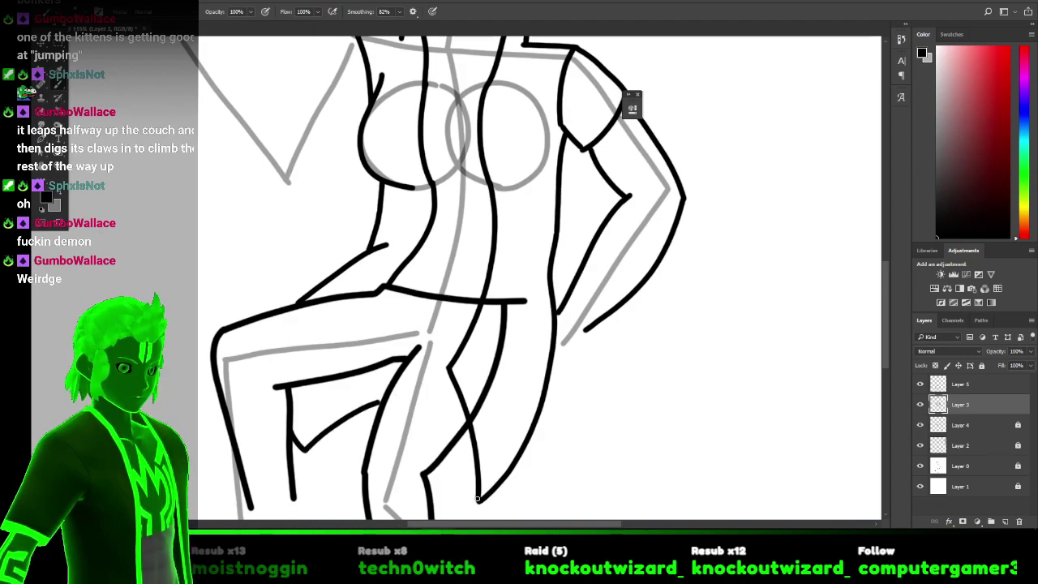
Draw a short inner fold line from the rear coat tail's tip up to the rear thigh, replacing the first version.
drag(478, 496, 452, 452)
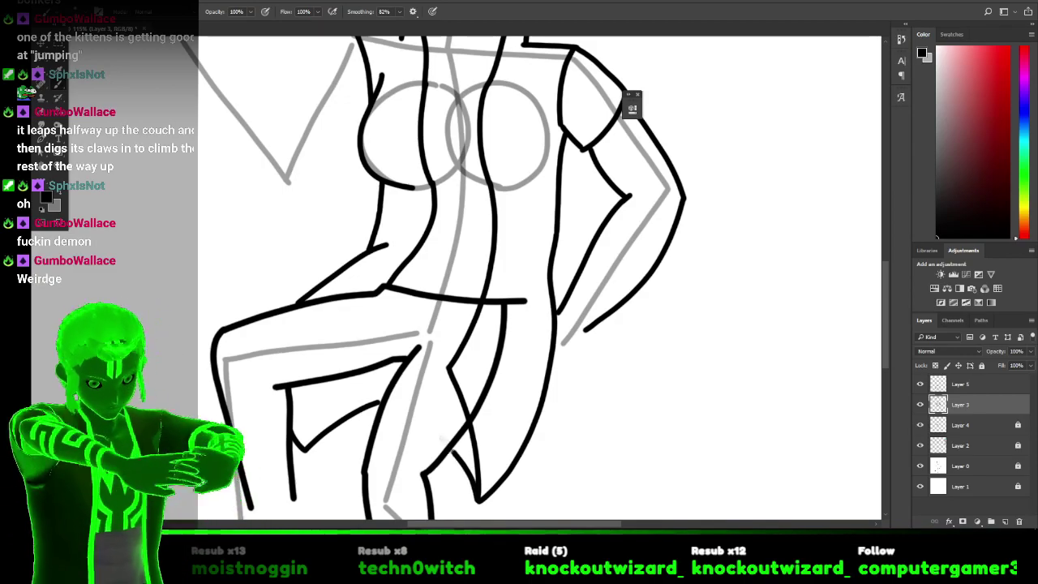
key(ctrl+z)
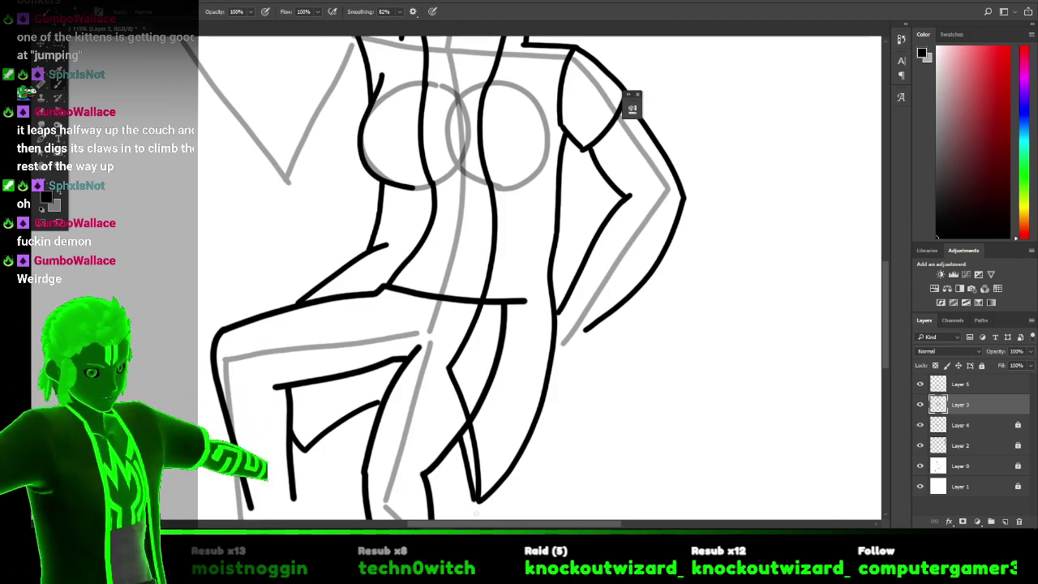
drag(479, 503, 469, 467)
scroll(462, 426, down, 2)
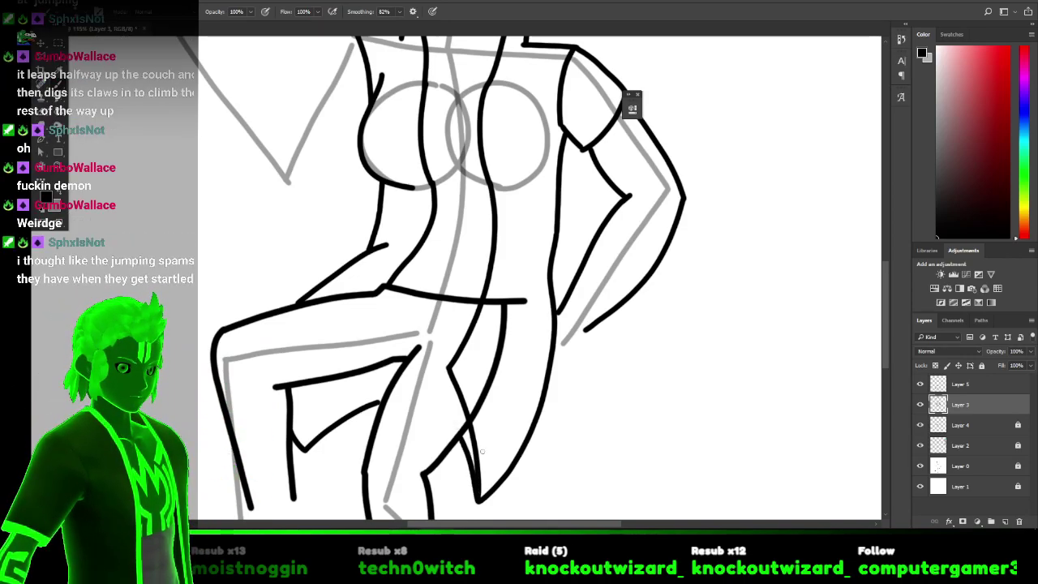
scroll(490, 415, down, 2)
scroll(490, 415, down, 1)
scroll(489, 397, down, 3)
scroll(489, 379, up, 3)
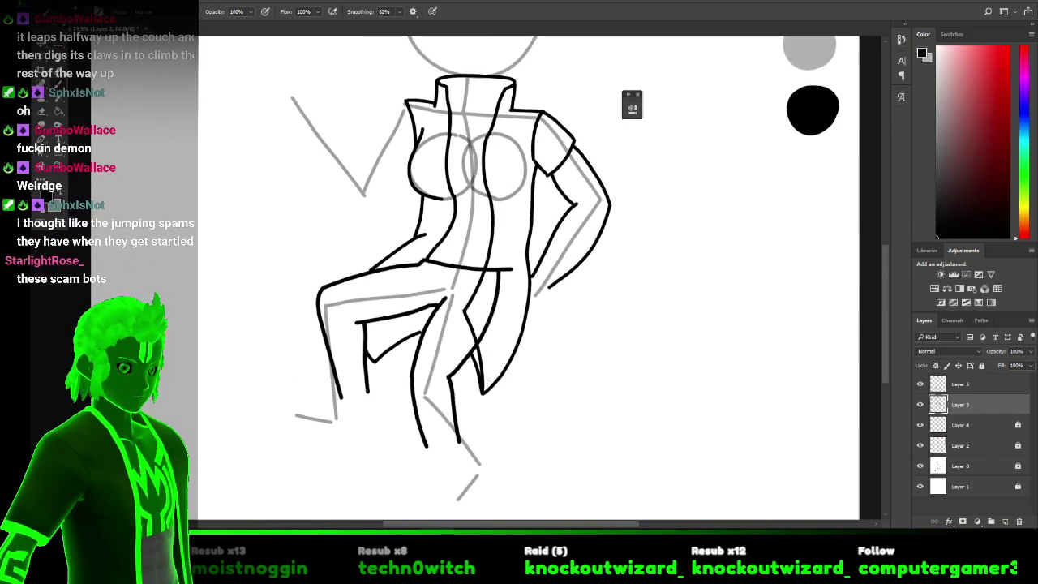
scroll(488, 378, up, 2)
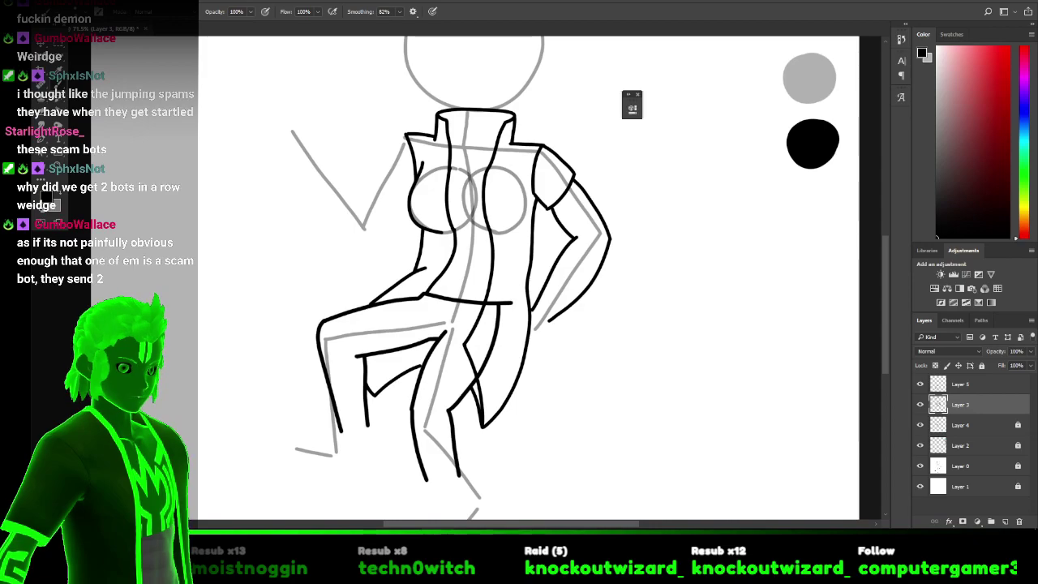
Switch to OBS to check the stream chat, and return to the drawing in Photoshop.
key(alt+Tab)
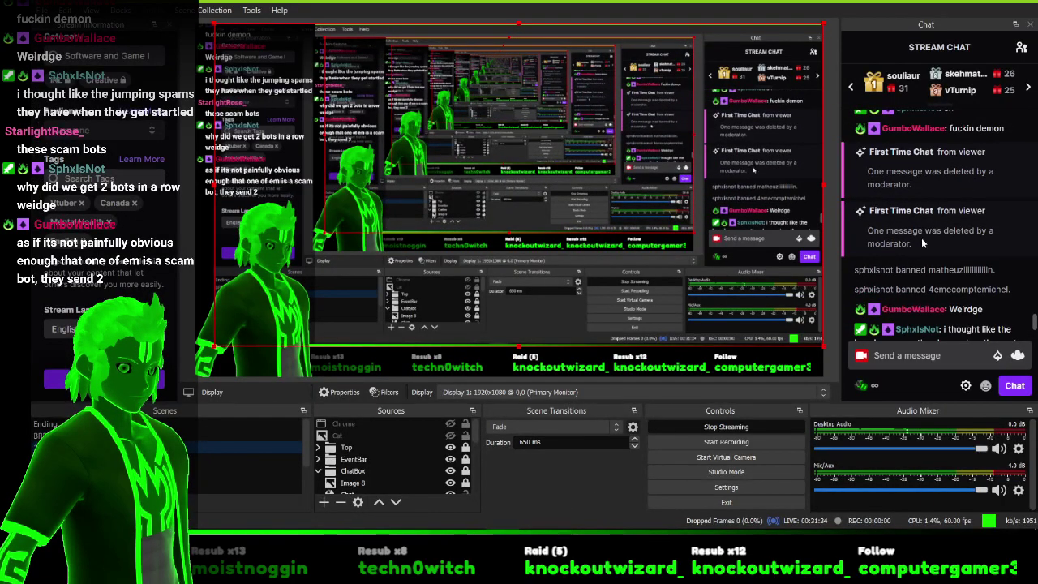
scroll(921, 237, down, 3)
key(alt+Tab)
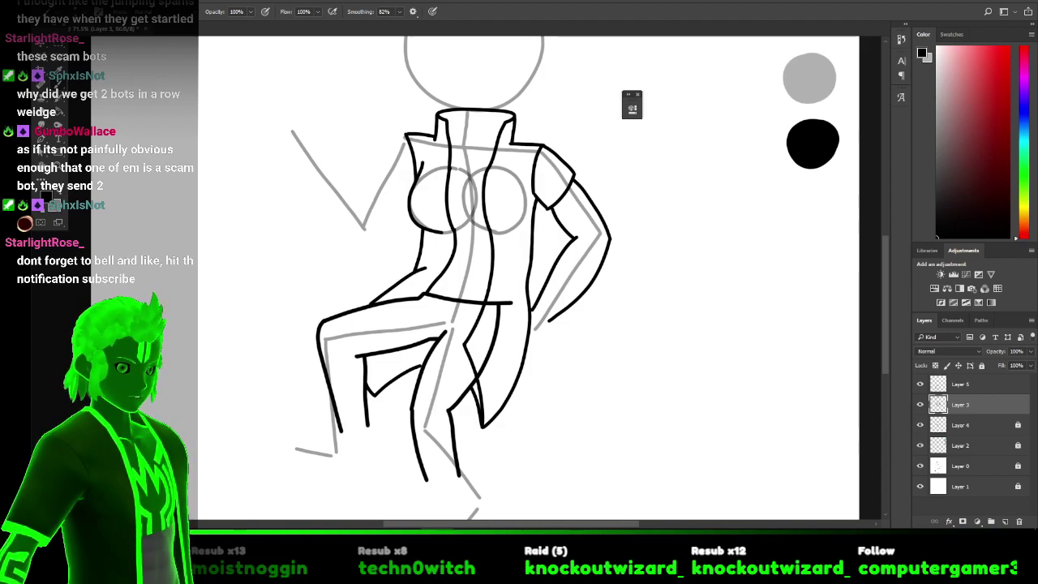
Erase the parts of the waistline and rear thigh outline on Layer 5 that lie inside the rear coat panel.
scroll(455, 335, up, 5)
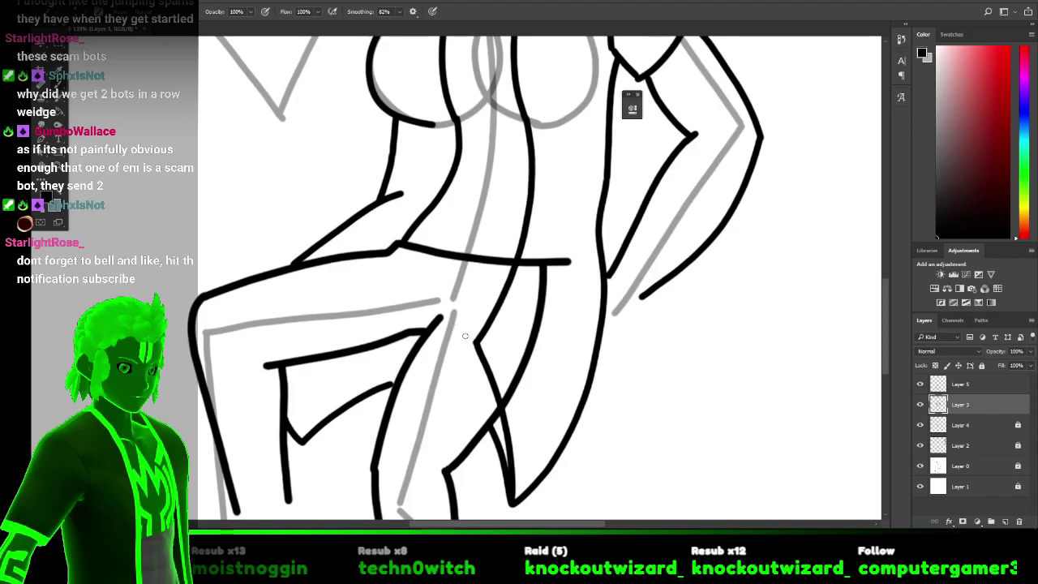
click(979, 383)
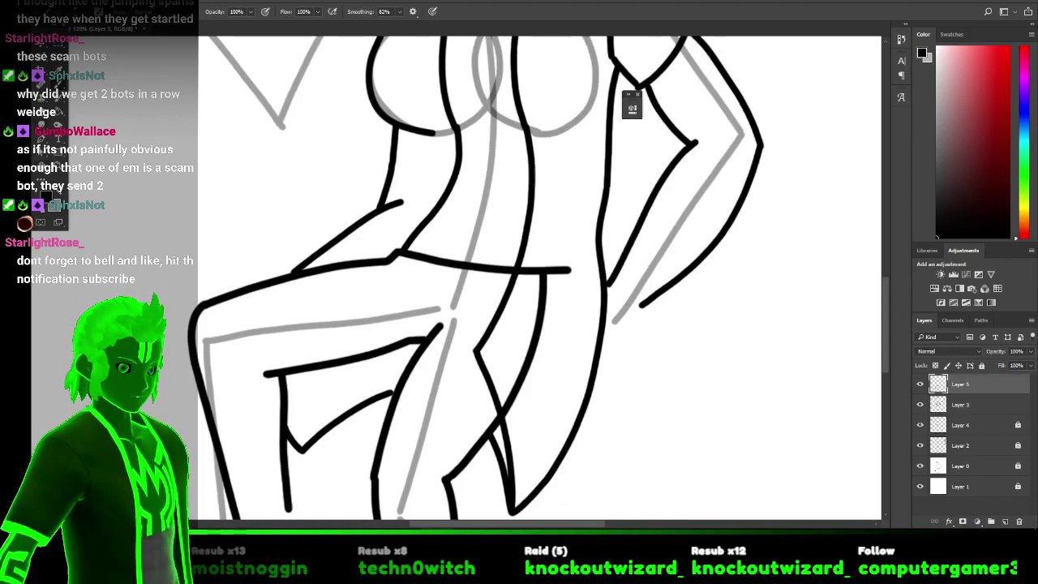
key(e)
mouse_move(556, 274)
mouse_down()
mouse_move(567, 274)
mouse_move(538, 275)
mouse_move(547, 287)
mouse_move(524, 399)
mouse_up()
scroll(563, 364, down, 2)
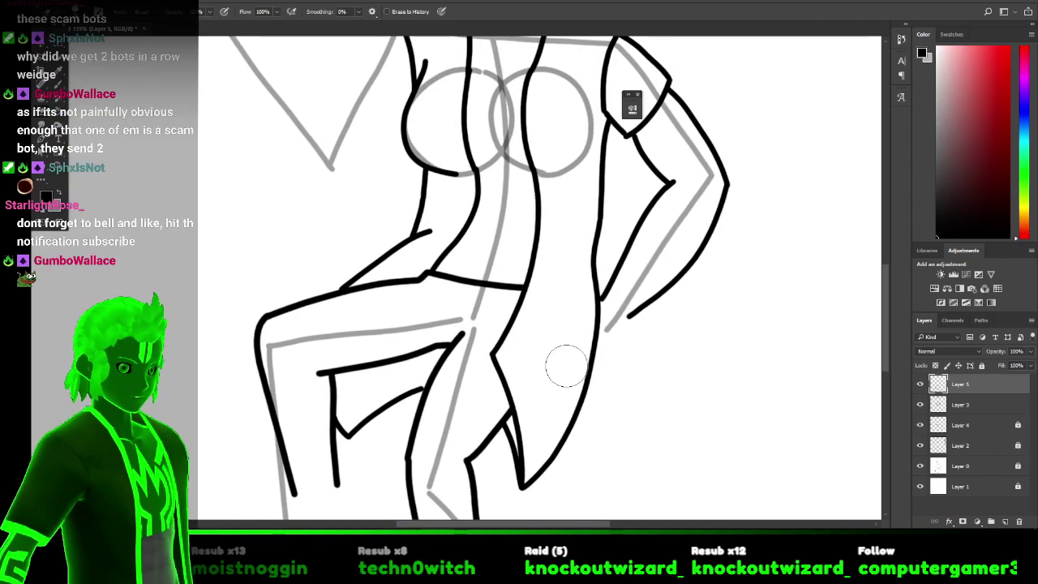
Create a new layer above Layer 3 and move it to the top of the layer stack.
scroll(566, 364, up, 3)
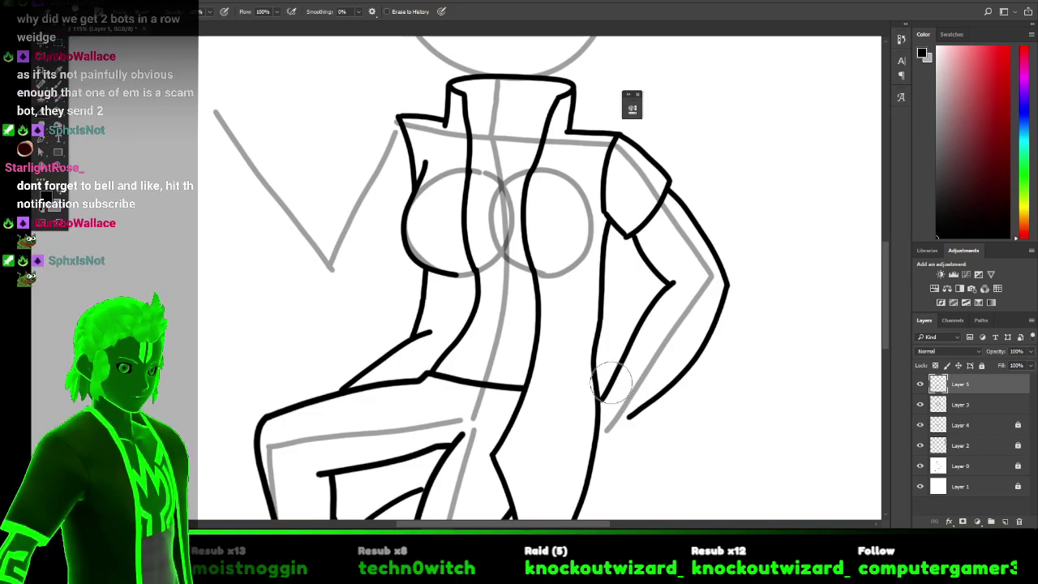
scroll(446, 312, up, 5)
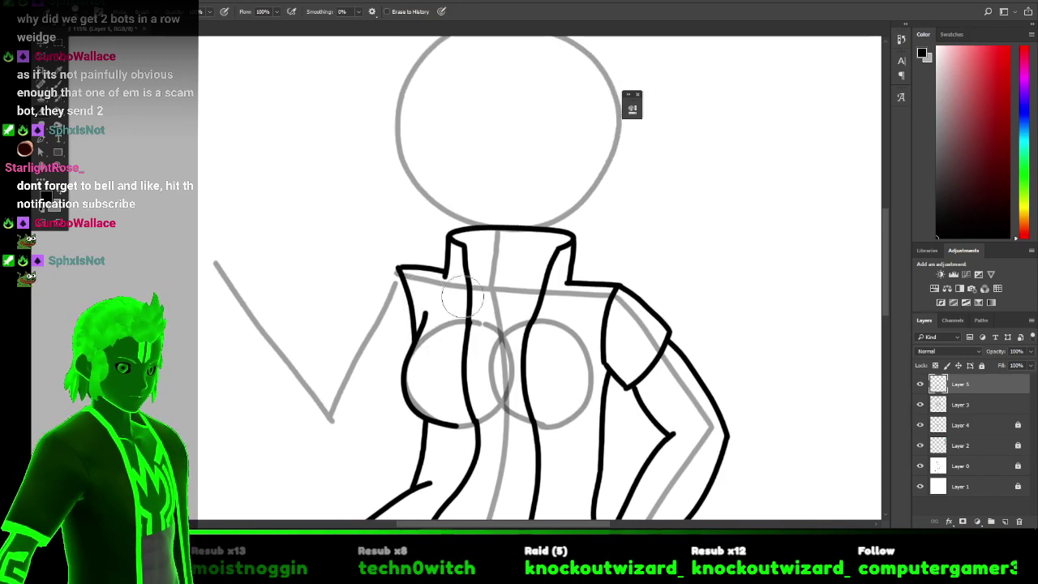
scroll(523, 348, up, 5)
scroll(522, 349, up, 1)
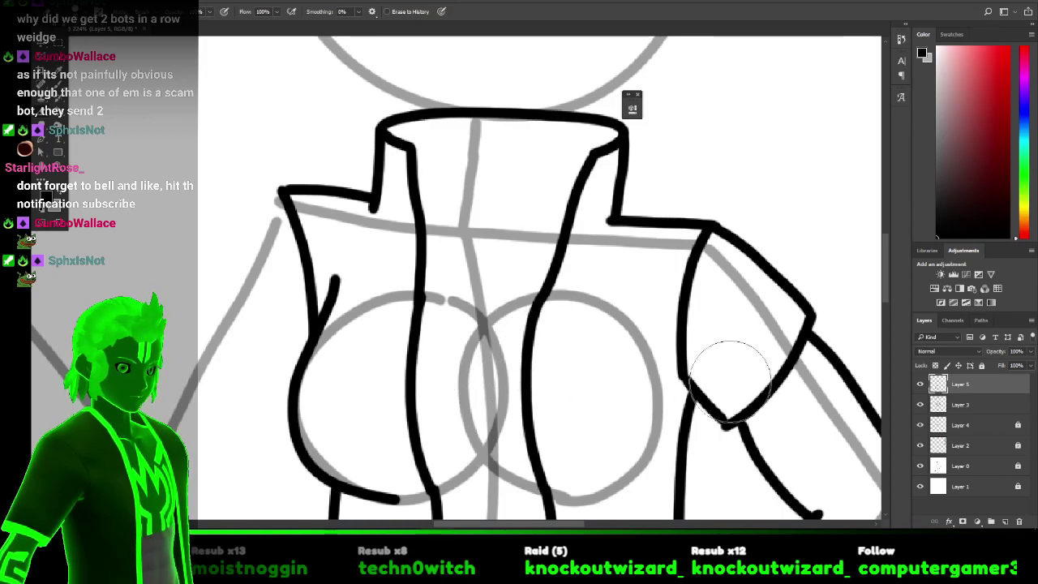
click(960, 409)
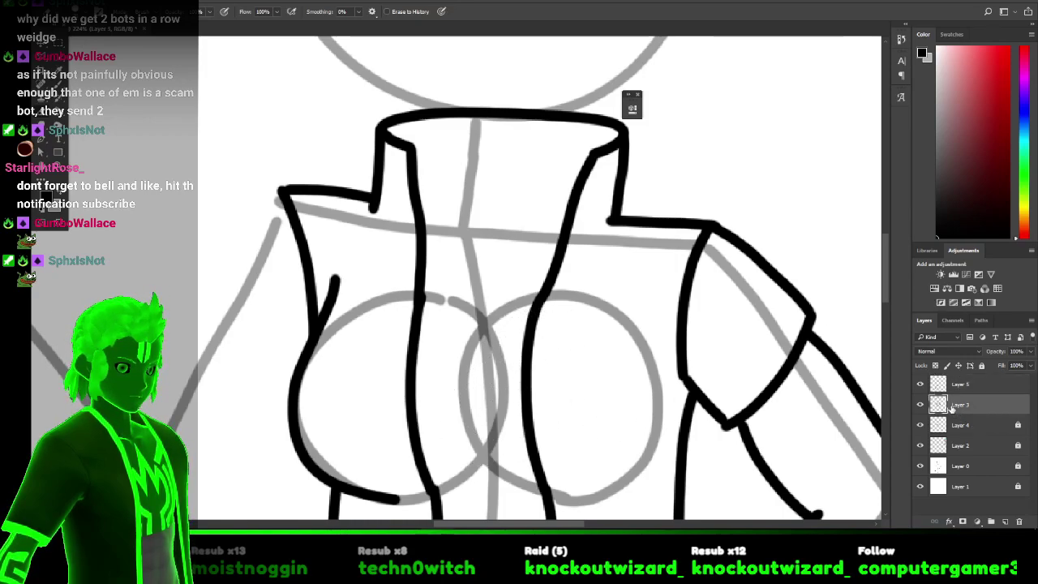
click(1005, 522)
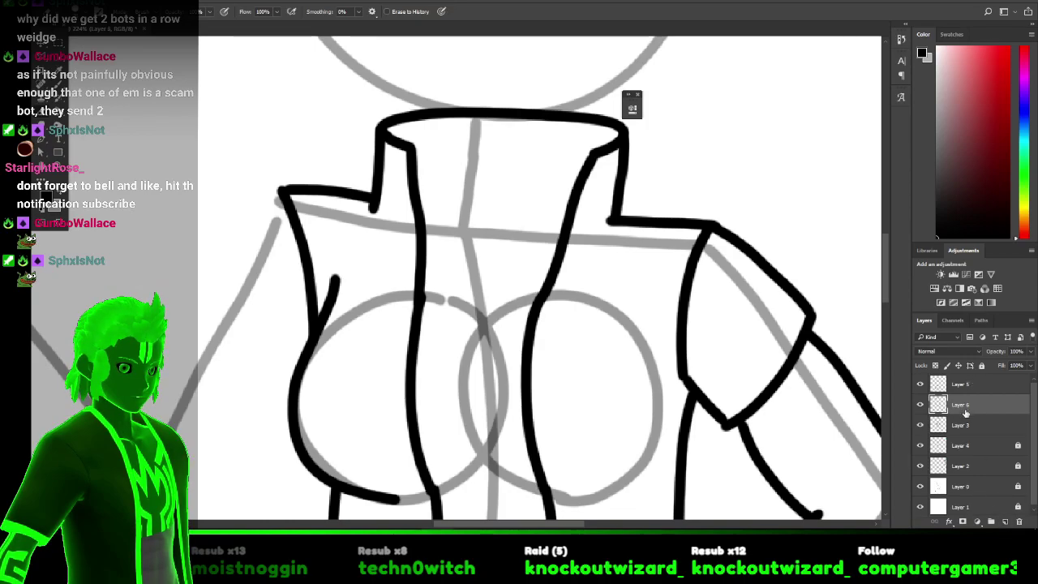
drag(973, 379, 971, 381)
Draw a sagging neckline curve with the Brush between the two front coat edges, just below the collar.
key(b)
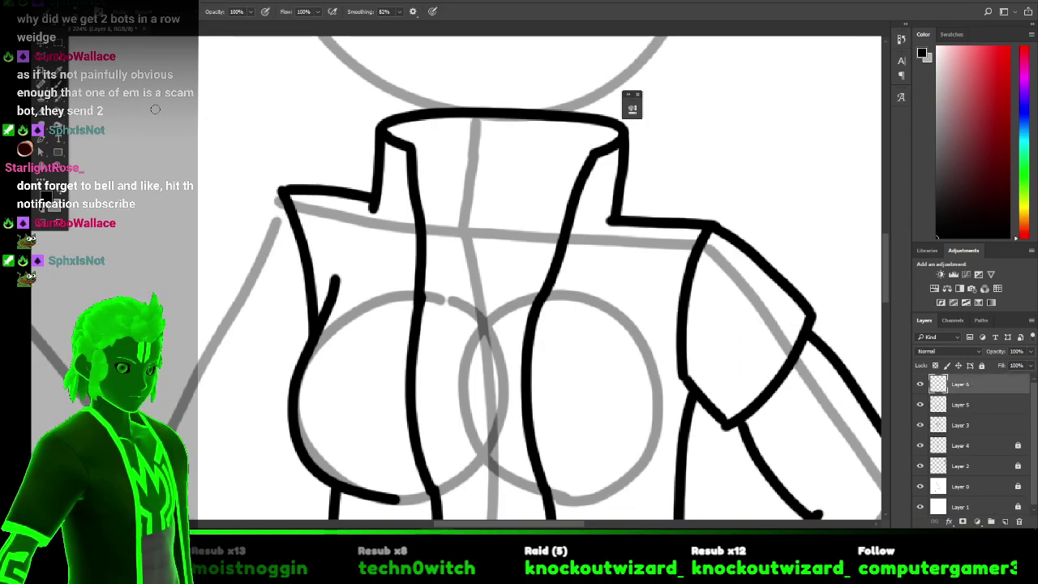
drag(387, 140, 378, 133)
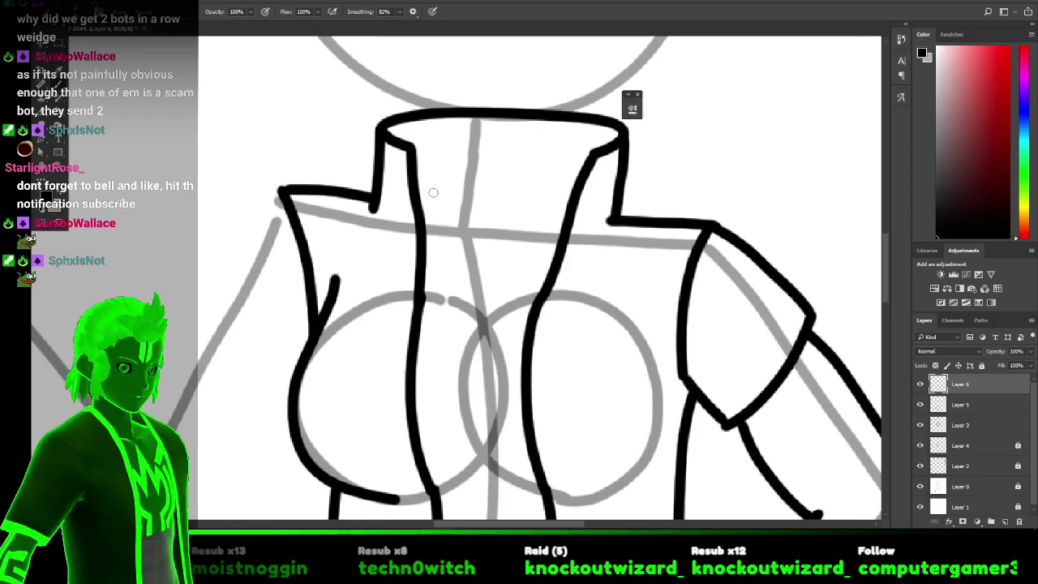
mouse_move(416, 199)
mouse_down()
mouse_move(439, 217)
mouse_move(500, 245)
mouse_move(553, 229)
mouse_move(586, 199)
mouse_move(552, 219)
mouse_move(583, 220)
mouse_up()
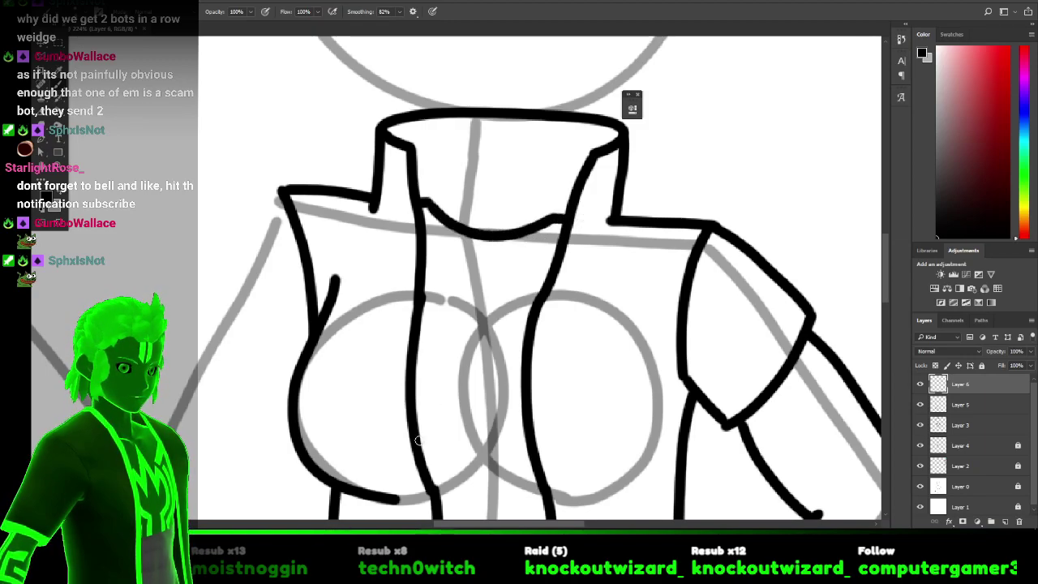
Check the costume reference in Illustrator, return to Photoshop, and draw the shirt's pointed hem below the waistline between the front coat edges on Layer 6.
key(ctrl+Tab)
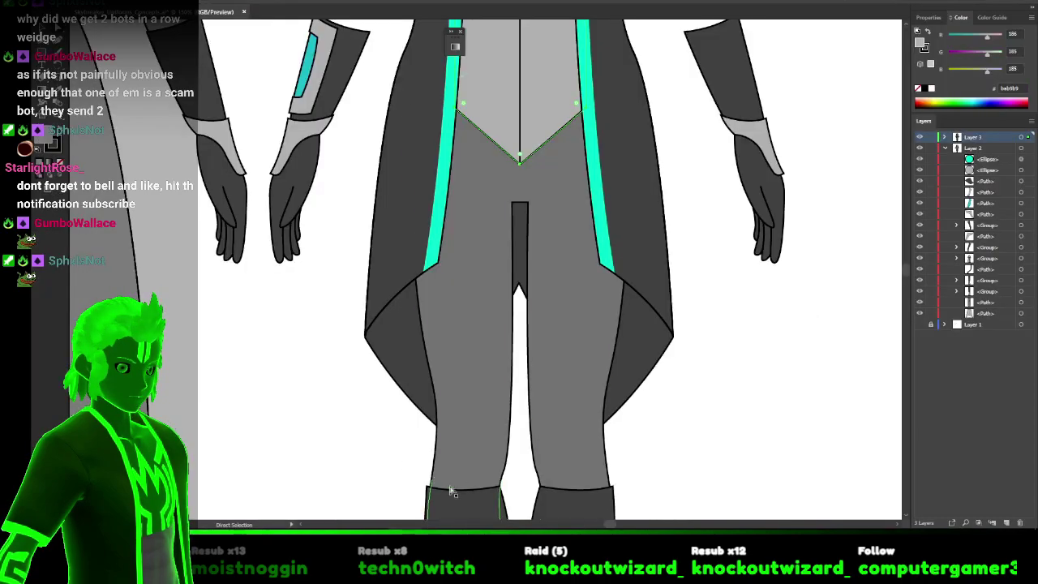
key(ctrl+Tab)
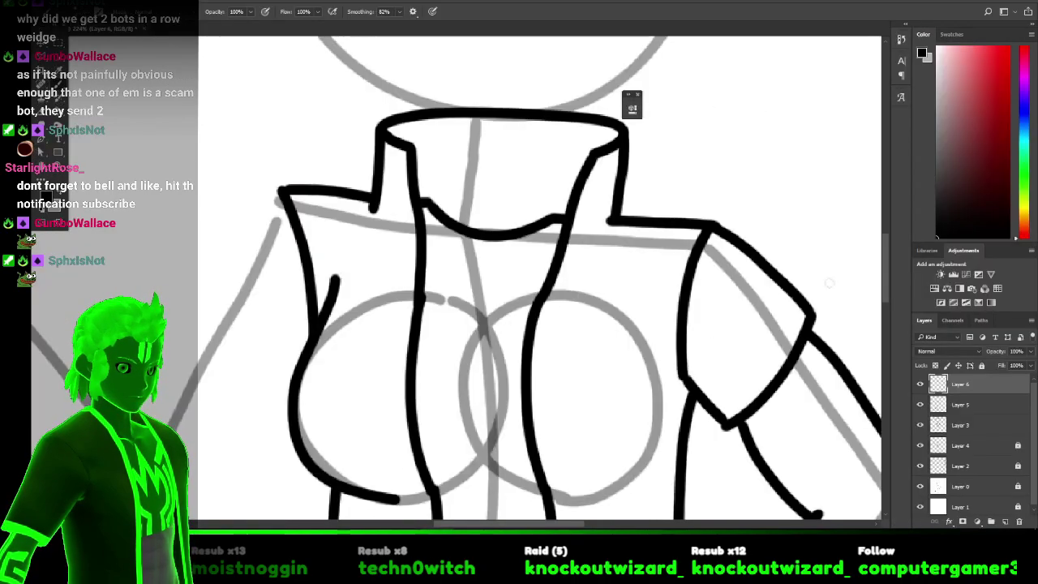
scroll(884, 299, down, 3)
scroll(884, 300, down, 9)
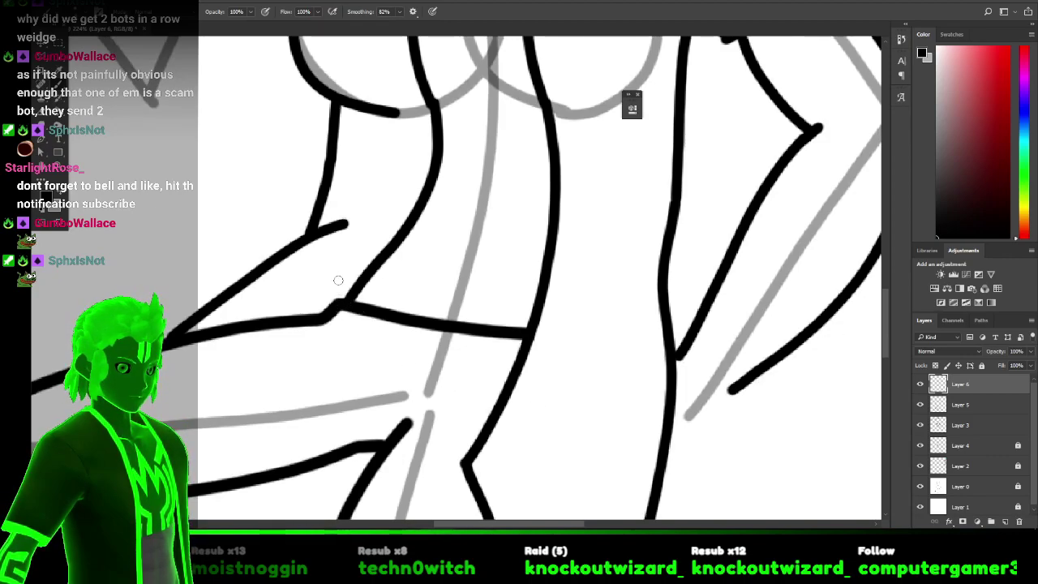
drag(333, 309, 335, 317)
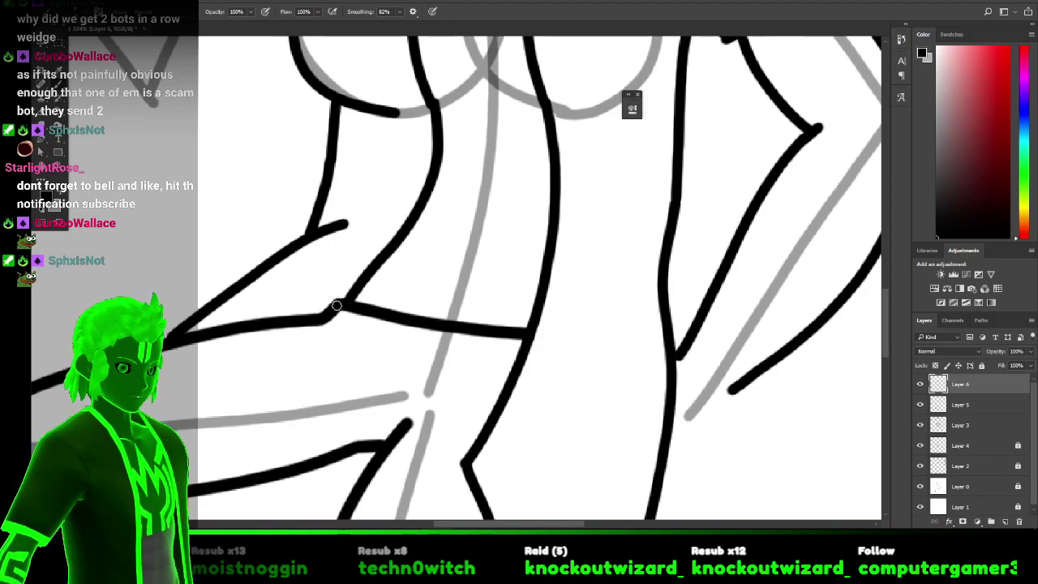
drag(338, 302, 417, 217)
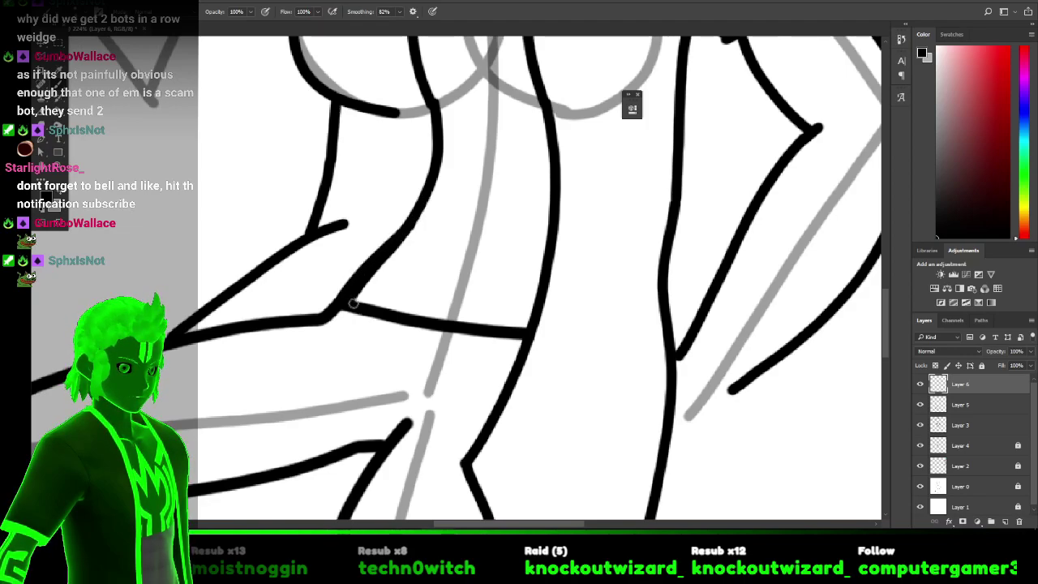
drag(344, 323, 365, 444)
mouse_move(365, 405)
mouse_down()
mouse_move(437, 394)
mouse_move(532, 345)
mouse_up()
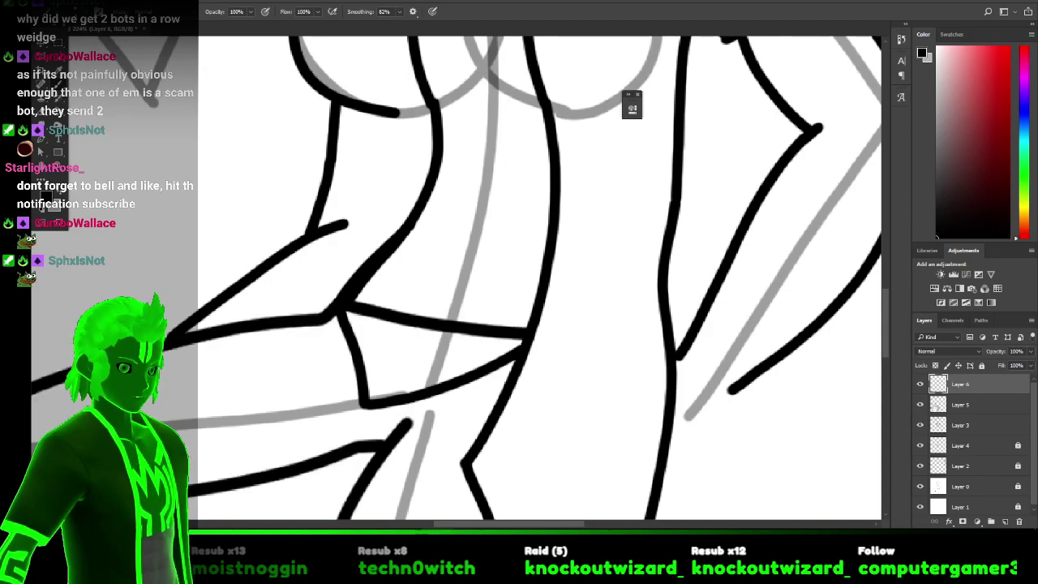
Erase the old waistline on Layer 5 above the pointed hem and clean up the doubled line along the front coat edge.
click(959, 425)
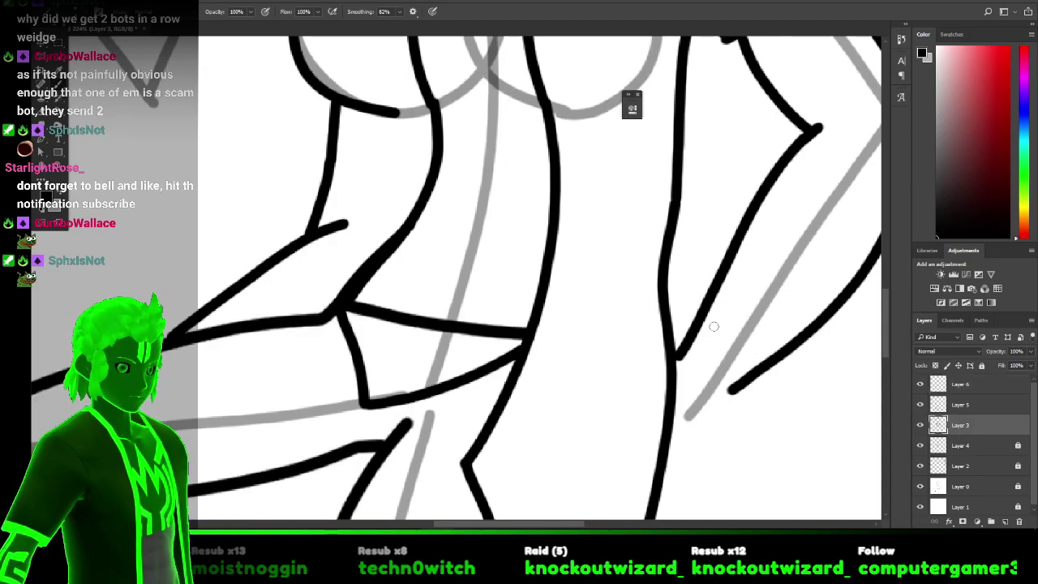
click(961, 404)
key(e)
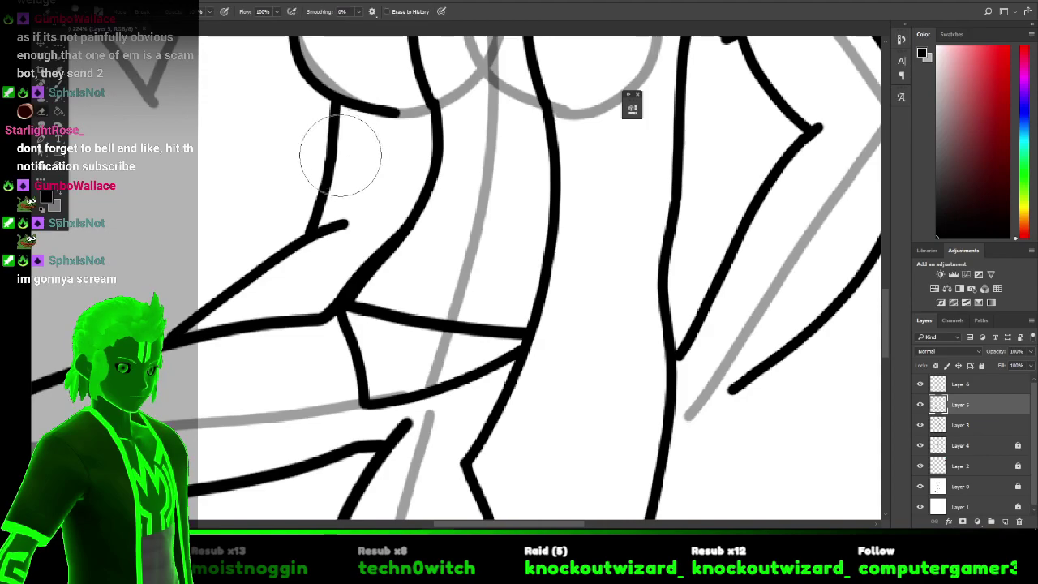
mouse_move(389, 306)
mouse_down()
mouse_move(394, 317)
mouse_move(386, 293)
mouse_move(447, 306)
mouse_move(522, 296)
mouse_up()
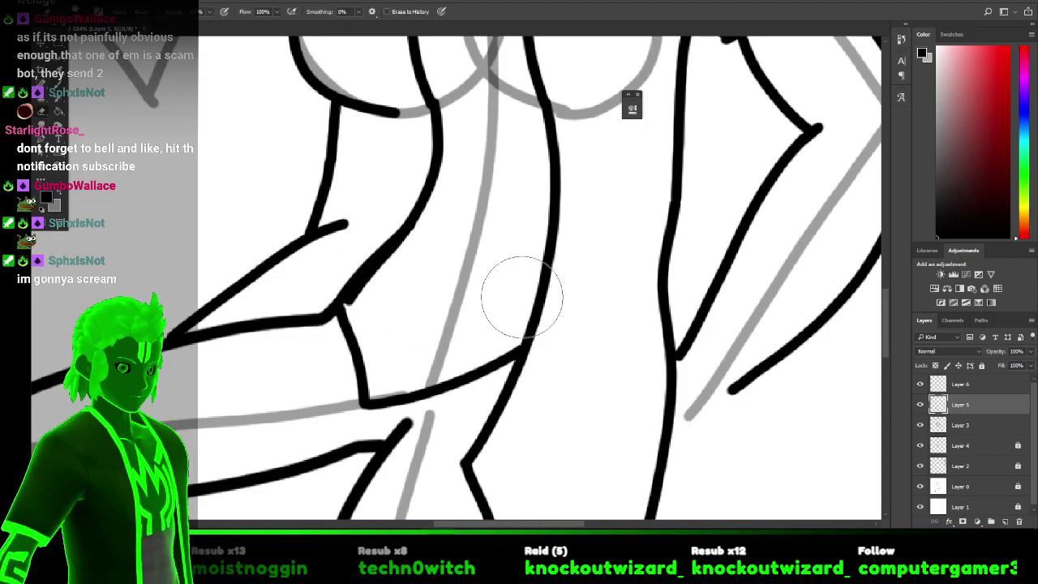
click(965, 427)
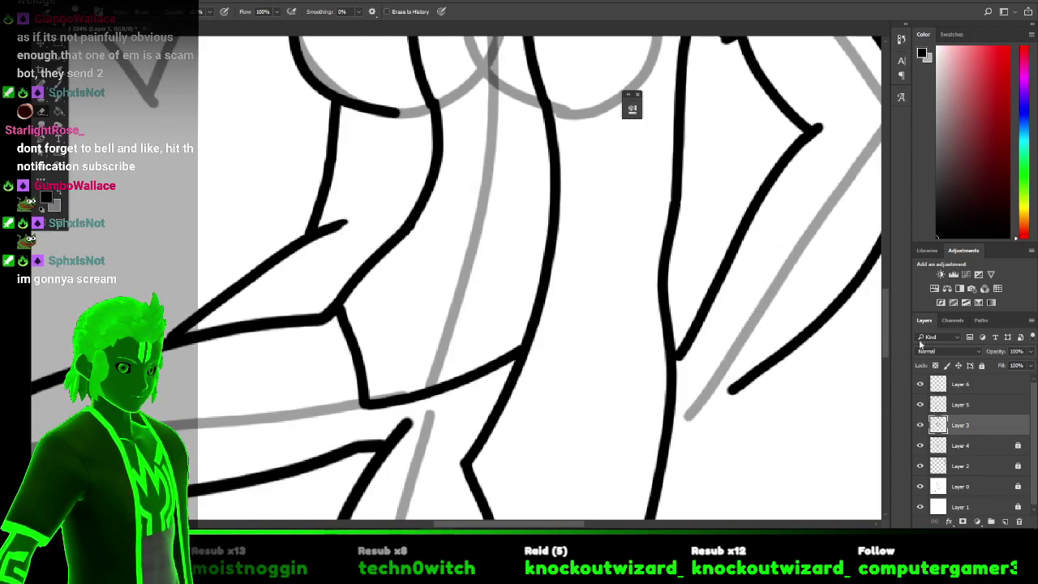
click(967, 384)
mouse_move(887, 309)
mouse_down()
mouse_move(895, 253)
mouse_move(890, 305)
mouse_up()
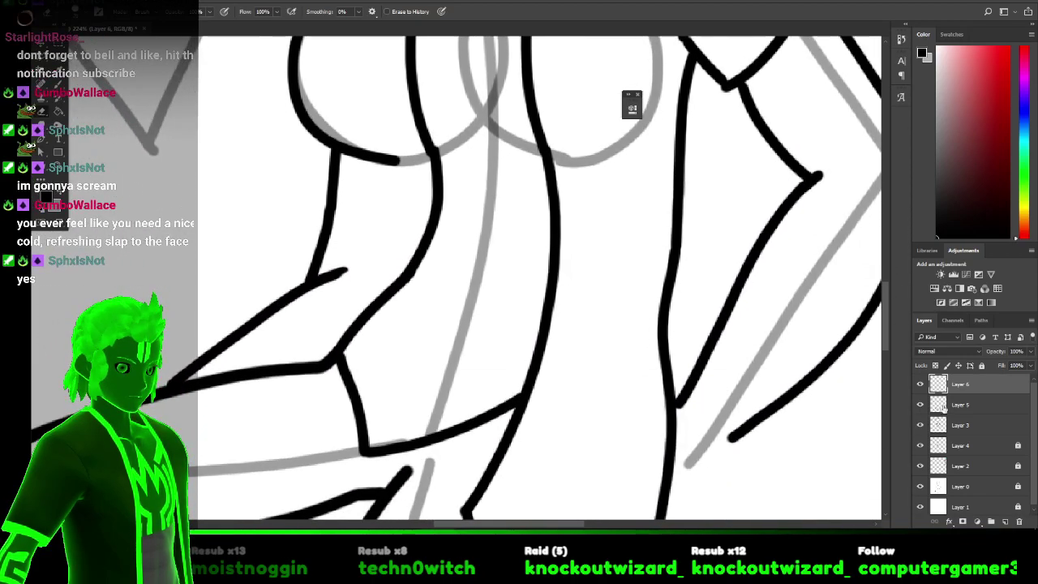
Erase both forearm outlines of the bent arm below the elbow on Layer 3, keeping the coat's side edge intact.
click(955, 428)
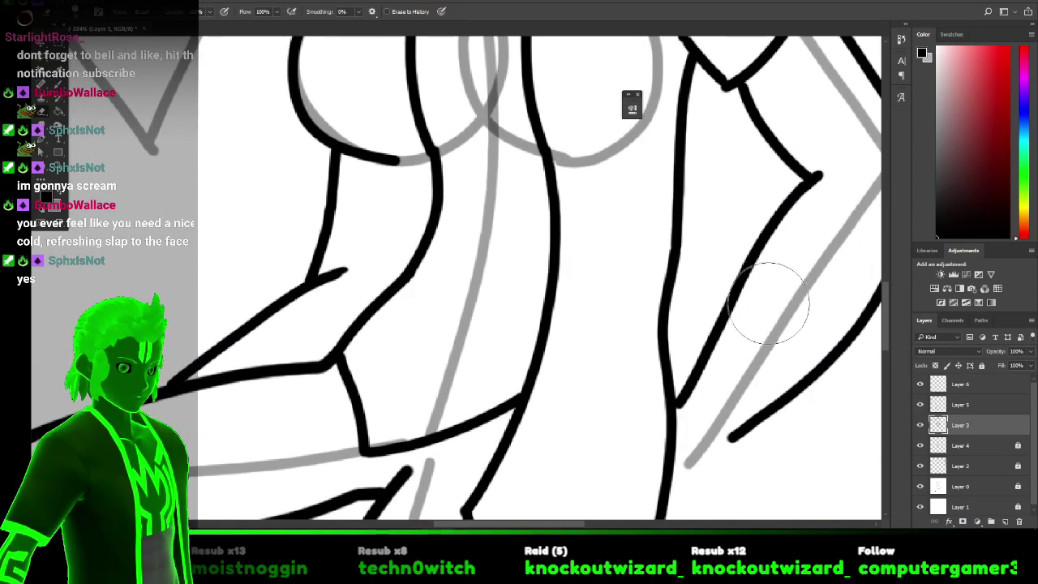
click(705, 381)
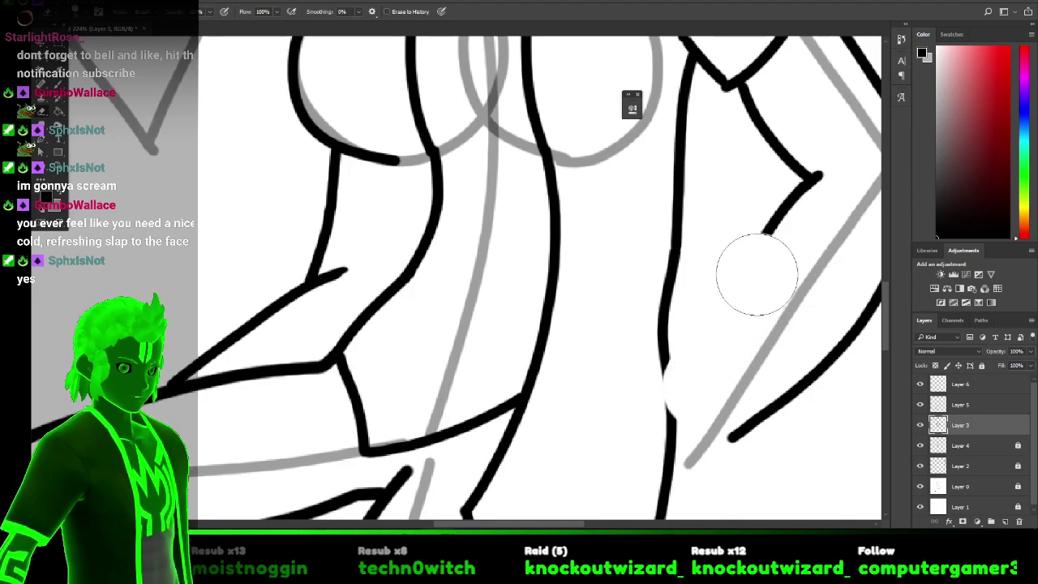
key(ctrl+z)
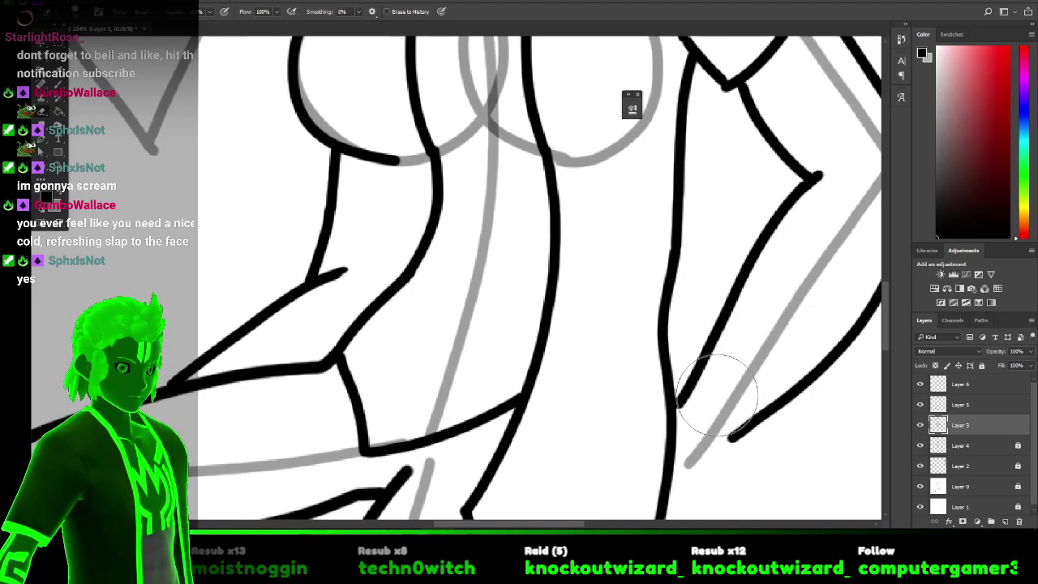
mouse_move(718, 399)
mouse_down()
mouse_move(760, 278)
mouse_move(815, 190)
mouse_up()
mouse_move(774, 337)
mouse_down()
mouse_move(808, 381)
mouse_move(695, 498)
mouse_up()
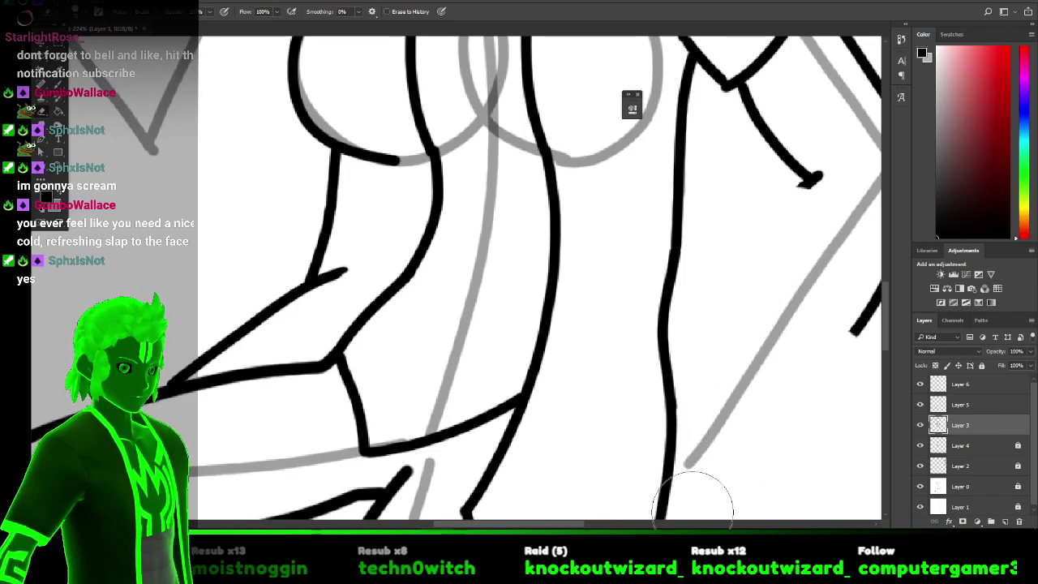
drag(535, 525, 580, 526)
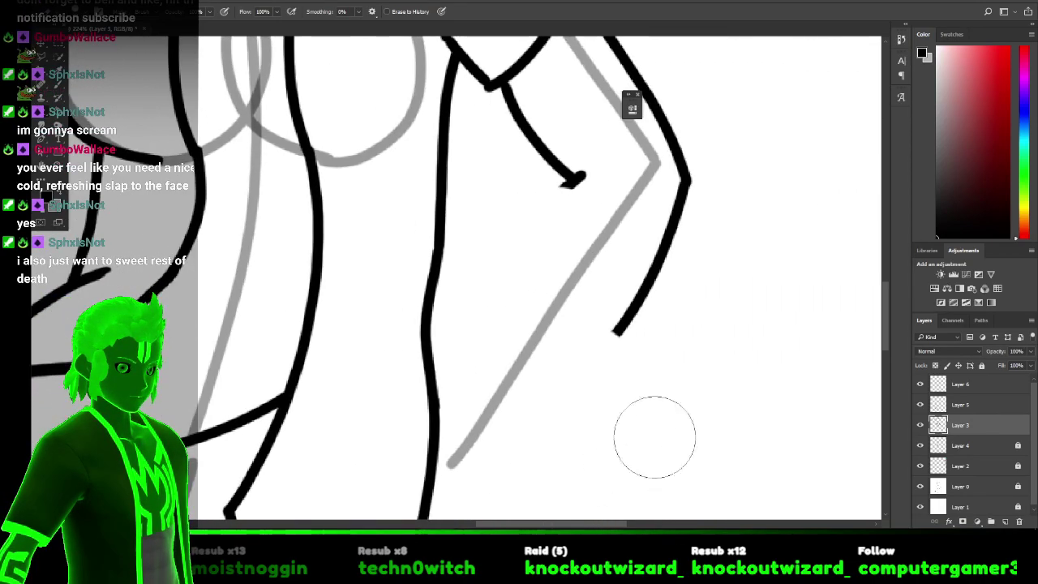
mouse_move(595, 203)
mouse_down()
mouse_move(637, 273)
mouse_move(614, 346)
mouse_move(690, 216)
mouse_up()
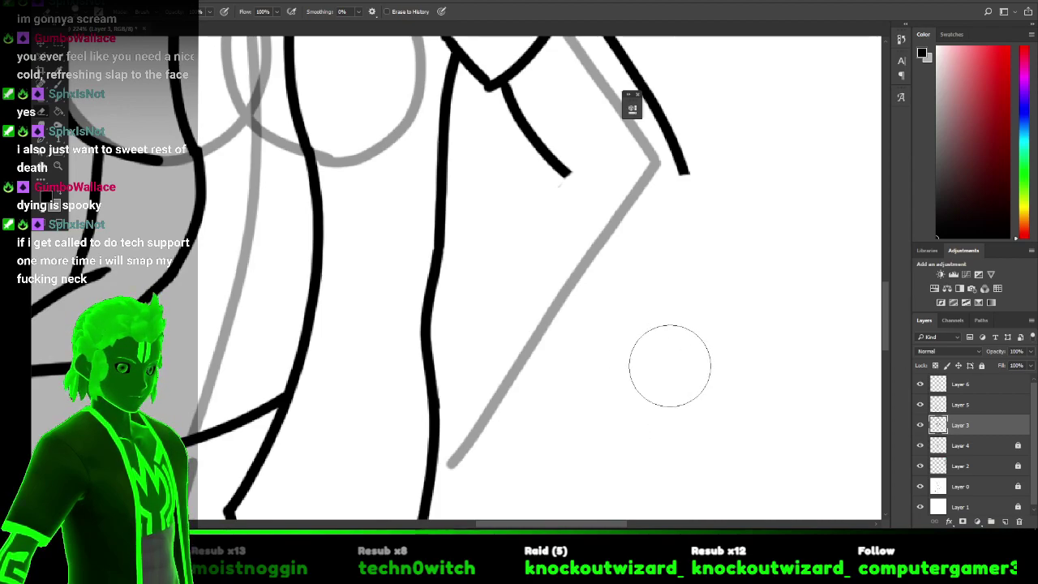
Try a curved under-bust line on Layer 3 following the lower edge of the chest circle nearest the bent arm, and undo it.
scroll(419, 261, up, 3)
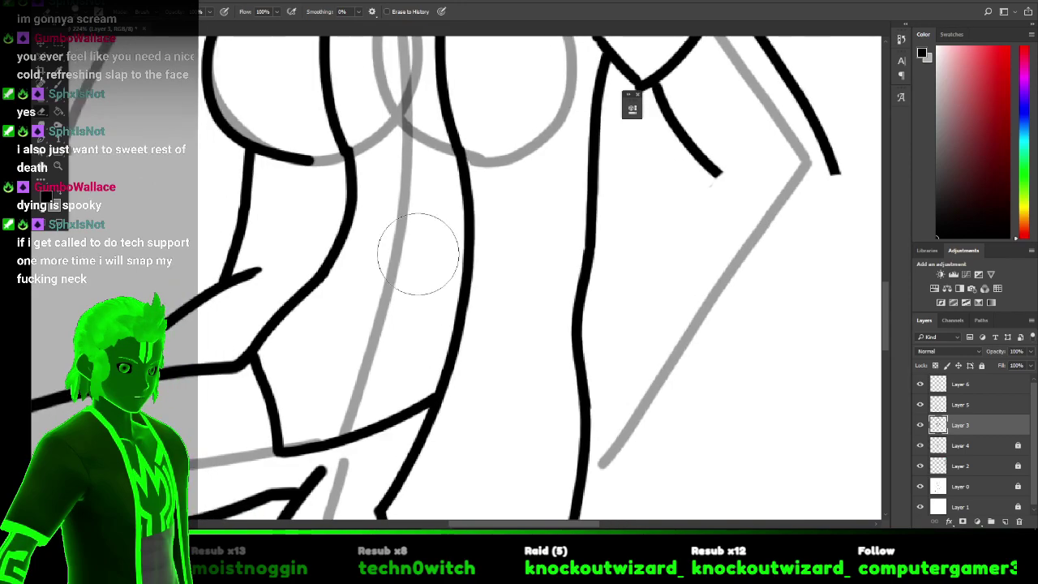
scroll(417, 251, down, 3)
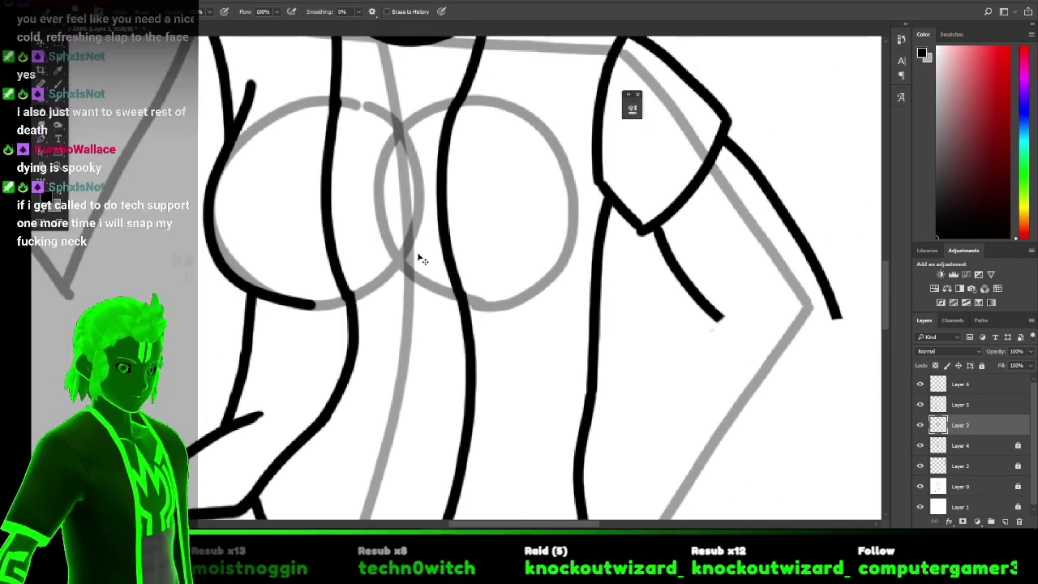
scroll(417, 254, up, 2)
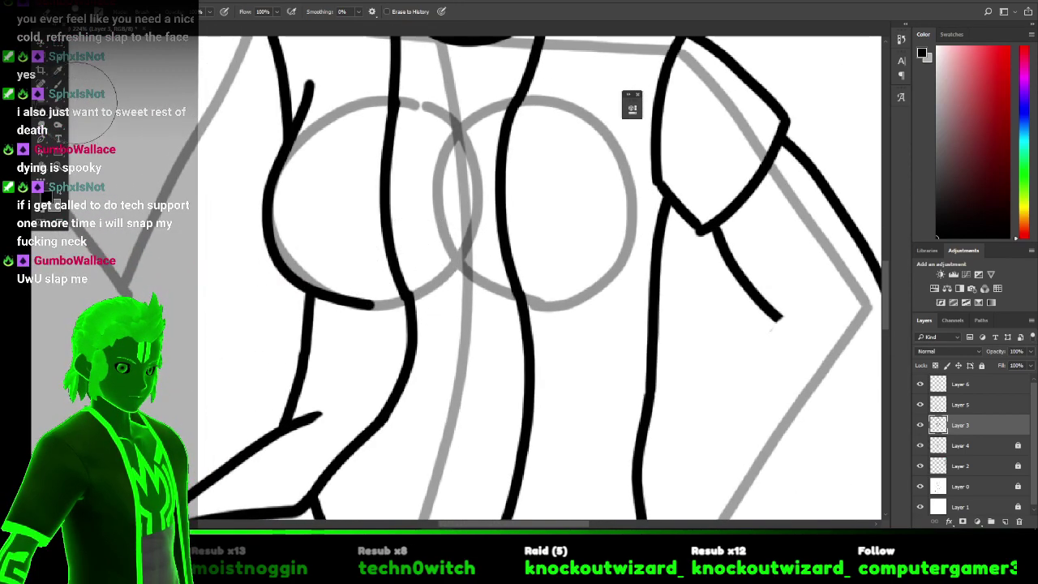
key(b)
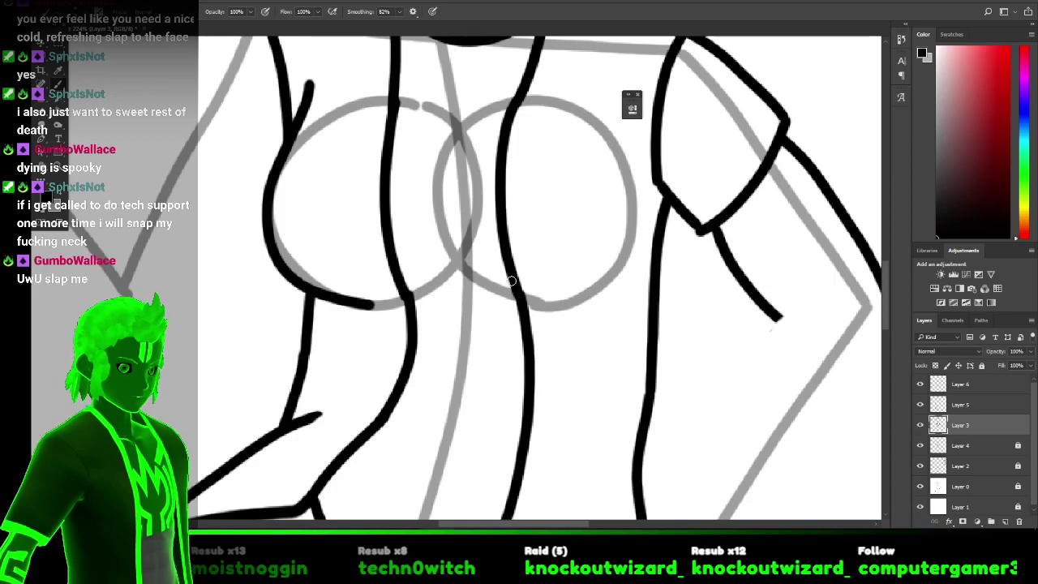
mouse_move(479, 314)
mouse_down()
mouse_move(590, 301)
mouse_move(624, 275)
mouse_up()
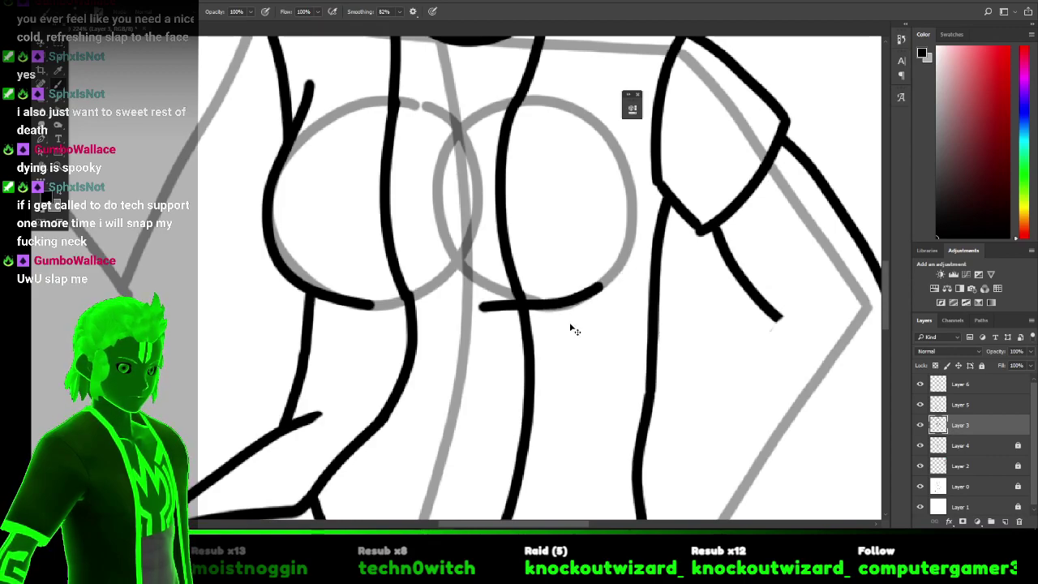
key(ctrl+z)
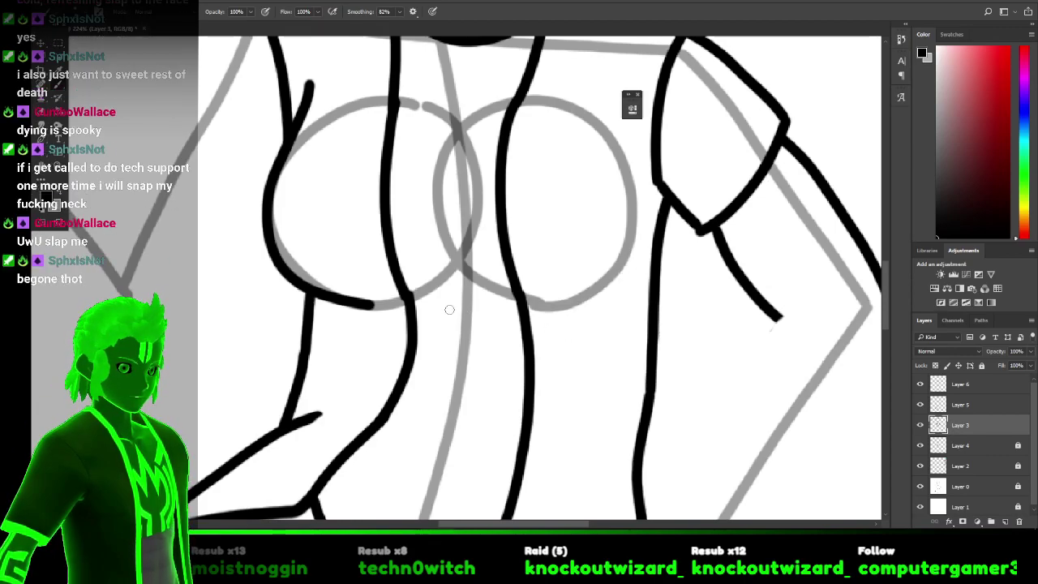
Try a short horizontal under-bust line with a small mark below it between the front coat edges, and undo both strokes.
drag(432, 309, 535, 301)
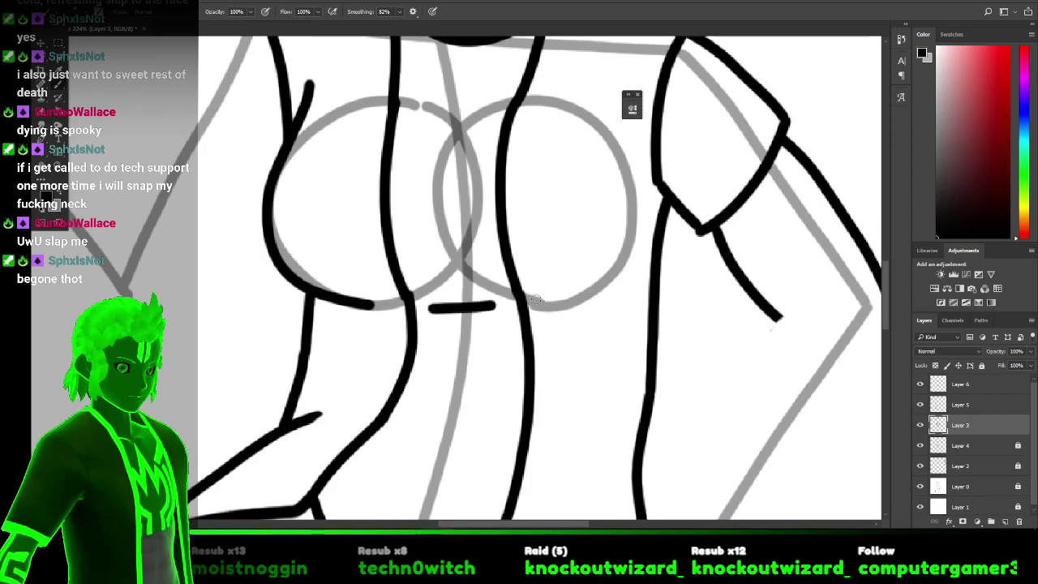
drag(453, 322, 468, 320)
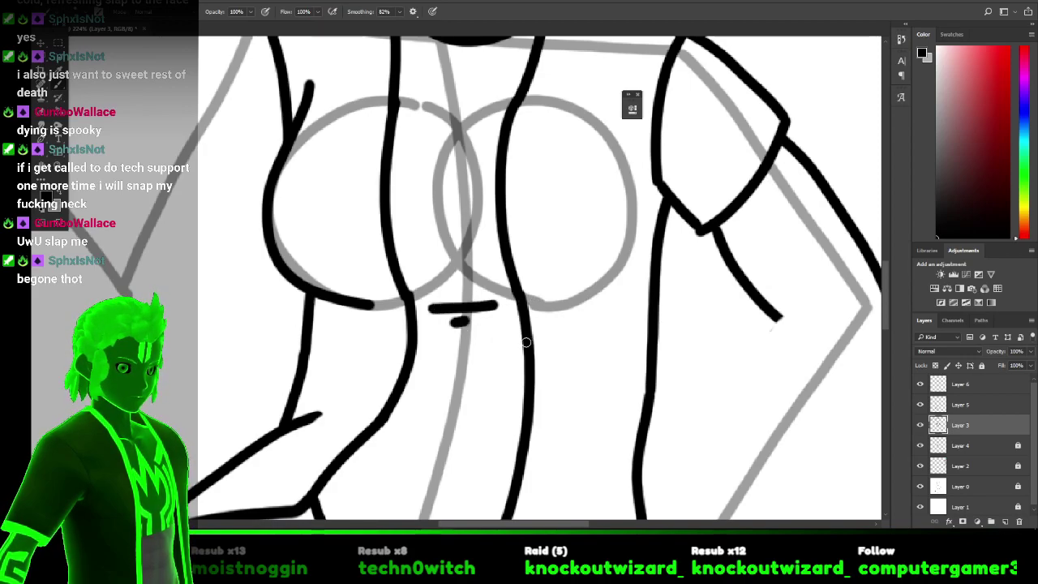
key(ctrl+z)
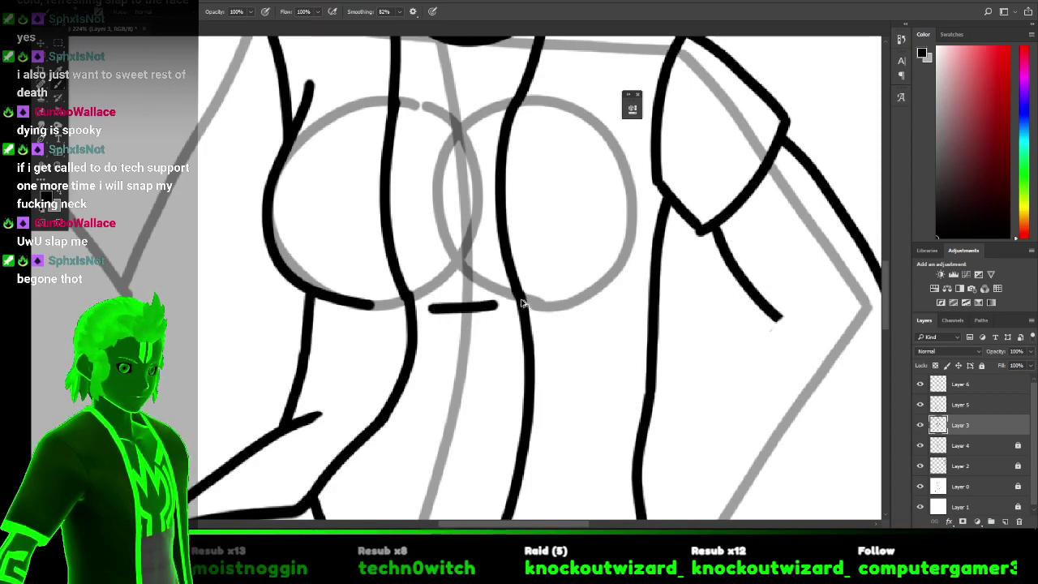
key(ctrl+z)
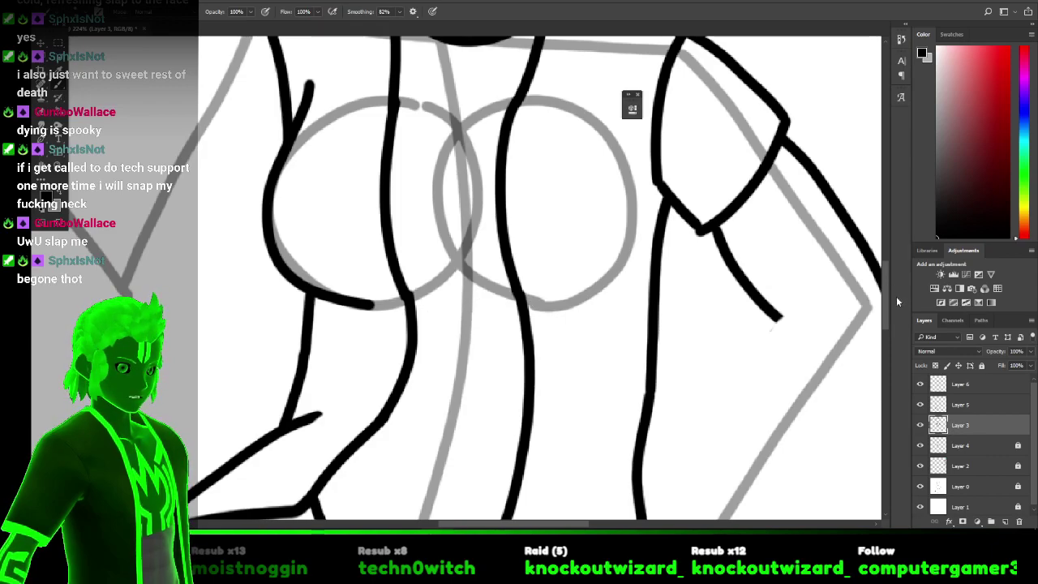
Draw the outer sleeve edge on Layer 3, running straight from the shoulder corner alongside the upper-arm guide of the V-shaped arm.
drag(883, 300, 876, 255)
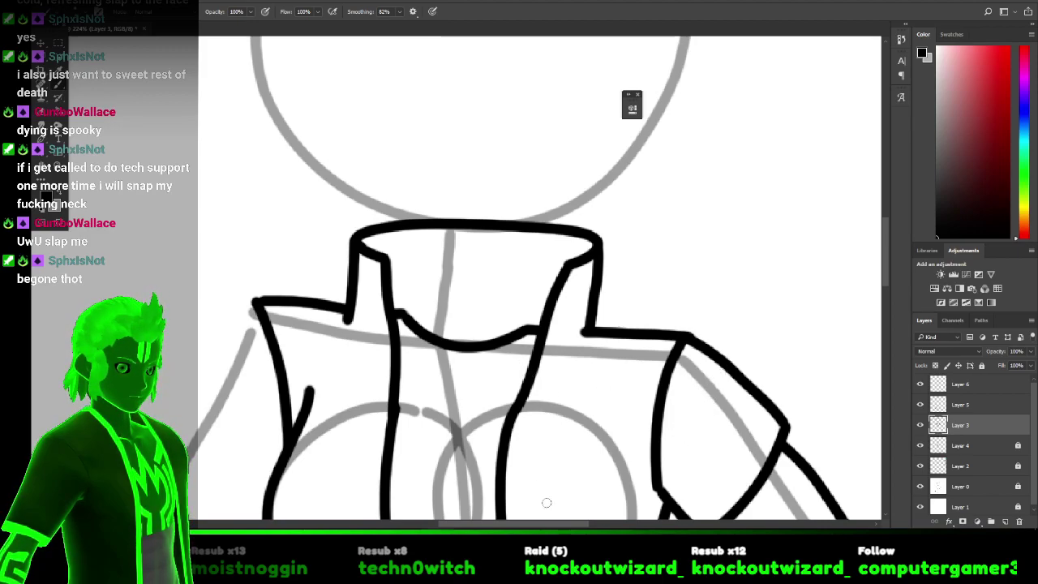
click(637, 524)
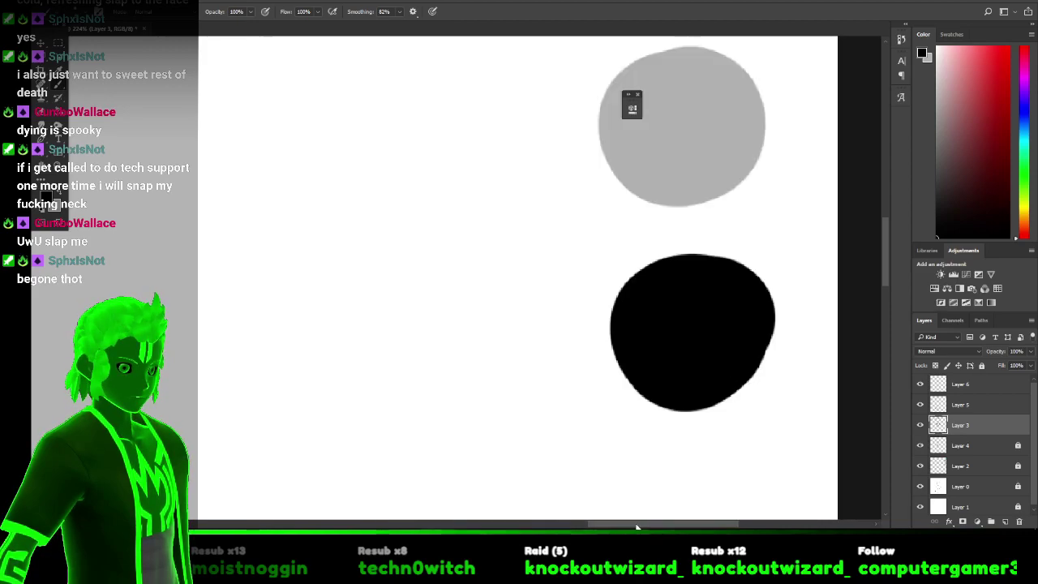
drag(648, 525, 430, 527)
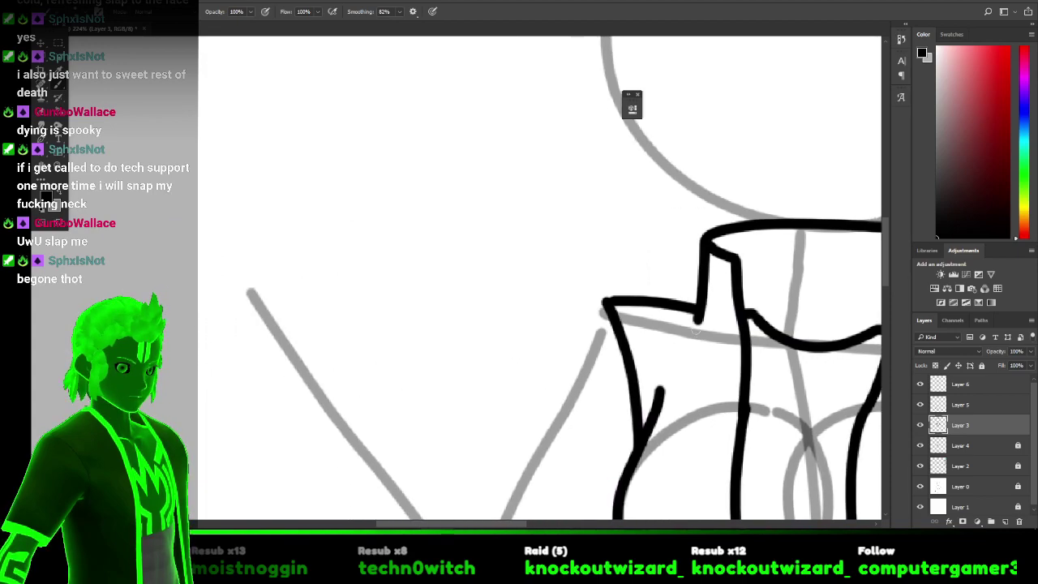
drag(884, 245, 883, 280)
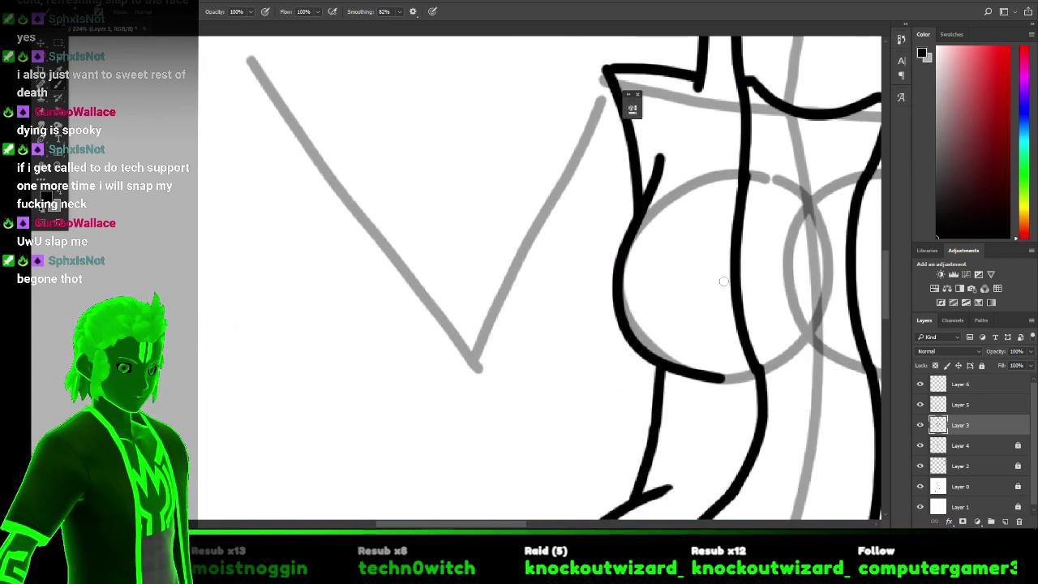
drag(522, 234, 546, 119)
key(ctrl+z)
mouse_move(522, 221)
mouse_down()
mouse_move(555, 130)
mouse_move(603, 67)
mouse_up()
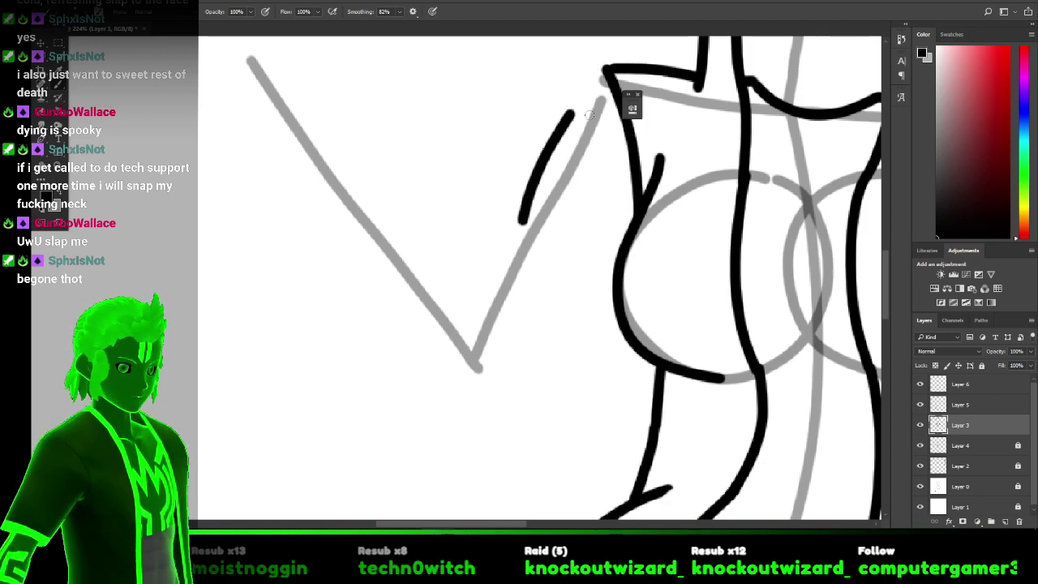
key(ctrl+z)
mouse_move(524, 202)
mouse_down()
mouse_move(541, 135)
mouse_move(632, 48)
mouse_up()
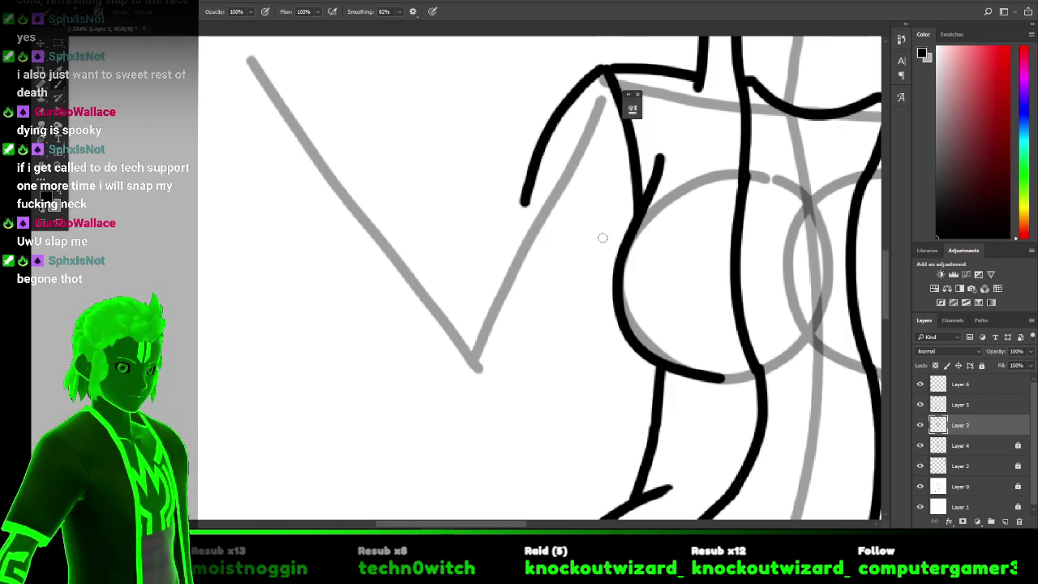
key(ctrl+z)
mouse_move(516, 212)
mouse_down()
mouse_move(606, 51)
mouse_move(630, 39)
mouse_up()
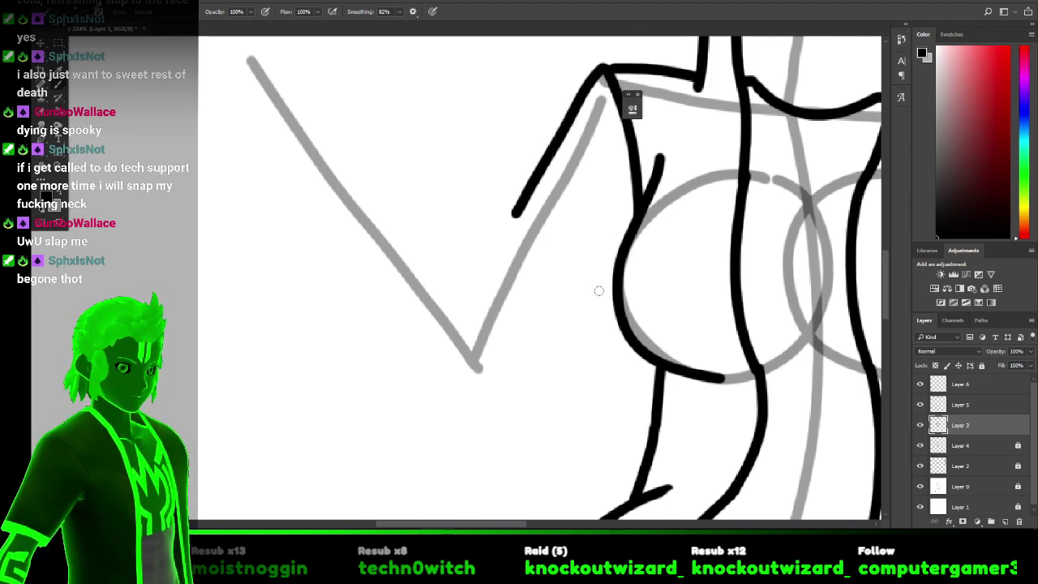
Draw the short sleeve underside beside the chest and close the sleeve with a curved cuff line from the outer edge's end.
drag(603, 280, 606, 258)
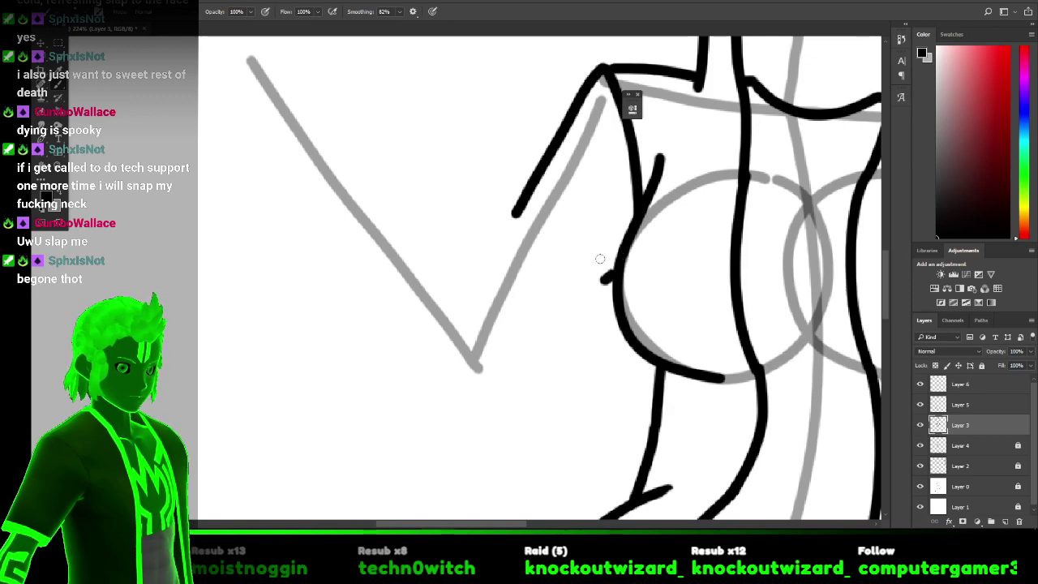
key(ctrl+z)
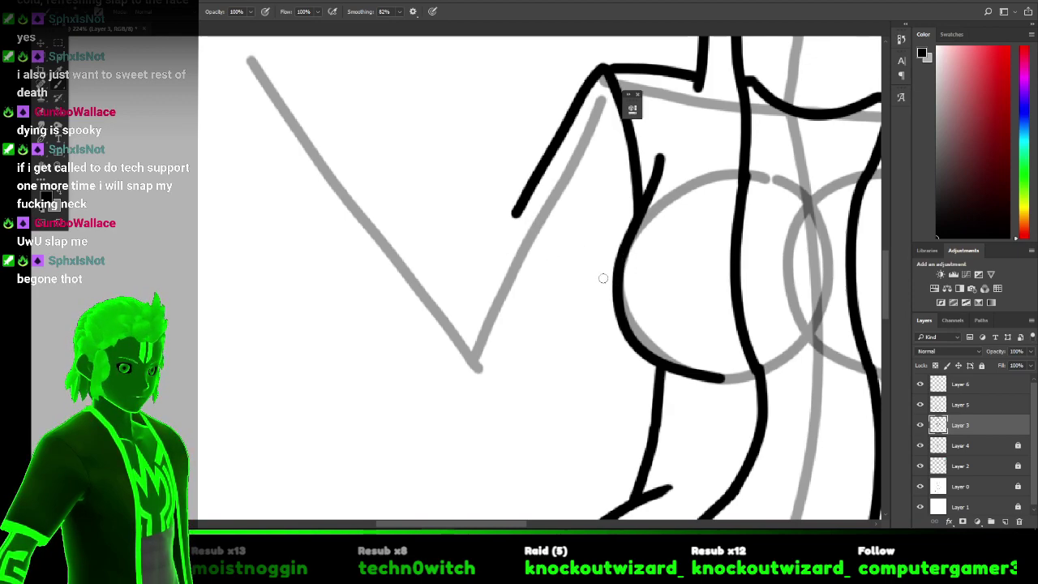
drag(603, 277, 629, 230)
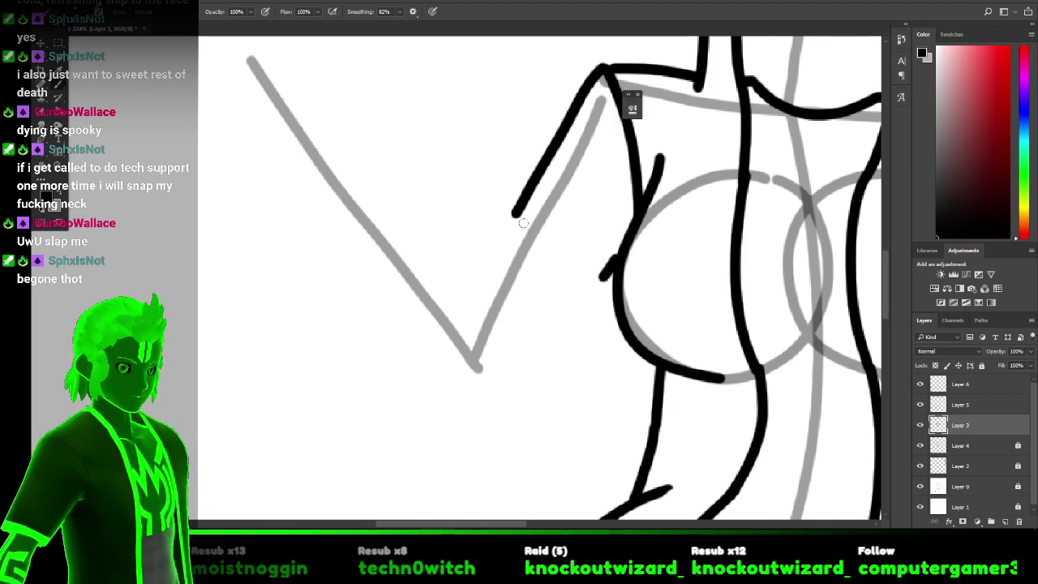
mouse_move(516, 213)
mouse_down()
mouse_move(581, 228)
mouse_move(616, 275)
mouse_move(620, 300)
mouse_move(606, 277)
mouse_up()
key(ctrl+z)
mouse_move(518, 214)
mouse_down()
mouse_move(592, 255)
mouse_move(623, 304)
mouse_up()
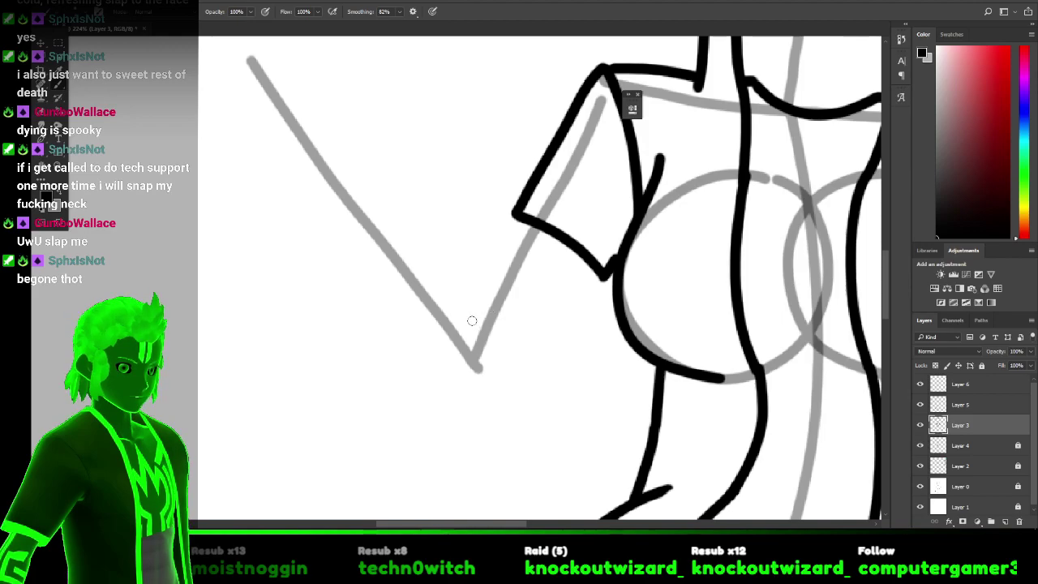
Draw the inner forearm line above its guide down to the elbow crease and connect the crease to the cuff's outer corner.
mouse_move(467, 323)
mouse_down()
mouse_move(492, 250)
mouse_move(537, 189)
mouse_up()
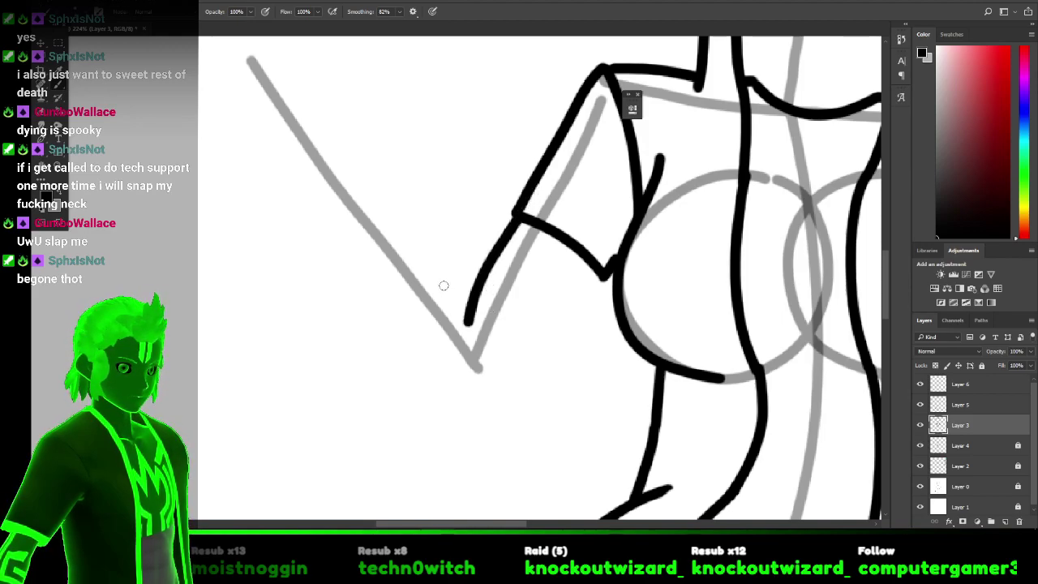
key(ctrl+z)
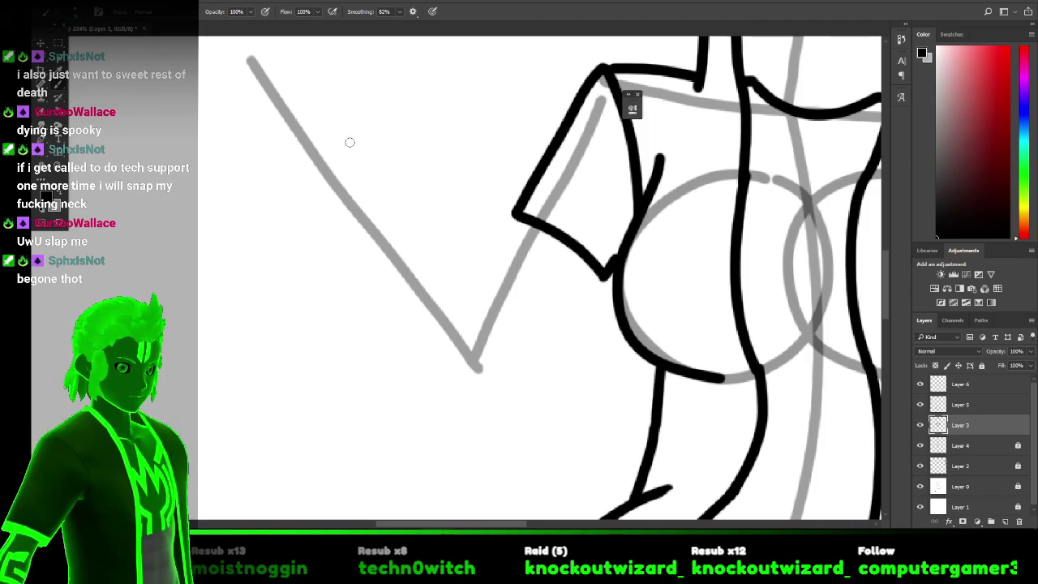
mouse_move(346, 142)
mouse_down()
mouse_move(462, 263)
mouse_move(501, 360)
mouse_move(474, 297)
mouse_up()
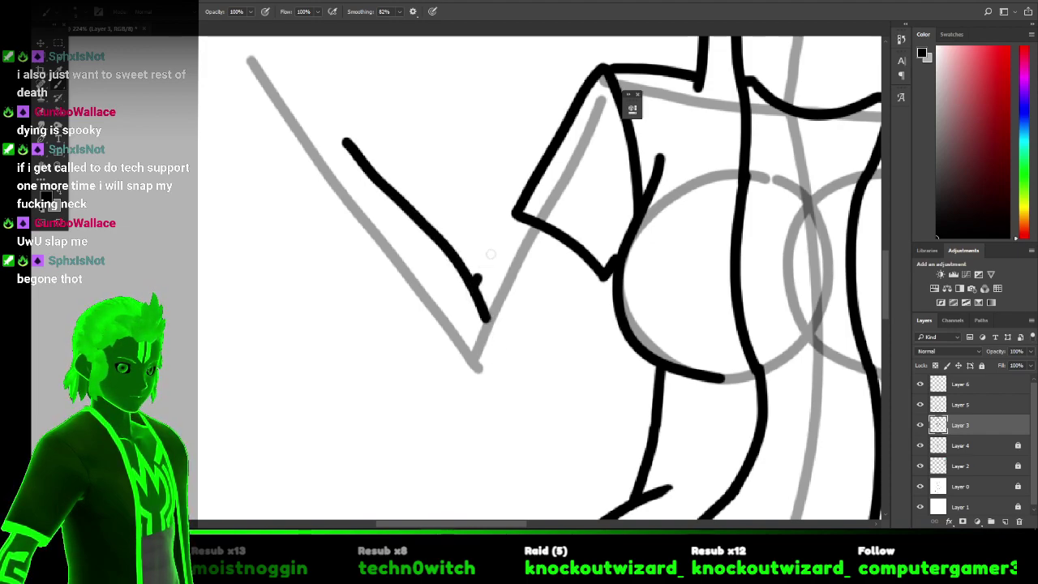
drag(476, 283, 537, 200)
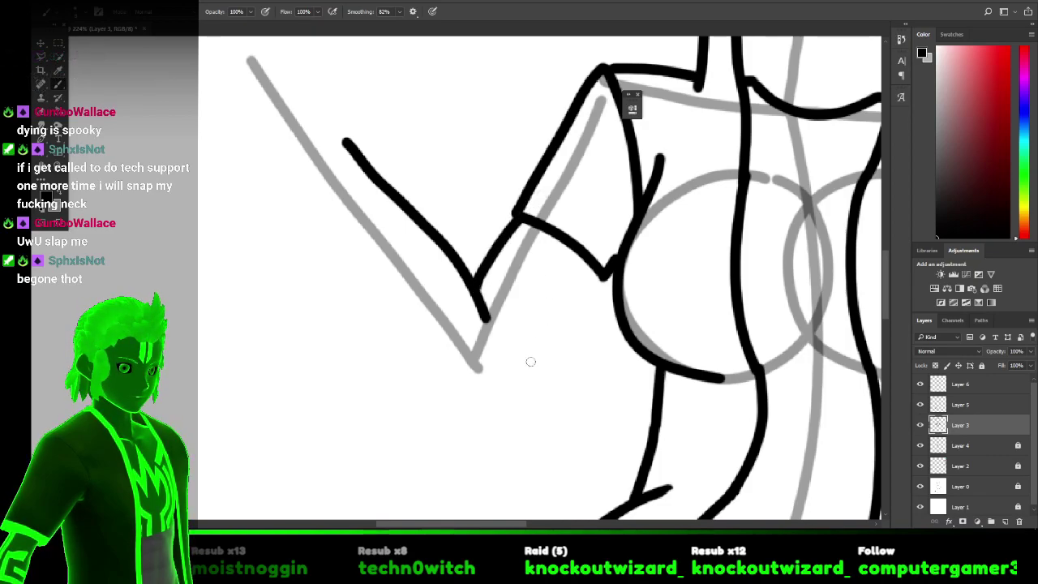
Draw the upper arm's underside from the cuff to the elbow and continue from the elbow with the outer forearm outline below the guide.
mouse_move(499, 402)
mouse_down()
mouse_move(553, 347)
mouse_move(609, 238)
mouse_up()
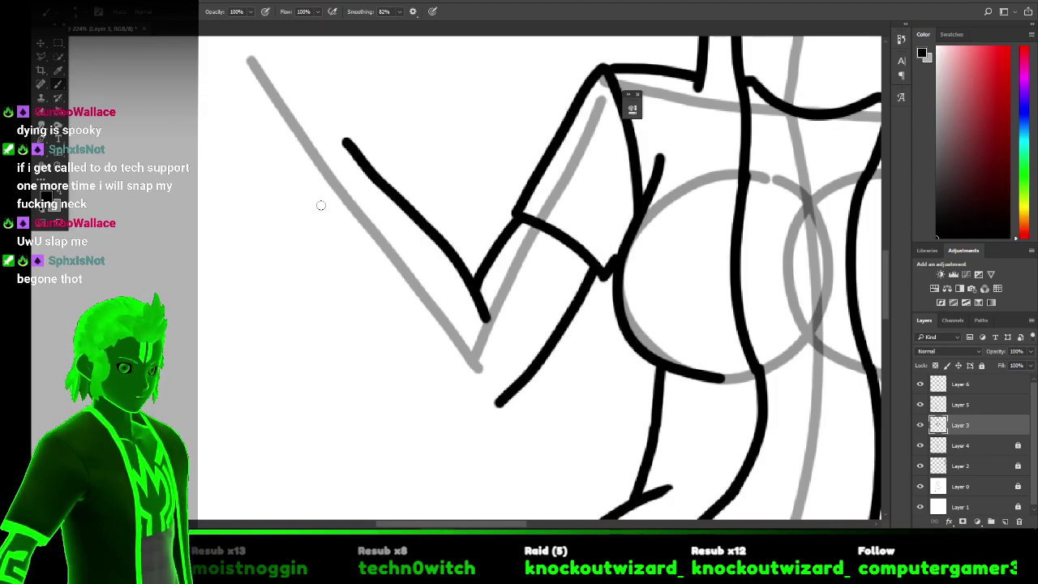
drag(322, 206, 389, 302)
key(ctrl+z)
mouse_move(322, 205)
mouse_down()
mouse_move(430, 364)
mouse_move(496, 415)
mouse_move(530, 425)
mouse_up()
key(ctrl+z)
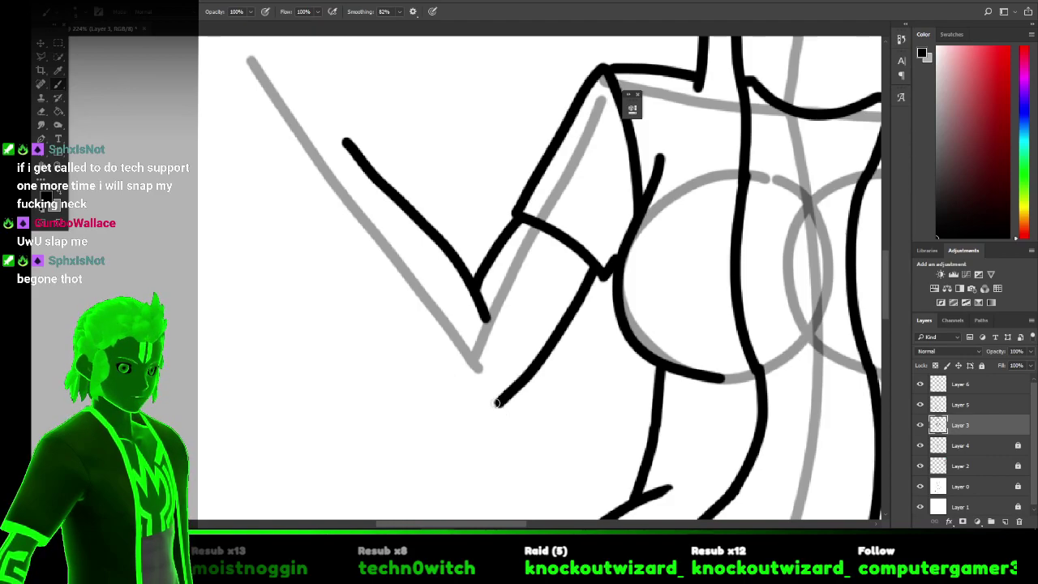
mouse_move(497, 403)
mouse_down()
mouse_move(412, 354)
mouse_move(291, 157)
mouse_up()
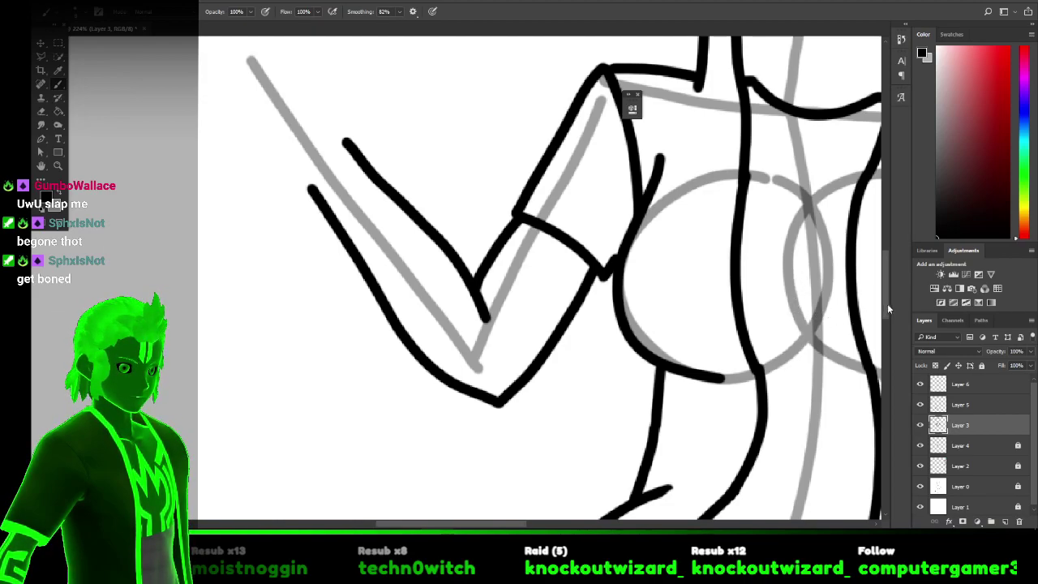
drag(885, 301, 885, 279)
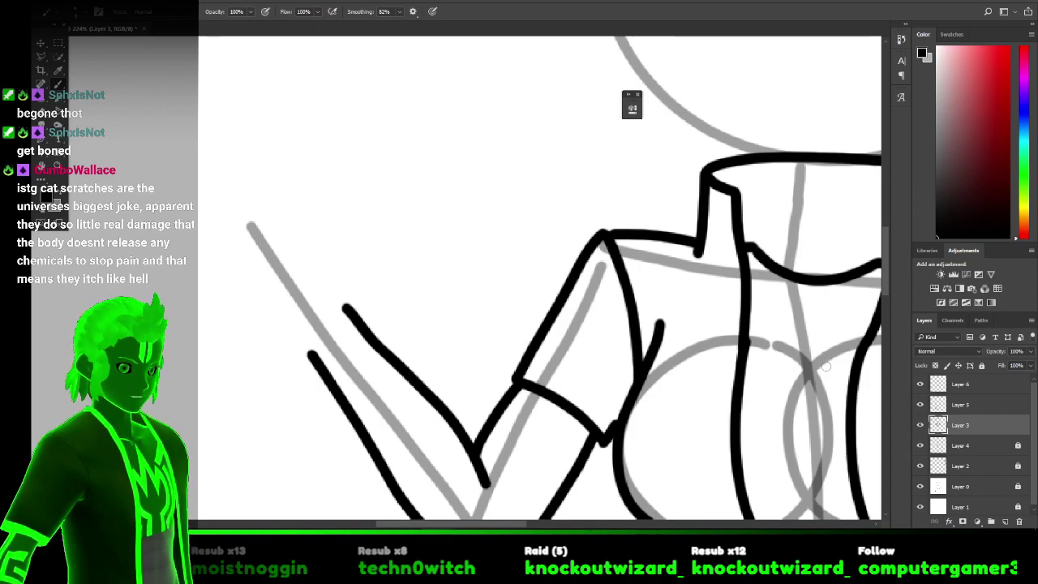
Check the figure's line art with the Layer 0 pose sketch temporarily hidden.
scroll(826, 368, down, 3)
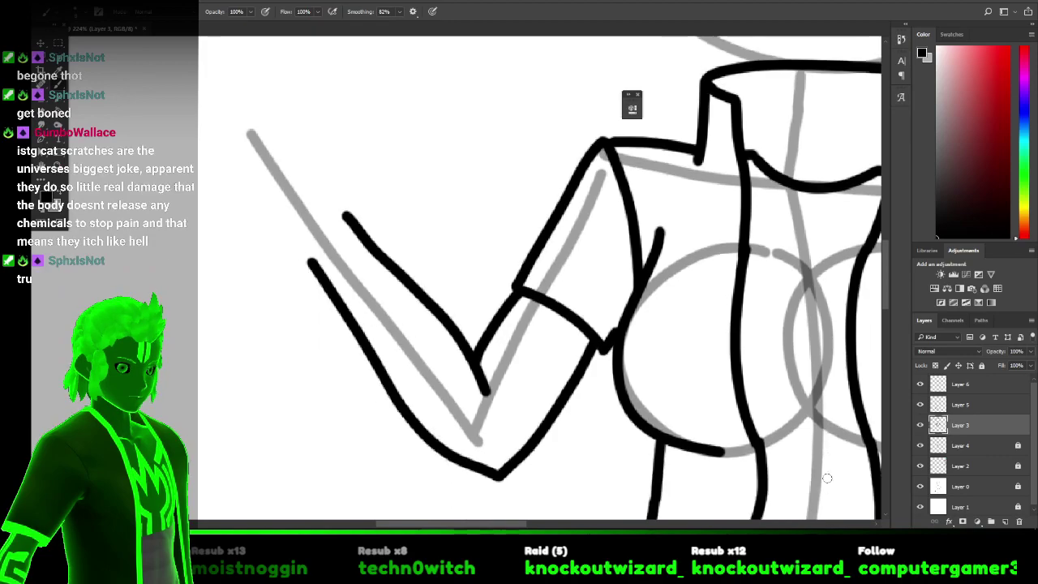
scroll(827, 478, down, 5)
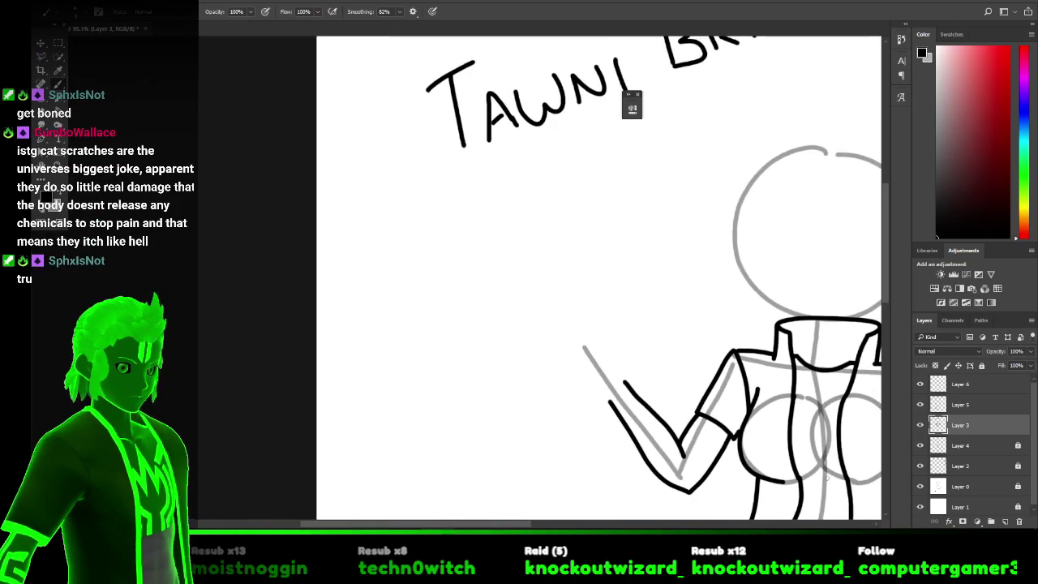
scroll(827, 479, up, 2)
scroll(827, 478, down, 3)
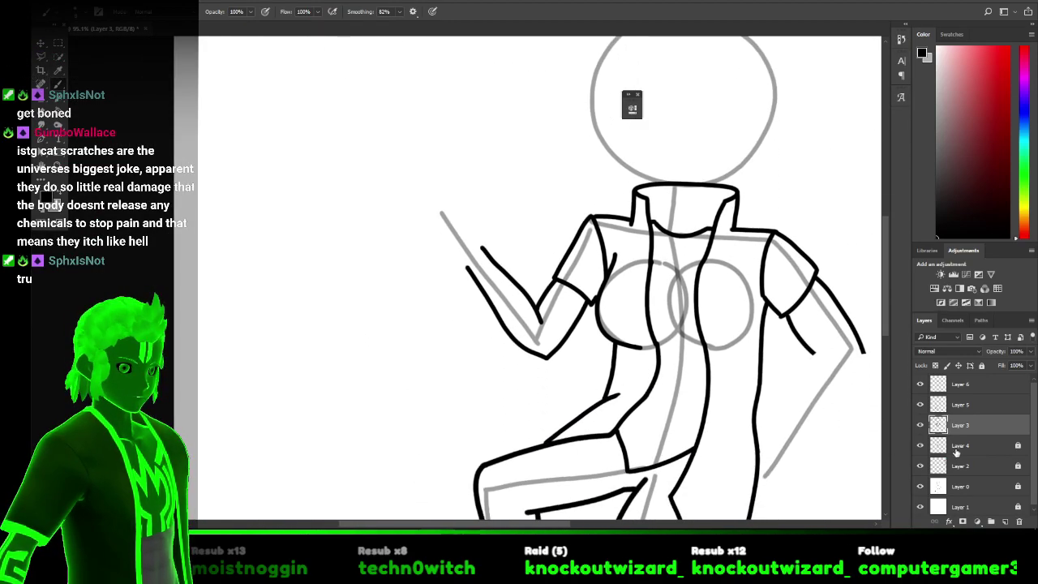
scroll(926, 487, down, 1)
click(921, 484)
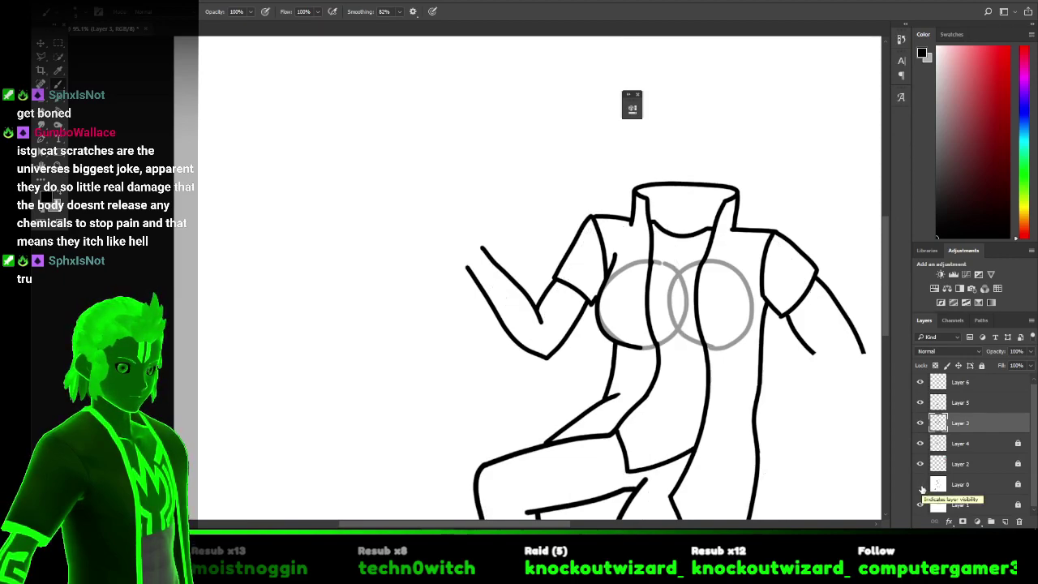
click(921, 484)
Undo the raised forearm's lower outline and redraw it as a smooth curve from the elbow to the wrist.
key(ctrl+z)
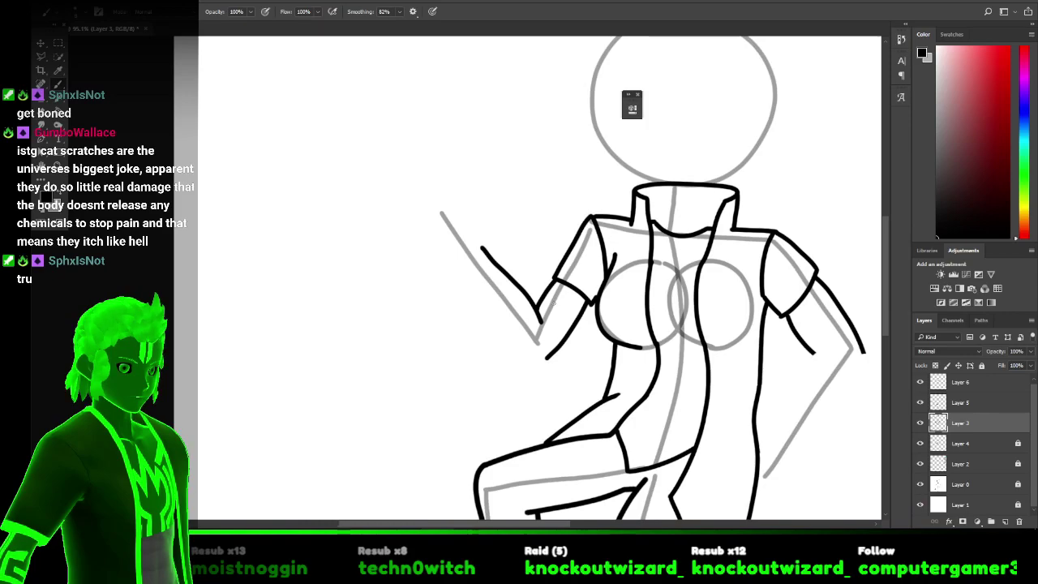
scroll(554, 302, up, 5)
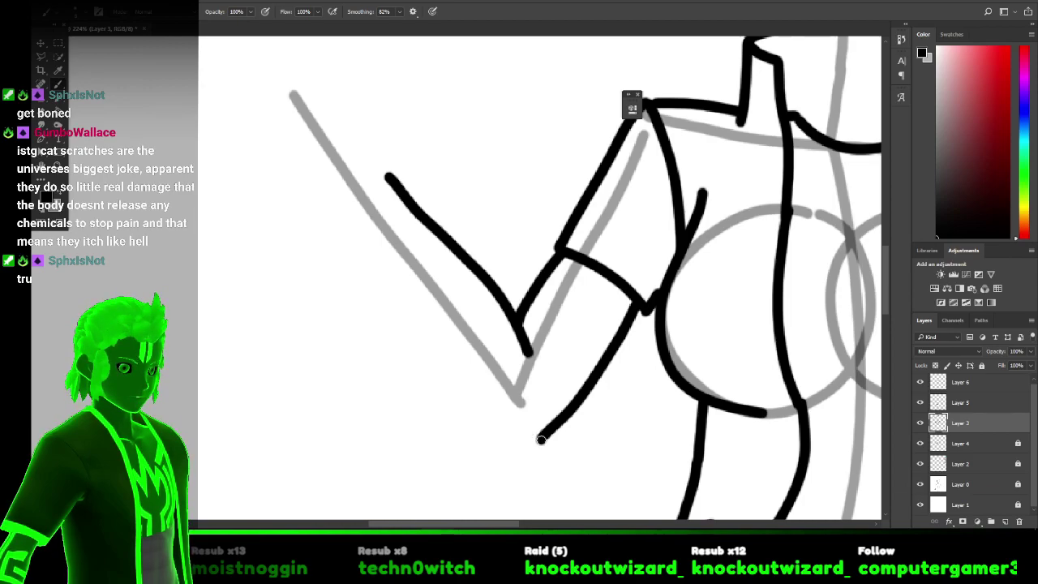
mouse_move(523, 432)
mouse_down()
mouse_move(439, 375)
mouse_move(394, 324)
mouse_move(334, 191)
mouse_move(335, 203)
mouse_up()
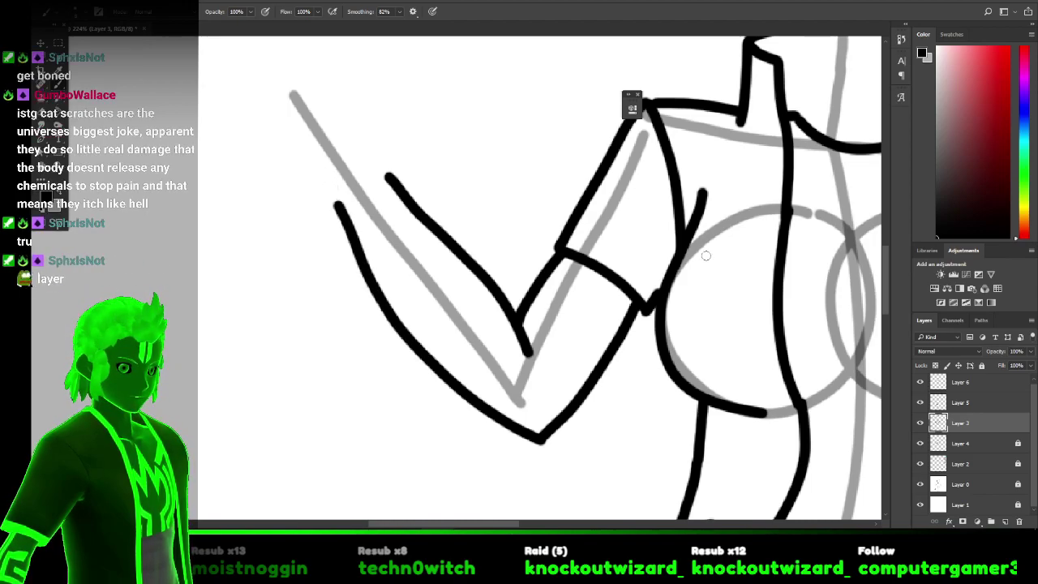
key(ctrl+z)
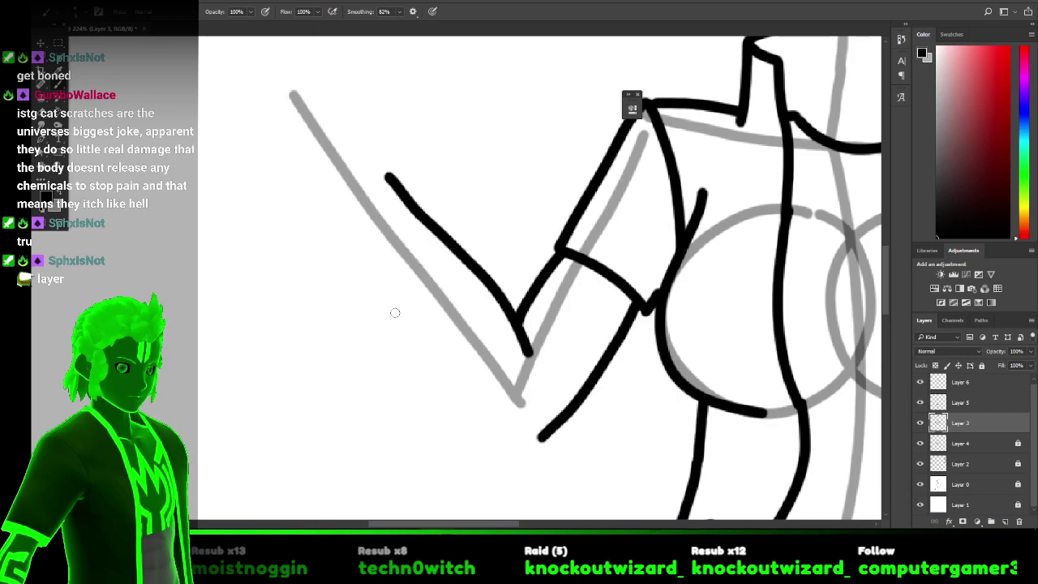
mouse_move(393, 311)
mouse_down()
mouse_move(419, 352)
mouse_move(537, 438)
mouse_move(447, 382)
mouse_move(423, 350)
mouse_move(371, 252)
mouse_move(354, 183)
mouse_up()
key(ctrl+z)
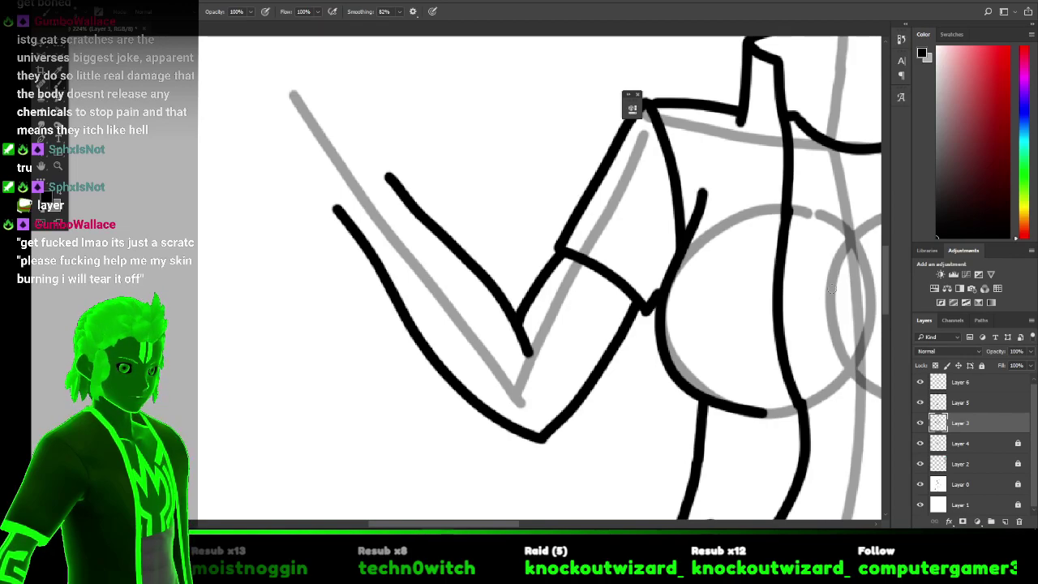
scroll(885, 267, up, 4)
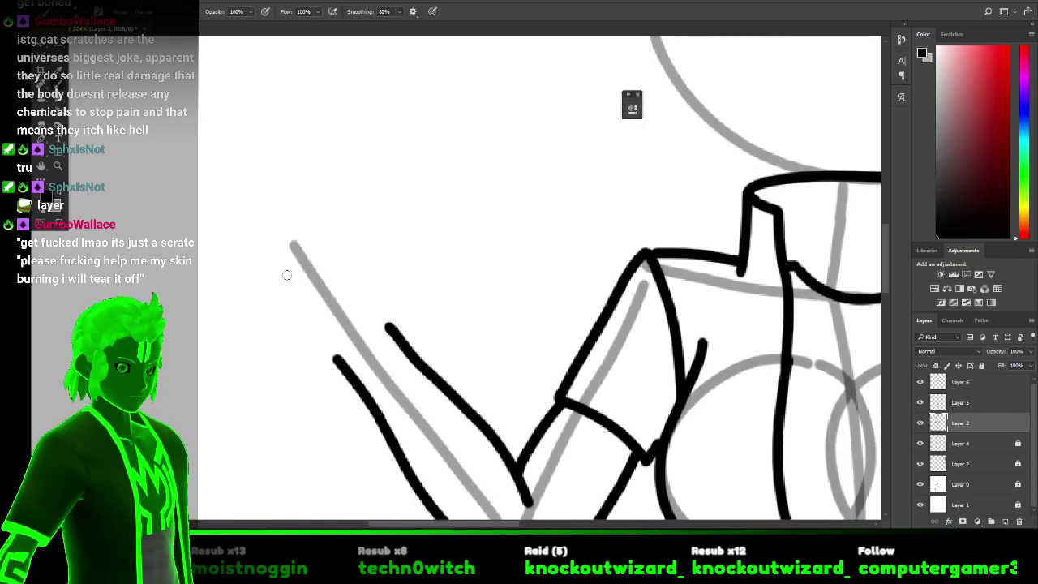
mouse_move(308, 263)
mouse_down()
mouse_move(354, 323)
mouse_move(319, 249)
mouse_move(304, 264)
mouse_move(334, 313)
mouse_move(357, 320)
mouse_move(312, 244)
mouse_up()
key(ctrl+z)
key(ctrl+z)
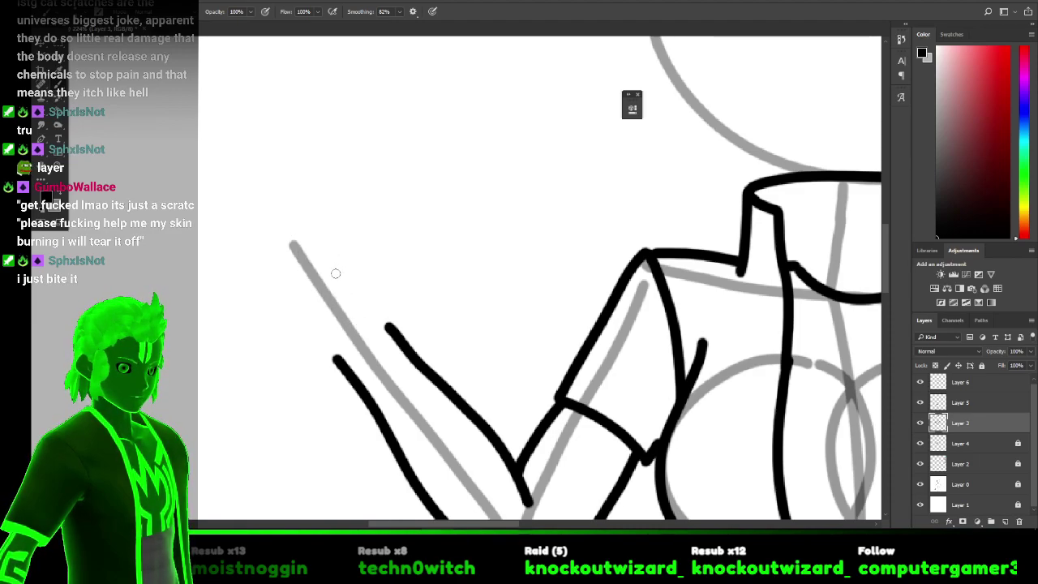
Draw the wrist edge and the curled thumb outline of the raised hand above the forearm.
drag(380, 334, 379, 285)
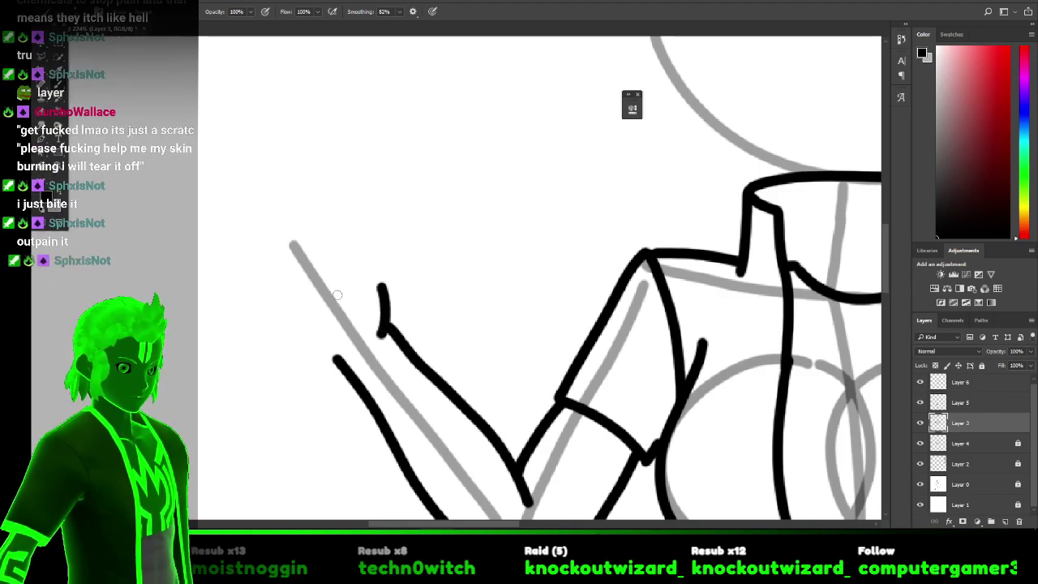
mouse_move(330, 286)
mouse_down()
mouse_move(344, 316)
mouse_move(369, 334)
mouse_move(355, 286)
mouse_move(351, 321)
mouse_up()
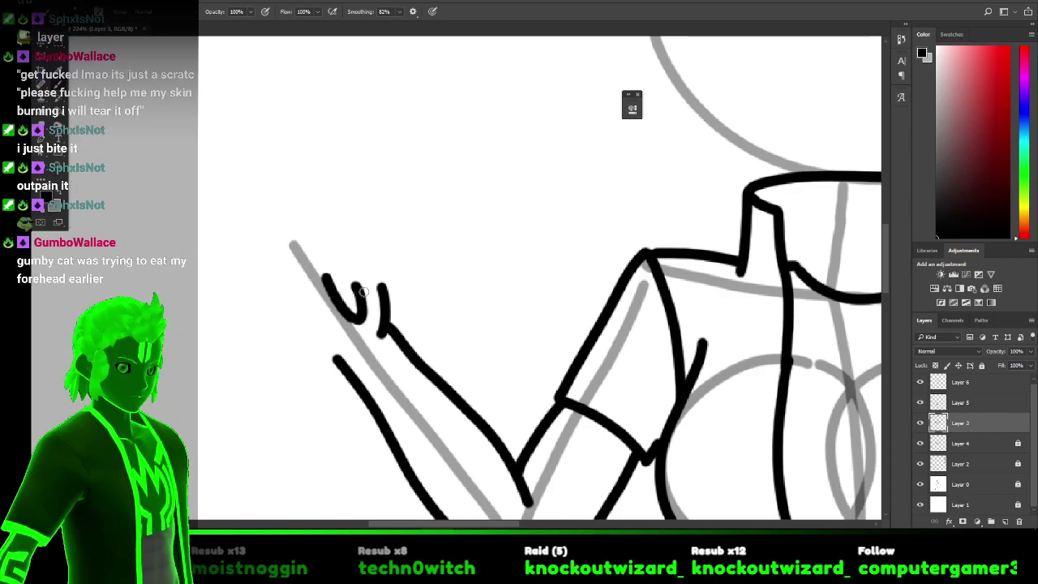
mouse_move(325, 275)
mouse_down()
mouse_move(380, 249)
mouse_move(367, 258)
mouse_move(386, 284)
mouse_up()
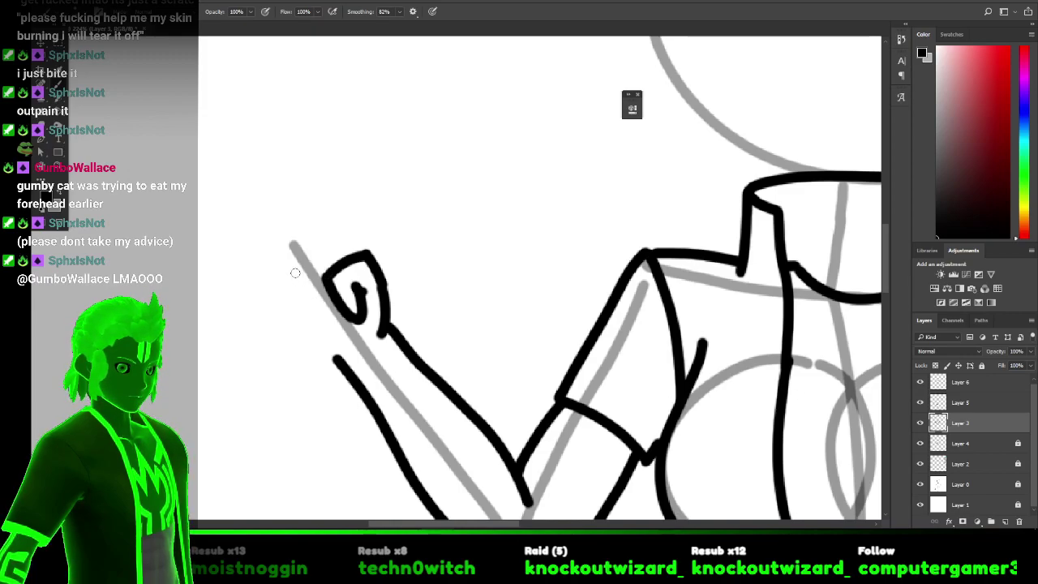
Draw three curled fingers stacked beside the thumb of the raised hand.
mouse_move(292, 270)
mouse_down()
mouse_move(283, 244)
mouse_move(303, 233)
mouse_move(344, 288)
mouse_up()
mouse_move(289, 267)
mouse_down()
mouse_move(346, 322)
mouse_move(356, 302)
mouse_up()
mouse_move(294, 275)
mouse_down()
mouse_move(297, 303)
mouse_move(331, 327)
mouse_up()
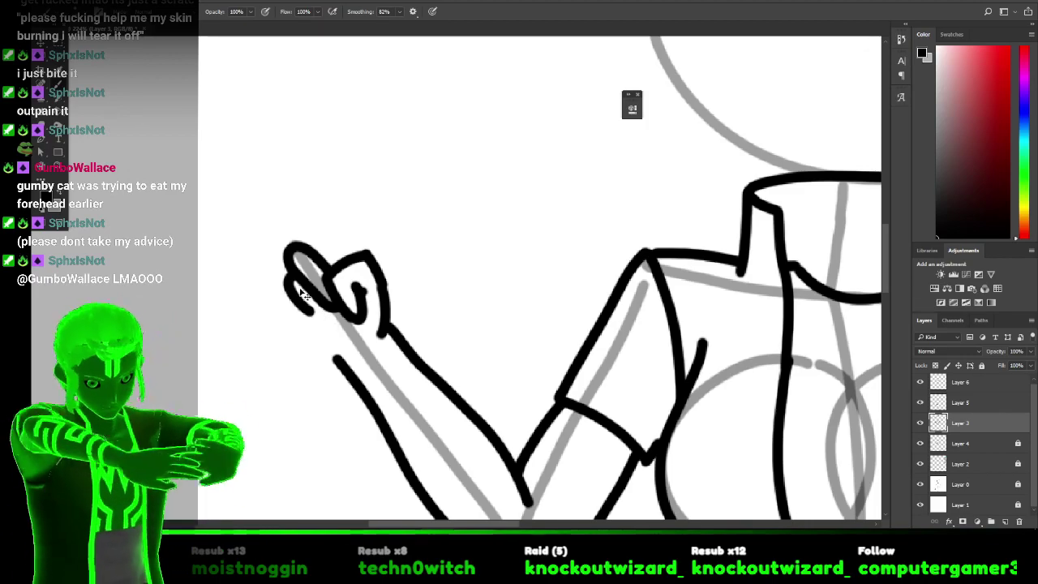
key(ctrl+z)
mouse_move(285, 277)
mouse_down()
mouse_move(280, 292)
mouse_move(293, 308)
mouse_move(330, 325)
mouse_move(339, 302)
mouse_up()
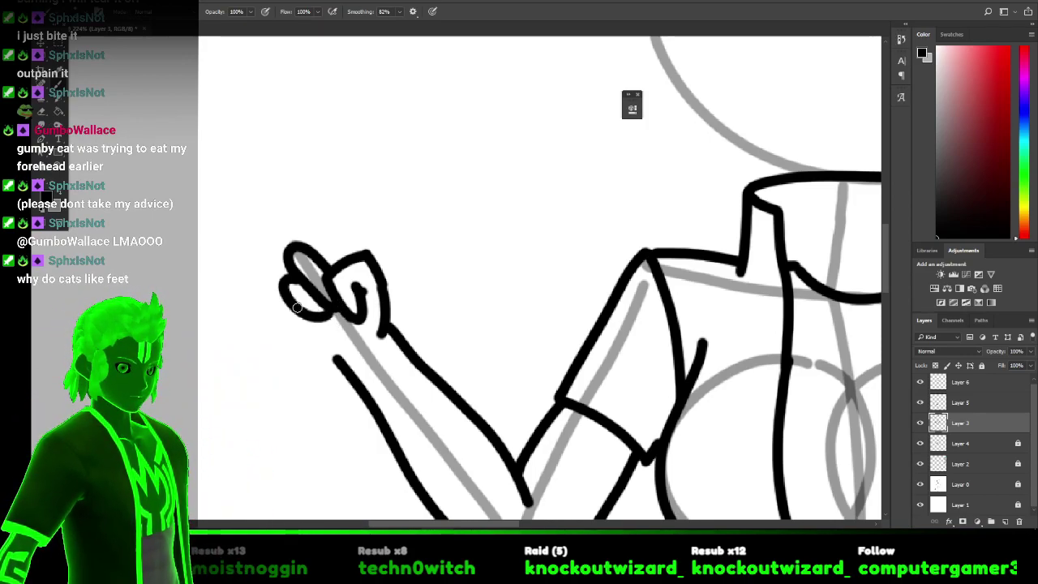
mouse_move(289, 310)
mouse_down()
mouse_move(286, 331)
mouse_move(342, 339)
mouse_up()
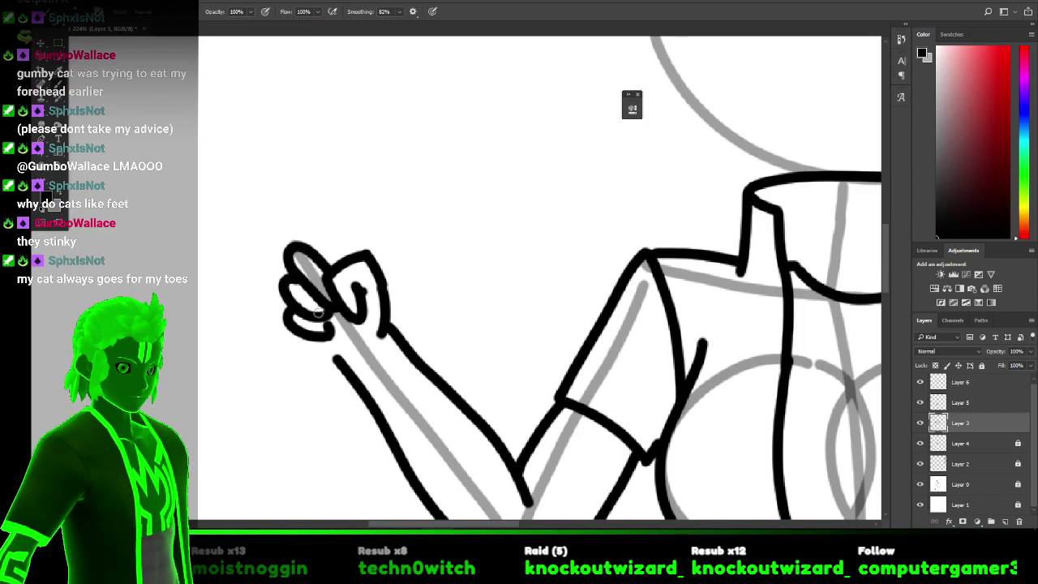
Connect the lowest finger to the forearm and draw an index finger pointing up from the raised hand.
drag(336, 357, 352, 373)
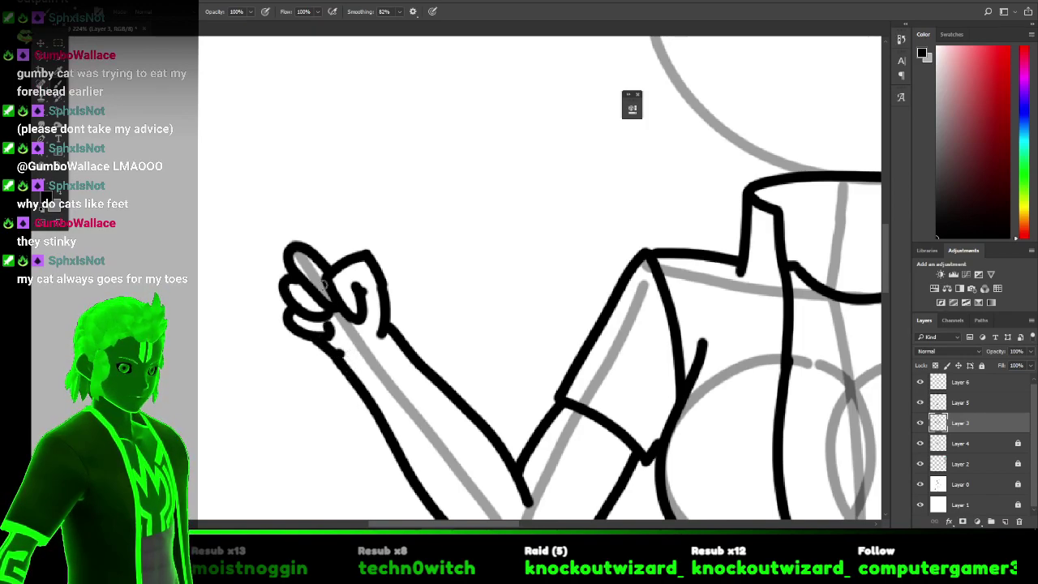
click(309, 247)
mouse_move(305, 241)
mouse_down()
mouse_move(272, 171)
mouse_move(278, 139)
mouse_move(300, 142)
mouse_move(312, 159)
mouse_move(325, 224)
mouse_move(356, 285)
mouse_up()
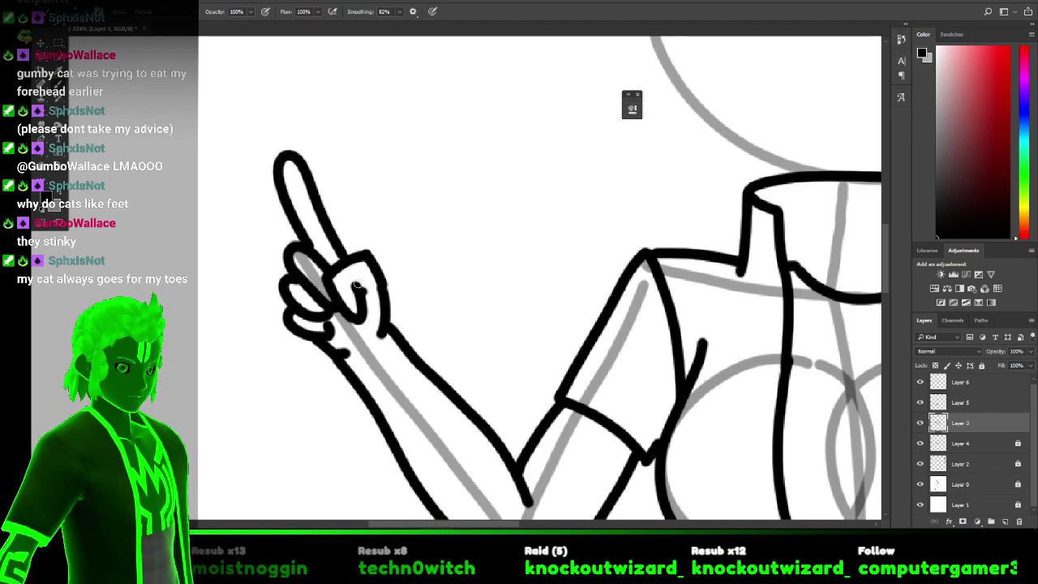
key(ctrl+z)
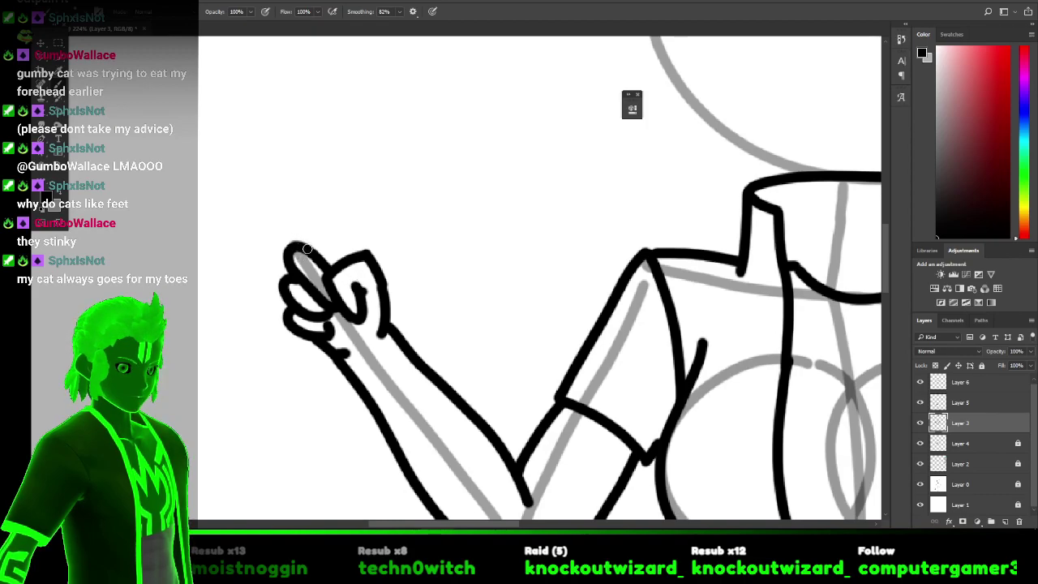
mouse_move(292, 221)
mouse_down()
mouse_move(279, 175)
mouse_move(289, 151)
mouse_move(308, 161)
mouse_move(330, 244)
mouse_move(360, 281)
mouse_up()
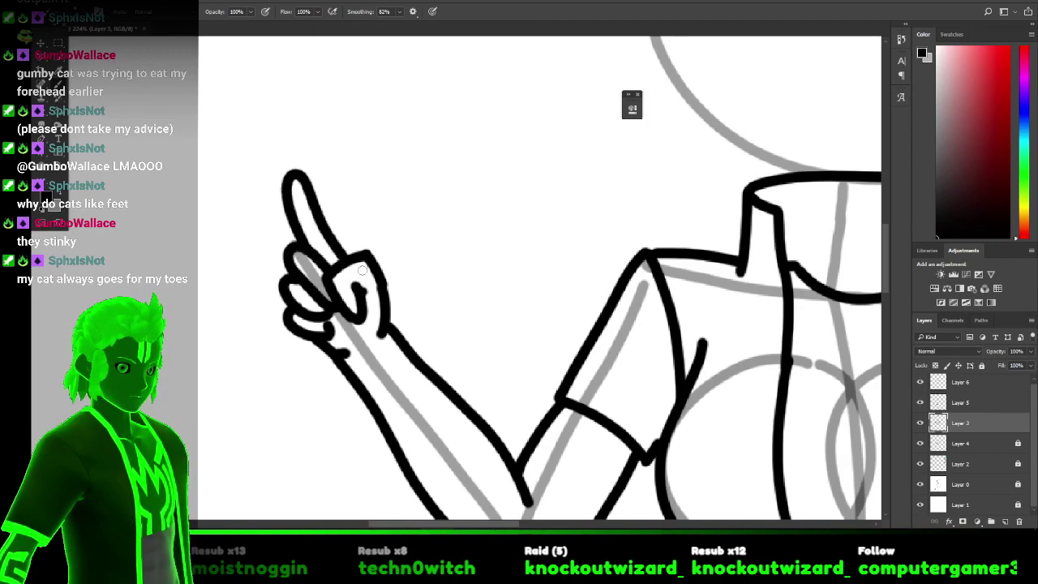
Review the raised hand against the whole figure and undo all its strokes back to the bare forearm.
scroll(362, 270, down, 5)
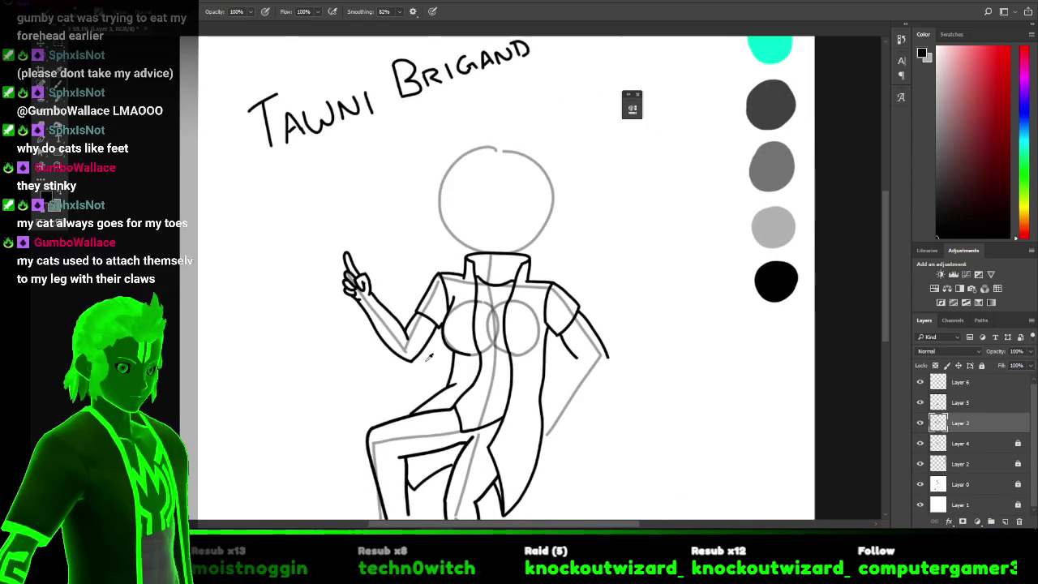
scroll(427, 355, up, 4)
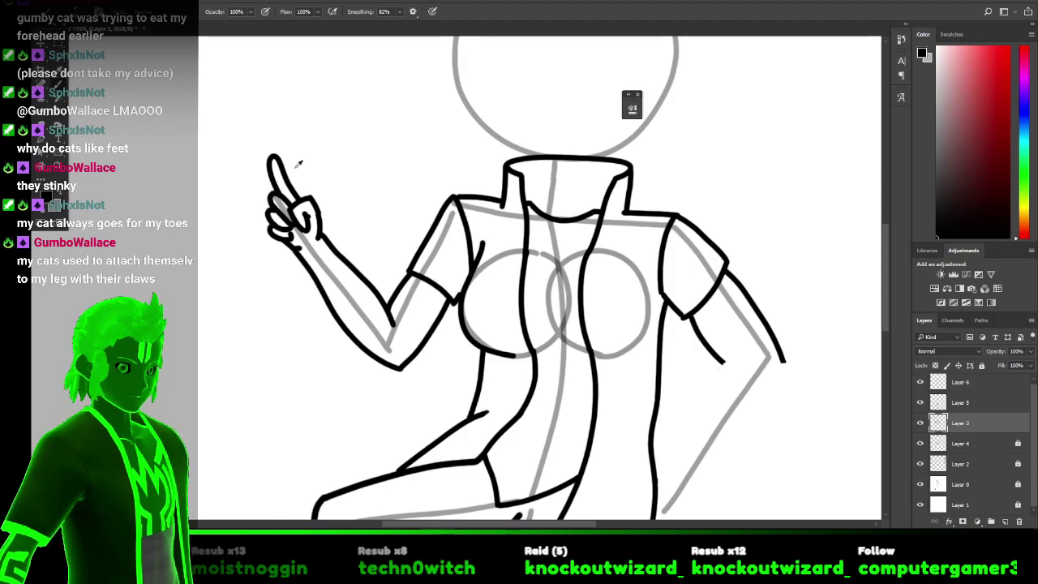
scroll(296, 162, up, 4)
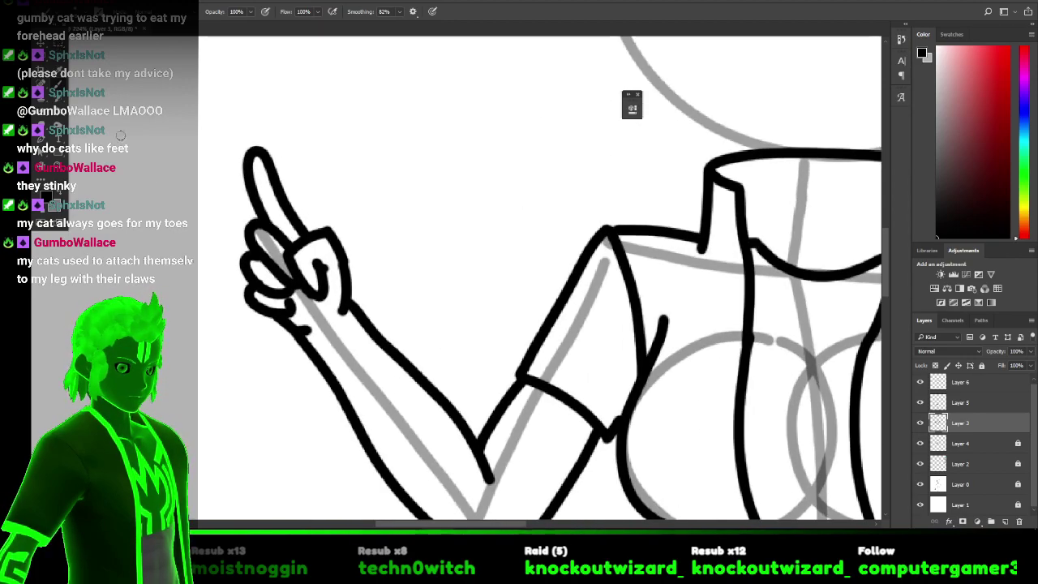
key(ctrl+z)
key(ctrl+z)
key(ctrl+z)
key(ctrl+z)
key(ctrl+z)
key(ctrl+z)
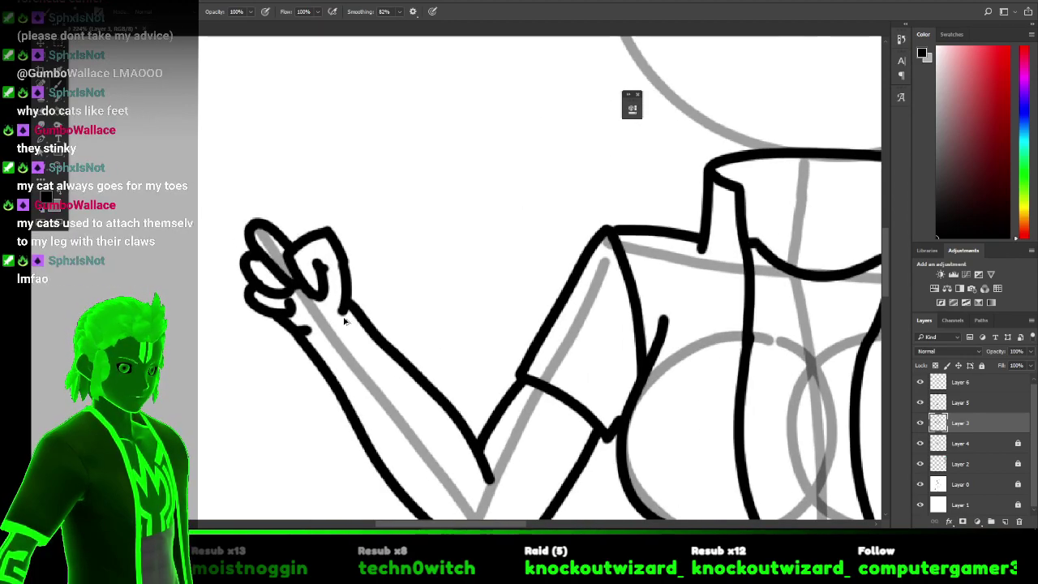
key(ctrl+z)
key(ctrl+z)
key(ctrl+z)
key(ctrl+z)
key(ctrl+z)
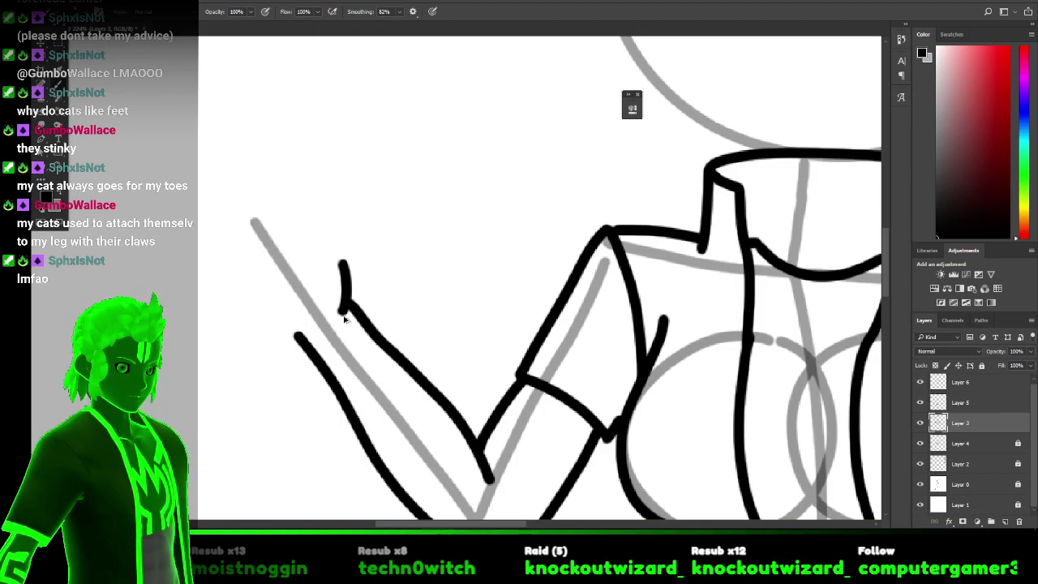
key(ctrl+z)
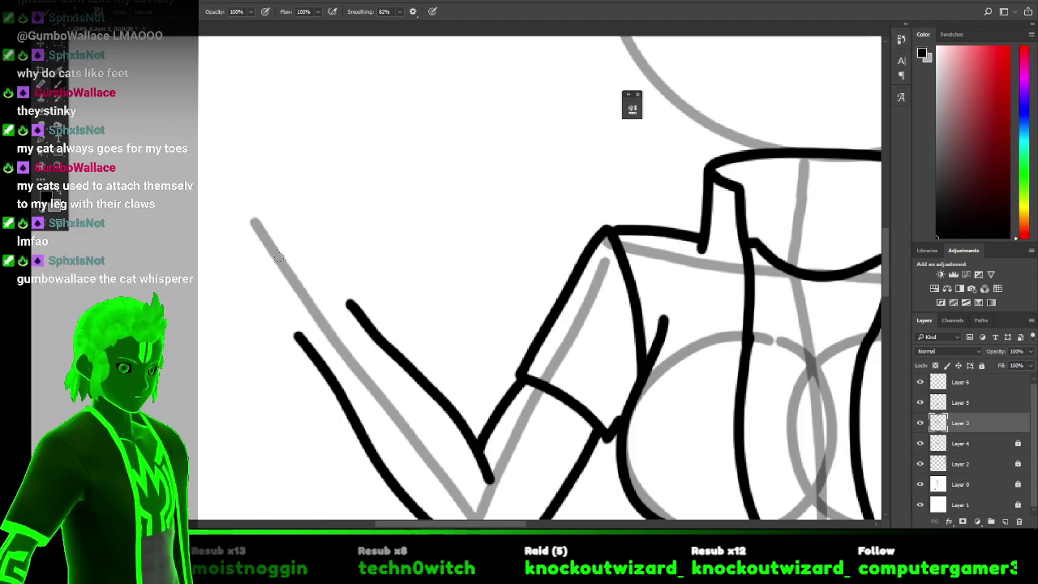
Draw a rounder thumb and palm outline for the raised hand, with a short crease inside the thumb.
mouse_move(283, 274)
mouse_down()
mouse_move(332, 323)
mouse_move(309, 298)
mouse_move(320, 293)
mouse_move(312, 252)
mouse_move(287, 247)
mouse_move(312, 228)
mouse_move(335, 228)
mouse_move(364, 282)
mouse_move(350, 328)
mouse_up()
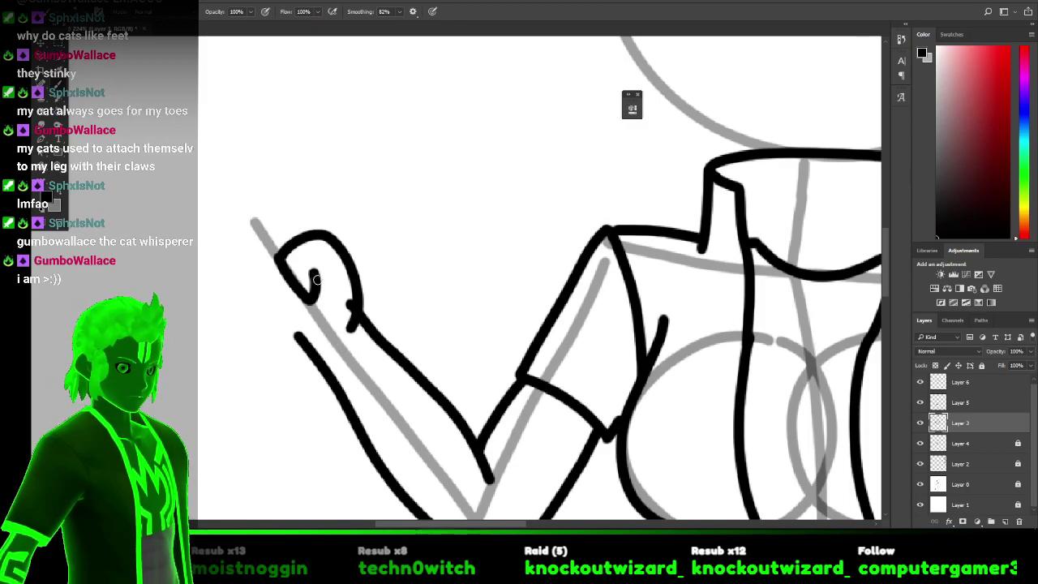
drag(316, 280, 325, 282)
key(ctrl+z)
drag(317, 273, 334, 276)
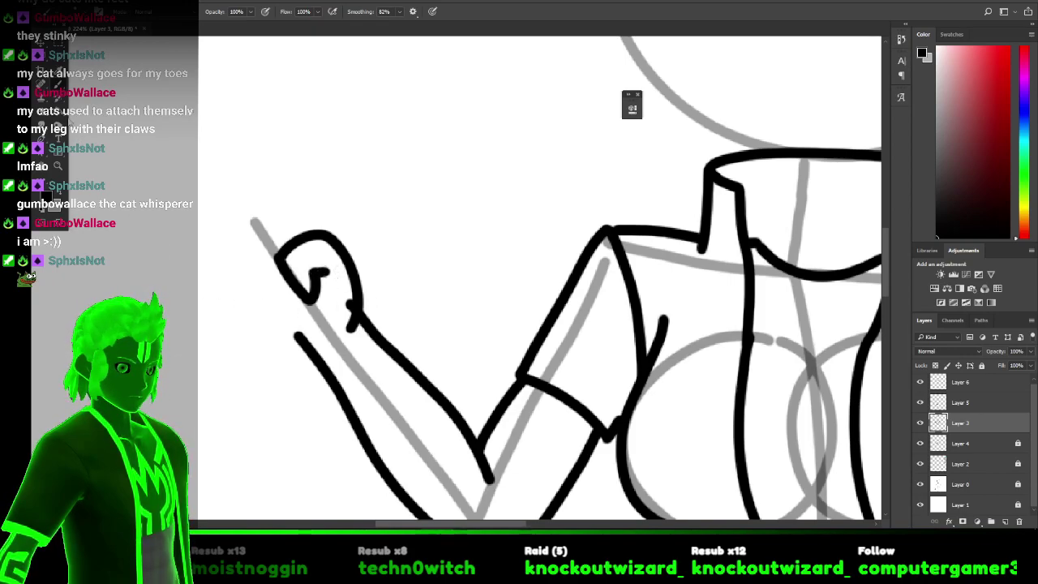
Erase the overlapping end of the forearm's upper outline at the wrist with a much smaller eraser.
key(e)
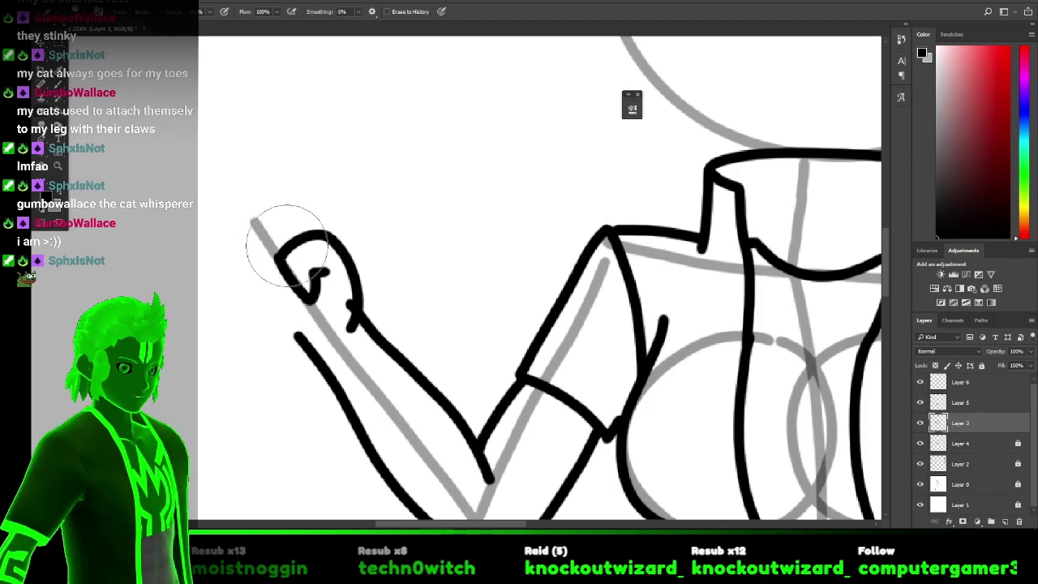
key(bracketleft)
key(bracketleft)
key(bracketleft)
key(bracketleft)
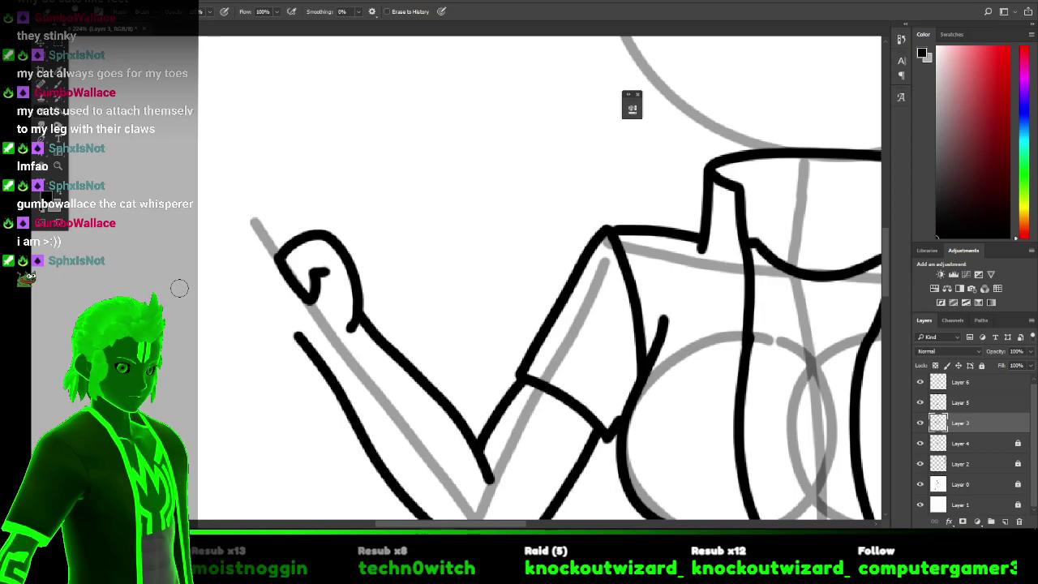
Extend the inner thumb line slightly downward with the brush and erase the wrist end of the forearm's lower outline.
key(b)
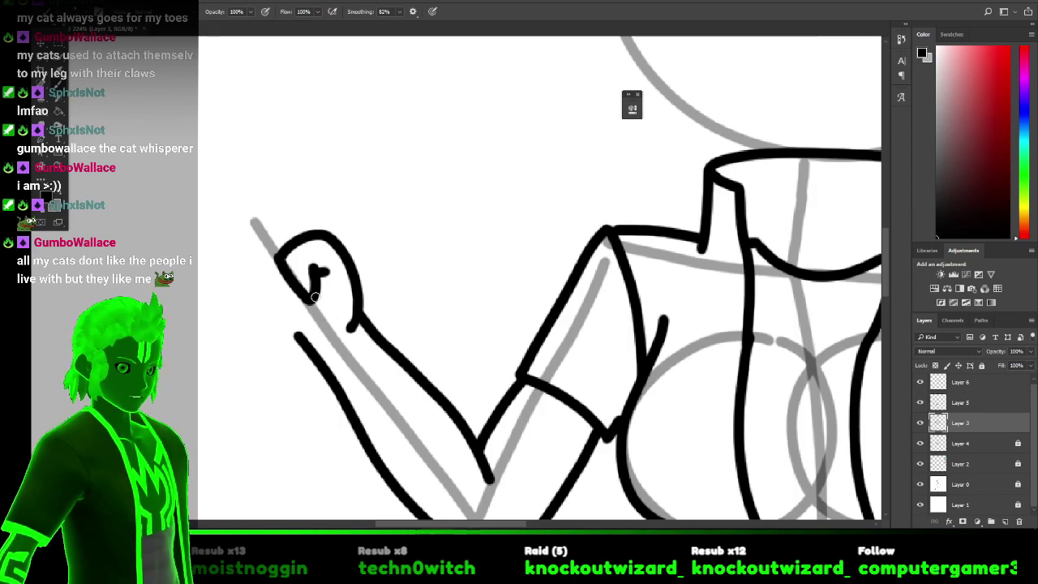
drag(315, 315, 309, 284)
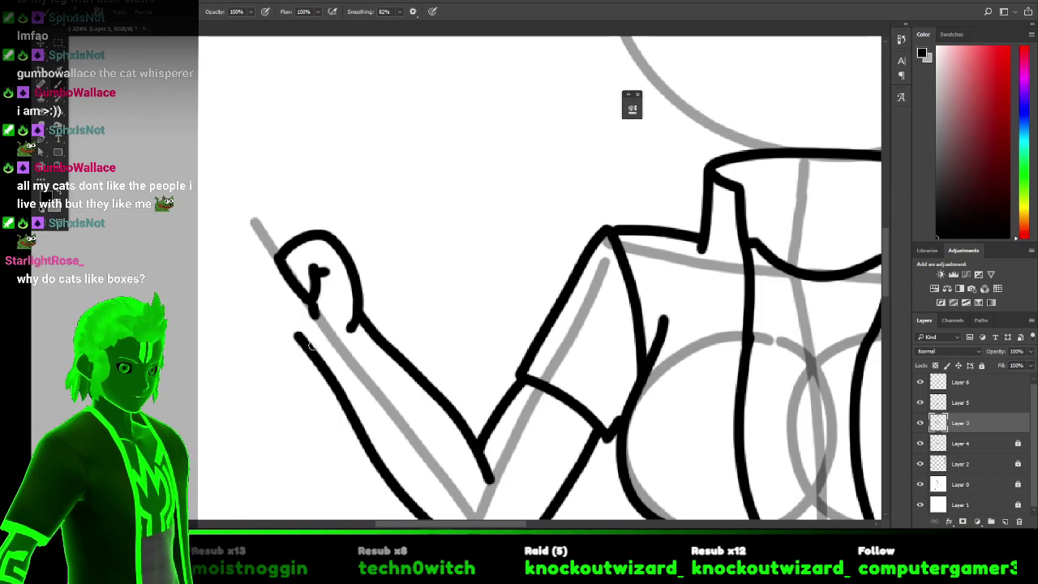
key(e)
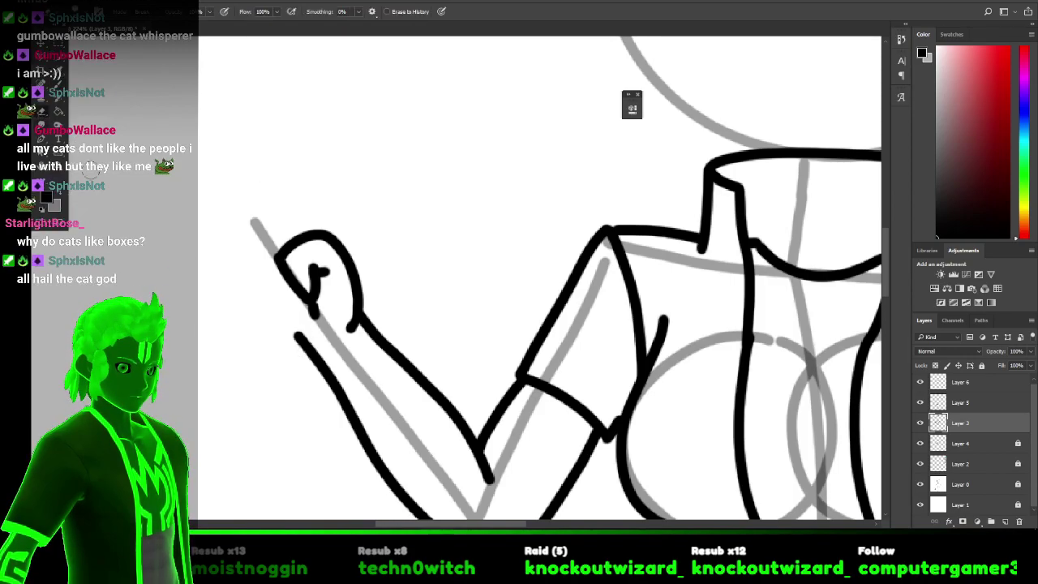
drag(280, 323, 305, 352)
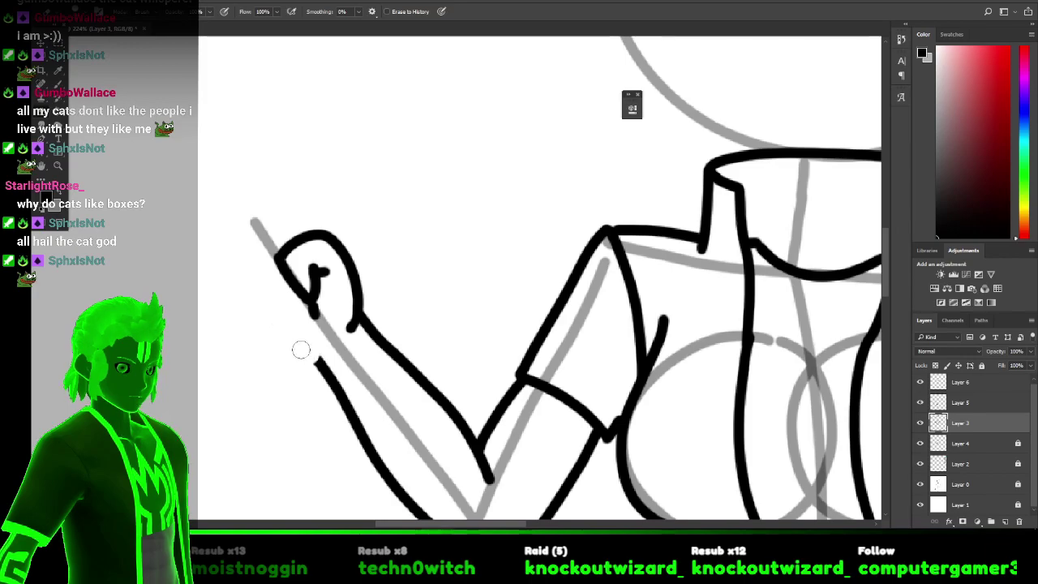
Try several brush outlines for the curled fingers beside the thumb of the raised hand, undoing the unwanted strokes.
key(b)
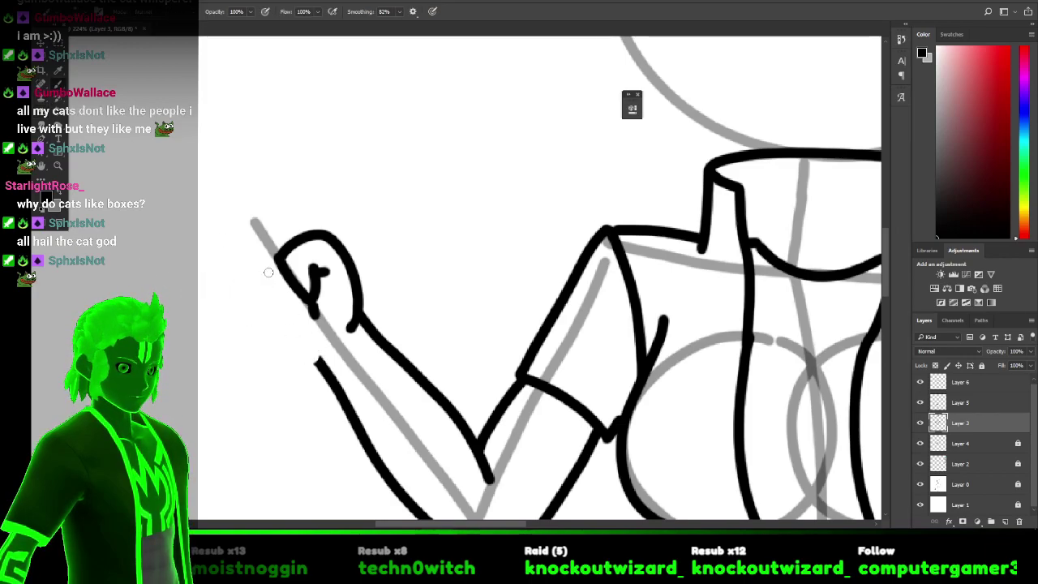
drag(276, 285, 291, 299)
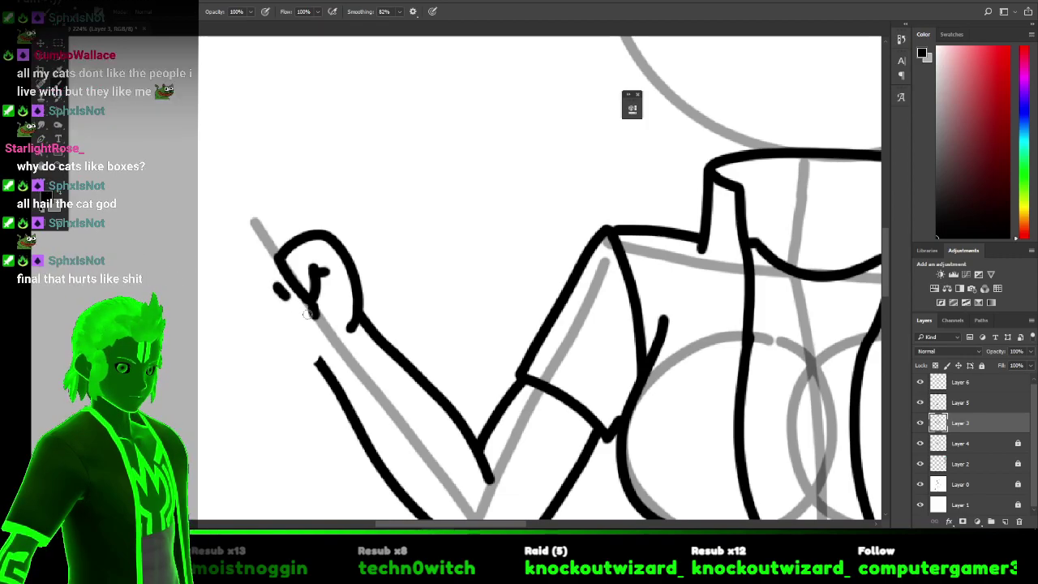
key(ctrl+z)
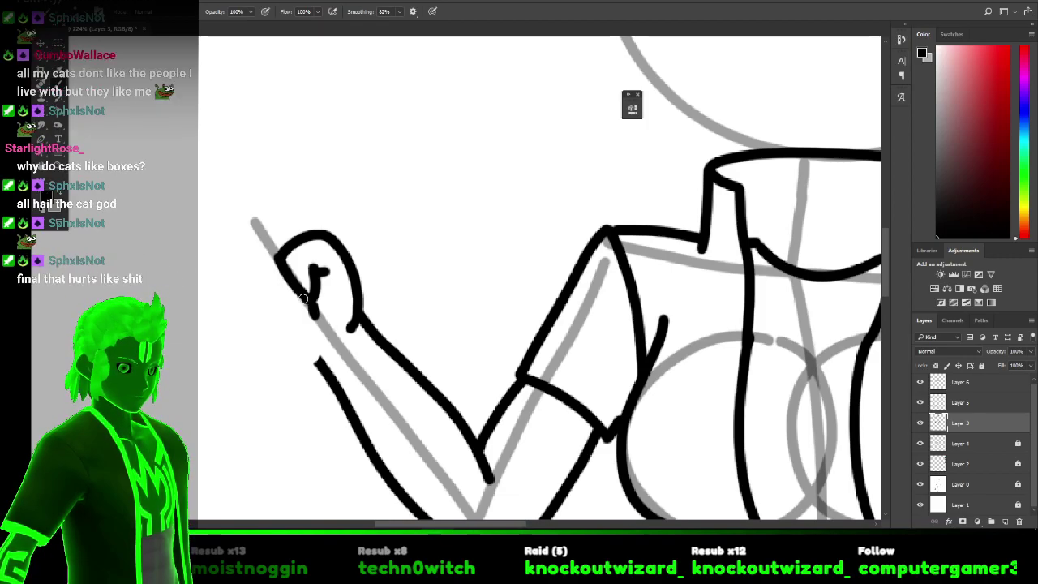
mouse_move(293, 304)
mouse_down()
mouse_move(239, 222)
mouse_move(260, 207)
mouse_move(296, 253)
mouse_move(270, 288)
mouse_move(245, 218)
mouse_move(267, 212)
mouse_move(296, 256)
mouse_up()
key(ctrl+z)
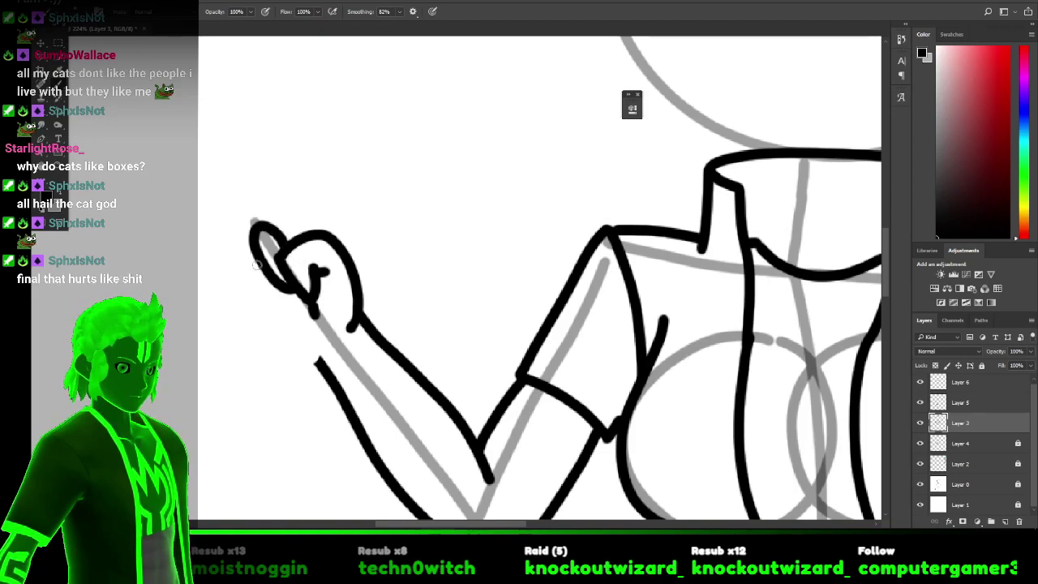
mouse_move(249, 260)
mouse_down()
mouse_move(248, 277)
mouse_move(275, 302)
mouse_up()
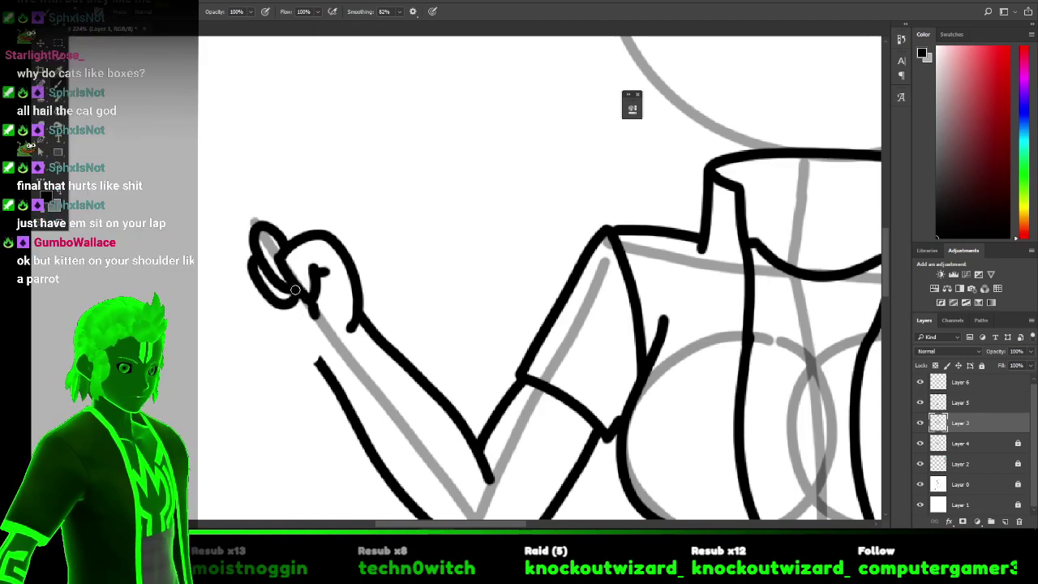
key(ctrl+z)
mouse_move(251, 245)
mouse_down()
mouse_move(249, 289)
mouse_move(281, 317)
mouse_move(307, 306)
mouse_move(296, 276)
mouse_up()
key(ctrl+z)
key(ctrl+z)
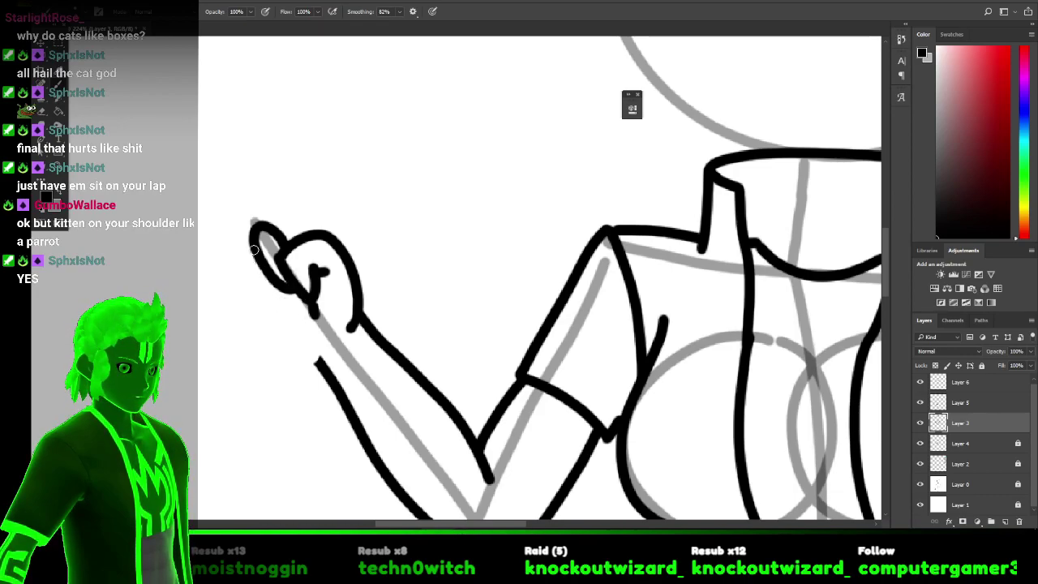
mouse_move(250, 235)
mouse_down()
mouse_move(243, 271)
mouse_move(288, 300)
mouse_move(241, 306)
mouse_move(261, 328)
mouse_move(285, 332)
mouse_move(295, 316)
mouse_move(243, 280)
mouse_move(240, 301)
mouse_move(268, 325)
mouse_move(261, 315)
mouse_move(279, 318)
mouse_move(282, 305)
mouse_up()
key(ctrl+z)
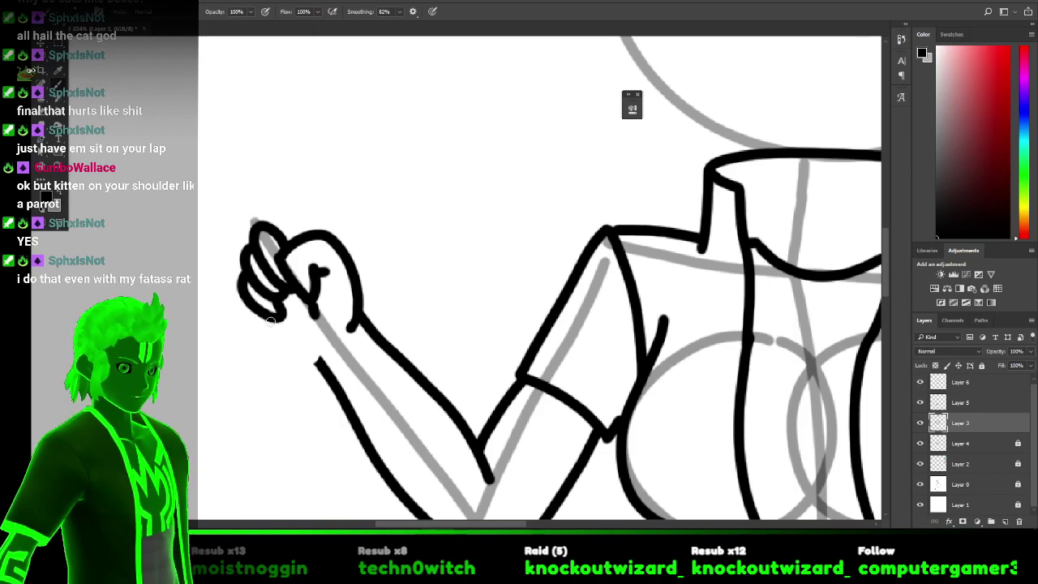
Undo all the curled-finger strokes back to the bare thumb and palm outline.
key(ctrl+z)
key(ctrl+shift+z)
key(ctrl+z)
key(ctrl+z)
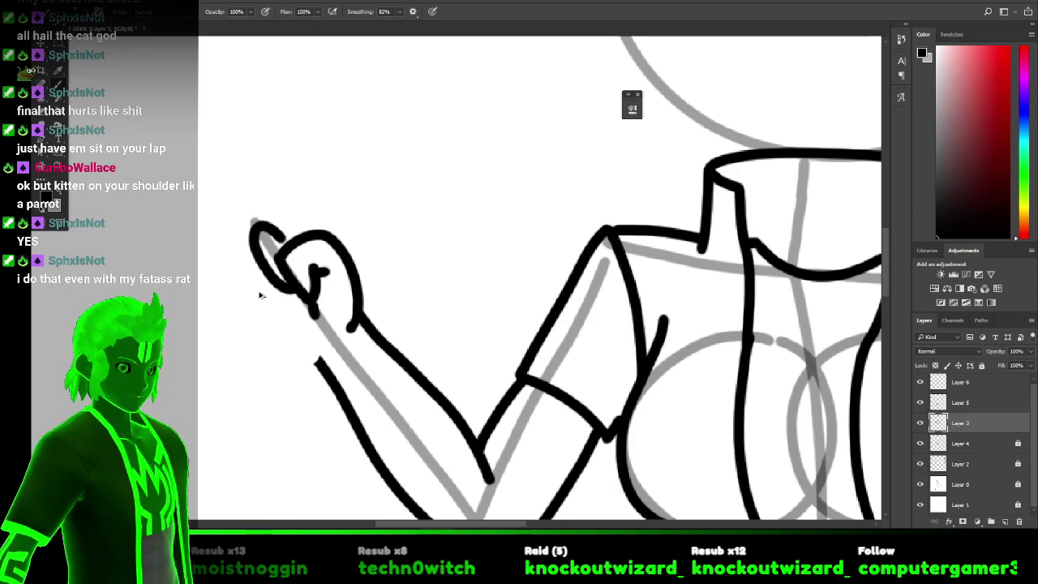
key(ctrl+z)
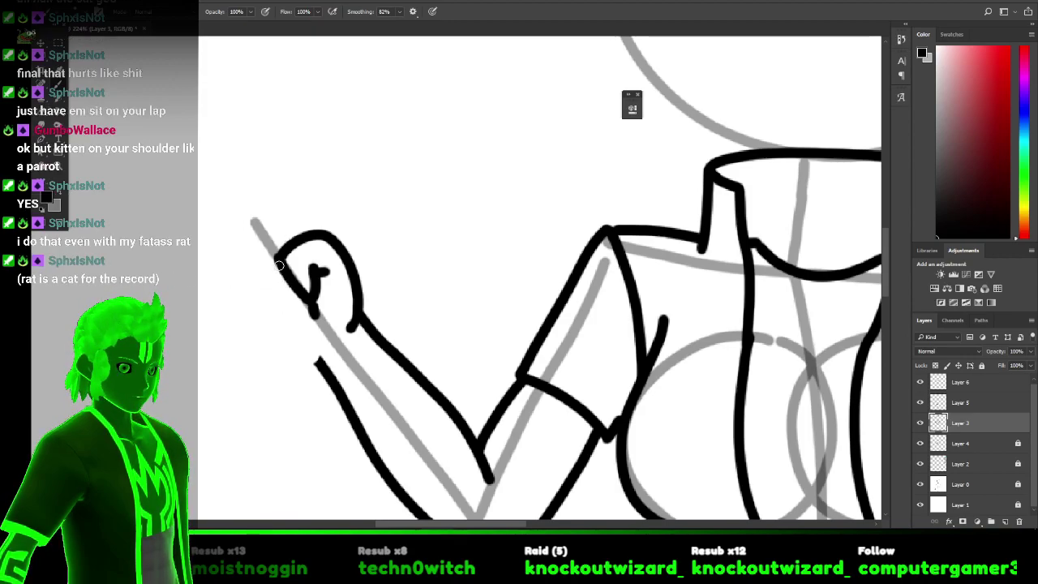
Draw three longer curled fingers and a raised index finger, and connect the palm to the forearm's lower outline.
mouse_move(274, 255)
mouse_down()
mouse_move(249, 224)
mouse_move(233, 229)
mouse_move(239, 260)
mouse_move(275, 301)
mouse_move(302, 316)
mouse_move(311, 279)
mouse_up()
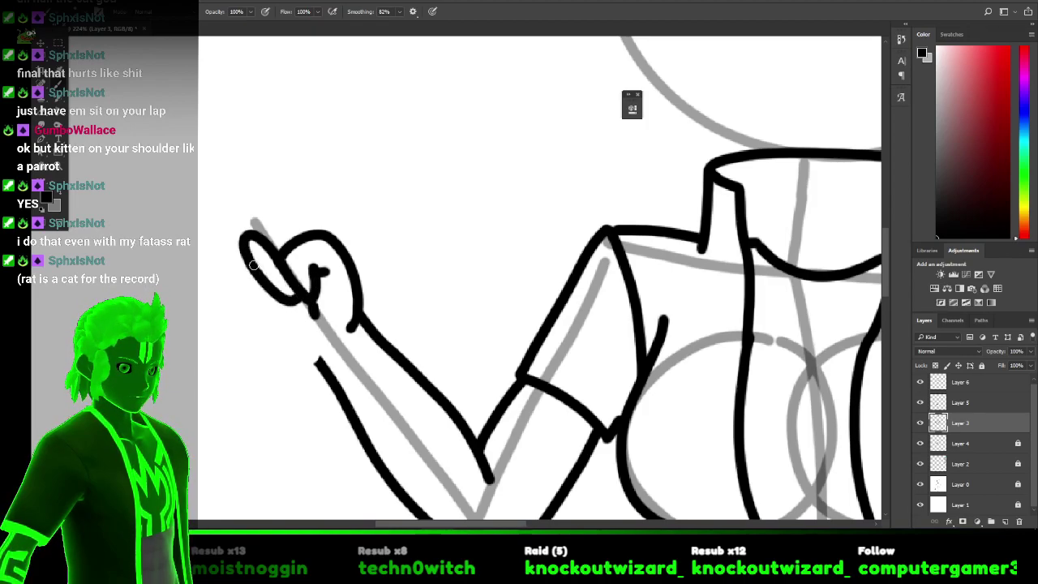
mouse_move(242, 259)
mouse_down()
mouse_move(228, 286)
mouse_move(281, 327)
mouse_move(300, 328)
mouse_move(285, 320)
mouse_move(293, 311)
mouse_up()
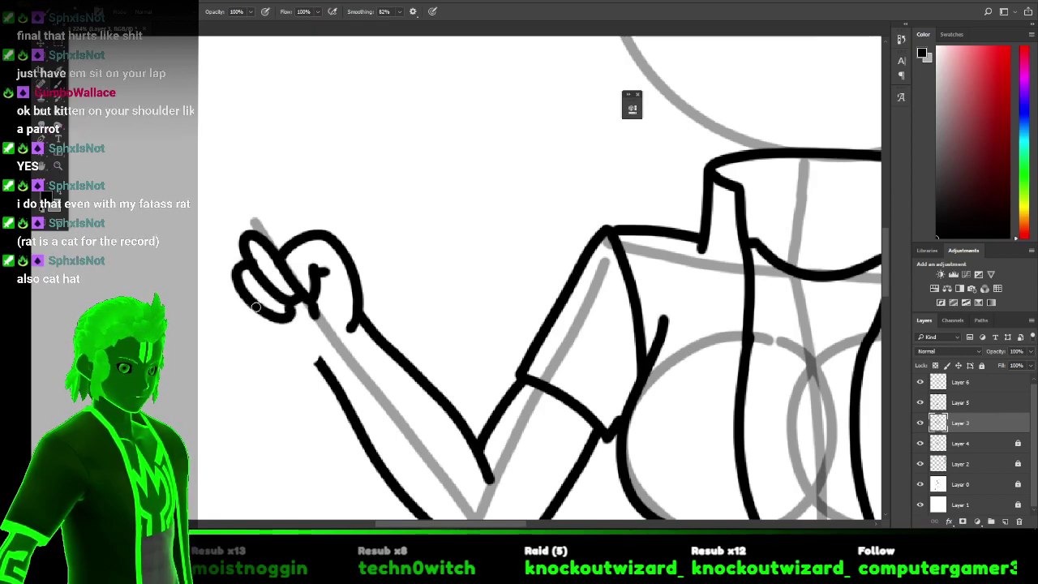
mouse_move(236, 309)
mouse_down()
mouse_move(263, 336)
mouse_move(287, 340)
mouse_move(305, 325)
mouse_up()
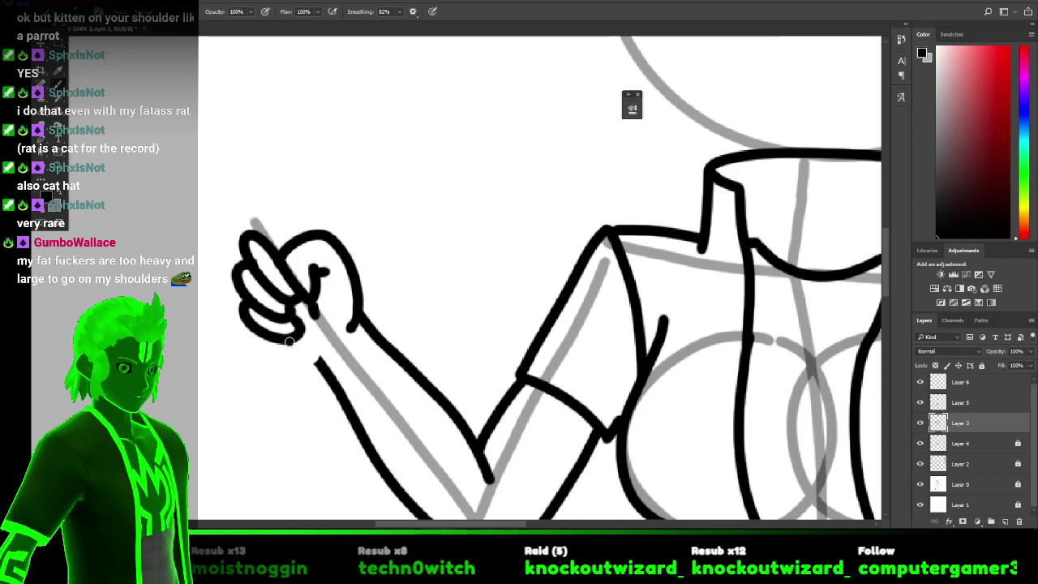
mouse_move(291, 343)
mouse_down()
mouse_move(310, 362)
mouse_move(332, 363)
mouse_up()
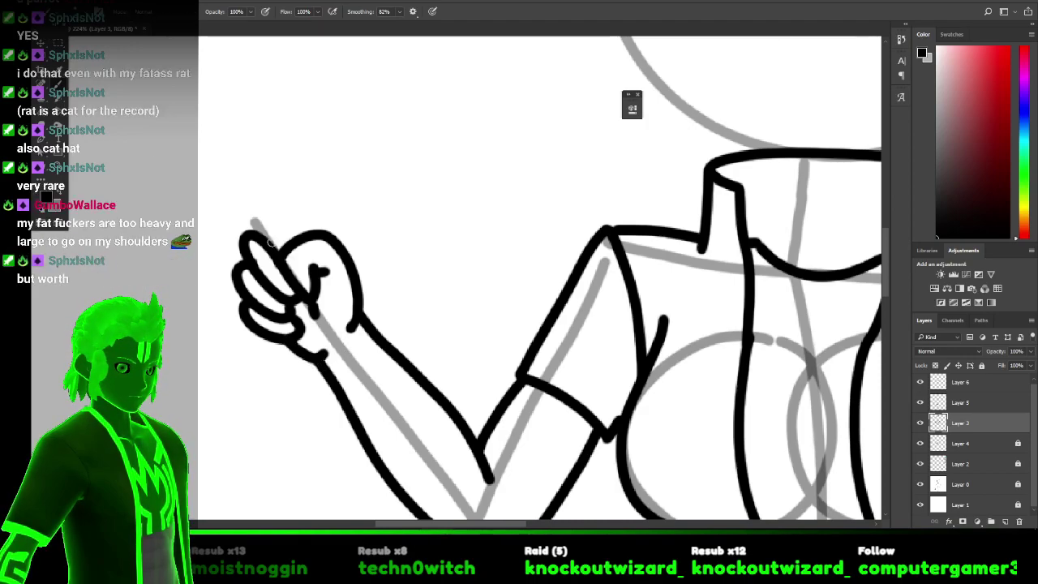
mouse_move(254, 222)
mouse_down()
mouse_move(233, 154)
mouse_move(240, 143)
mouse_move(268, 166)
mouse_move(268, 185)
mouse_move(313, 258)
mouse_move(309, 238)
mouse_up()
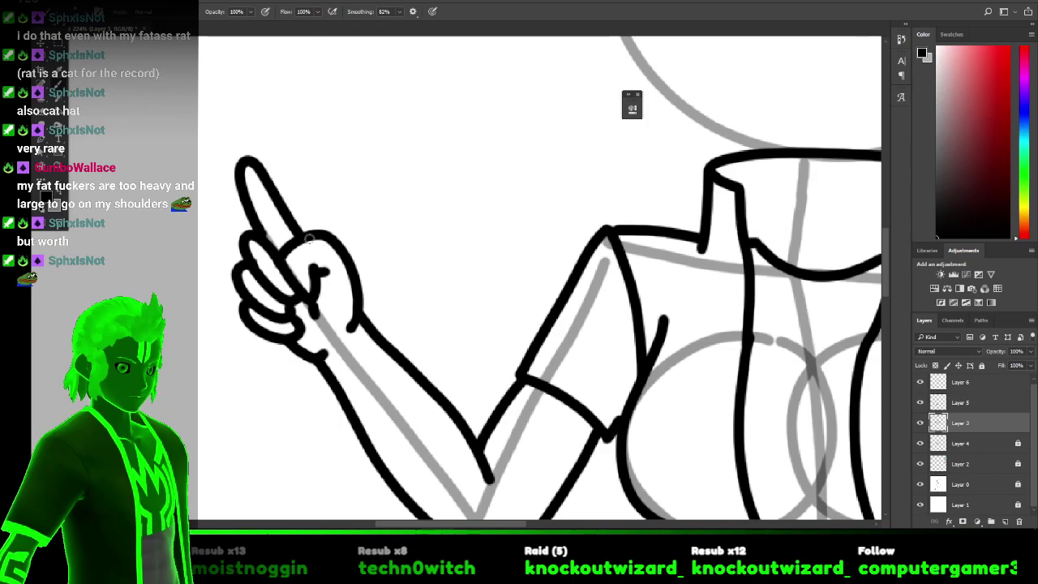
Review the pointing hand up close and against the whole figure's proportions.
scroll(339, 234, down, 4)
scroll(492, 326, down, 2)
scroll(492, 325, right, 1)
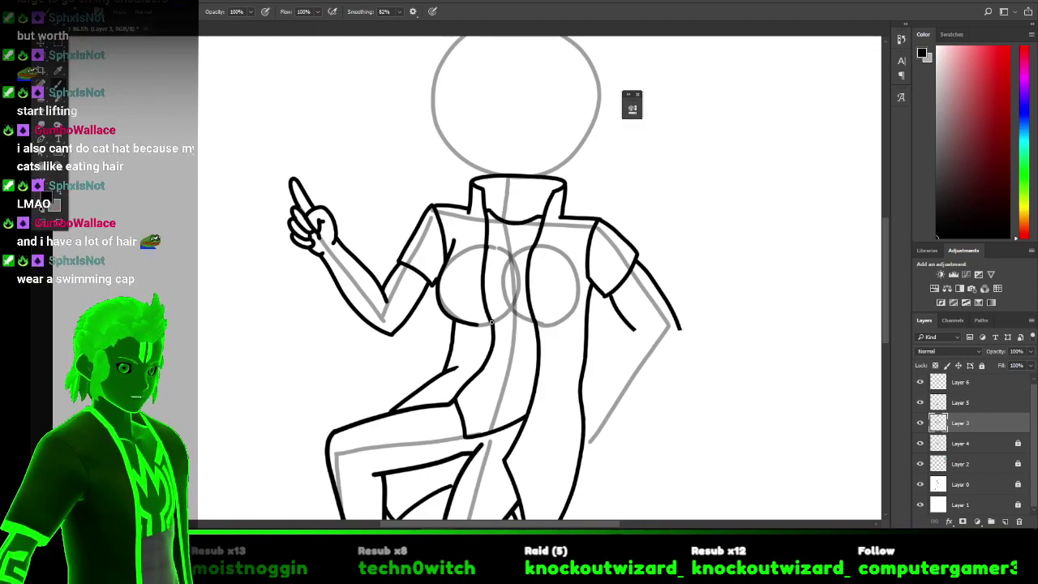
scroll(502, 328, down, 3)
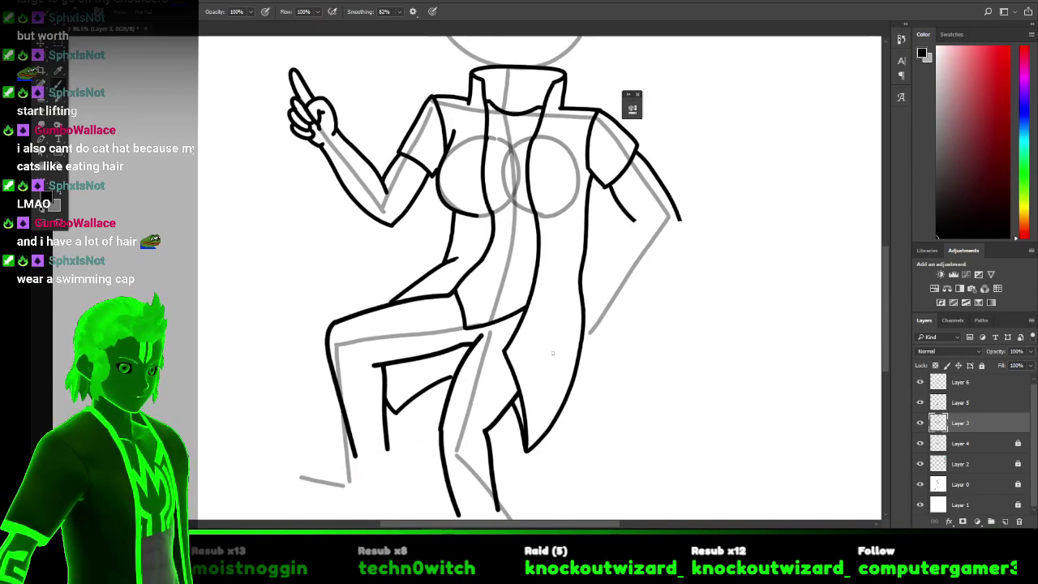
scroll(619, 336, down, 2)
scroll(618, 336, up, 4)
scroll(616, 336, down, 5)
scroll(567, 349, down, 2)
scroll(489, 354, up, 10)
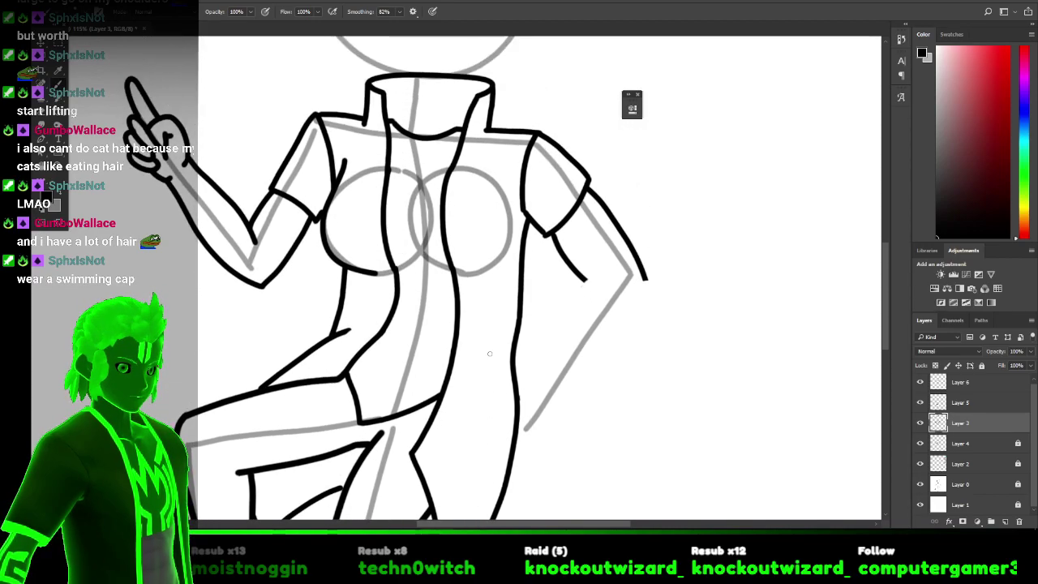
scroll(489, 353, up, 1)
scroll(180, 216, left, 1)
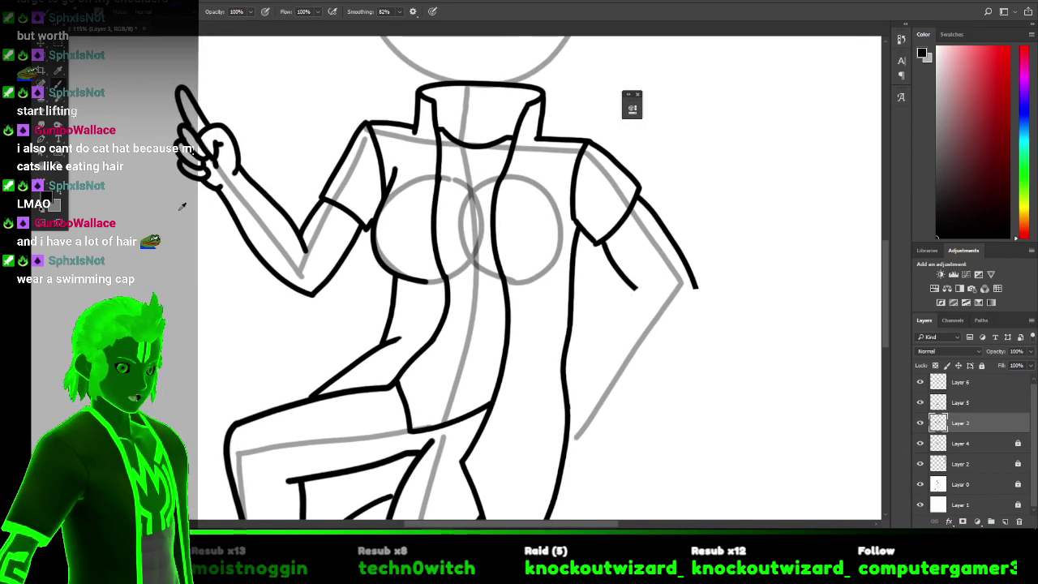
scroll(180, 216, up, 5)
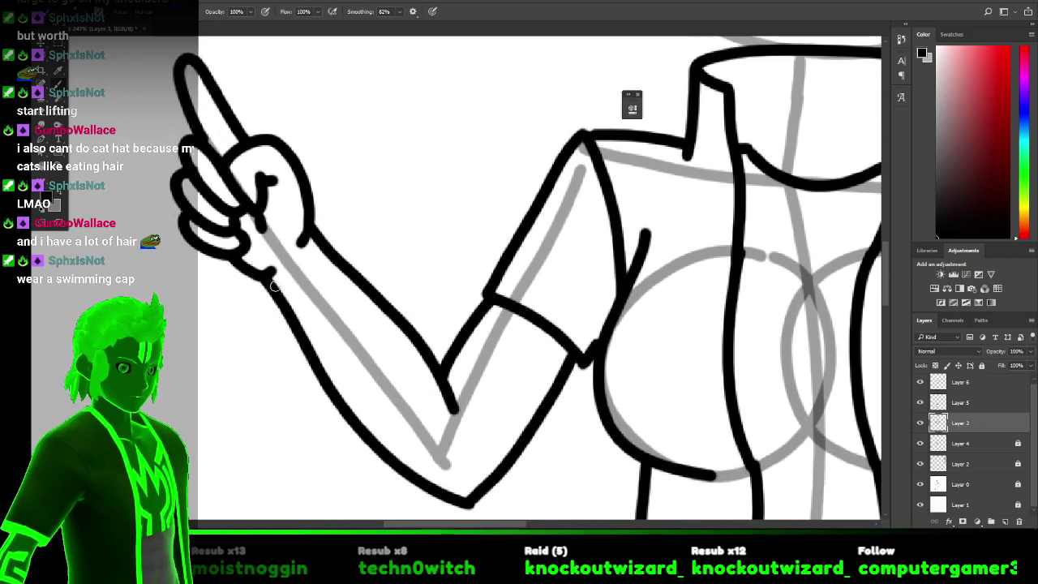
scroll(274, 285, down, 4)
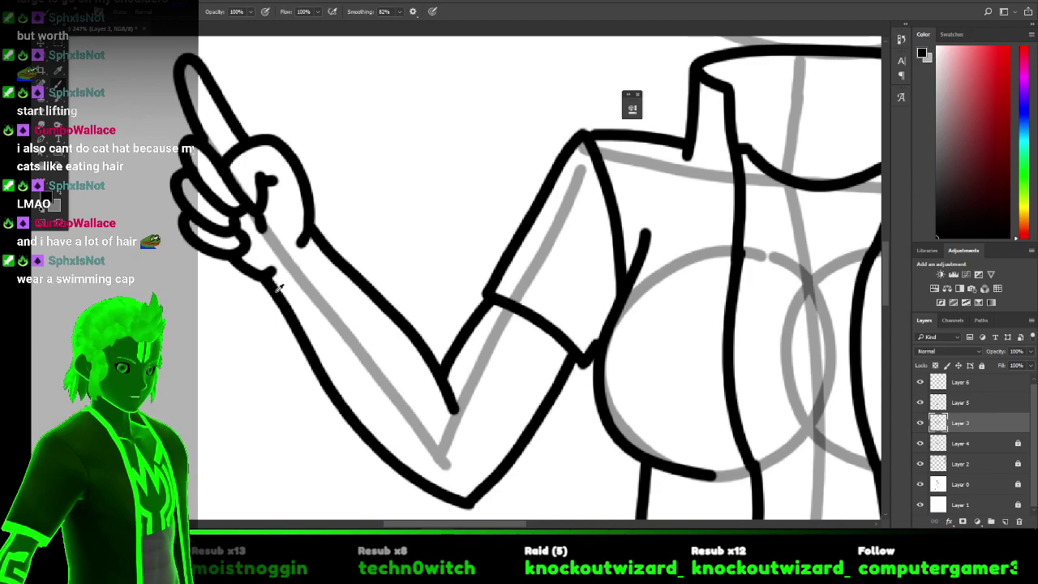
scroll(331, 343, right, 2)
scroll(334, 347, down, 2)
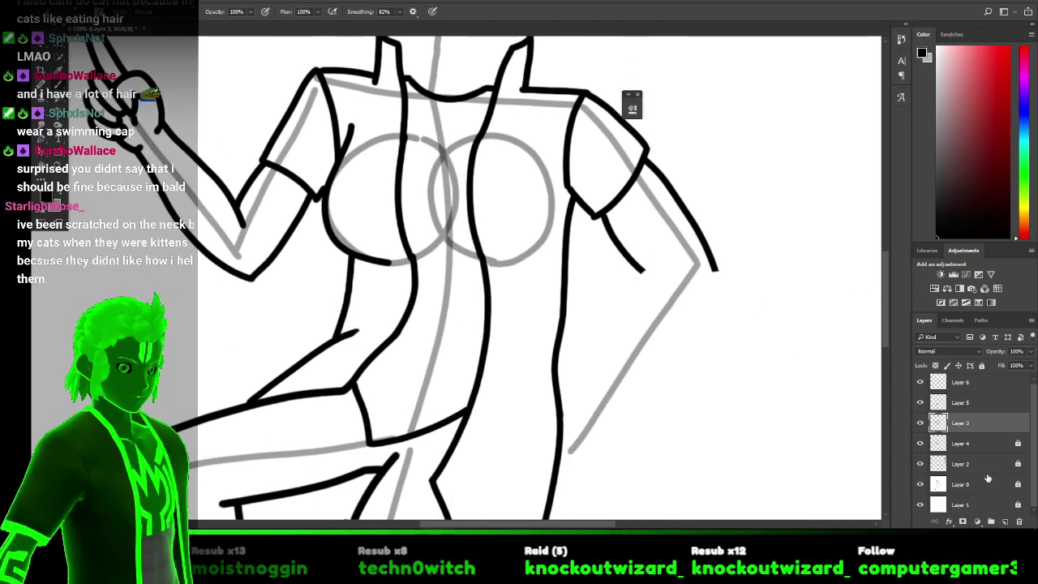
Merge Layer 6, Layer 5 and Layer 3 into one layer and add a new empty layer above it.
click(973, 387)
shift+click(989, 427)
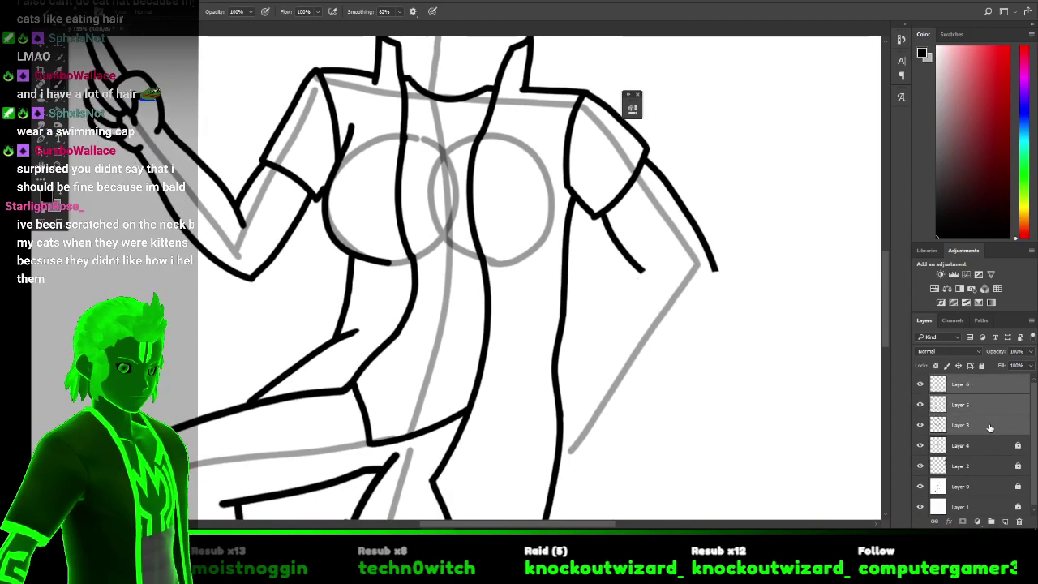
right_click(989, 427)
click(630, 414)
scroll(630, 414, down, 10)
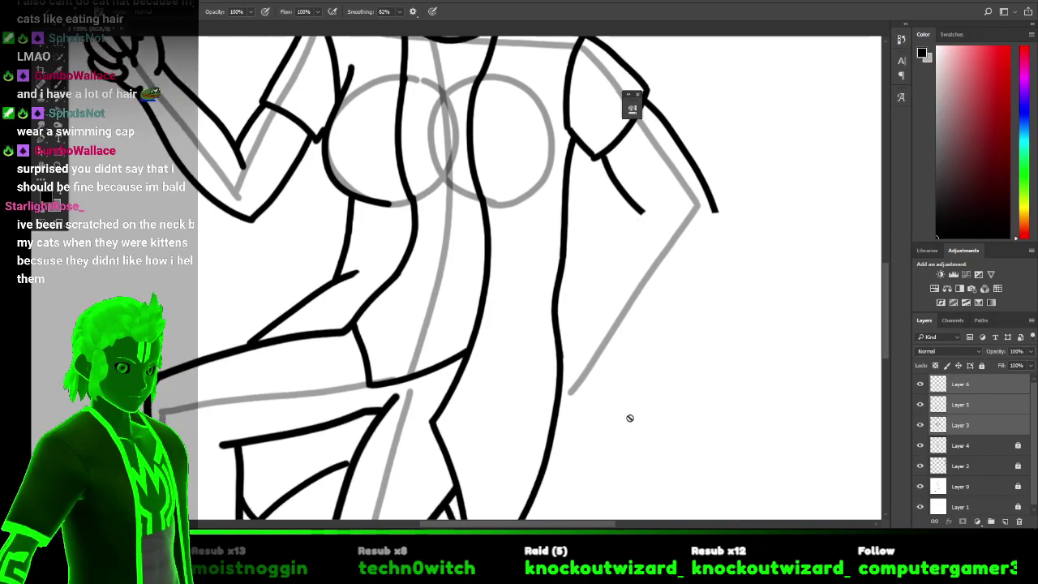
right_click(978, 410)
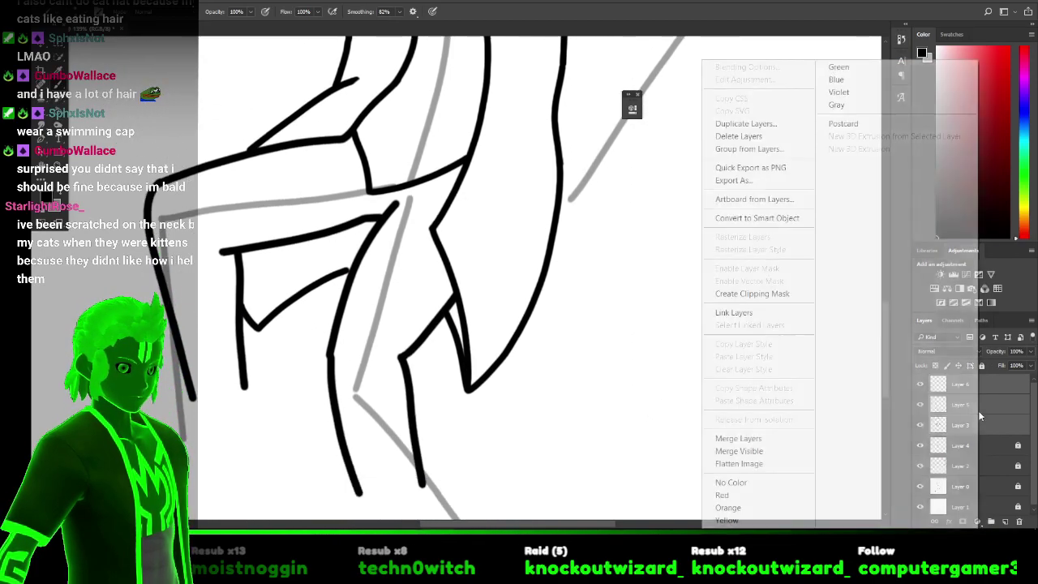
click(797, 434)
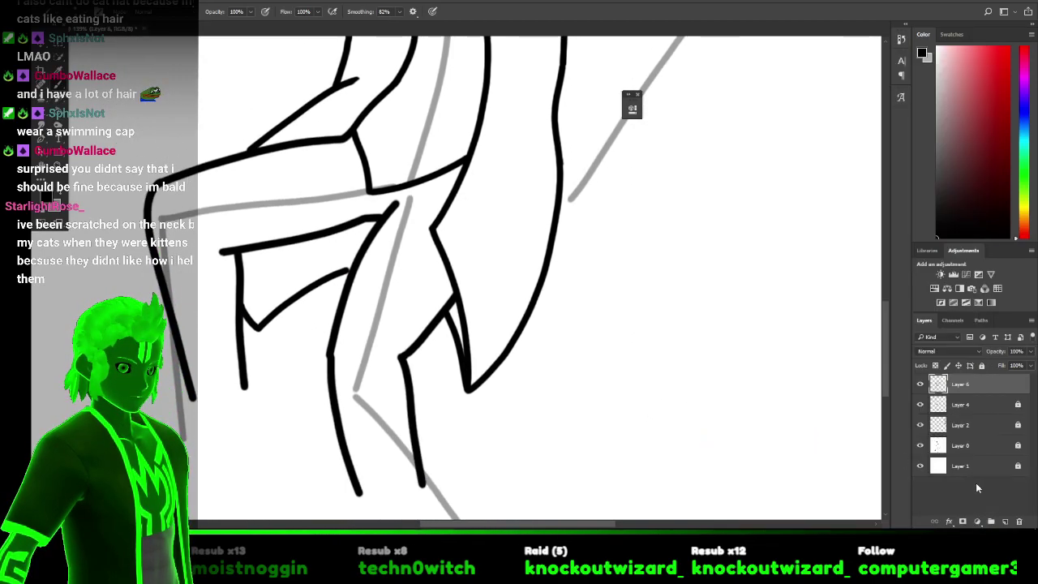
click(1004, 521)
Try to draw a fan of short fingers over the coat's outer edge at the hip, then undo them.
scroll(668, 248, up, 5)
scroll(668, 248, up, 3)
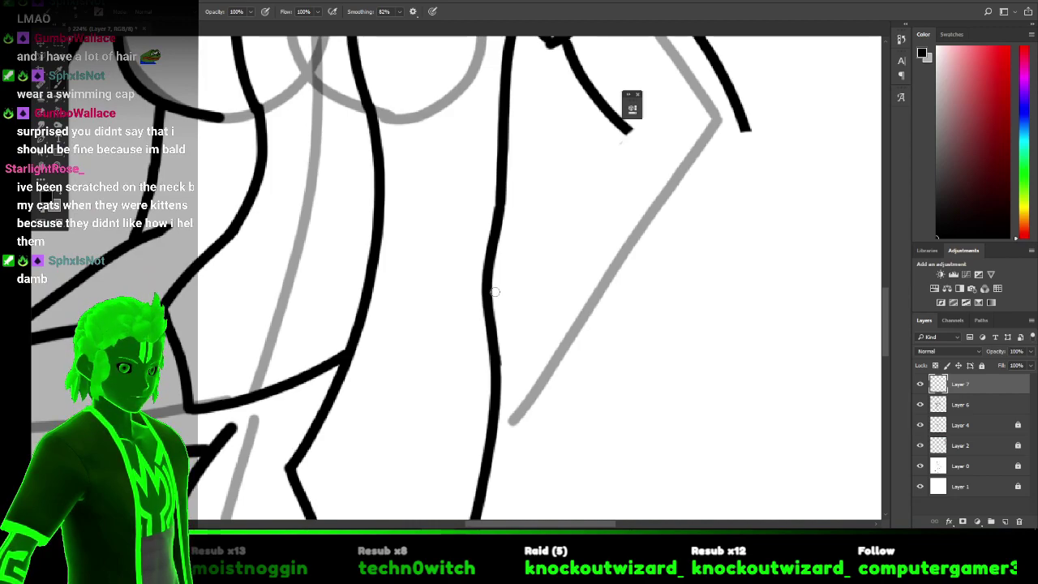
mouse_move(500, 292)
mouse_down()
mouse_move(438, 321)
mouse_move(430, 353)
mouse_move(456, 344)
mouse_move(514, 297)
mouse_up()
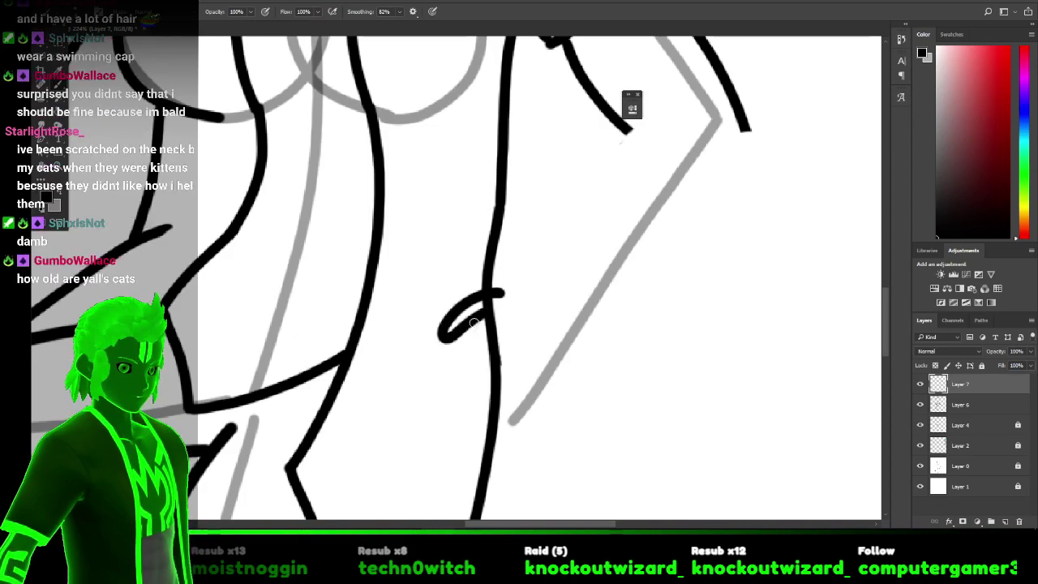
mouse_move(471, 324)
mouse_down()
mouse_move(453, 382)
mouse_move(495, 320)
mouse_up()
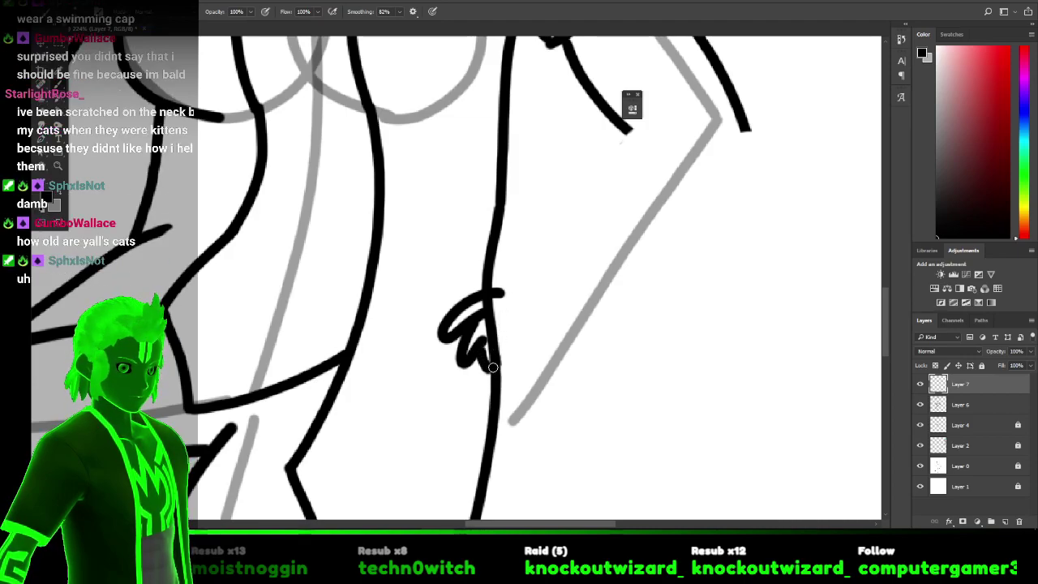
key(ctrl+z)
key(ctrl+z)
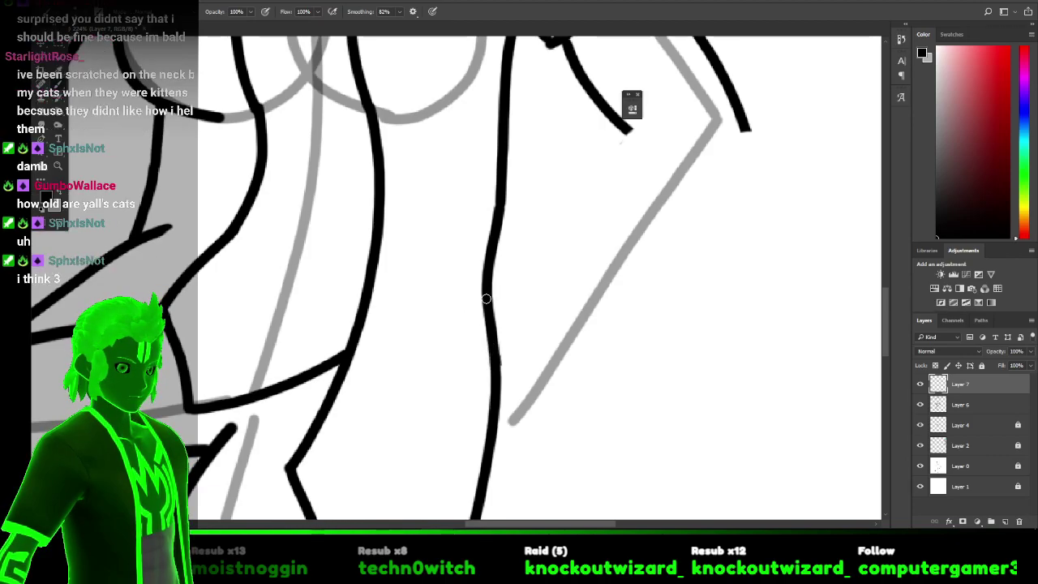
Try flatter and higher outlines for the hip hand's first finger across the coat edge, undoing each one.
drag(485, 298, 463, 308)
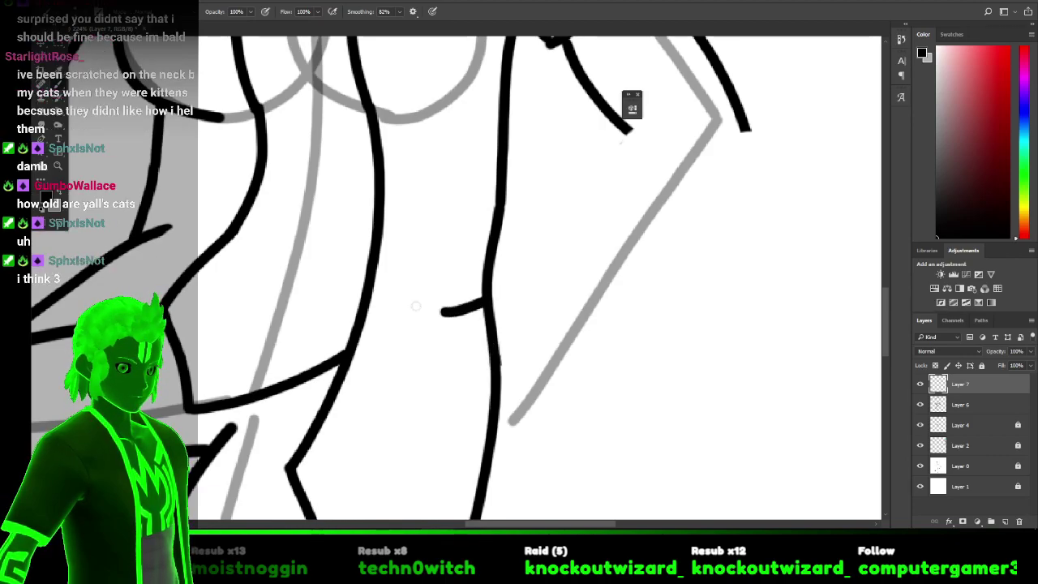
key(ctrl+z)
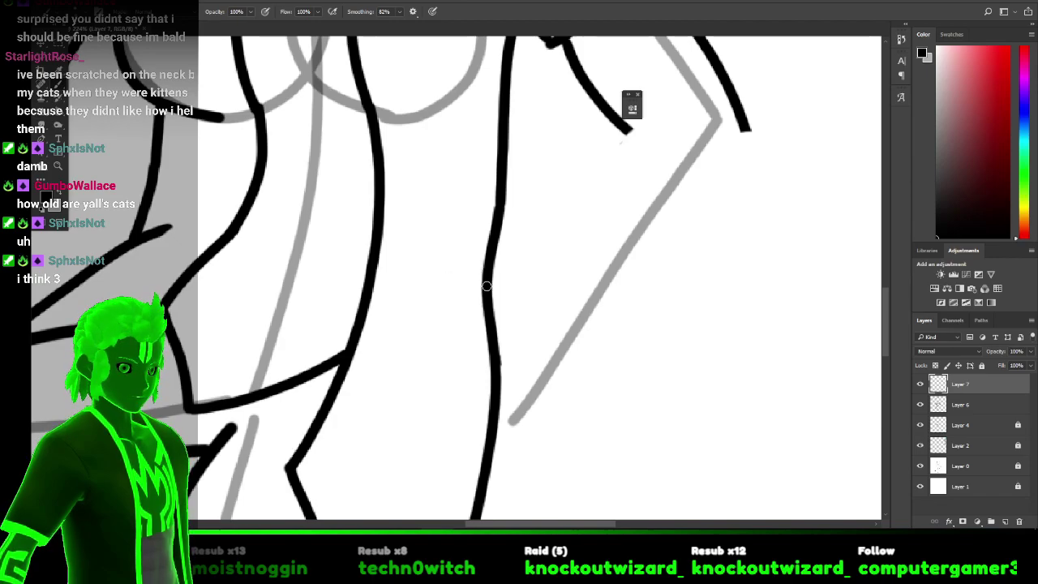
drag(484, 287, 459, 297)
mouse_move(438, 285)
mouse_down()
mouse_move(523, 250)
mouse_move(510, 254)
mouse_up()
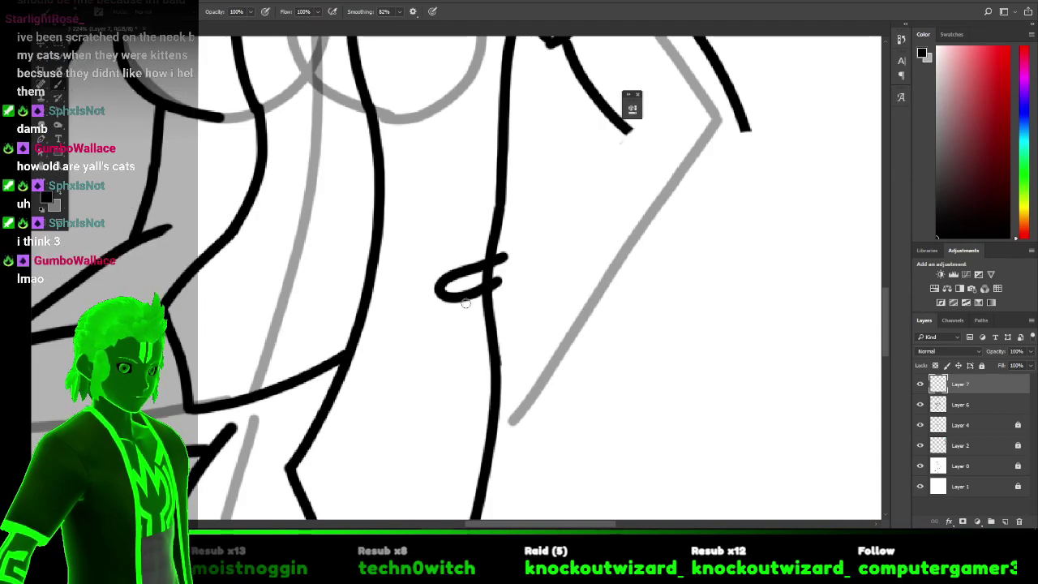
key(ctrl+z)
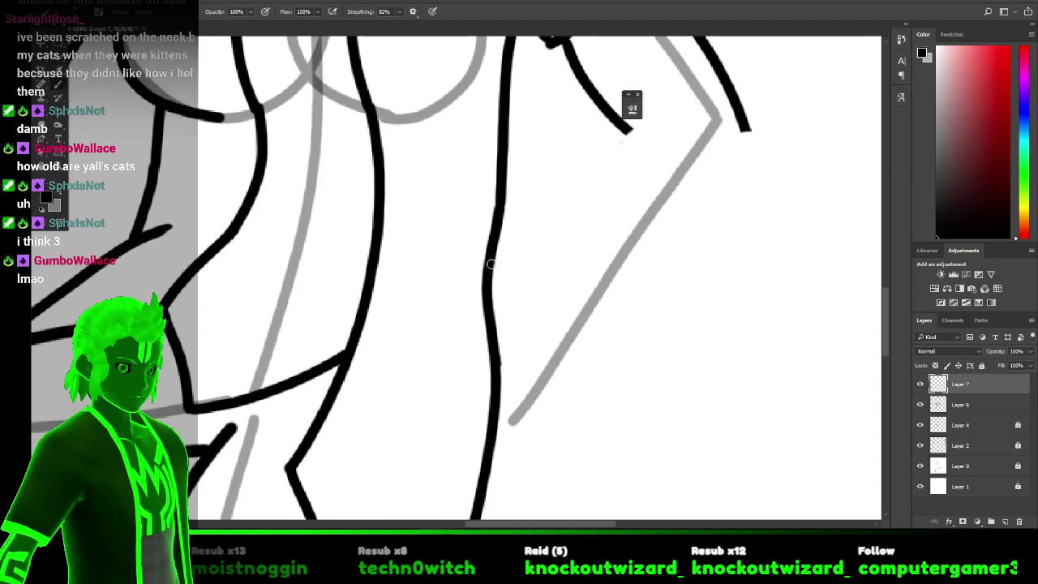
Try two short slanted fingers curling over the coat's outer edge at the hip, then undo them.
mouse_move(504, 259)
mouse_down()
mouse_move(447, 278)
mouse_move(423, 307)
mouse_move(518, 268)
mouse_move(467, 300)
mouse_up()
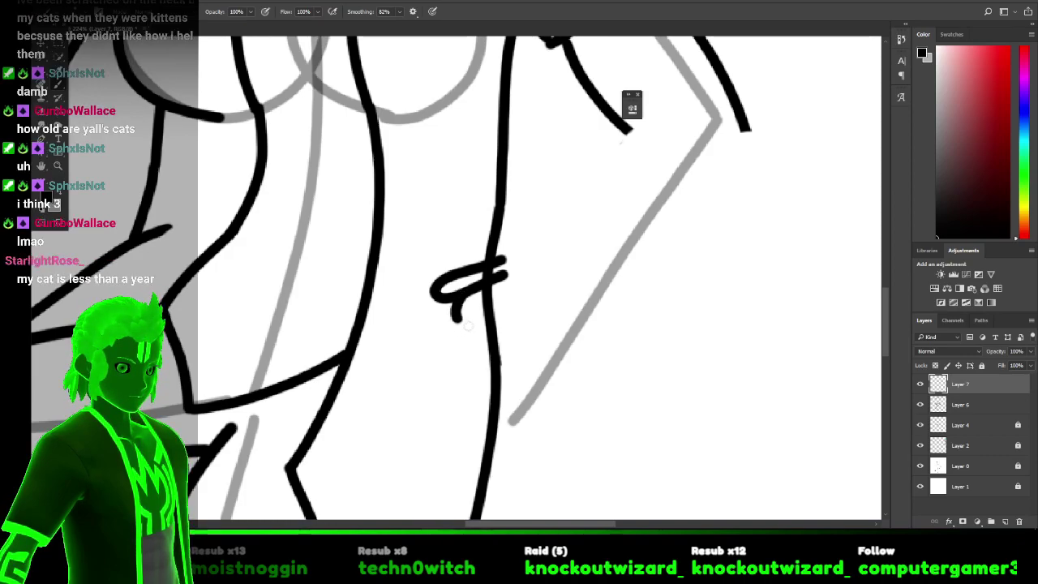
drag(456, 319, 508, 284)
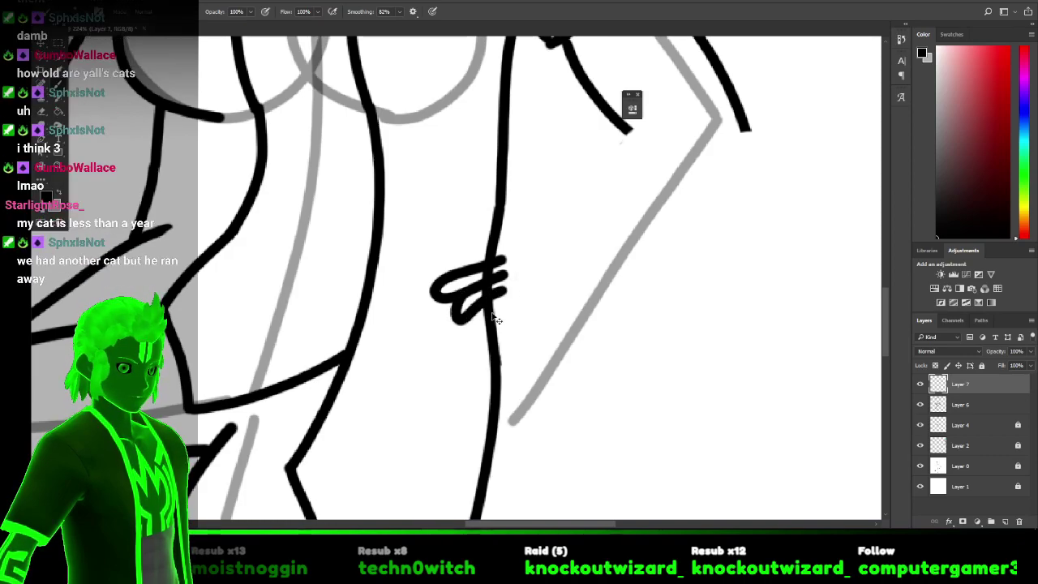
key(ctrl+z)
key(ctrl+z)
key(ctrl+z)
key(ctrl+z)
key(ctrl+z)
key(ctrl+z)
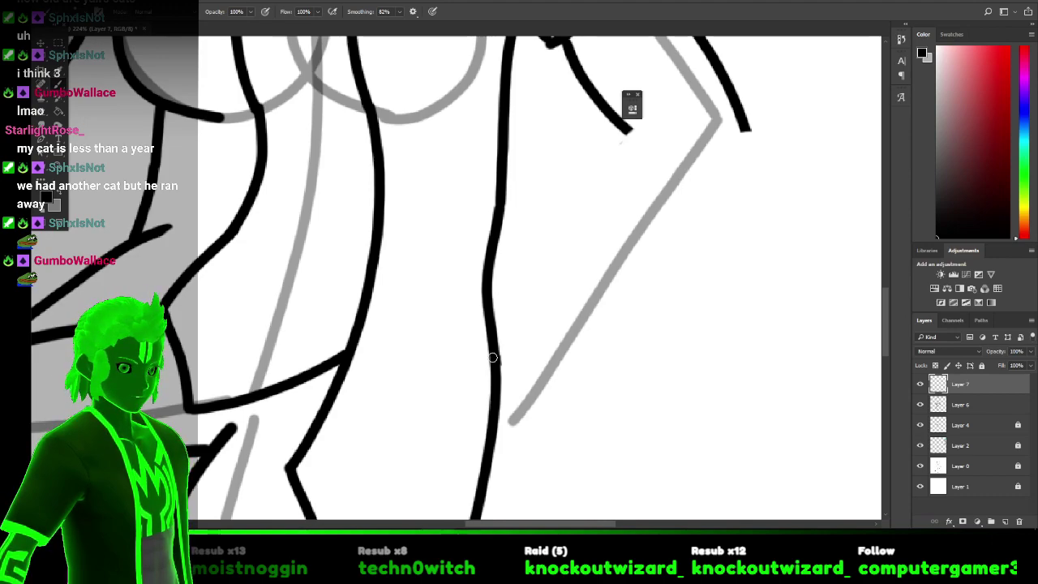
Try downward-curling fingers beside the lower end of the forearm guide line, then undo them.
click(527, 335)
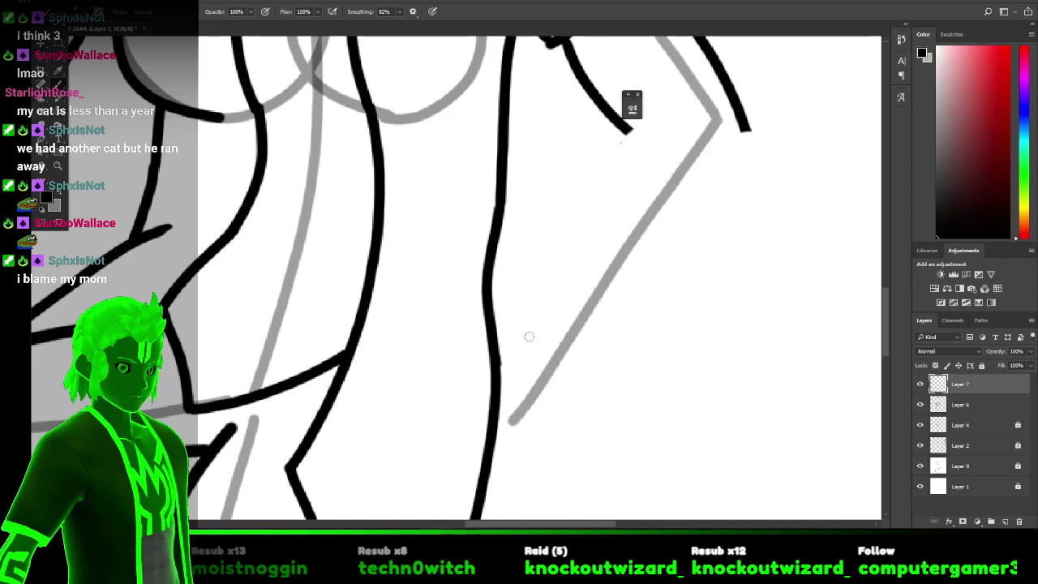
mouse_move(520, 364)
mouse_down()
mouse_move(542, 389)
mouse_move(527, 395)
mouse_move(505, 374)
mouse_move(502, 331)
mouse_move(514, 311)
mouse_up()
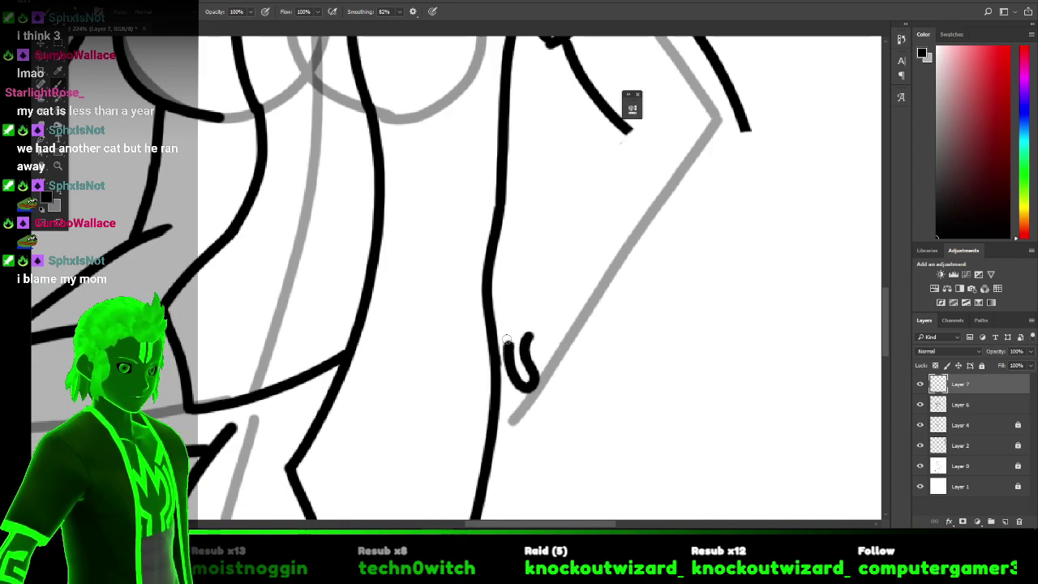
mouse_move(507, 351)
mouse_down()
mouse_move(512, 335)
mouse_move(493, 406)
mouse_move(476, 364)
mouse_move(514, 295)
mouse_up()
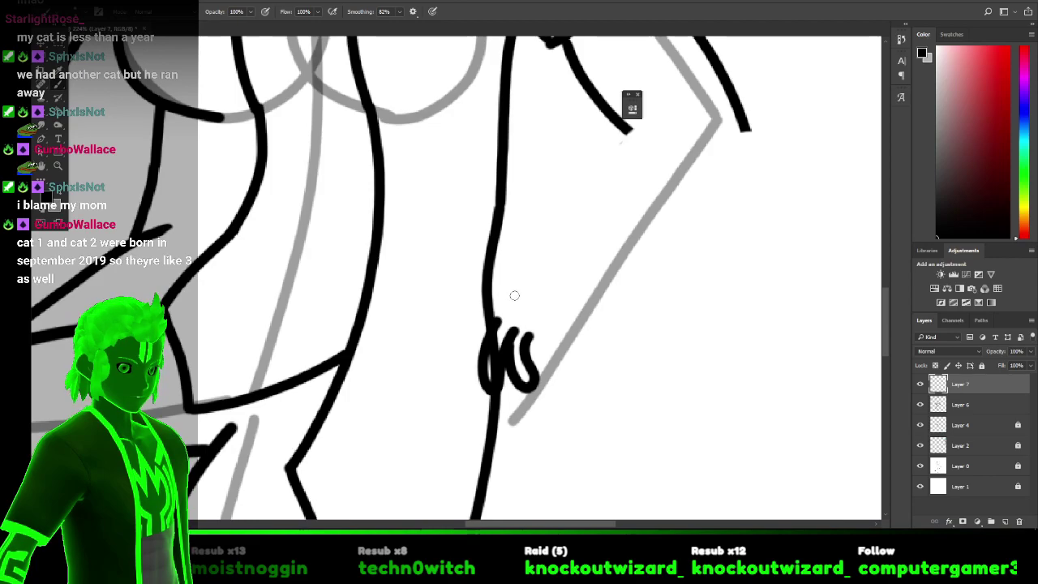
key(ctrl+z)
mouse_move(511, 337)
mouse_down()
mouse_move(492, 408)
mouse_move(467, 415)
mouse_up()
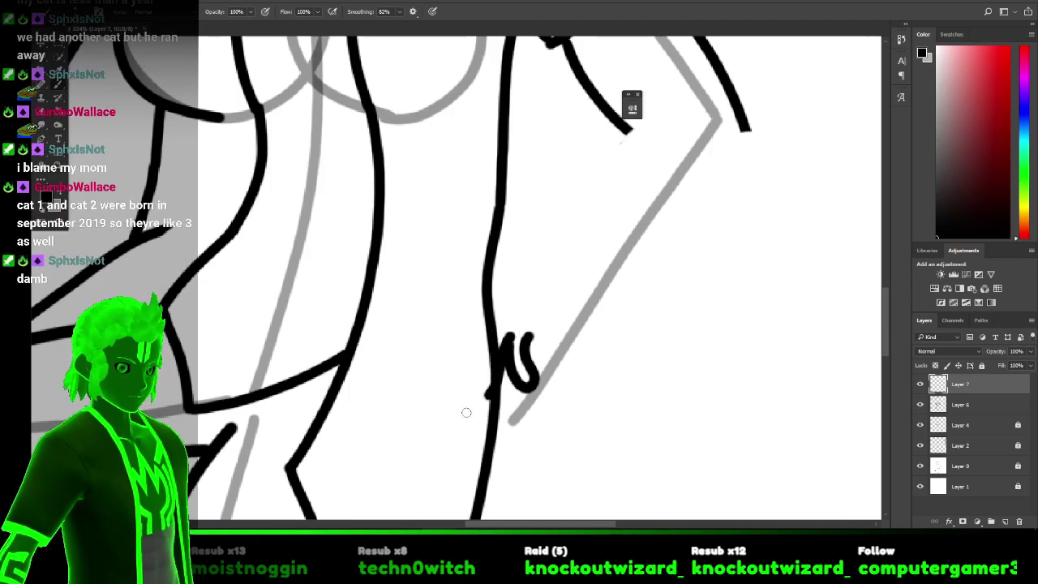
key(ctrl+z)
key(ctrl+shift+z)
key(ctrl+z)
key(ctrl+z)
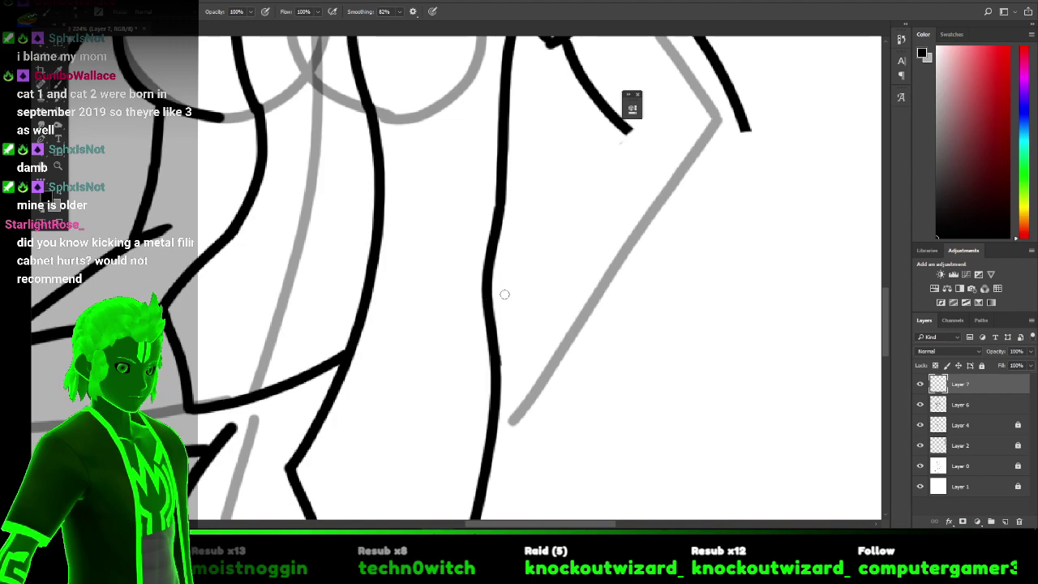
Try a flat looped finger across the coat edge with a smaller finger below it, then undo the smaller one.
mouse_move(497, 289)
mouse_down()
mouse_move(424, 290)
mouse_move(458, 310)
mouse_move(513, 304)
mouse_move(453, 329)
mouse_up()
key(ctrl+z)
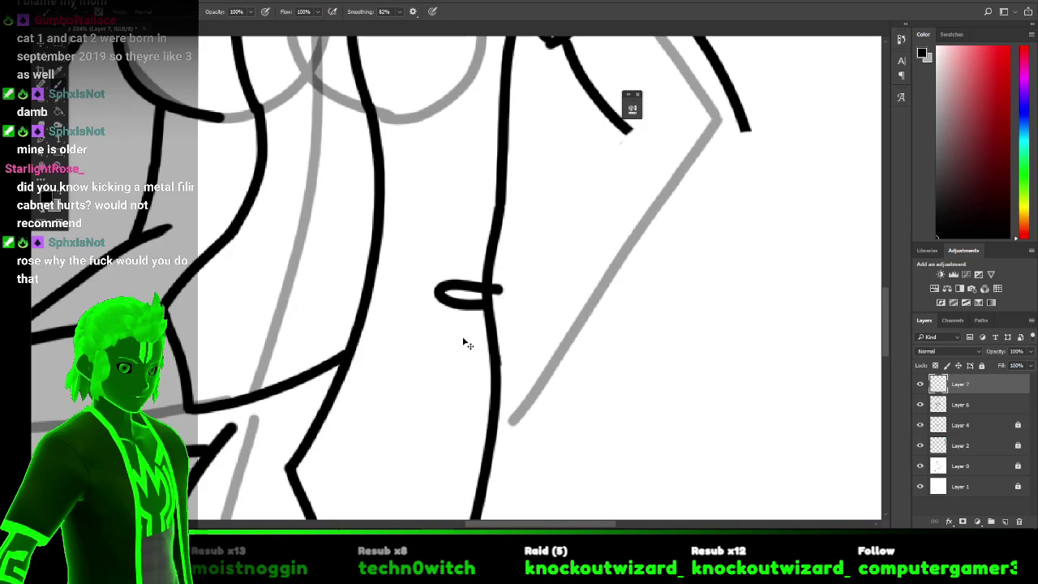
drag(458, 324, 531, 294)
mouse_move(459, 333)
mouse_down()
mouse_move(469, 355)
mouse_move(480, 322)
mouse_move(455, 325)
mouse_up()
key(ctrl+z)
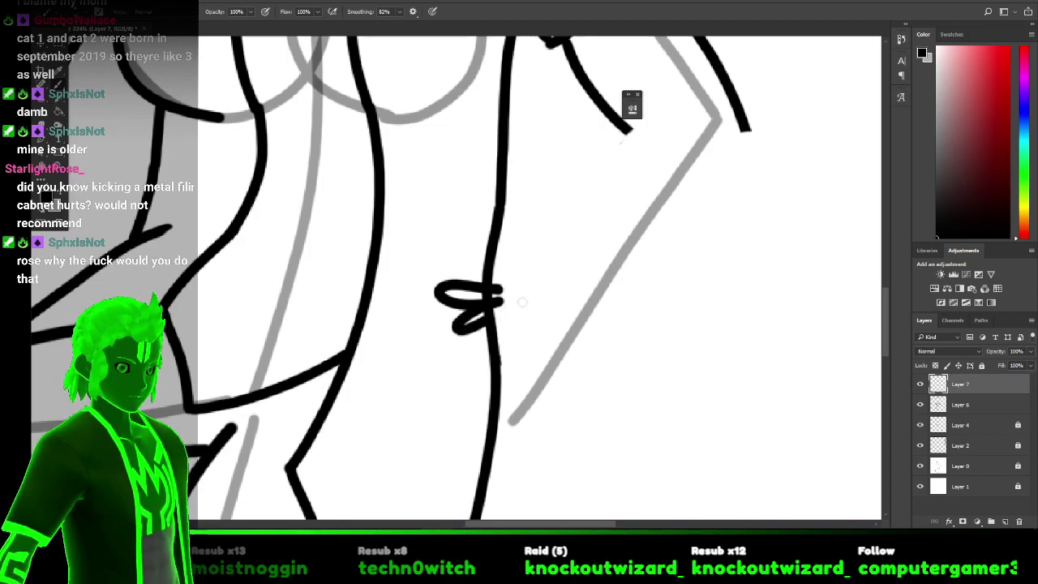
key(ctrl+z)
key(ctrl+z)
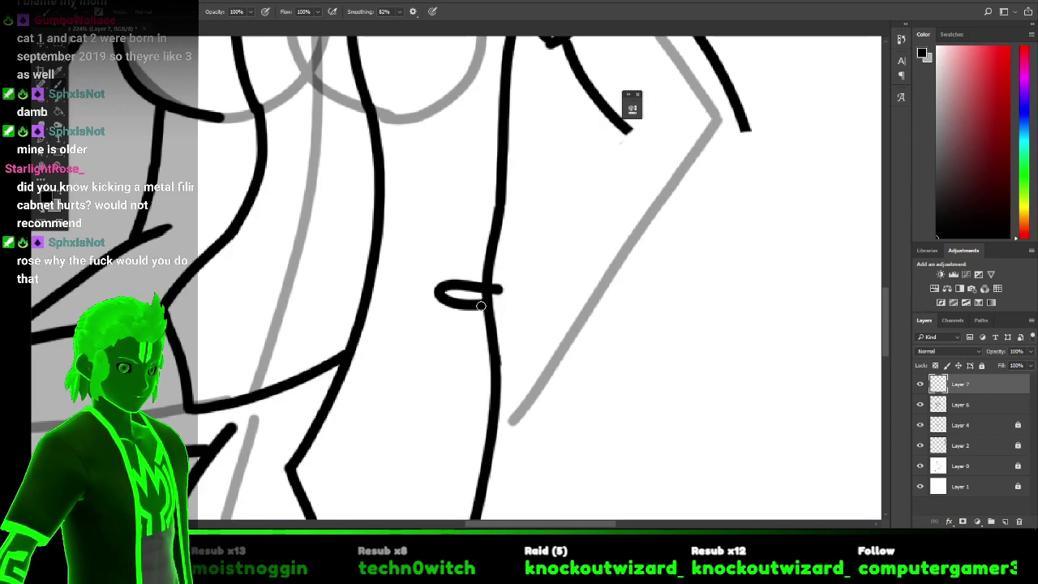
Try a lower, downward-curling finger across the coat edge, leaving a gap beneath the flat one.
mouse_move(472, 309)
mouse_down()
mouse_move(440, 319)
mouse_move(429, 354)
mouse_move(449, 352)
mouse_move(485, 317)
mouse_move(528, 308)
mouse_move(471, 342)
mouse_move(459, 361)
mouse_move(470, 379)
mouse_up()
key(ctrl+z)
key(ctrl+z)
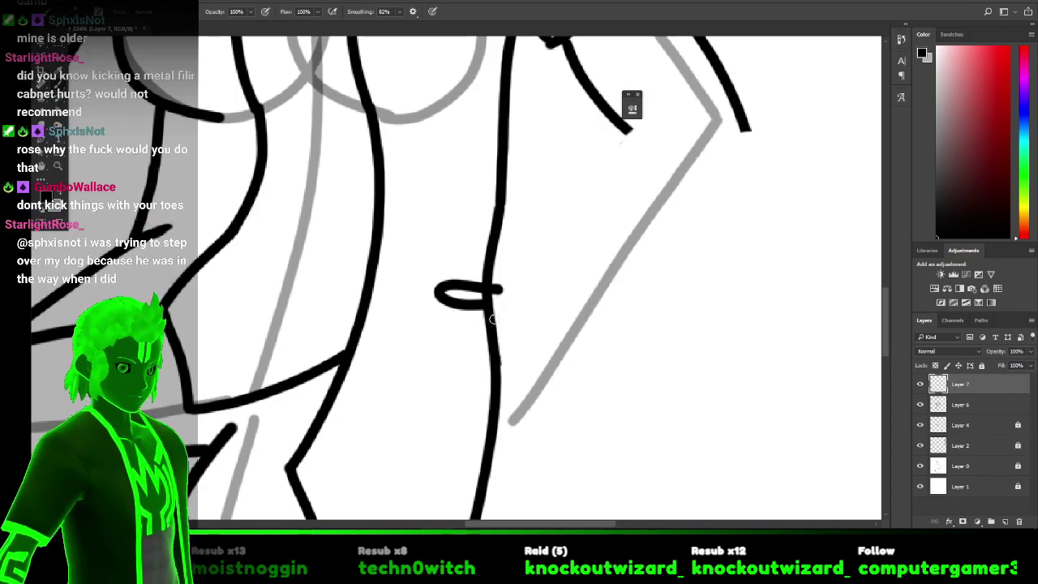
mouse_move(499, 321)
mouse_down()
mouse_move(465, 324)
mouse_move(454, 338)
mouse_move(445, 363)
mouse_move(464, 378)
mouse_move(476, 365)
mouse_move(474, 325)
mouse_move(508, 332)
mouse_move(426, 340)
mouse_move(418, 331)
mouse_move(506, 300)
mouse_move(485, 320)
mouse_up()
key(ctrl+z)
key(ctrl+z)
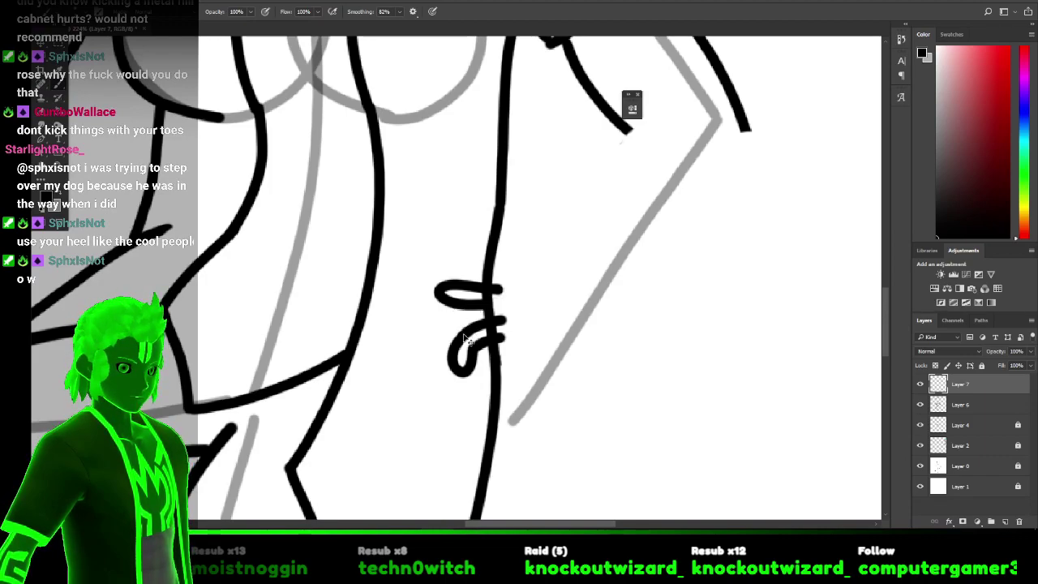
Try a middle finger between the flat and lower ones, then undo the whole set of fingers.
mouse_move(436, 339)
mouse_down()
mouse_move(416, 347)
mouse_move(454, 313)
mouse_move(485, 303)
mouse_up()
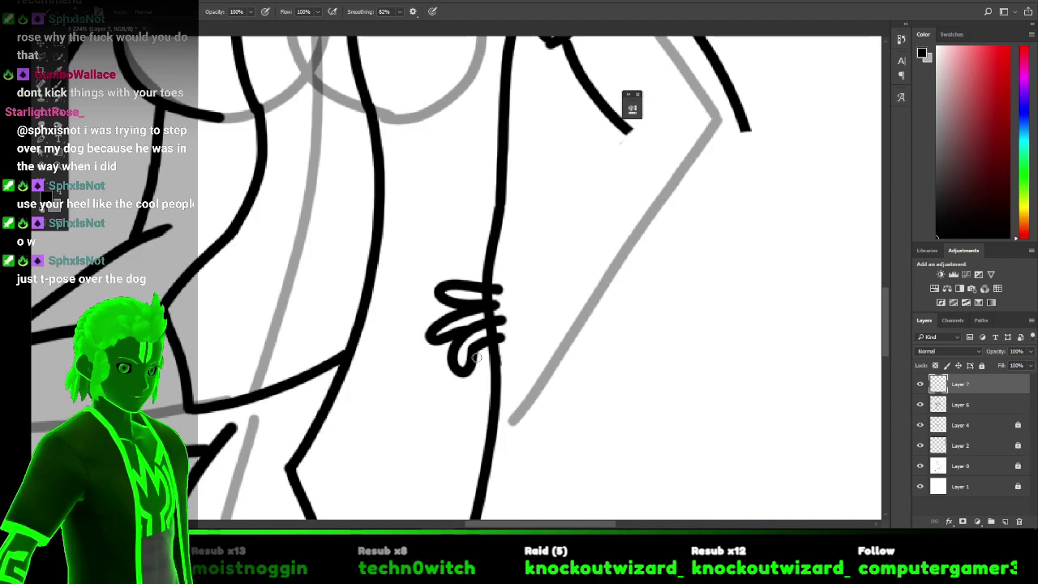
mouse_move(479, 370)
mouse_down()
mouse_move(504, 387)
mouse_move(514, 357)
mouse_up()
key(ctrl+z)
key(ctrl+z)
key(ctrl+z)
key(ctrl+z)
key(ctrl+z)
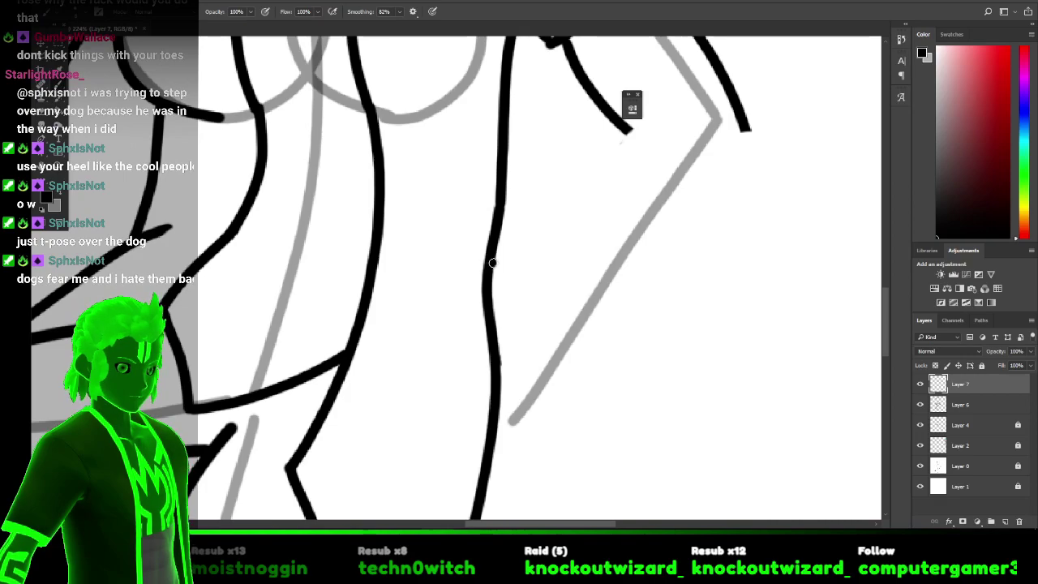
Draw a short forked wrist mark outside the coat edge and try a rounded first finger, undoing the finger.
mouse_move(509, 274)
mouse_down()
mouse_move(520, 300)
mouse_move(524, 281)
mouse_up()
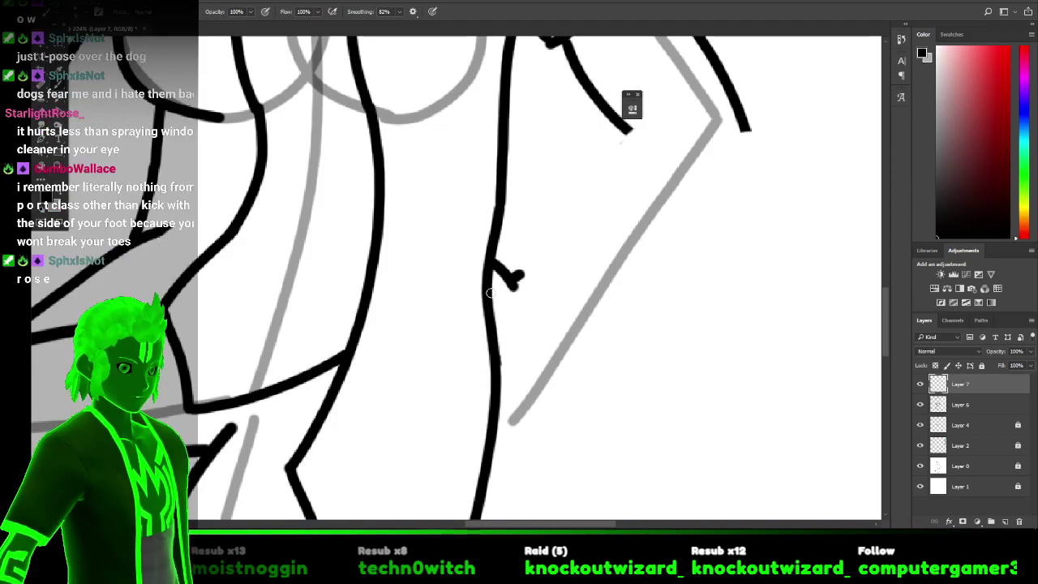
mouse_move(490, 292)
mouse_down()
mouse_move(434, 314)
mouse_move(444, 309)
mouse_move(444, 329)
mouse_move(477, 314)
mouse_up()
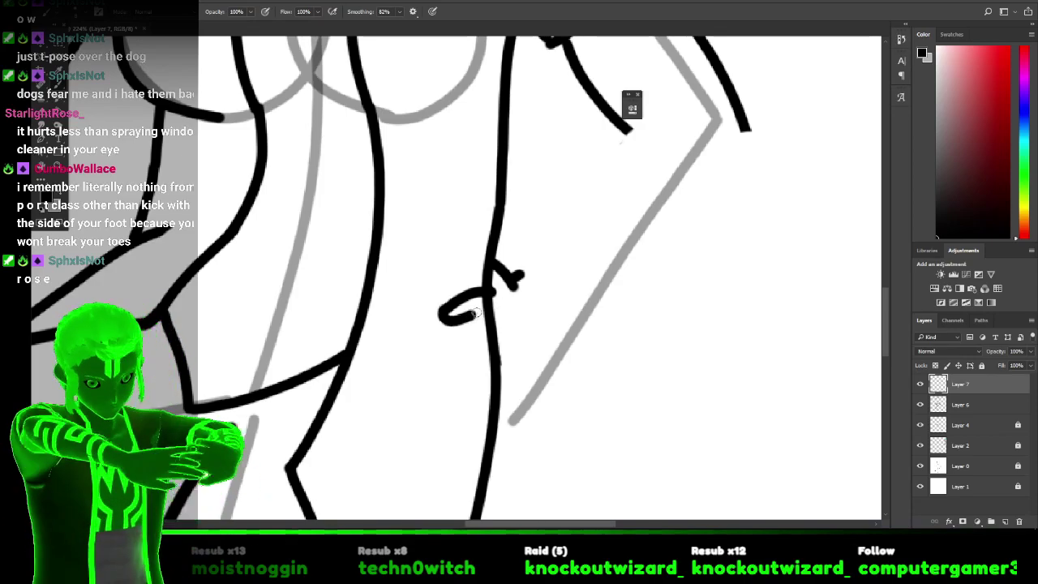
key(ctrl+z)
key(ctrl+z)
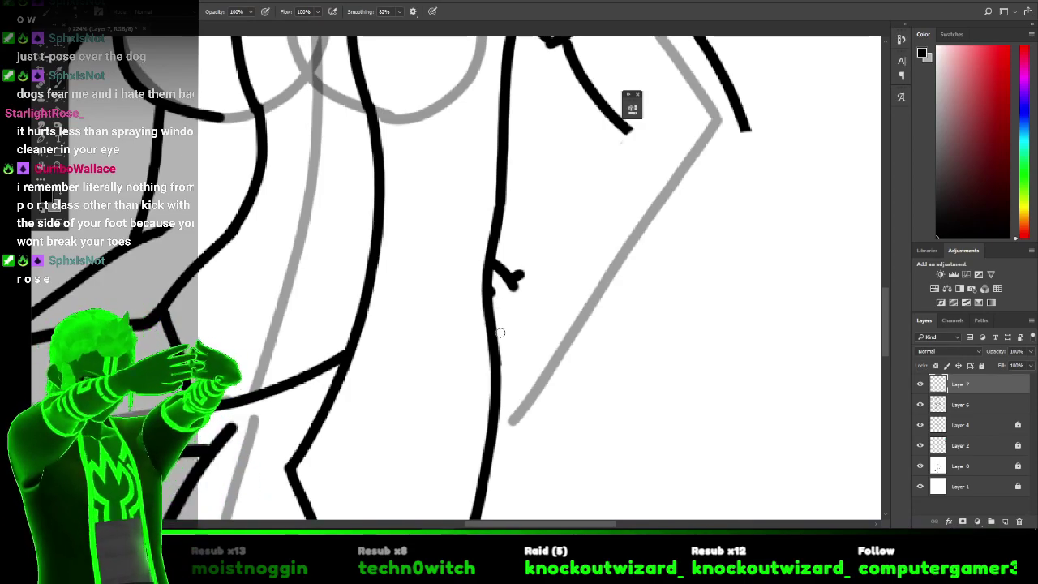
Draw the hip hand's stacked fingers across the coat edge from the lowest up, redoing the topmost finger longer.
mouse_move(507, 347)
mouse_down()
mouse_move(459, 359)
mouse_move(453, 348)
mouse_move(468, 340)
mouse_move(453, 339)
mouse_move(482, 349)
mouse_up()
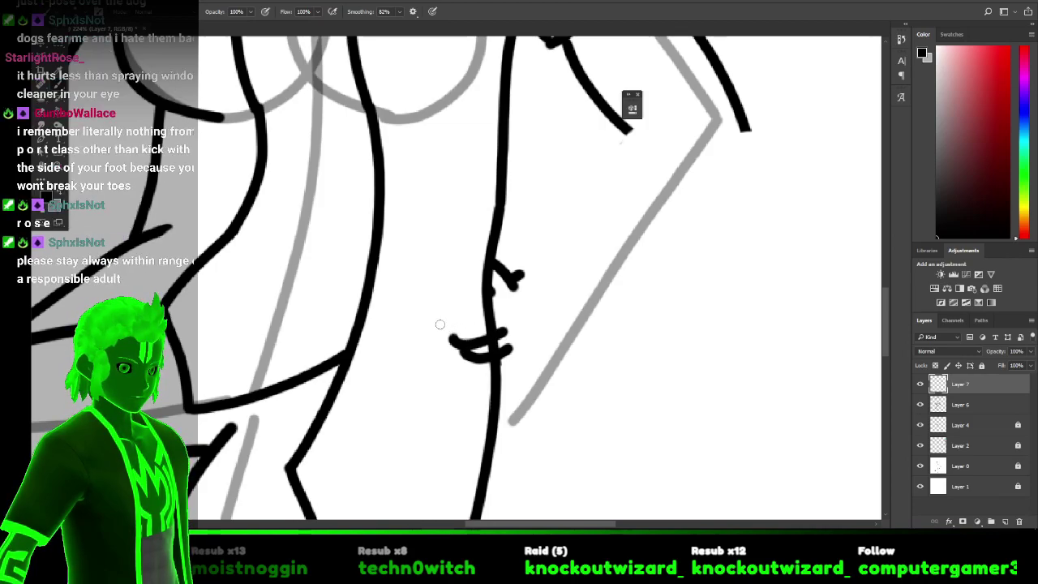
mouse_move(444, 319)
mouse_down()
mouse_move(430, 319)
mouse_move(438, 334)
mouse_move(504, 320)
mouse_move(454, 315)
mouse_move(486, 296)
mouse_up()
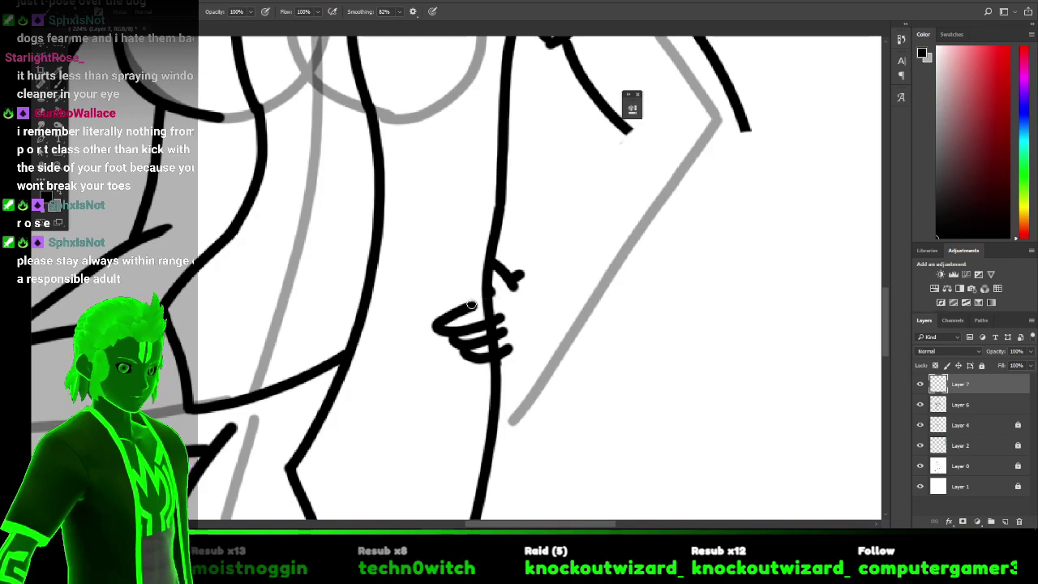
drag(423, 302, 512, 285)
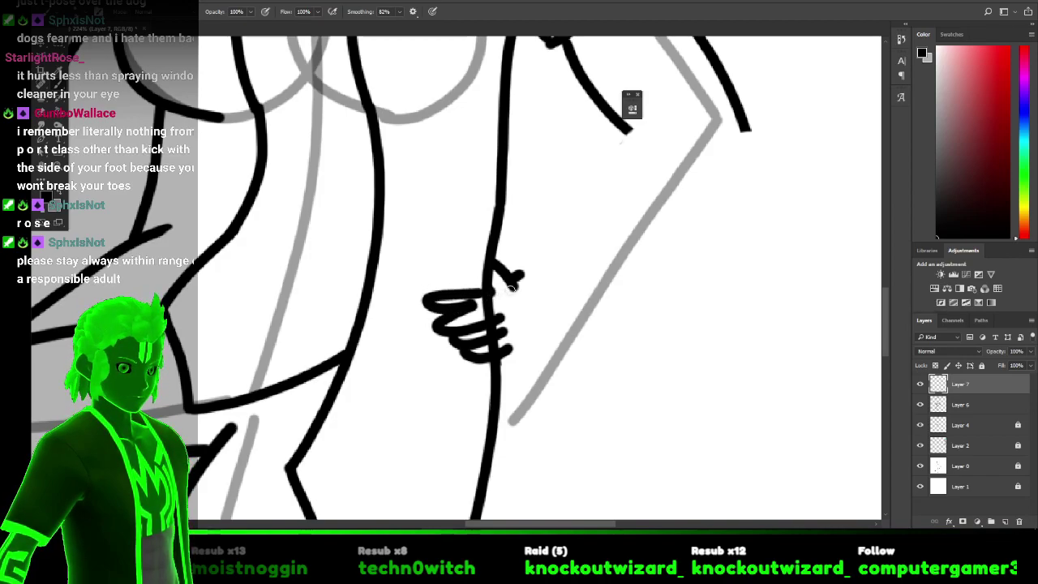
key(ctrl+z)
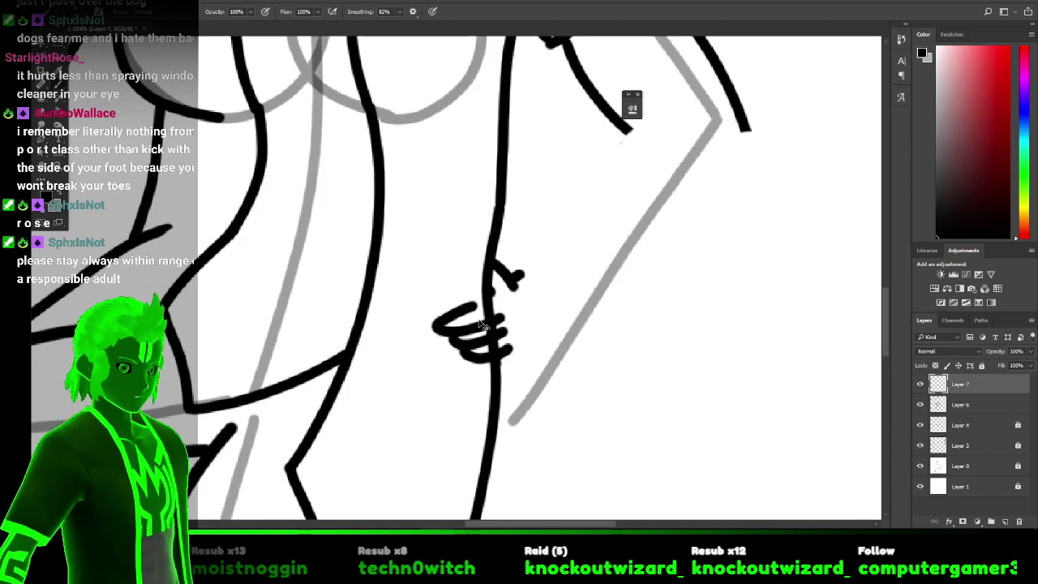
key(ctrl+z)
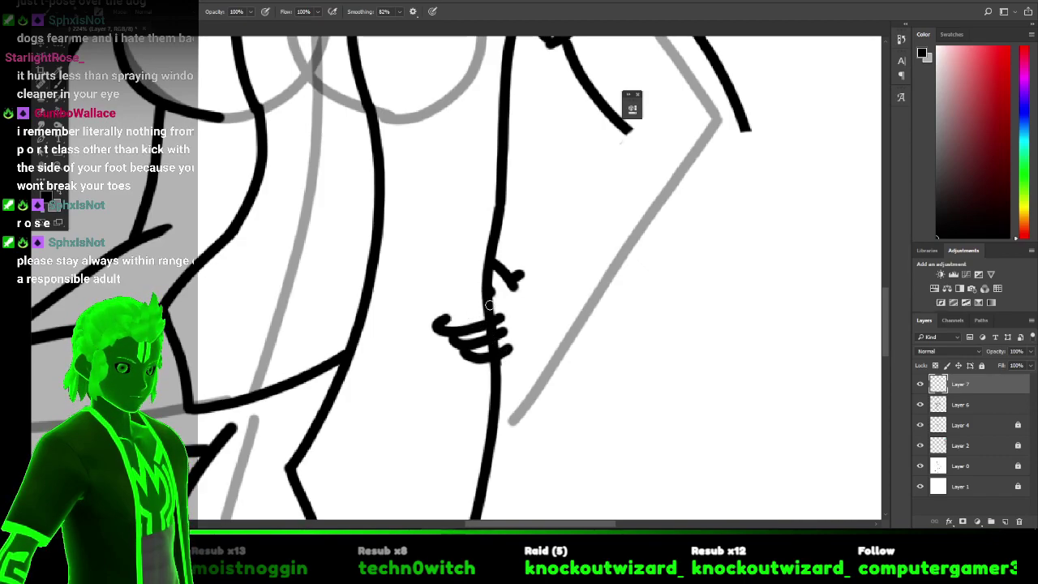
mouse_move(474, 306)
mouse_down()
mouse_move(421, 313)
mouse_move(410, 294)
mouse_move(510, 285)
mouse_up()
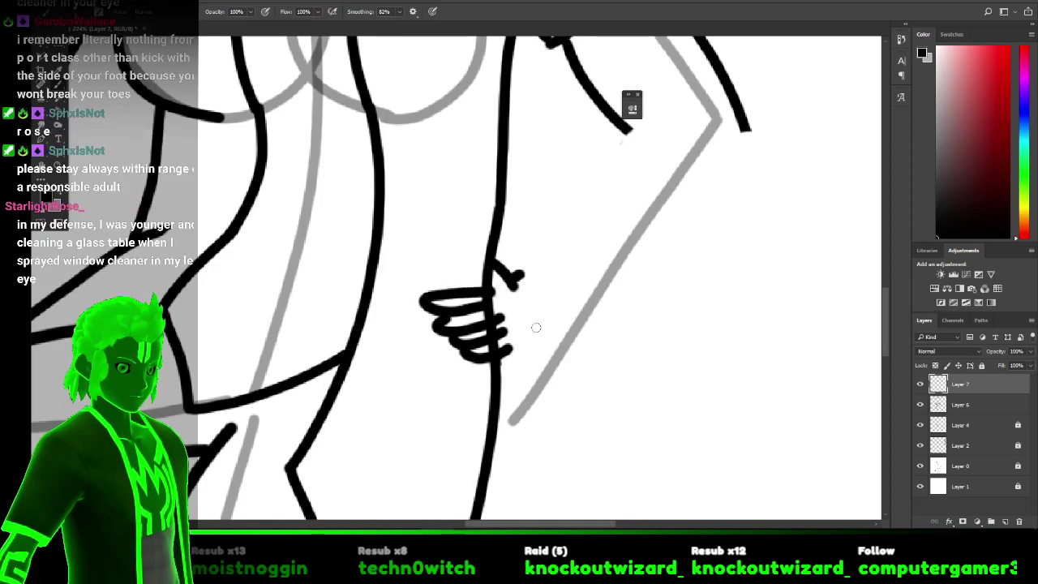
Ink the outer and inner forearm lines from the hip hand to the elbow, adding a small crease at the inner elbow.
mouse_move(512, 346)
mouse_down()
mouse_move(542, 311)
mouse_move(537, 330)
mouse_move(664, 249)
mouse_move(759, 101)
mouse_up()
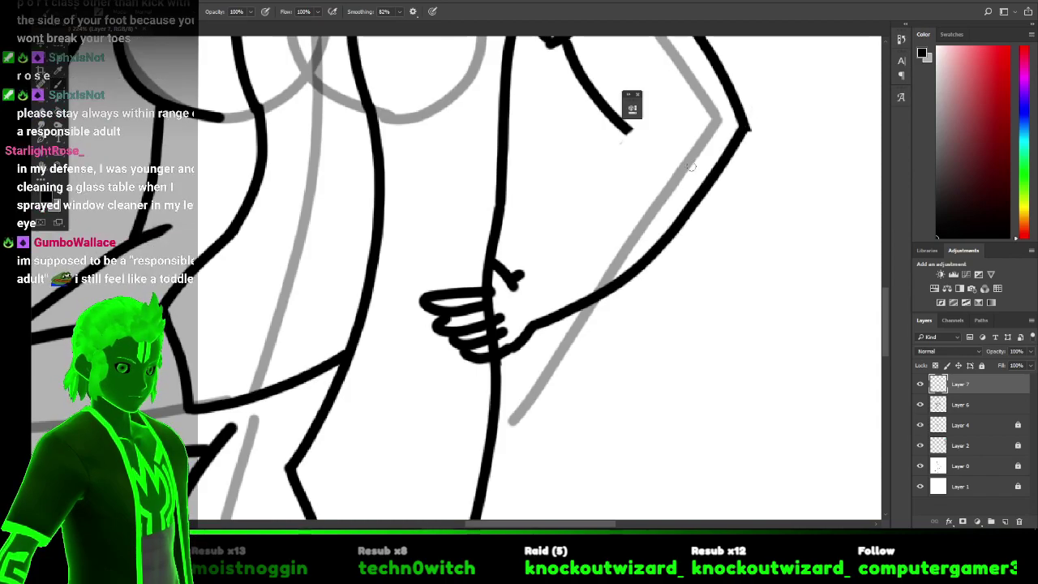
mouse_move(511, 277)
mouse_down()
mouse_move(600, 208)
mouse_move(659, 107)
mouse_up()
key(ctrl+z)
mouse_move(516, 276)
mouse_down()
mouse_move(599, 206)
mouse_move(630, 133)
mouse_up()
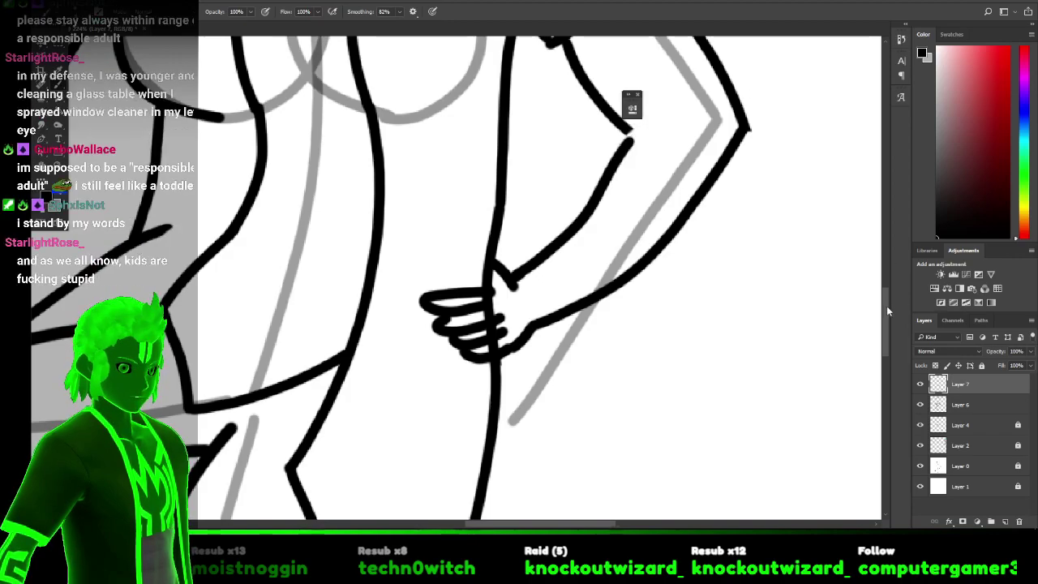
scroll(885, 306, up, 5)
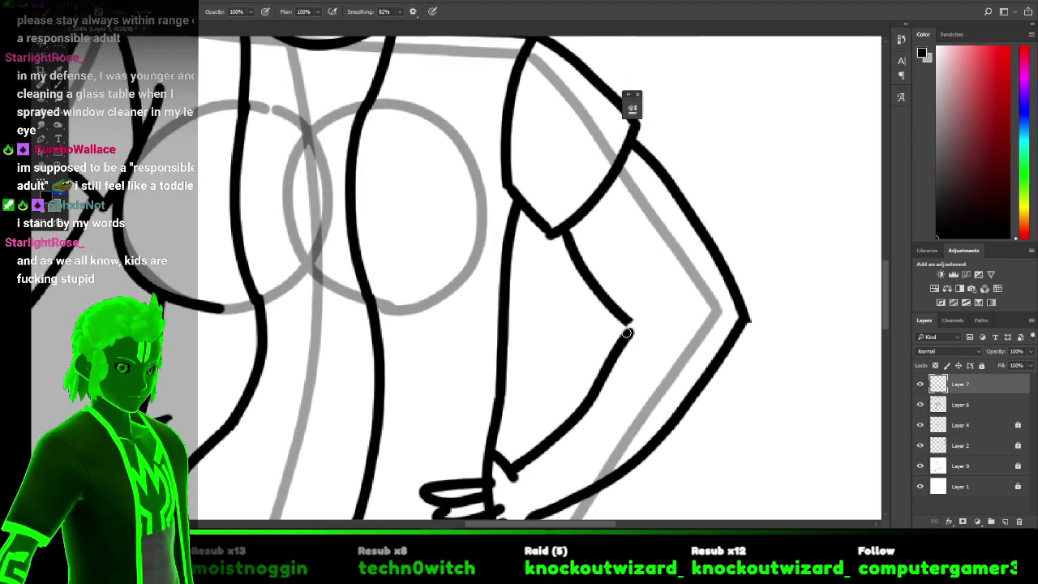
drag(629, 322, 659, 291)
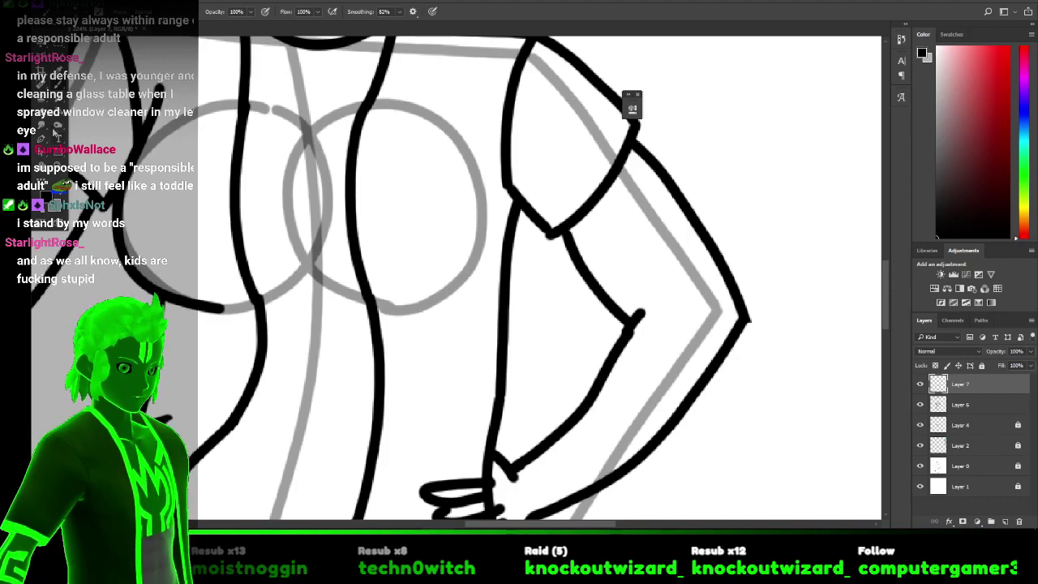
Check the bent arm against the whole figure, then undo the hip hand and forearm strokes.
scroll(508, 186, down, 4)
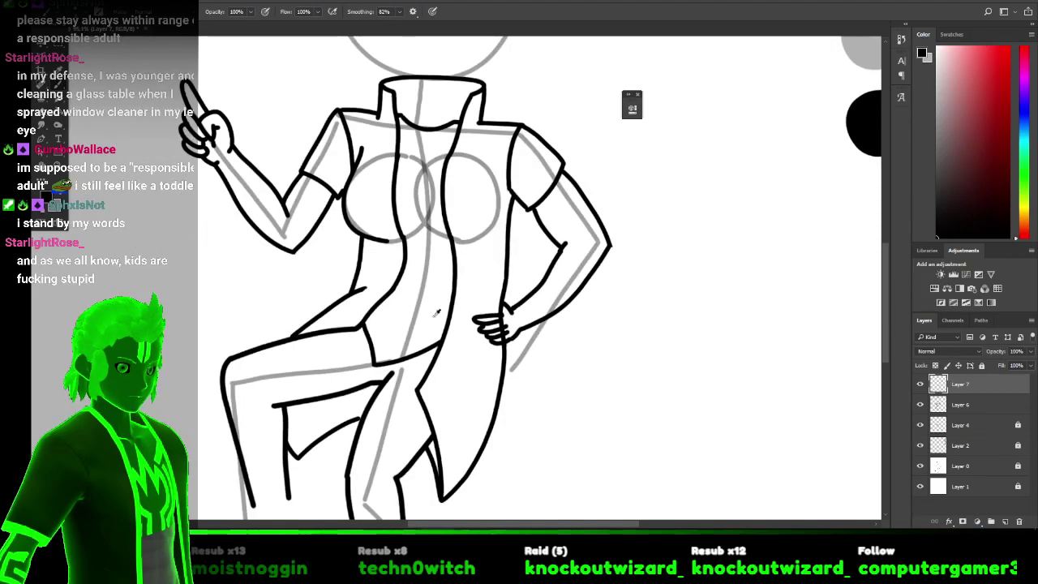
scroll(434, 300, up, 2)
scroll(433, 300, down, 2)
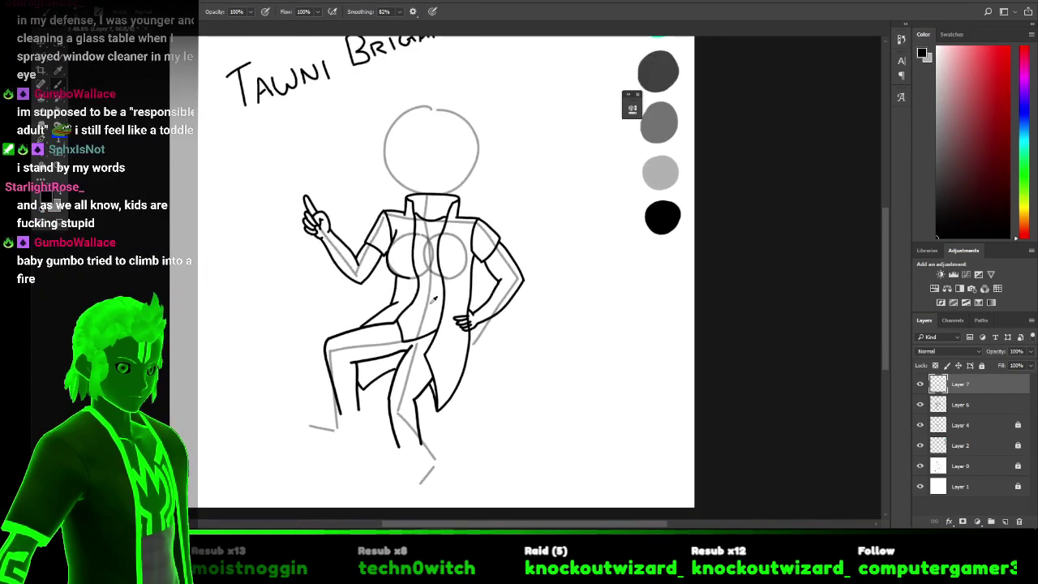
scroll(434, 300, up, 3)
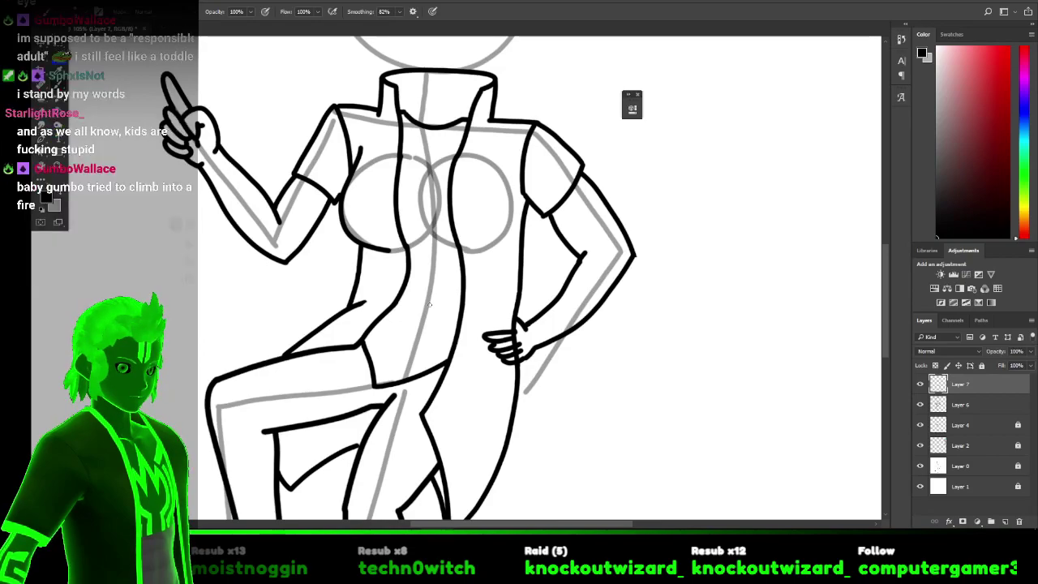
key(ctrl+z)
key(ctrl+shift+z)
key(ctrl+z)
key(ctrl+z)
key(ctrl+z)
key(ctrl+z)
key(ctrl+z)
key(ctrl+z)
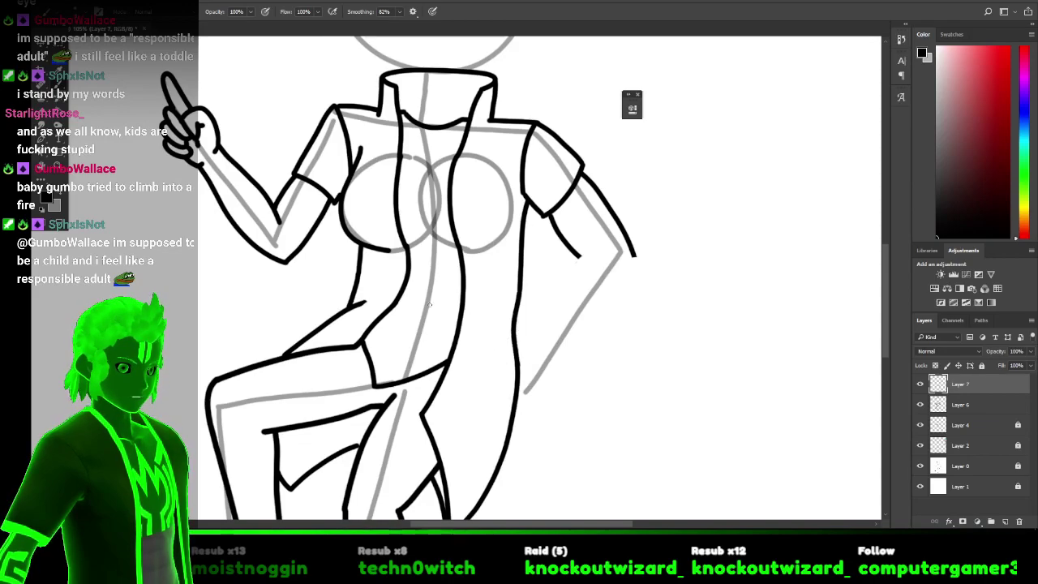
Draw the hip hand over the coat edge: the curved finger side, the rounded knuckle line and a short thumb crease.
scroll(687, 371, up, 5)
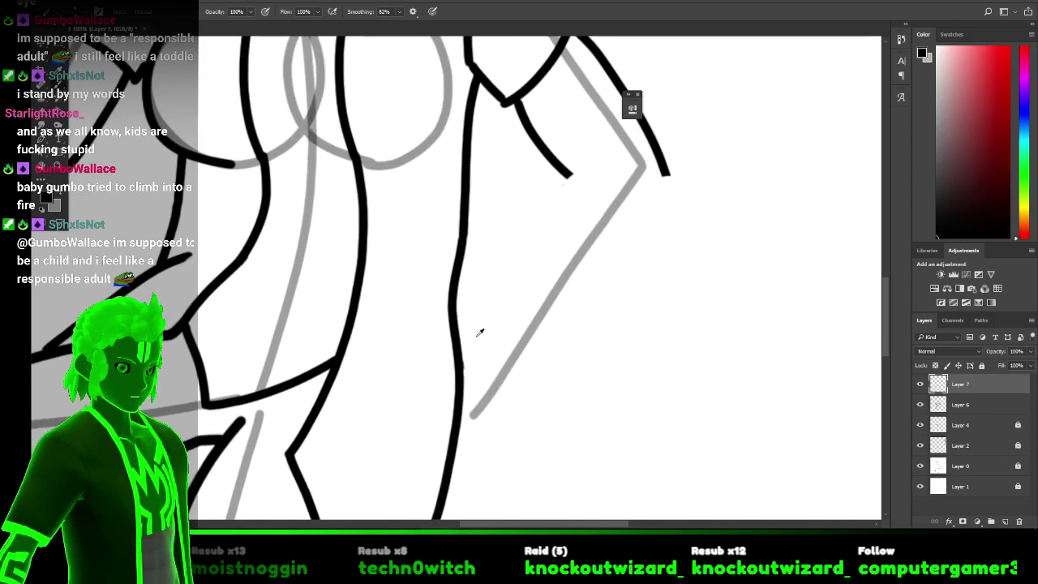
scroll(479, 332, up, 1)
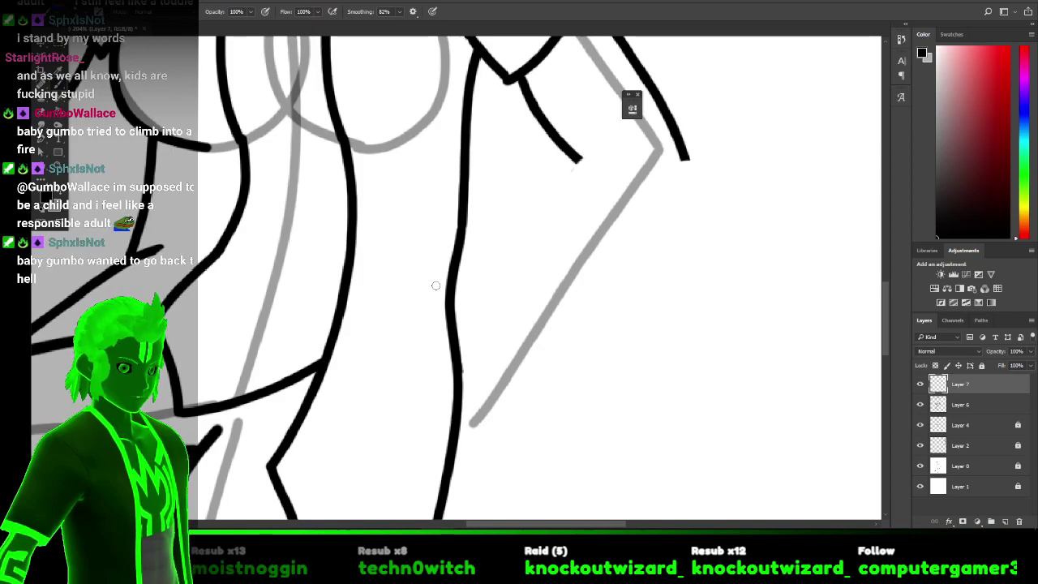
drag(436, 258, 441, 332)
drag(454, 371, 471, 390)
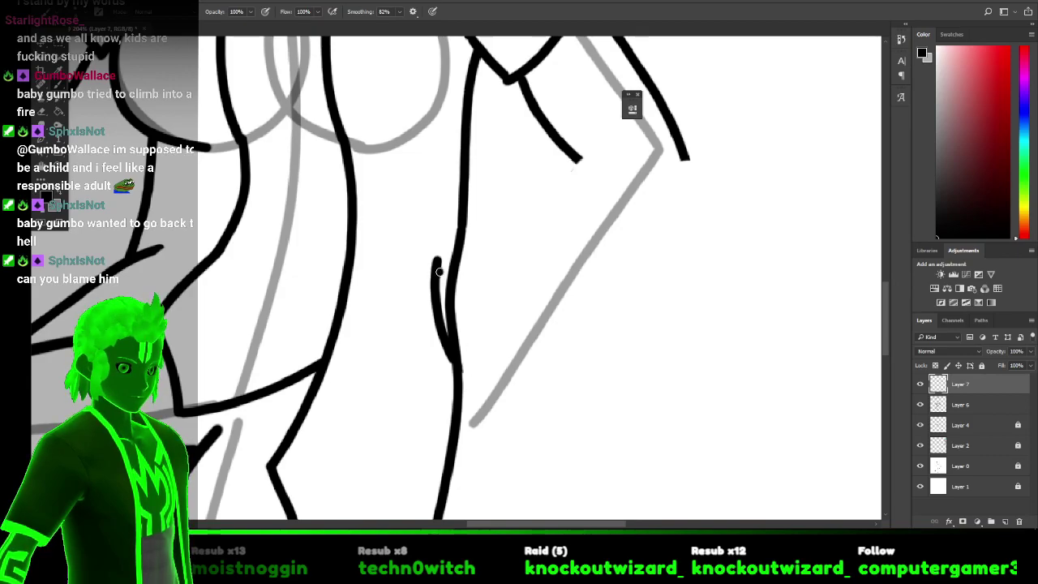
mouse_move(457, 266)
mouse_down()
mouse_move(486, 267)
mouse_move(447, 264)
mouse_move(478, 241)
mouse_move(499, 274)
mouse_up()
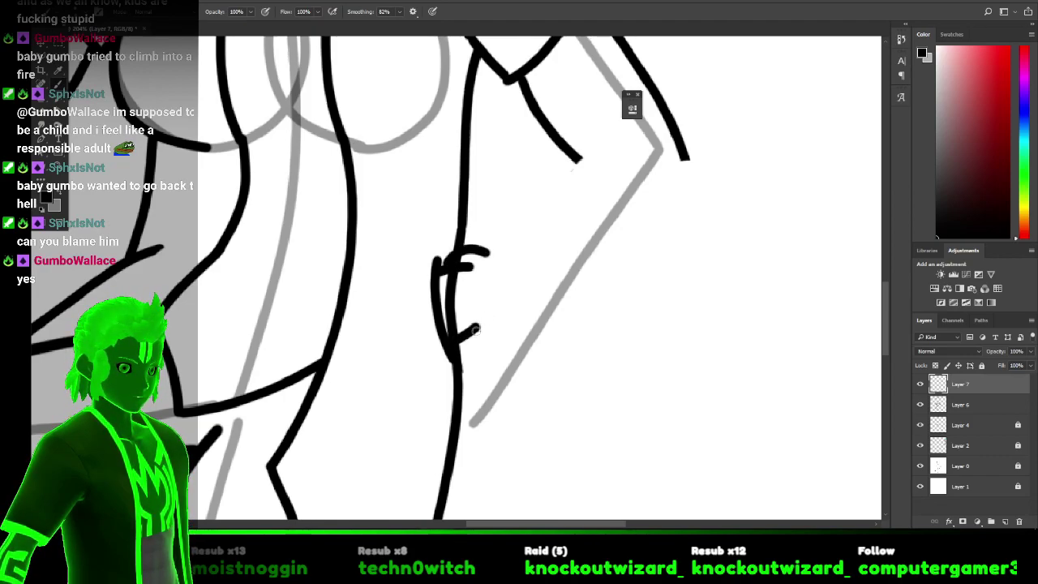
Ink the inner and outer forearm lines from the hip hand to the elbow, redoing the outer one up to the upper-arm line.
mouse_move(451, 346)
mouse_down()
mouse_move(486, 338)
mouse_move(531, 304)
mouse_move(505, 260)
mouse_move(584, 131)
mouse_move(579, 158)
mouse_up()
mouse_move(512, 317)
mouse_down()
mouse_move(596, 269)
mouse_move(663, 196)
mouse_up()
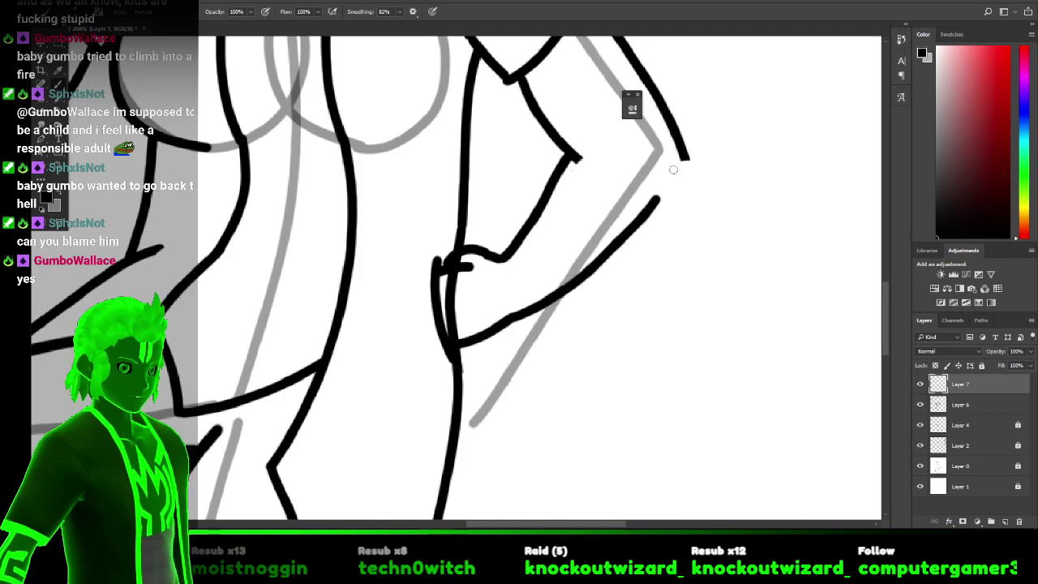
key(ctrl+z)
mouse_move(517, 317)
mouse_down()
mouse_move(601, 235)
mouse_move(677, 85)
mouse_up()
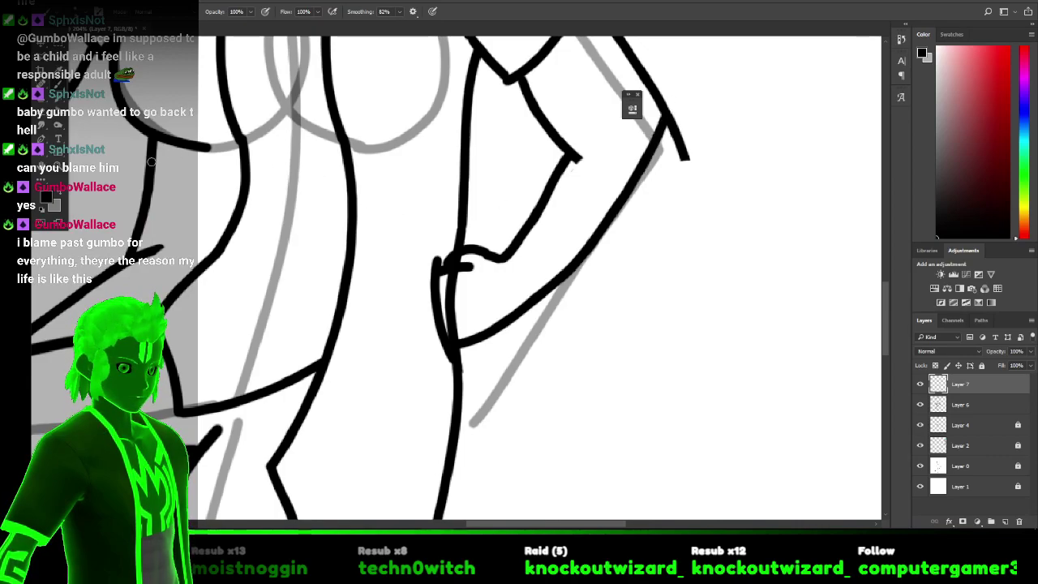
On Layer 6, erase the coat edge passing through the hip hand and the upper-arm line's overshoot past the elbow.
key(e)
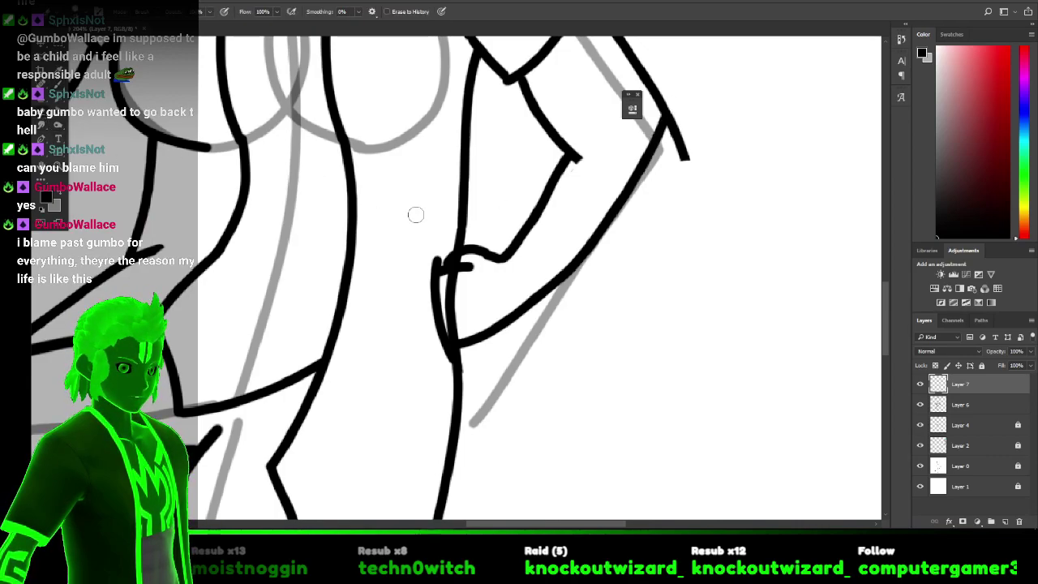
click(982, 406)
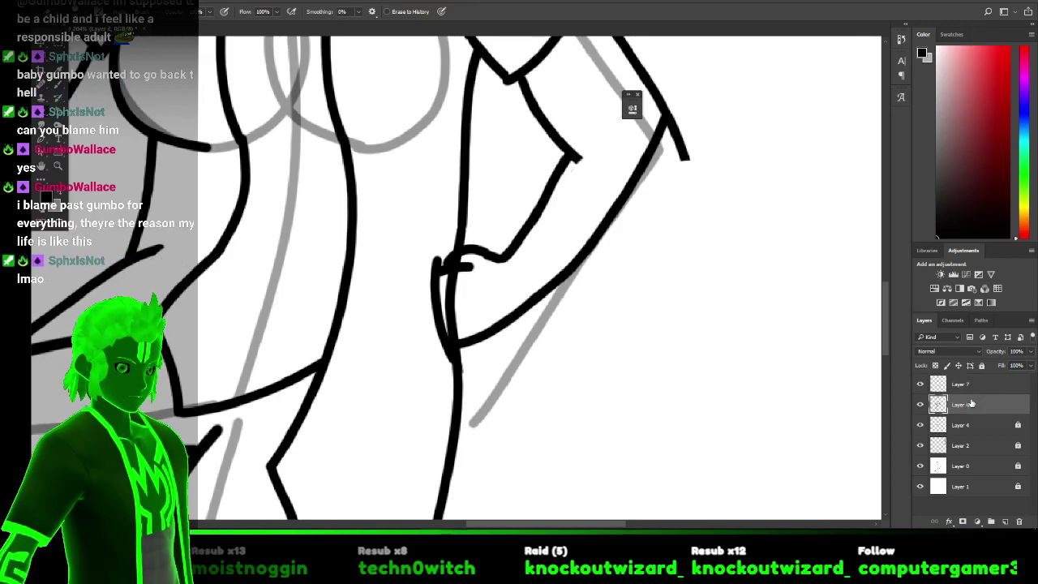
mouse_move(451, 325)
mouse_down()
mouse_move(454, 334)
mouse_move(451, 292)
mouse_move(463, 266)
mouse_up()
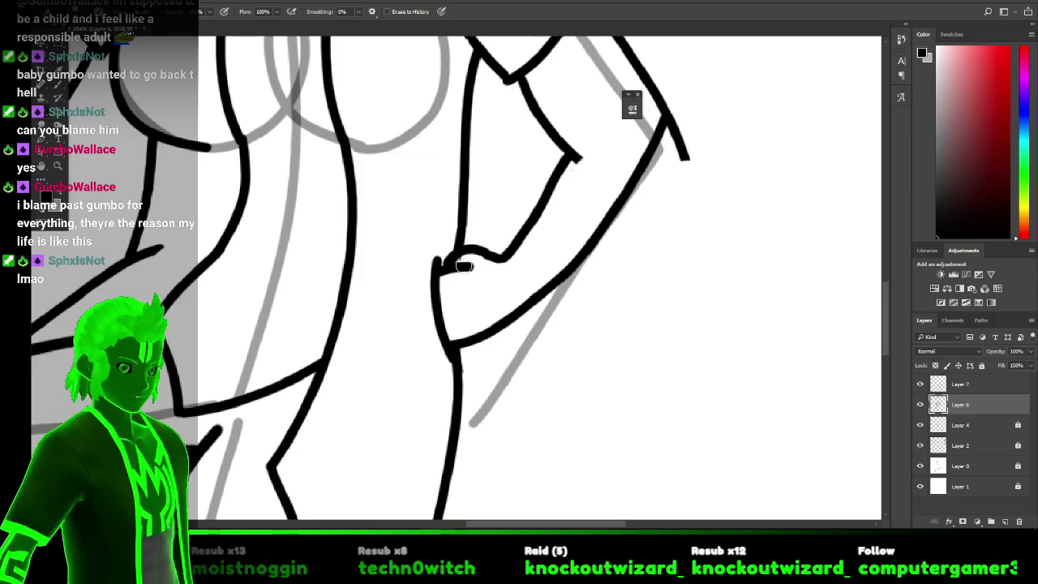
mouse_move(687, 162)
mouse_down()
mouse_move(683, 151)
mouse_move(673, 162)
mouse_move(679, 108)
mouse_move(689, 141)
mouse_up()
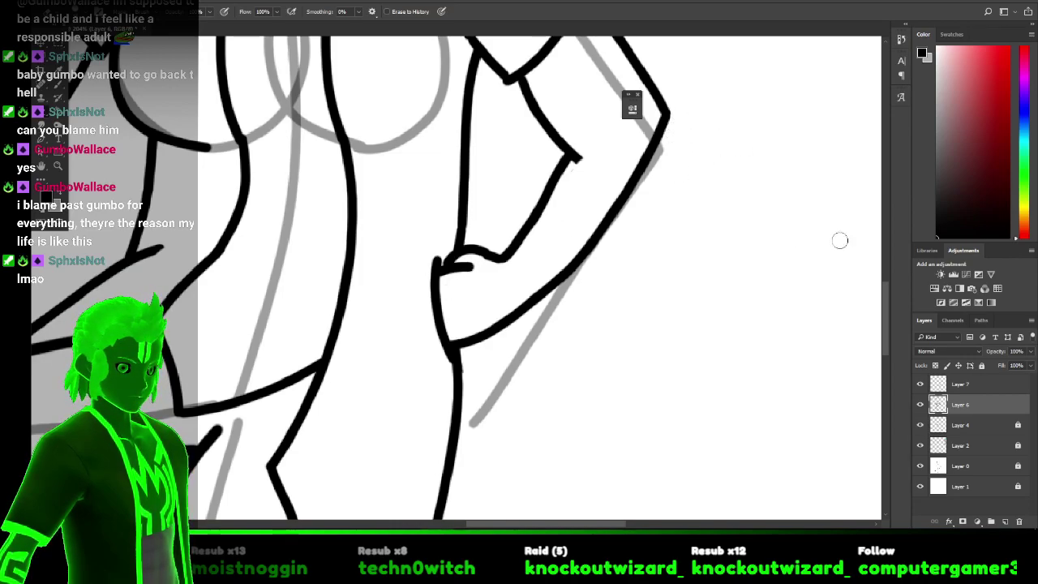
Trim the inner upper-arm line on Layer 6, then replace the straight inner forearm line on Layer 7 with a curved one ending above the inner elbow.
key(ctrl+minus)
key(ctrl+minus)
key(ctrl+minus)
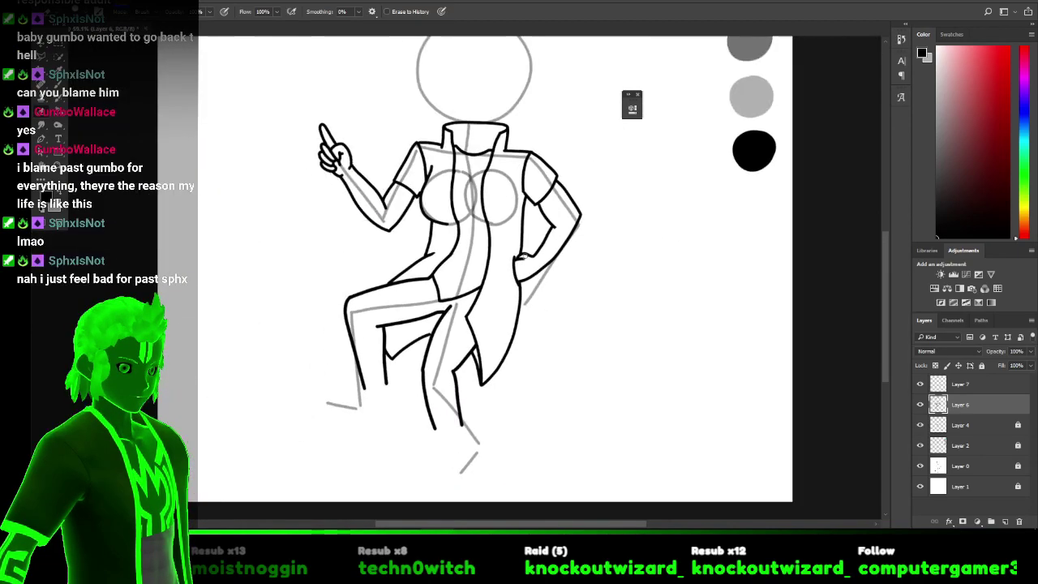
scroll(523, 254, up, 3)
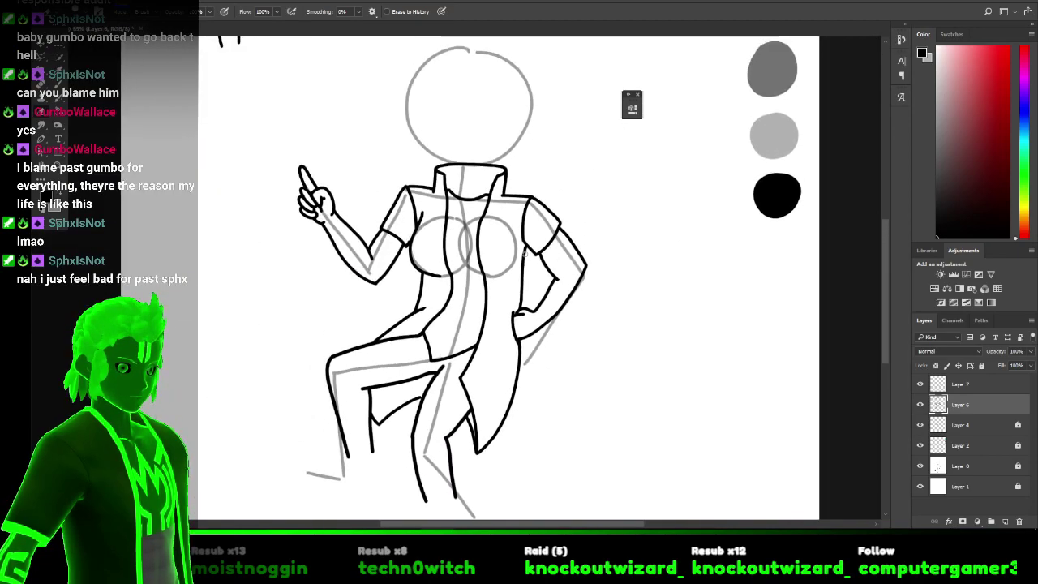
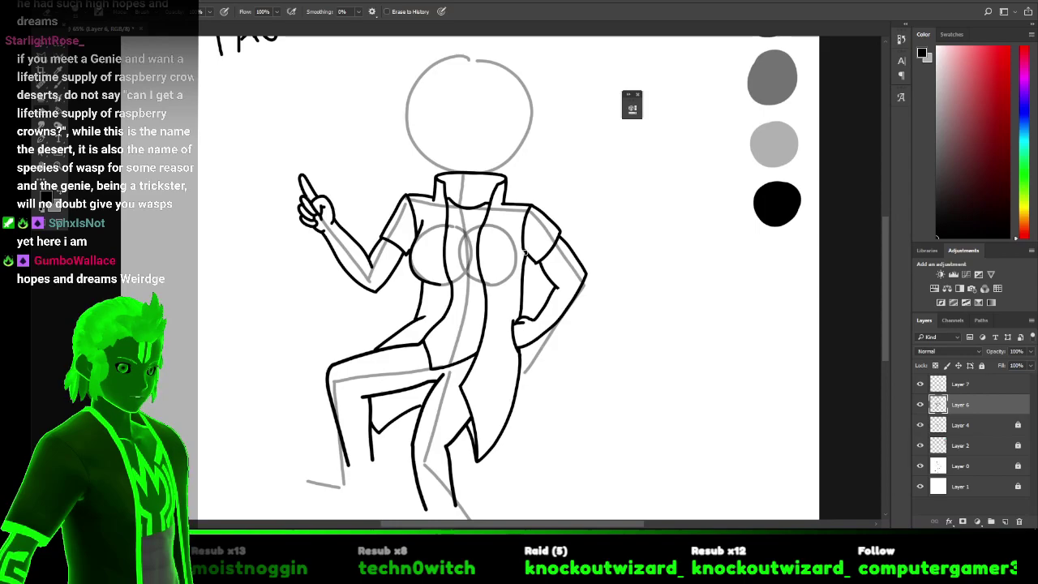
scroll(523, 258, up, 10)
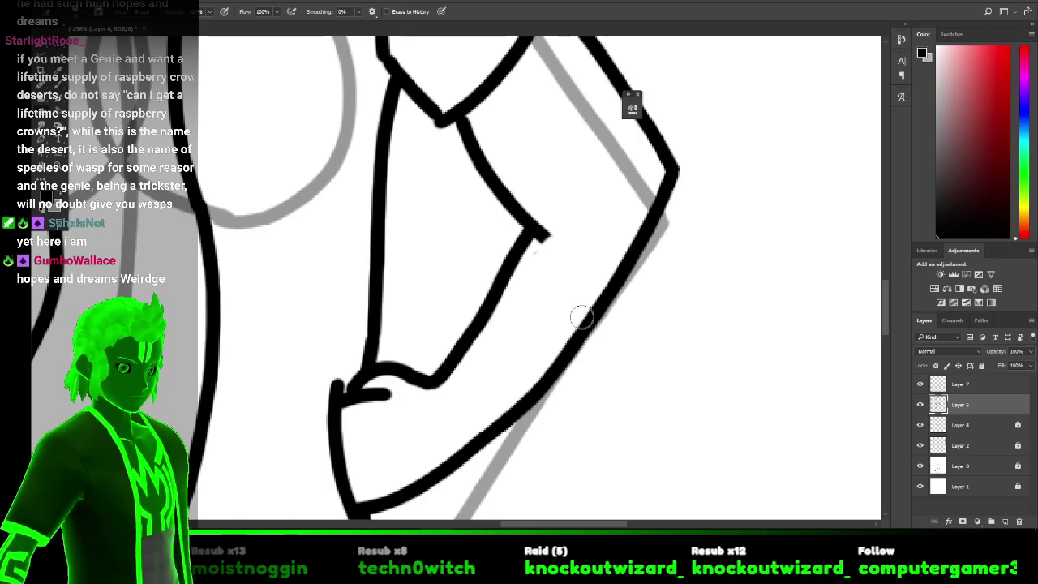
mouse_move(549, 237)
mouse_down()
mouse_move(547, 225)
mouse_move(532, 233)
mouse_move(507, 201)
mouse_up()
click(962, 385)
mouse_move(437, 379)
mouse_down()
mouse_move(476, 250)
mouse_move(518, 286)
mouse_move(533, 219)
mouse_up()
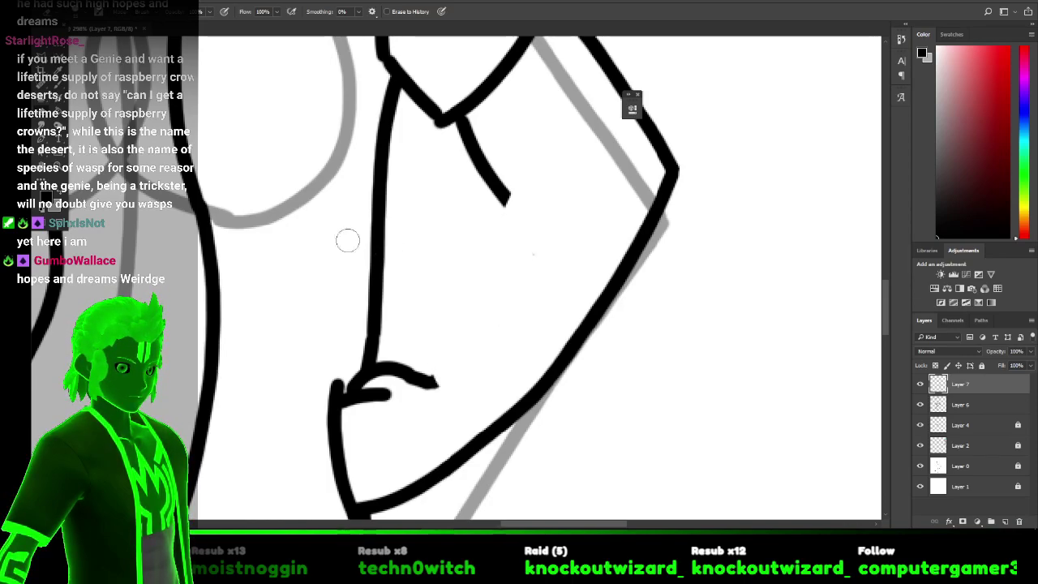
key(b)
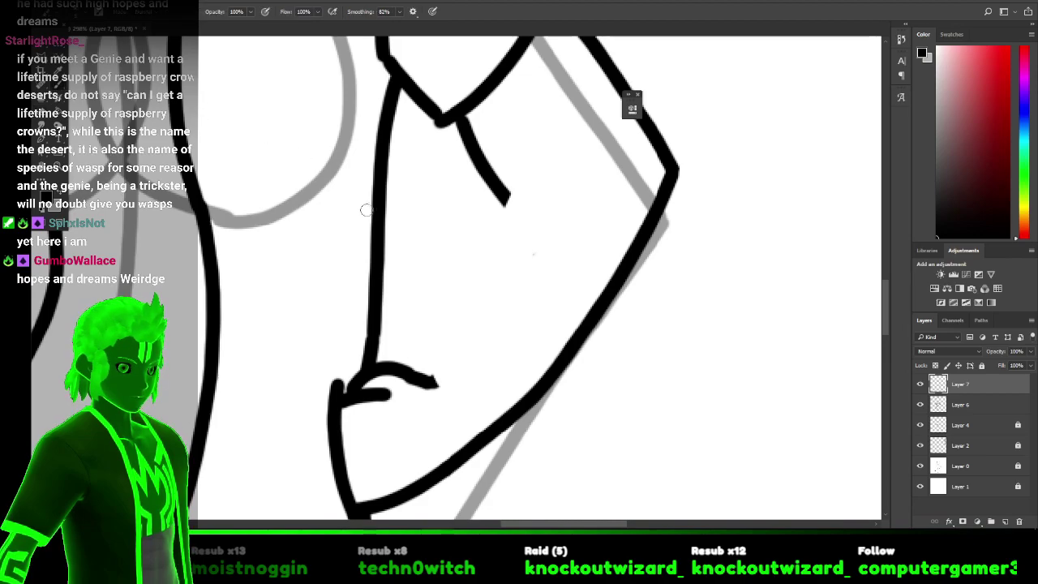
mouse_move(433, 381)
mouse_down()
mouse_move(488, 314)
mouse_move(498, 236)
mouse_move(528, 157)
mouse_move(547, 135)
mouse_up()
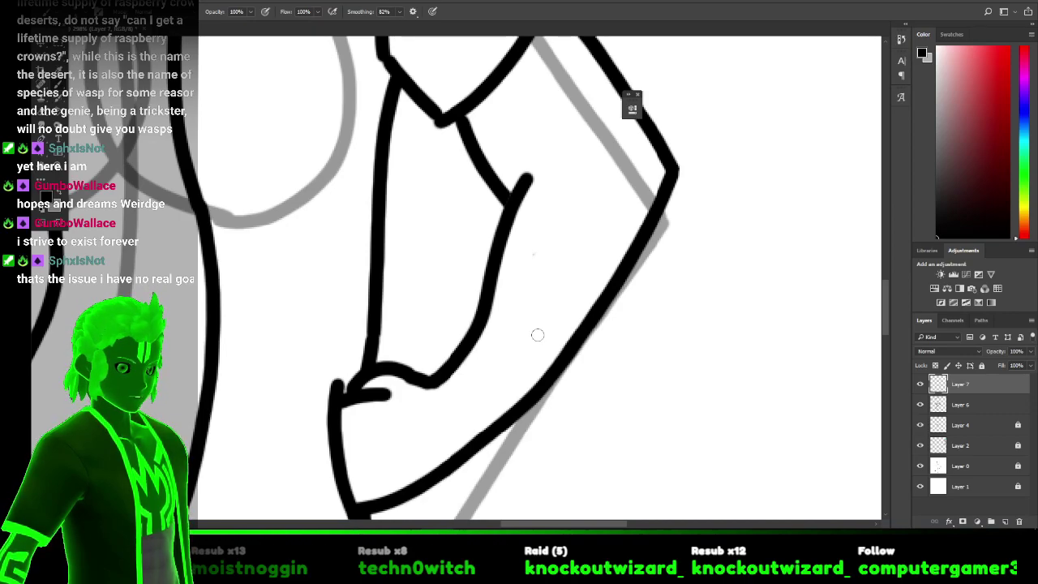
Erase the outer upper-arm line between the sleeve hem and the elbow of the bent arm on Layer 6.
scroll(537, 335, down, 2)
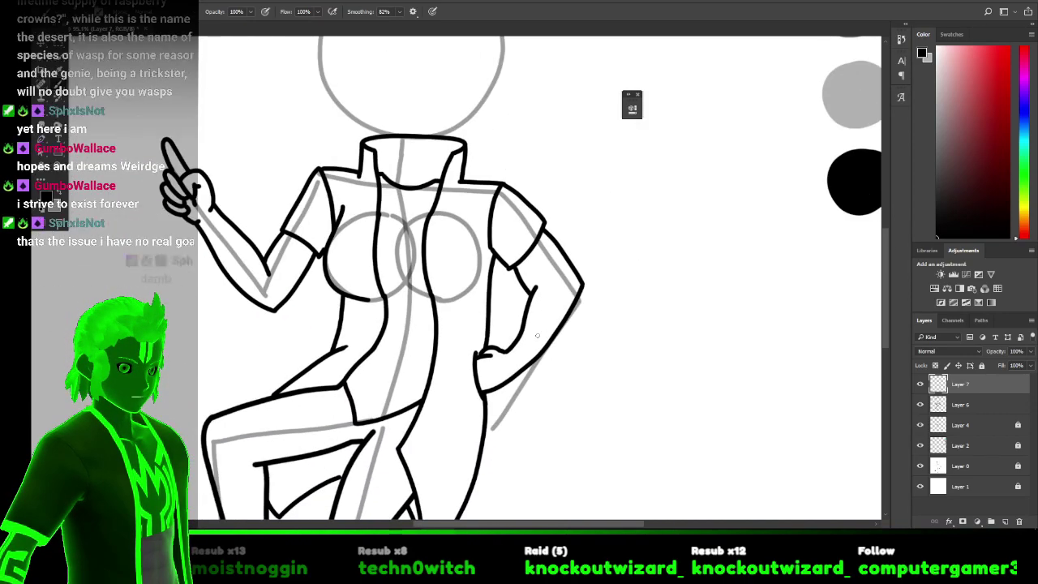
scroll(537, 335, up, 1)
scroll(695, 287, up, 2)
scroll(579, 240, up, 2)
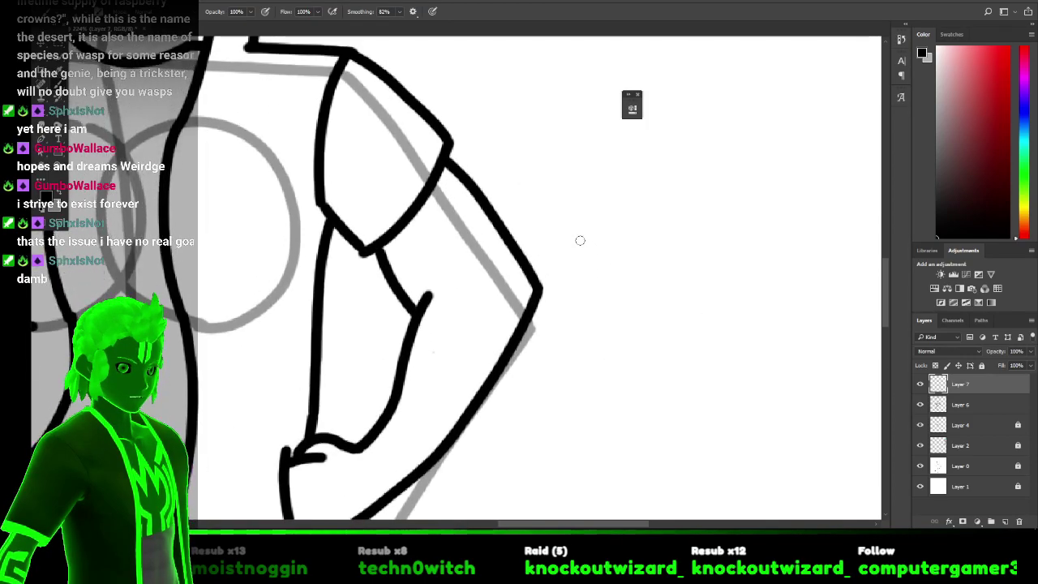
click(961, 405)
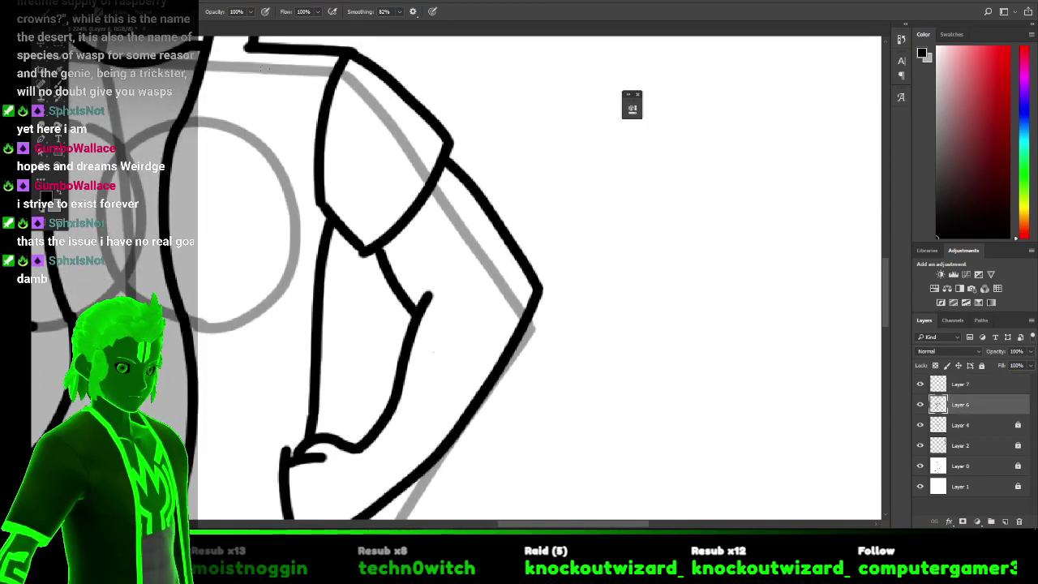
key(e)
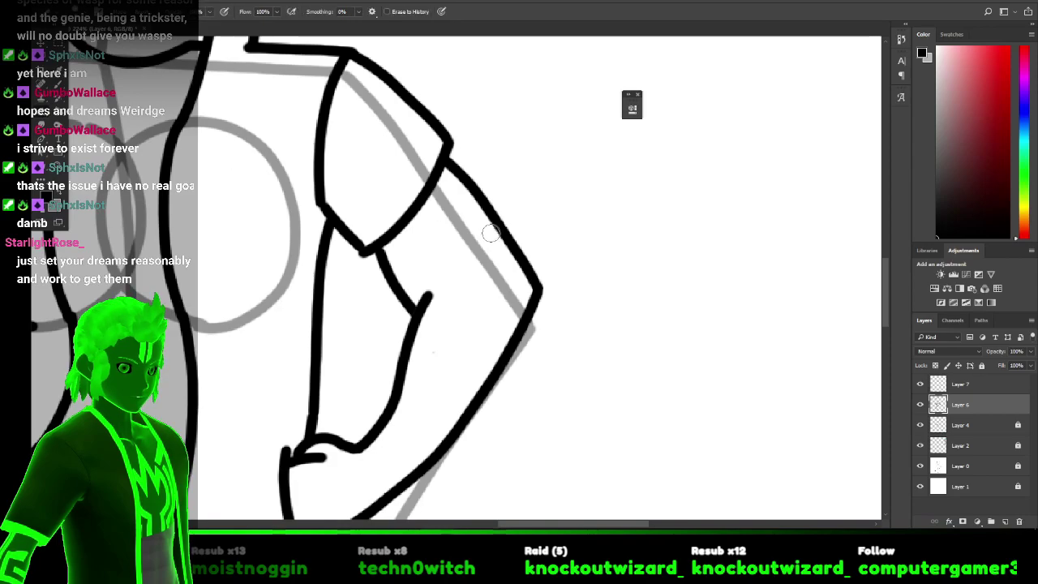
mouse_move(471, 188)
mouse_down()
mouse_move(462, 159)
mouse_move(495, 186)
mouse_move(494, 177)
mouse_move(511, 235)
mouse_move(542, 297)
mouse_up()
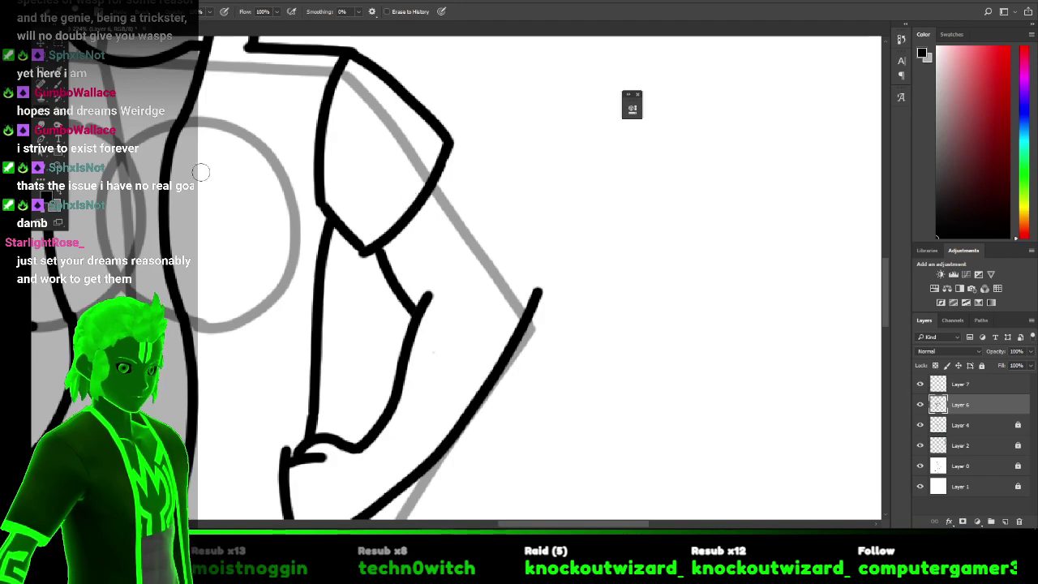
Redraw the outer upper arm as a rounder curve into the elbow and erase the forearm line's protruding tip on Layer 7.
key(b)
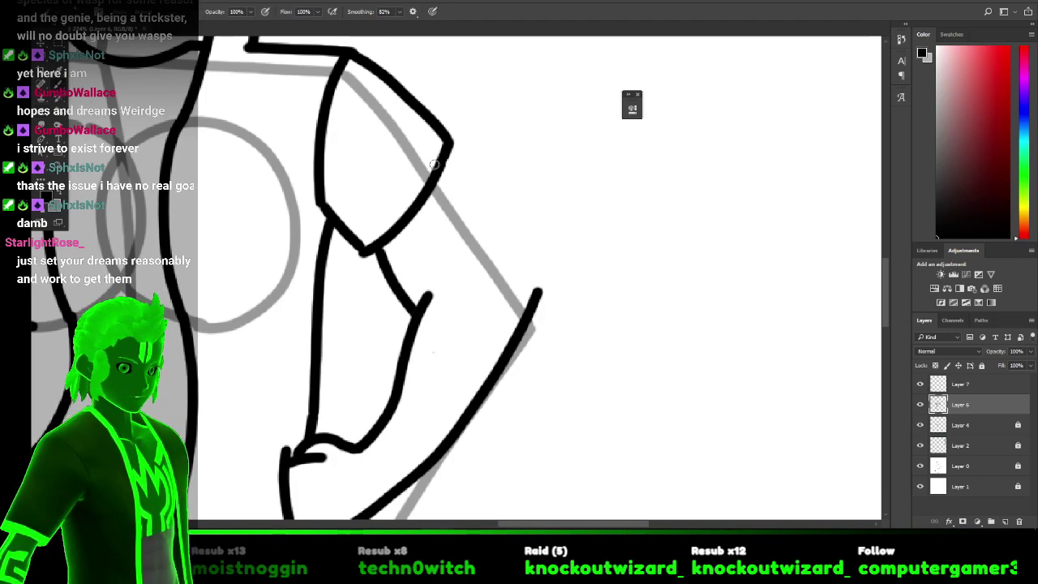
mouse_move(446, 161)
mouse_down()
mouse_move(507, 247)
mouse_move(538, 364)
mouse_up()
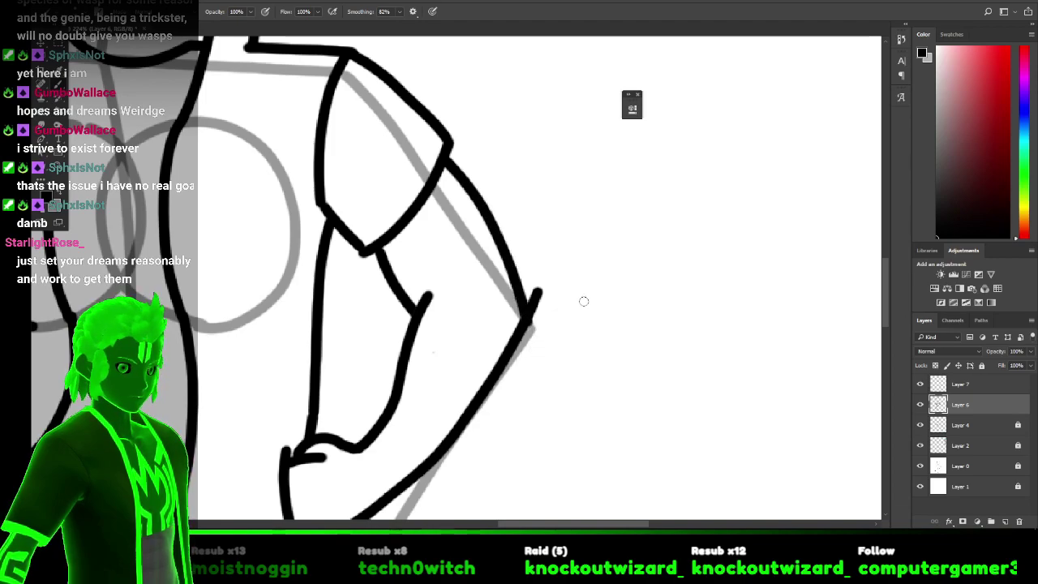
key(e)
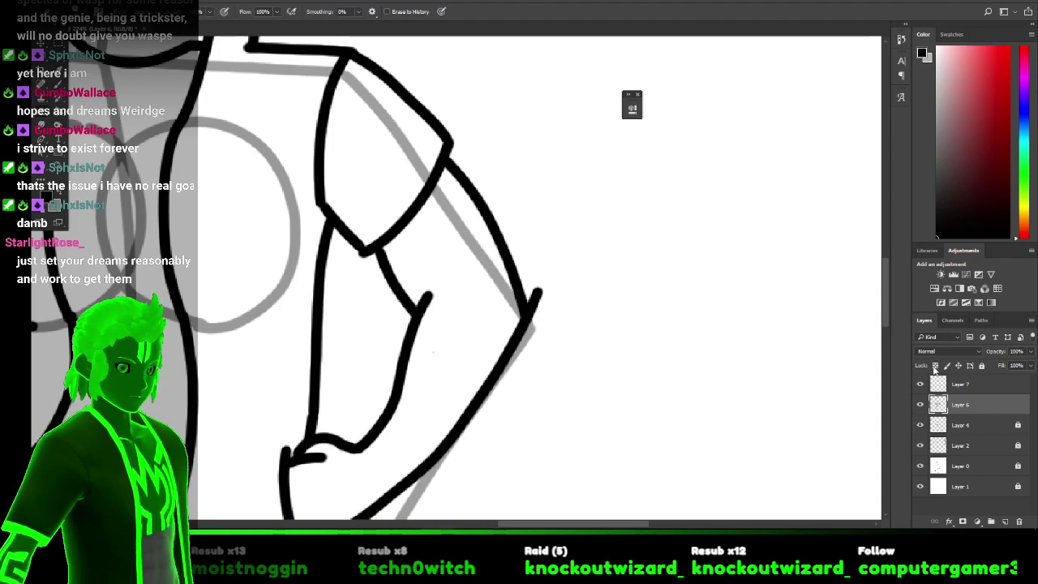
click(952, 388)
drag(540, 294, 541, 300)
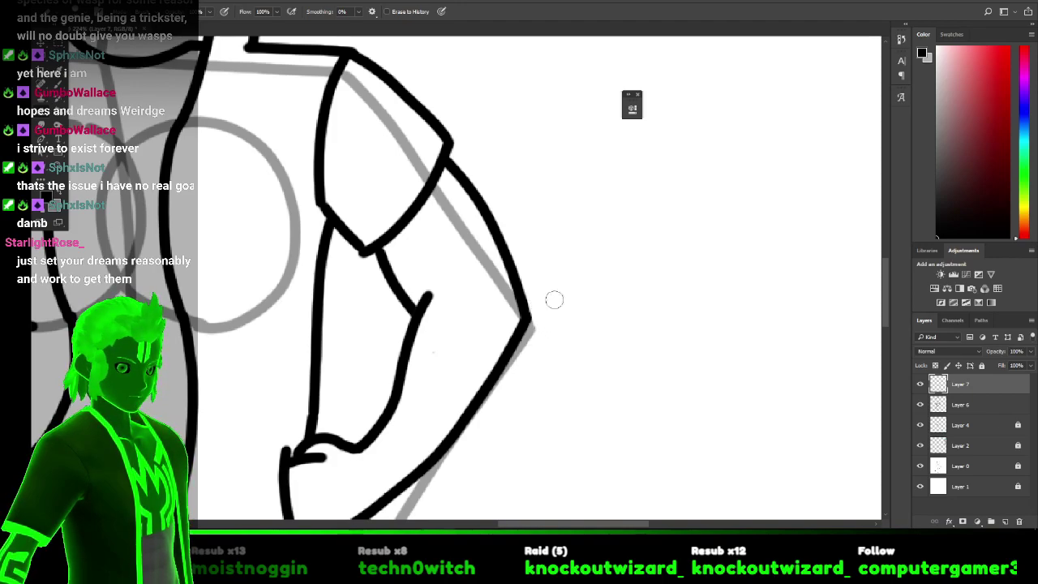
Examine both arms, the torso and the legs to compare the reworked hip arm with the rest of the figure.
scroll(571, 280, down, 2)
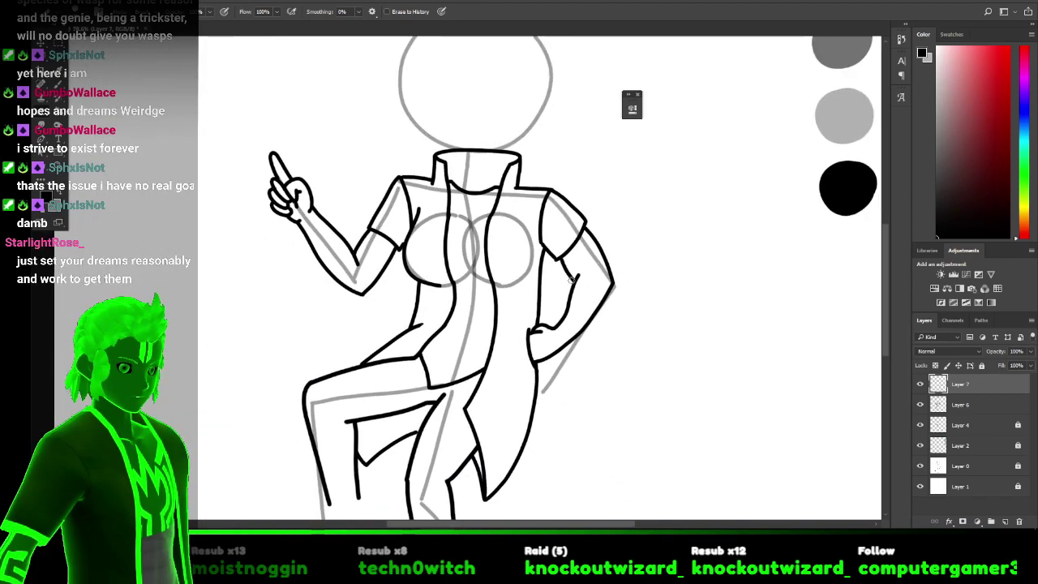
scroll(571, 280, up, 1)
scroll(371, 265, up, 4)
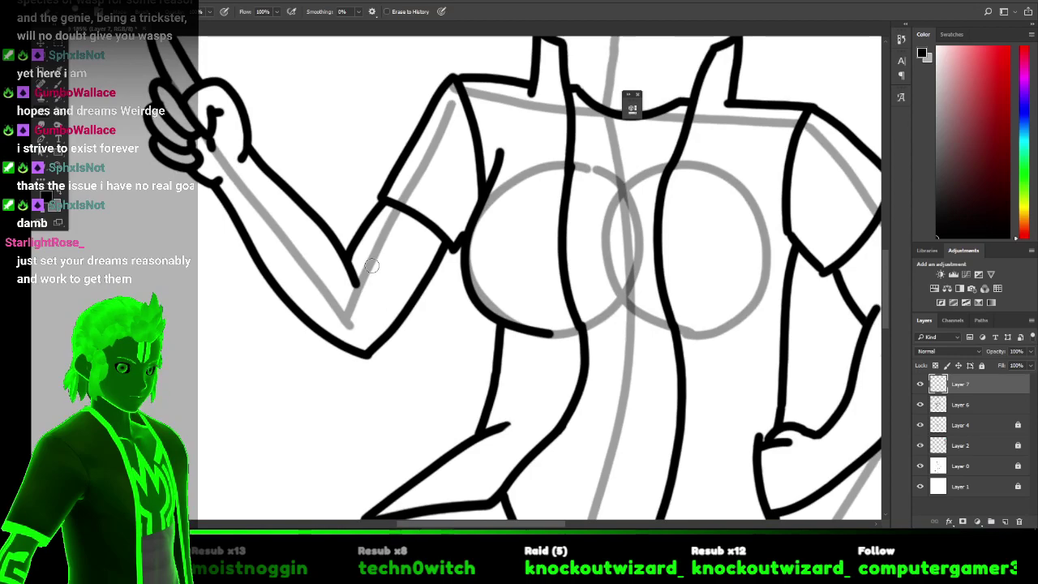
scroll(371, 265, down, 4)
scroll(371, 265, down, 3)
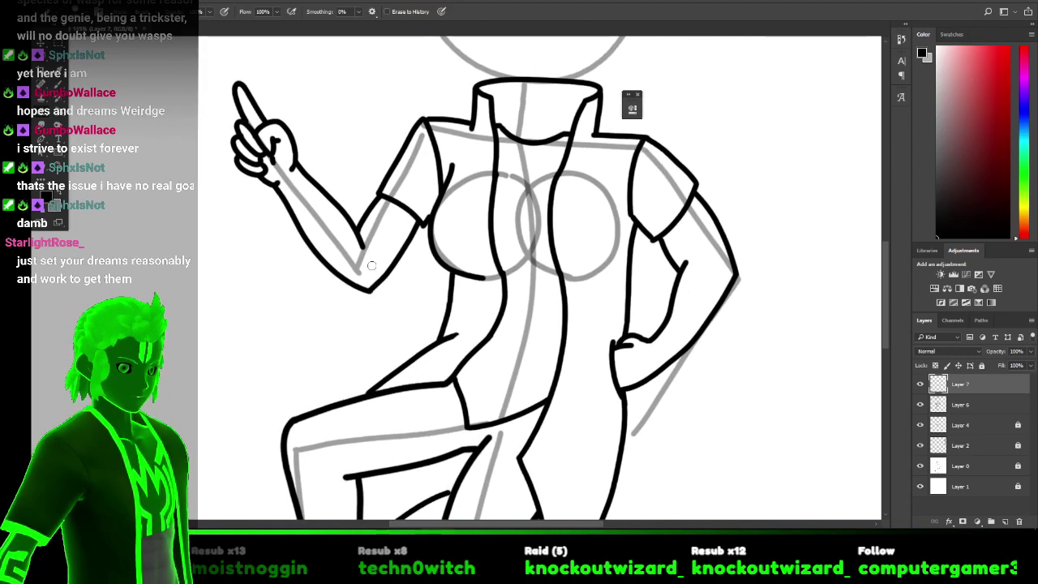
scroll(371, 265, down, 5)
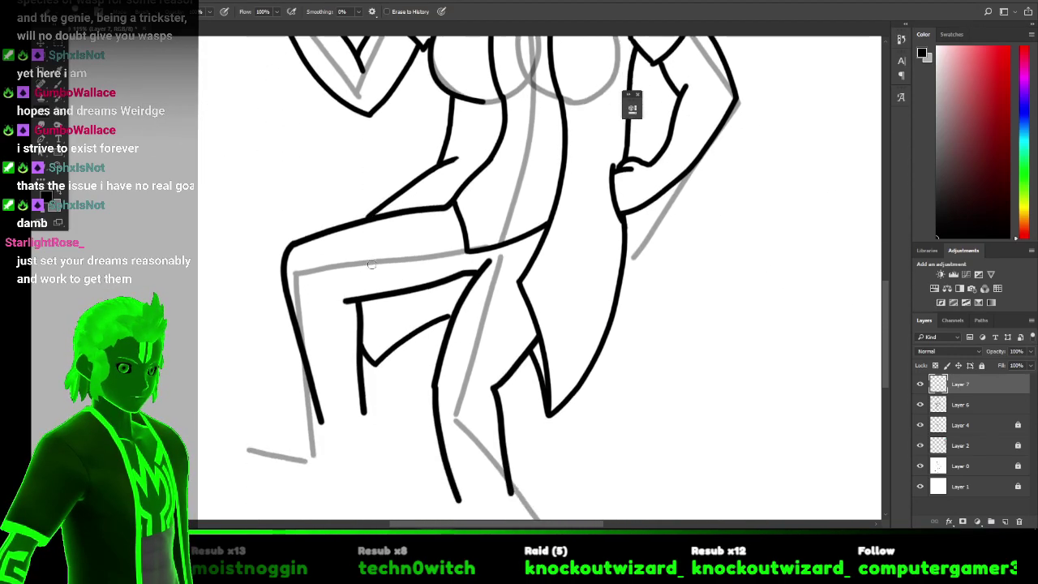
scroll(771, 278, up, 3)
scroll(772, 278, up, 6)
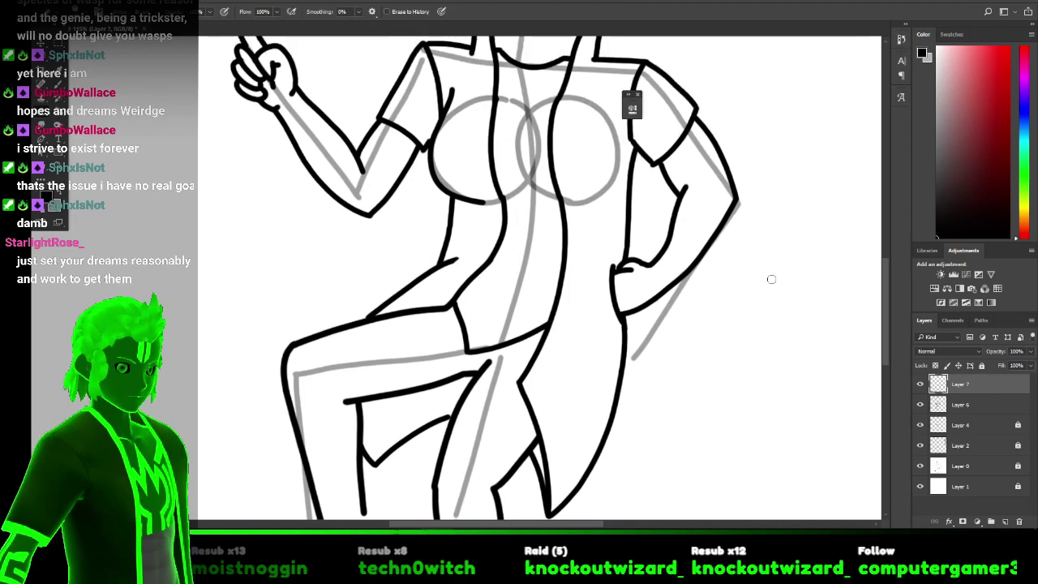
Merge Layer 6 and Layer 7 into a single line-art layer.
shift+click(953, 410)
right_click(956, 411)
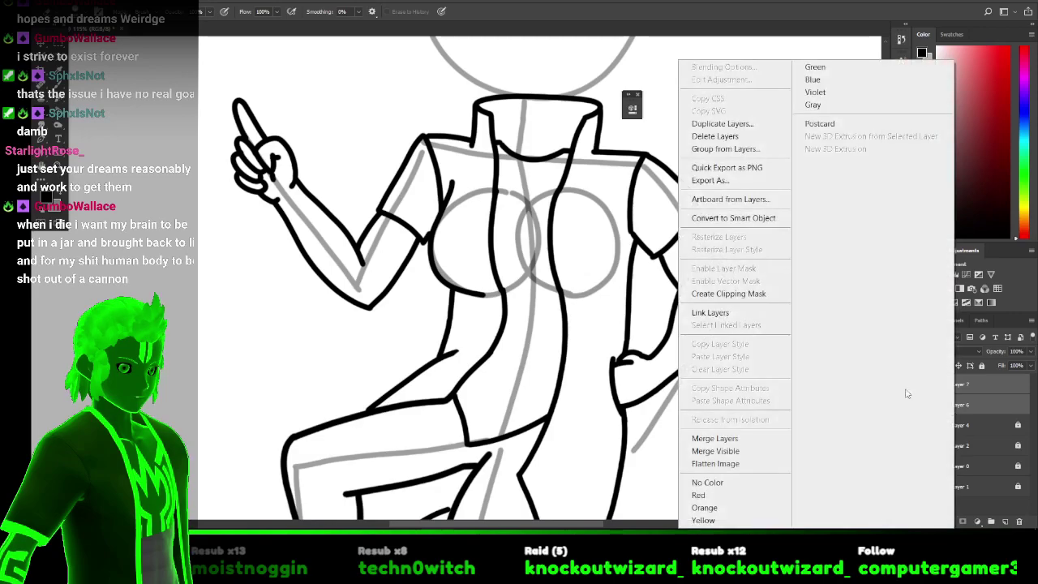
click(715, 438)
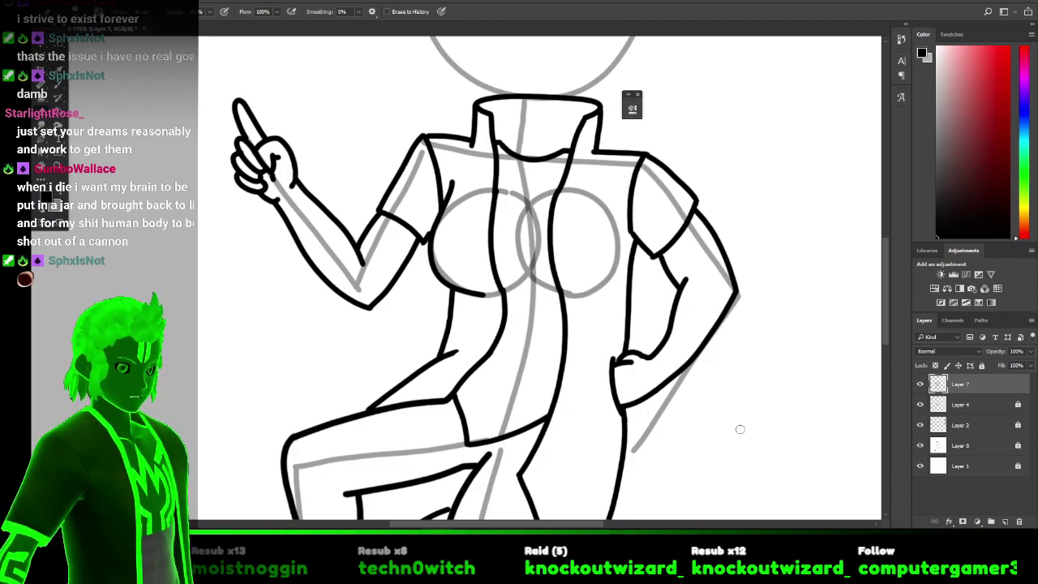
scroll(739, 430, down, 5)
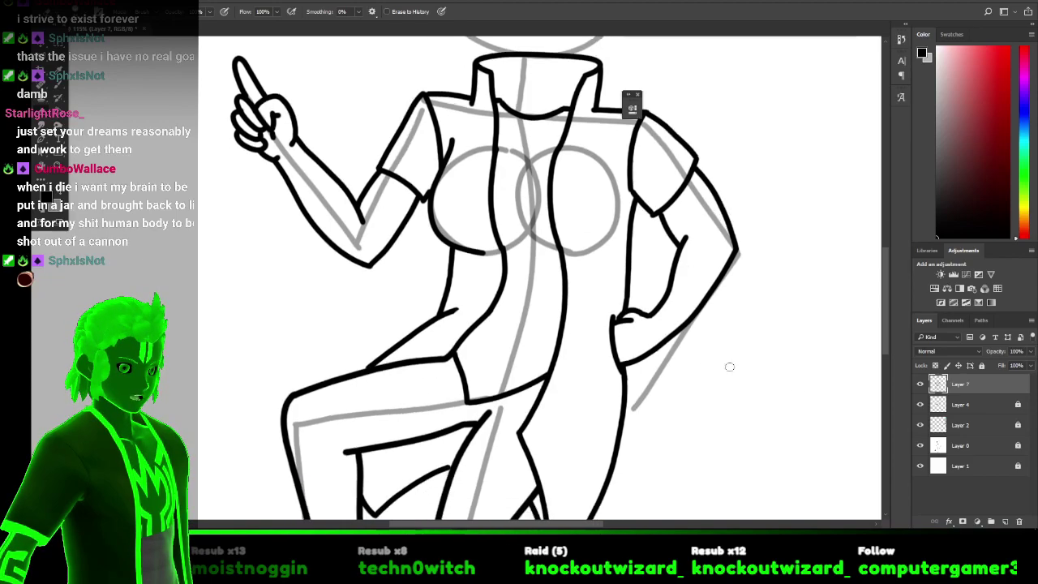
scroll(654, 335, up, 1)
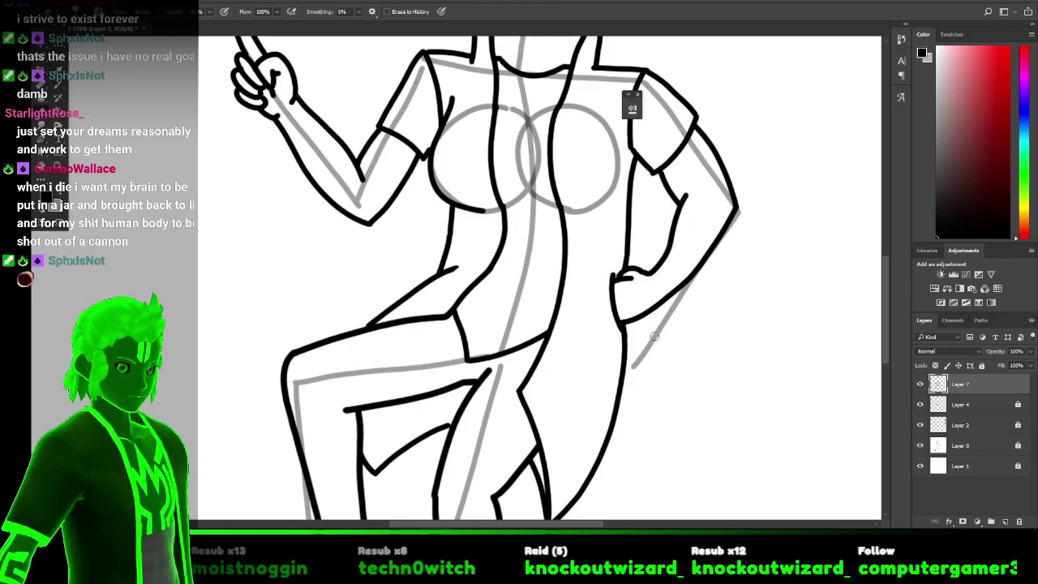
Create a new layer and draw a curved line across the standing leg just below the knee with the Brush tool.
scroll(654, 335, down, 10)
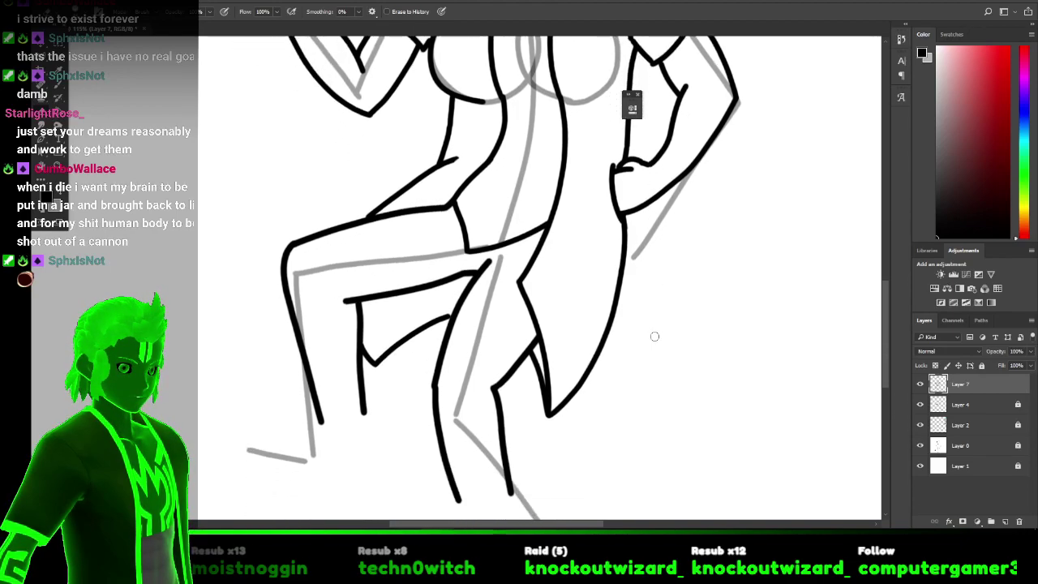
click(1004, 521)
scroll(486, 323, up, 2)
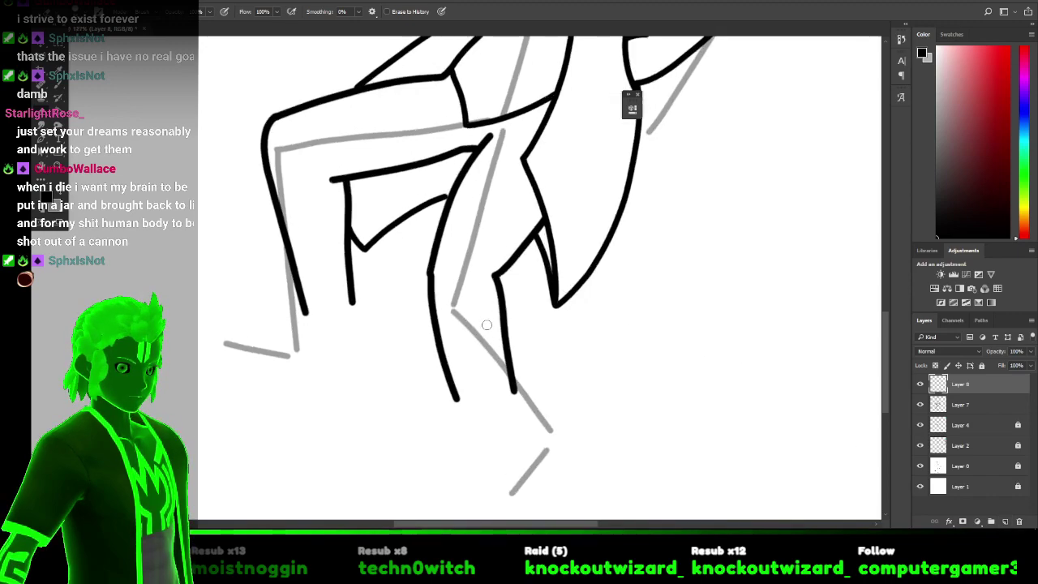
scroll(486, 324, up, 2)
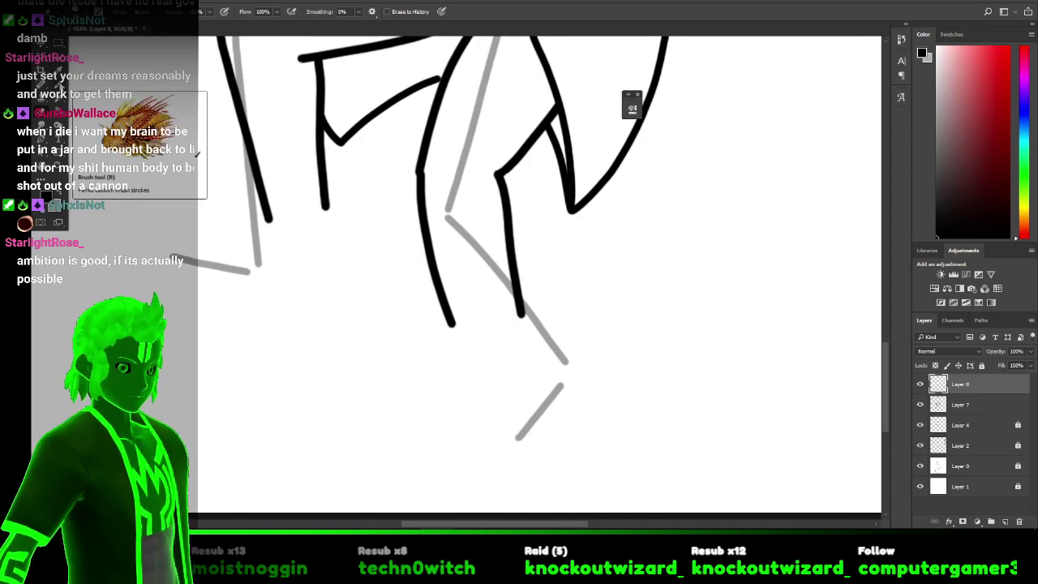
click(56, 83)
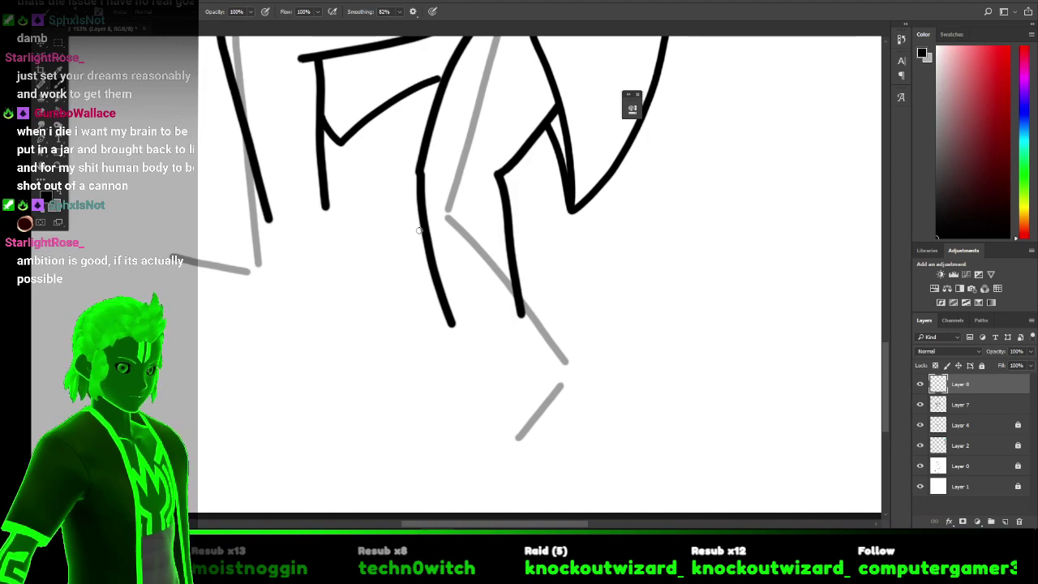
drag(418, 218, 531, 195)
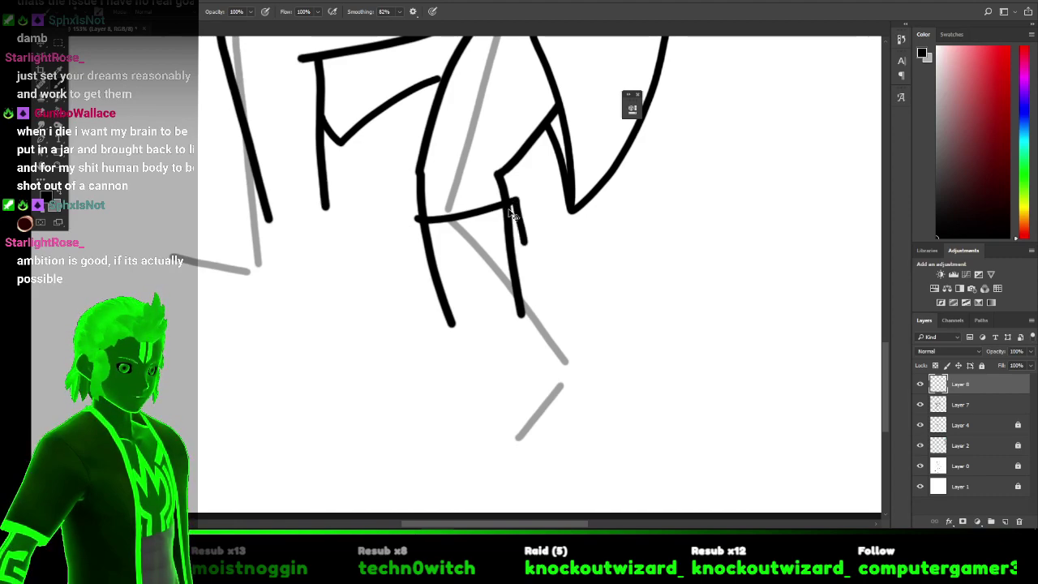
key(ctrl+z)
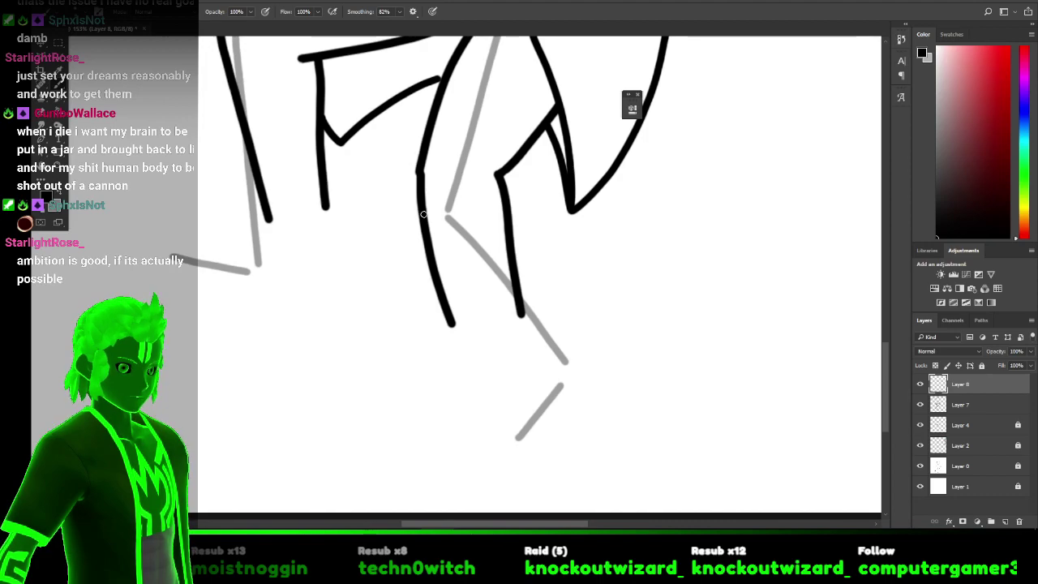
drag(421, 217, 522, 195)
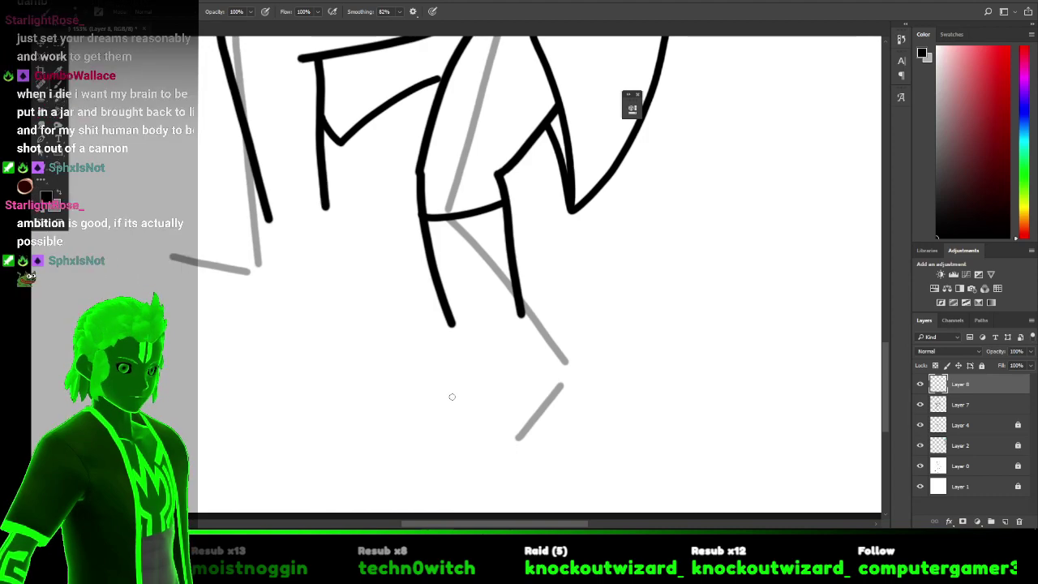
Switch to the Illustrator character sheet, examine the lower legs and shoes, and return to the Photoshop drawing.
drag(442, 401, 438, 363)
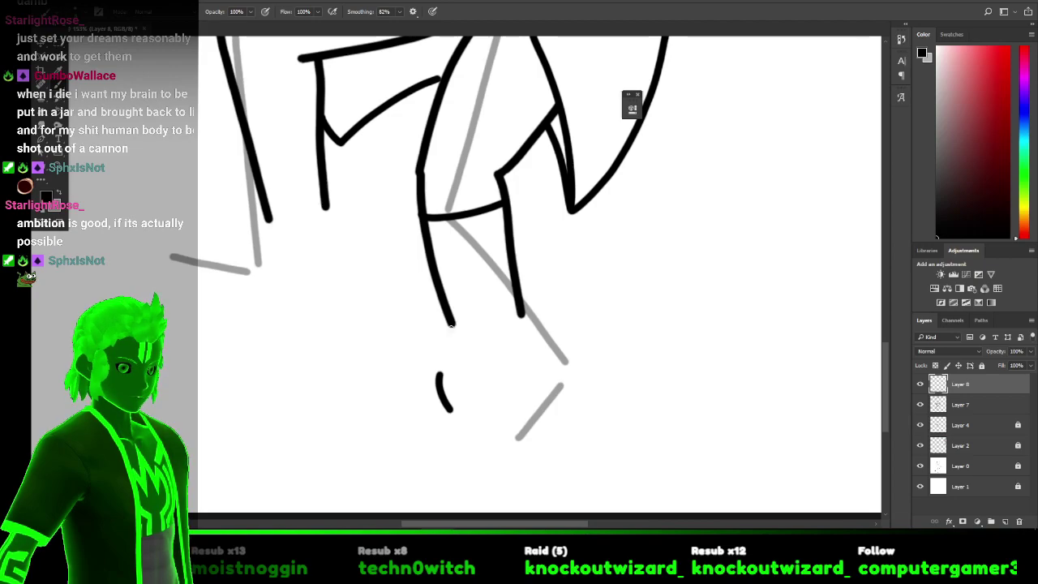
key(alt+Tab)
scroll(480, 378, down, 10)
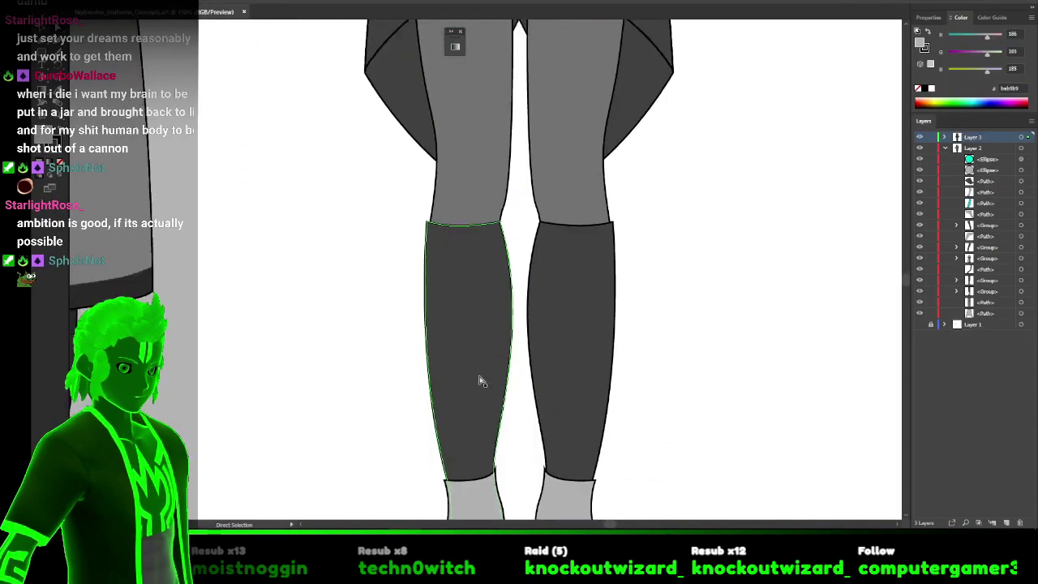
key(a)
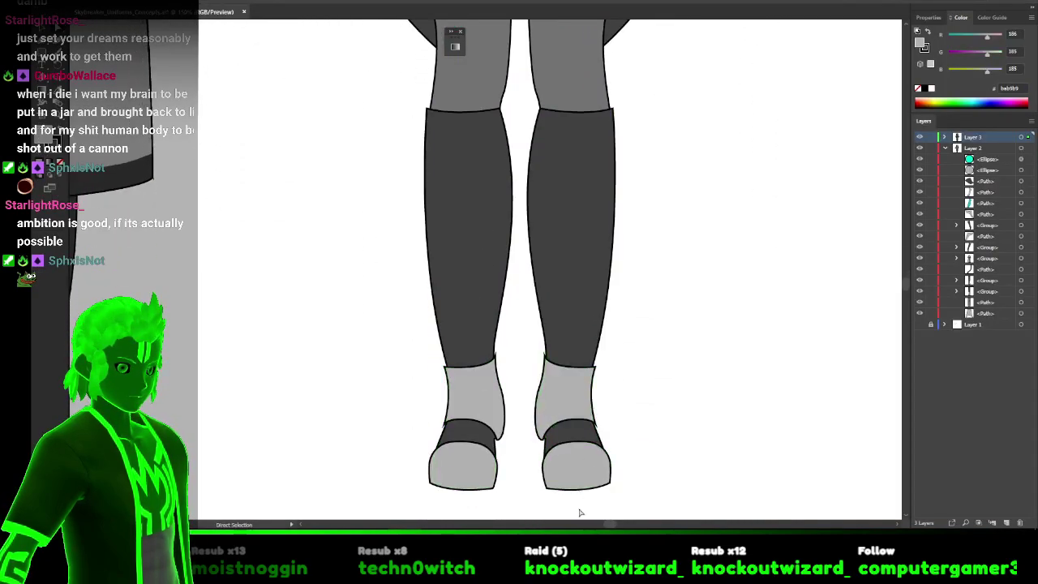
key(alt+Tab)
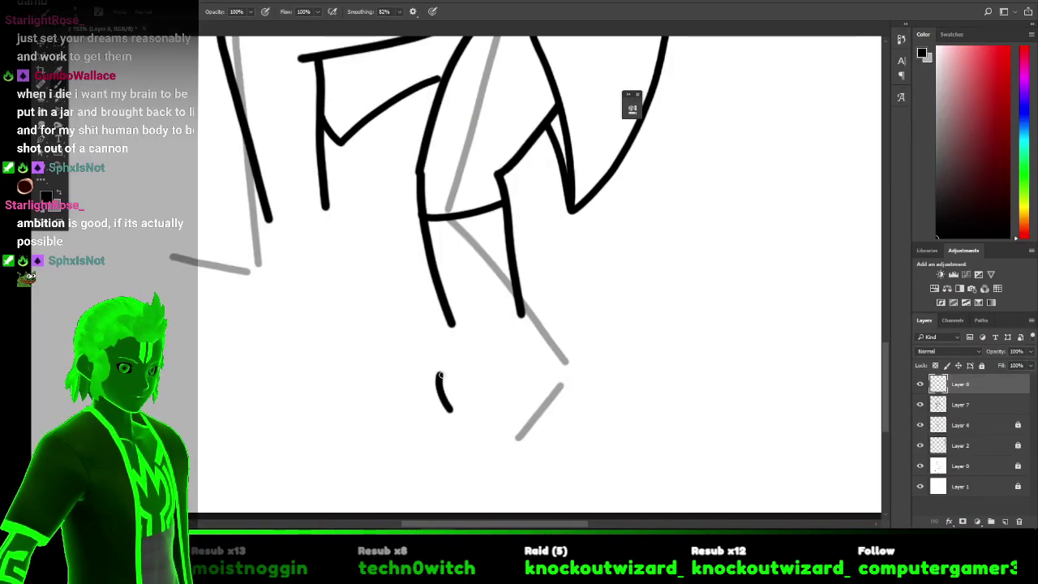
Undo the trial strokes below the standing leg and draw a short curved instep line down from the ankle.
mouse_move(438, 377)
mouse_down()
mouse_move(461, 345)
mouse_move(513, 349)
mouse_move(524, 398)
mouse_move(467, 419)
mouse_up()
key(ctrl+alt+z)
key(ctrl+alt+z)
drag(440, 377, 475, 323)
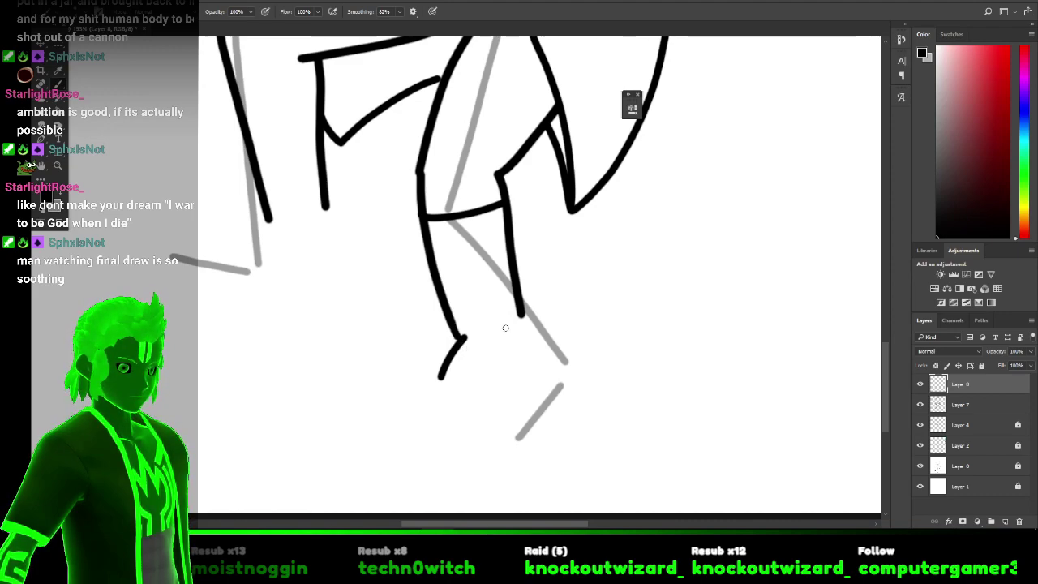
Try to close the standing foot with a single rounded stroke between the back of the calf and the instep.
mouse_move(521, 318)
mouse_down()
mouse_move(523, 377)
mouse_move(492, 416)
mouse_move(463, 423)
mouse_move(444, 410)
mouse_move(430, 389)
mouse_move(441, 367)
mouse_up()
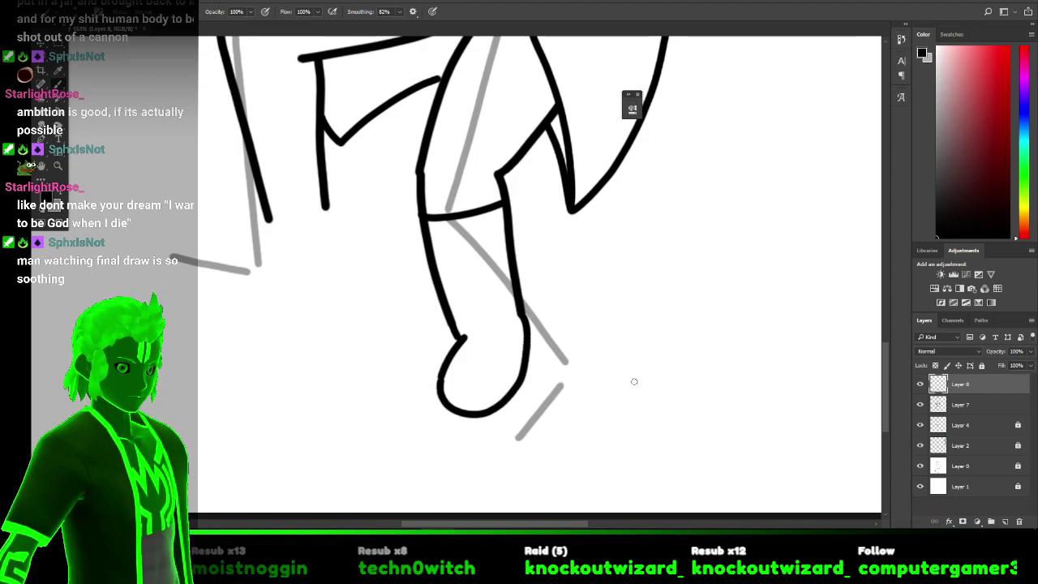
key(ctrl+z)
mouse_move(441, 379)
mouse_down()
mouse_move(464, 415)
mouse_move(499, 406)
mouse_move(515, 387)
mouse_move(528, 328)
mouse_move(517, 291)
mouse_up()
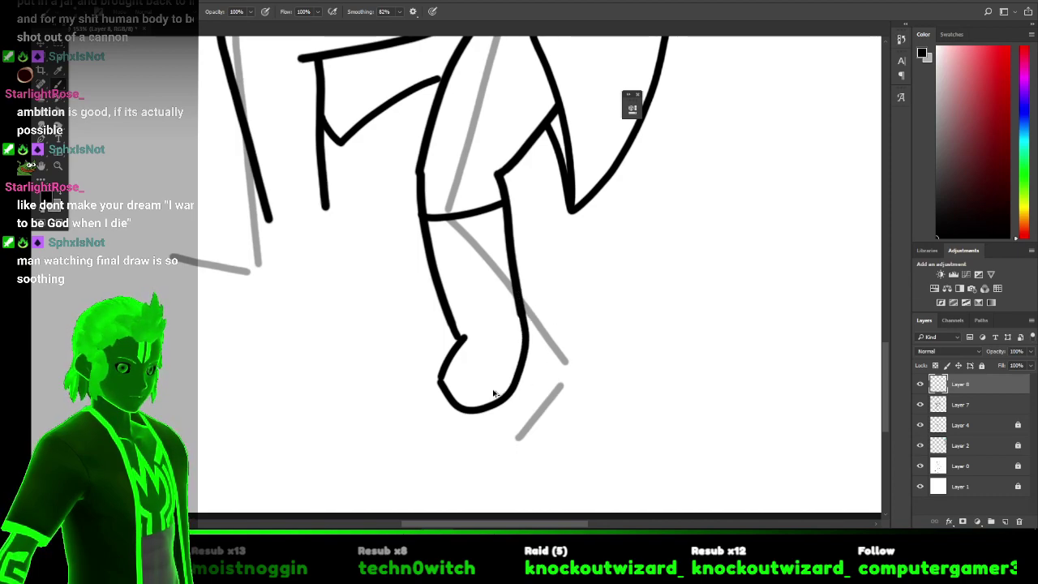
key(ctrl+z)
mouse_move(520, 315)
mouse_down()
mouse_move(532, 381)
mouse_move(498, 412)
mouse_move(448, 409)
mouse_move(439, 374)
mouse_up()
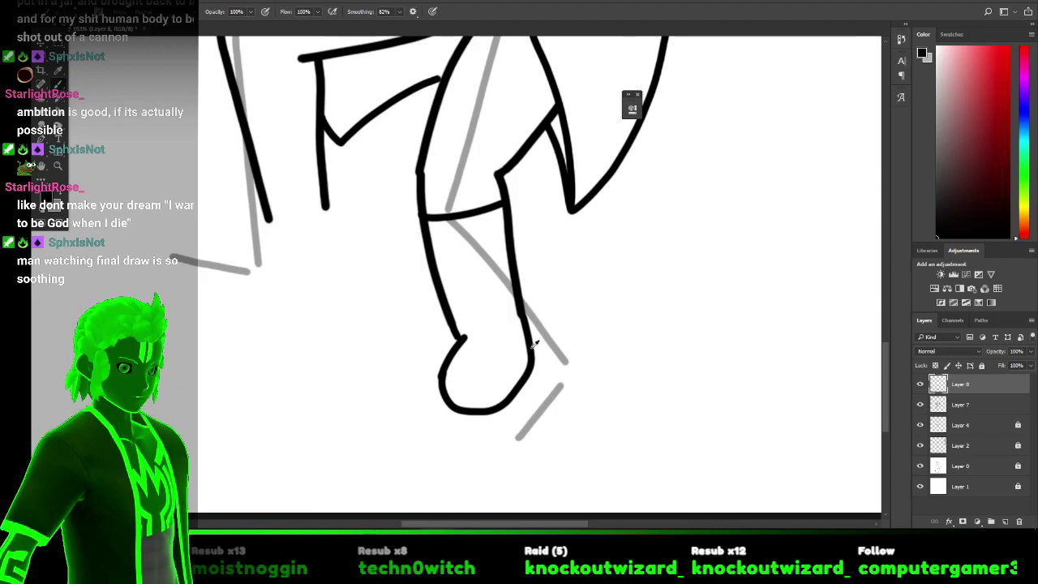
Draw the toe side of the standing foot as a short curve continuing down from the instep line.
scroll(531, 349, down, 2)
scroll(531, 348, up, 3)
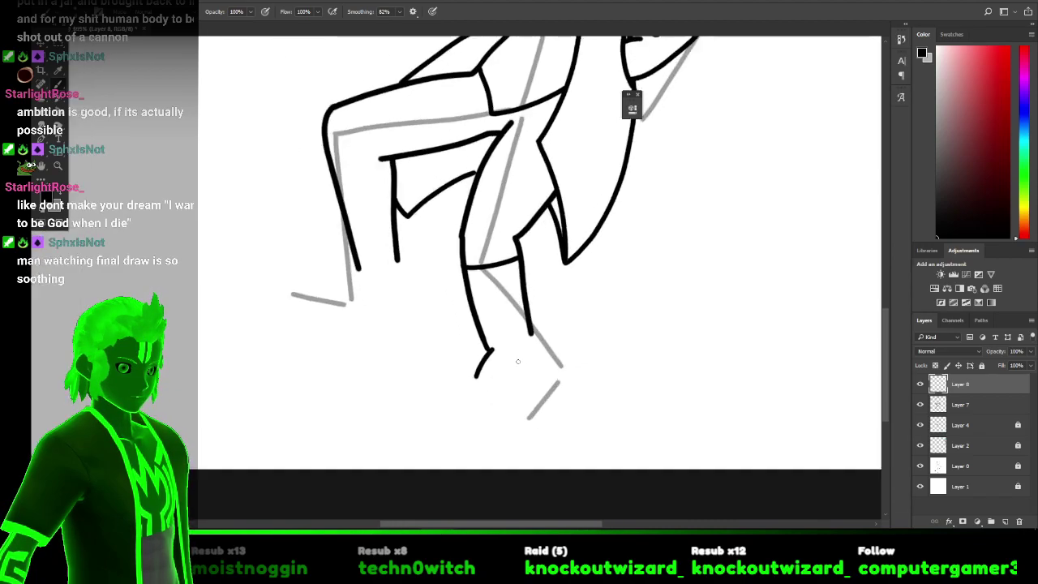
scroll(518, 361, down, 2)
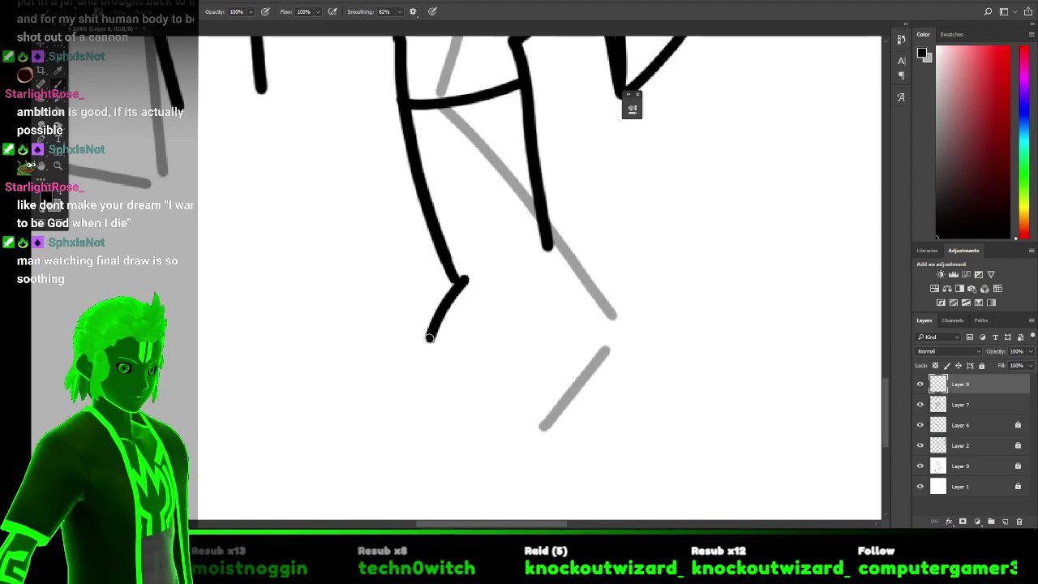
drag(428, 336, 448, 425)
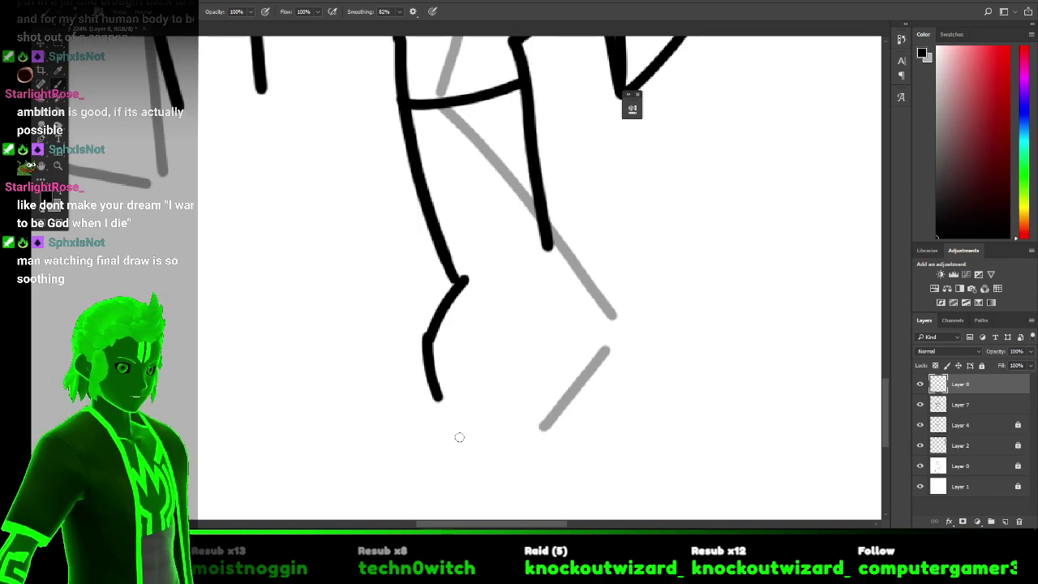
key(ctrl+z)
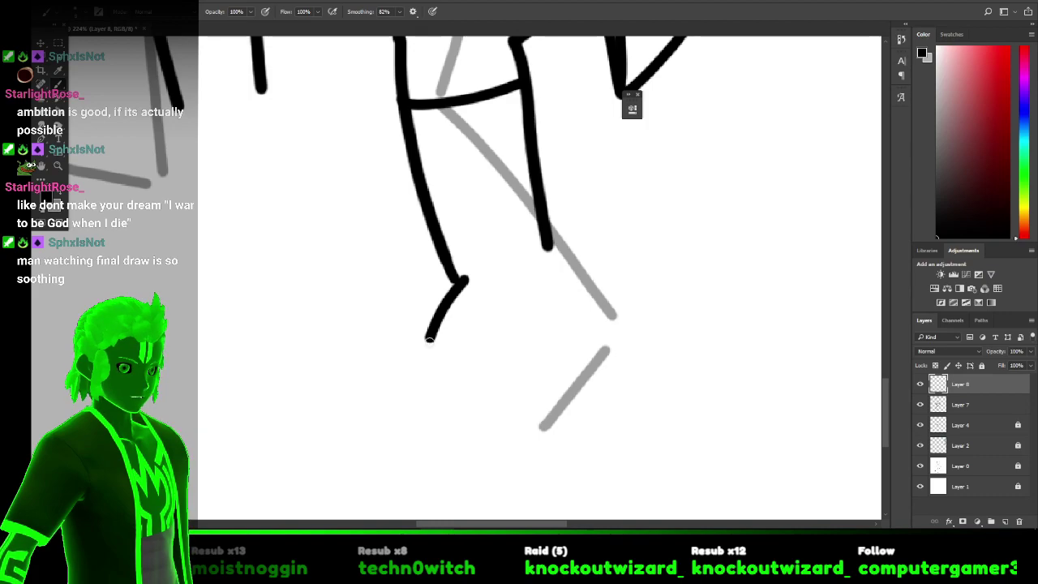
mouse_move(429, 357)
mouse_down()
mouse_move(449, 421)
mouse_move(442, 402)
mouse_move(532, 386)
mouse_up()
key(ctrl+z)
key(ctrl+z)
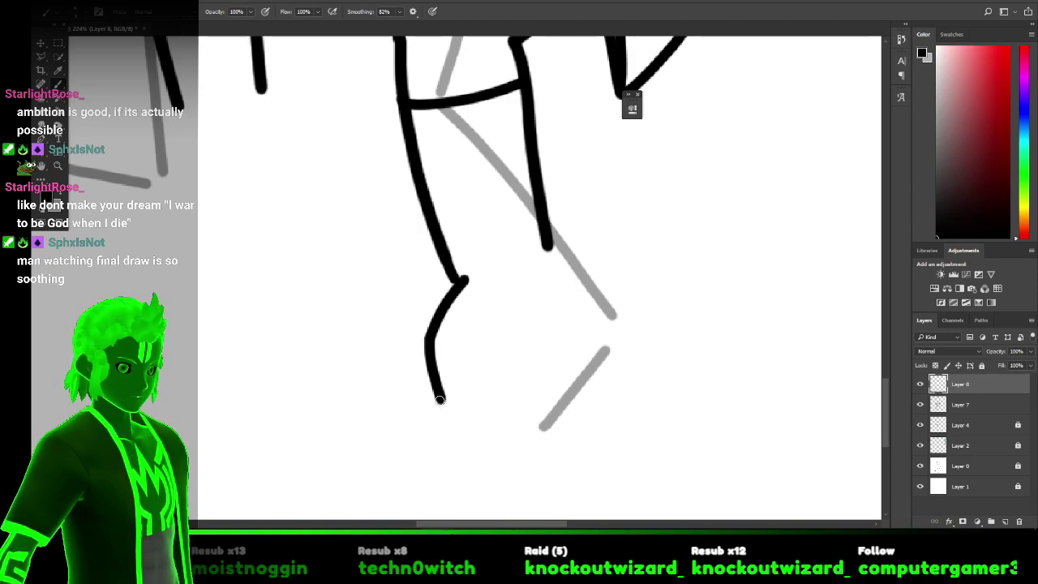
Draw the foot's curved bottom edge and a rounded line up to the back of the calf, leaving the inside empty.
drag(440, 402, 540, 394)
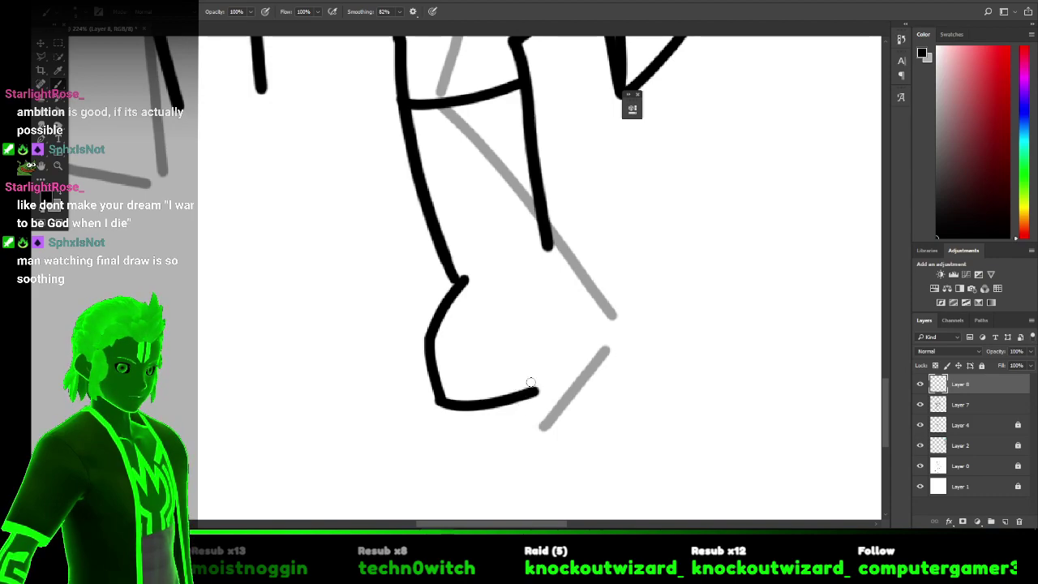
mouse_move(538, 378)
mouse_down()
mouse_move(565, 286)
mouse_move(542, 215)
mouse_up()
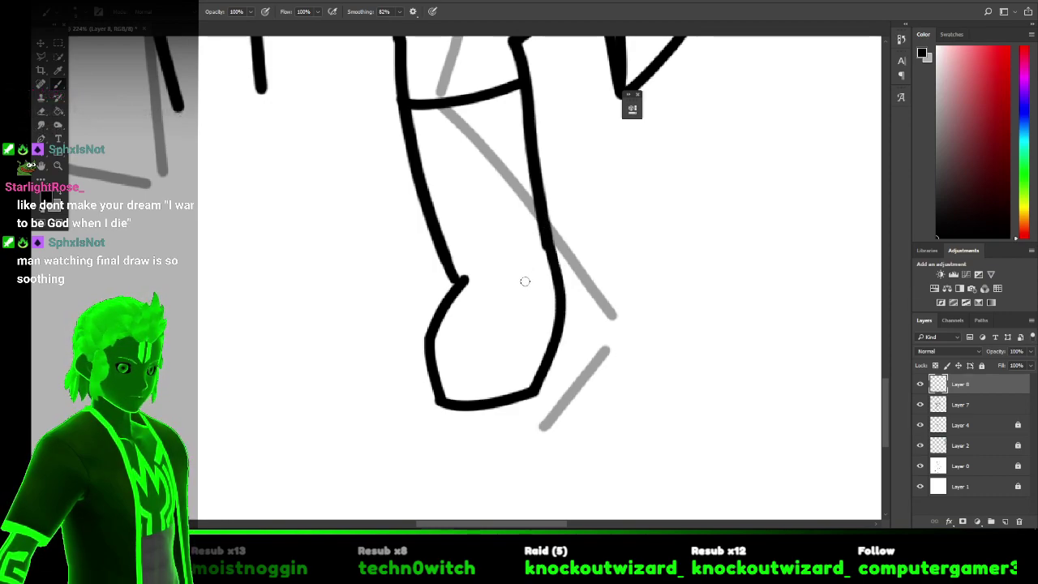
drag(540, 300, 551, 373)
key(ctrl+z)
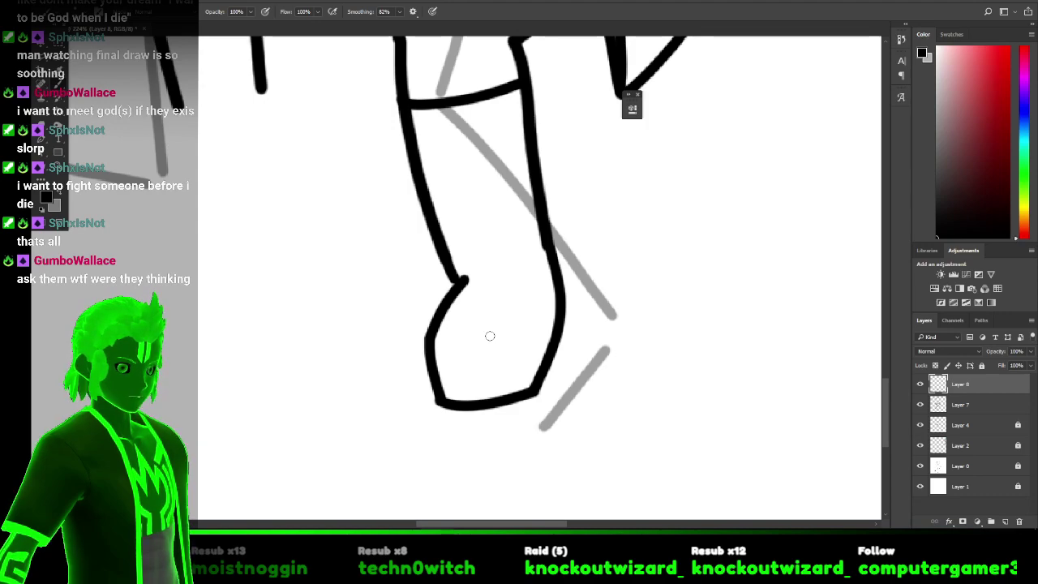
scroll(489, 336, left, 3)
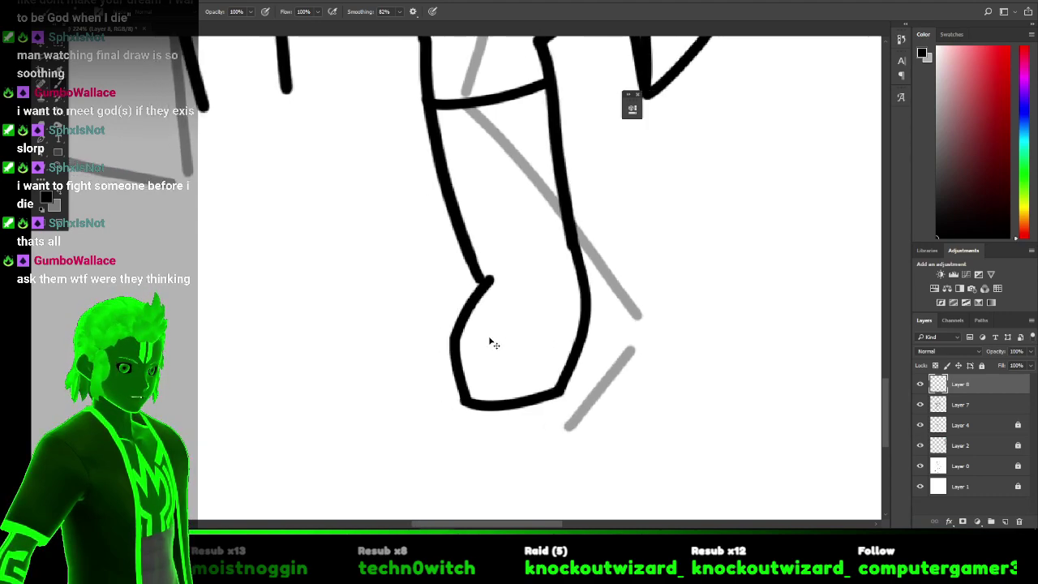
scroll(490, 336, up, 3)
scroll(489, 337, down, 5)
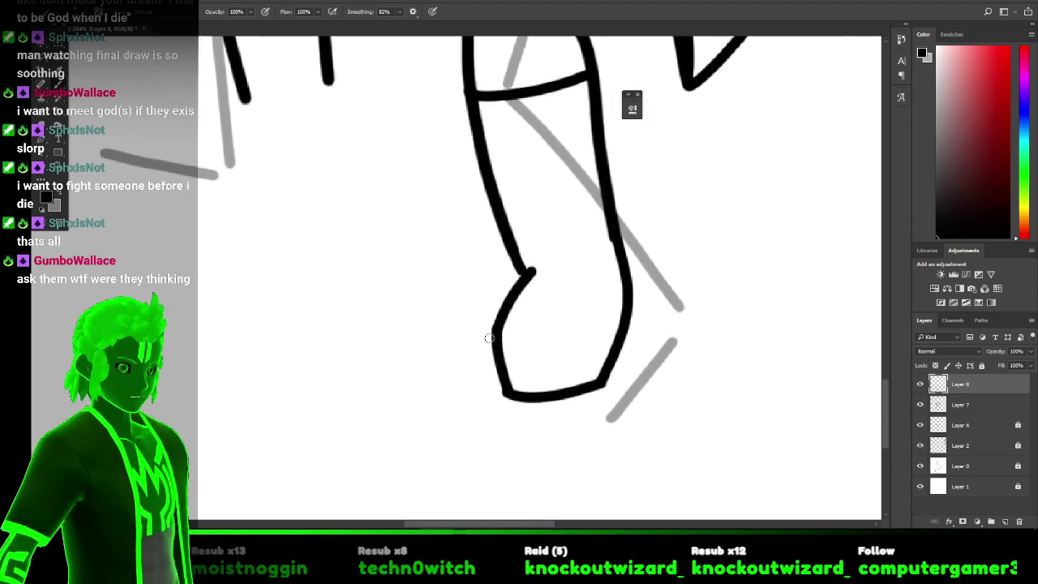
scroll(489, 338, down, 2)
scroll(488, 338, up, 2)
scroll(489, 339, right, 3)
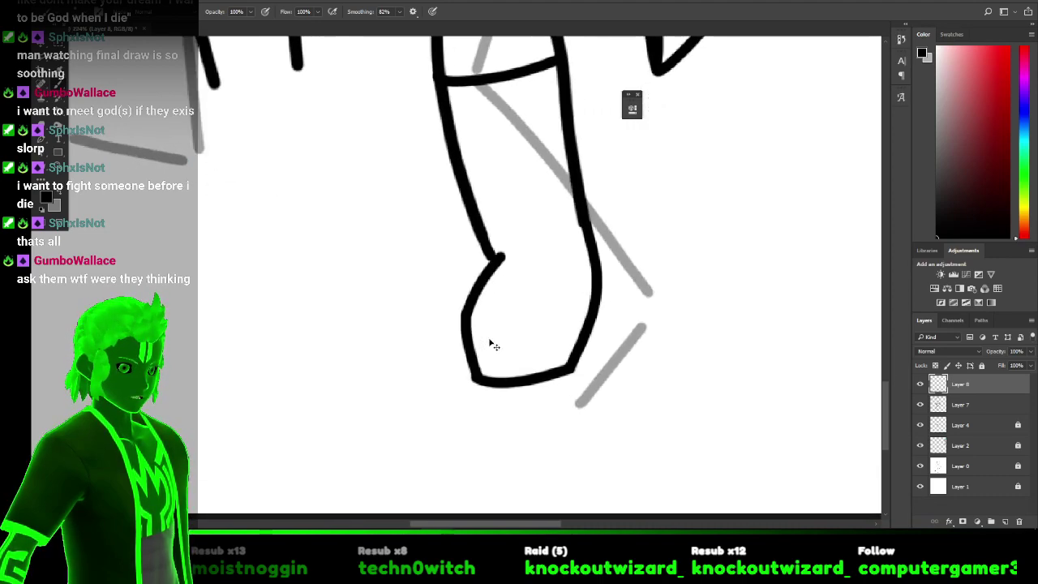
scroll(489, 340, up, 1)
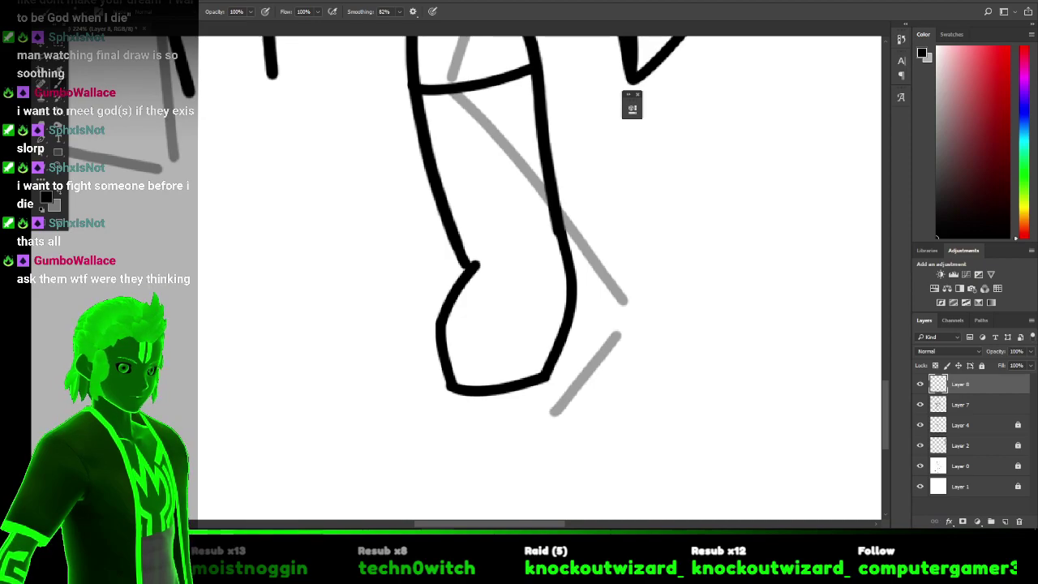
Switch to Discord, view the Duncord server's announcements channel, and return to the Photoshop drawing.
key(ctrl+Tab)
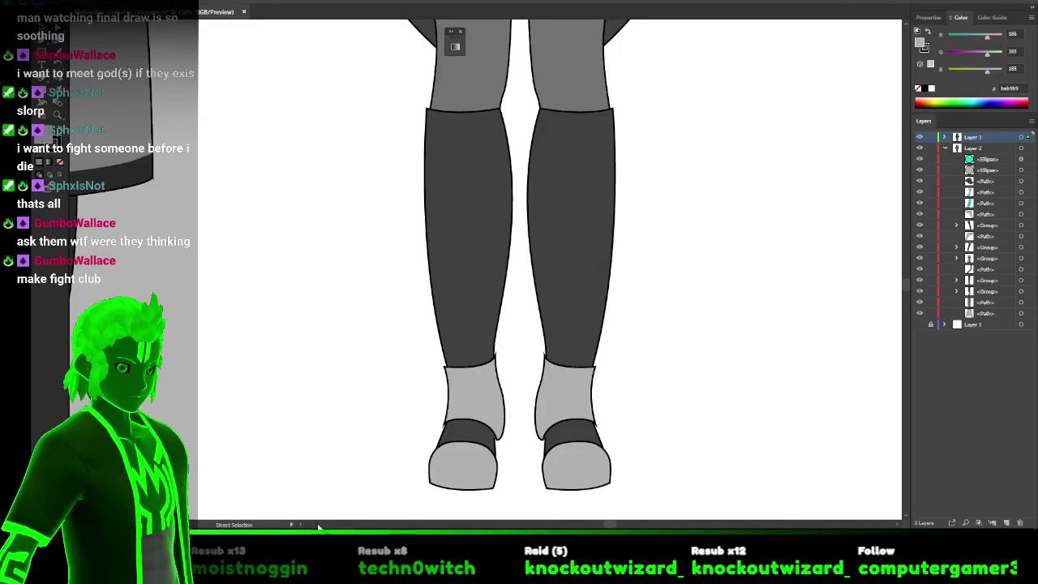
key(alt+Tab)
scroll(261, 202, down, 5)
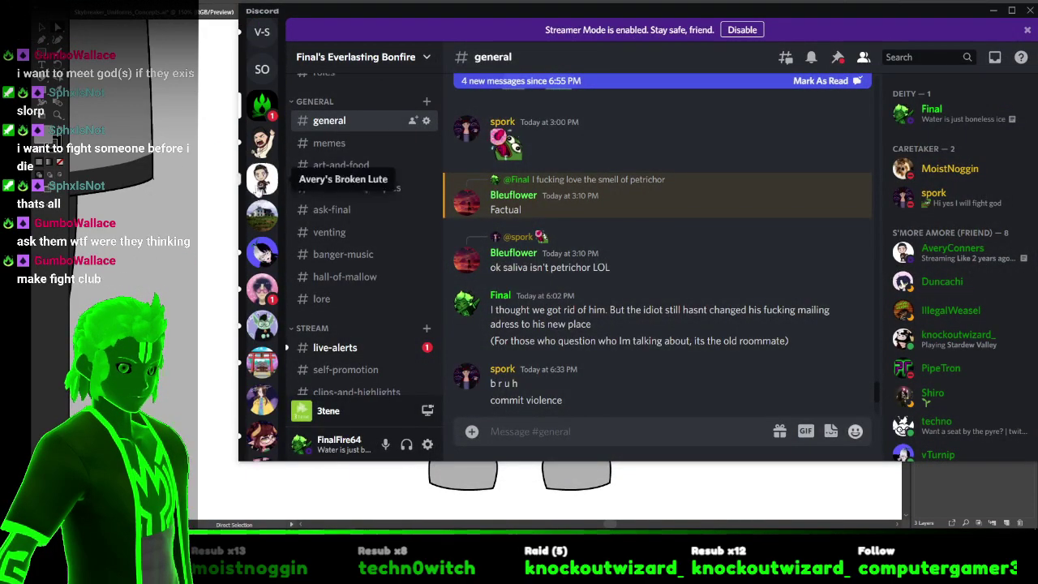
click(253, 301)
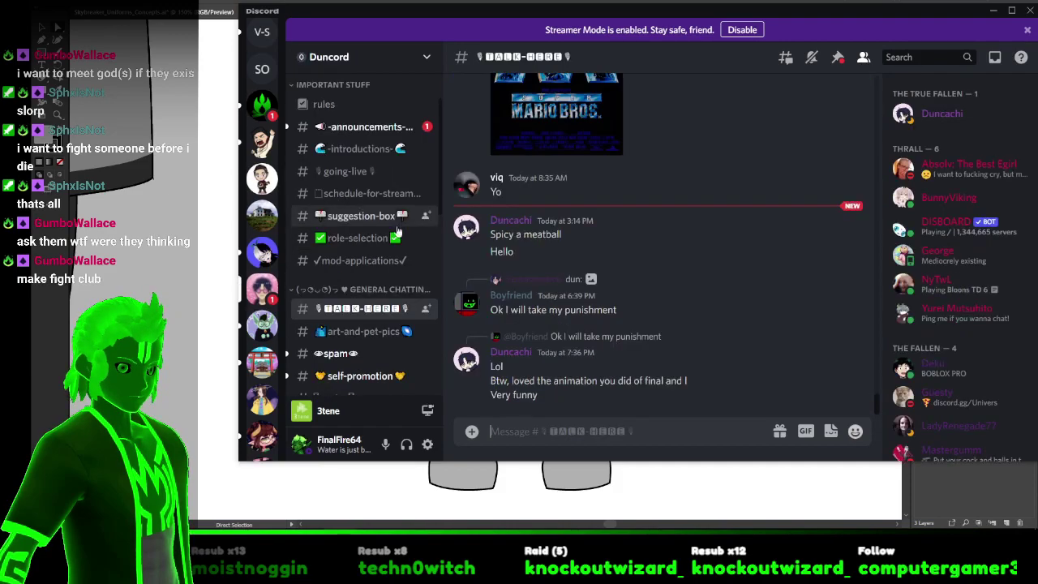
click(369, 127)
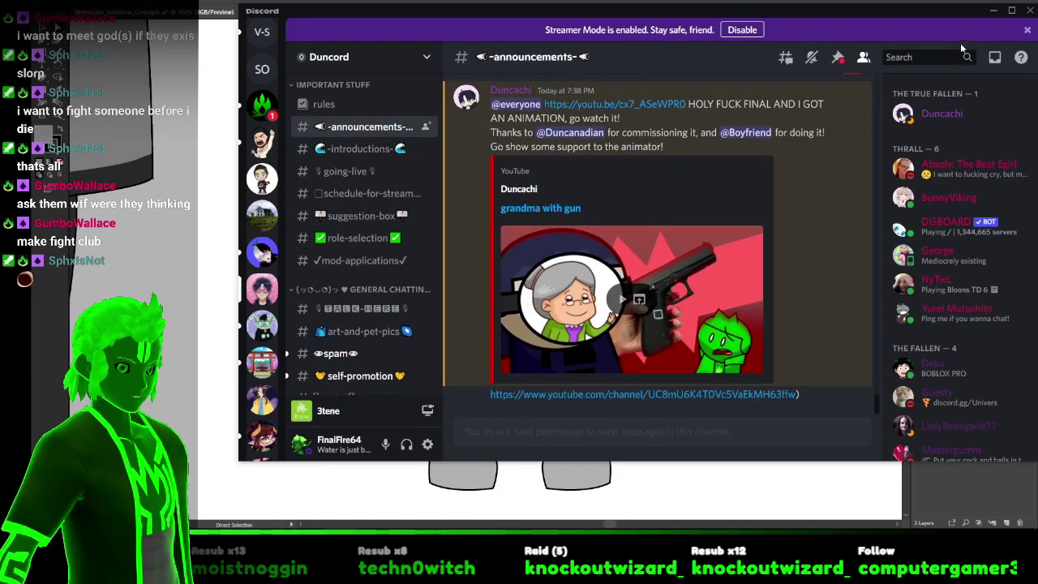
click(992, 11)
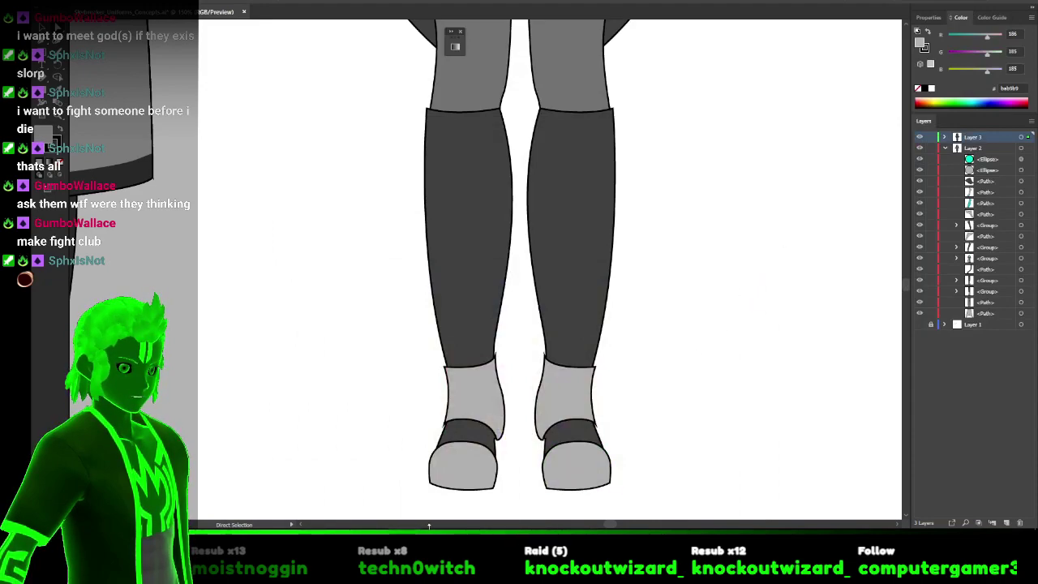
mouse_move(500, 578)
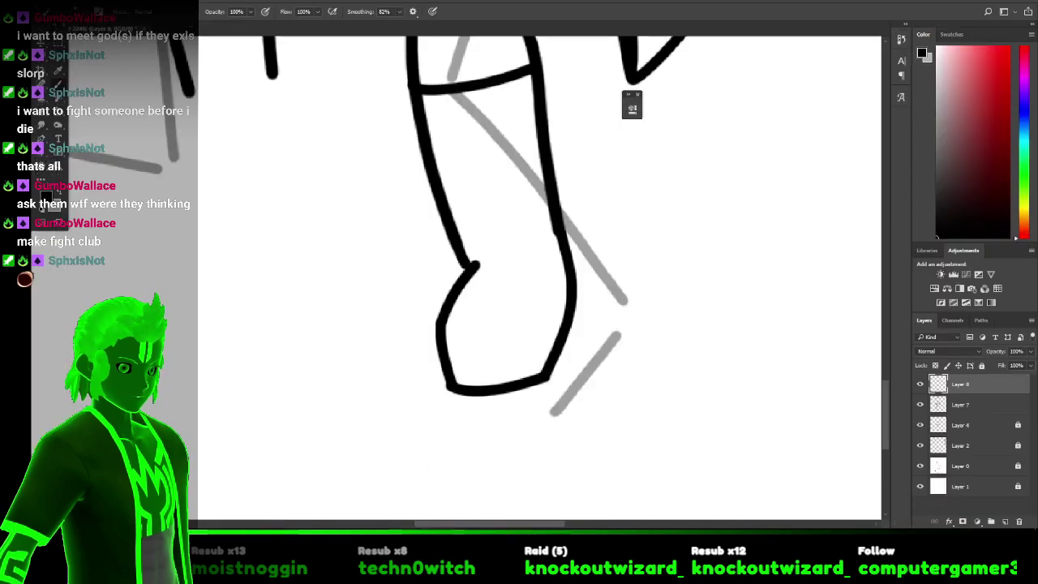
click(527, 577)
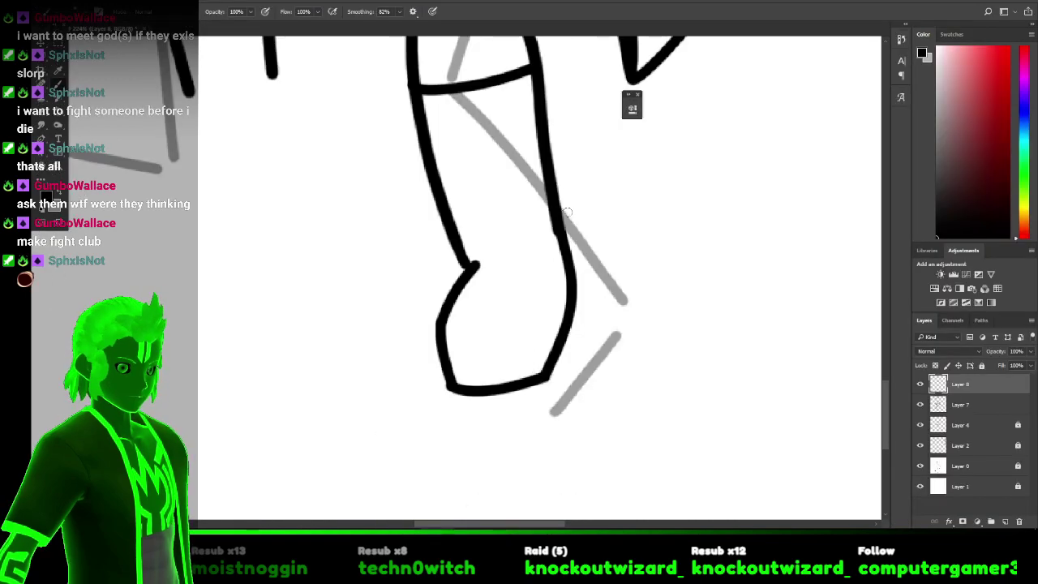
scroll(567, 207, up, 1)
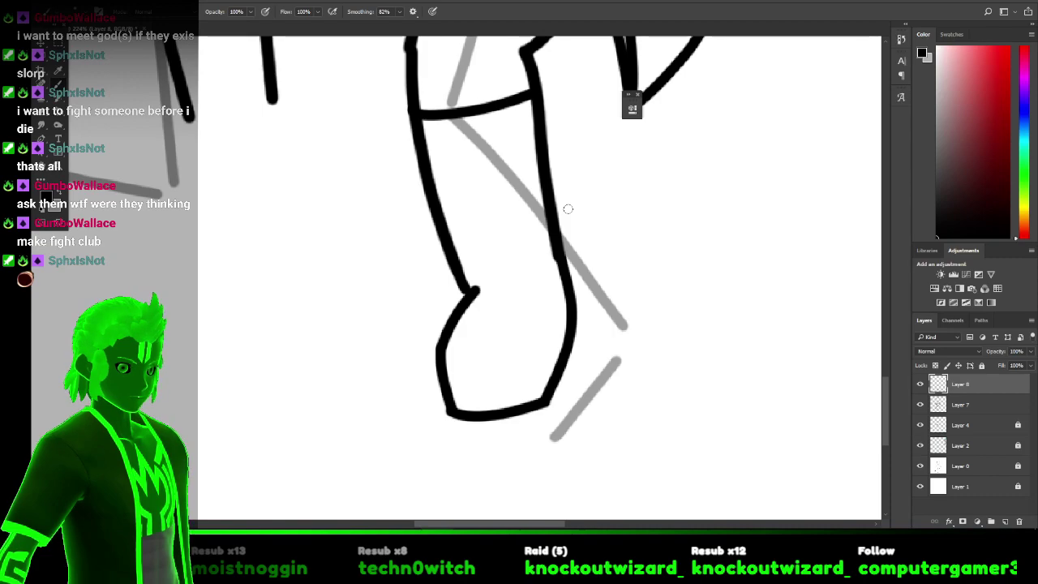
Add a new layer and draw the shoe's ankle section with a curved collar line, both side edges and an arched lower edge over the instep.
click(1004, 522)
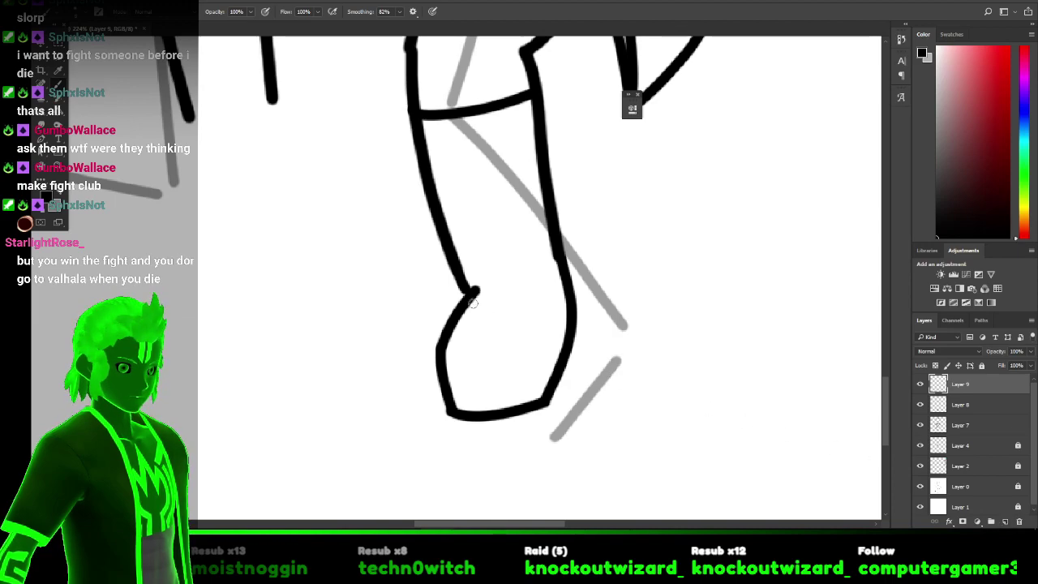
mouse_move(467, 285)
mouse_down()
mouse_move(509, 279)
mouse_move(551, 298)
mouse_move(567, 342)
mouse_move(581, 335)
mouse_move(583, 285)
mouse_move(562, 231)
mouse_up()
mouse_move(446, 256)
mouse_down()
mouse_move(547, 233)
mouse_move(580, 202)
mouse_move(558, 219)
mouse_move(566, 254)
mouse_up()
drag(444, 258, 466, 307)
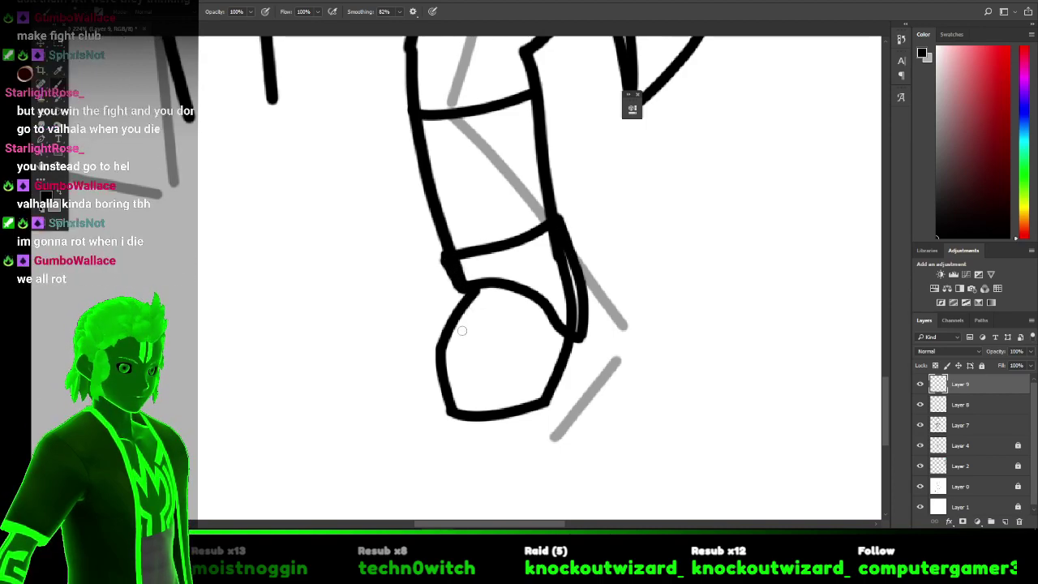
Draw the shoe's rounded toe cap with a second arch below the instep curve and a slightly wider outline around the sides and bottom.
mouse_move(436, 336)
mouse_down()
mouse_move(433, 343)
mouse_move(508, 303)
mouse_move(526, 309)
mouse_move(557, 363)
mouse_move(594, 369)
mouse_up()
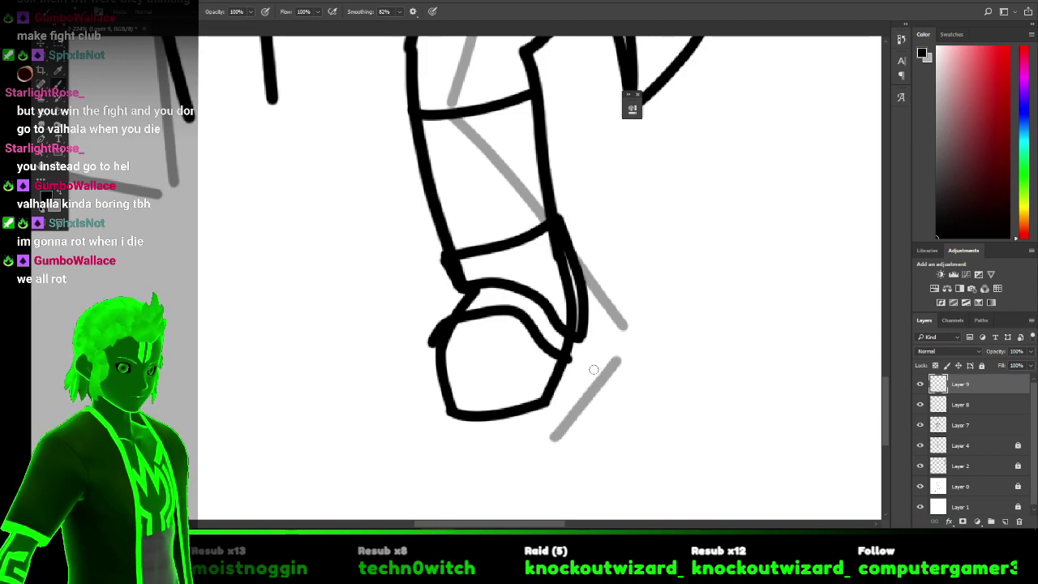
mouse_move(431, 341)
mouse_down()
mouse_move(446, 421)
mouse_move(461, 433)
mouse_up()
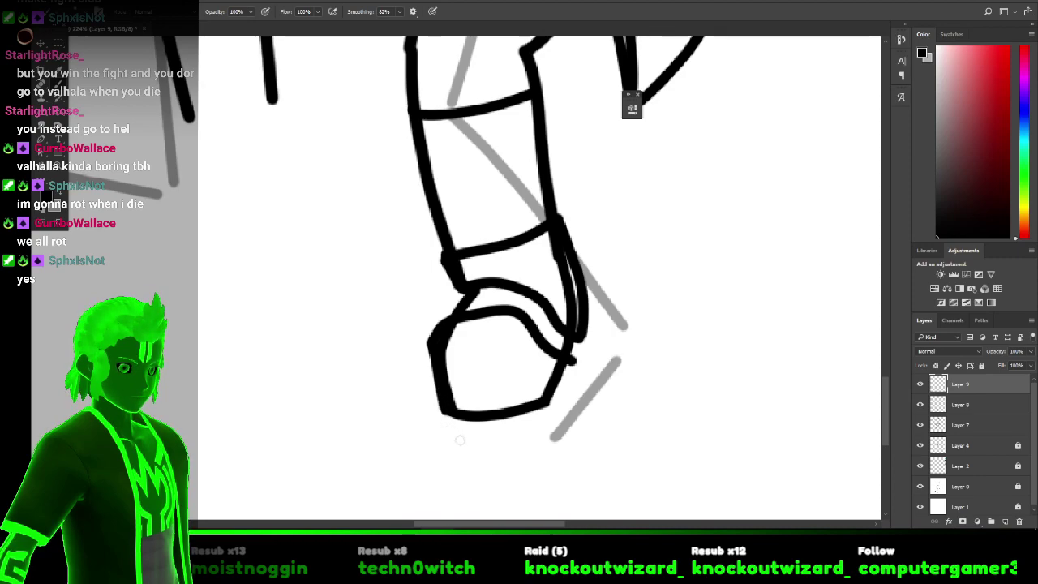
key(ctrl+z)
mouse_move(429, 343)
mouse_down()
mouse_move(447, 432)
mouse_move(447, 419)
mouse_move(509, 418)
mouse_up()
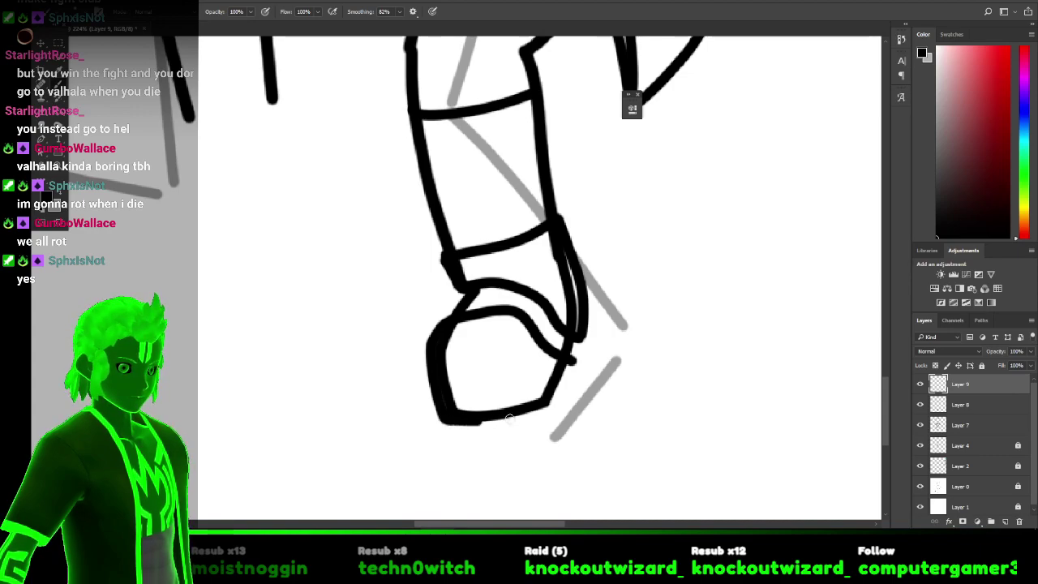
drag(565, 393, 569, 354)
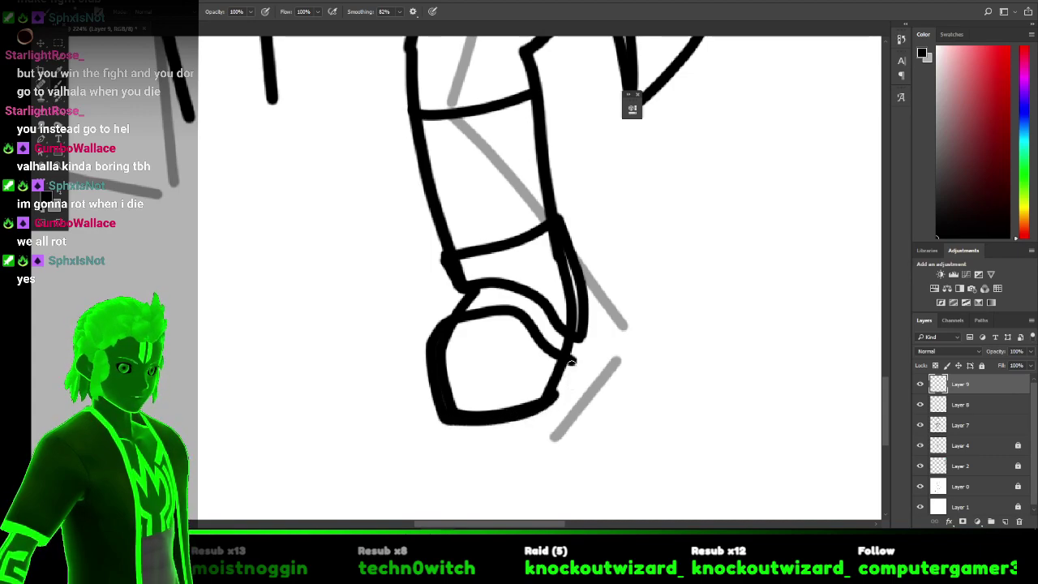
key(ctrl+z)
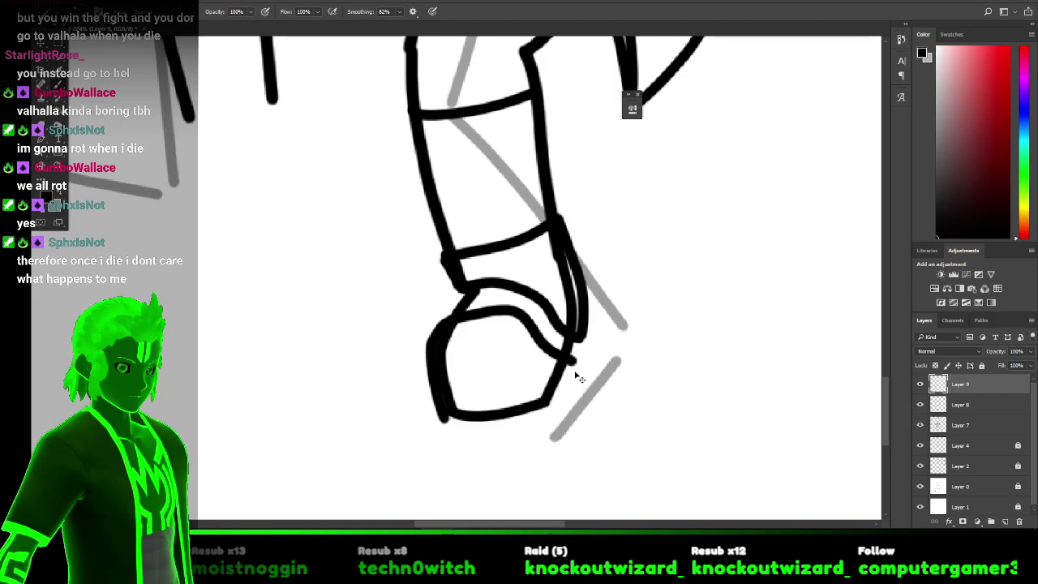
mouse_move(570, 363)
mouse_down()
mouse_move(535, 431)
mouse_move(445, 420)
mouse_move(539, 420)
mouse_move(570, 397)
mouse_move(581, 336)
mouse_up()
key(ctrl+z)
drag(563, 391, 566, 396)
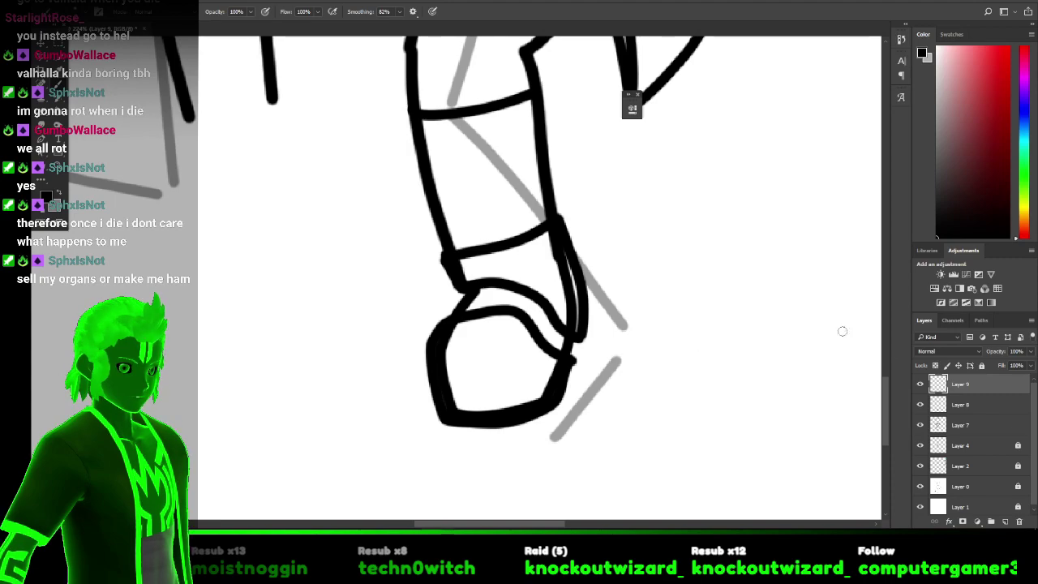
Erase the old foot outline on Layer 8 where it doubles the new shoe lines.
click(956, 415)
key(e)
mouse_move(456, 379)
mouse_down()
mouse_move(440, 352)
mouse_move(452, 330)
mouse_move(445, 389)
mouse_move(489, 426)
mouse_move(503, 392)
mouse_move(532, 414)
mouse_move(554, 376)
mouse_move(559, 385)
mouse_move(575, 318)
mouse_move(565, 245)
mouse_up()
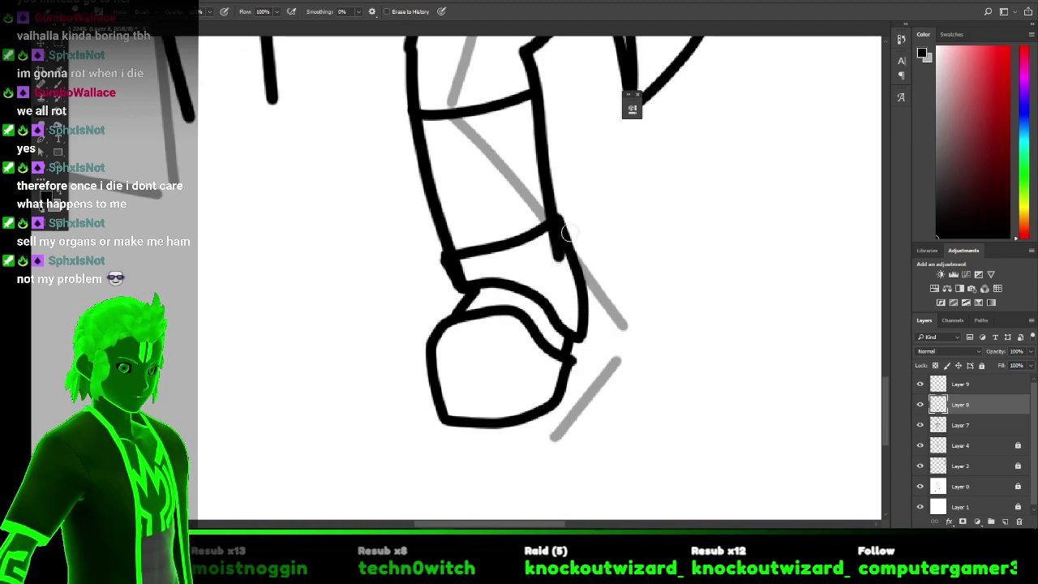
Erase the leftover end of the calf line on Layer 7 that pokes into the shoe below the collar.
click(961, 425)
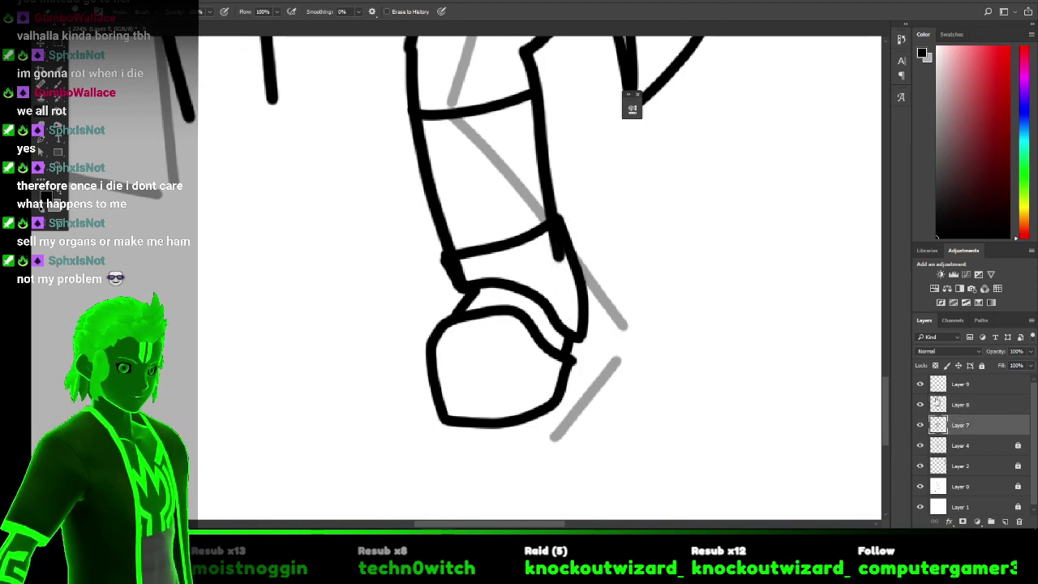
mouse_move(558, 258)
mouse_down()
mouse_move(554, 235)
mouse_move(584, 226)
mouse_up()
scroll(616, 223, down, 3)
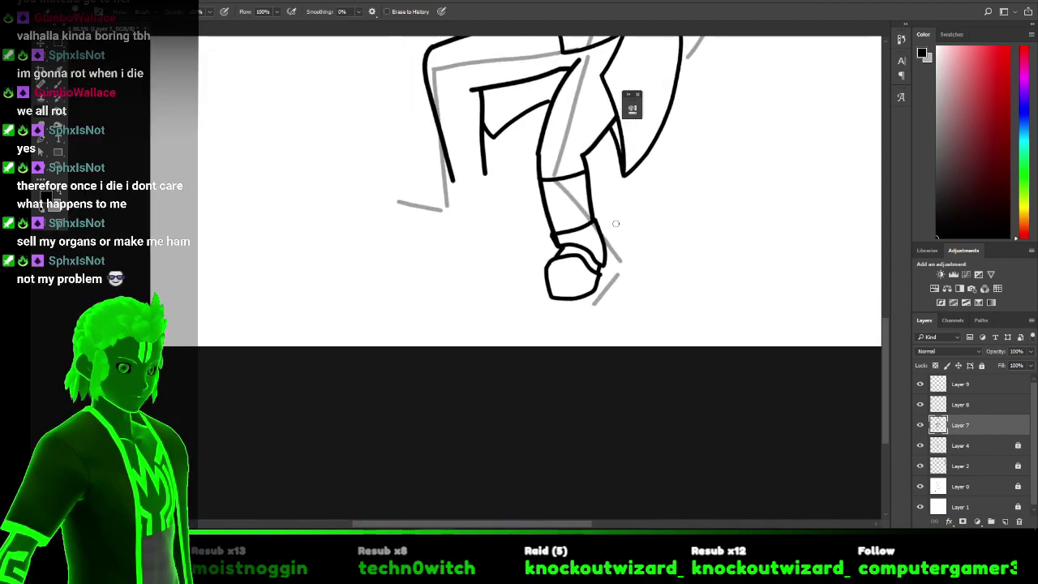
scroll(617, 223, up, 4)
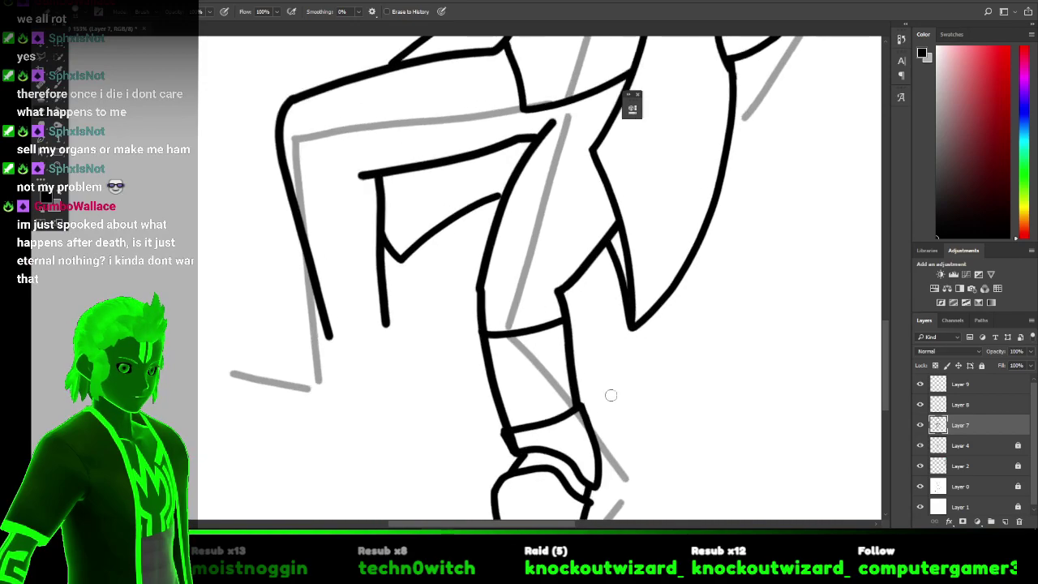
scroll(571, 444, down, 1)
scroll(571, 444, up, 3)
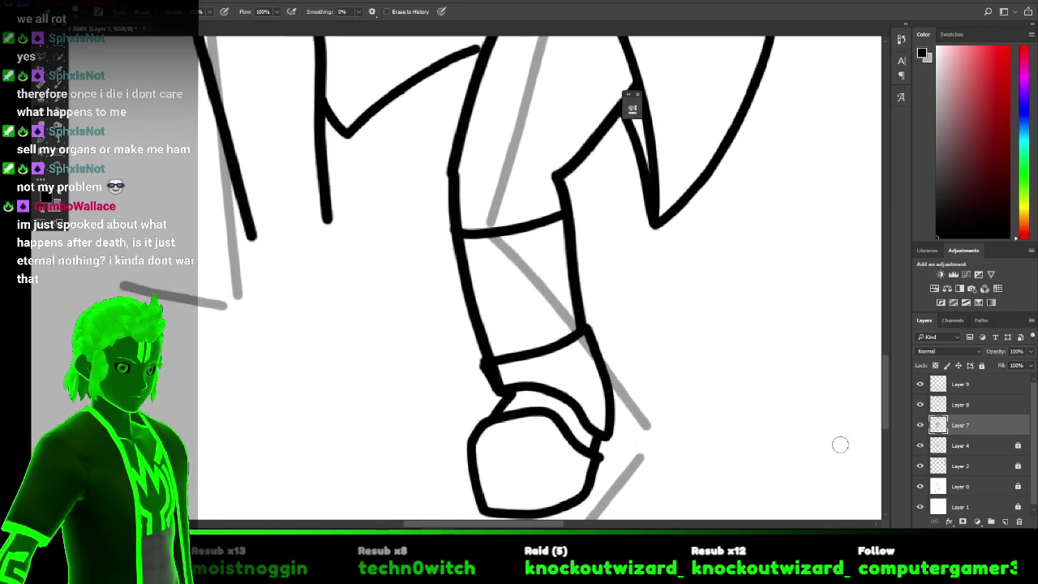
On Layer 9, draw a short curved crease rising from the instep arch into the ankle section near the heel.
click(969, 412)
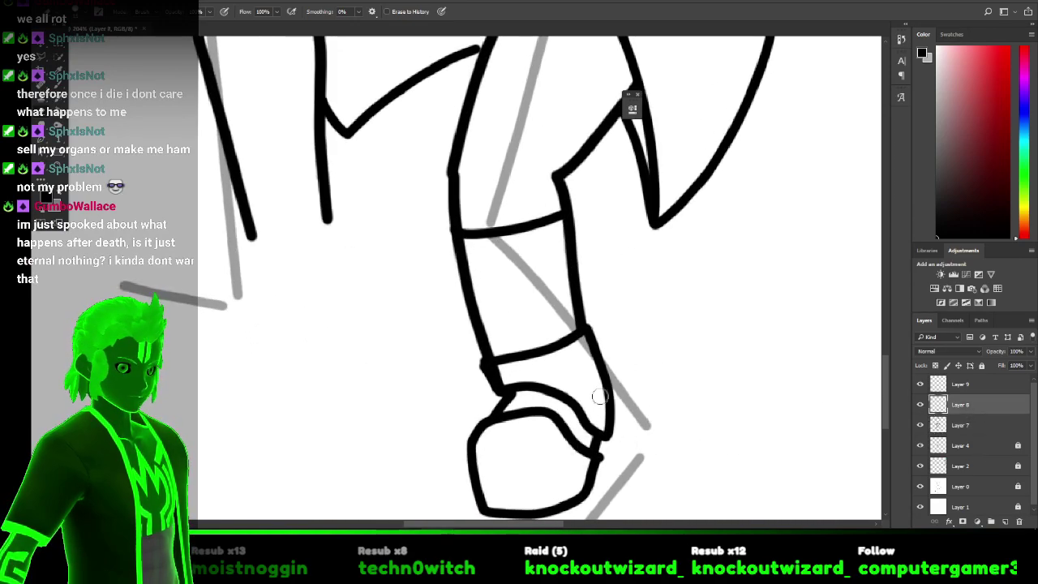
key(b)
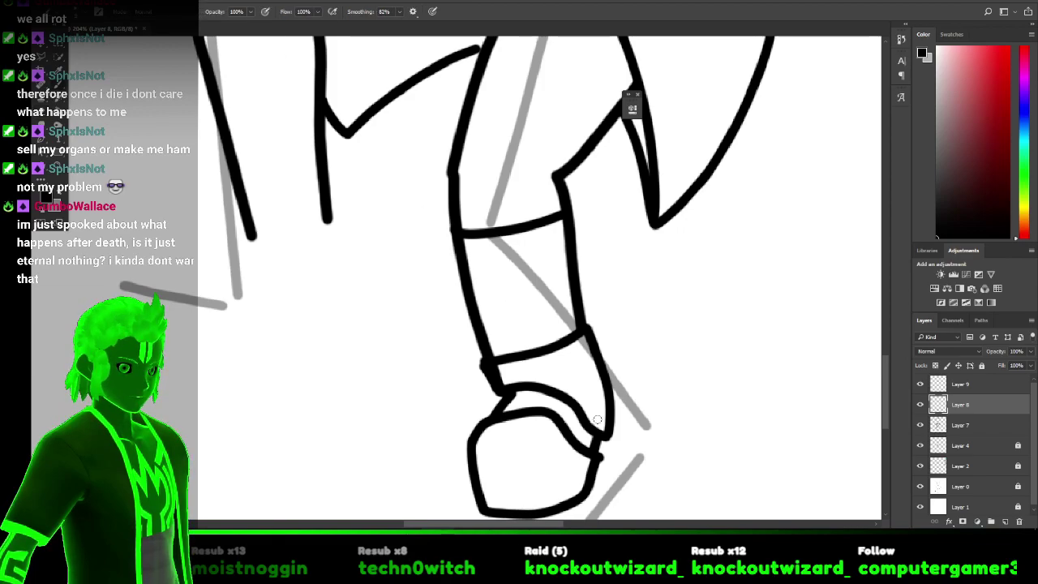
click(919, 405)
click(919, 404)
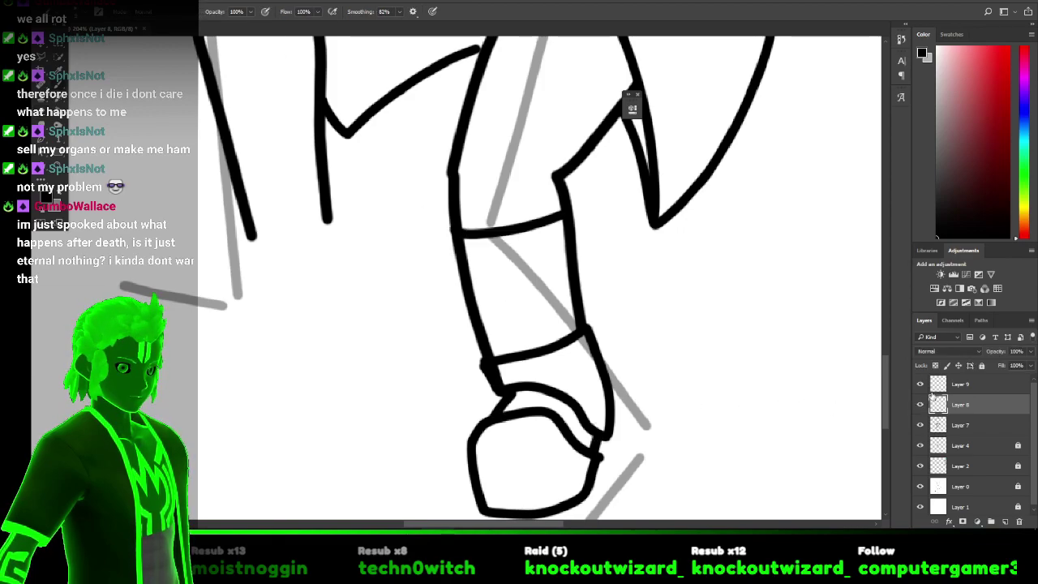
click(953, 387)
scroll(665, 383, up, 2)
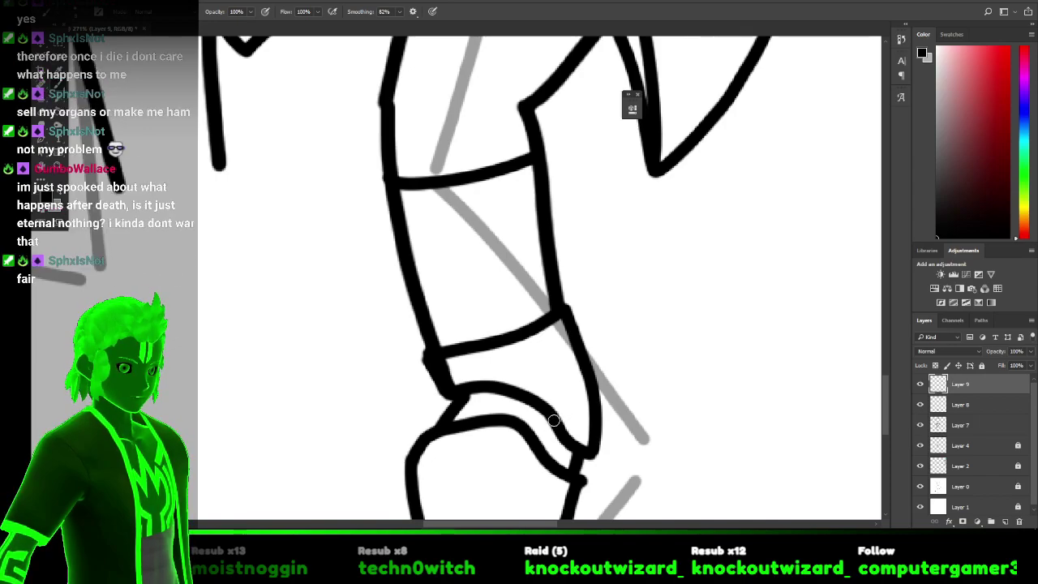
drag(553, 407, 550, 373)
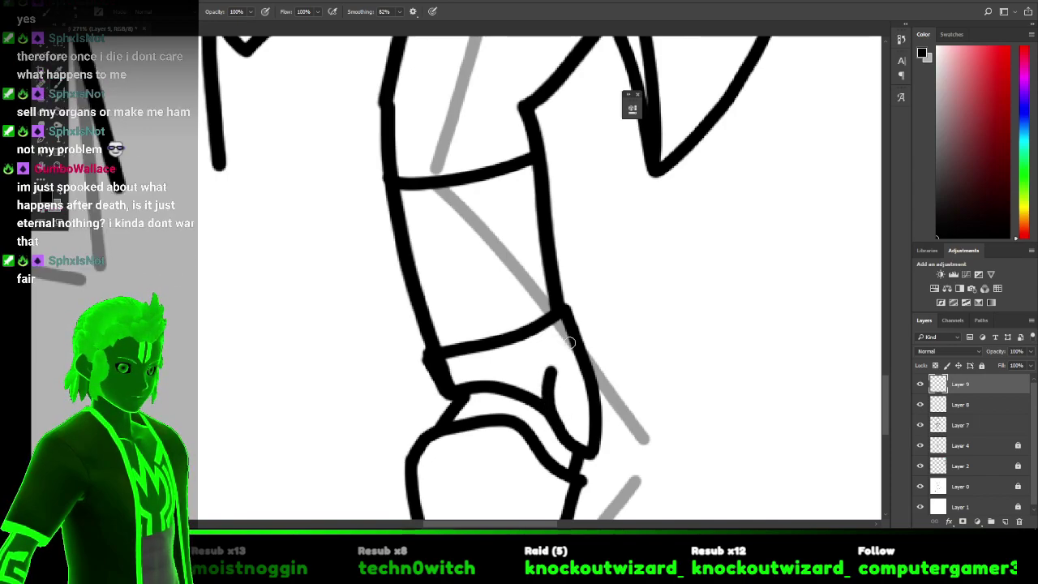
Erase the overlapping old leg lines at the front of the shoe's ankle section on Layer 7 and Layer 8.
scroll(570, 343, down, 3)
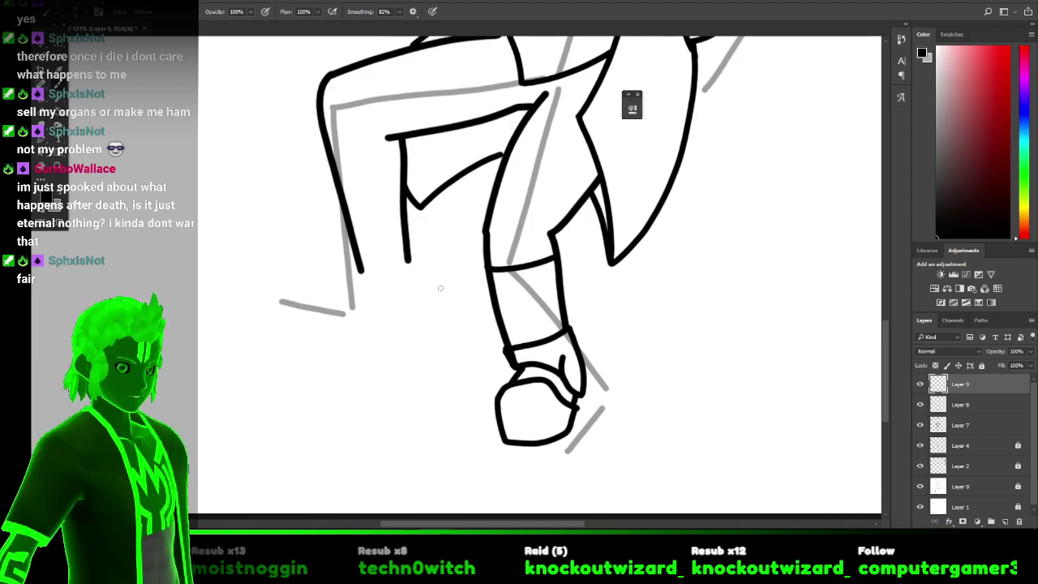
scroll(440, 288, down, 1)
scroll(496, 370, up, 3)
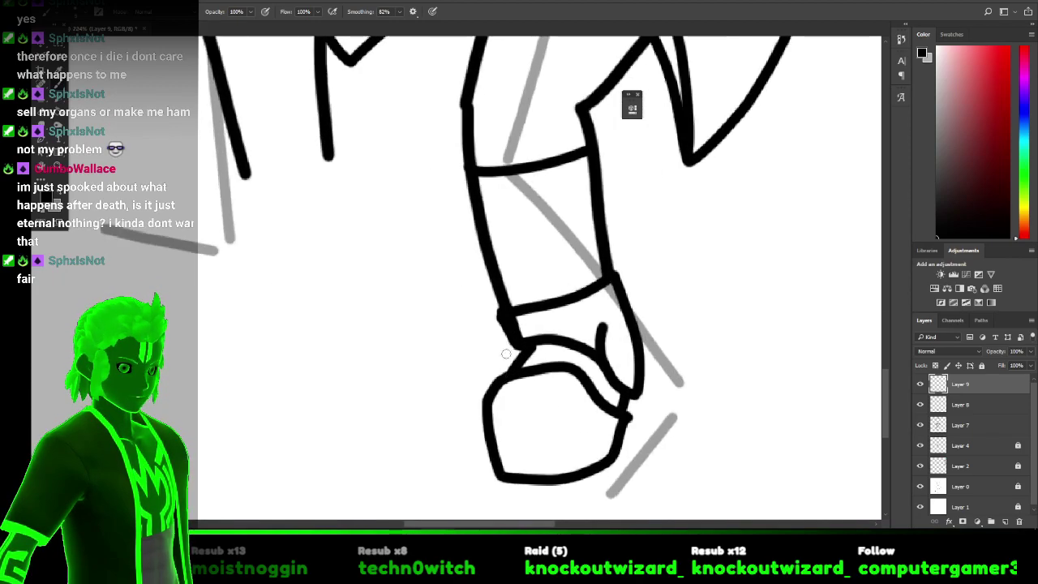
key(alt+bracketleft)
key(alt+bracketleft)
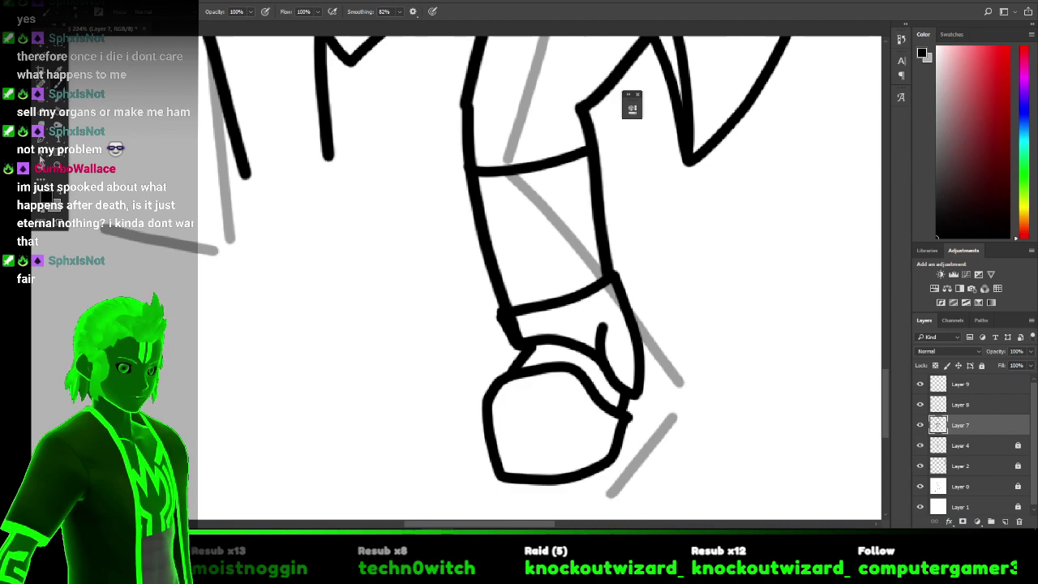
key(e)
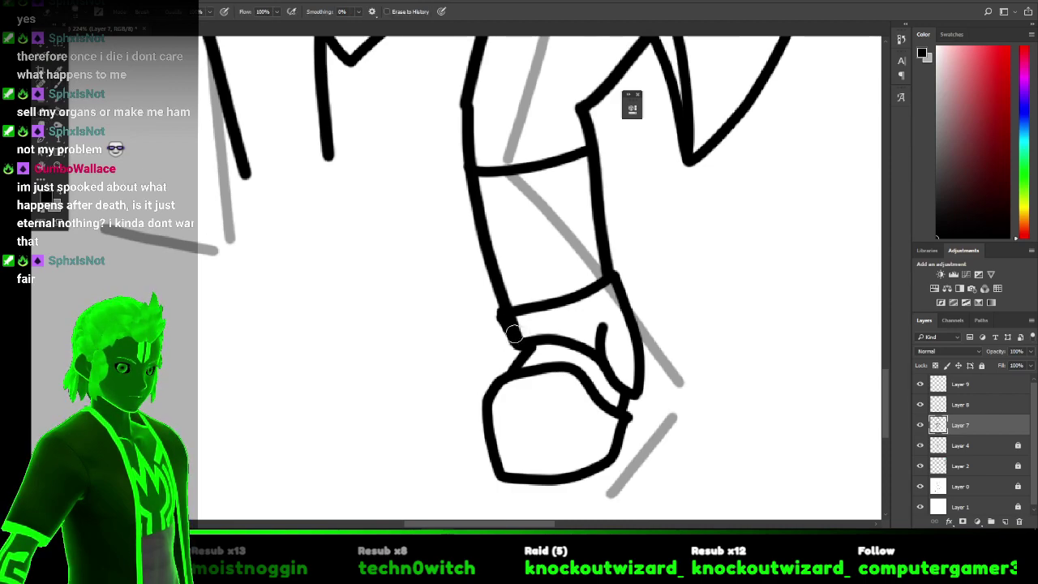
click(937, 407)
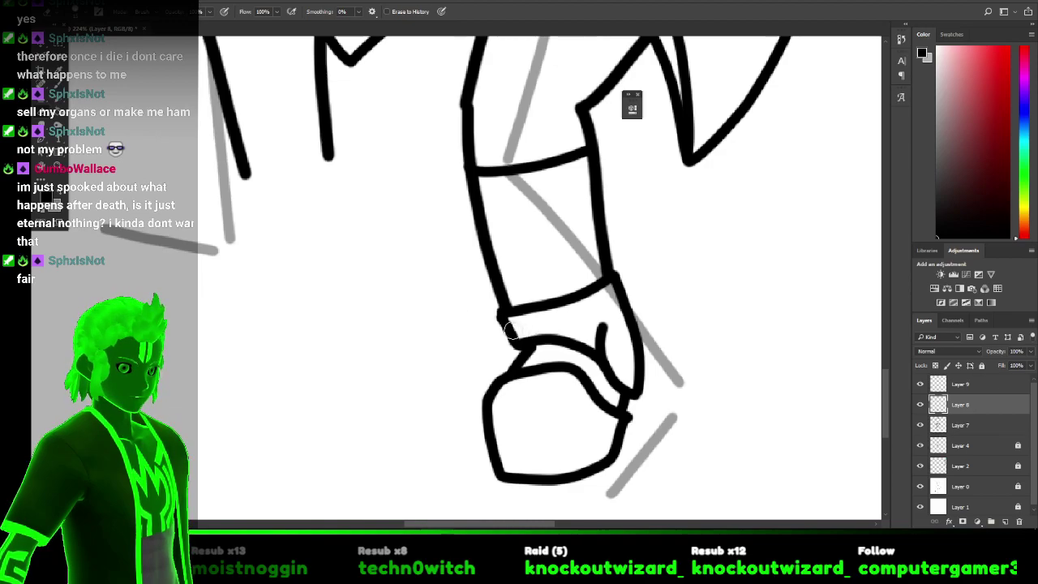
scroll(646, 326, down, 6)
scroll(646, 326, up, 4)
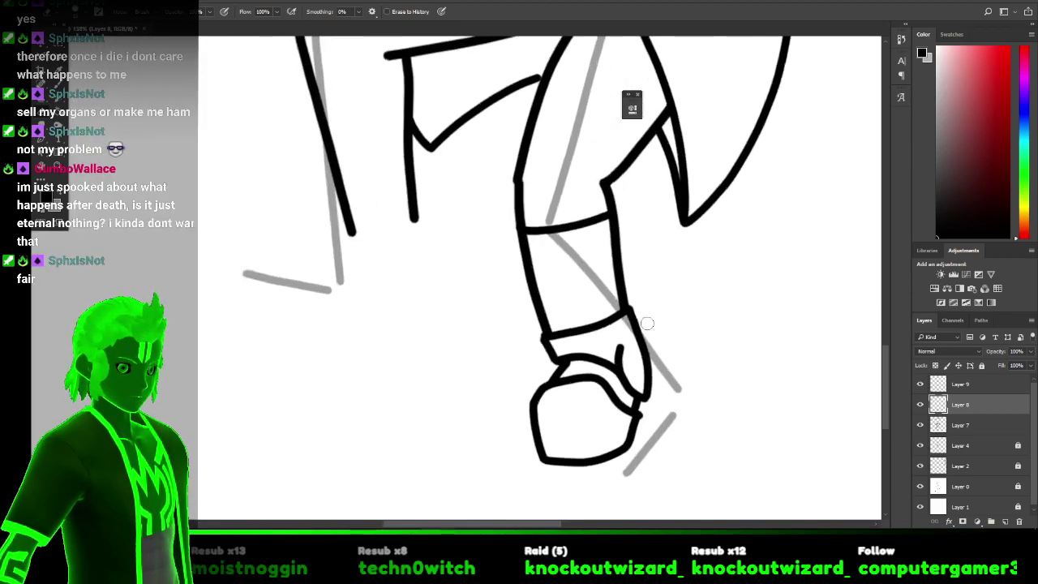
scroll(647, 323, up, 1)
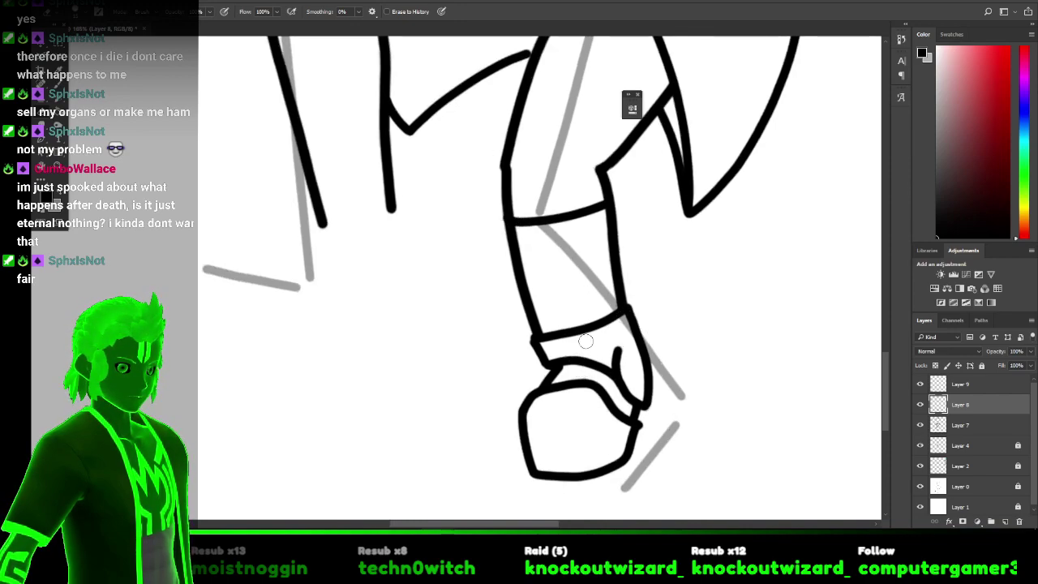
On Layer 8, redraw both sides of the lower leg between the upper band and the shoe collar, flaring the shin line outward at the band.
key(b)
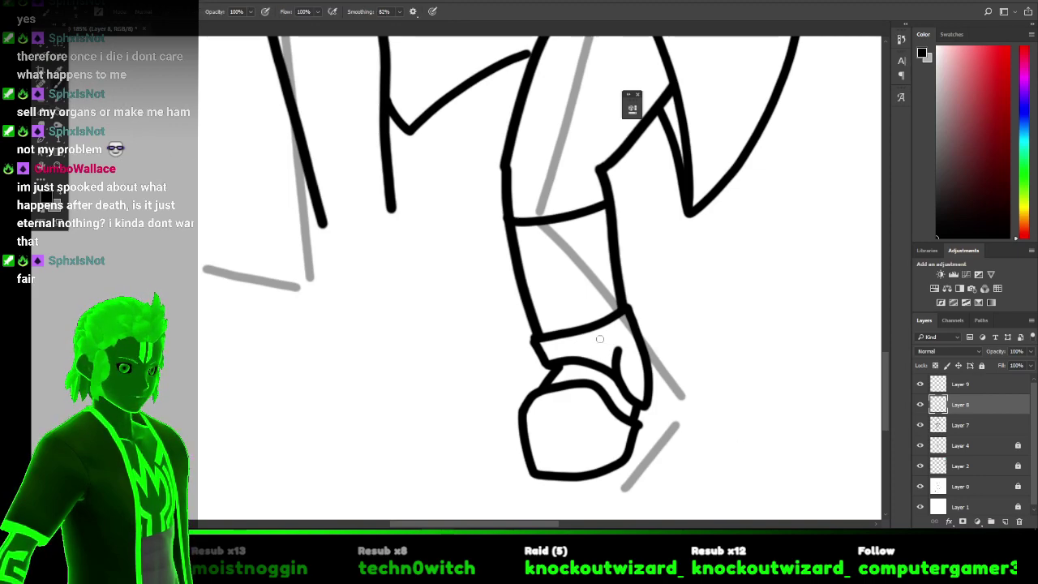
drag(498, 218, 551, 360)
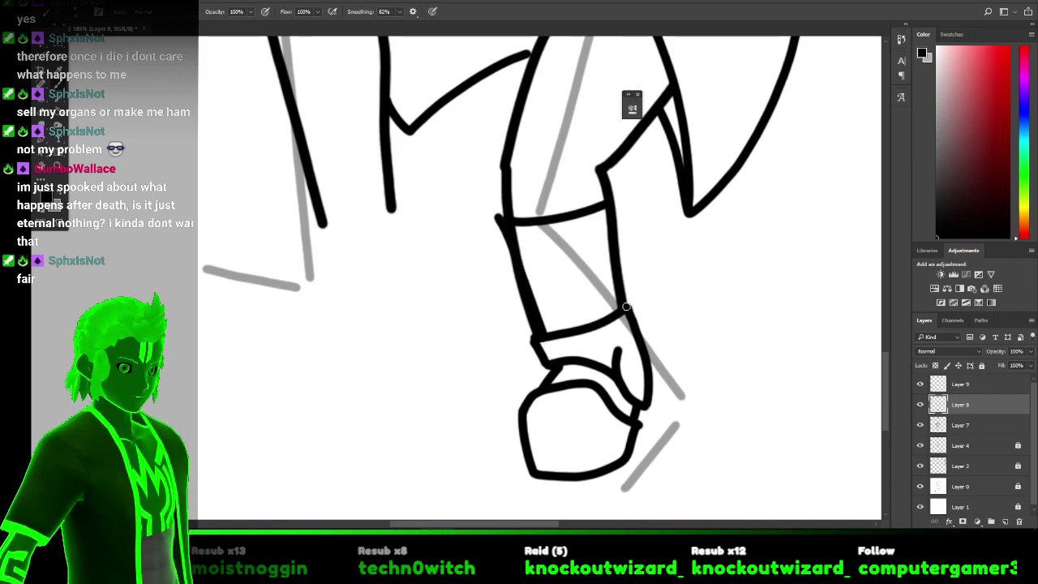
drag(622, 271, 622, 201)
key(ctrl+z)
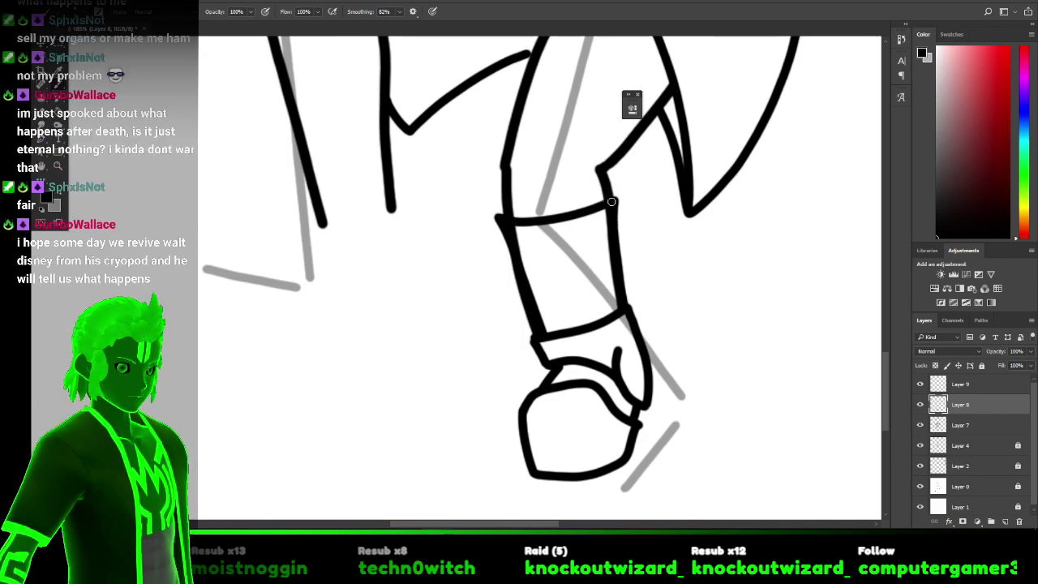
Erase the old shin and calf lines on Layer 7 that double the redrawn sides of the lower leg.
click(970, 383)
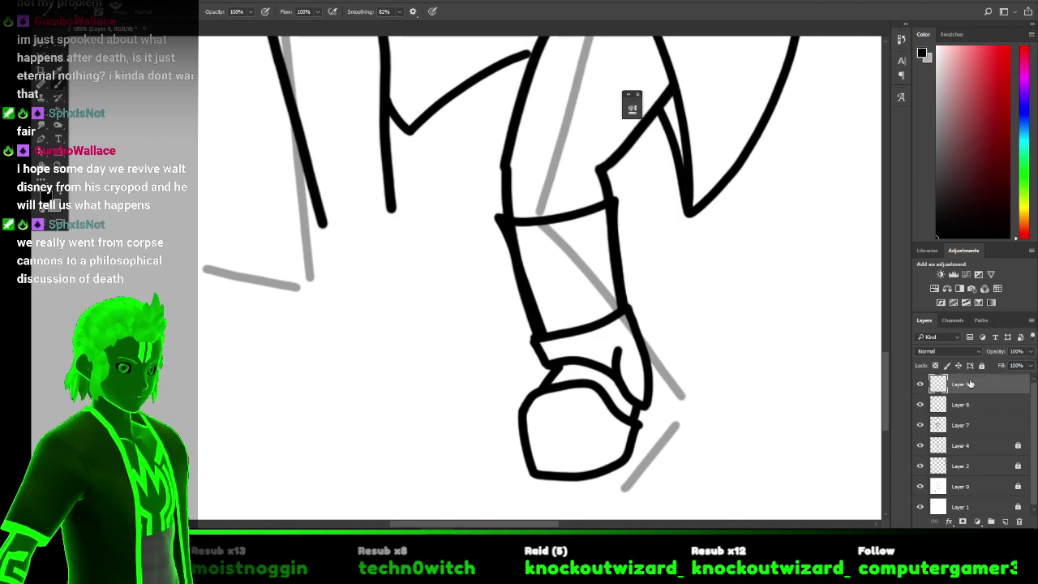
click(920, 384)
click(919, 384)
click(920, 426)
click(921, 425)
click(945, 430)
key(e)
drag(527, 298, 541, 327)
key(ctrl+z)
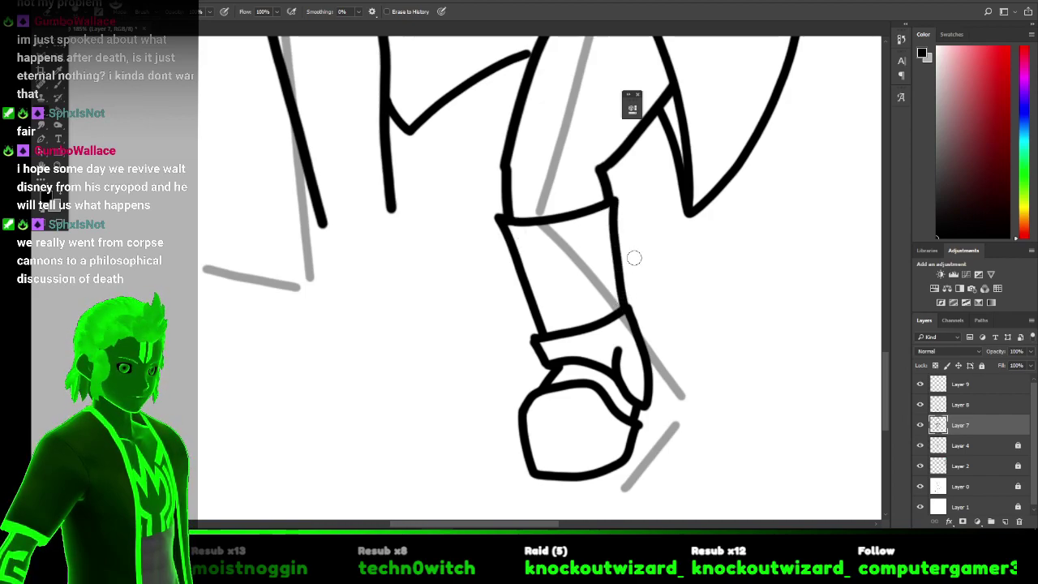
Examine the whole figure's line art, from the head and torso down to the standing leg and shoe.
scroll(634, 258, down, 5)
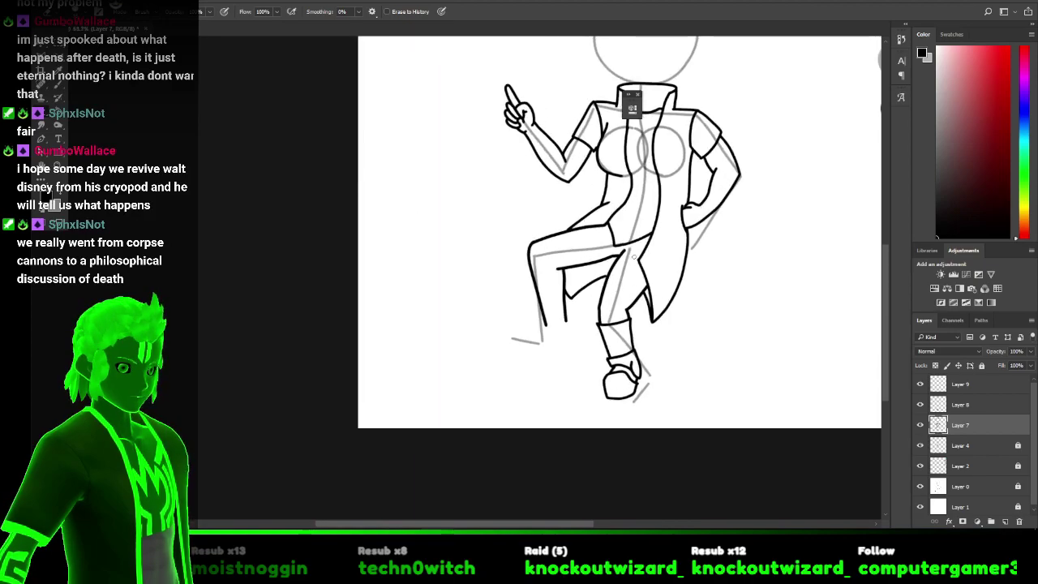
scroll(634, 257, up, 1)
scroll(634, 258, up, 4)
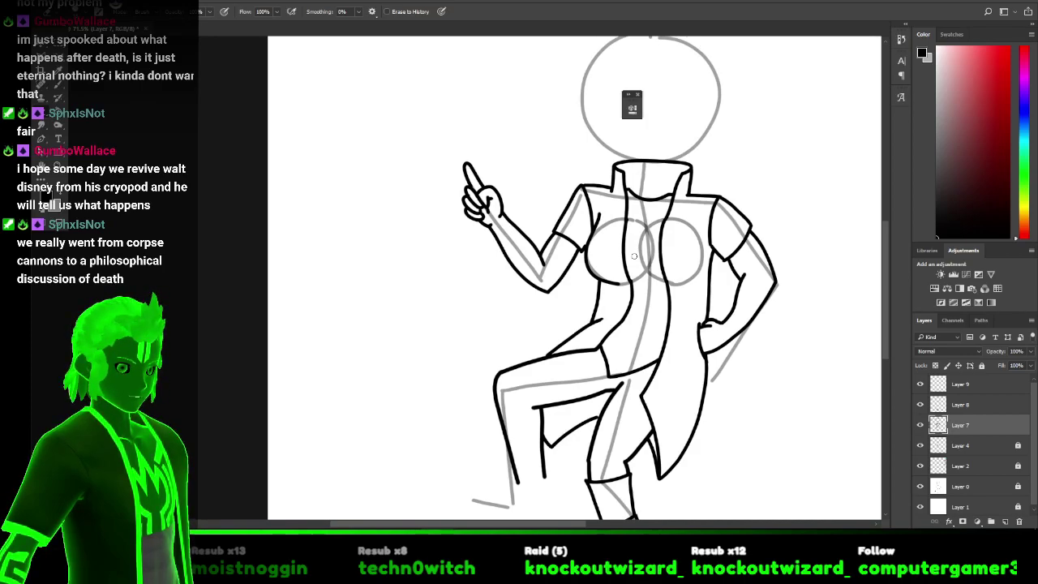
scroll(634, 257, down, 5)
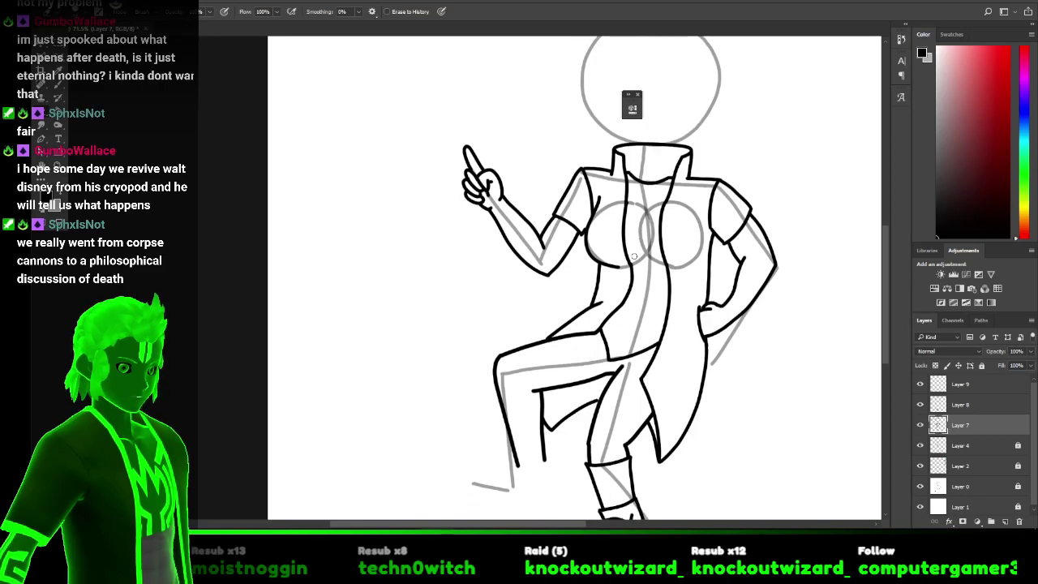
scroll(634, 256, down, 5)
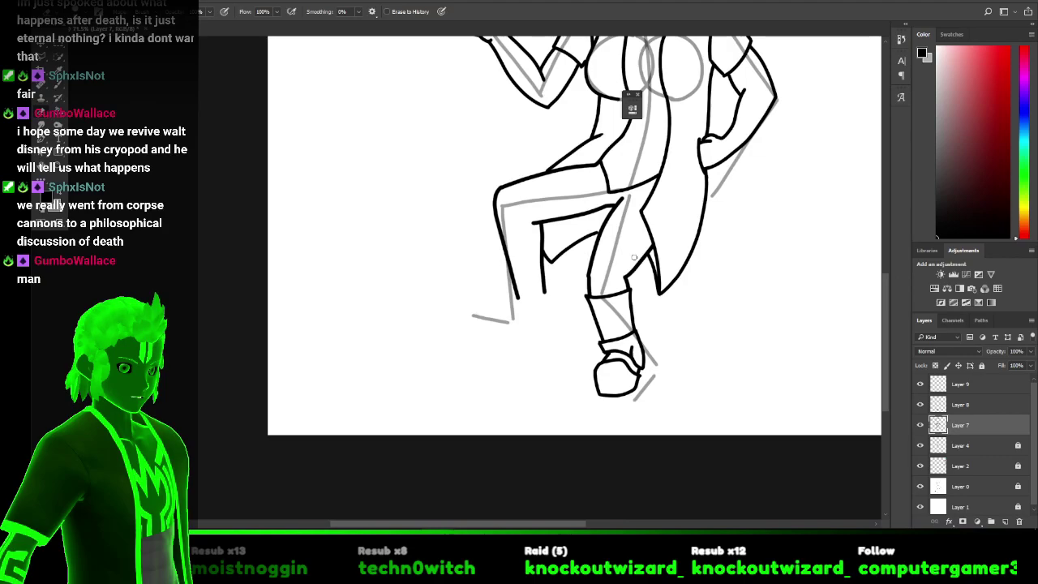
key(ctrl+plus)
key(ctrl+plus)
key(ctrl+plus)
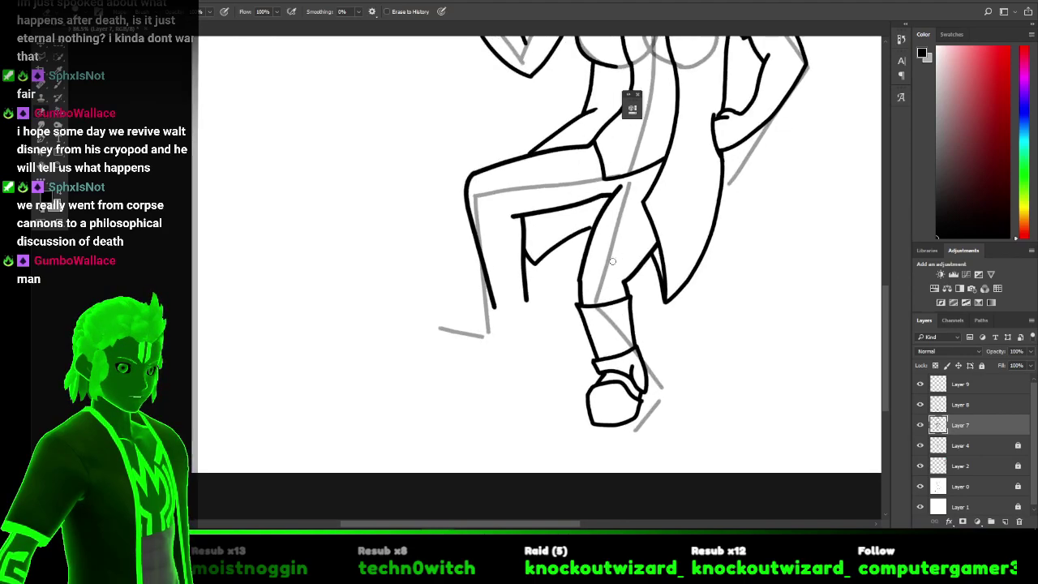
Merge Layer 7, Layer 8 and Layer 9 into a single line-art layer.
scroll(421, 308, down, 1)
scroll(422, 308, up, 1)
scroll(421, 307, right, 2)
scroll(422, 306, up, 1)
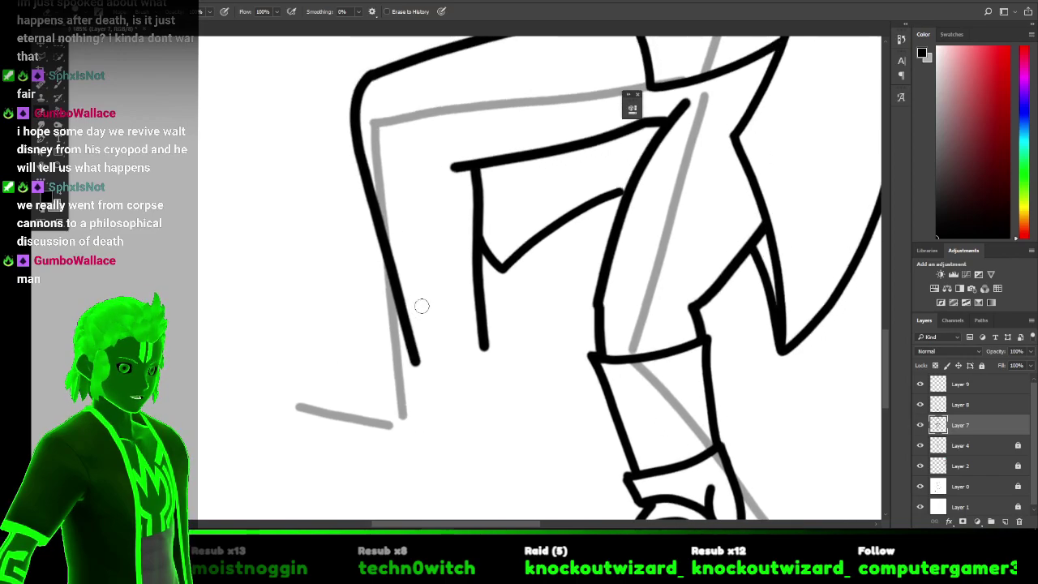
scroll(781, 382, down, 1)
scroll(781, 382, up, 1)
scroll(781, 382, down, 1)
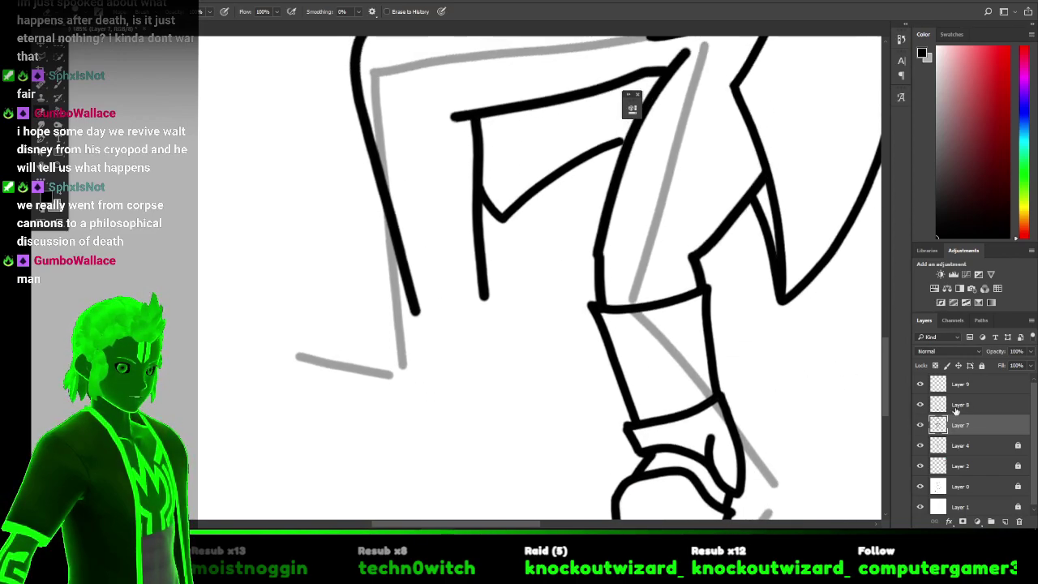
click(934, 403)
ctrl+click(967, 385)
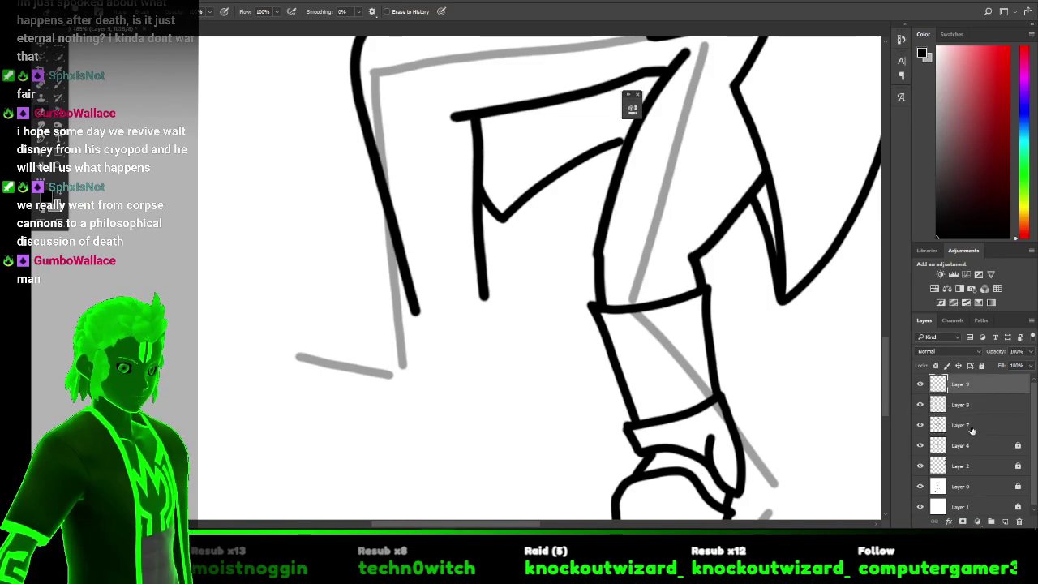
ctrl+click(973, 430)
right_click(951, 425)
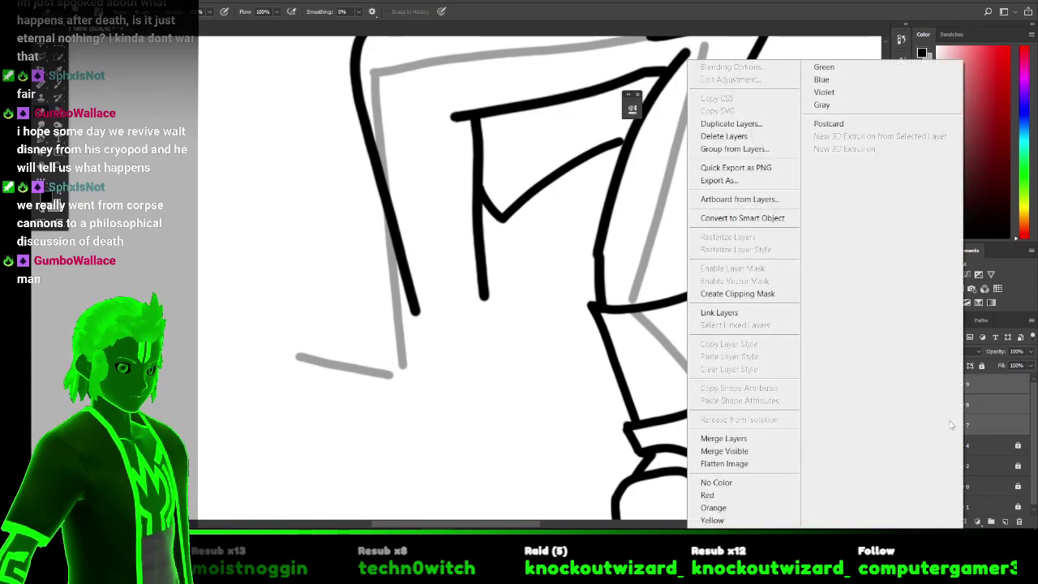
click(724, 437)
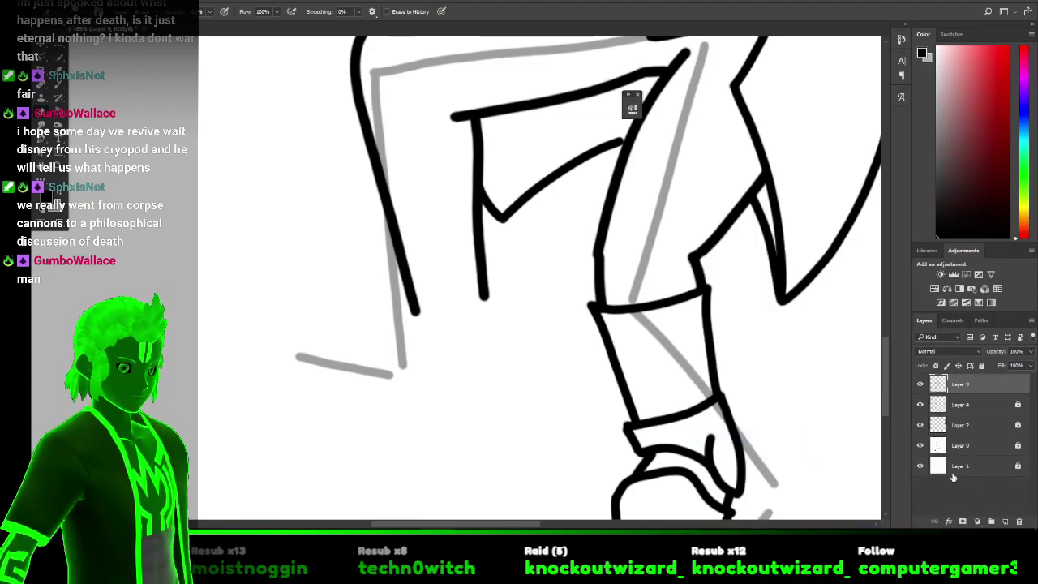
On a new layer above Layer 9, draw a curved band below the raised leg's knee and the shoe collar line at its ankle.
click(1003, 521)
key(b)
drag(329, 227, 346, 235)
key(ctrl+z)
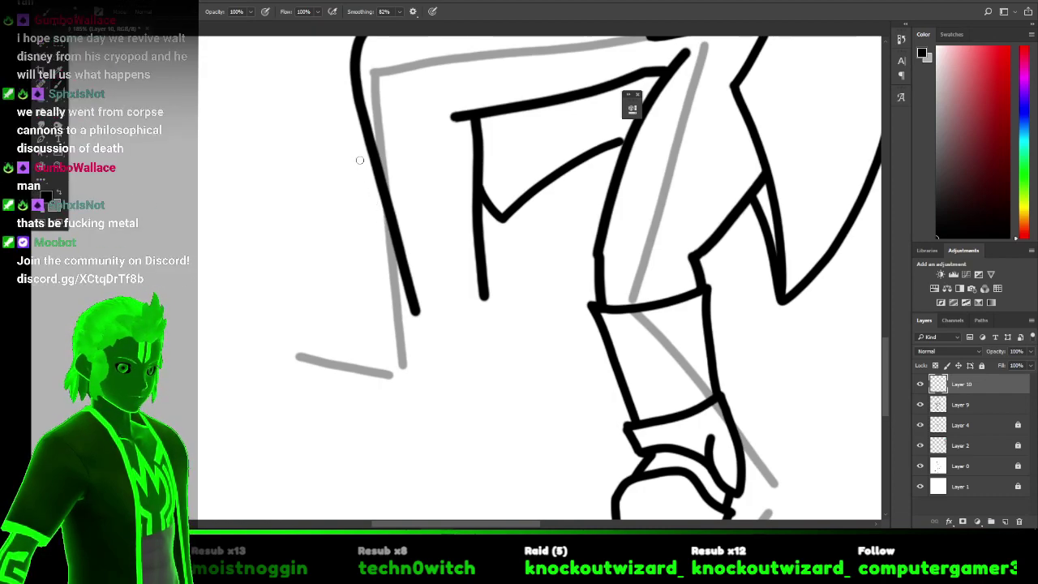
mouse_move(382, 162)
mouse_down()
mouse_move(426, 165)
mouse_move(514, 144)
mouse_up()
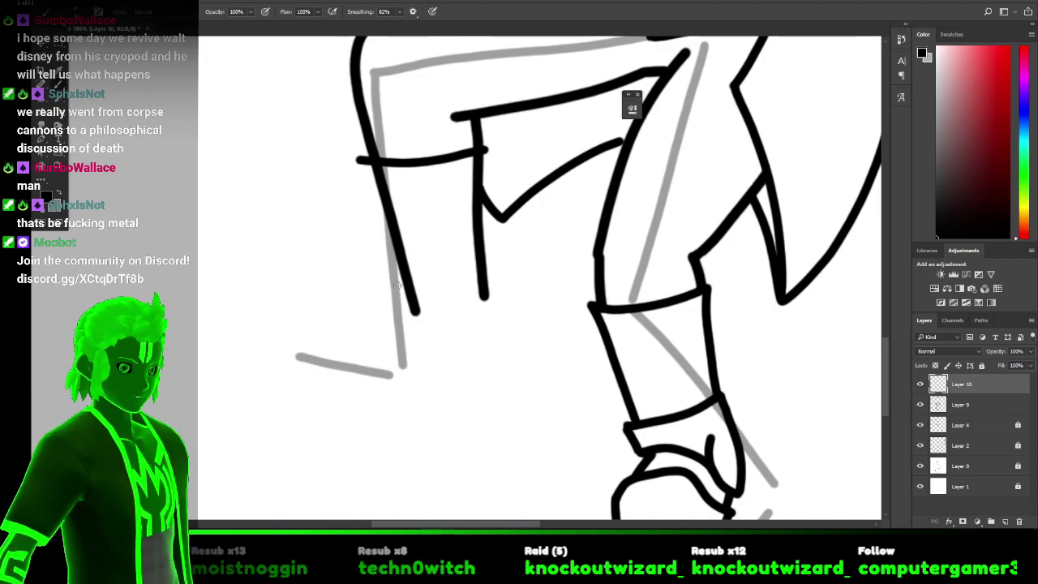
mouse_move(405, 308)
mouse_down()
mouse_move(414, 345)
mouse_move(397, 279)
mouse_move(410, 287)
mouse_move(493, 285)
mouse_up()
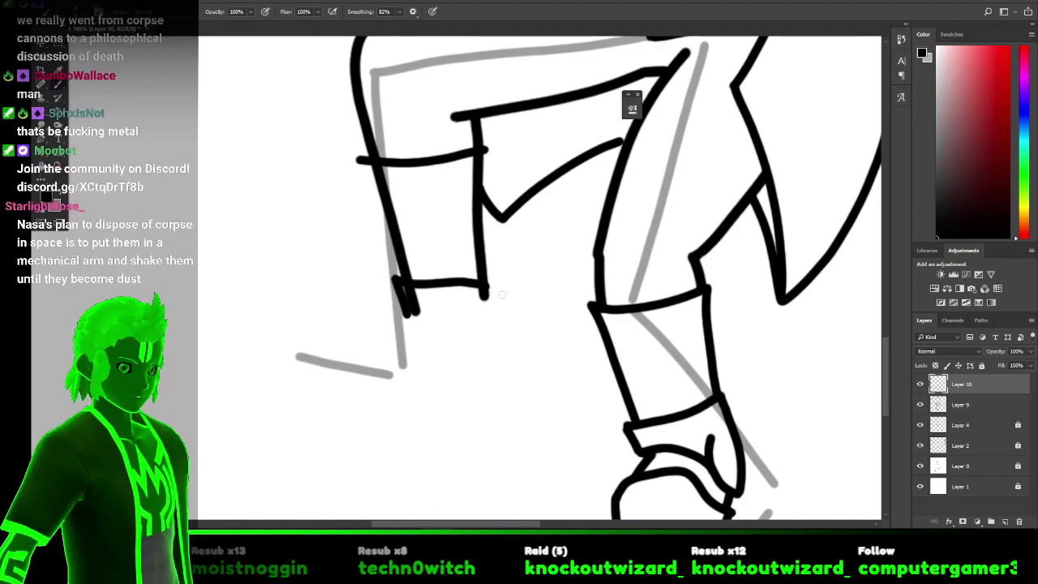
Draw the raised foot's front collar edge and the rounded heel section of its shoe below the ankle line.
mouse_move(421, 322)
mouse_down()
mouse_move(461, 327)
mouse_move(444, 324)
mouse_move(471, 401)
mouse_move(467, 385)
mouse_move(511, 361)
mouse_up()
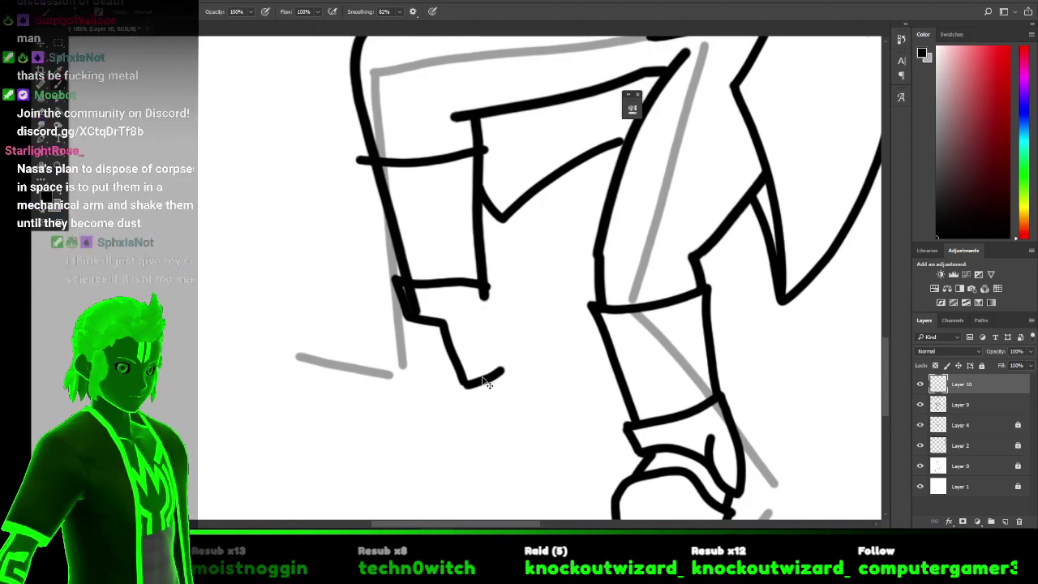
key(ctrl+z)
drag(465, 386, 487, 385)
key(ctrl+z)
key(ctrl+shift+z)
key(ctrl+z)
key(ctrl+z)
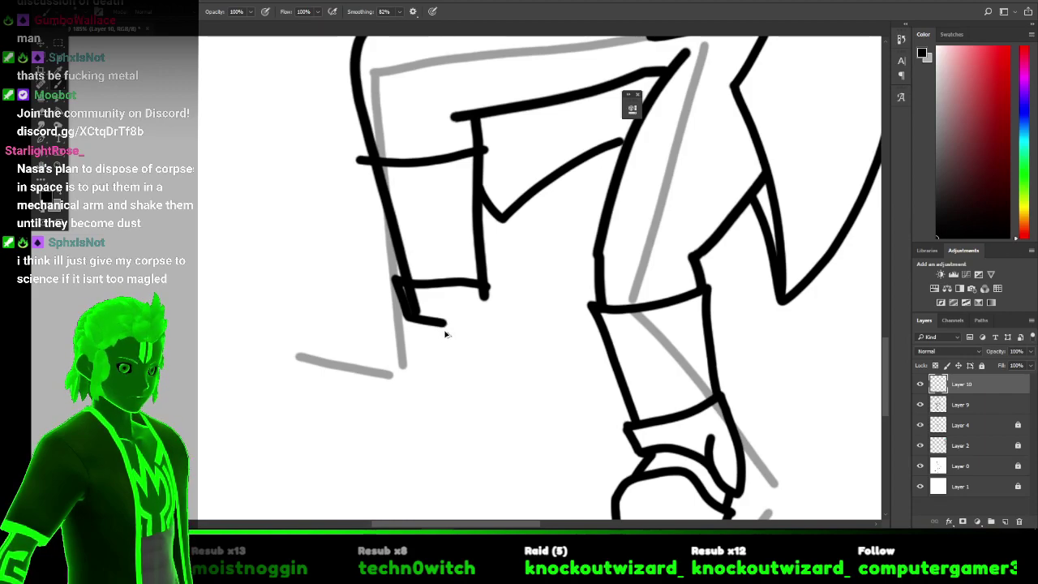
mouse_move(442, 325)
mouse_down()
mouse_move(447, 369)
mouse_move(467, 398)
mouse_move(464, 387)
mouse_move(511, 364)
mouse_up()
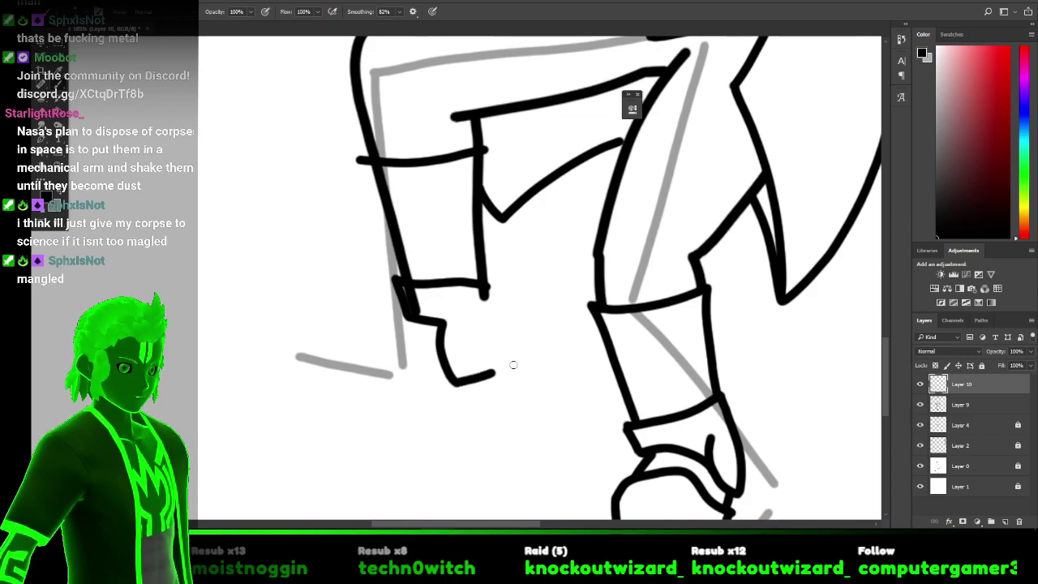
key(ctrl+z)
mouse_move(452, 380)
mouse_down()
mouse_move(508, 381)
mouse_move(525, 366)
mouse_up()
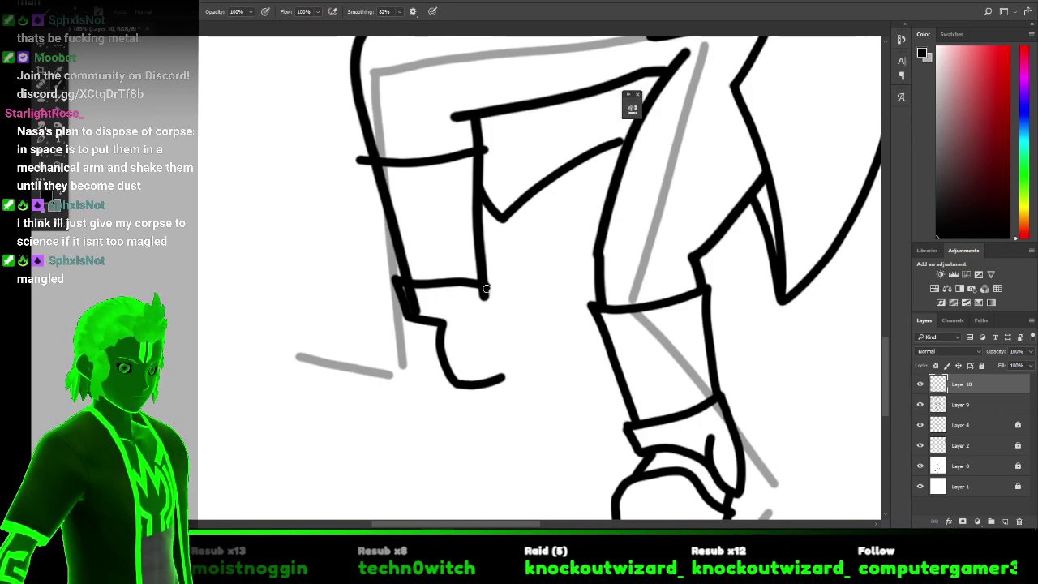
mouse_move(485, 293)
mouse_down()
mouse_move(518, 362)
mouse_move(491, 387)
mouse_up()
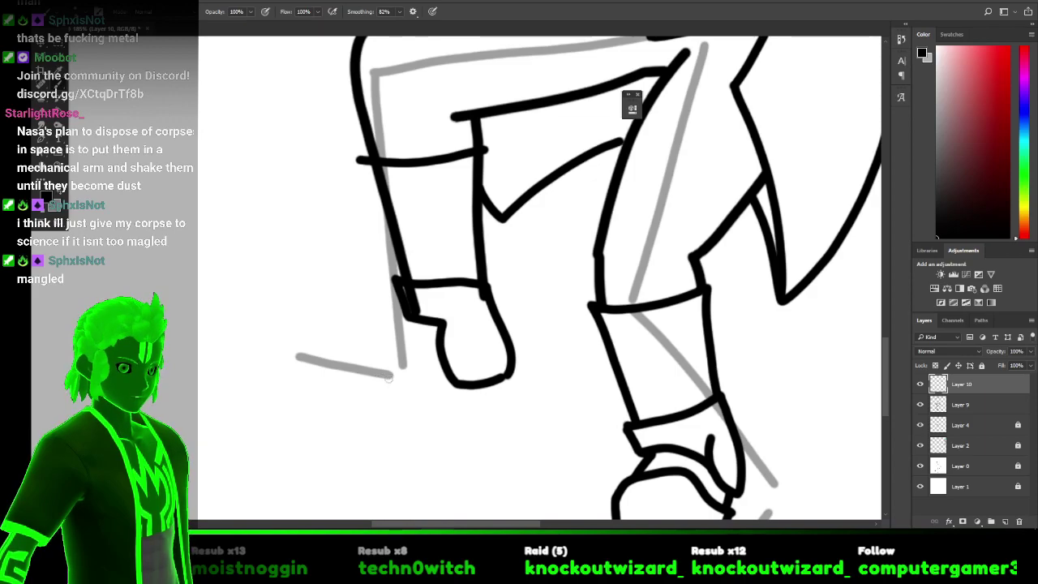
Draw the raised shoe's rounded toe cap and the sole line joining it to the heel section.
drag(388, 377, 397, 313)
key(ctrl+z)
mouse_move(389, 377)
mouse_down()
mouse_move(390, 339)
mouse_move(410, 293)
mouse_up()
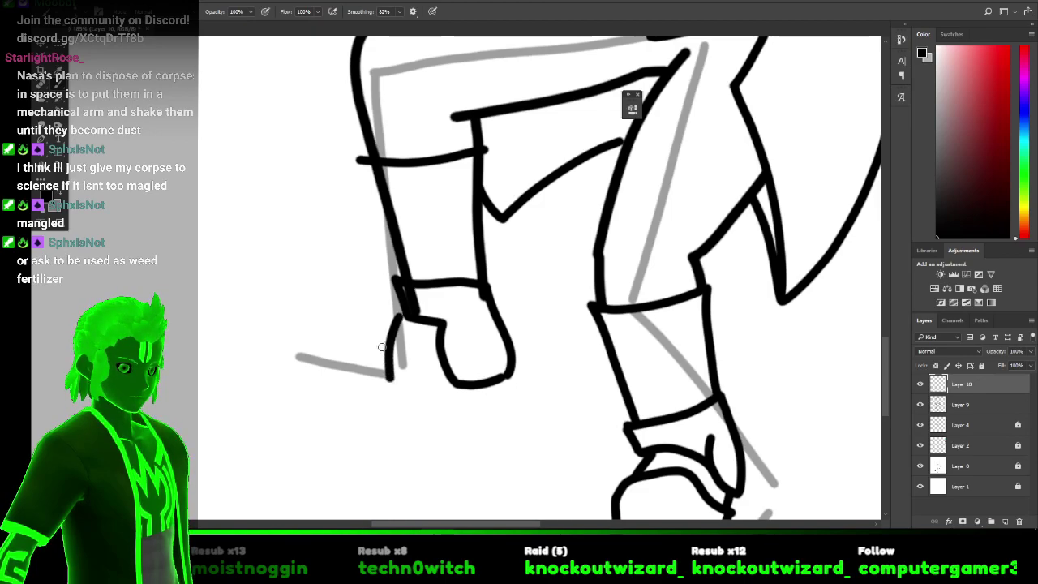
mouse_move(389, 379)
mouse_down()
mouse_move(331, 363)
mouse_move(316, 340)
mouse_move(332, 354)
mouse_move(357, 302)
mouse_move(402, 310)
mouse_up()
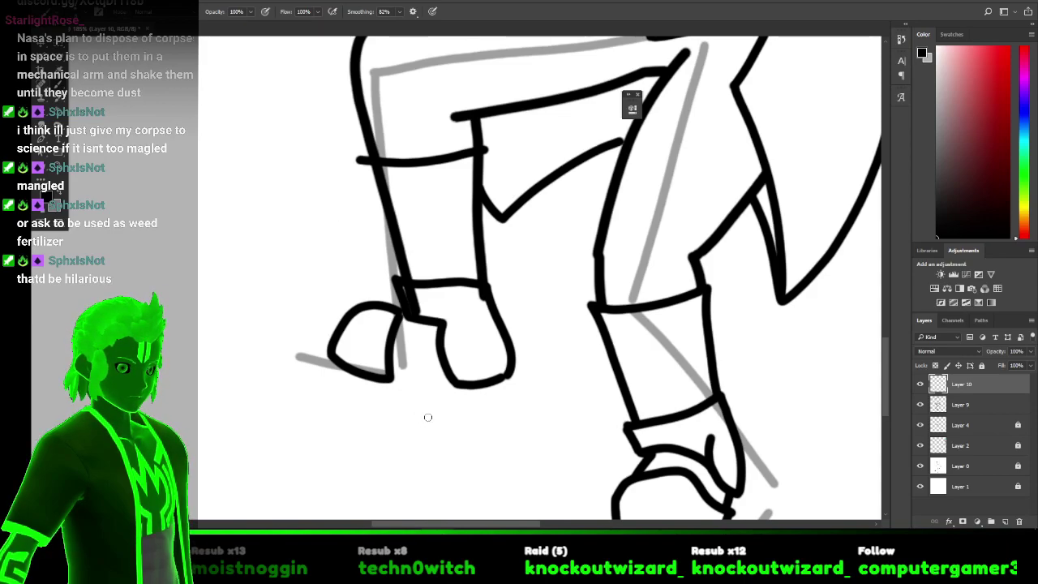
mouse_move(396, 376)
mouse_down()
mouse_move(462, 370)
mouse_move(443, 359)
mouse_move(445, 371)
mouse_move(387, 372)
mouse_move(468, 371)
mouse_up()
key(ctrl+z)
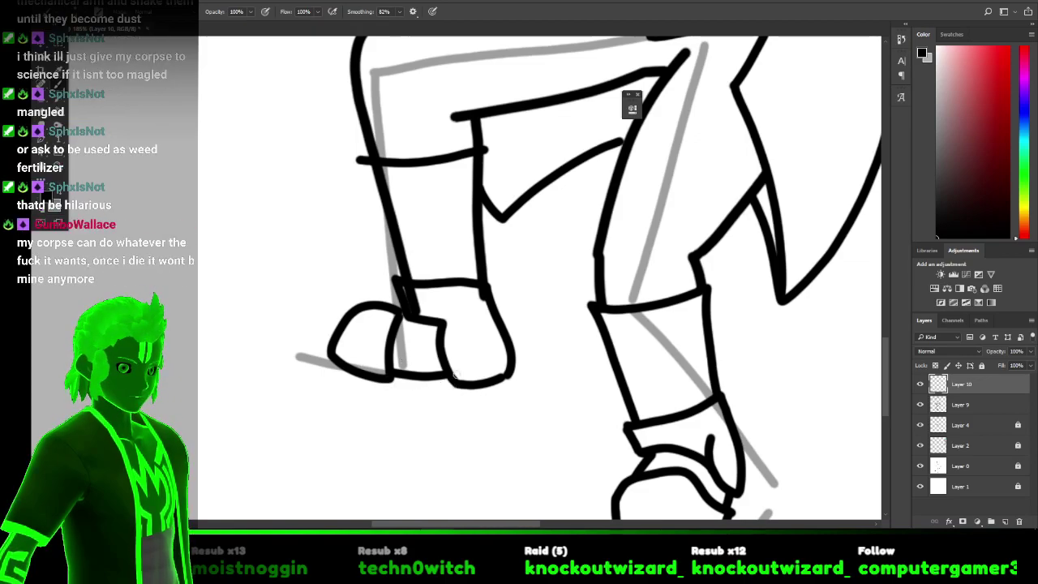
On Layer 9, erase the raised leg's old shin and calf lines between the upper band and the shoe.
click(958, 402)
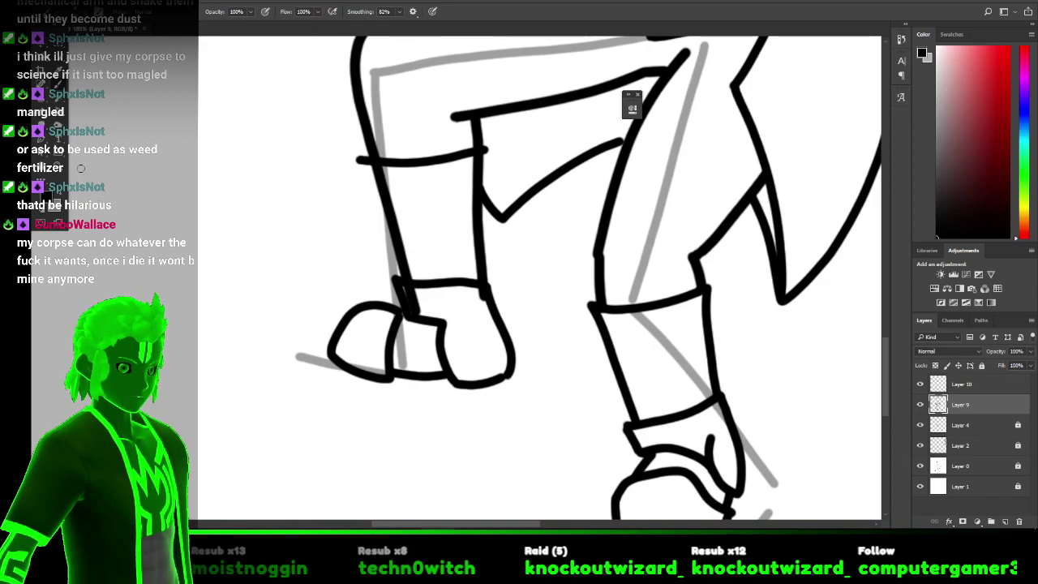
key(e)
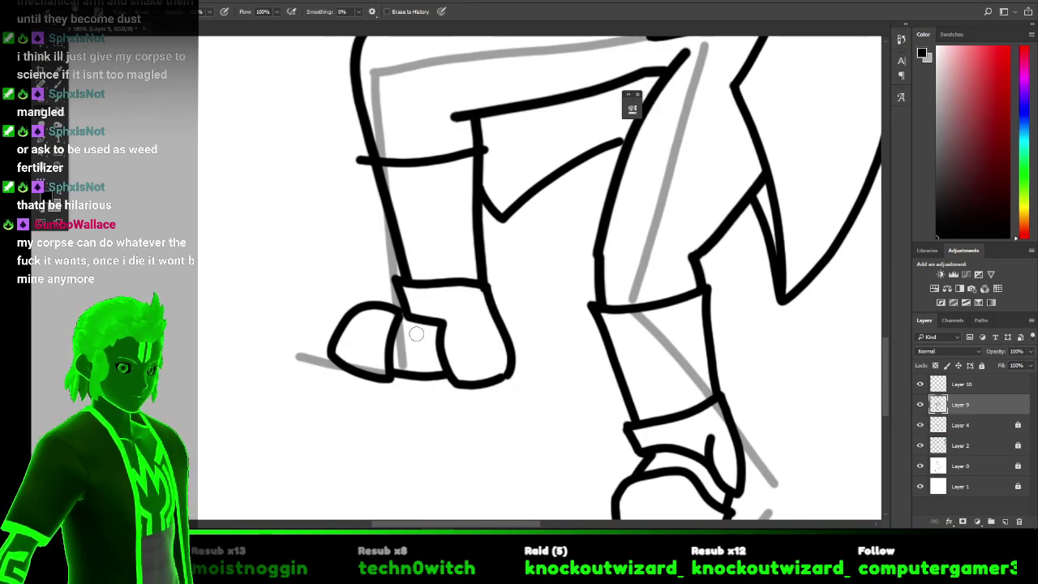
drag(407, 277, 382, 174)
mouse_move(467, 252)
mouse_down()
mouse_move(490, 271)
mouse_move(475, 162)
mouse_up()
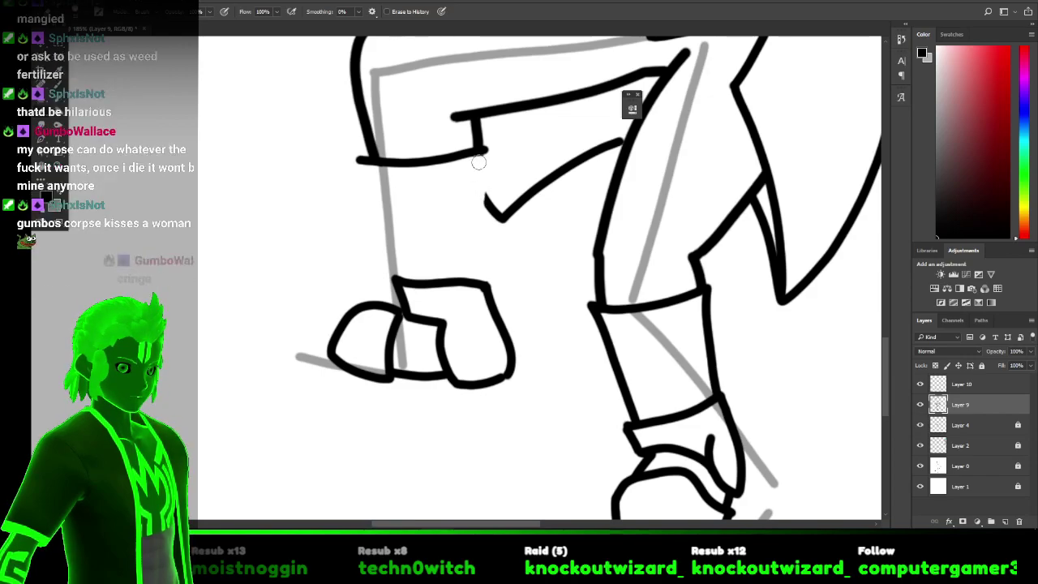
Redraw both sides of the raised lower leg on Layer 9, from the upper band's ends to the shoe collar.
key(b)
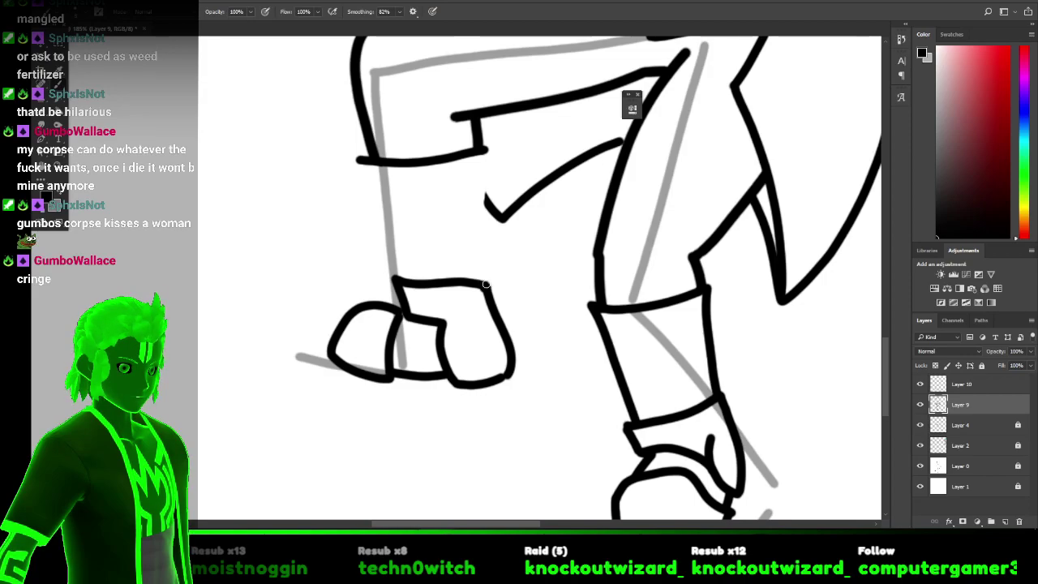
mouse_move(484, 283)
mouse_down()
mouse_move(487, 124)
mouse_move(483, 150)
mouse_up()
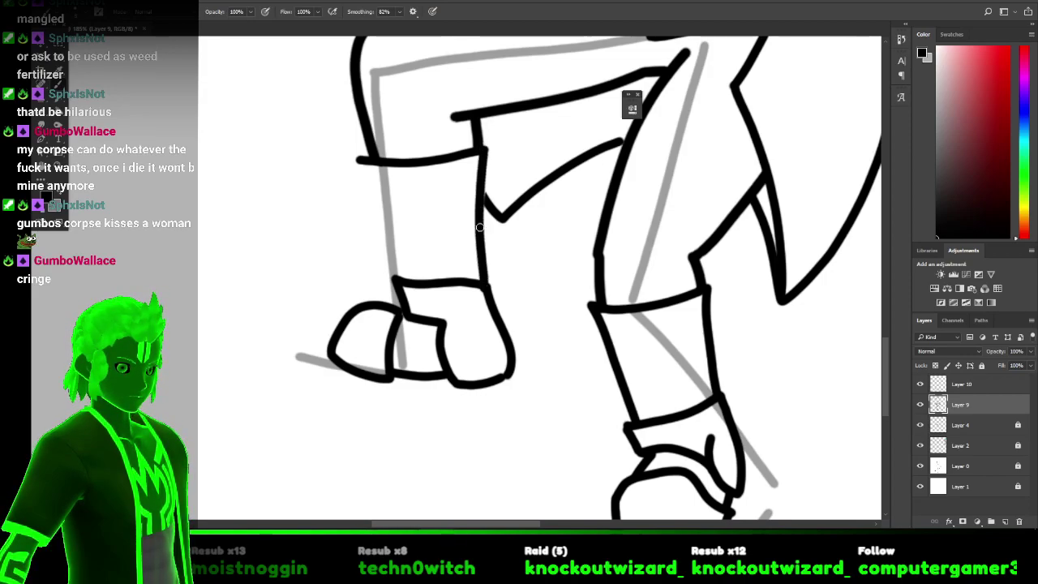
drag(366, 169, 403, 282)
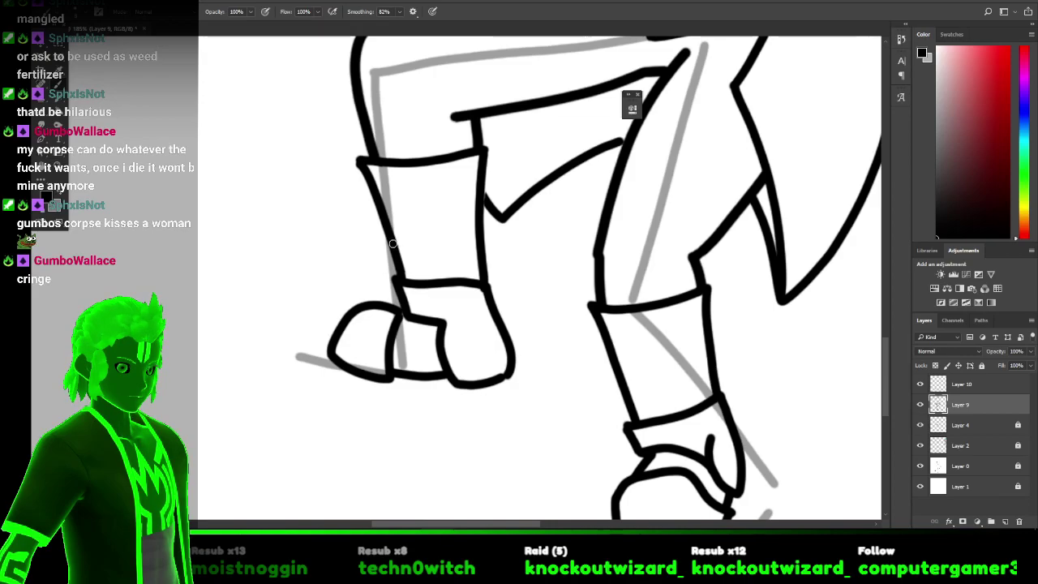
Examine the whole figure's line art, from the head circle and torso down to both legs and shoes.
key(ctrl+0)
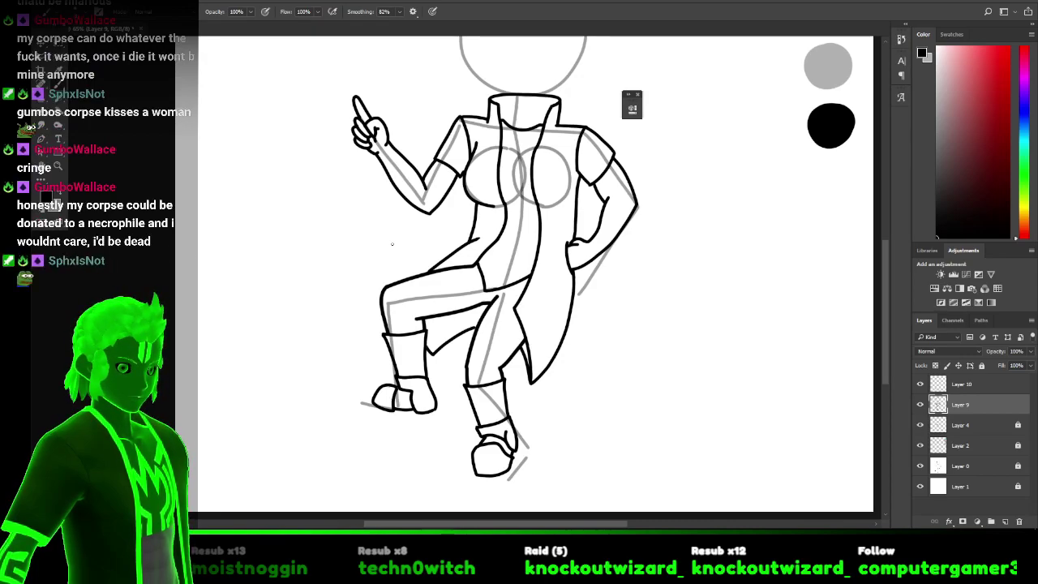
scroll(390, 245, up, 6)
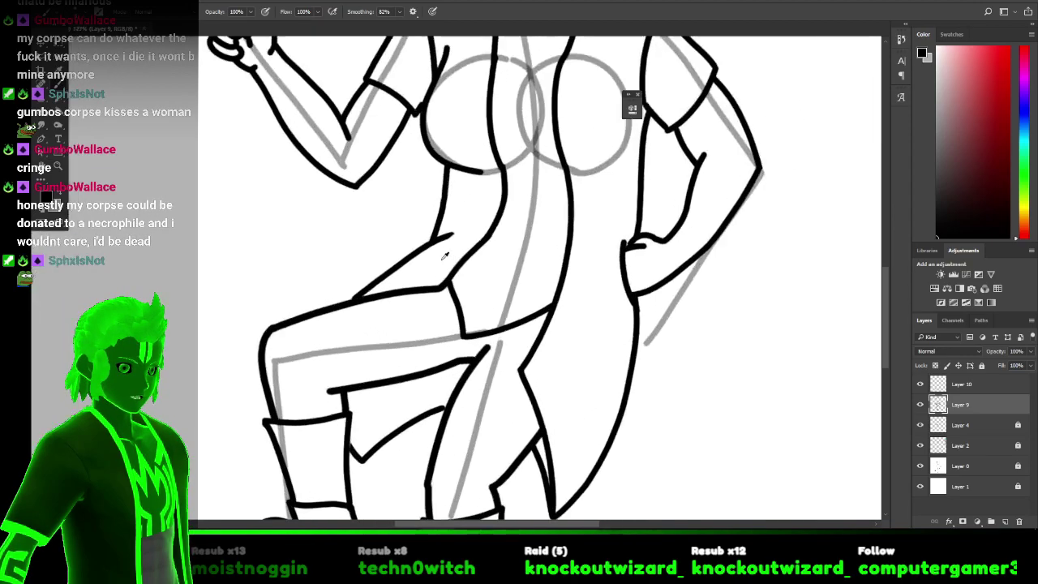
scroll(440, 260, up, 2)
scroll(440, 260, down, 3)
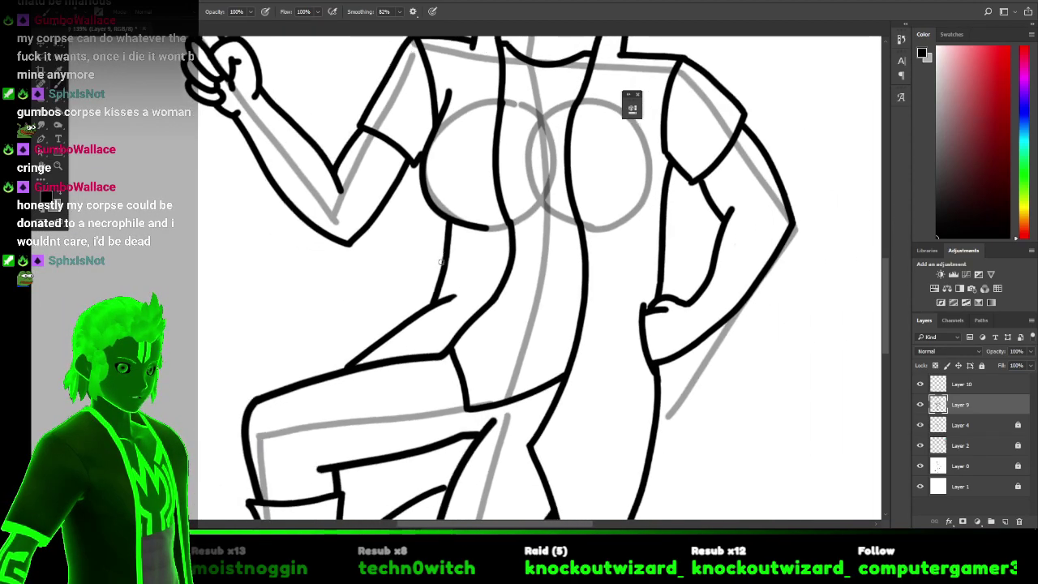
scroll(440, 261, down, 3)
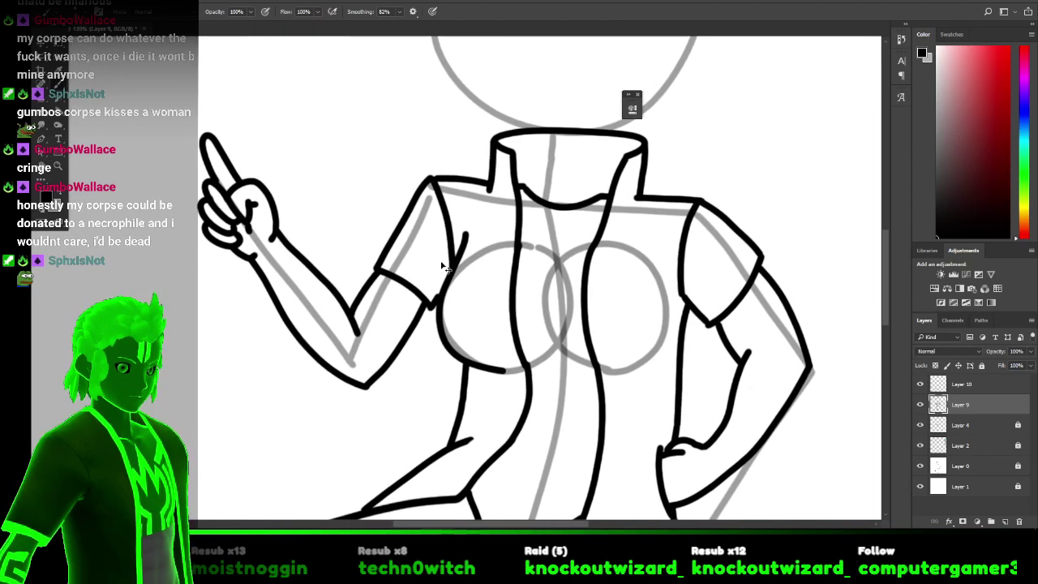
scroll(441, 261, up, 5)
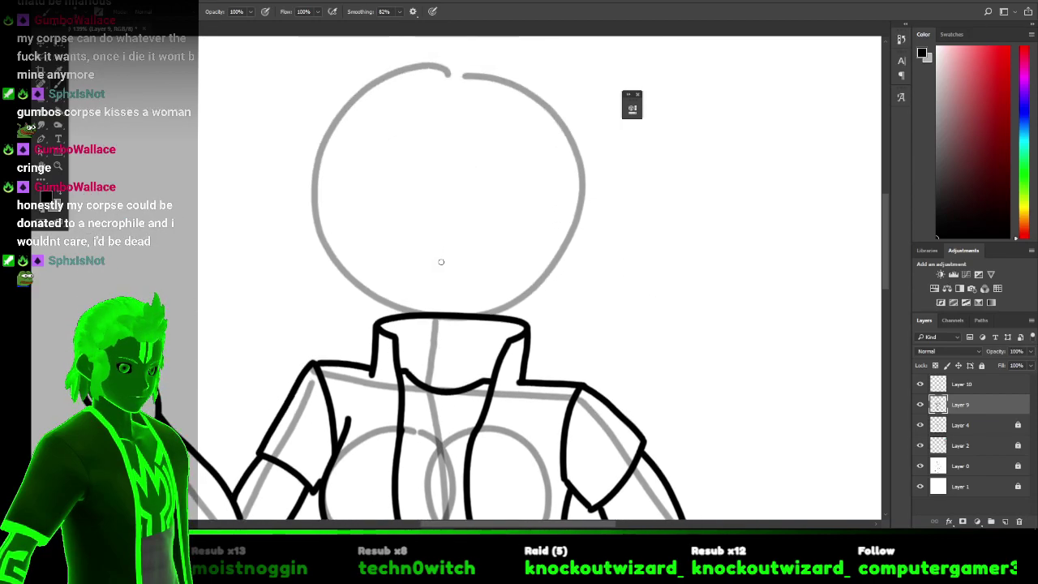
scroll(441, 261, down, 3)
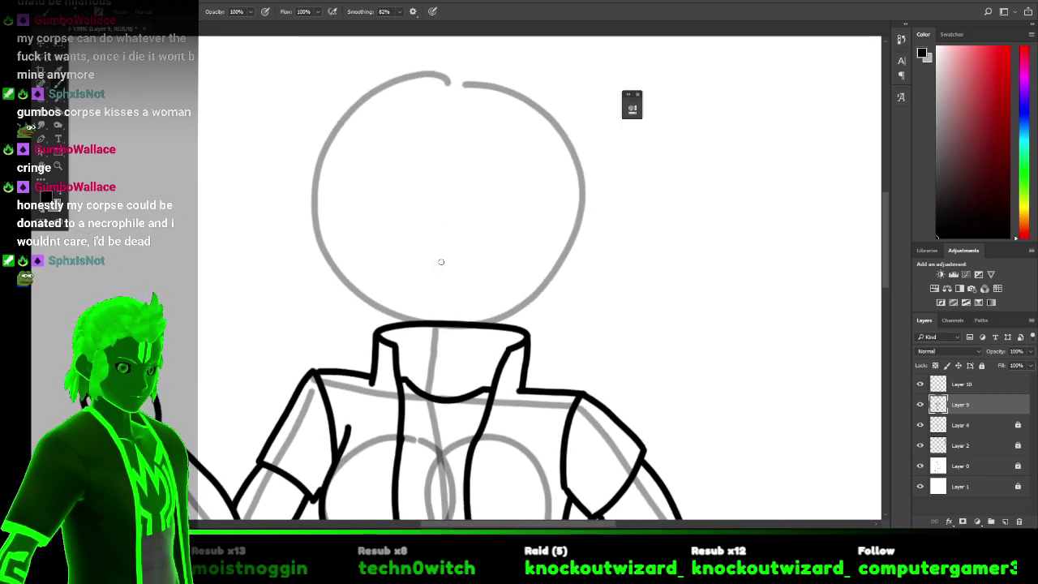
scroll(441, 261, down, 6)
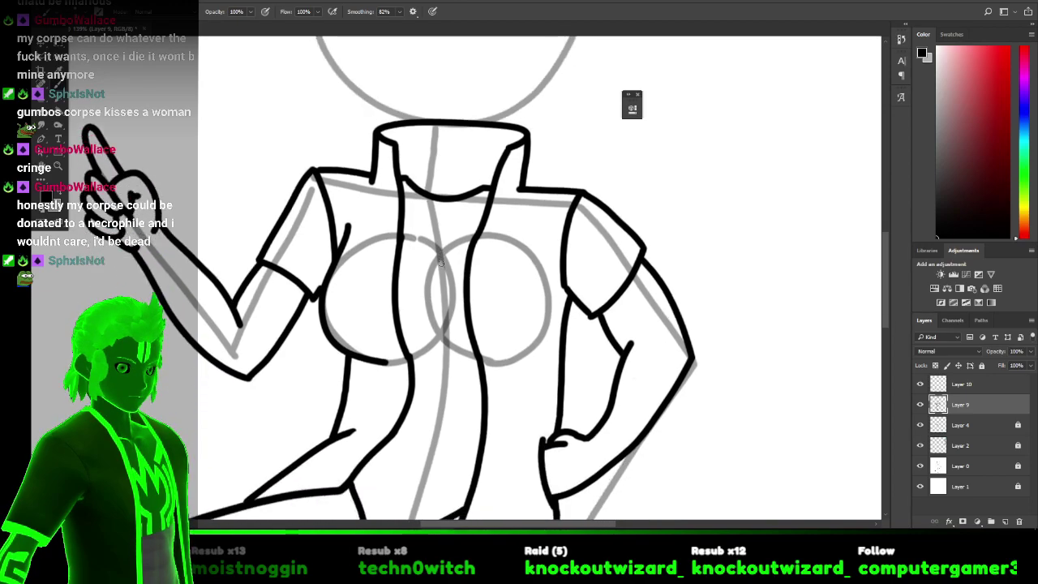
key(ctrl+minus)
scroll(441, 262, down, 2)
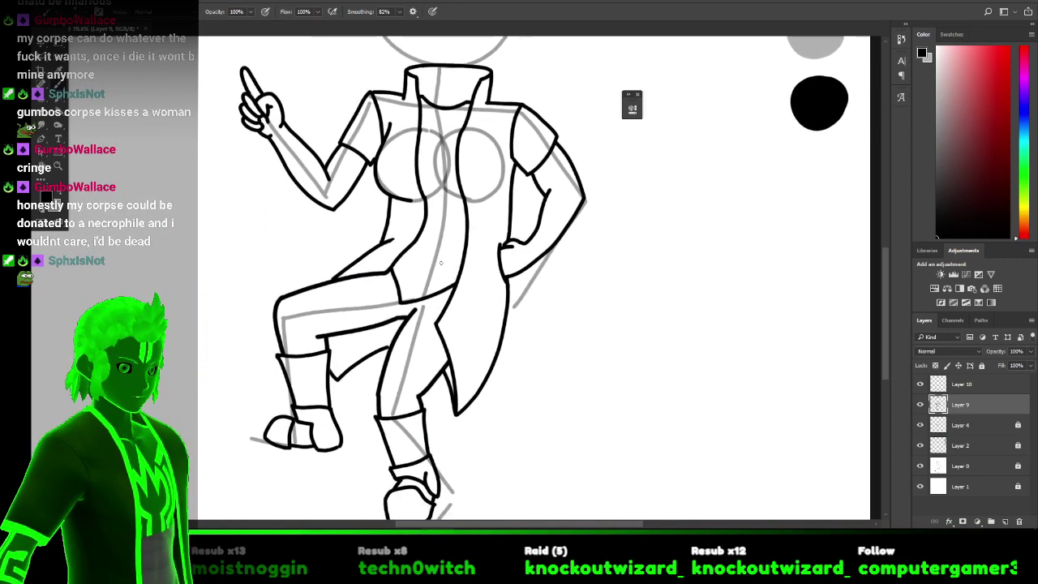
scroll(441, 262, up, 3)
scroll(441, 262, down, 4)
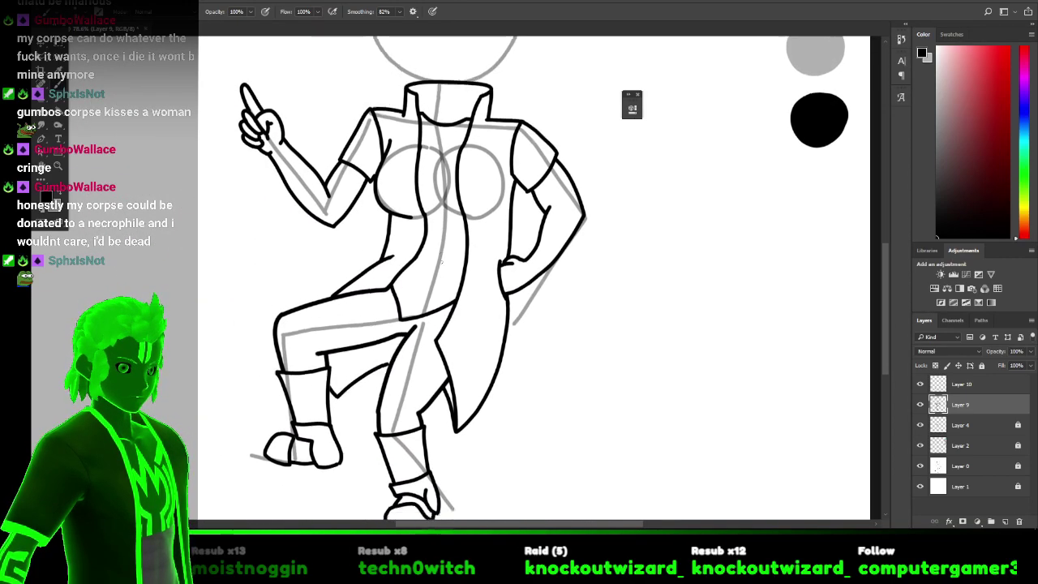
scroll(441, 262, down, 1)
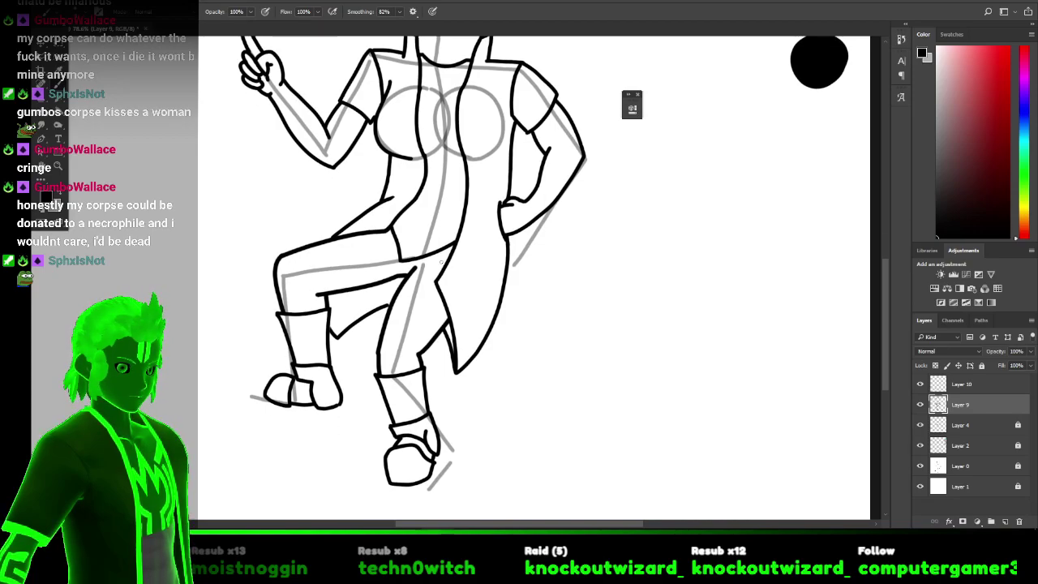
Switch to Discord and open the live-alerts channel of the Everlasting Bonfire server.
key(alt+Tab)
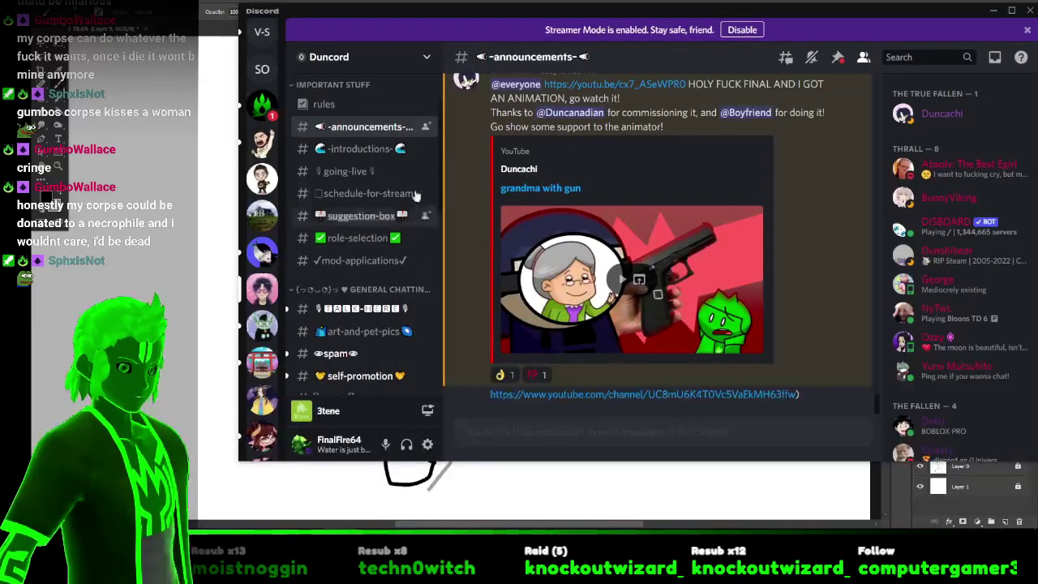
click(262, 142)
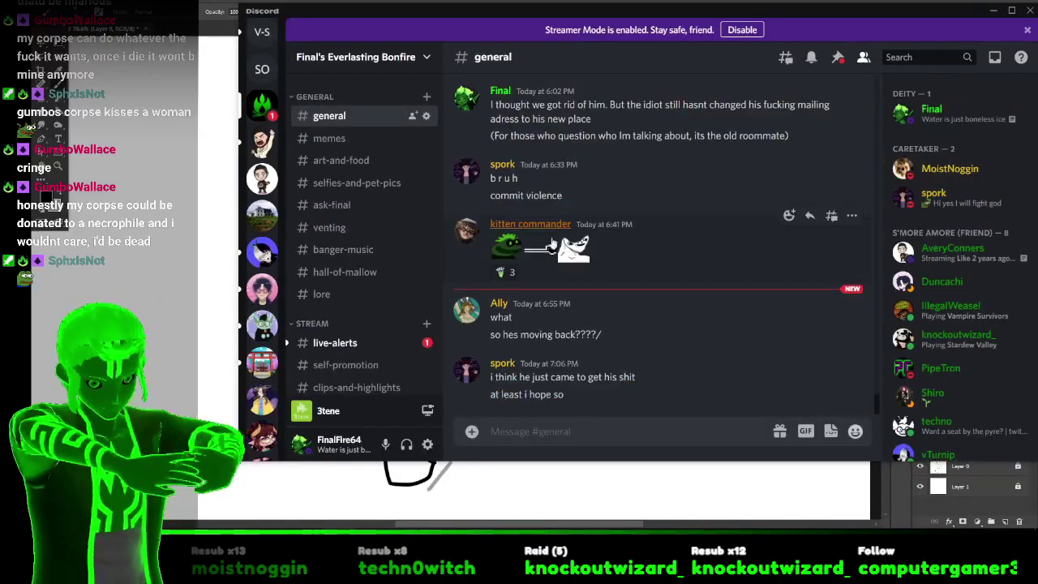
click(335, 342)
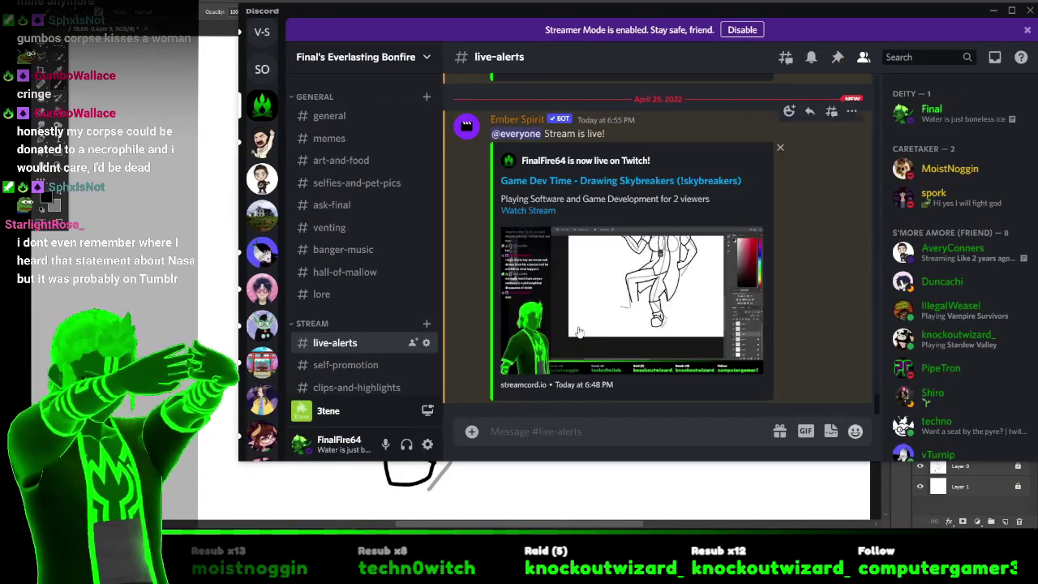
Switch from Discord back to Photoshop and try to ink the lower and outer contour of the chest circle beside the bent arm on Layer 9.
click(994, 11)
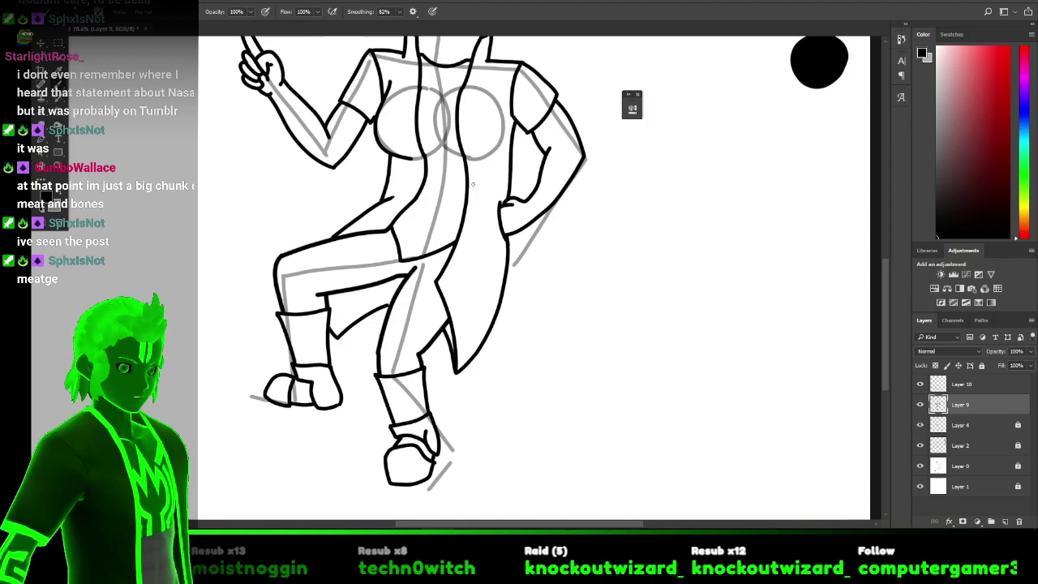
scroll(472, 184, up, 5)
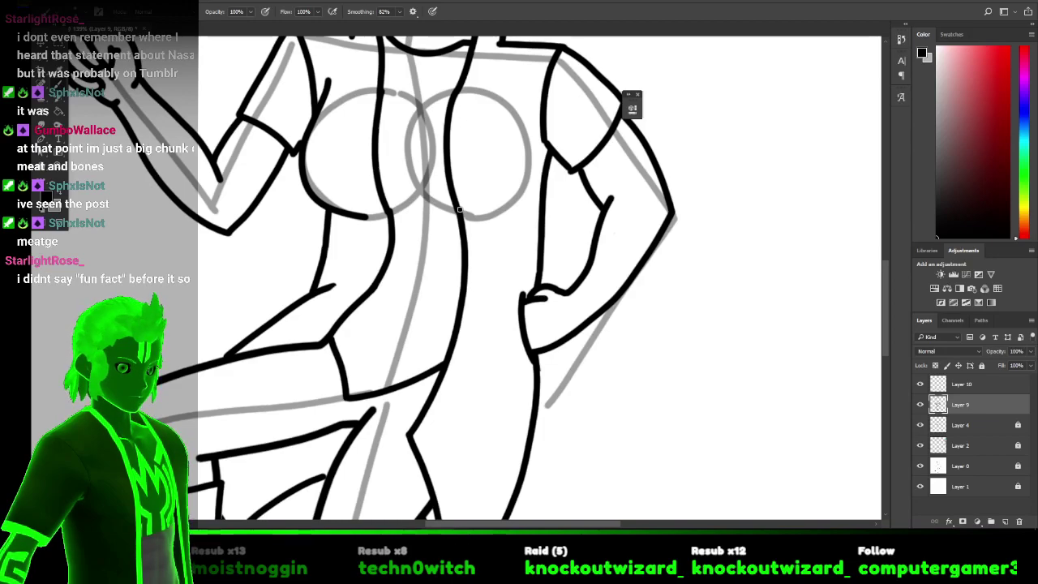
drag(458, 207, 502, 223)
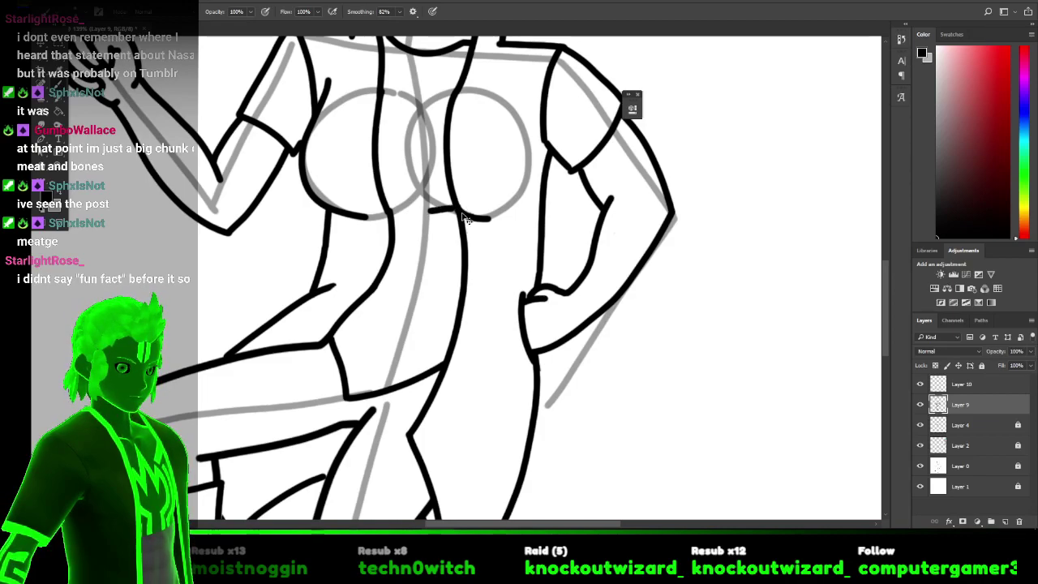
key(ctrl+z)
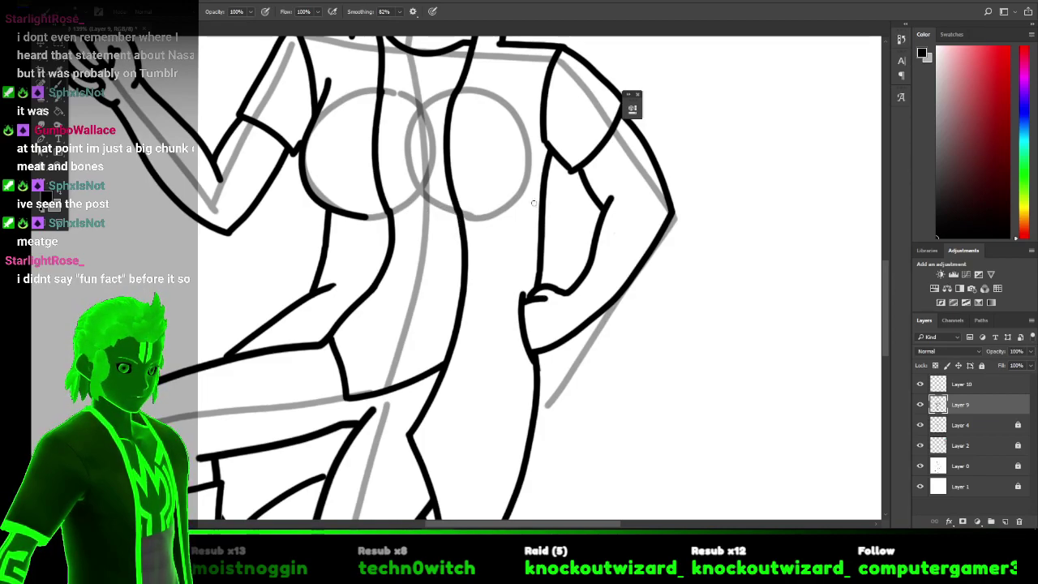
mouse_move(883, 286)
mouse_down()
mouse_move(878, 218)
mouse_move(876, 236)
mouse_up()
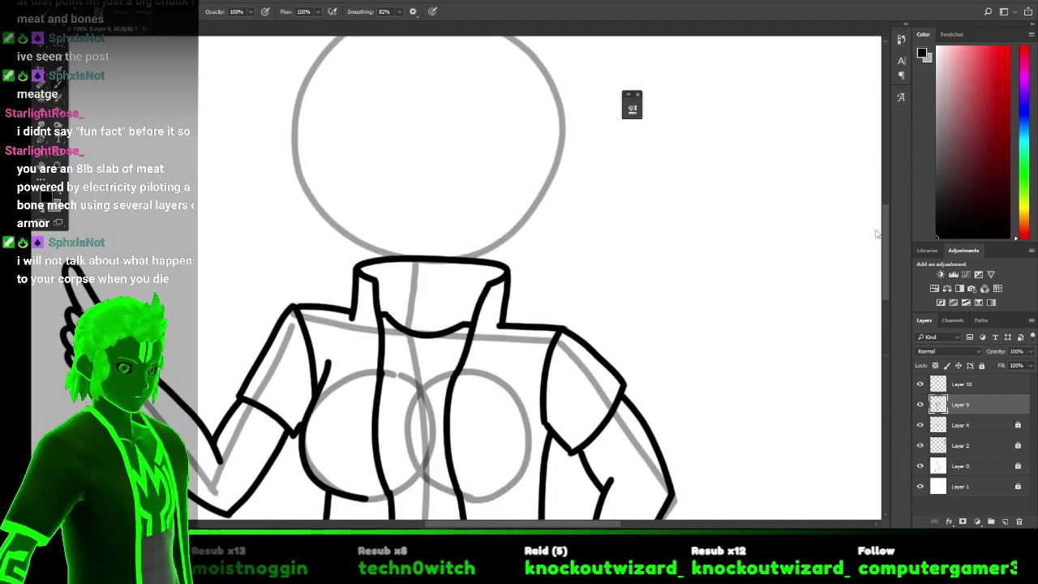
scroll(820, 267, down, 2)
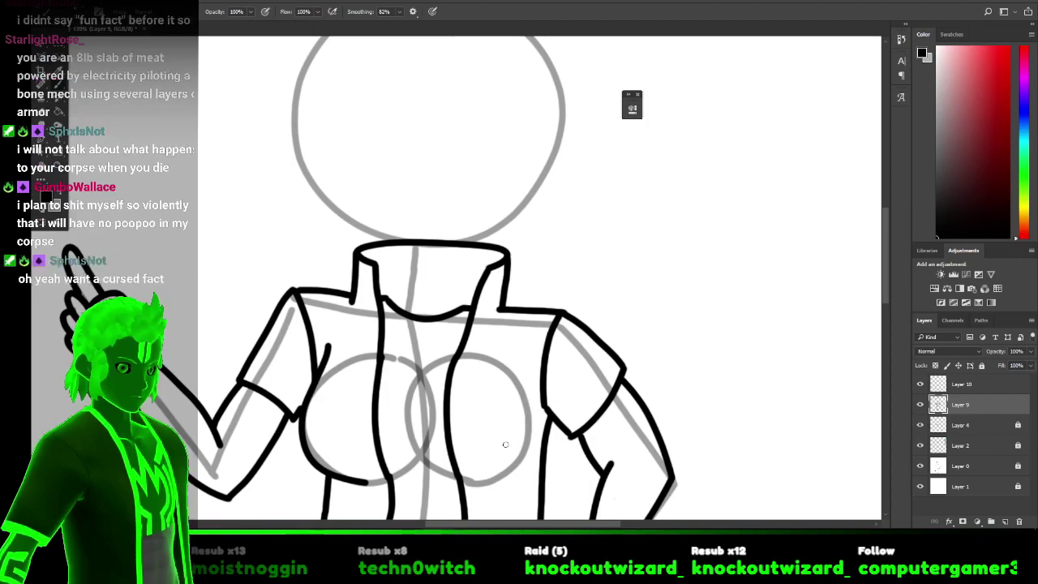
drag(492, 481, 498, 479)
drag(534, 465, 531, 355)
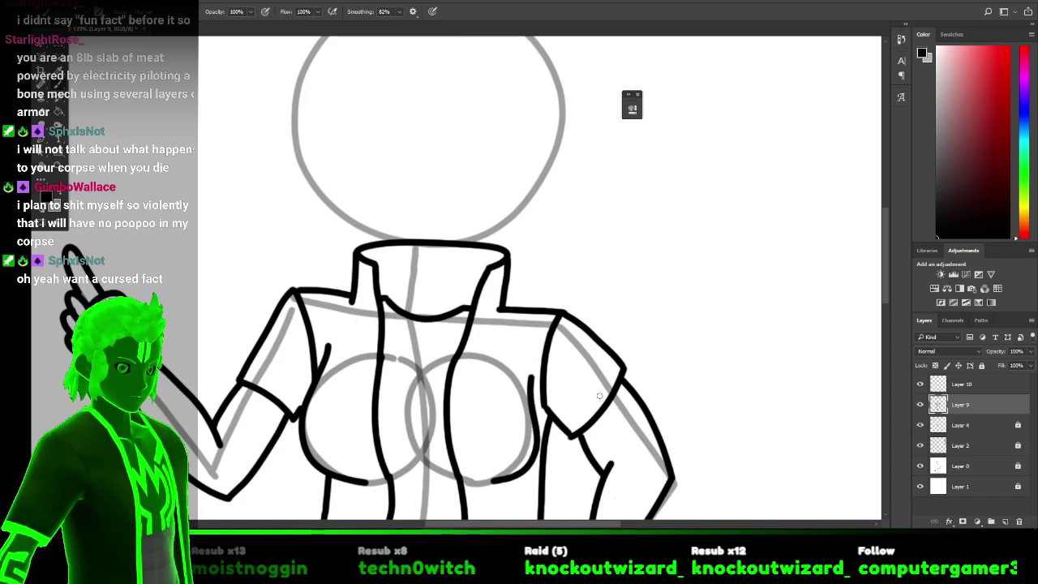
key(ctrl+z)
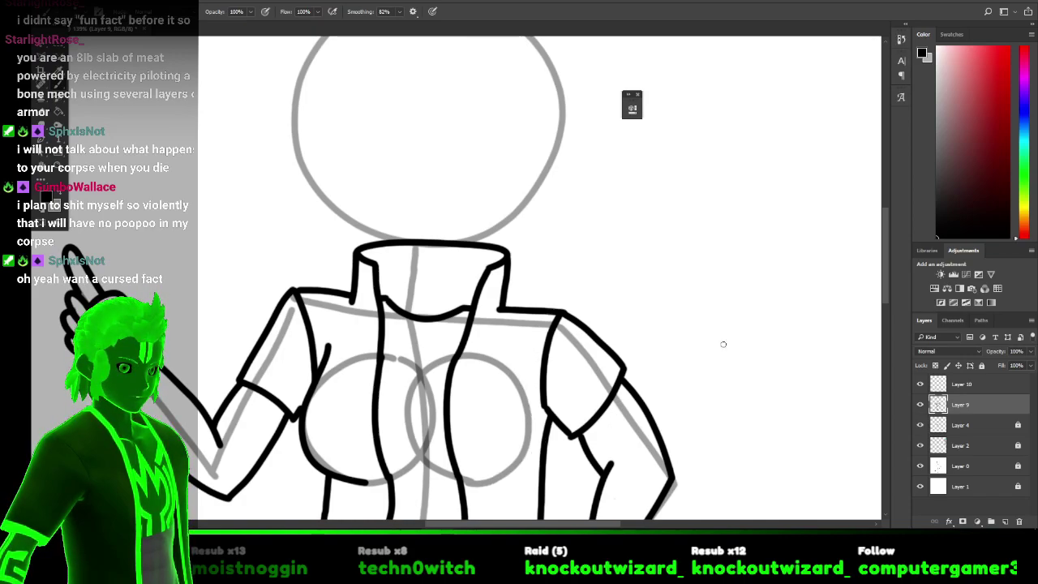
Draw both sides of the neck inside the collar on a new layer above Layer 9, and add another empty layer above it.
click(1004, 521)
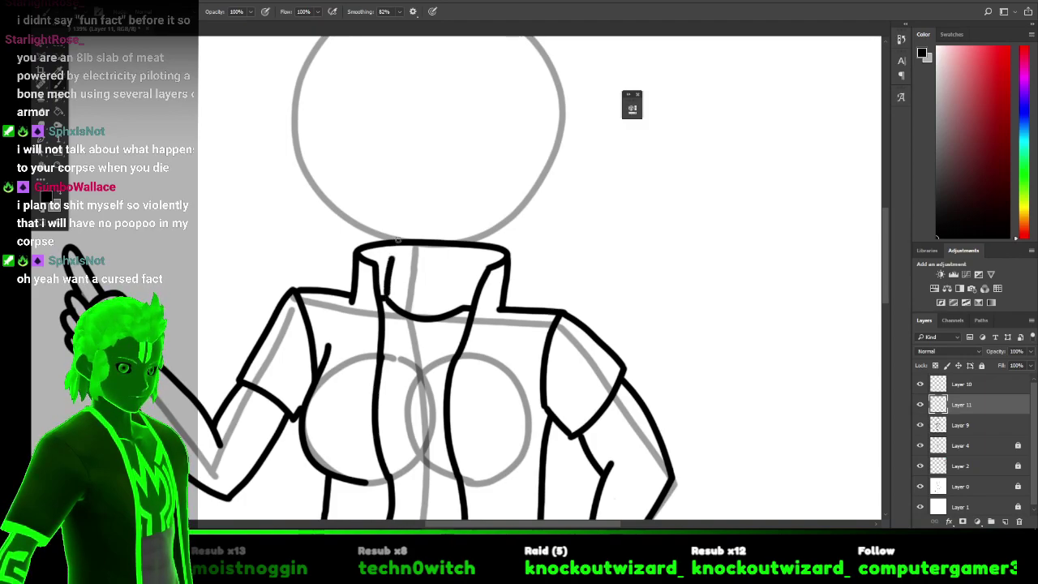
drag(386, 248, 387, 316)
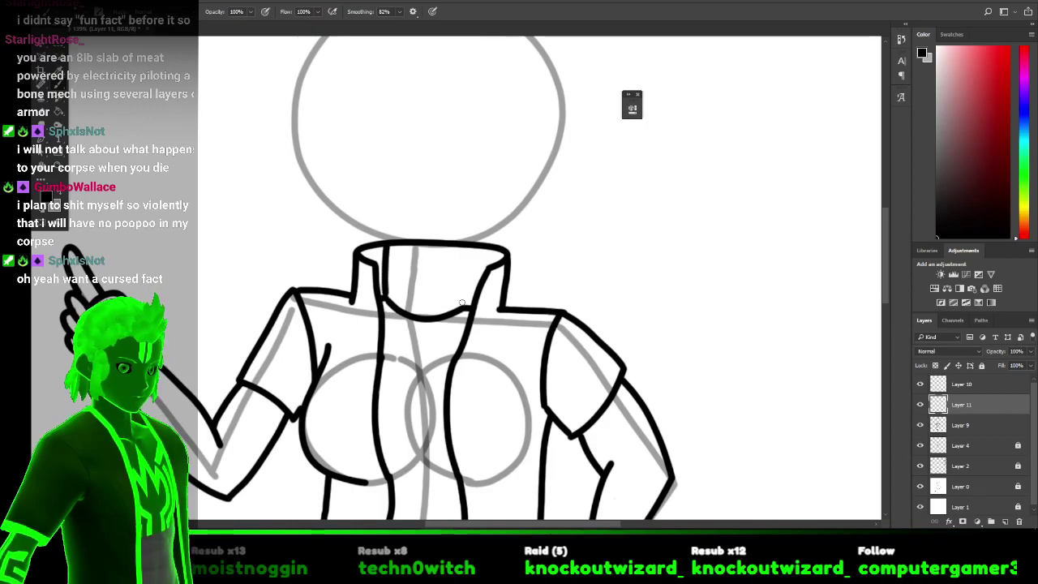
drag(464, 297, 465, 256)
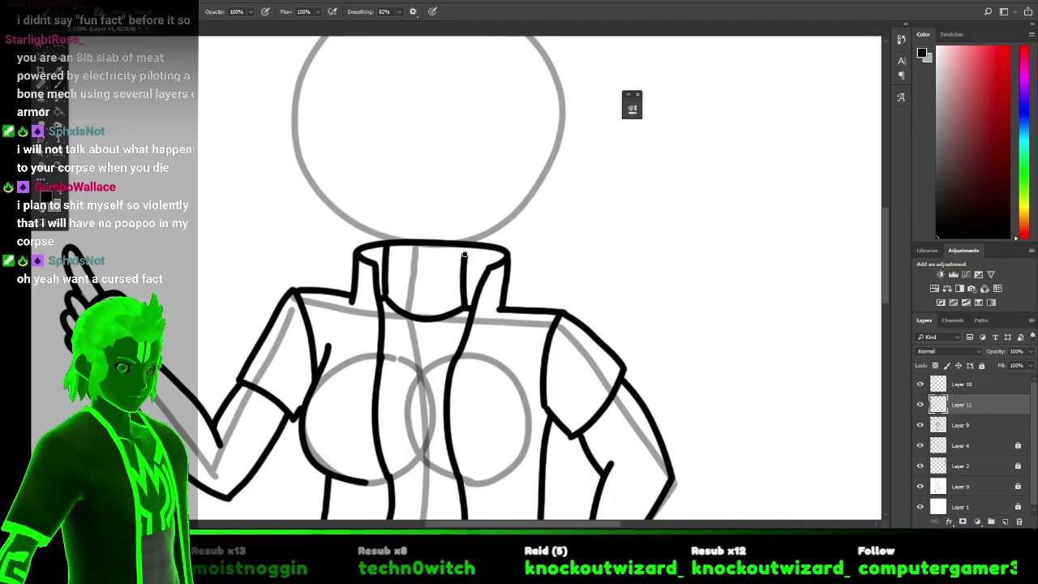
click(1005, 522)
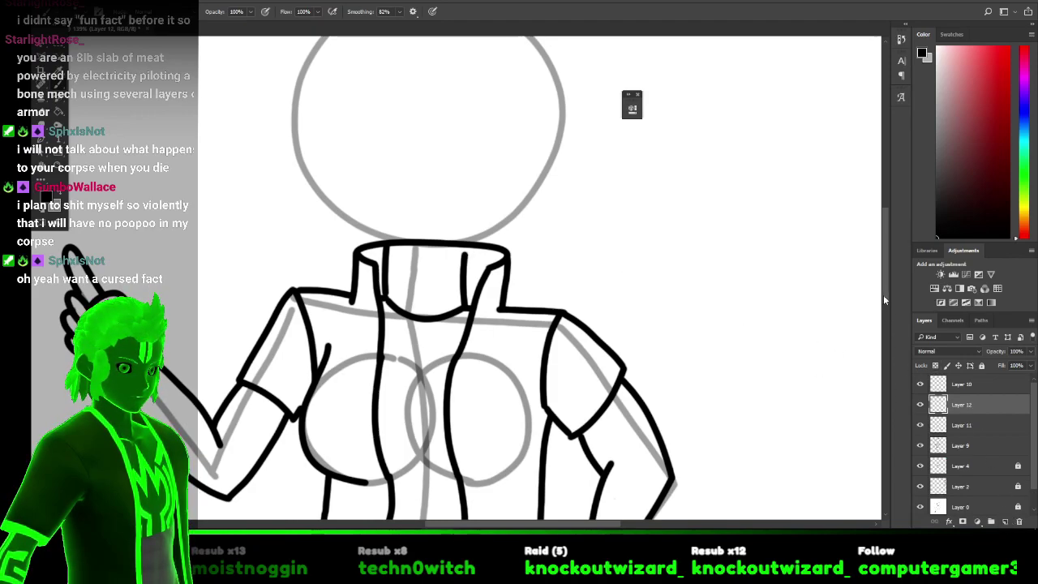
Try to draw the side contour of the face inside the head circle, from its upper edge down to the collar.
drag(884, 300, 883, 276)
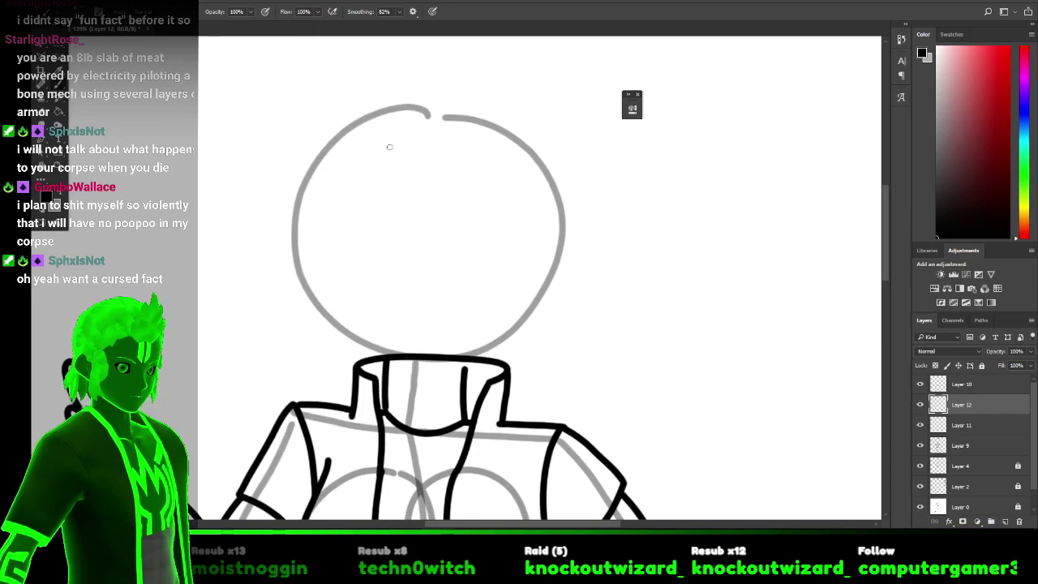
mouse_move(377, 118)
mouse_down()
mouse_move(331, 195)
mouse_move(336, 221)
mouse_up()
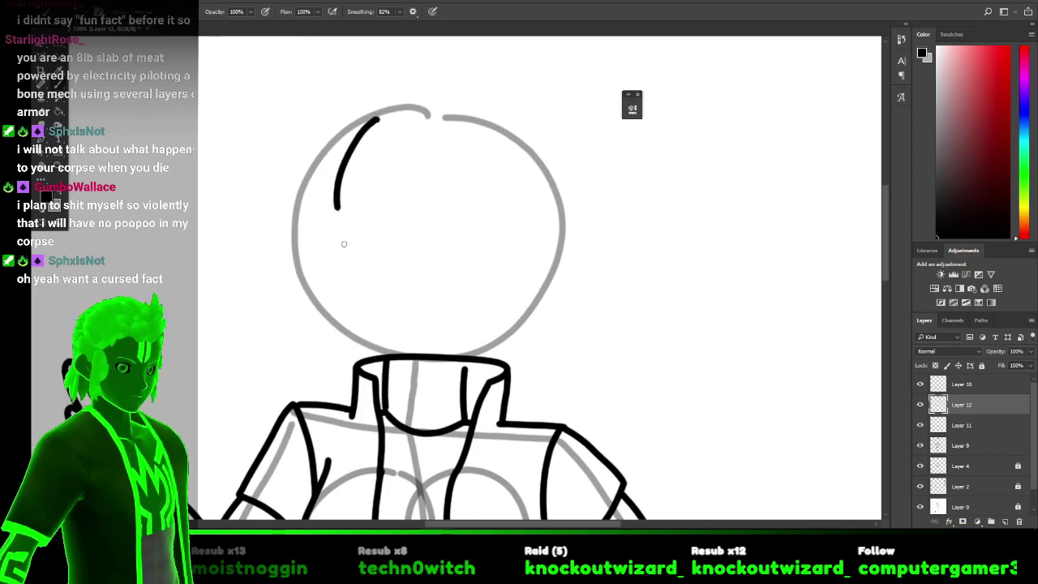
key(ctrl+z)
mouse_move(378, 114)
mouse_down()
mouse_move(331, 191)
mouse_move(353, 253)
mouse_move(346, 308)
mouse_move(357, 344)
mouse_move(374, 353)
mouse_move(377, 334)
mouse_up()
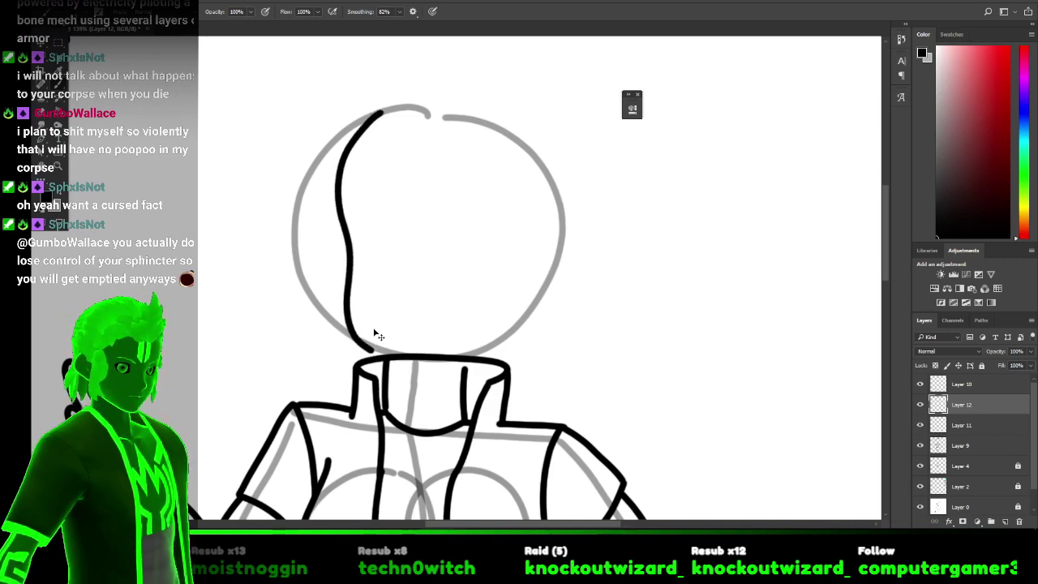
key(ctrl+z)
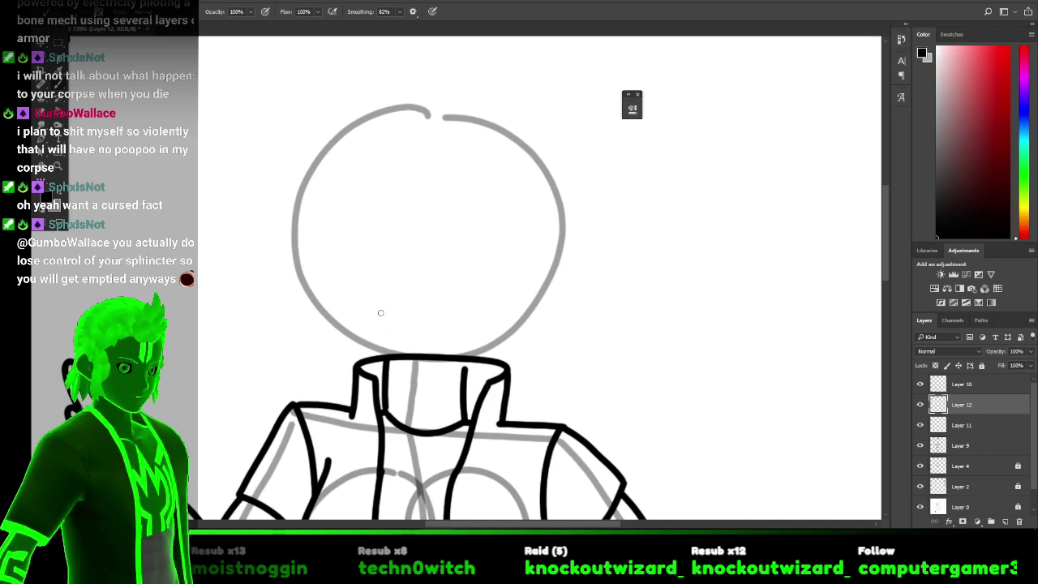
Try to draw a short, slightly slanted mouth line and an L-shaped nose inside the head circle on Layer 12.
drag(355, 296, 452, 292)
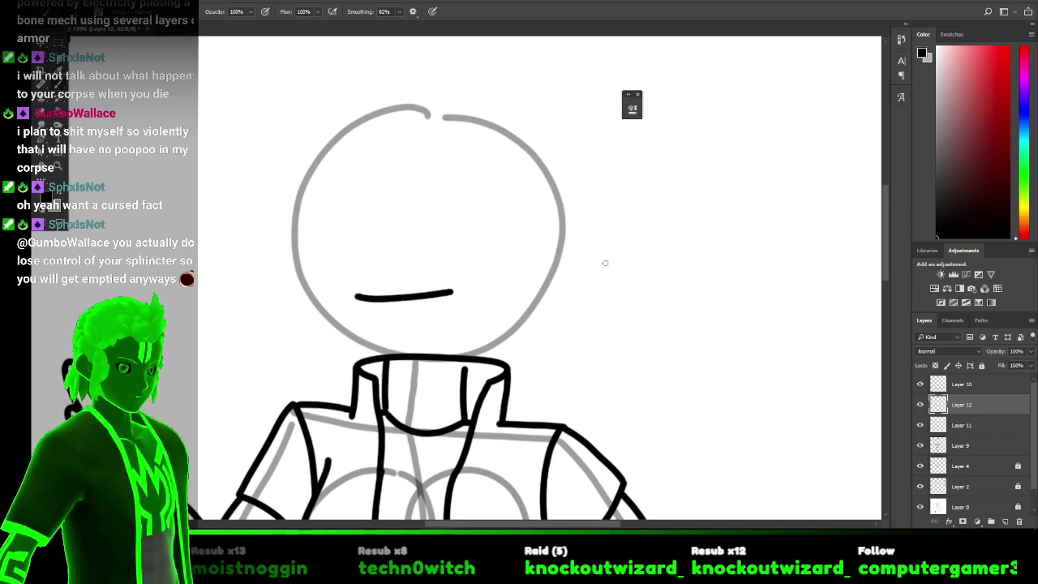
key(ctrl+z)
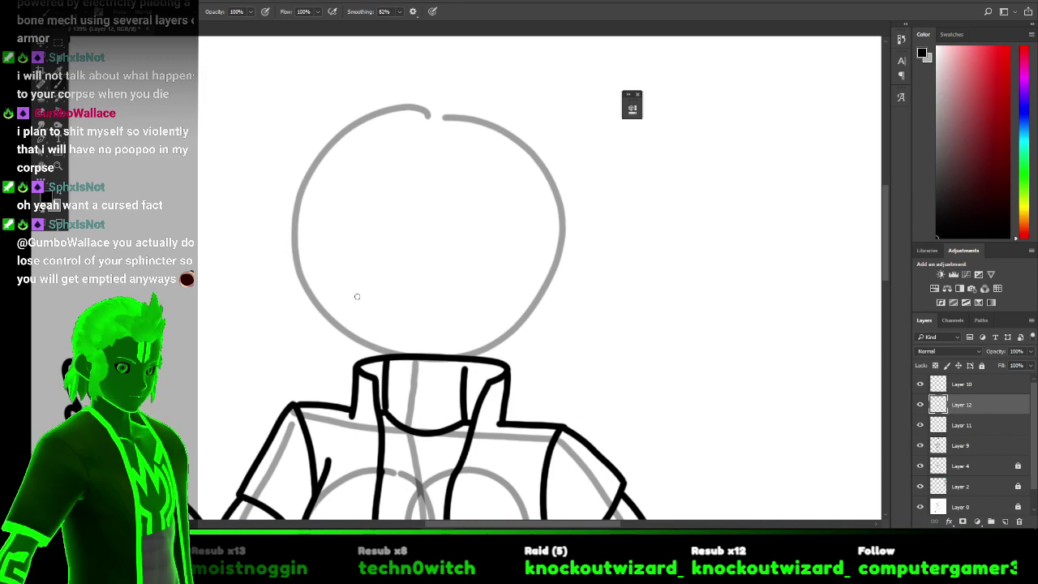
drag(402, 298, 498, 283)
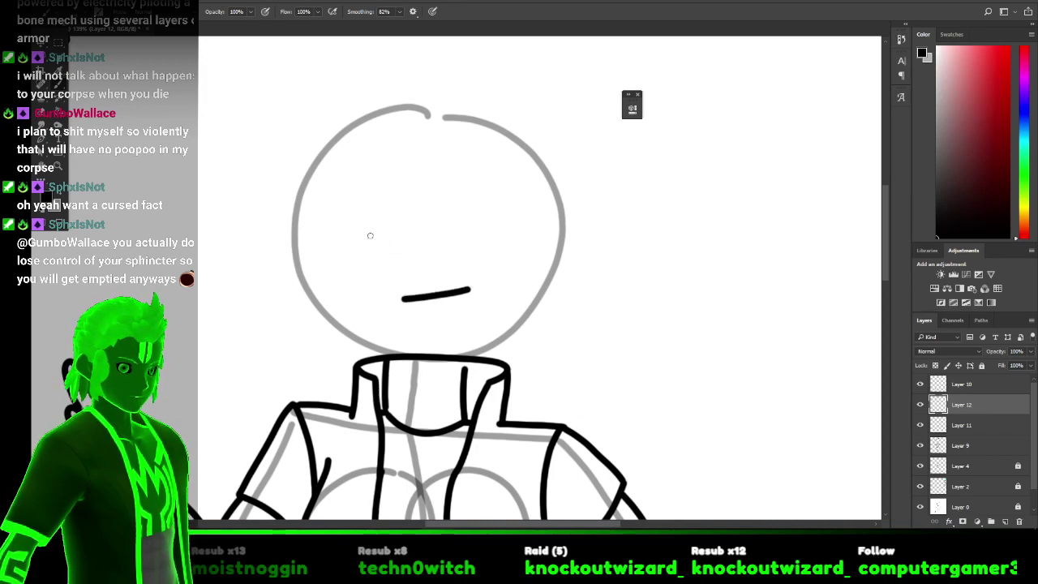
mouse_move(401, 274)
mouse_down()
mouse_move(395, 249)
mouse_move(416, 219)
mouse_up()
key(ctrl+z)
mouse_move(413, 273)
mouse_down()
mouse_move(392, 235)
mouse_move(422, 188)
mouse_up()
key(ctrl+z)
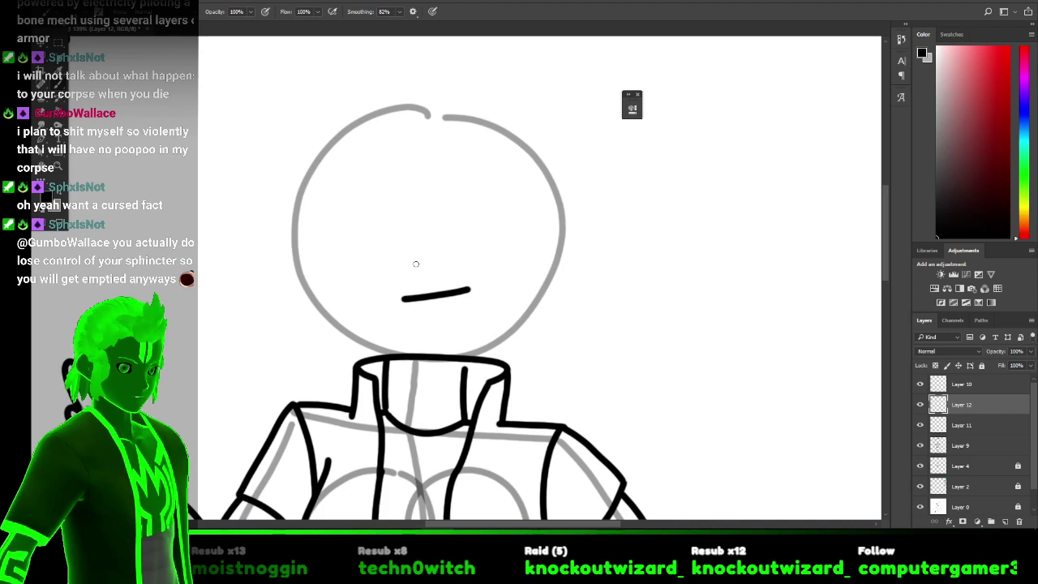
mouse_move(416, 263)
mouse_down()
mouse_move(406, 262)
mouse_move(398, 234)
mouse_move(413, 167)
mouse_up()
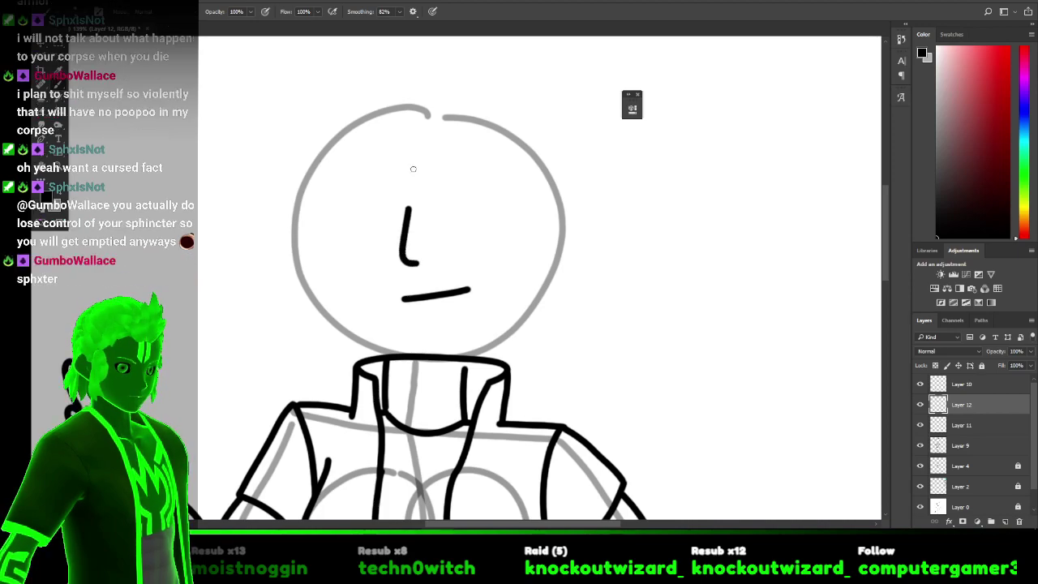
Undo the trial nose and mouth lines, and try a short mark in the mouth's place.
key(ctrl+z)
key(ctrl+z)
key(ctrl+z)
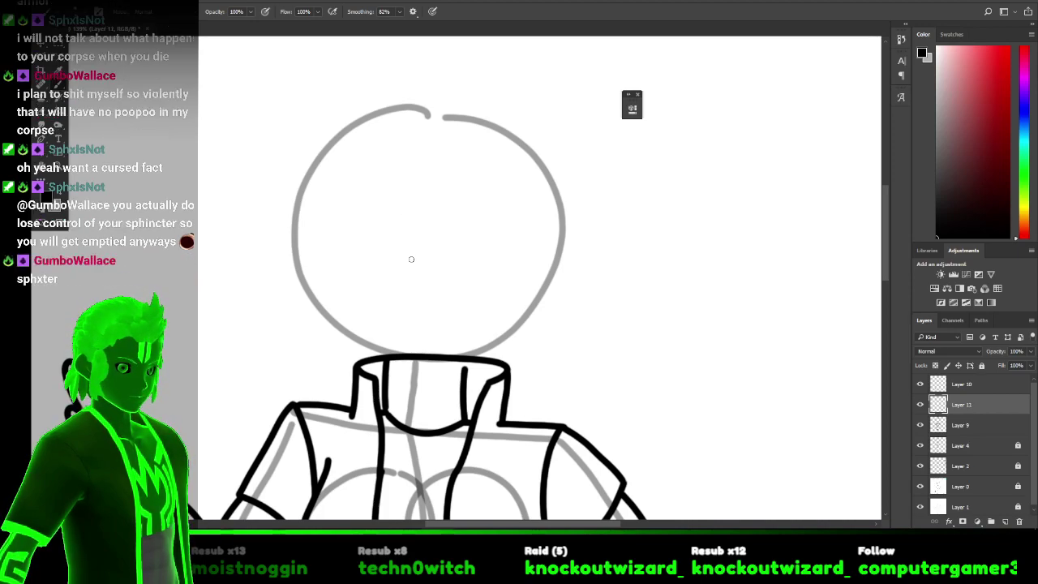
key(ctrl+shift+z)
key(ctrl+shift+z)
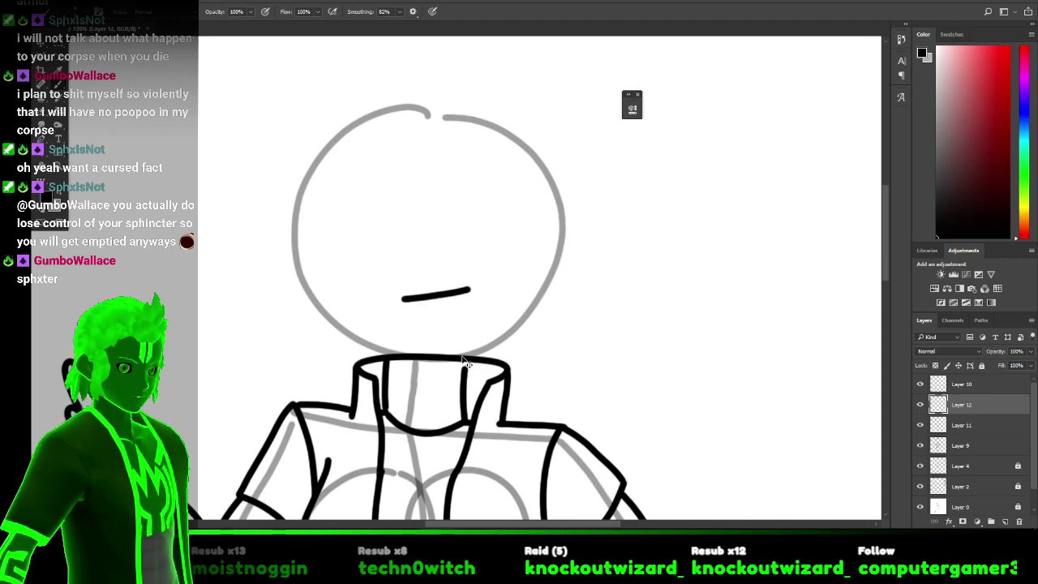
key(ctrl+z)
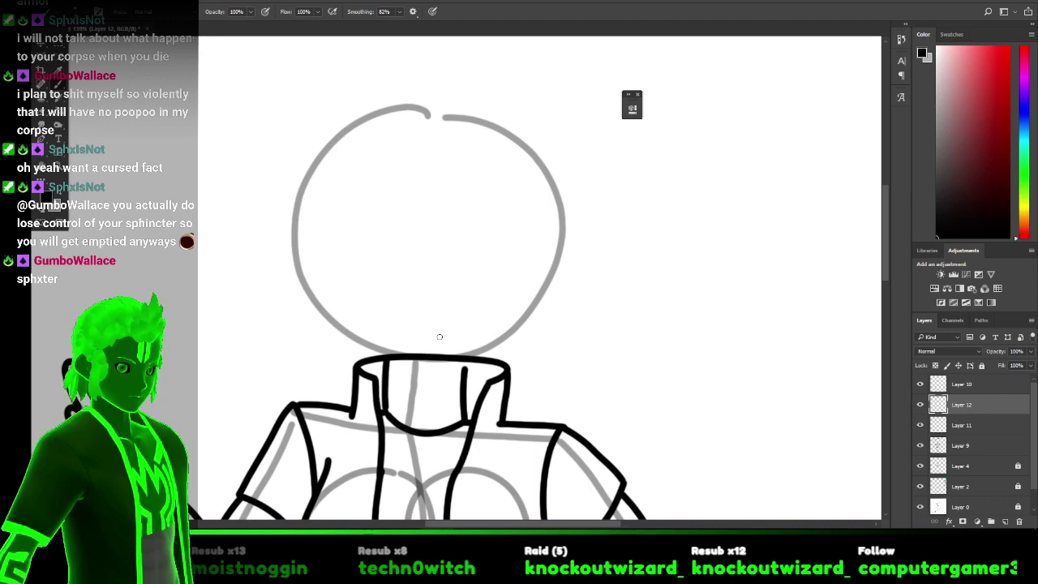
click(428, 300)
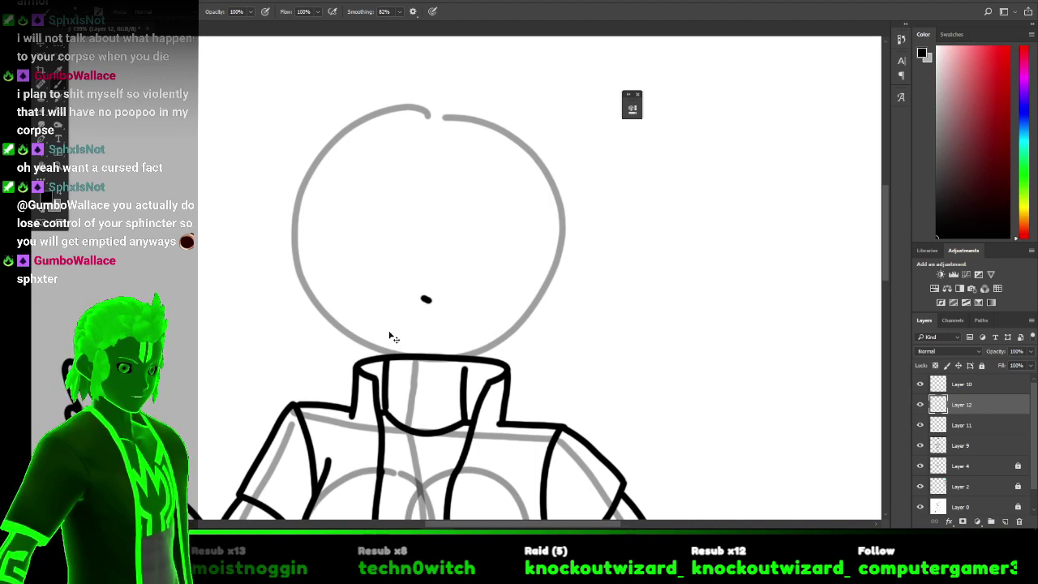
key(ctrl+z)
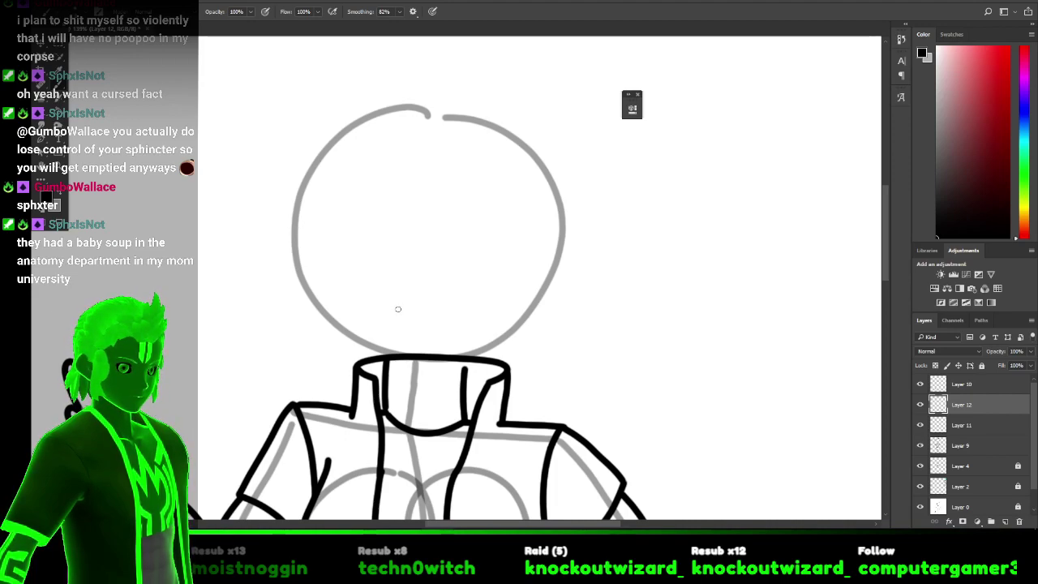
Try to draw a slanted smile, an angular nose and a curved upper eye line inside the head circle on Layer 12.
drag(404, 306, 496, 276)
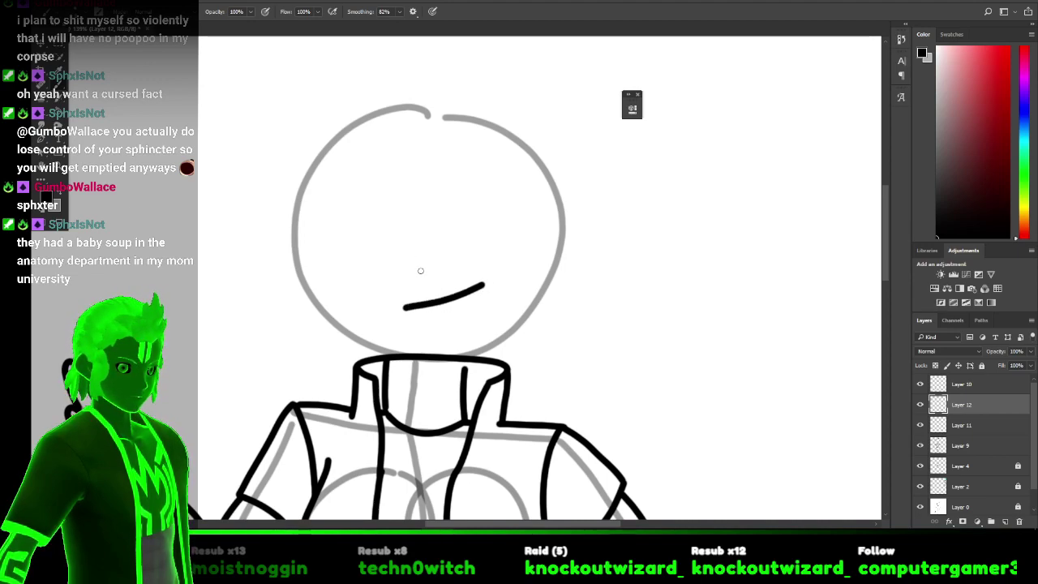
mouse_move(427, 274)
mouse_down()
mouse_move(414, 274)
mouse_move(406, 241)
mouse_move(415, 213)
mouse_up()
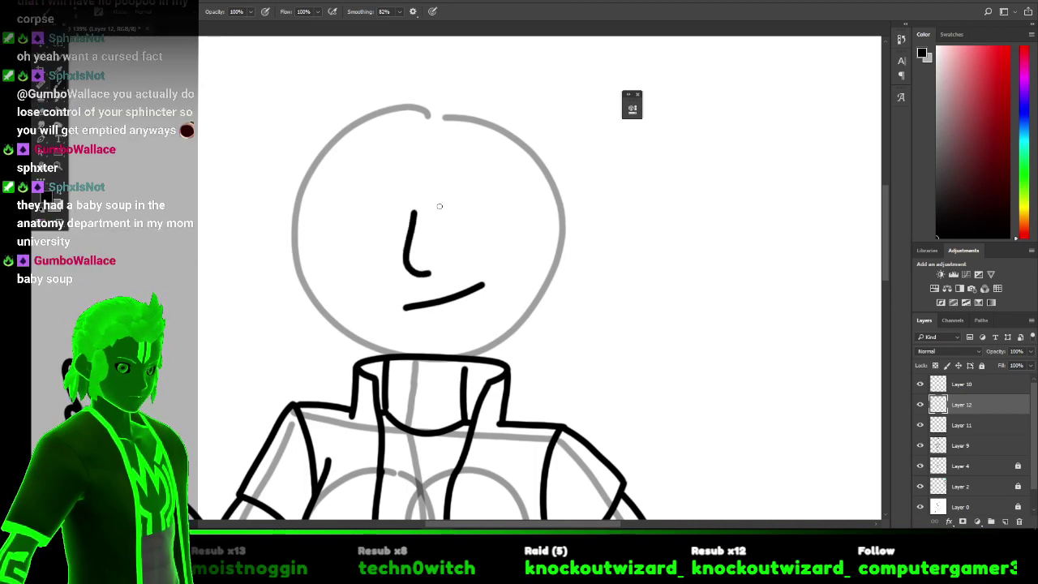
key(ctrl+z)
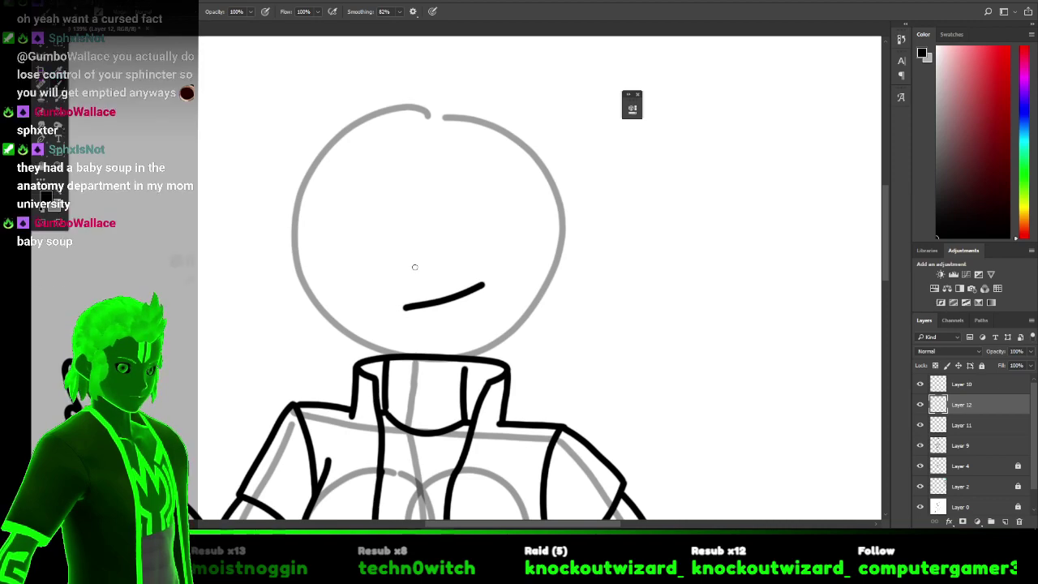
mouse_move(406, 258)
mouse_down()
mouse_move(418, 280)
mouse_move(409, 258)
mouse_move(421, 199)
mouse_move(415, 273)
mouse_up()
key(ctrl+z)
drag(416, 221, 405, 256)
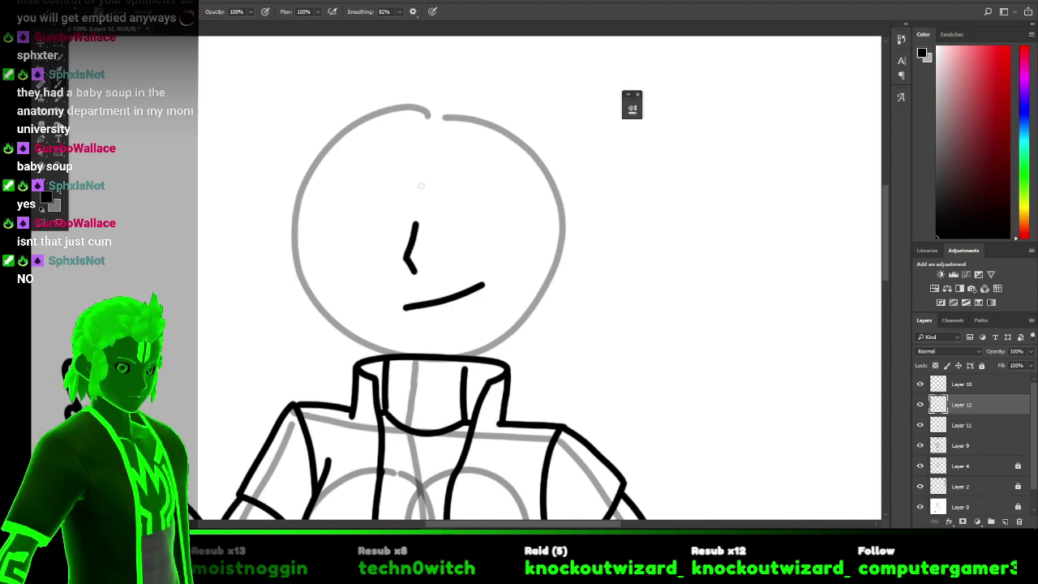
click(437, 235)
mouse_move(436, 235)
mouse_down()
mouse_move(462, 211)
mouse_move(535, 201)
mouse_up()
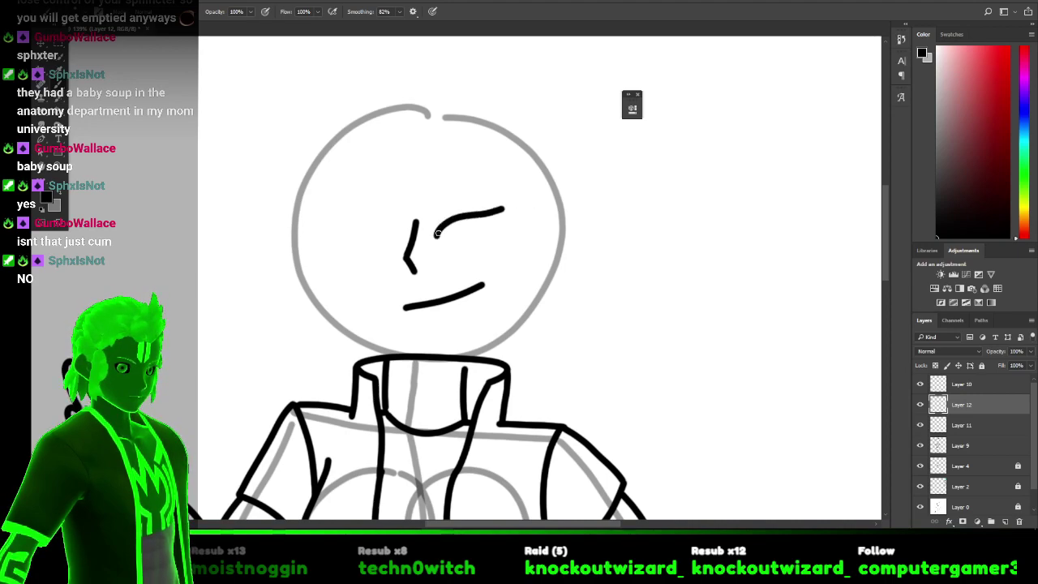
key(ctrl+z)
key(ctrl+z)
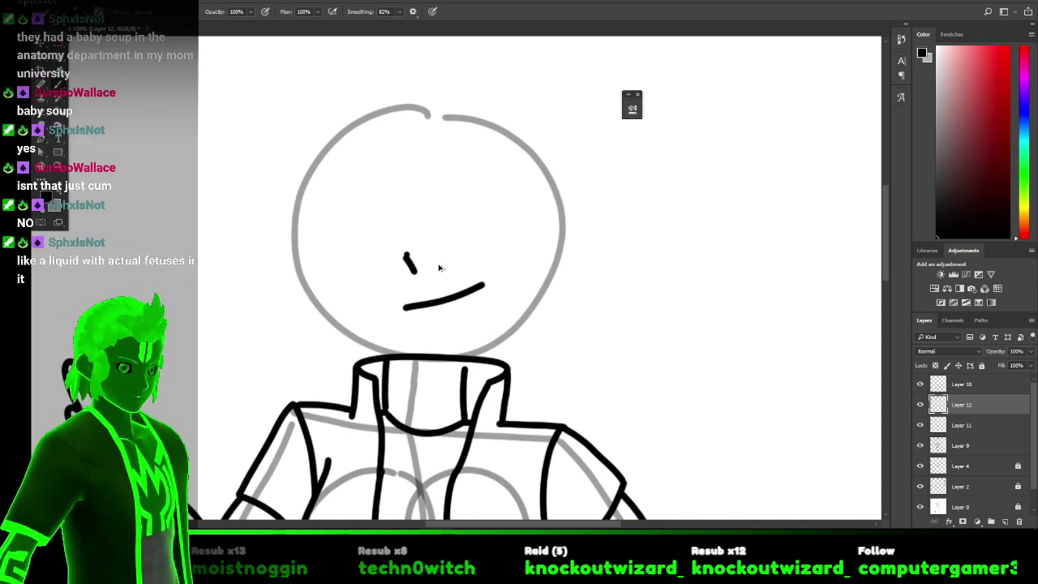
key(ctrl+z)
key(ctrl+z)
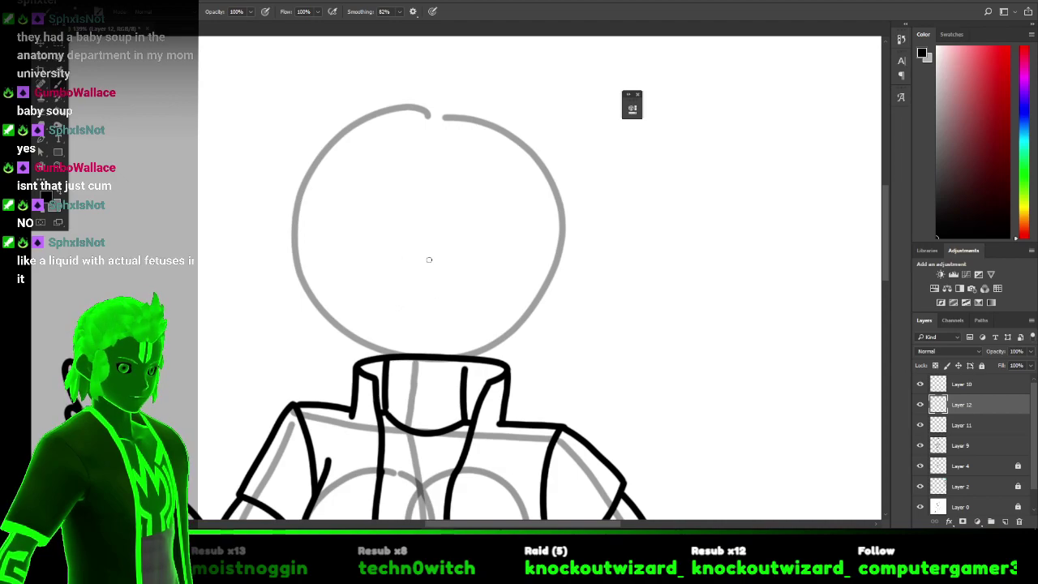
scroll(429, 259, down, 8)
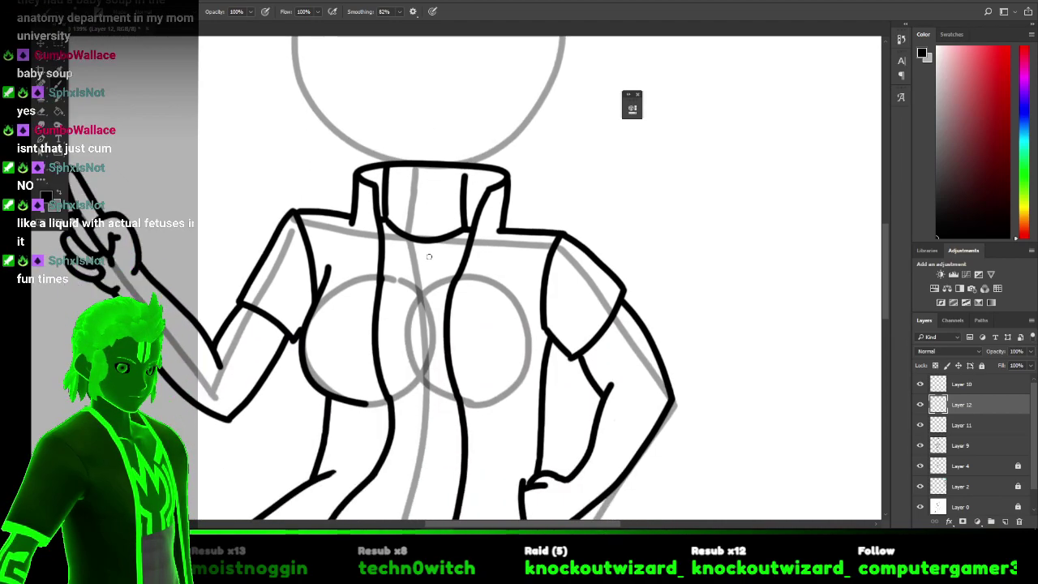
scroll(429, 256, down, 5)
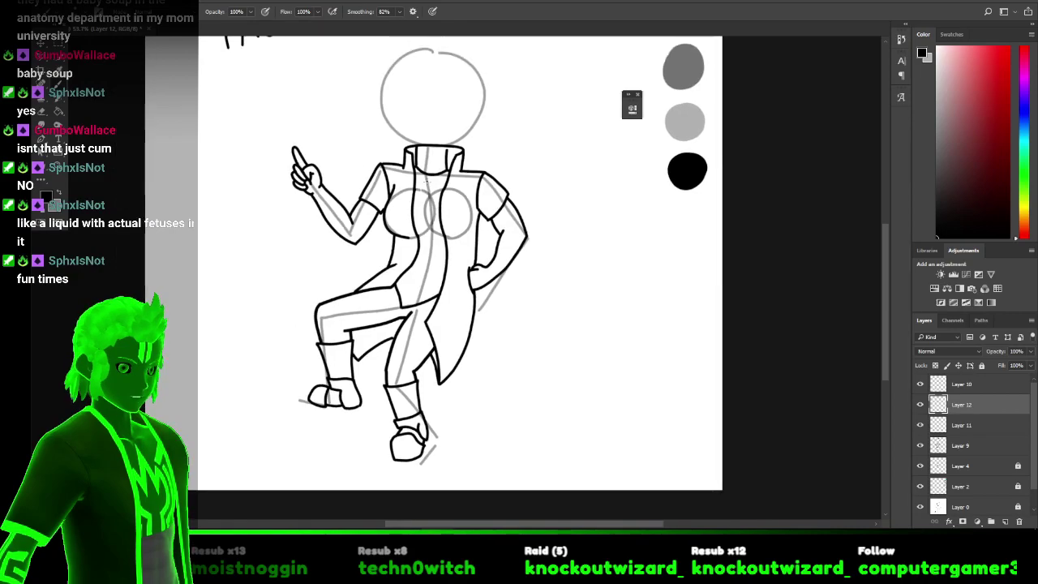
scroll(426, 180, up, 3)
scroll(427, 180, down, 4)
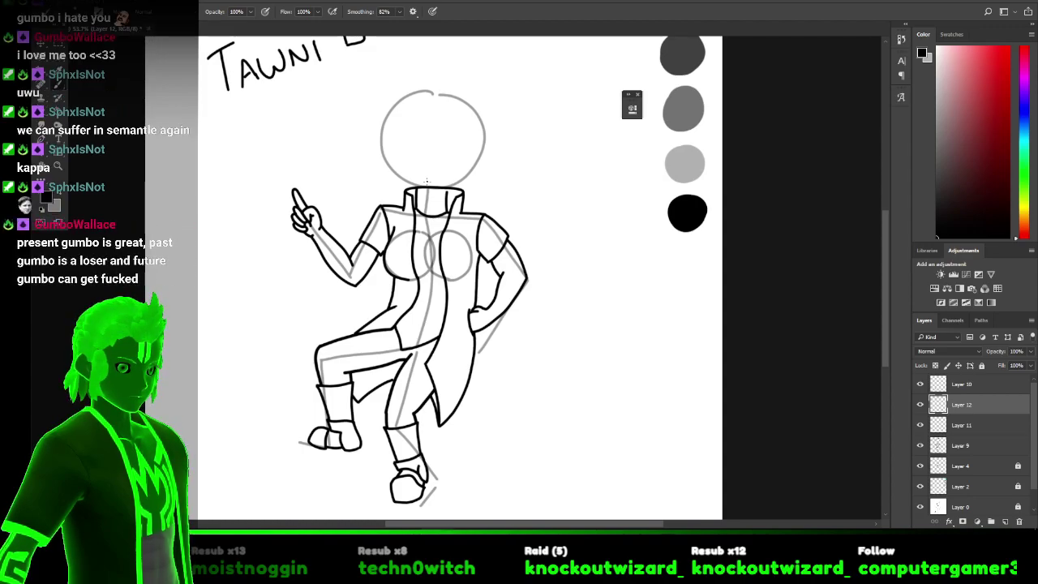
scroll(426, 185, up, 3)
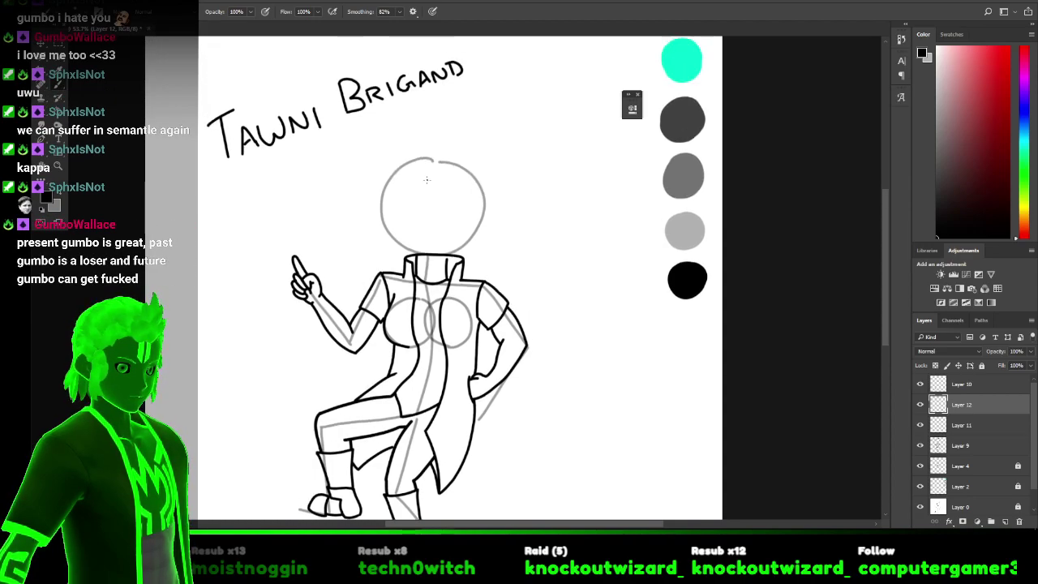
scroll(426, 180, down, 5)
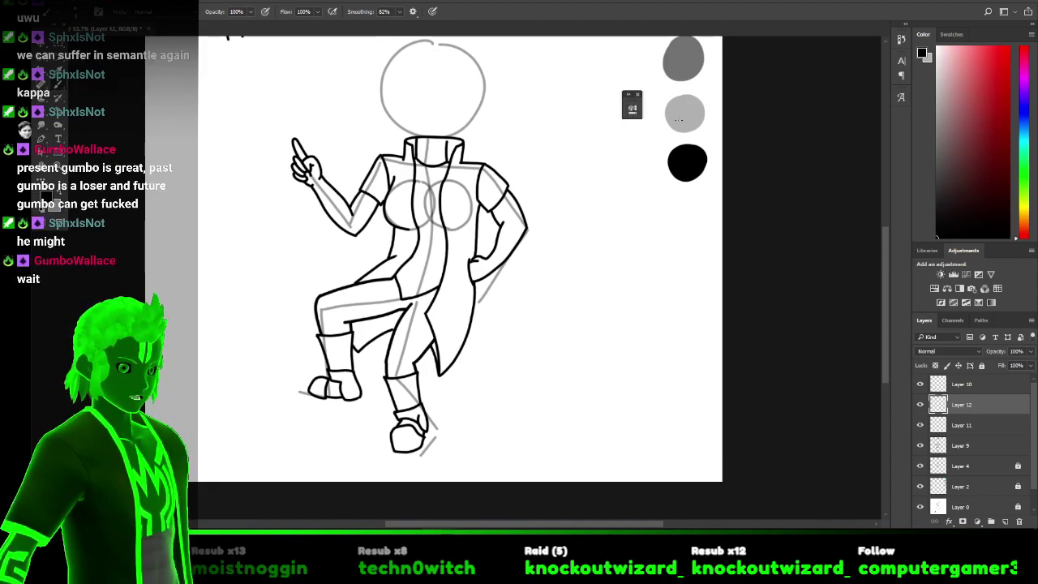
Switch from the character drawing to the streaming software, and bring up the Semantle puzzle page in Chrome.
key(alt+Tab)
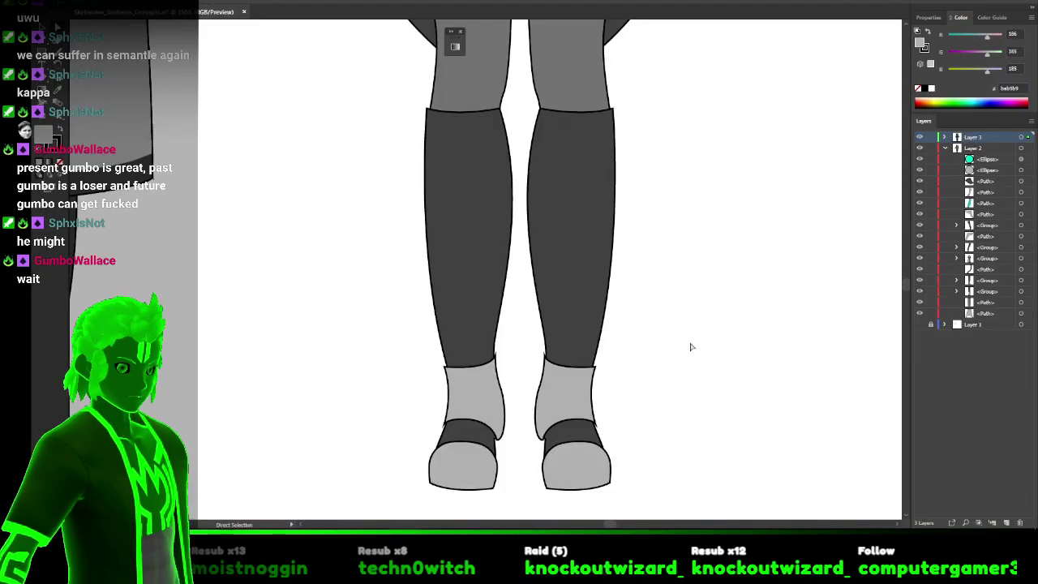
key(alt+Tab)
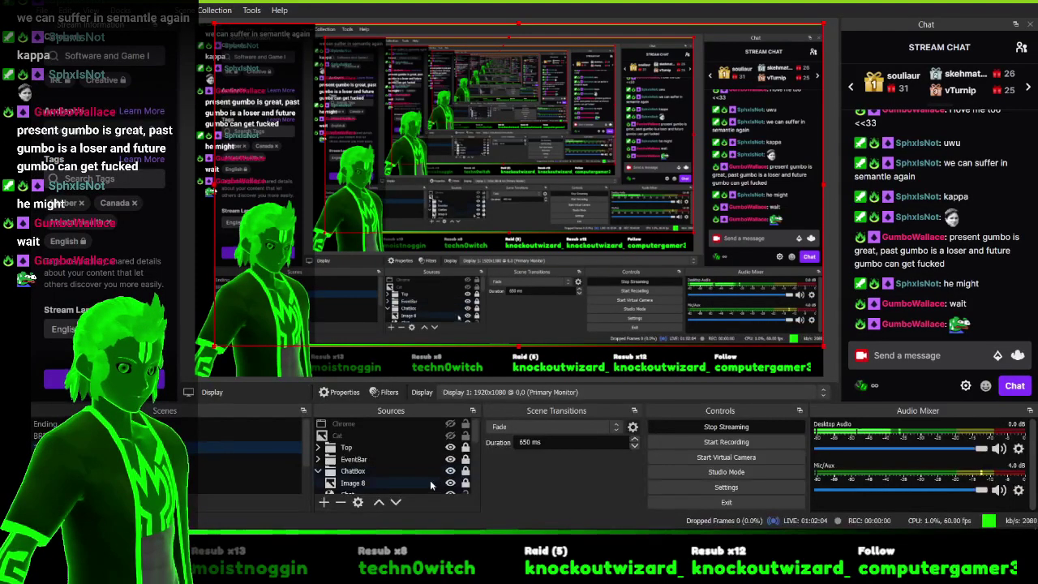
click(450, 459)
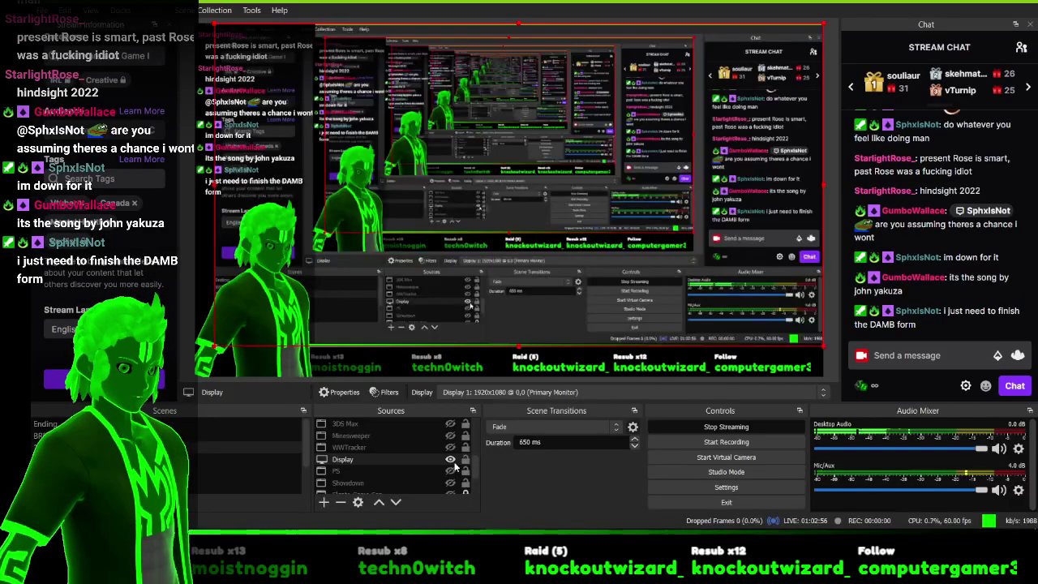
click(253, 505)
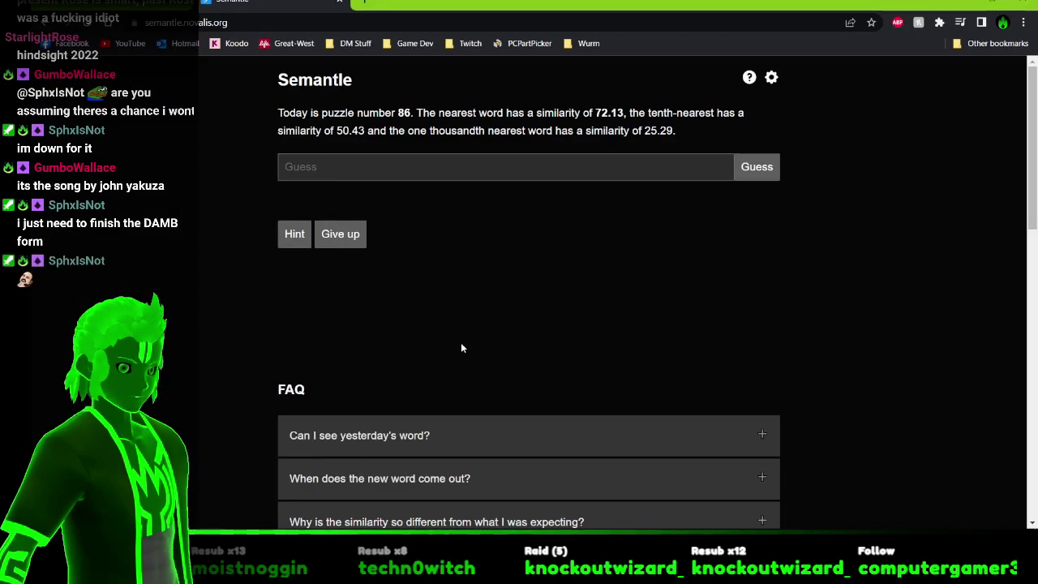
Submit "person", "place" and "thing" as the first guesses in the Semantle puzzle.
click(502, 177)
text(penis)
key(Return)
text(place)
key(Return)
text(thing)
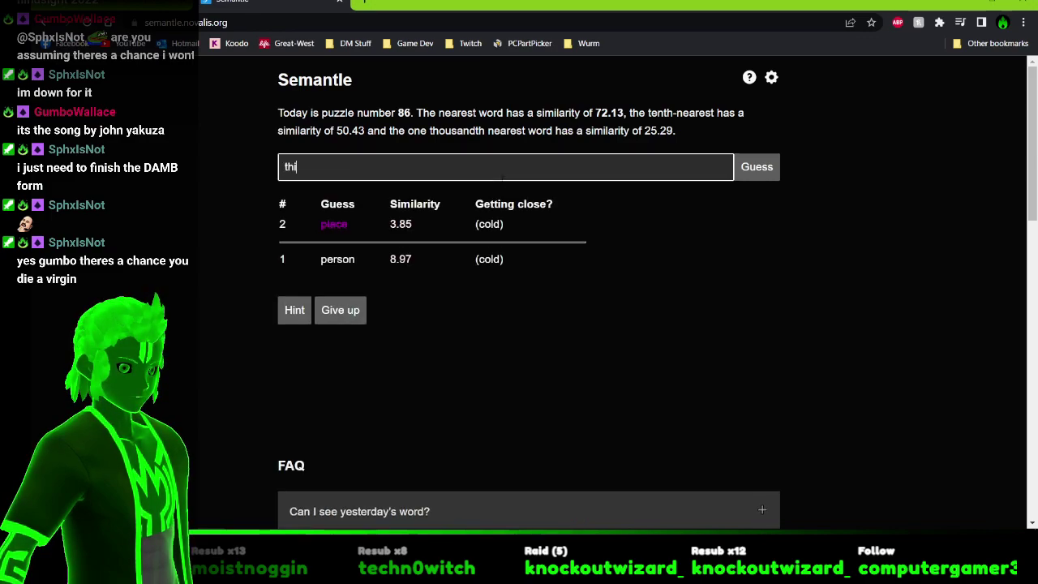
key(Return)
Submit the guesses "time" and "space" in the word puzzle.
text(time)
key(Return)
text(sap)
key(BackSpace)
key(BackSpace)
text(pace)
key(Return)
Submit the guesses "religion", "triangle" and "bacon" in the word puzzle.
text(religion)
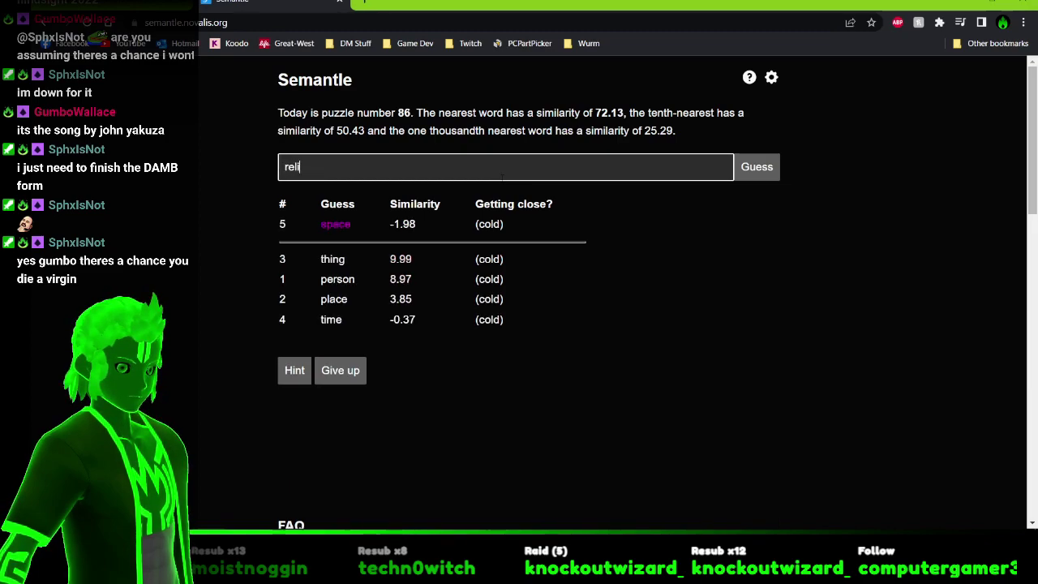
key(Return)
text(triangle)
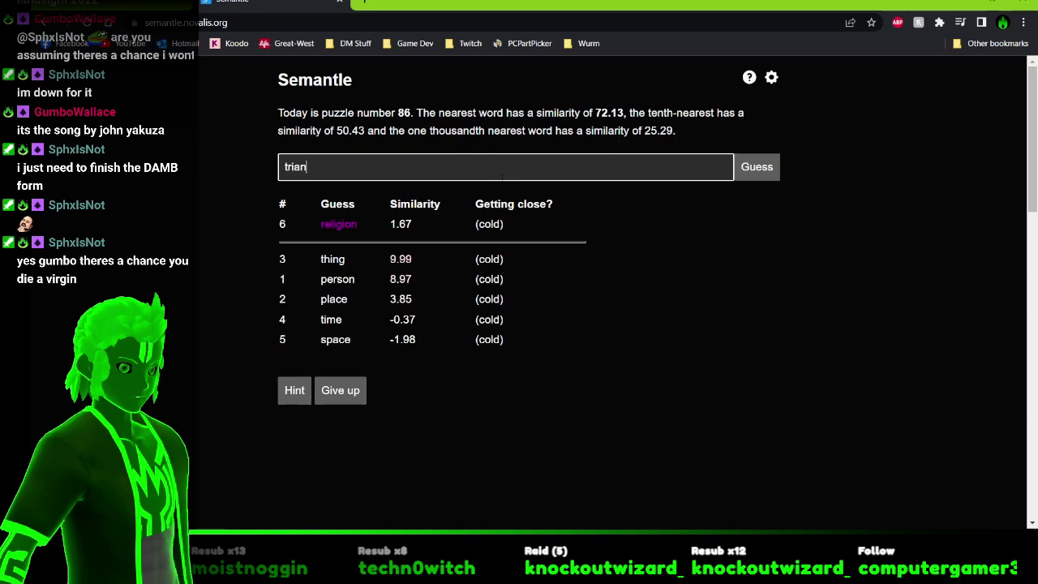
key(Return)
text(bacon)
key(Return)
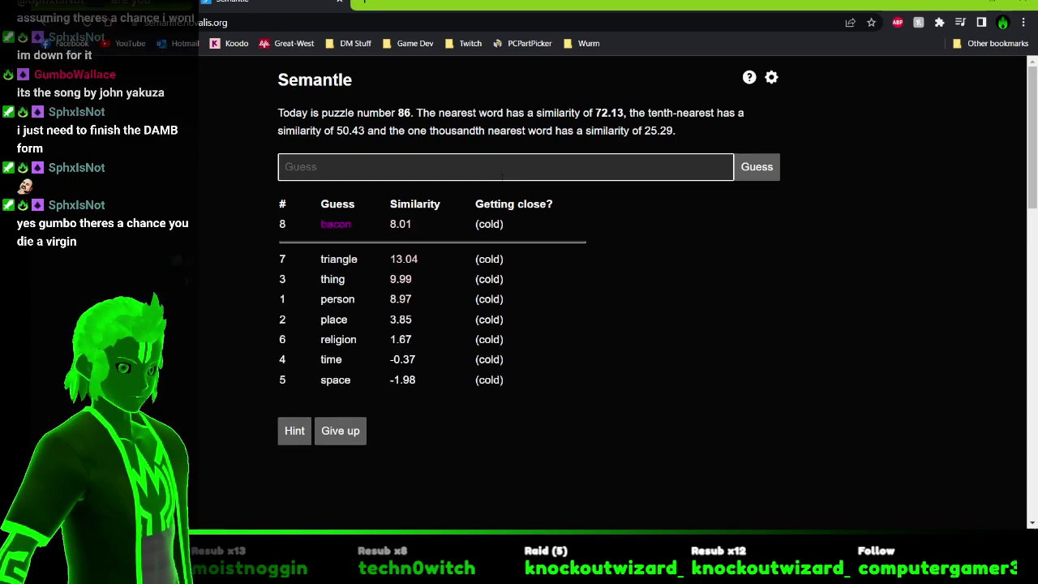
Submit the guesses "geometry" and "love" in the word puzzle.
text(geoma)
key(BackSpace)
text(etr)
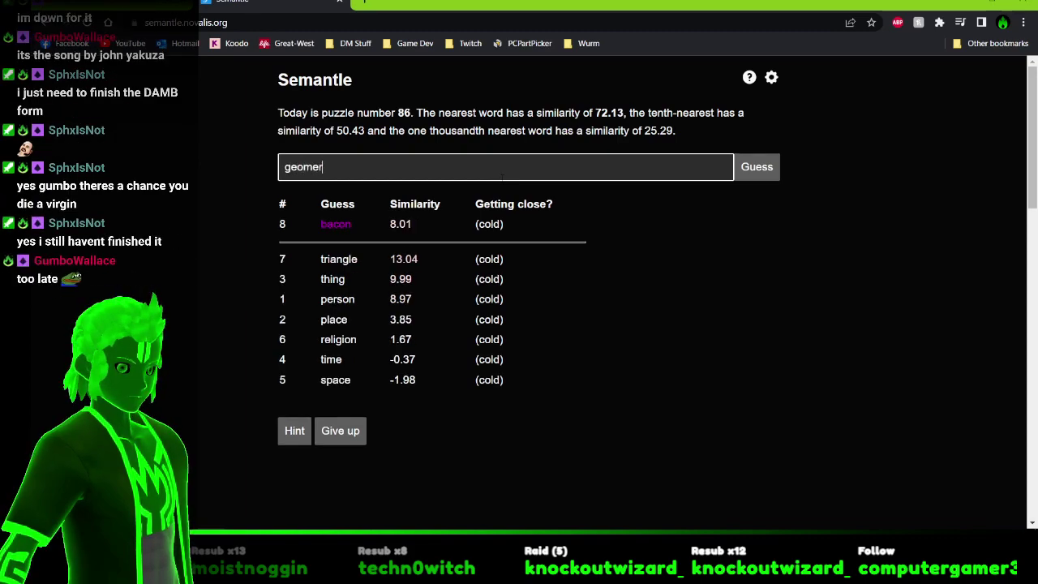
key(BackSpace)
key(BackSpace)
text(try)
key(Return)
text(love)
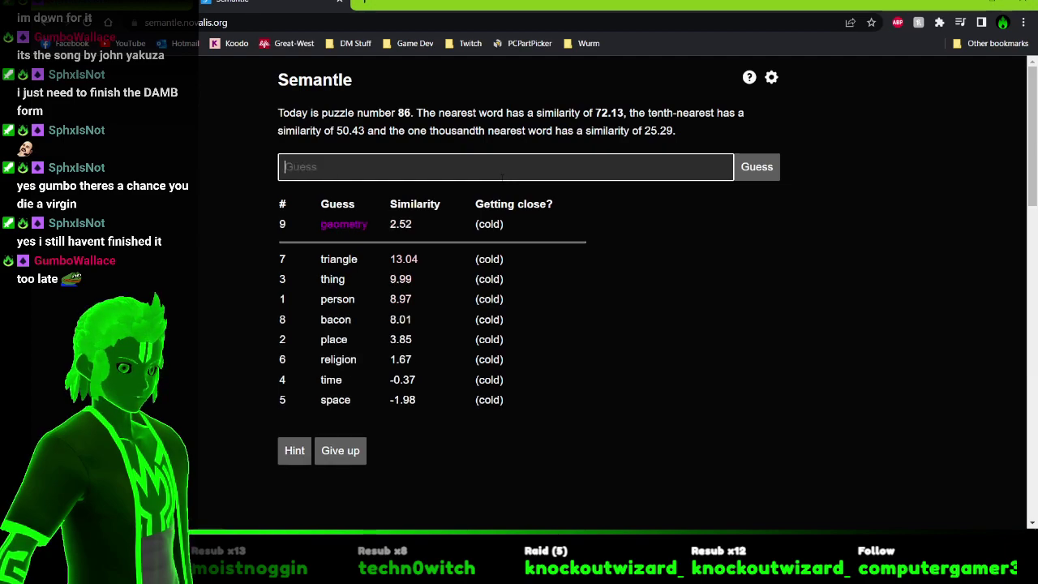
key(Return)
Submit the guesses "hate" and "book" in the word puzzle.
text(gah)
key(BackSpace)
key(BackSpace)
key(BackSpace)
text(hate)
key(Return)
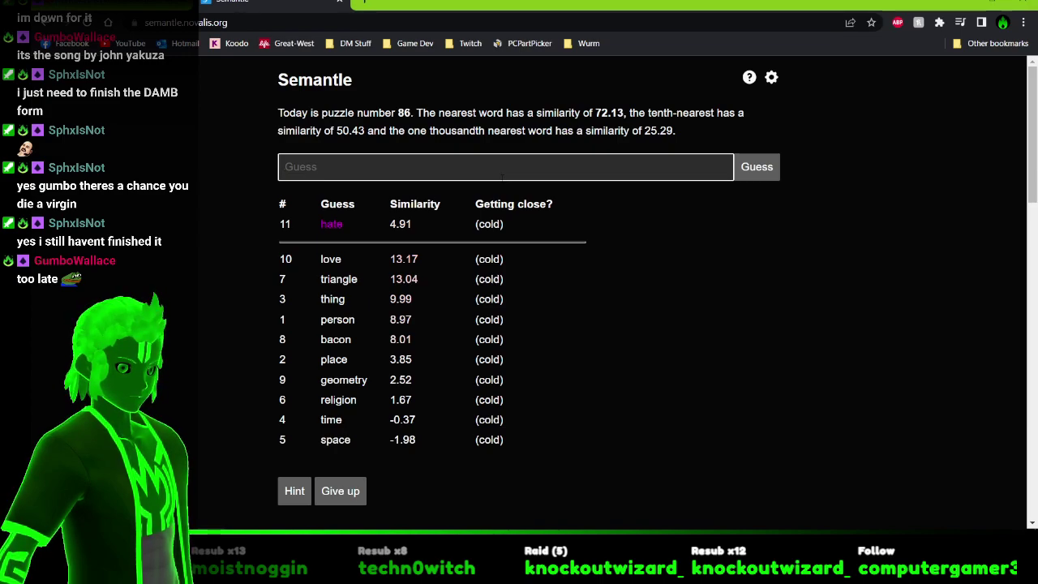
text(book)
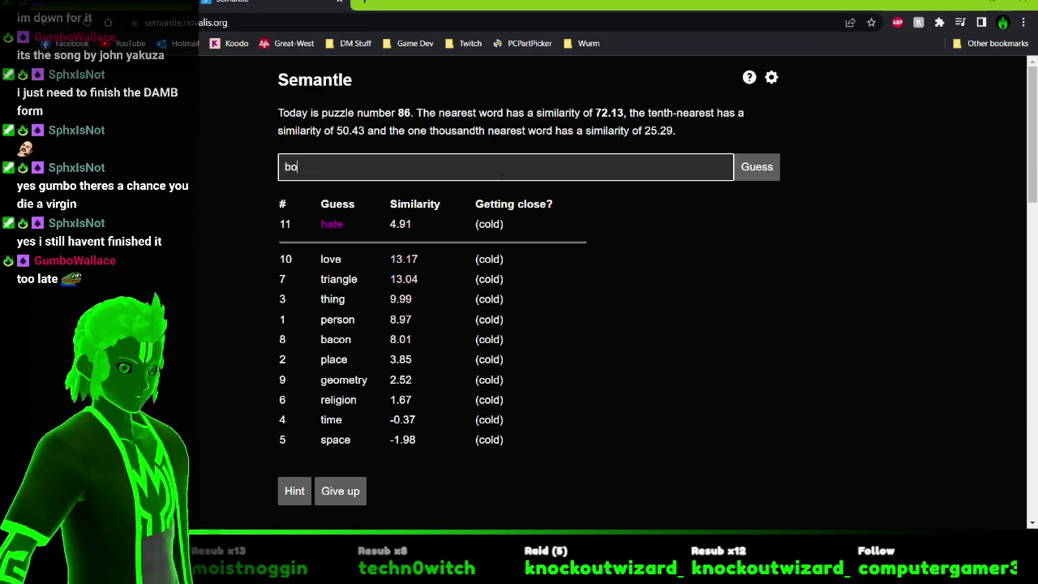
key(Return)
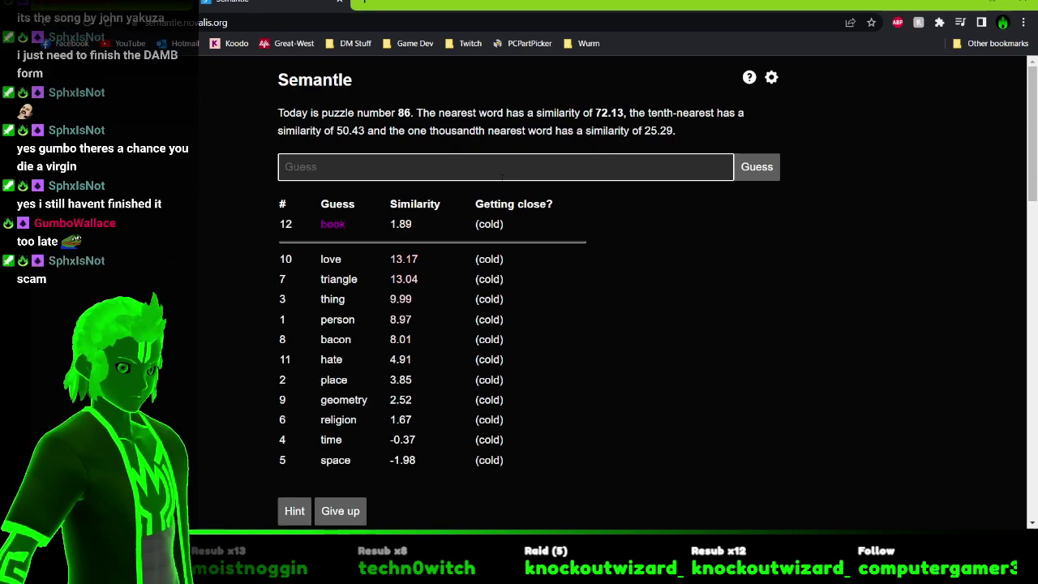
Submit the guesses "scam", "polyamory" and "jam" in the word puzzle.
text(scam)
key(Return)
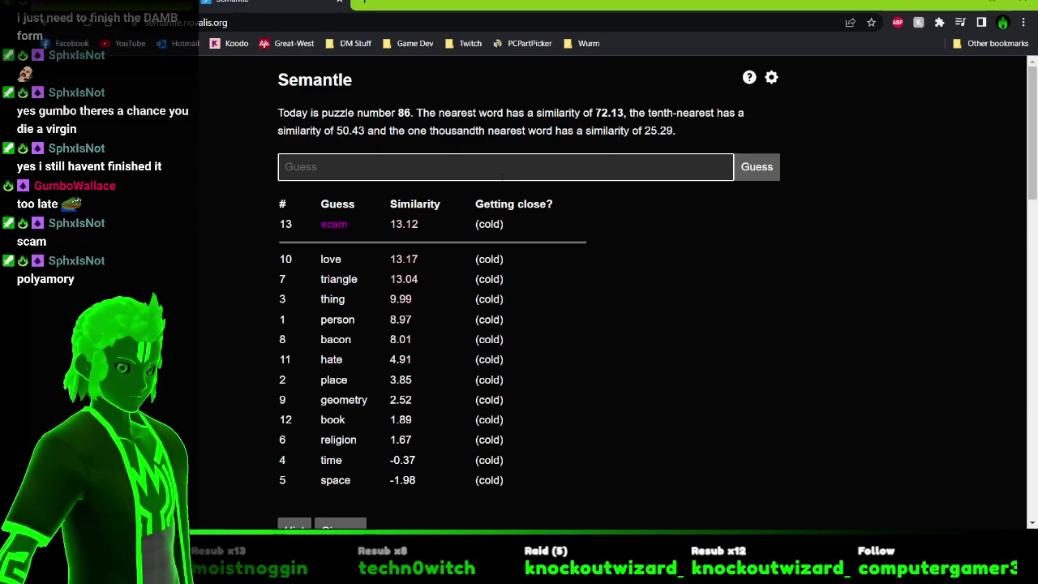
text(polyamory)
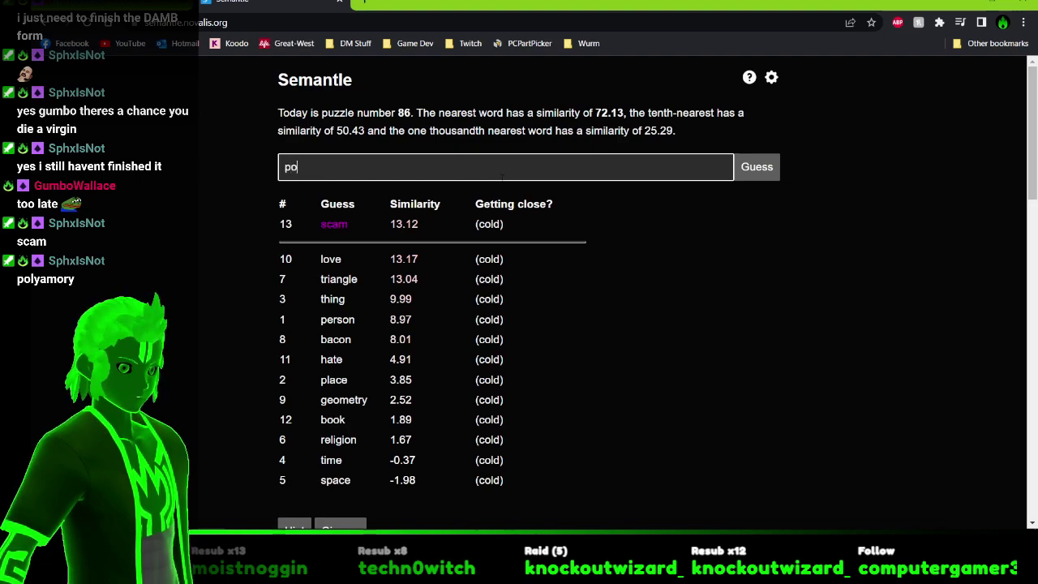
key(Return)
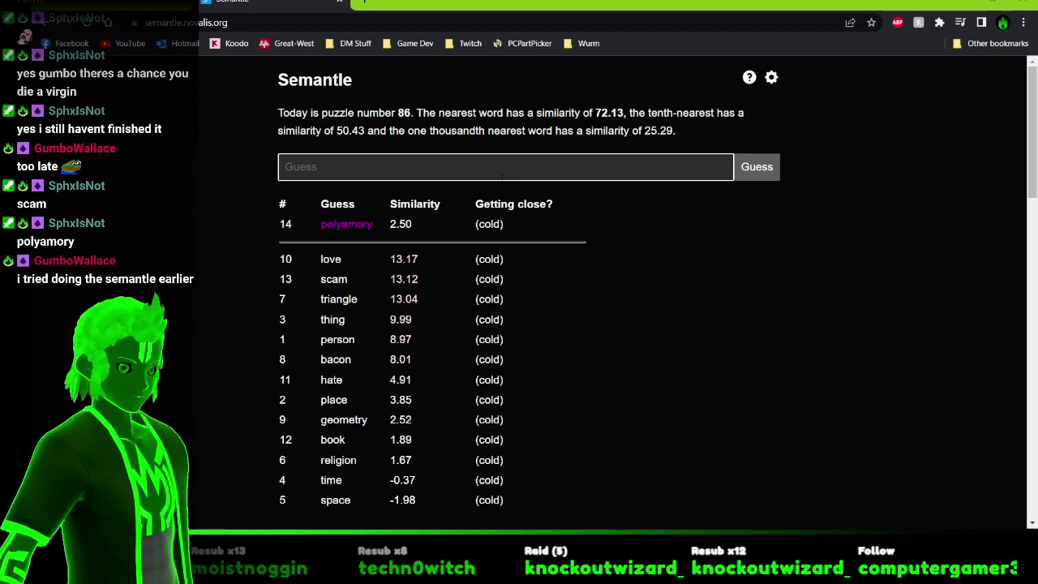
text(jam)
key(Return)
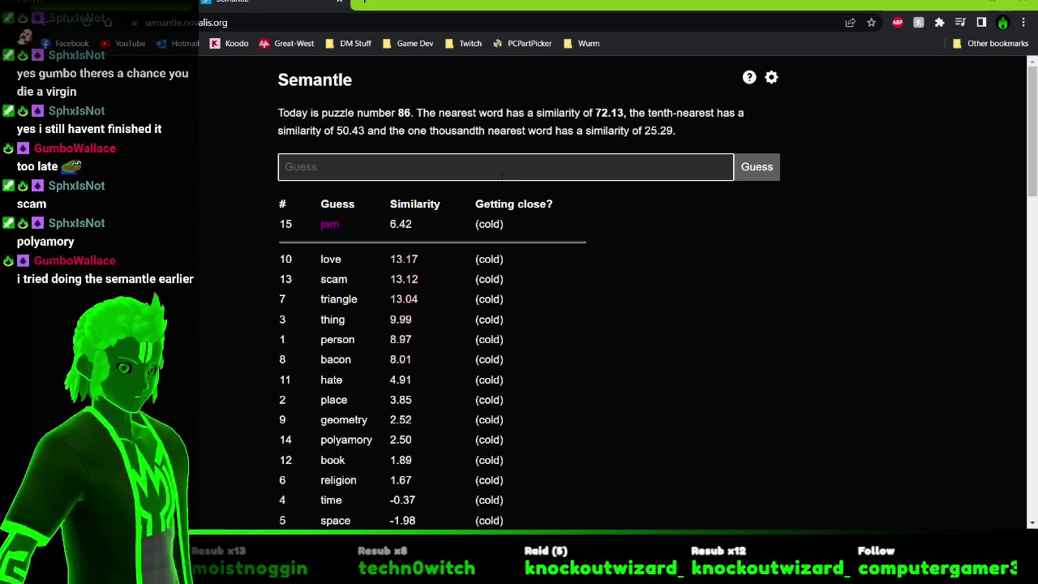
Submit the guesses "music", "heart" and "fear" in the word puzzle.
text(music)
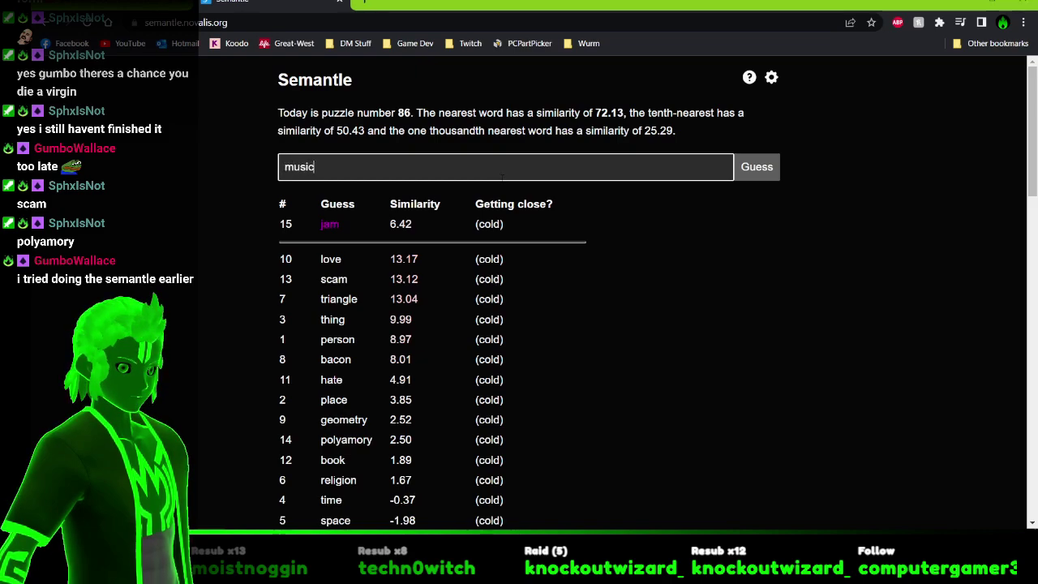
key(Return)
text(heart)
key(Return)
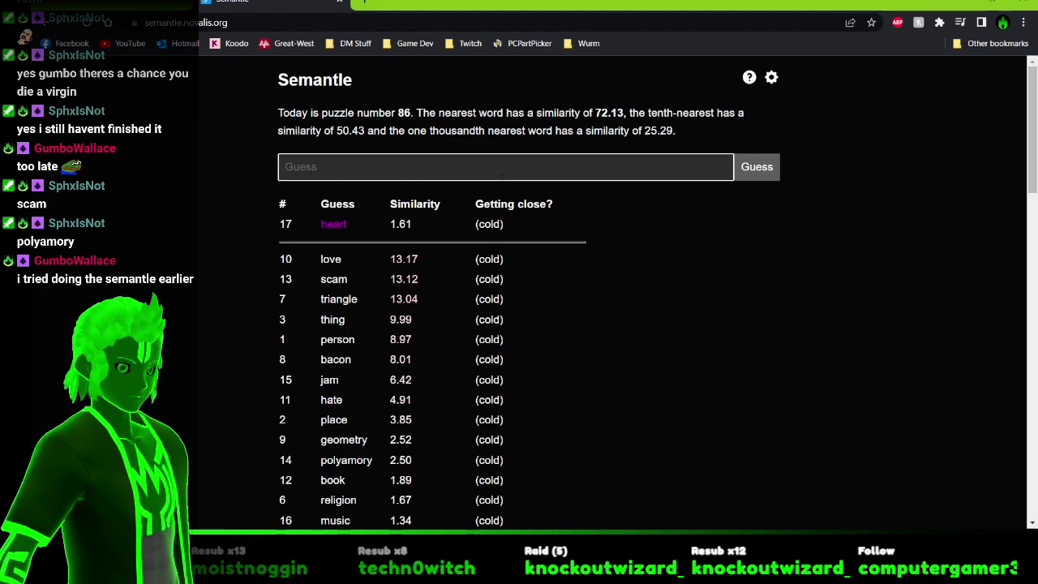
text(fear)
key(Return)
Submit the guesses "emotion" and "marriage" in the word puzzle.
text(emotio)
key(BackSpace)
text(on)
key(Return)
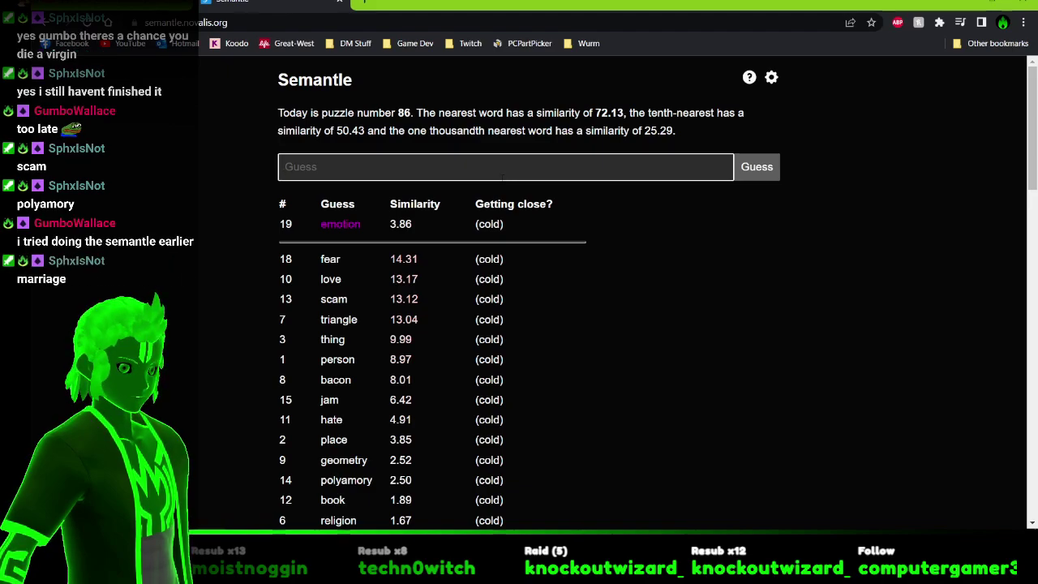
text(marriage)
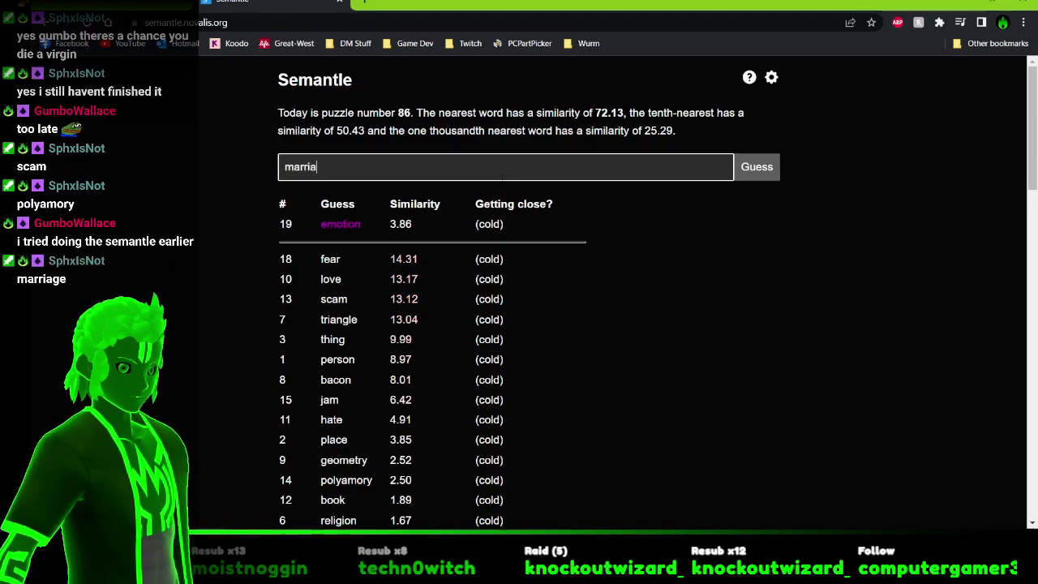
key(Return)
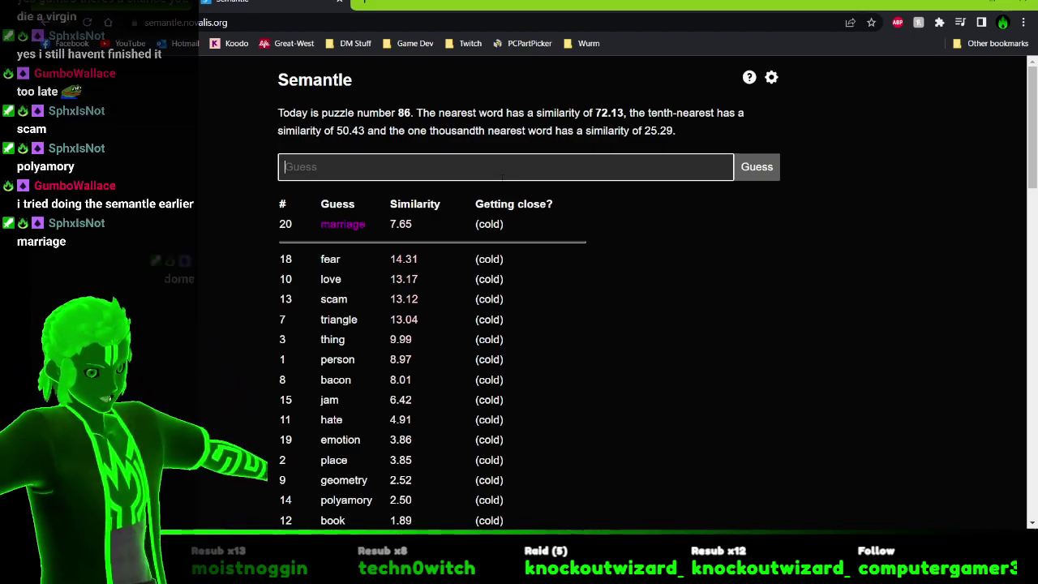
Submit the guesses "factor", "kill" and "enlist" in the word puzzle.
click(502, 175)
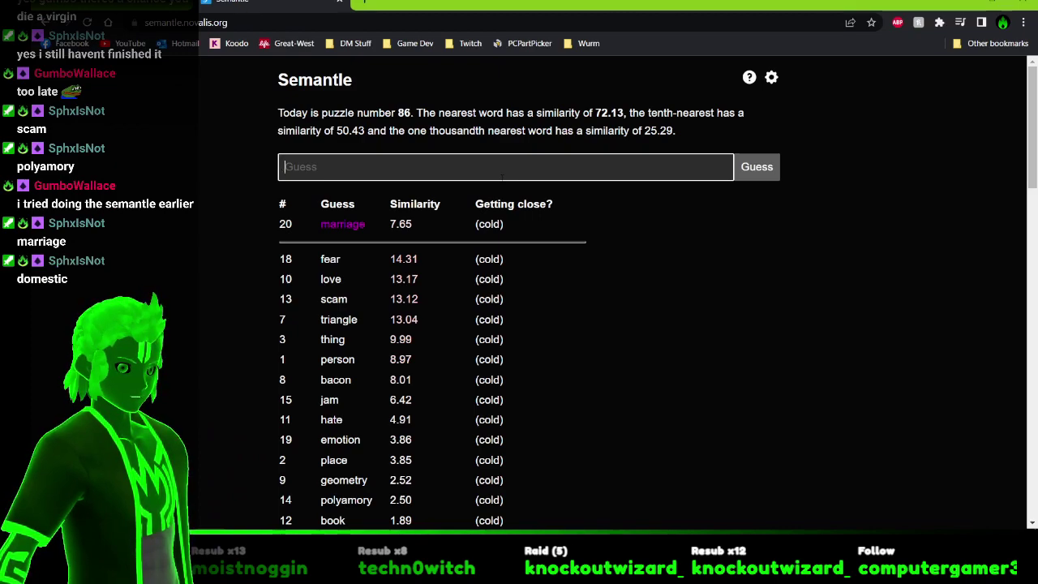
text(factor)
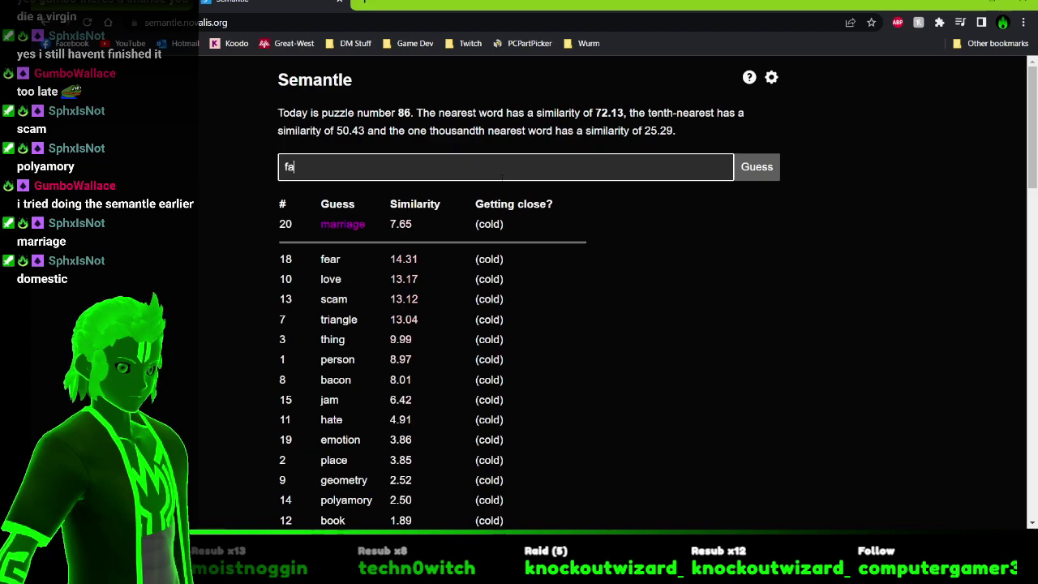
key(Return)
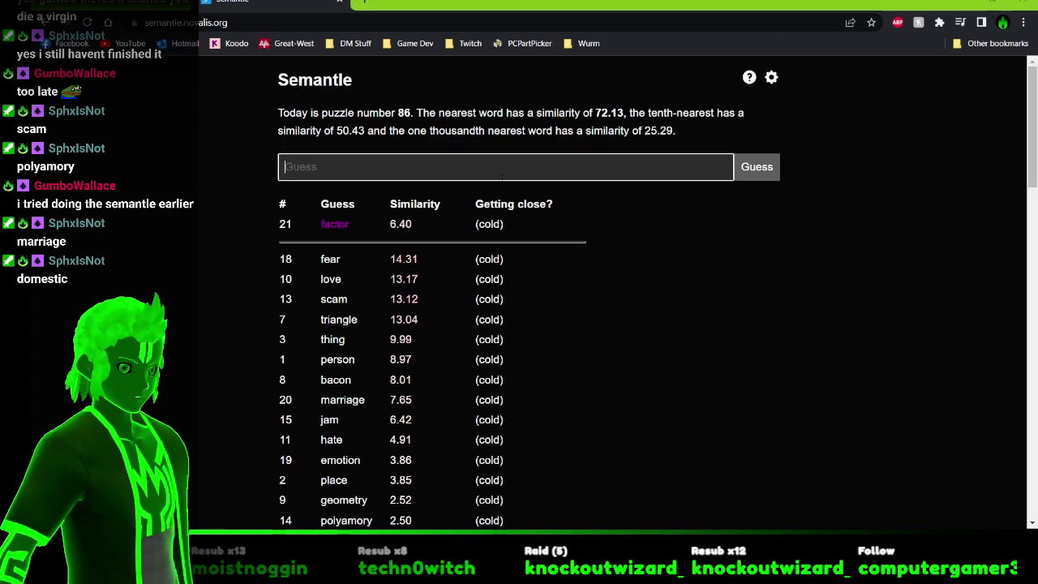
text(kill)
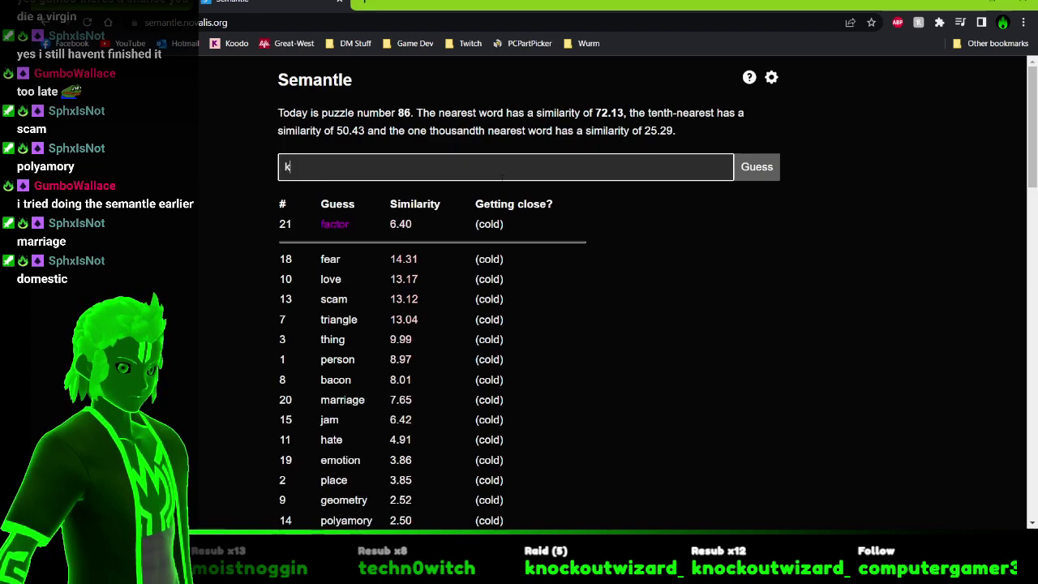
key(Return)
text(enlist)
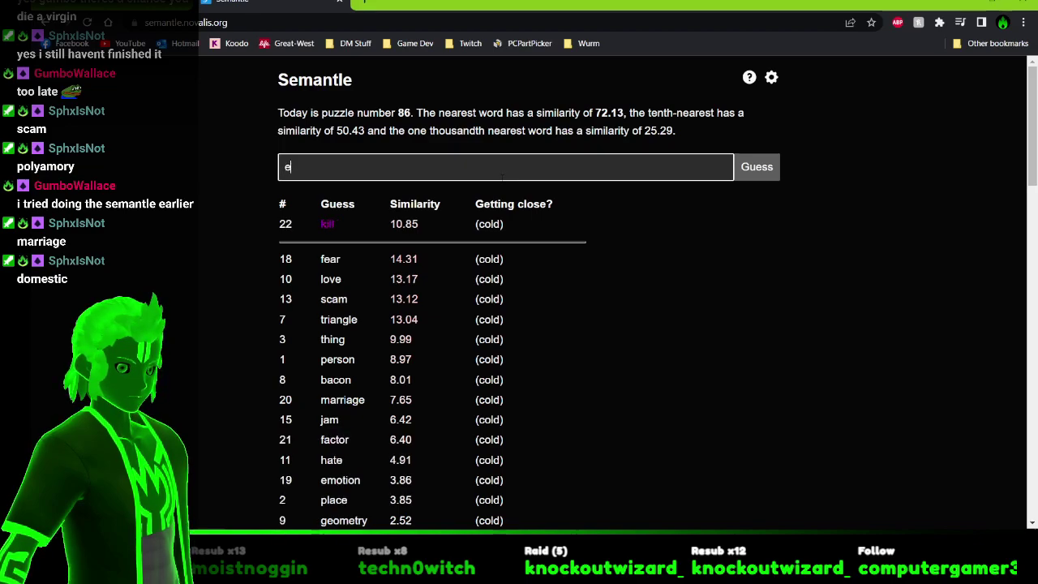
key(Return)
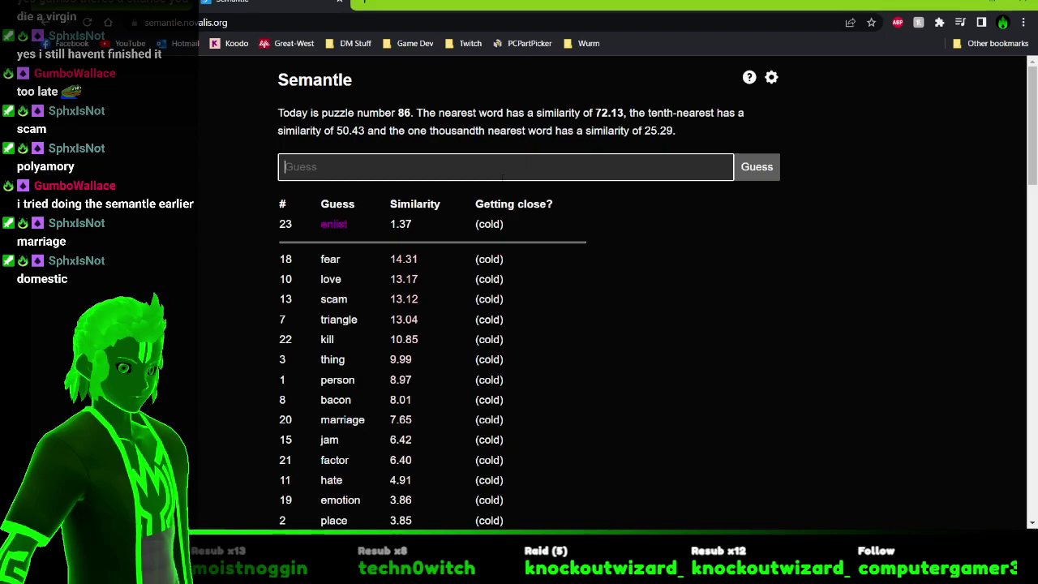
Submit the guesses "domestic" and "ocean" in the word puzzle.
text(domestic)
key(Return)
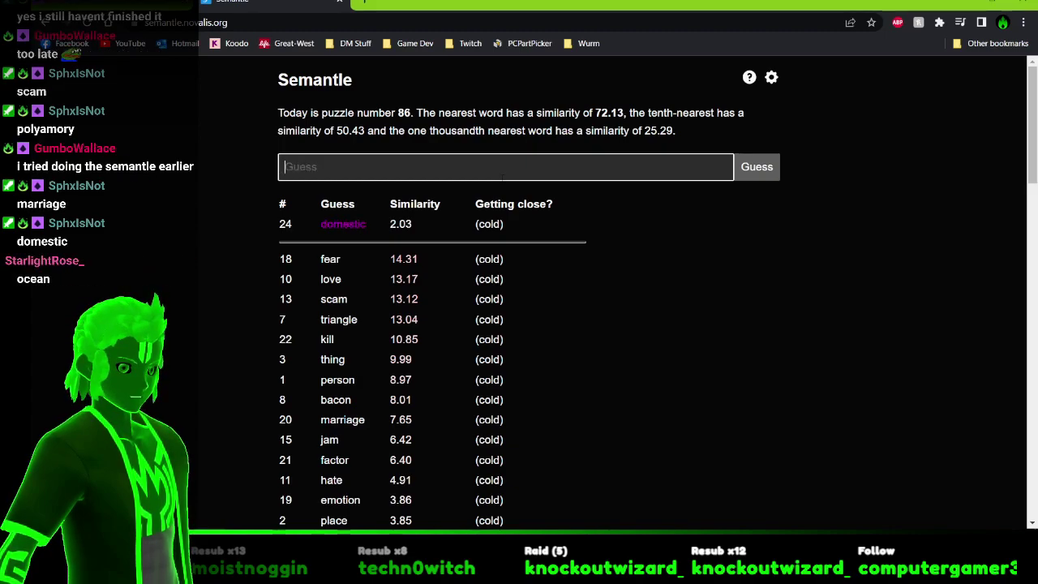
text(ocean)
key(Return)
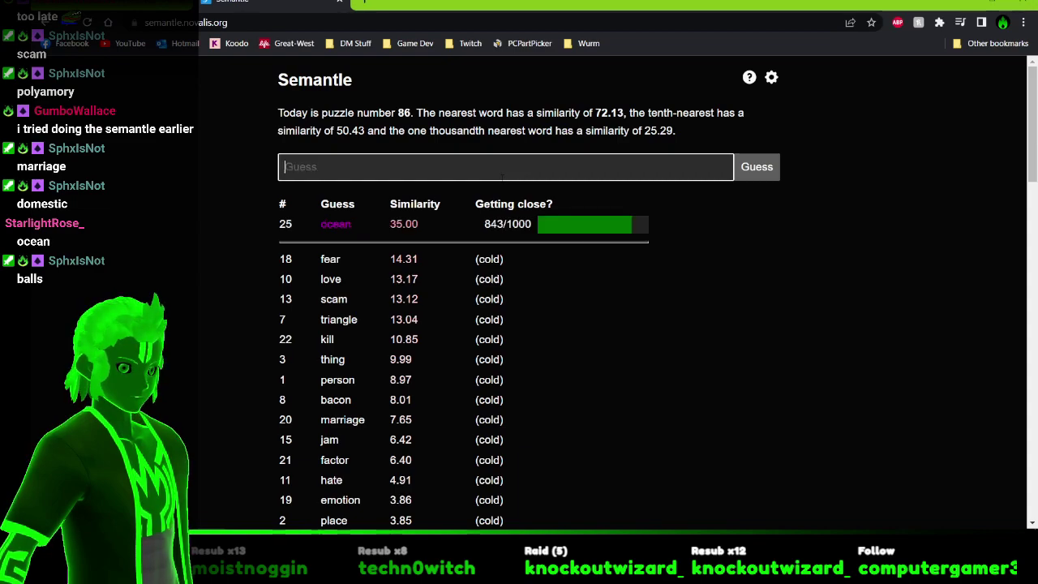
Submit the water-related guesses "sea", "wave" and "water" in the word puzzle.
text(sea)
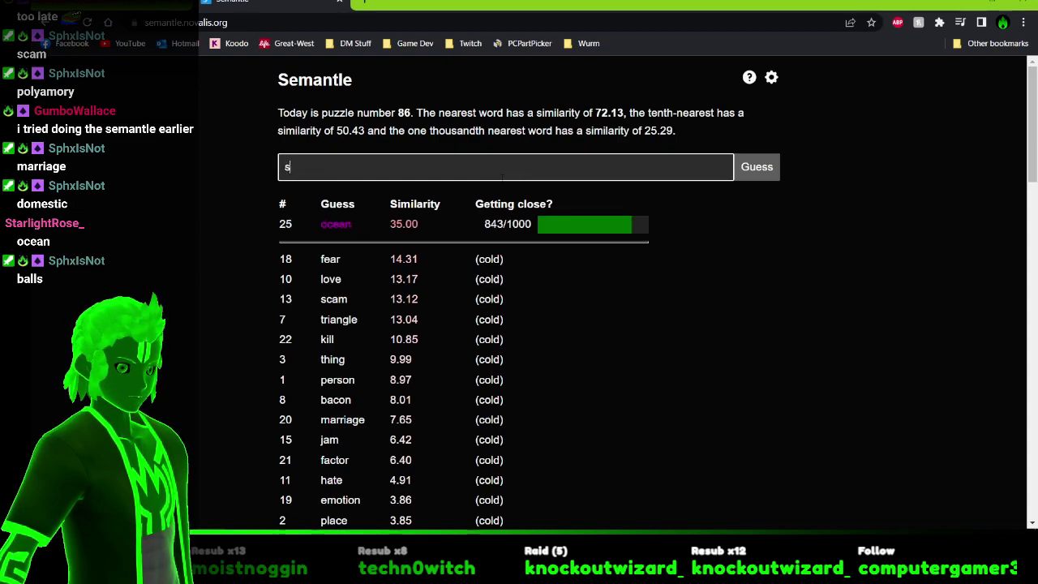
key(Return)
text(wave)
key(Return)
text(water)
key(Return)
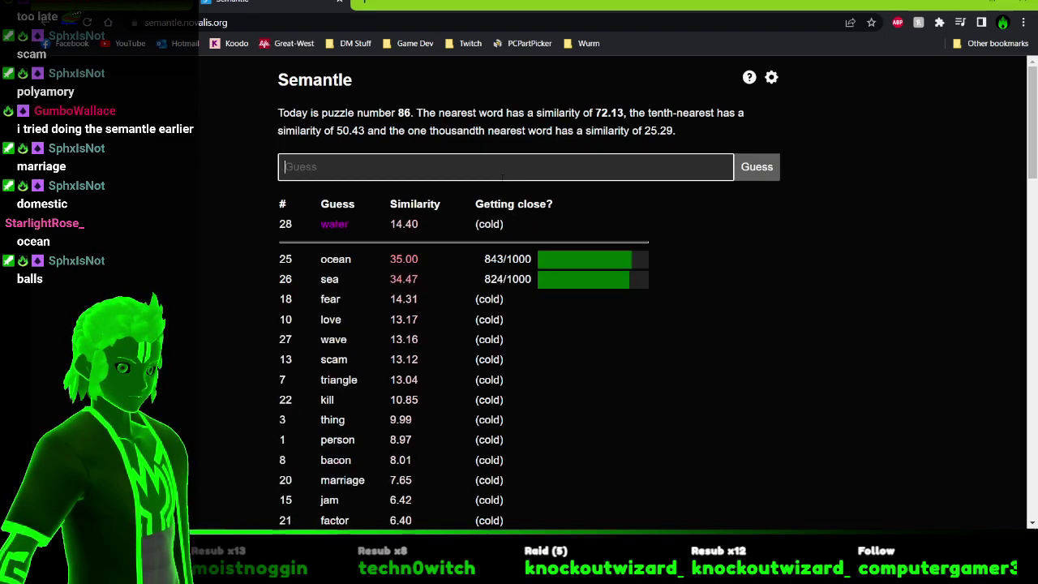
Submit the ocean-name guesses "pacific", "atlantic" and "indian" in the word puzzle.
text(pacific)
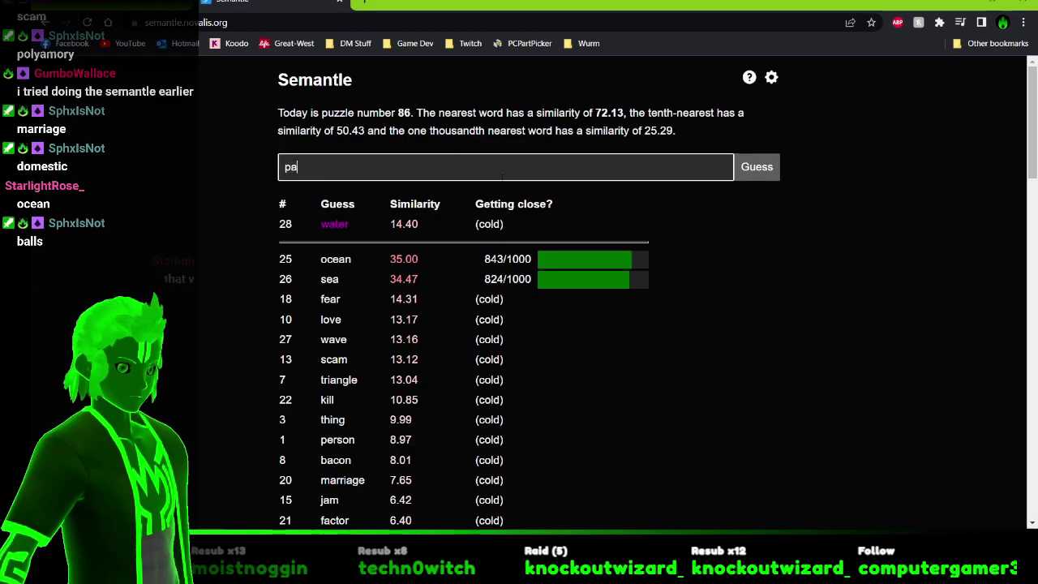
key(Return)
text(atlantic)
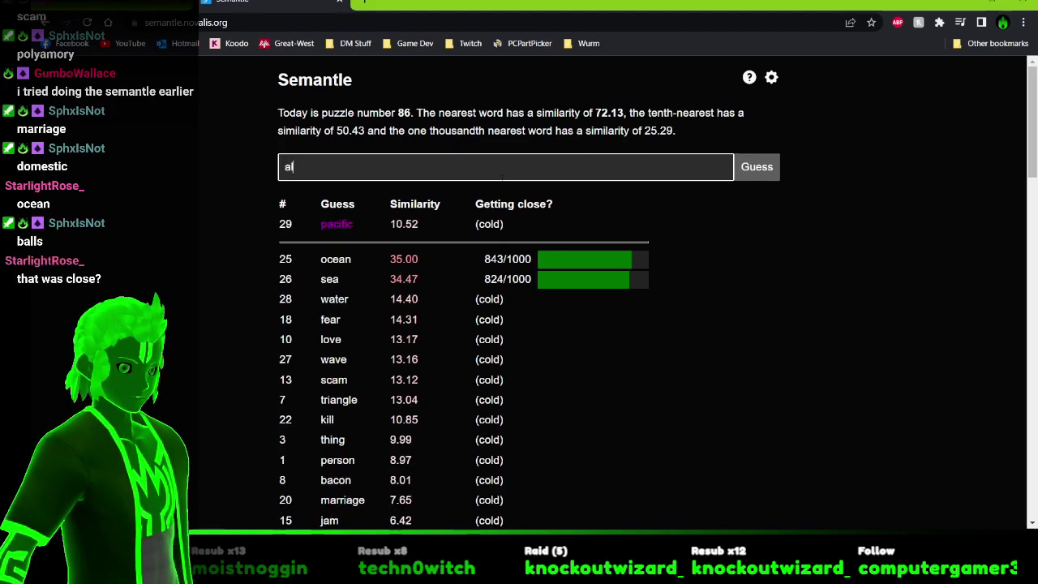
key(Return)
text(indiant)
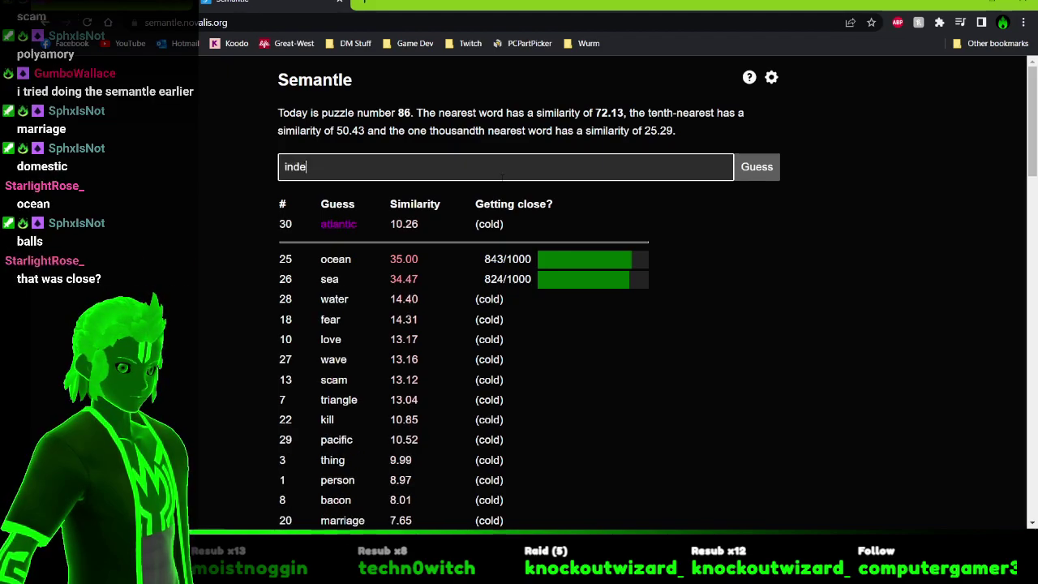
key(BackSpace)
key(BackSpace)
key(BackSpace)
text(an)
key(Return)
Submit the guesses "southern" and "arctic" in the word puzzle.
text(southern)
key(Return)
text(arctic)
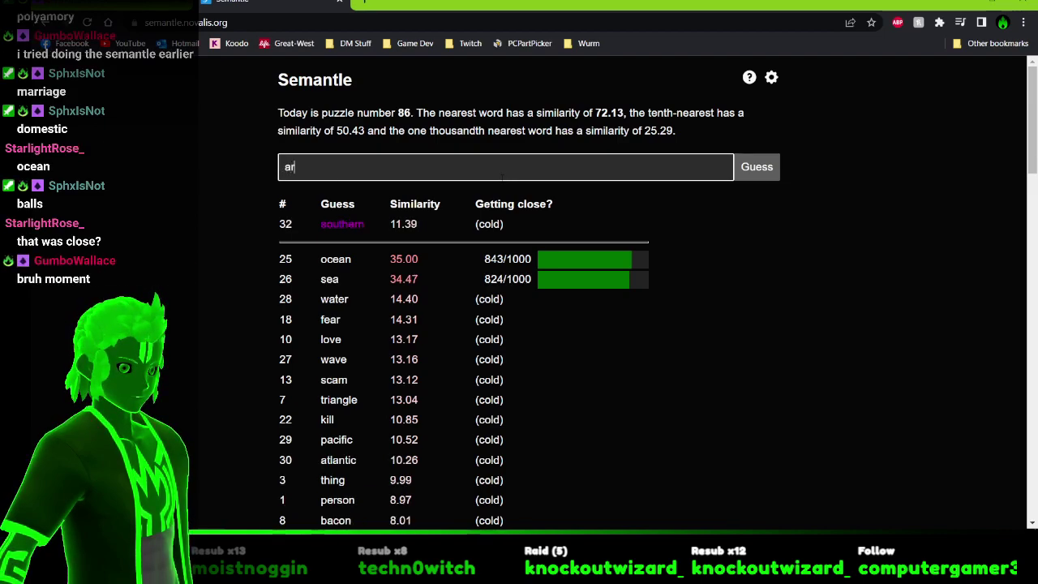
key(Return)
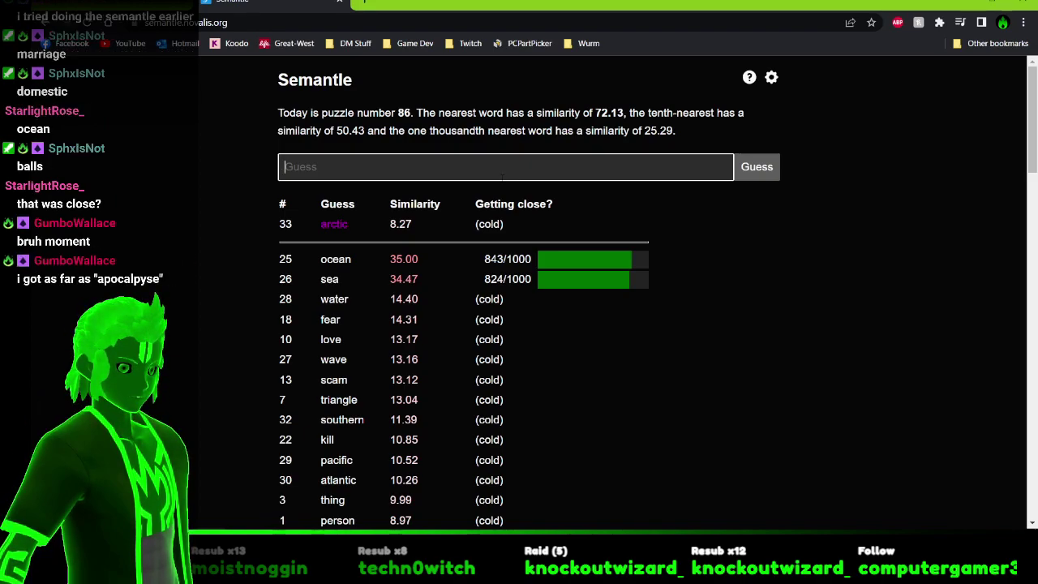
Submit the disaster-related guesses "apocalypse" and "tsunami" in the word puzzle.
text(apo)
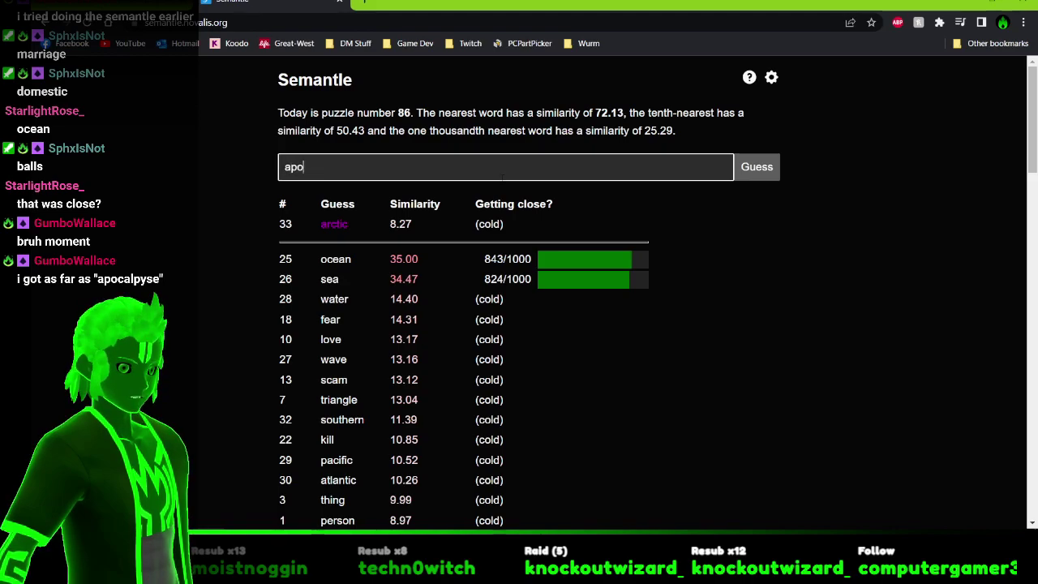
text(calypse)
key(Return)
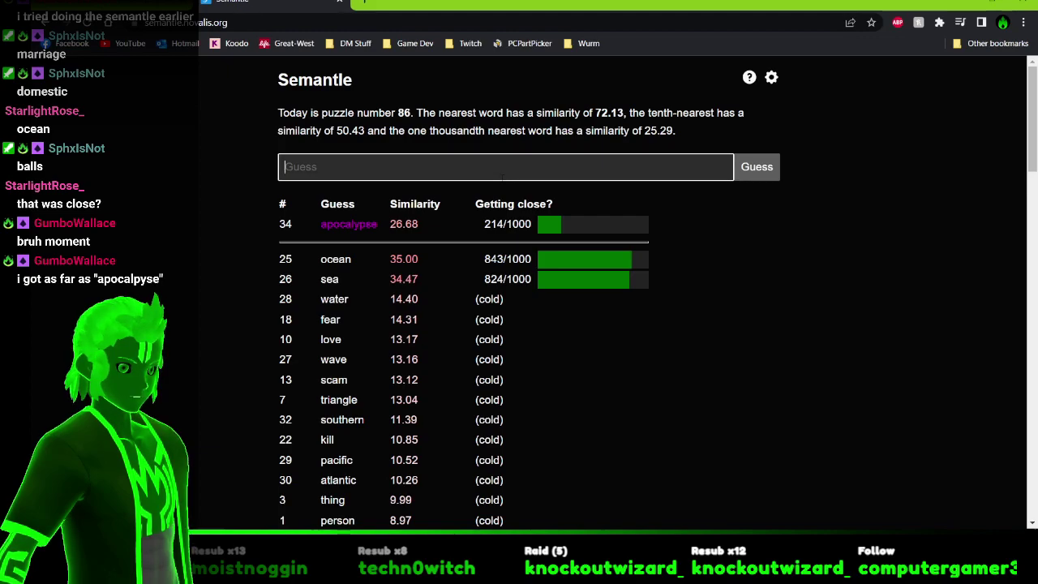
text(tsunami)
key(Return)
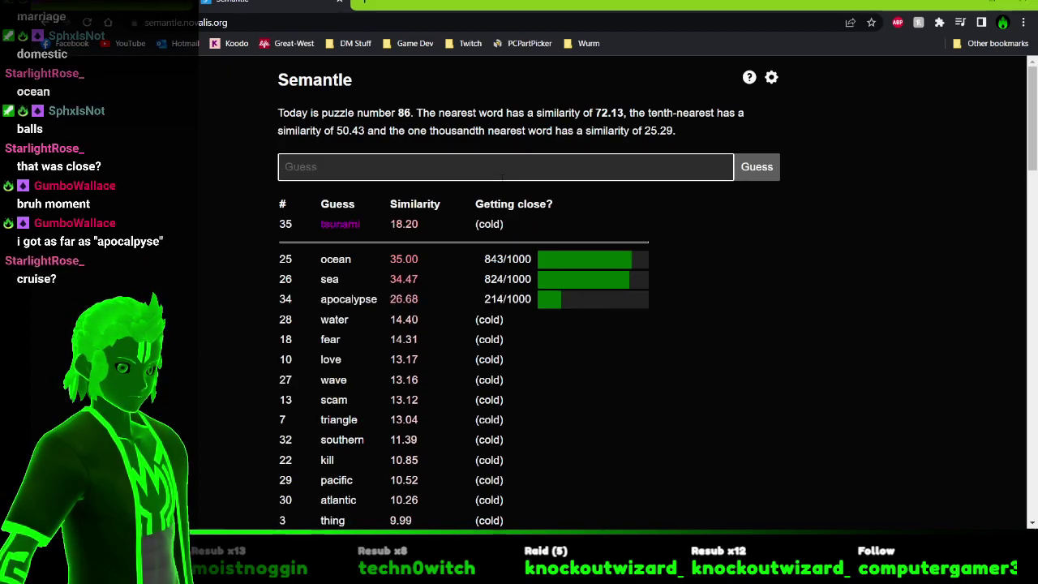
Submit the guesses "tidal" and "moon" in the word puzzle.
text(tidal)
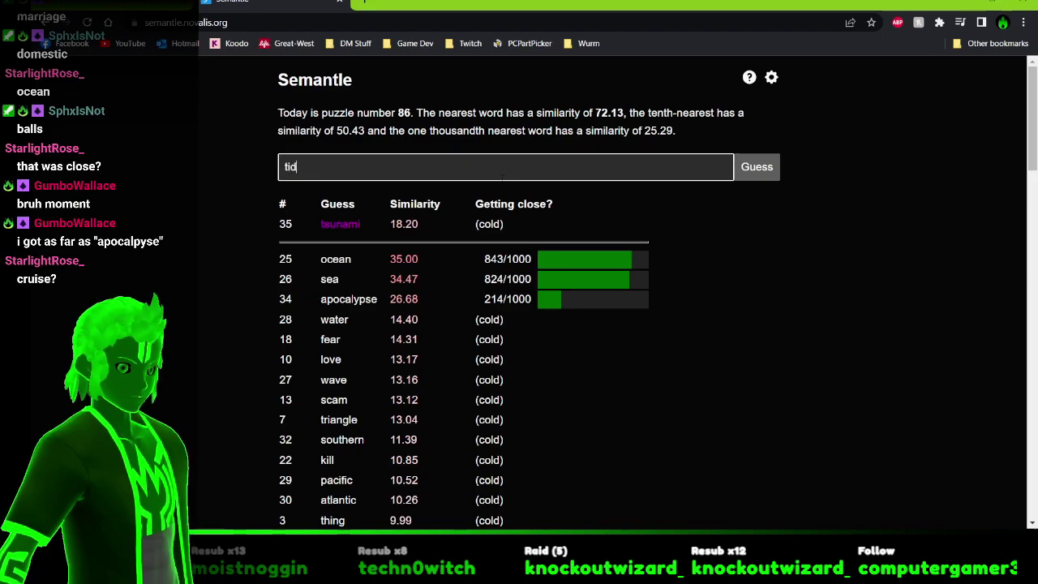
key(Return)
text(moon)
key(Return)
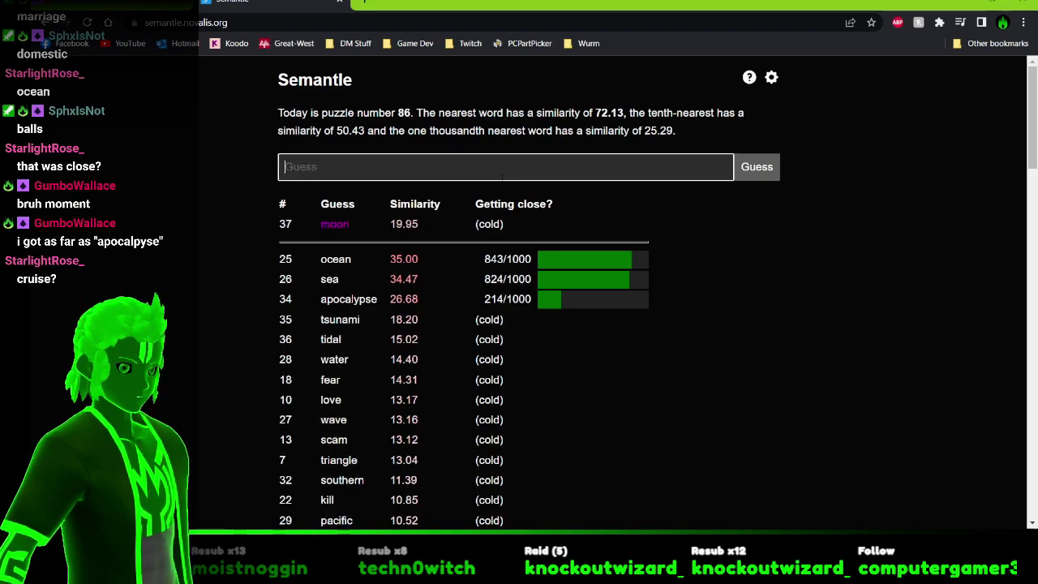
Submit the guesses "planet" and "continent" in the word puzzle.
text(planet)
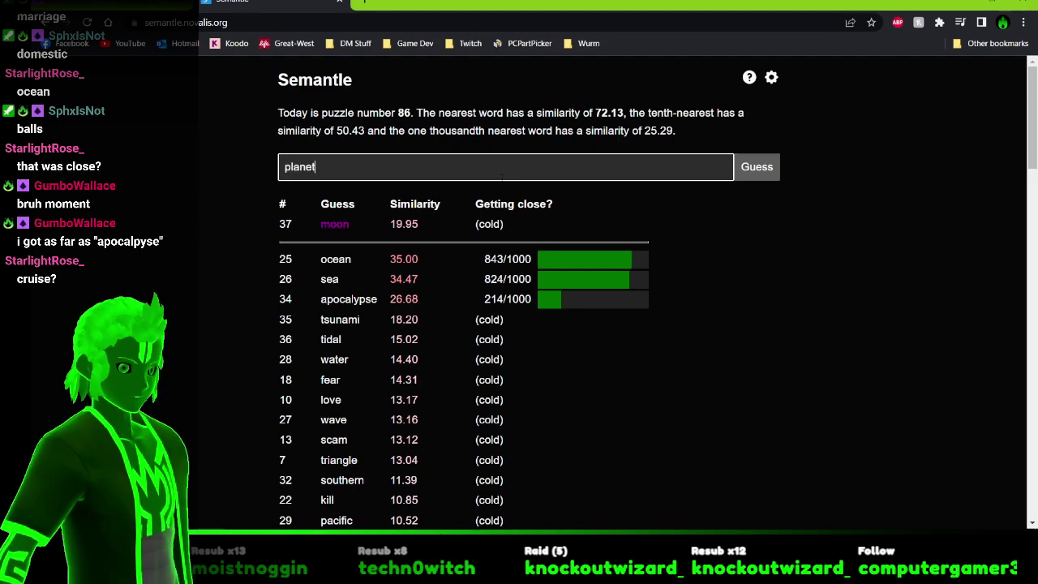
key(Return)
text(continent)
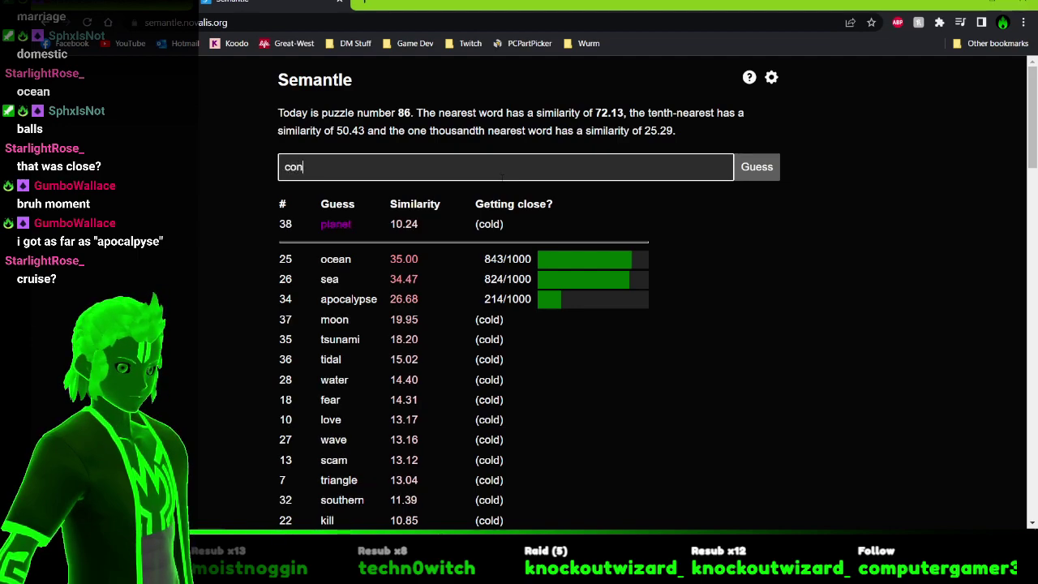
key(Return)
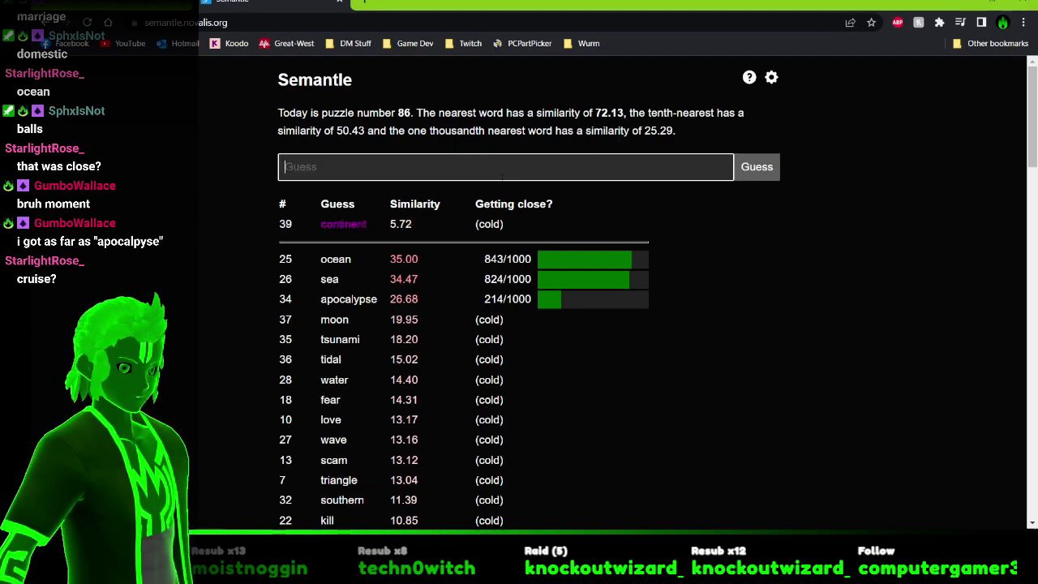
Submit the guess "cruise" and resubmit "sea" in the word puzzle.
text(s)
key(BackSpace)
text(cruise)
key(Return)
text(sea)
key(Return)
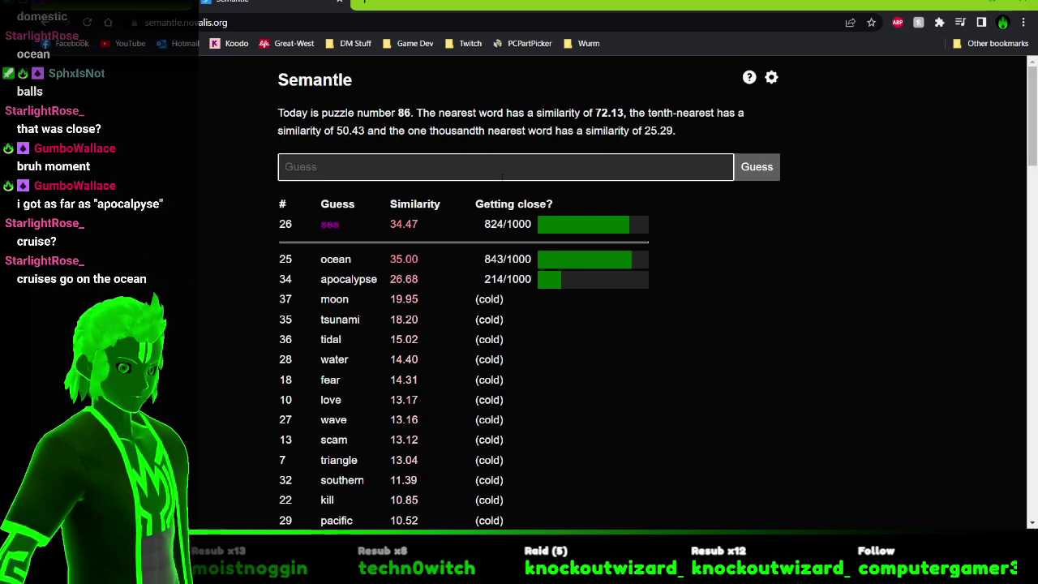
Submit the boating guesses "boat" and "sail" in the word puzzle.
text(boat)
key(Return)
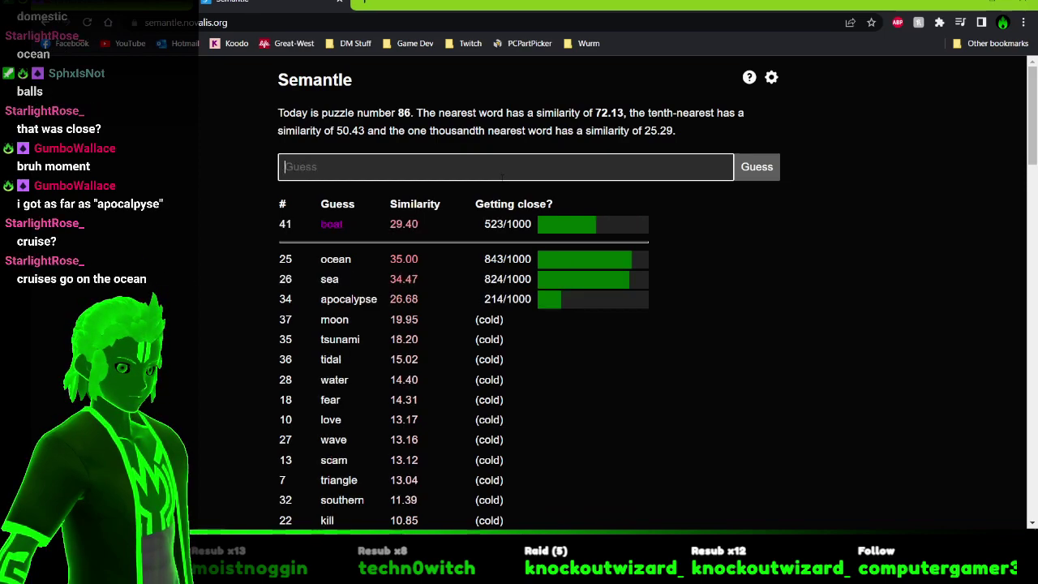
text(sail)
key(Return)
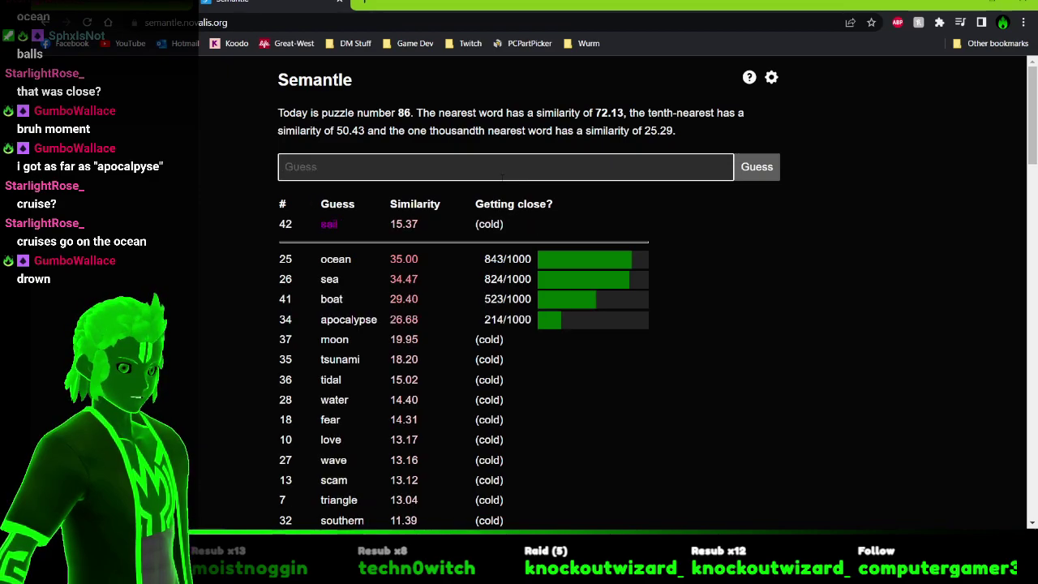
Submit the vessel guesses "yacht" and "freighter" in the word puzzle.
text(yacht)
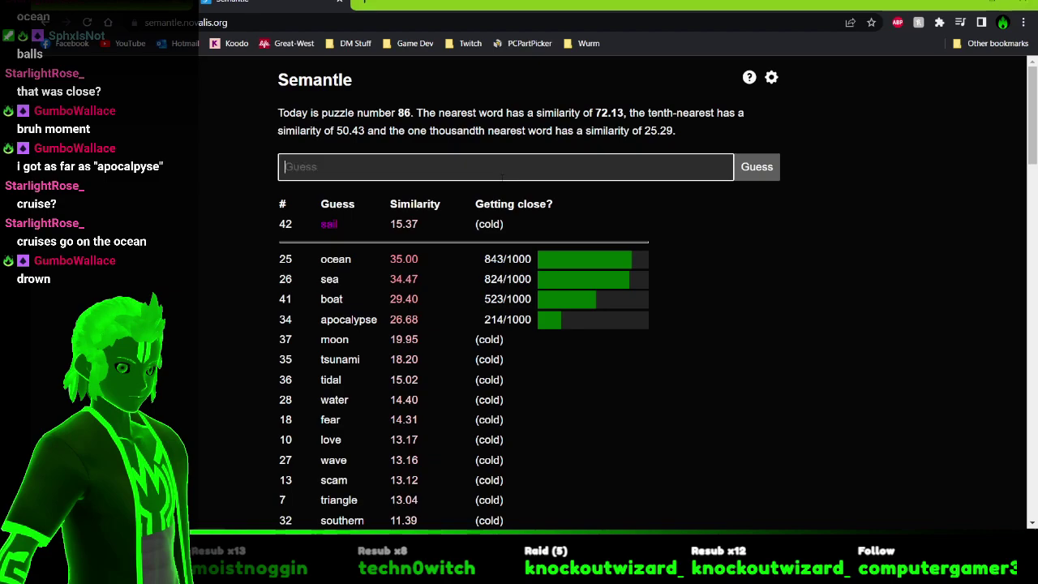
key(Return)
text(fe)
key(BackSpace)
text(reighter)
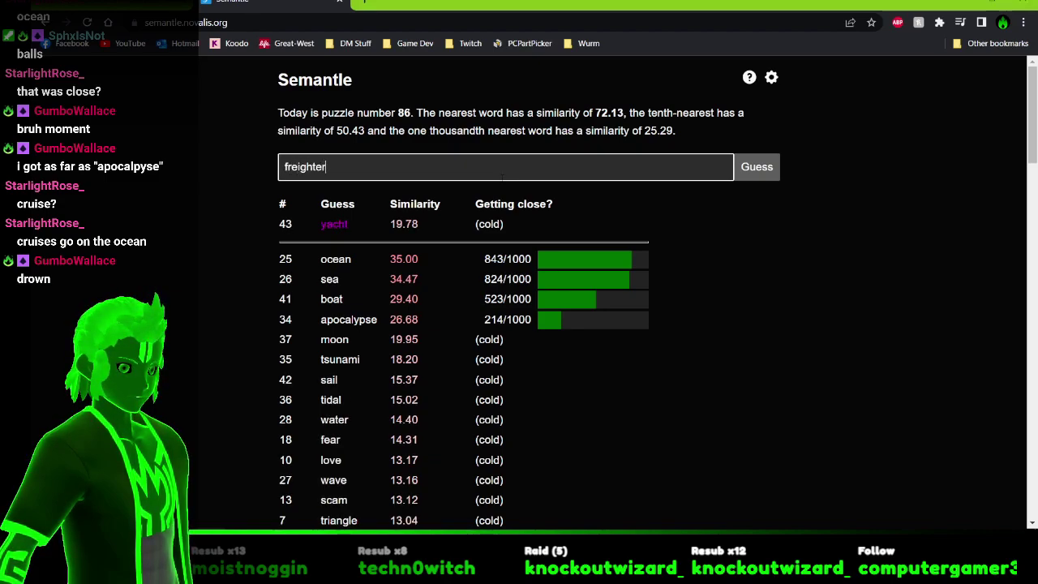
key(Return)
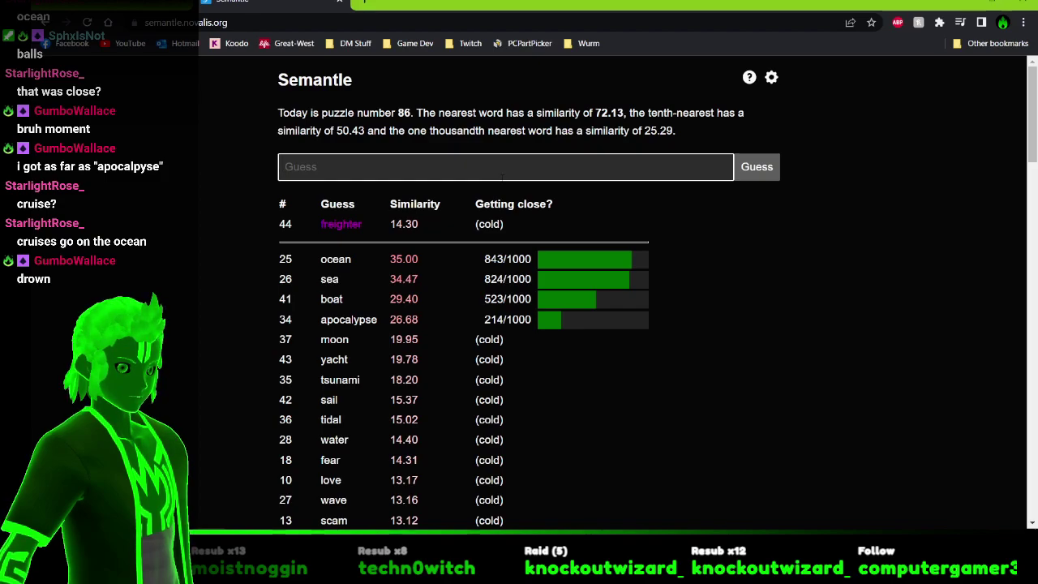
Submit the ocean and sea word variants "oceanic", "oceans" and "seas" as guesses.
text(oceanic)
key(Return)
text(oceans)
key(Return)
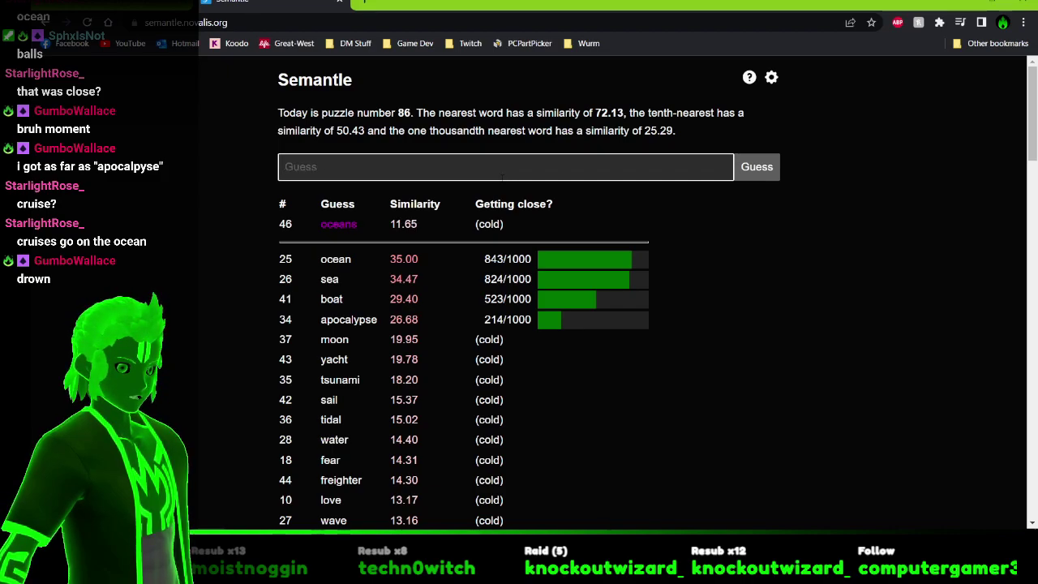
text(seas)
key(Return)
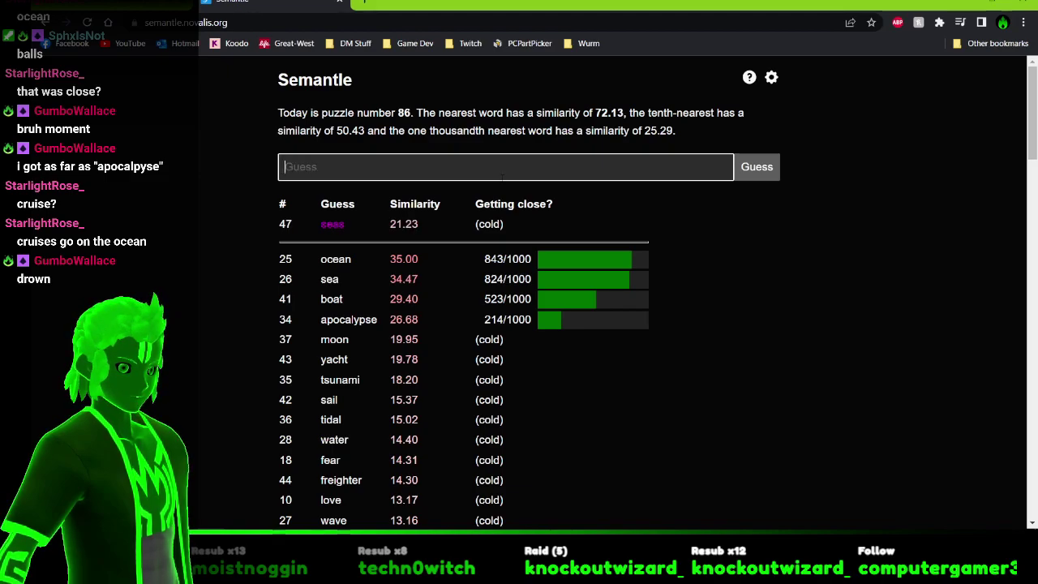
Submit the guesses "river", "stream" and "piss" in the word puzzle.
text(river)
key(Return)
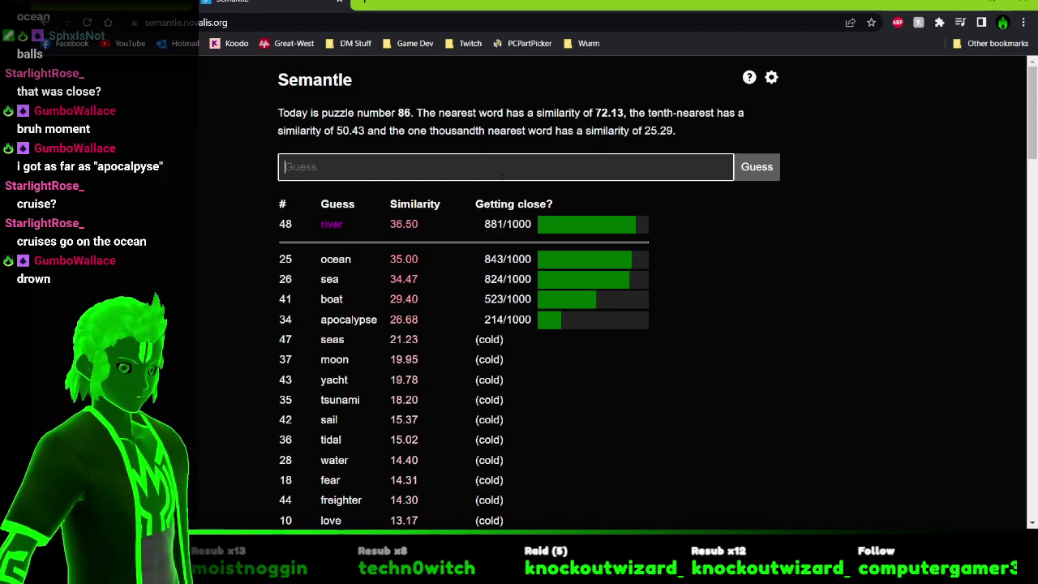
text(stream)
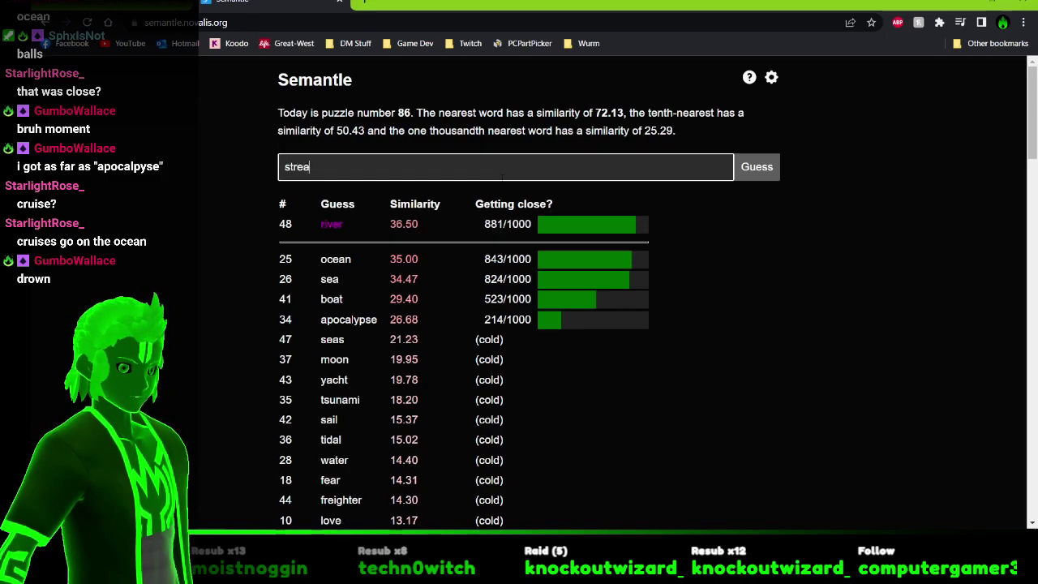
key(Return)
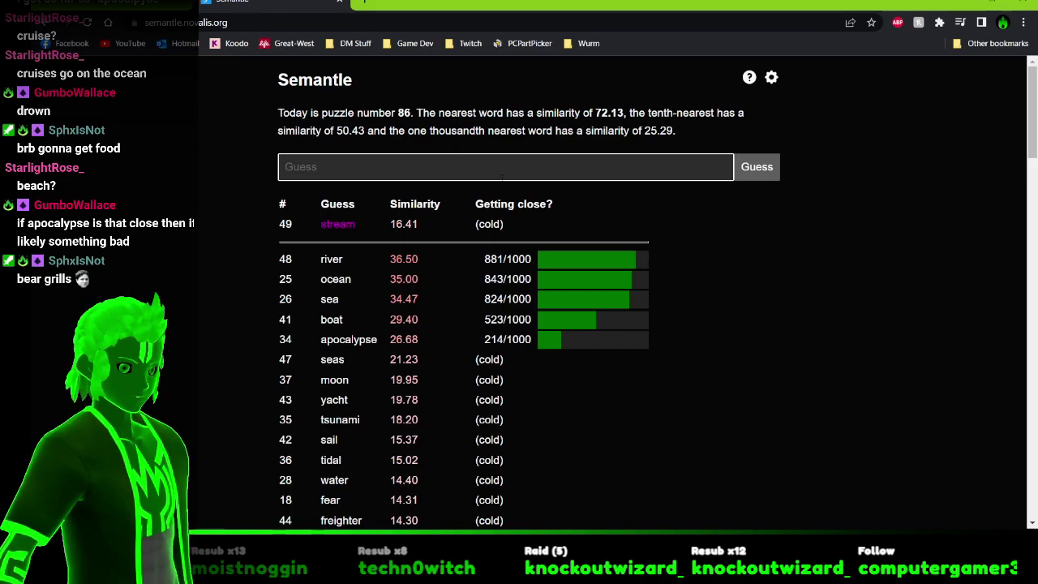
text(piss)
key(Return)
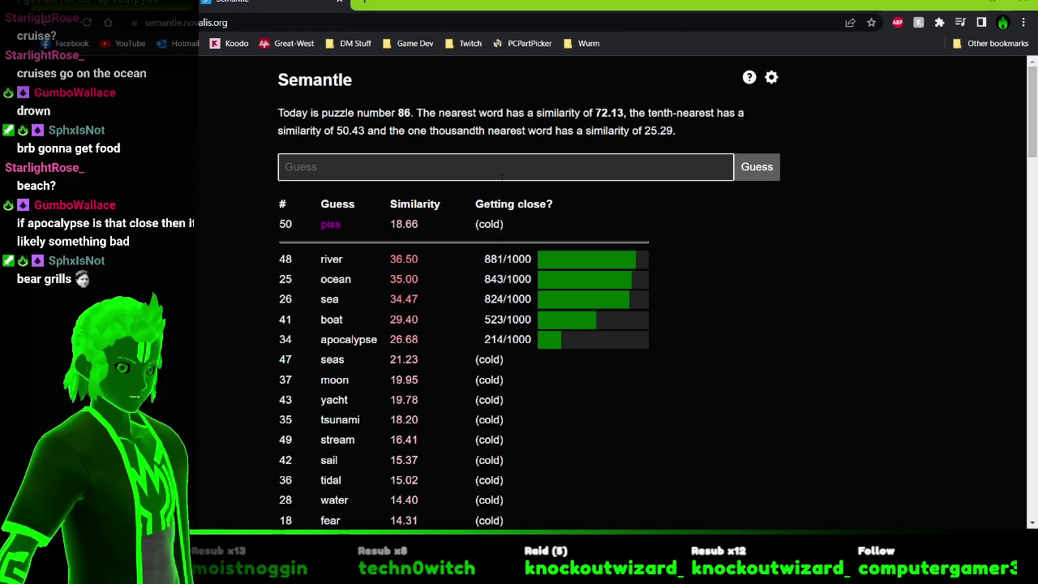
Submit the landform guesses "beach", "delta" and "fjord" in the word puzzle.
text(beach)
key(Return)
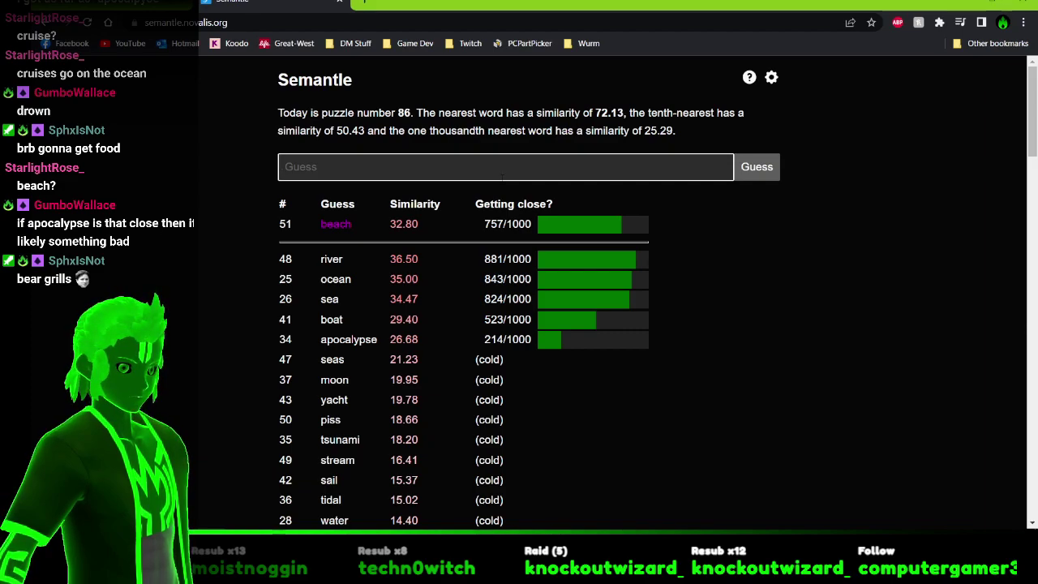
text(delta)
key(Return)
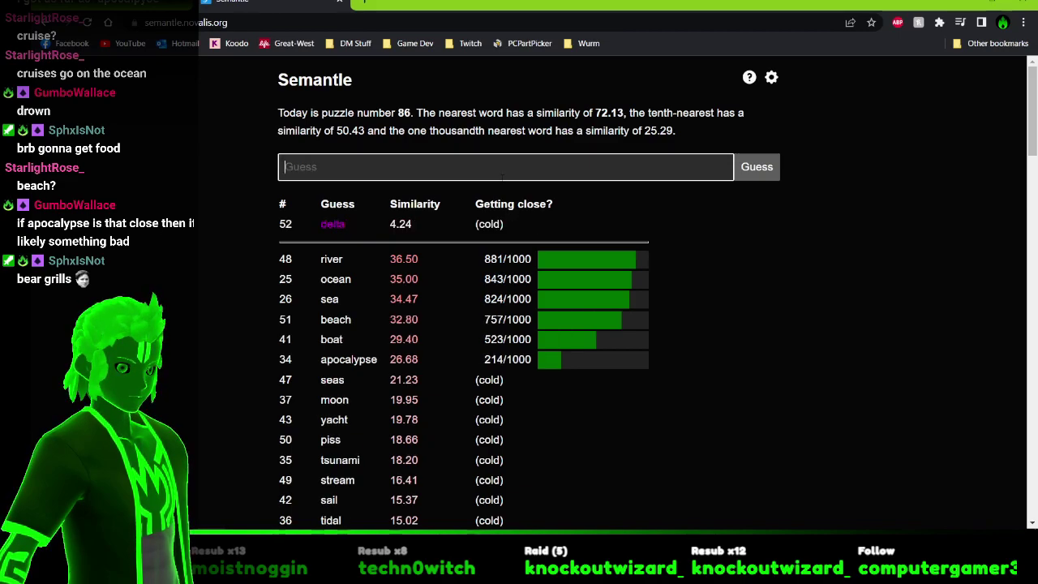
text(fjord)
key(Return)
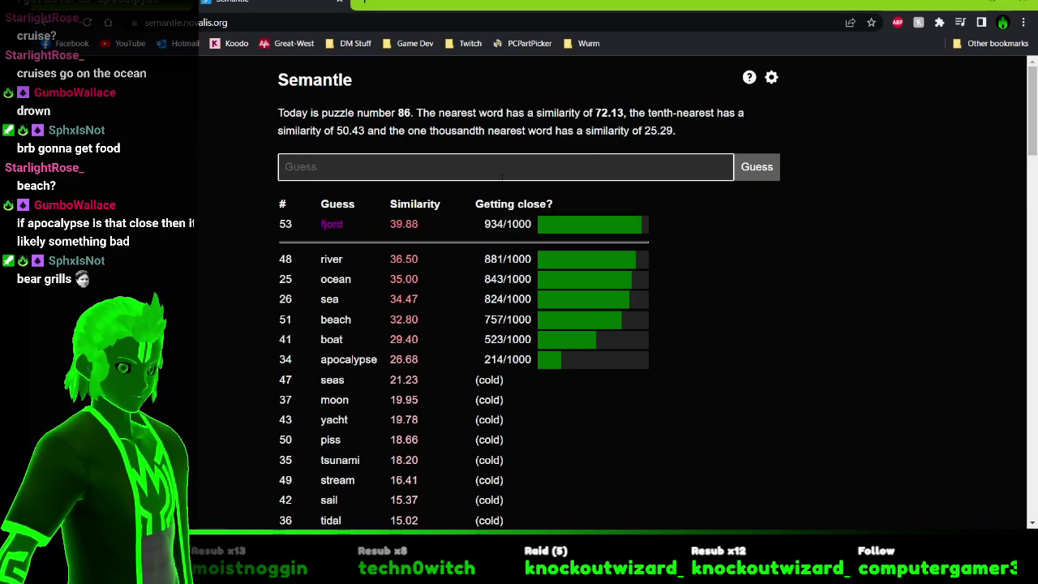
Submit the guesses "peninsula" and "drown" in the word puzzle.
text(p)
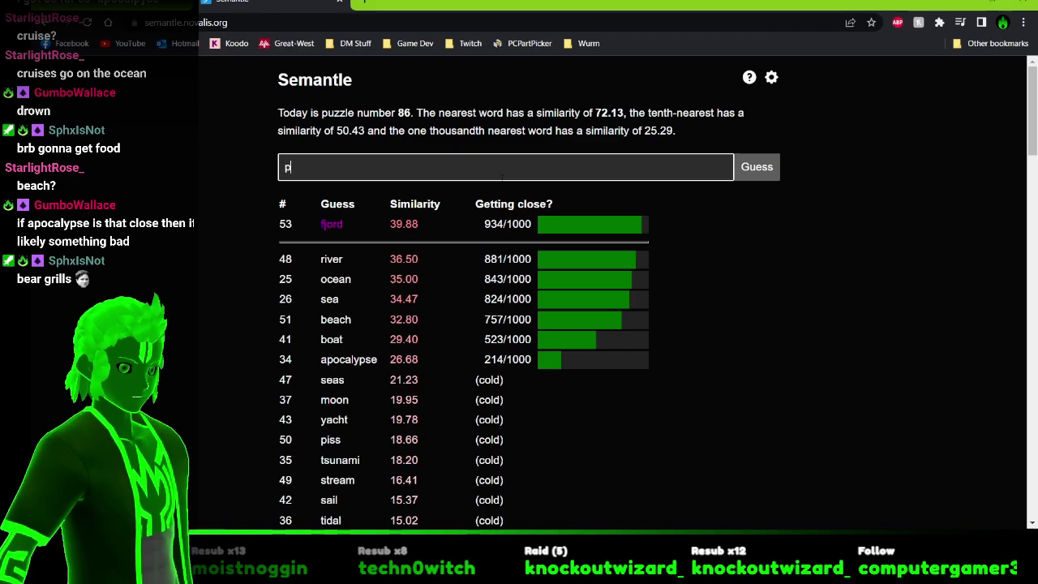
text(eninsula)
key(Return)
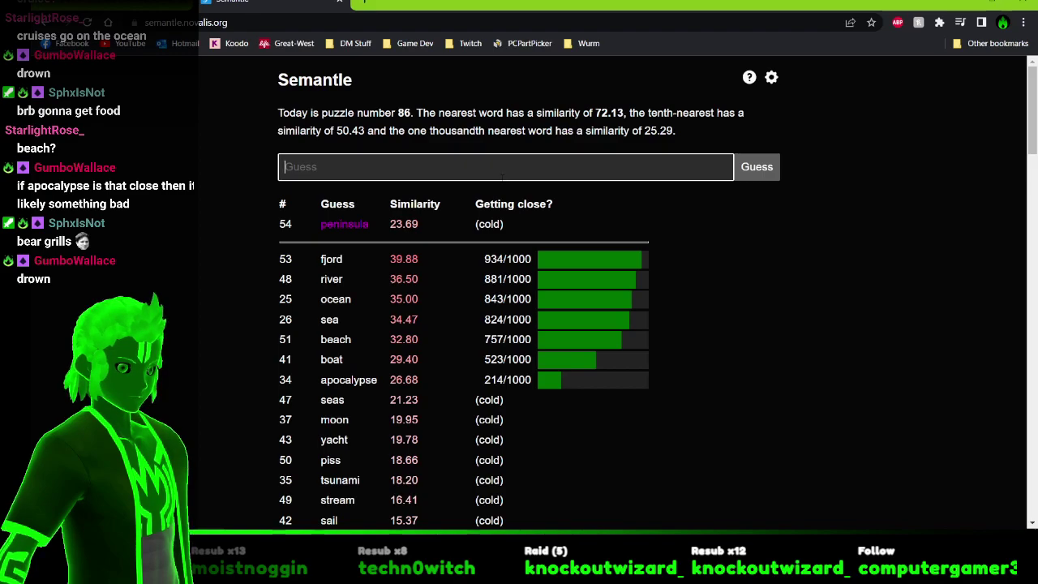
text(drown)
key(Return)
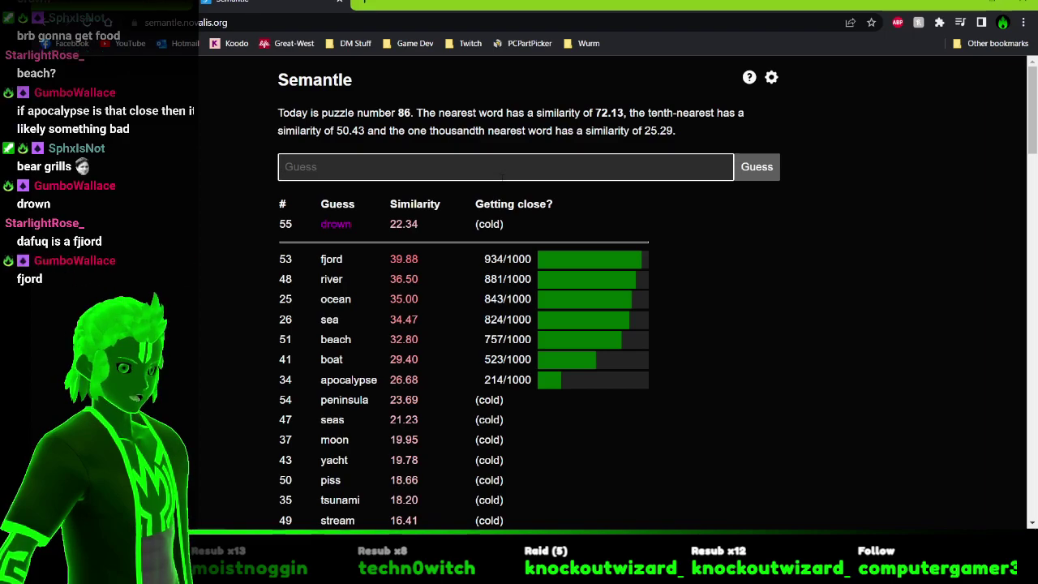
Submit the coastal geography guesses "bay", "archipelago" and "island" in the word puzzle.
text(bay)
key(Return)
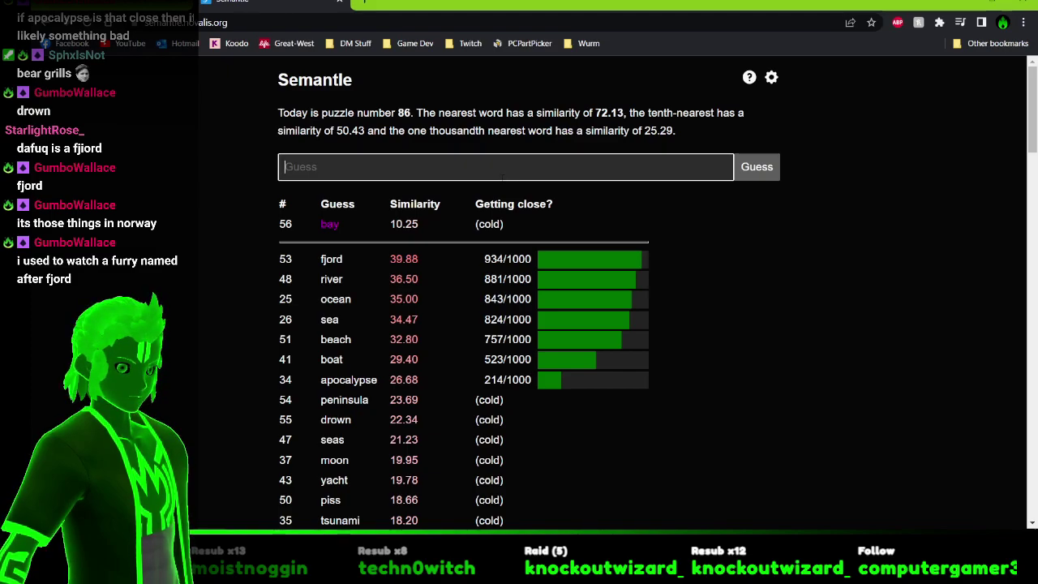
text(arc)
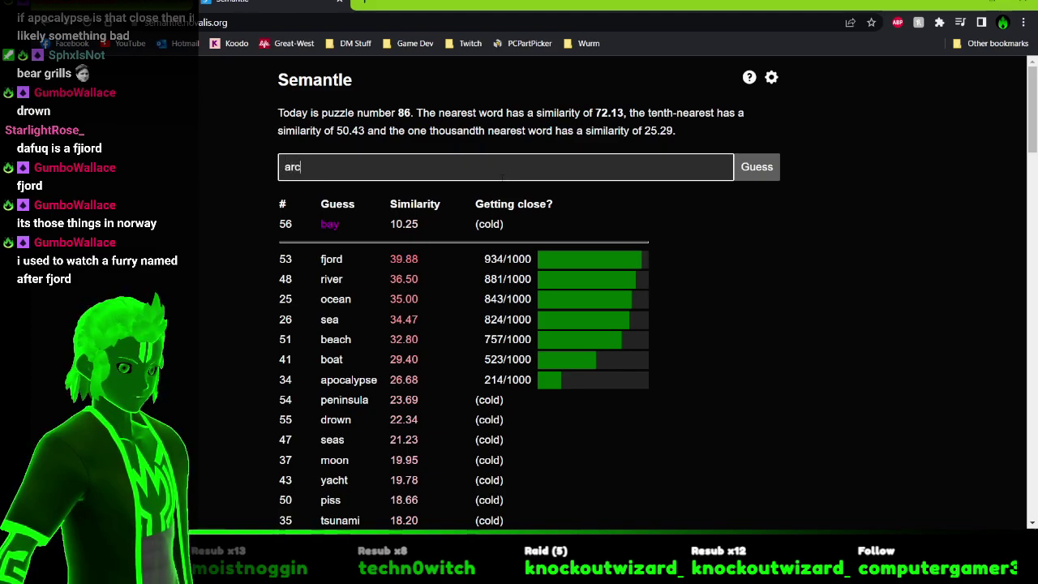
text(hipelago)
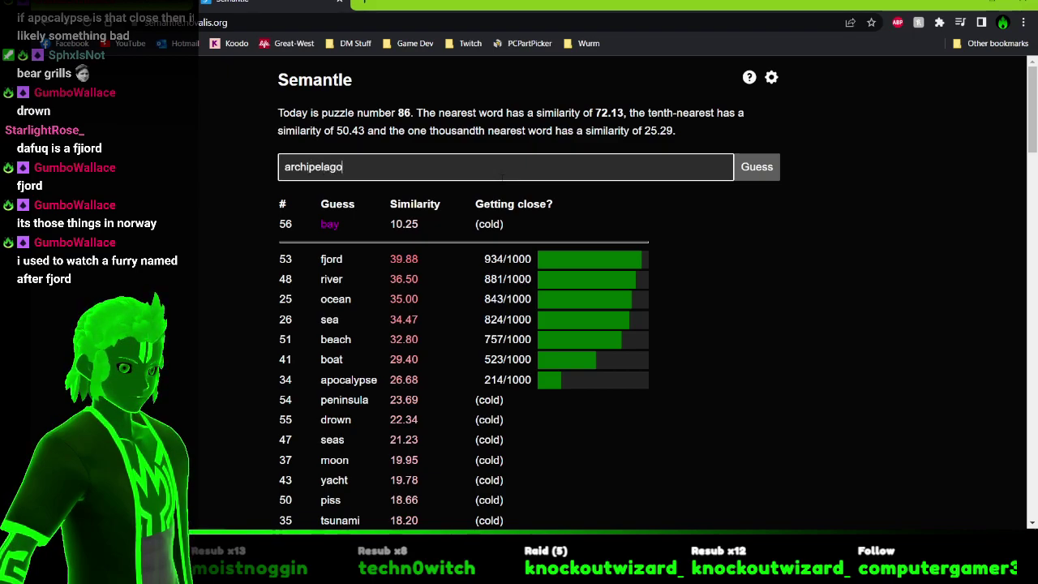
key(Return)
text(island)
key(Return)
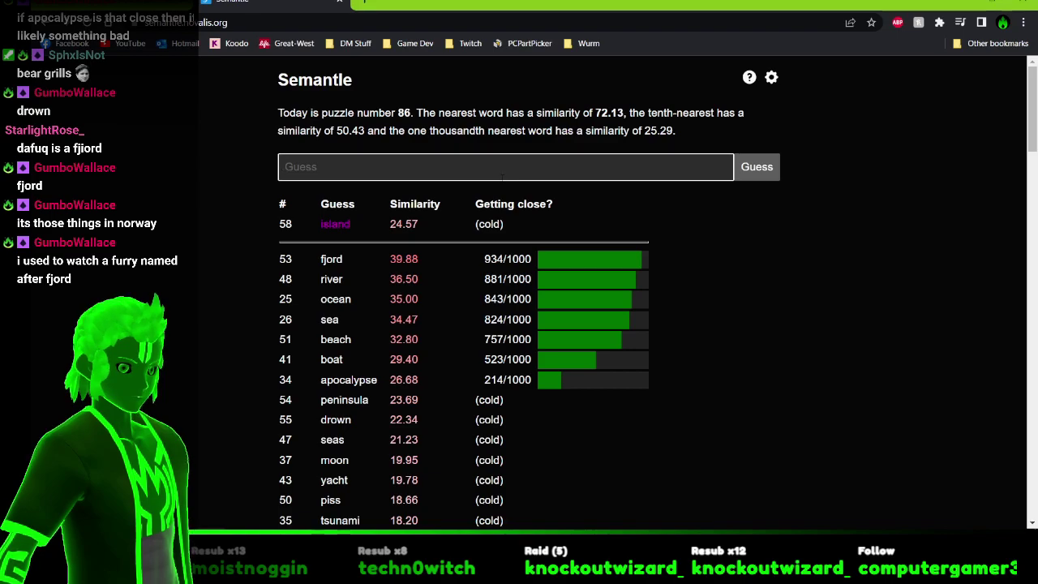
Submit the guesses "land", "inlet" and "islet" in the word puzzle.
text(land)
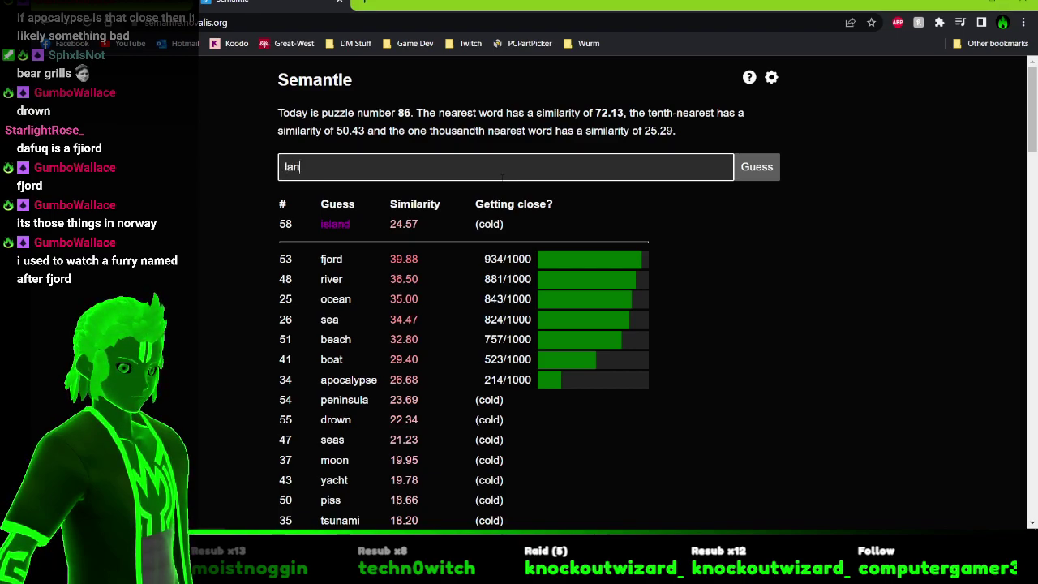
key(Return)
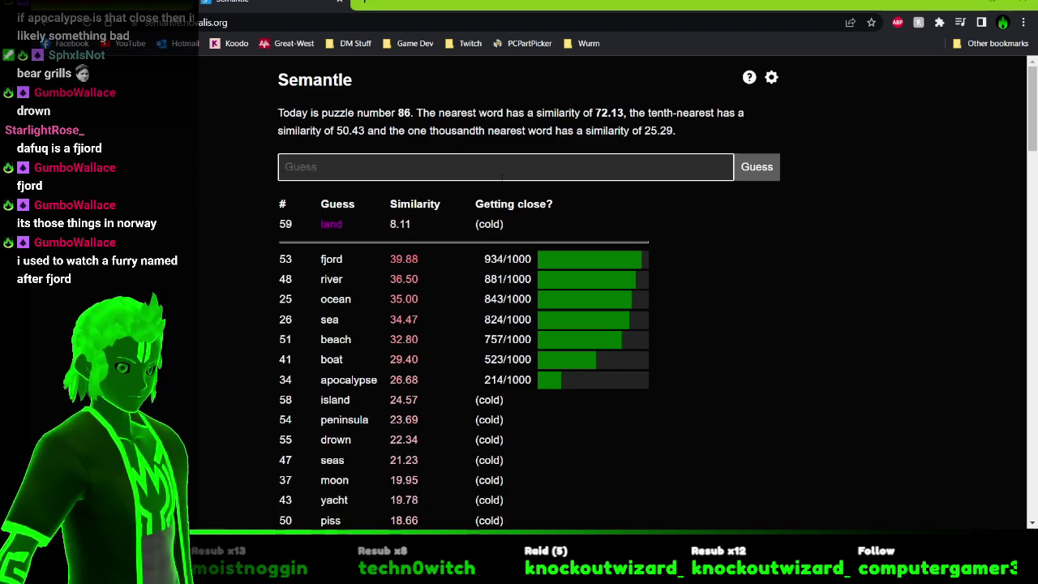
text(inlet)
key(Return)
text(islet)
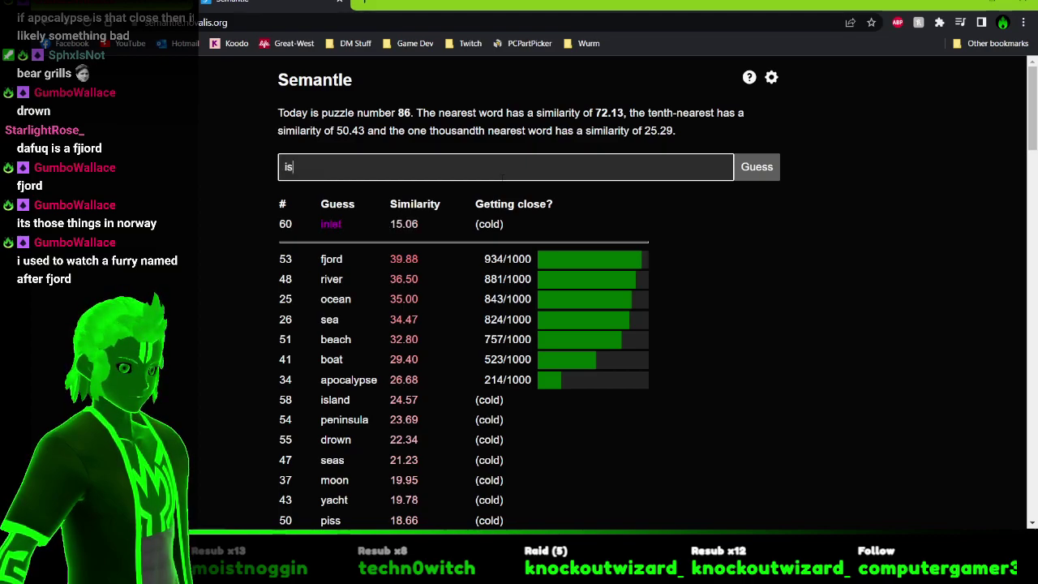
key(Return)
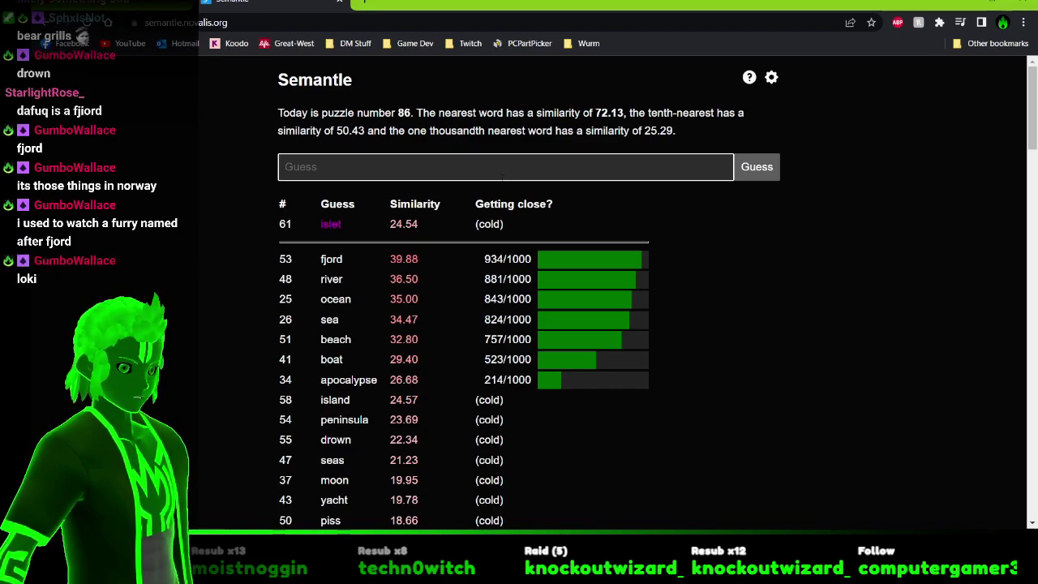
Submit the guesses "water", "aqua" and "loki" in the word puzzle.
text(water)
key(Return)
text(aqua)
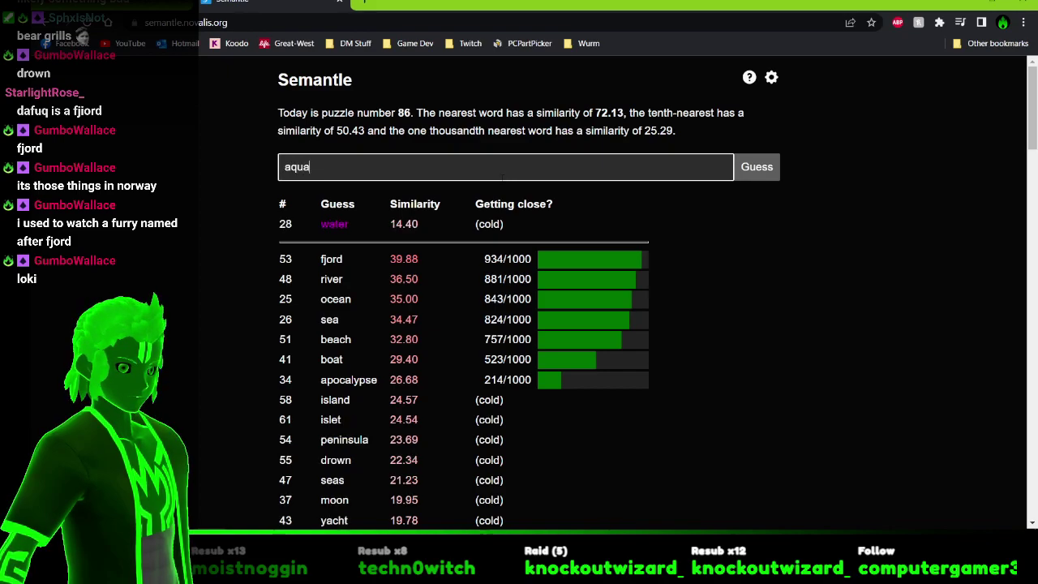
key(Return)
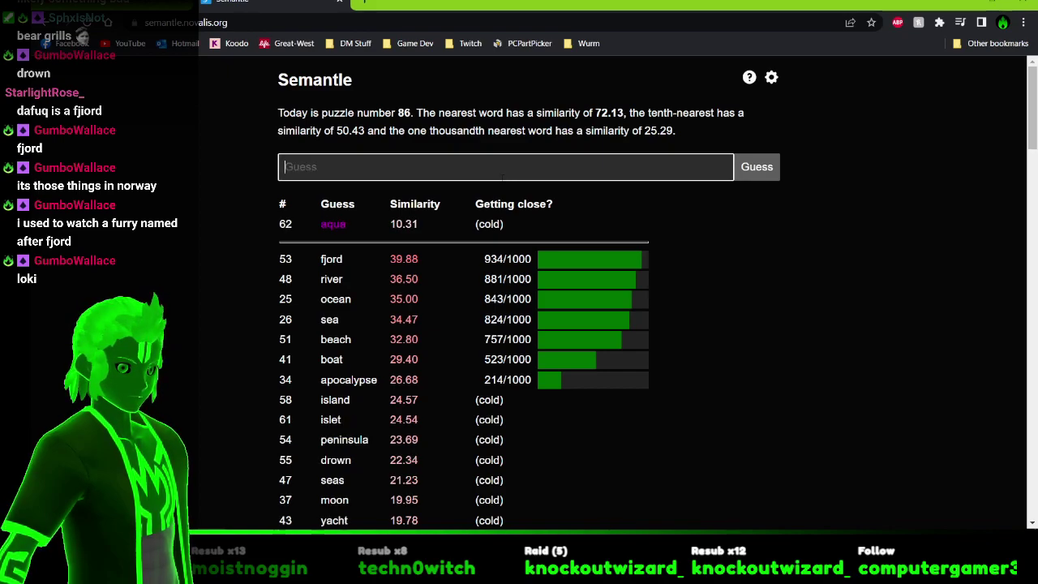
text(loki)
key(Return)
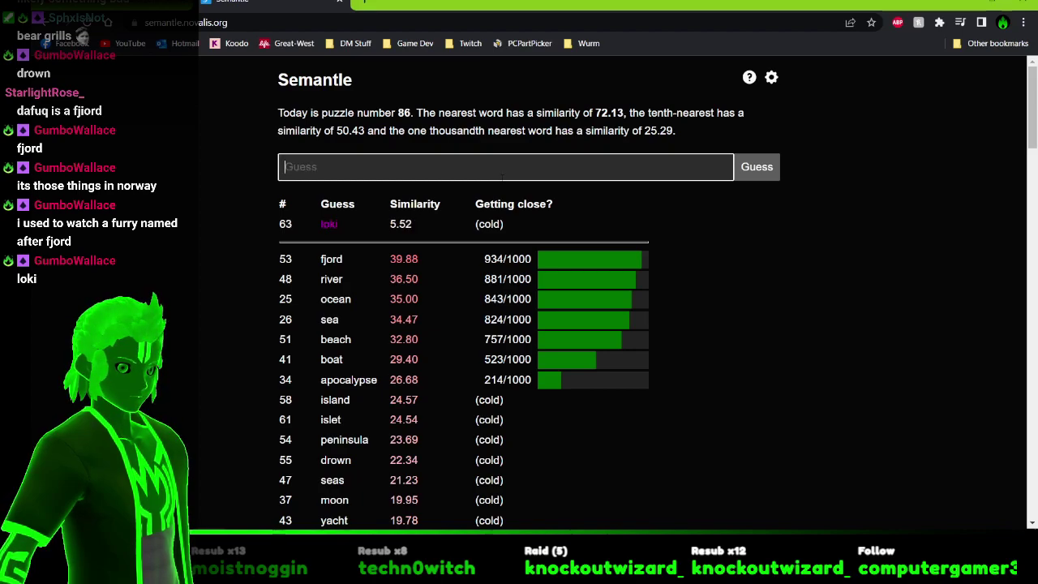
Submit the guesses "keys", "key" and "pool" in the word puzzle.
click(502, 177)
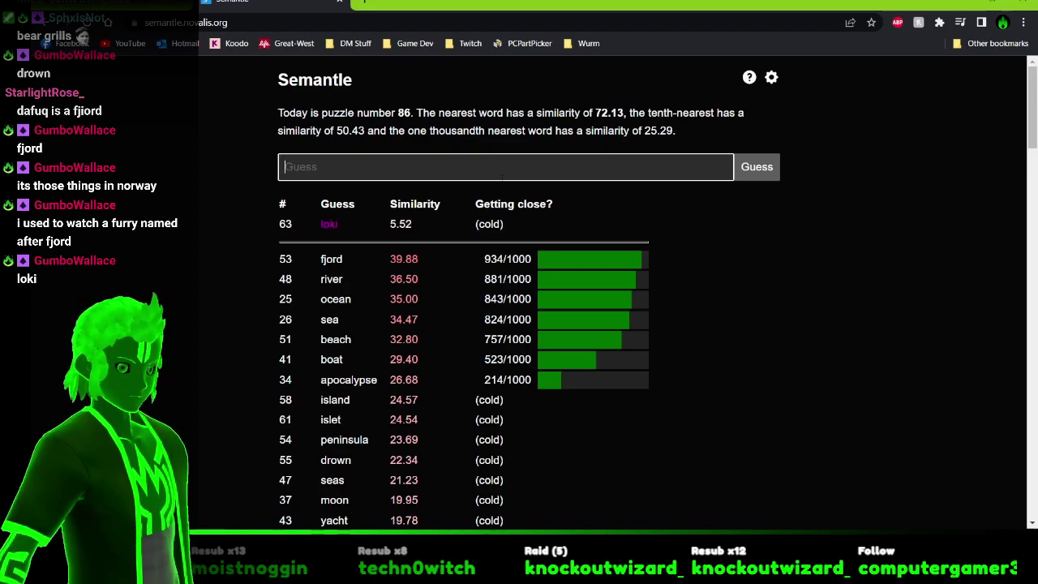
text(keys)
key(Return)
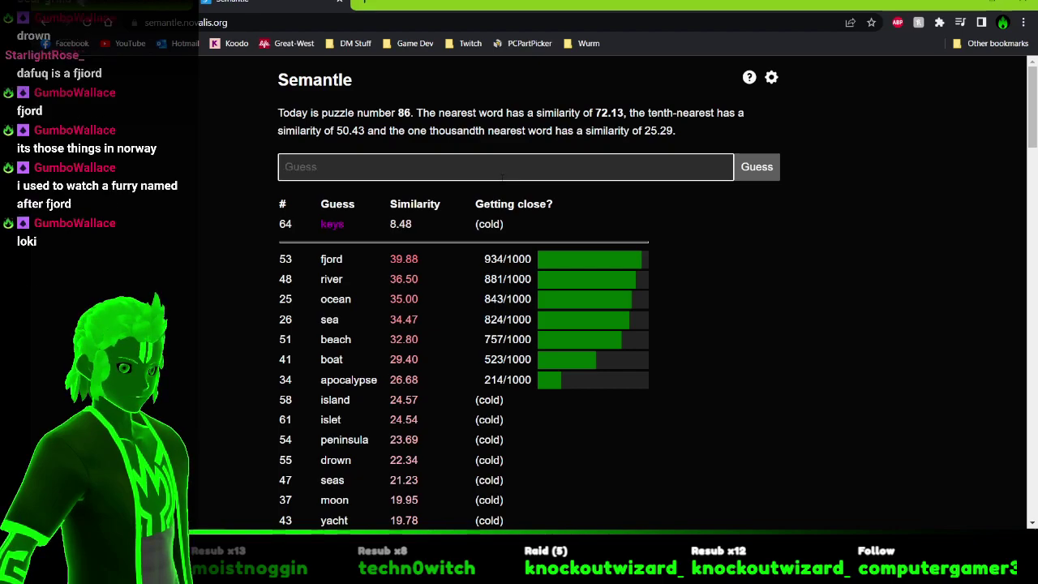
text(key)
key(Return)
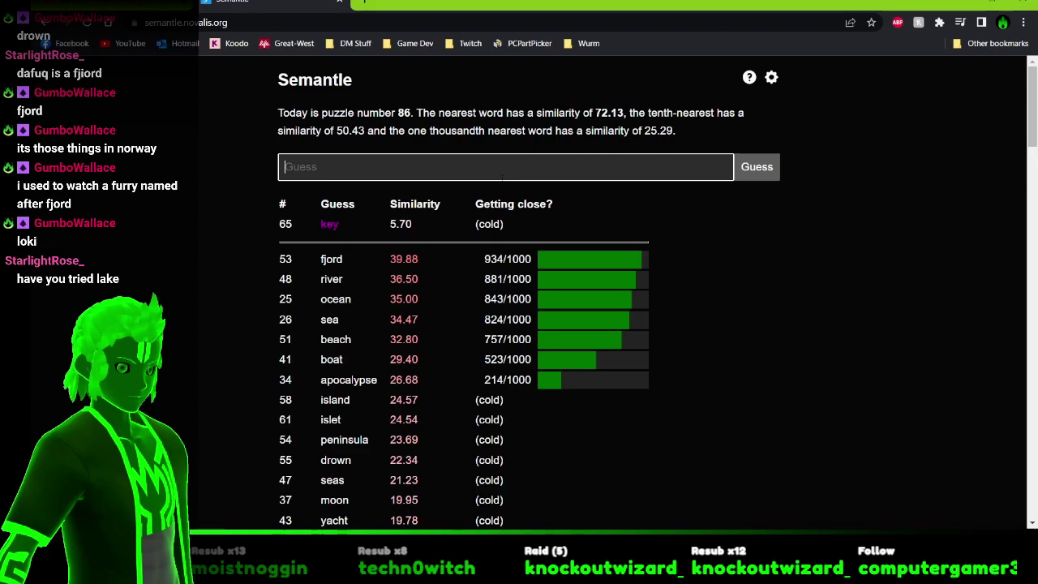
text(pool)
key(Return)
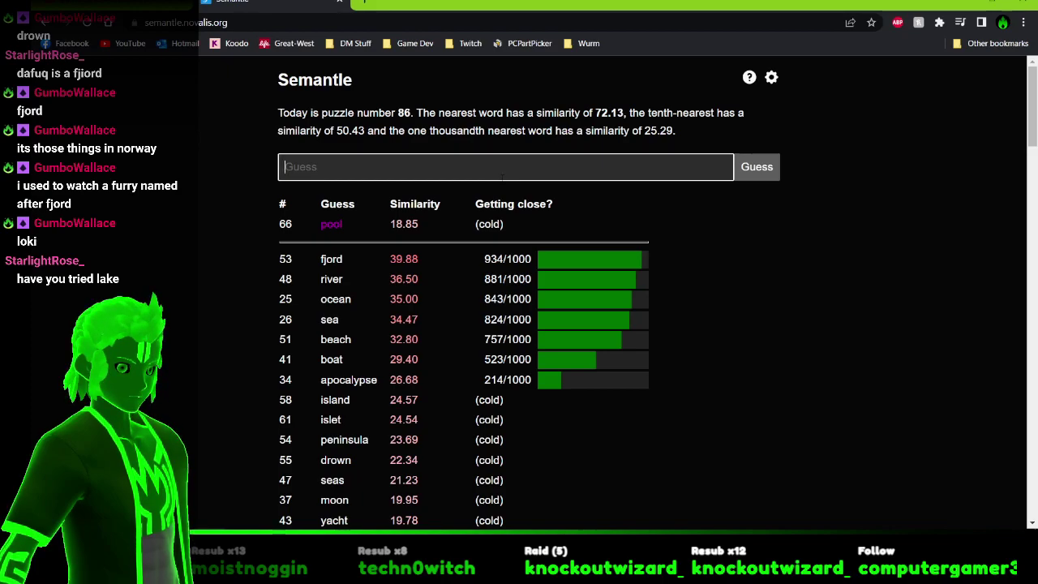
Submit the waterfall-related guesses "waterfall" and "niagara" in the word puzzle.
text(waterfall)
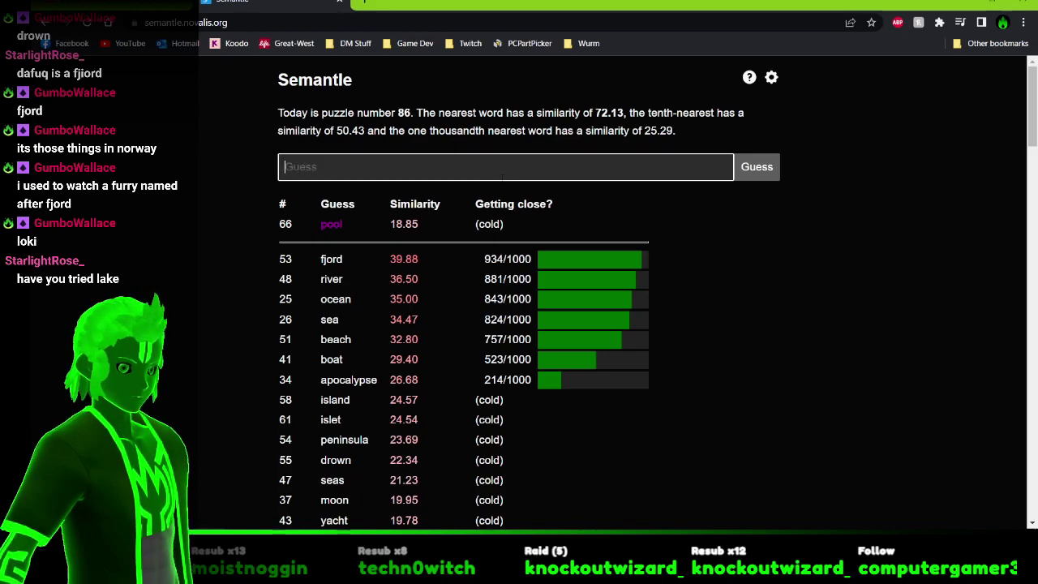
key(Return)
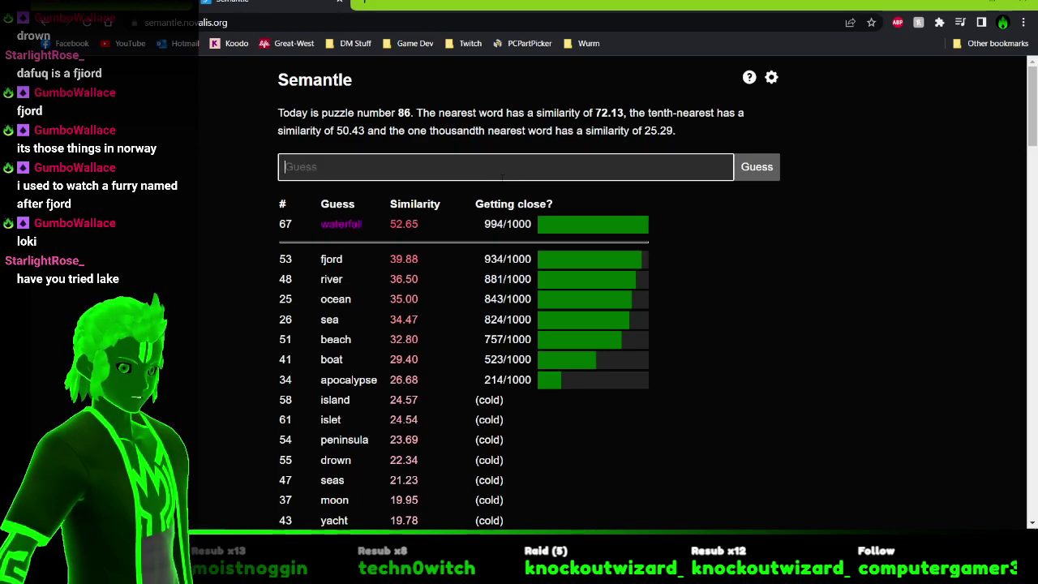
text(niagara)
key(Return)
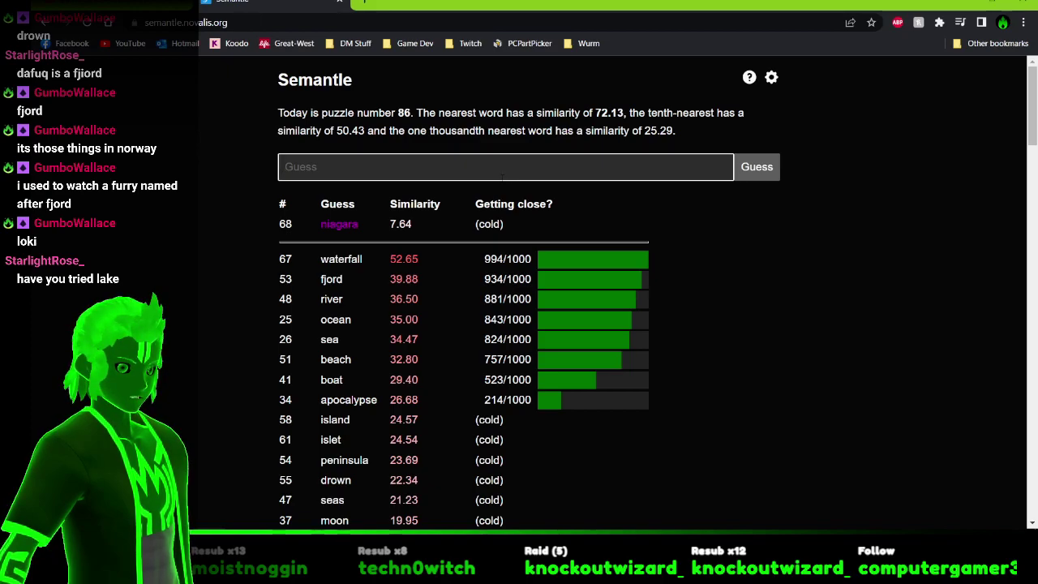
Submit the guesses "lake", "pond" and "rain" in the word puzzle.
text(lake)
key(Return)
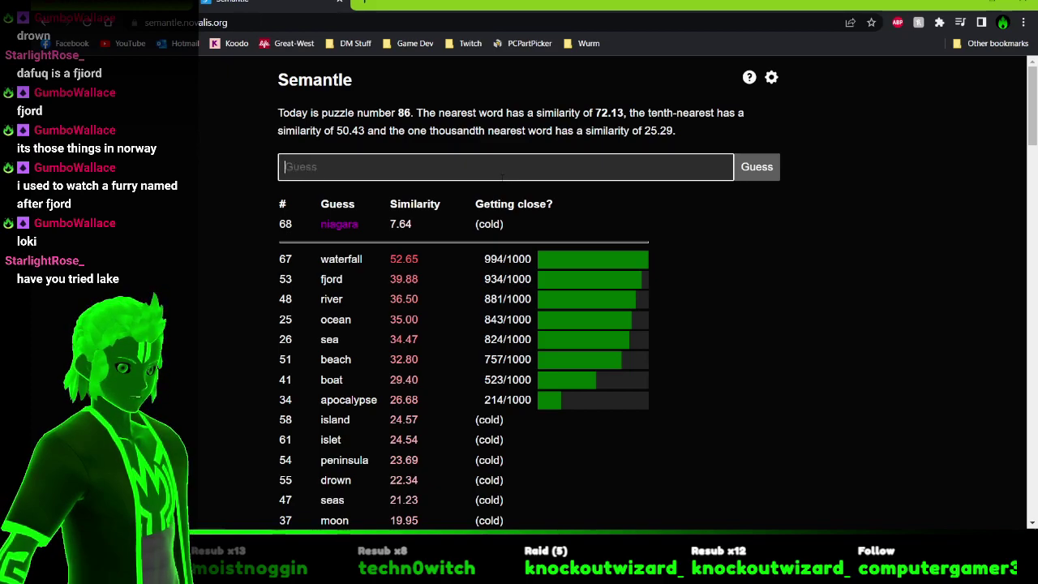
text(pond)
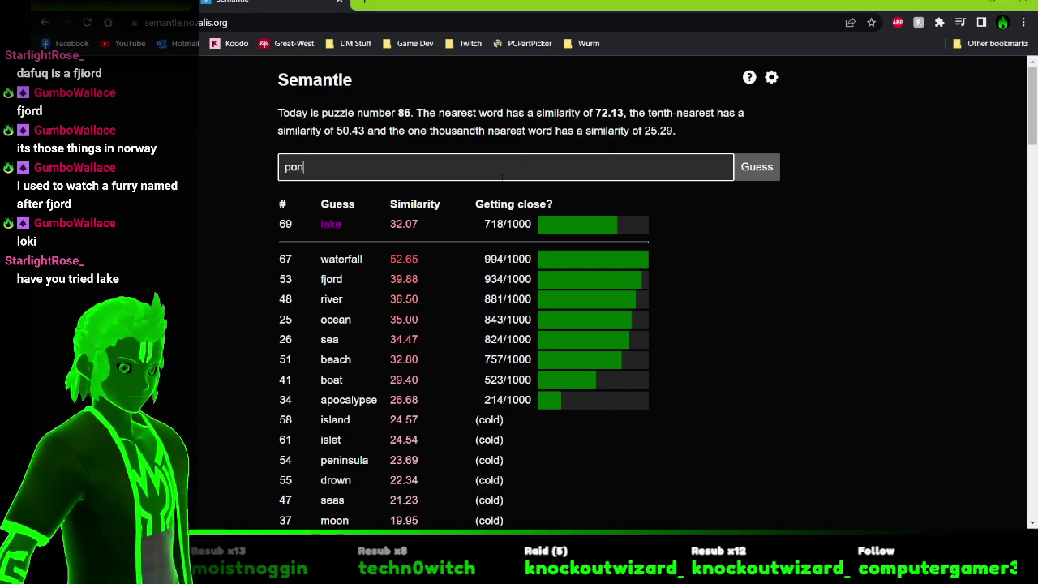
key(Return)
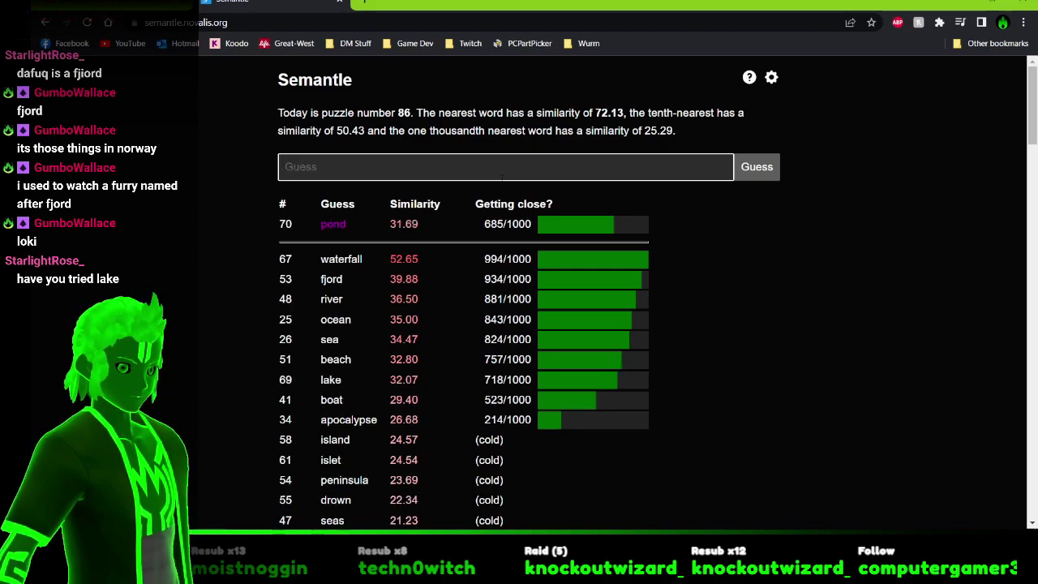
text(rain)
key(Return)
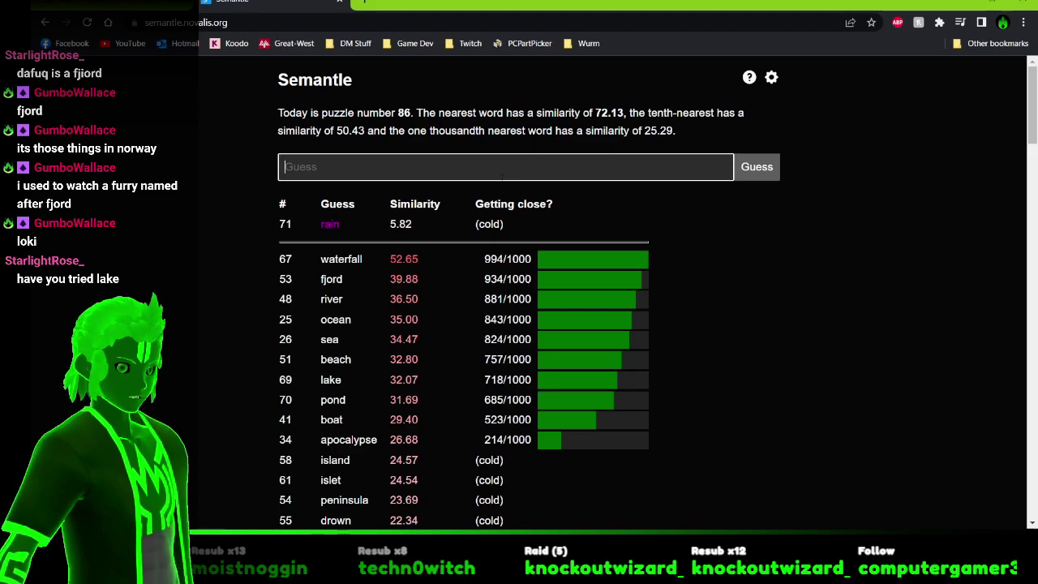
Submit the guesses "spout" and "storm" in the word puzzle.
text(sprout)
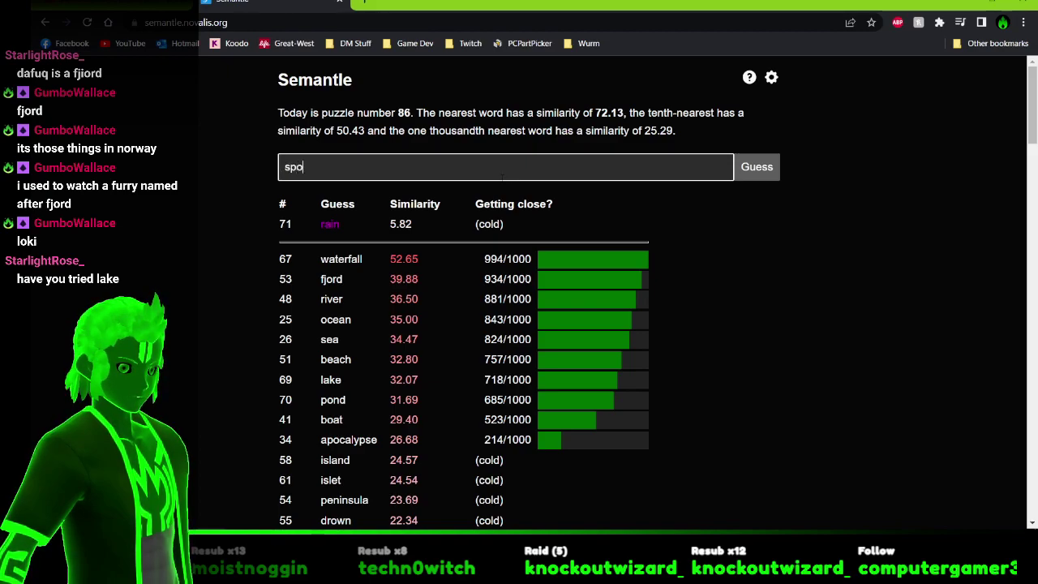
key(Return)
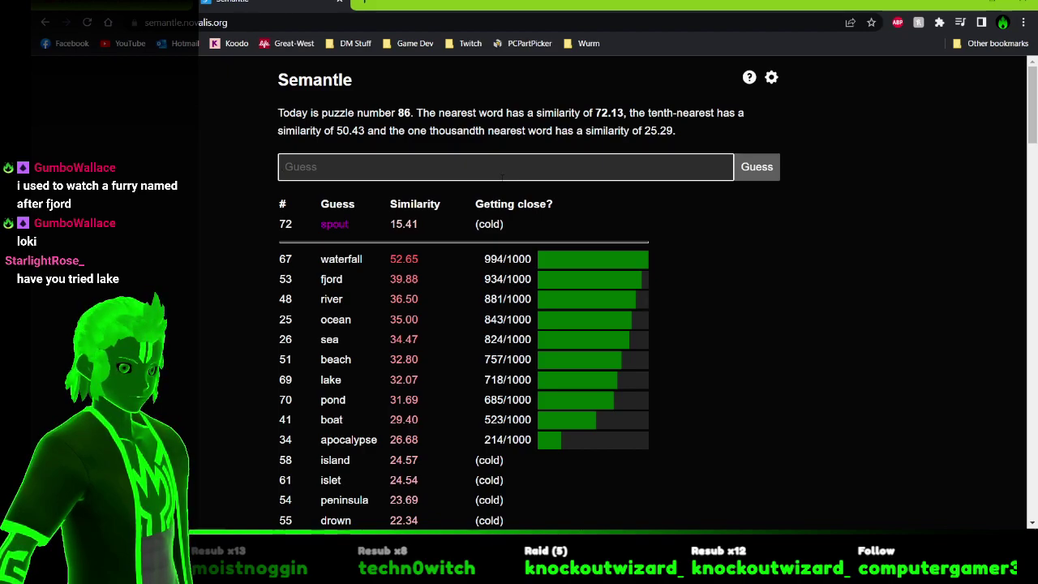
text(storm)
key(Return)
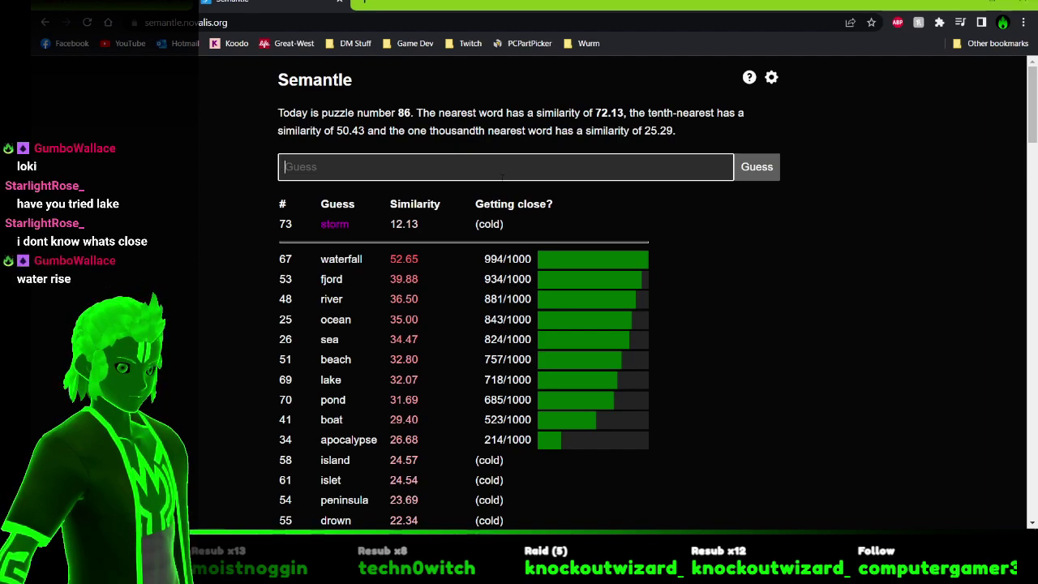
Submit the guess "rise" and try the compound spellings "waterrise" and "waterise" in the word puzzle.
text(rise)
key(Return)
text(waterrise)
key(Return)
text(waterise)
key(Return)
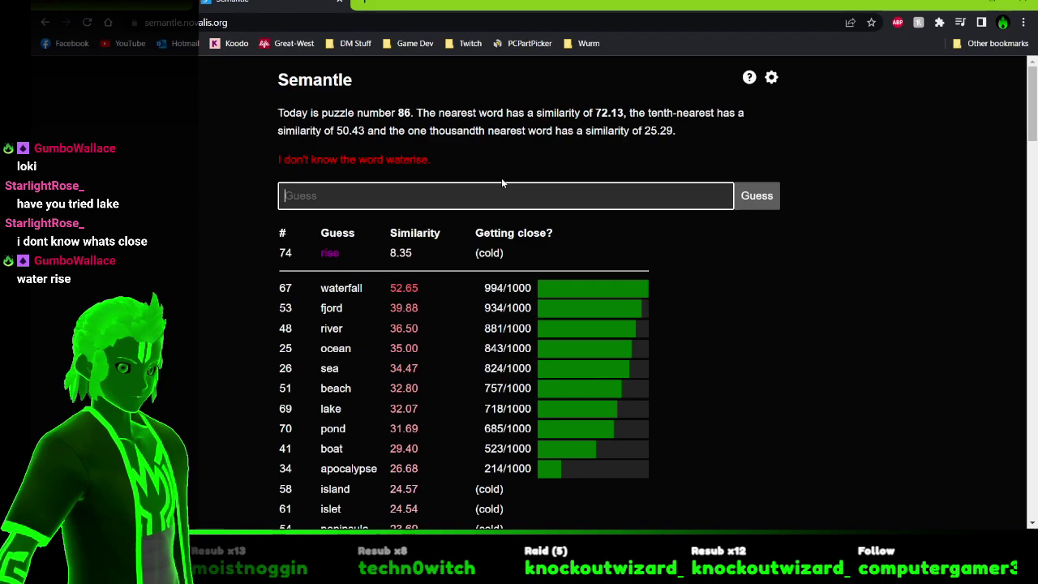
Submit the guesses "downpour" and "glacier" in the word puzzle.
text(do)
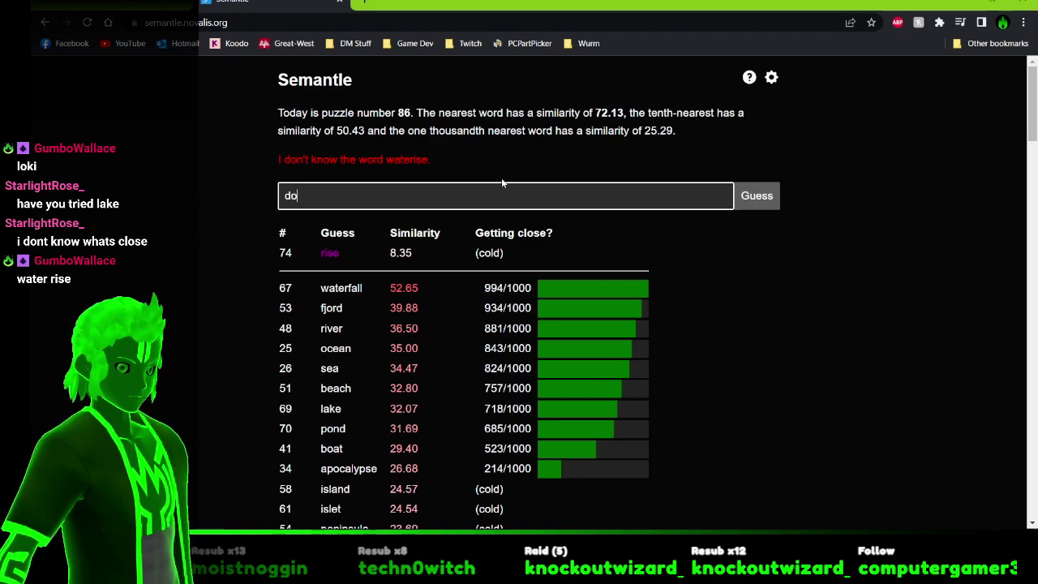
text(wnpour)
key(Return)
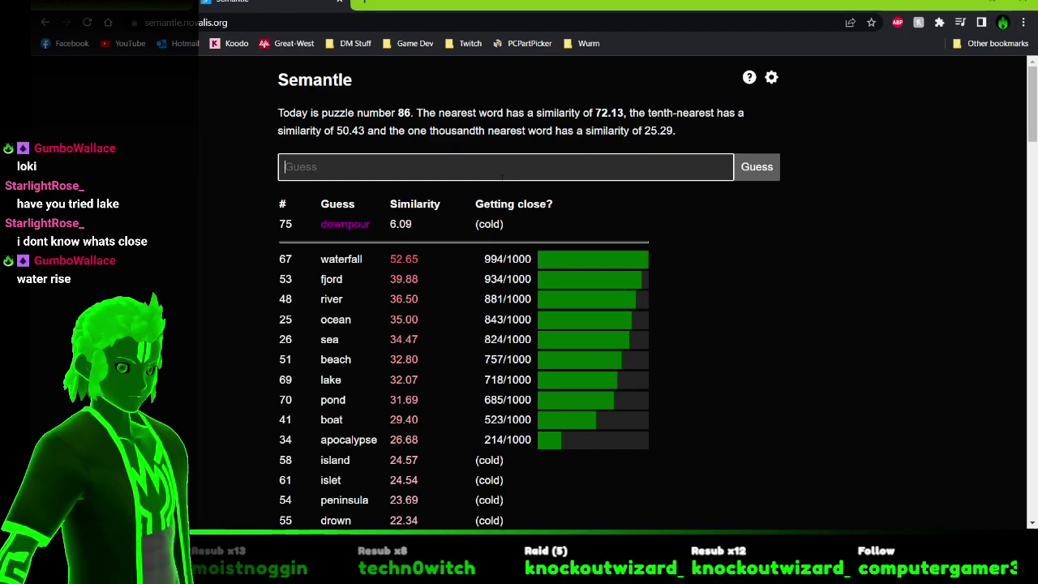
click(503, 177)
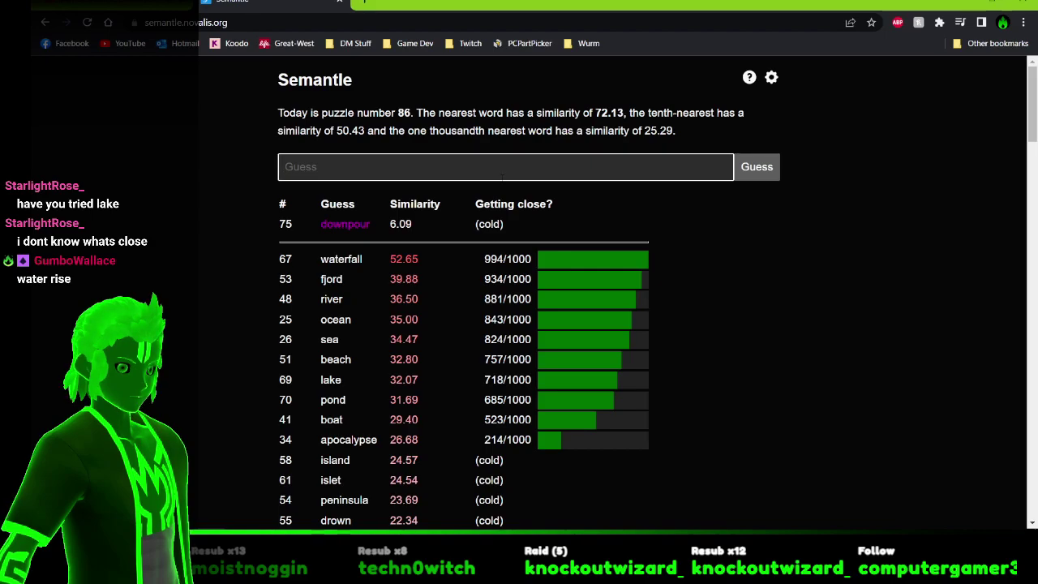
text(glacier)
key(Return)
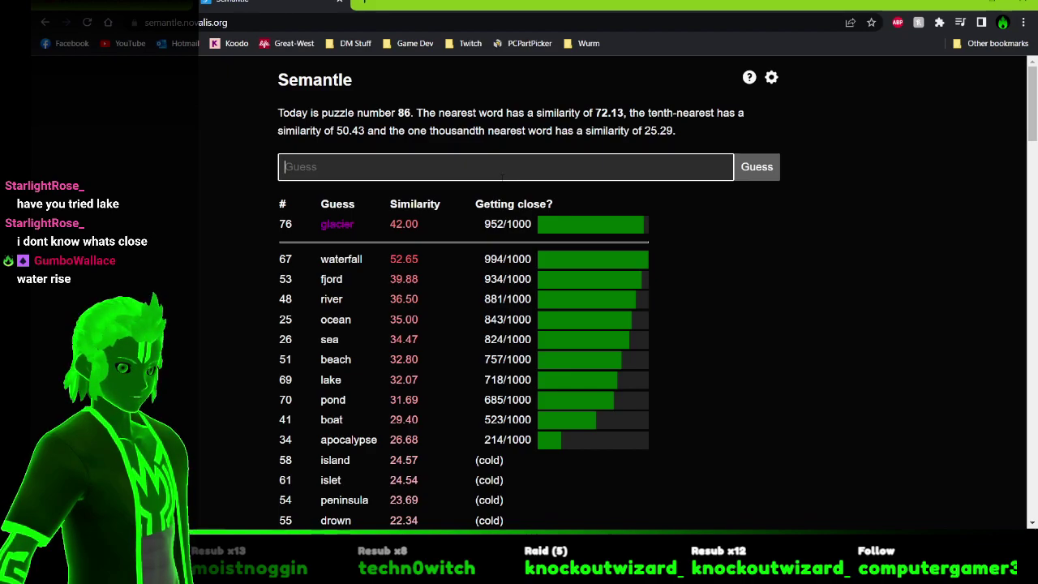
Submit the highland guesses "mountain" and "plateau" in the word puzzle.
text(mountain)
key(Return)
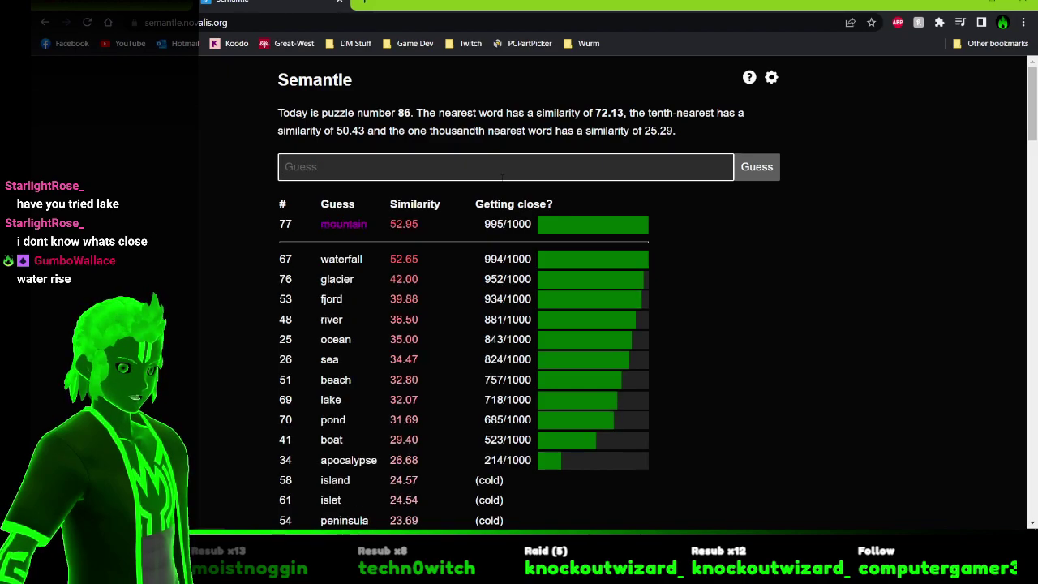
text(pla)
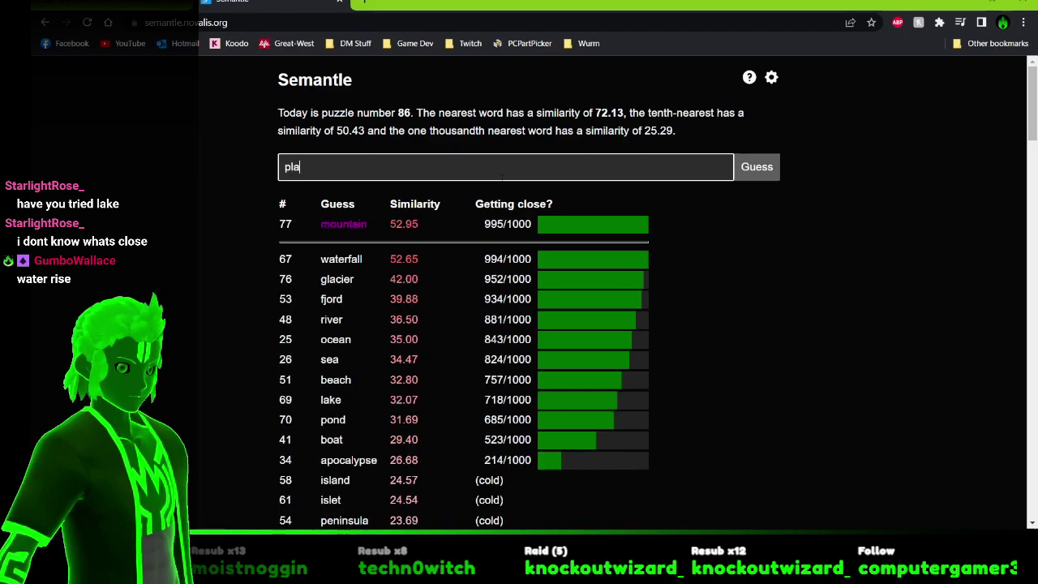
text(teau)
key(Return)
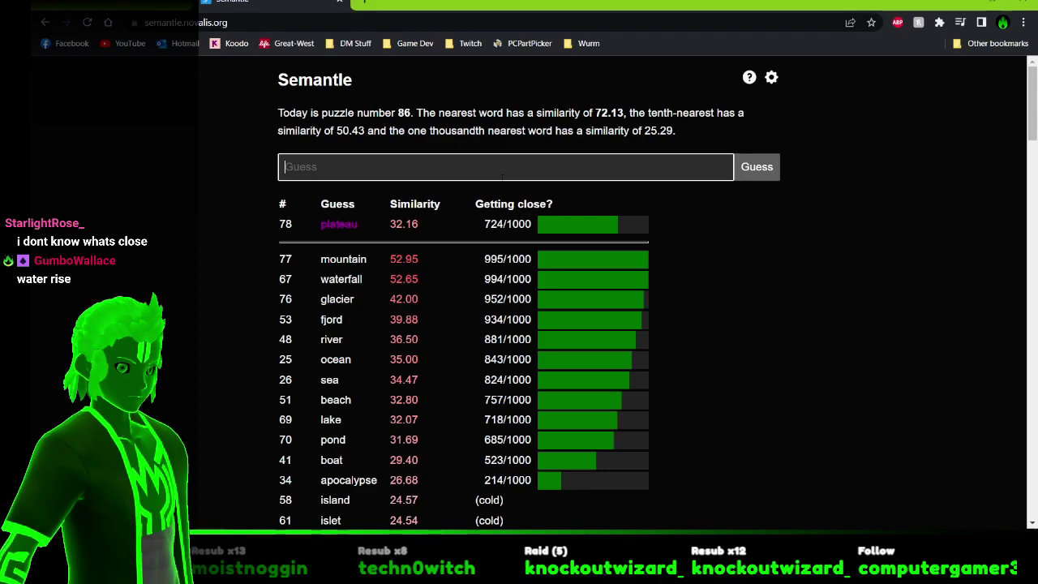
Submit the guesses "ice", "icecap" and "cliff" in the word puzzle.
text(ice)
key(Return)
text(icecap)
key(Return)
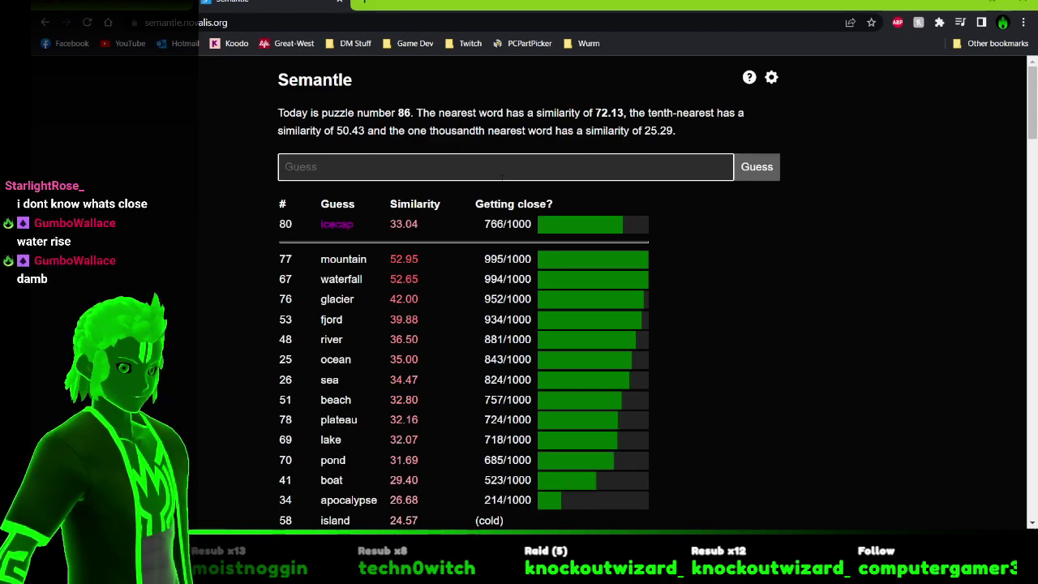
text(cliff)
key(Return)
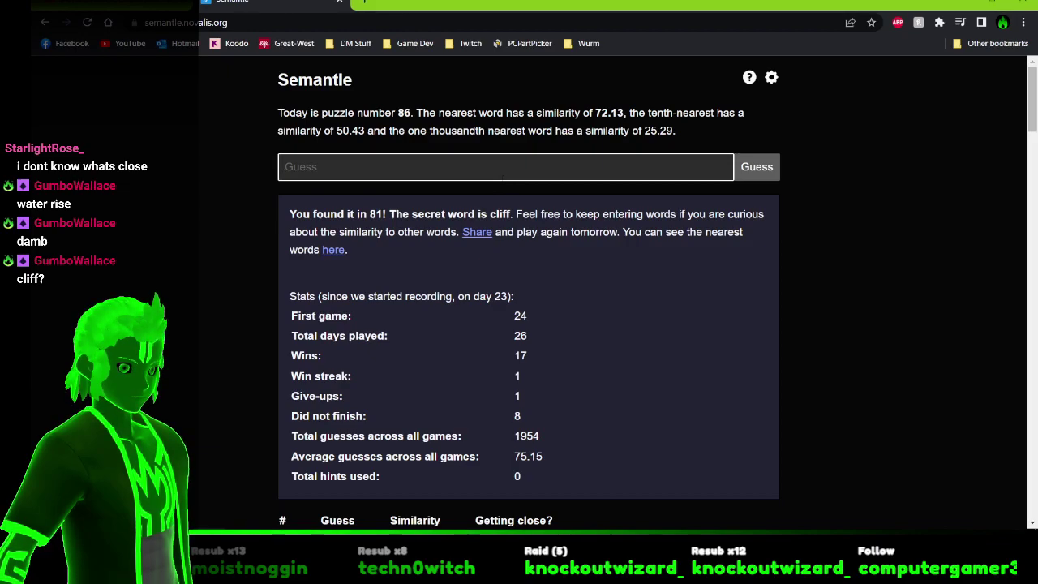
Look over the puzzle statistics and ranked guess list, and switch to the YouTube video game music live stream.
scroll(567, 273, down, 2)
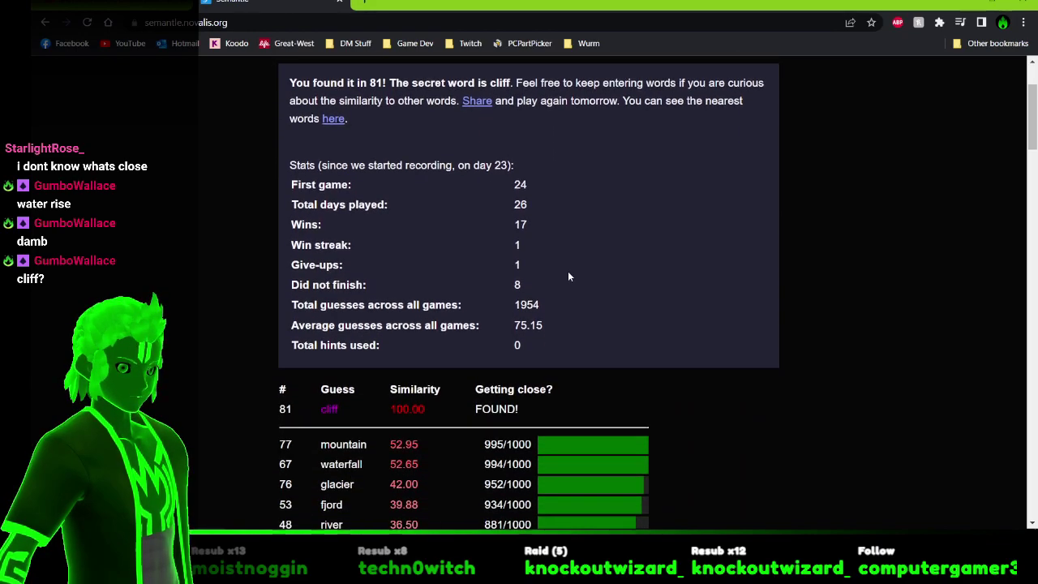
scroll(568, 277, down, 3)
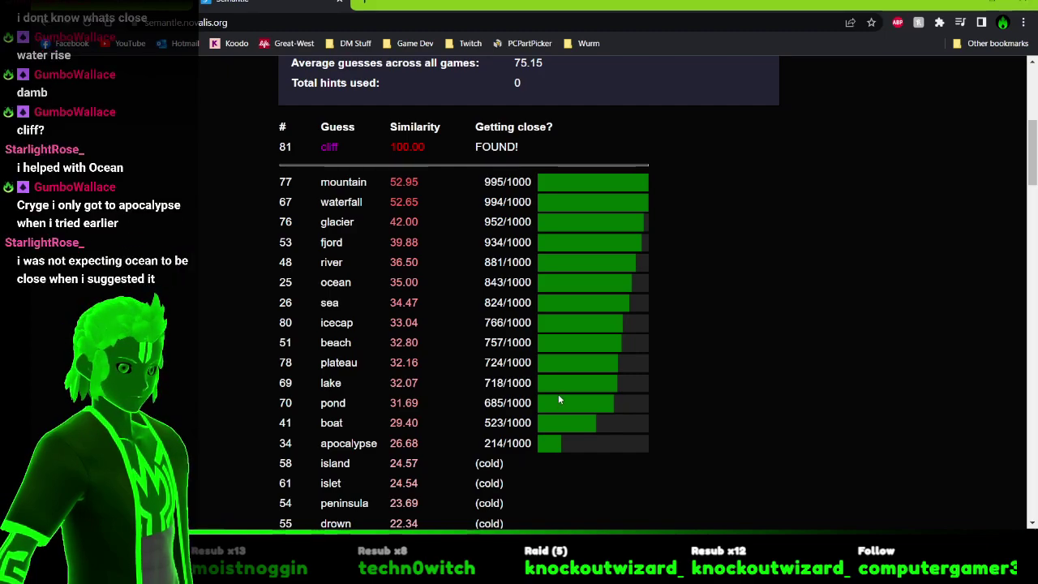
scroll(558, 397, up, 2)
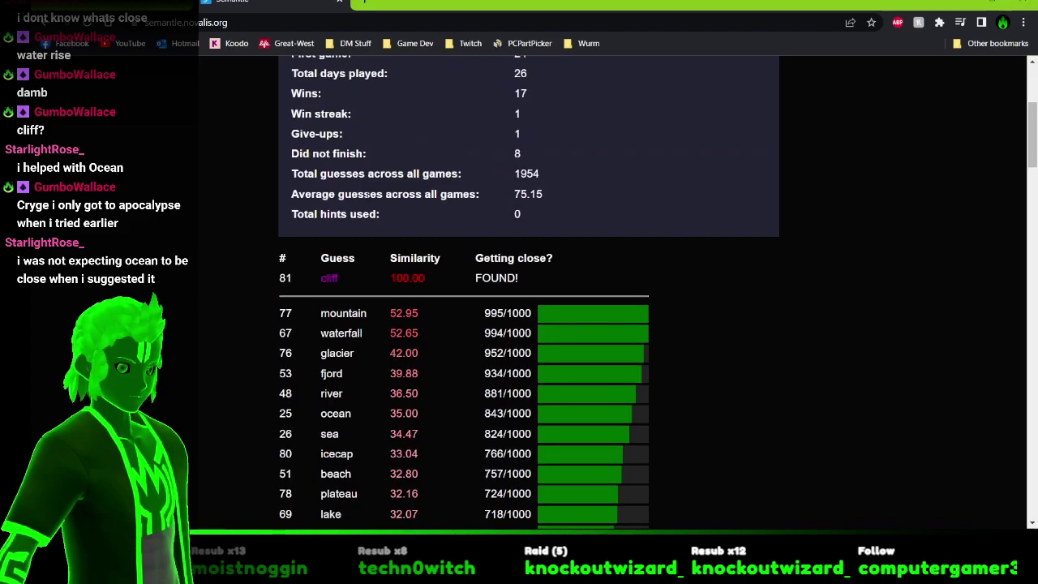
click(247, 6)
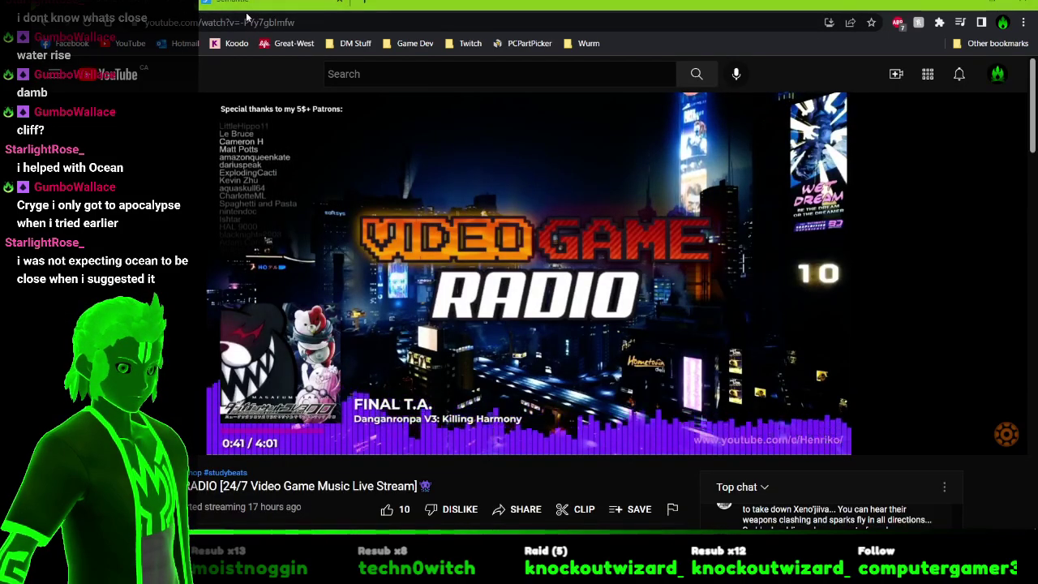
Switch back to the Semantle results page and sort the guess list by guess number.
click(247, 6)
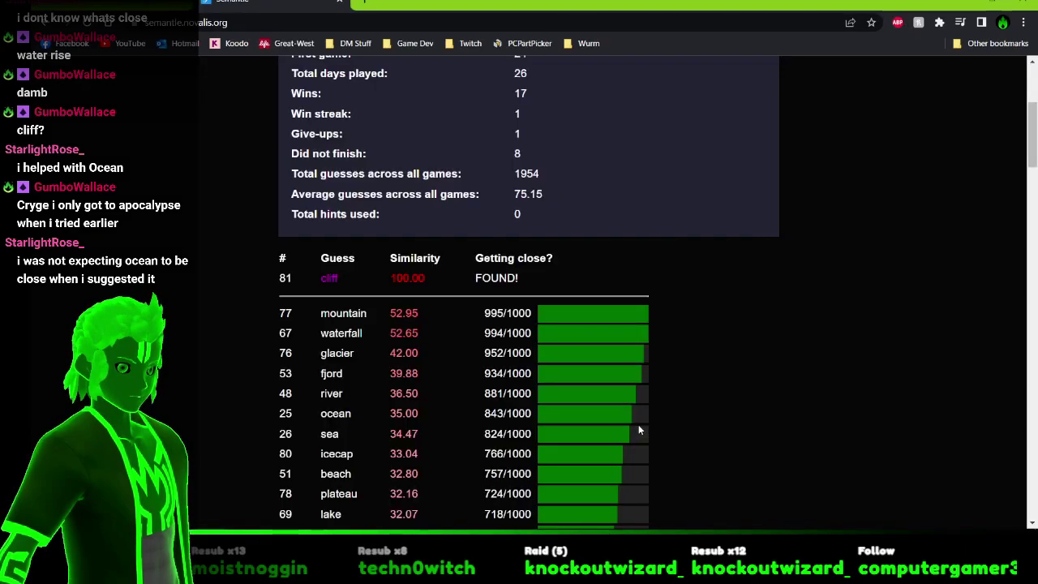
scroll(639, 426, down, 5)
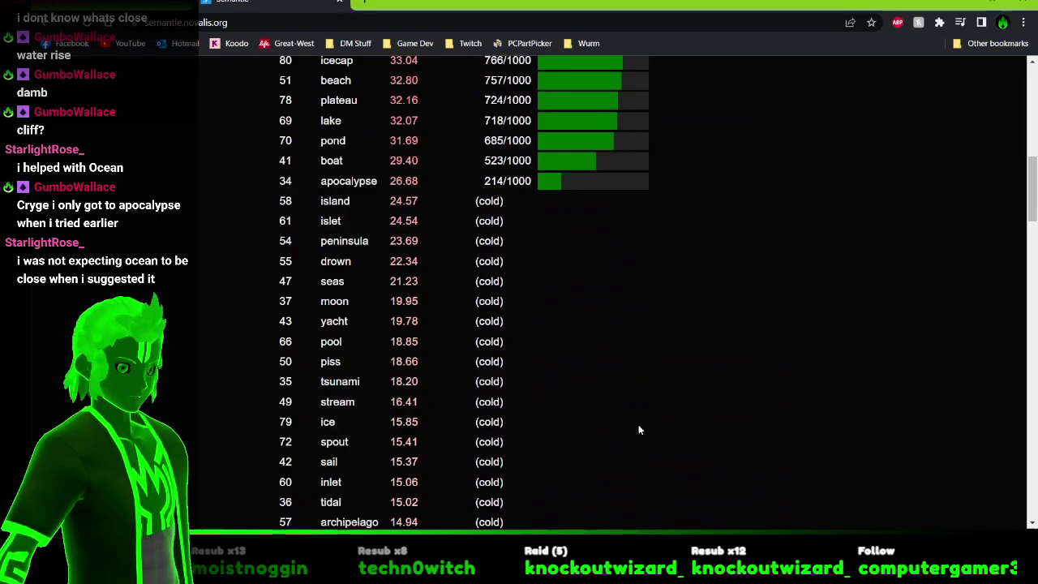
scroll(638, 429, up, 4)
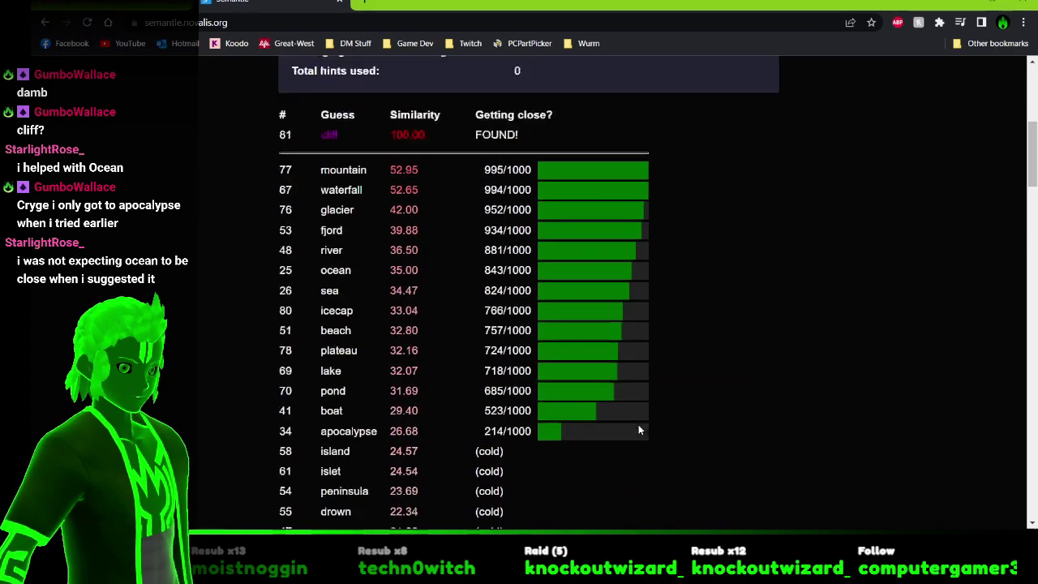
click(284, 192)
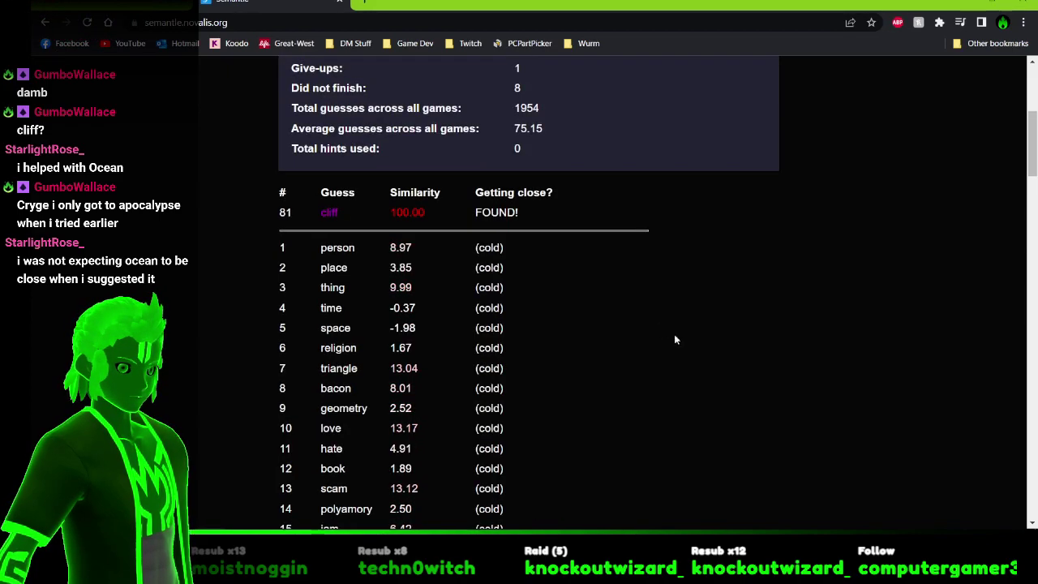
Review the guesses in the order they were made, from the first words through the ocean guesses, and the puzzle statistics.
scroll(681, 357, down, 5)
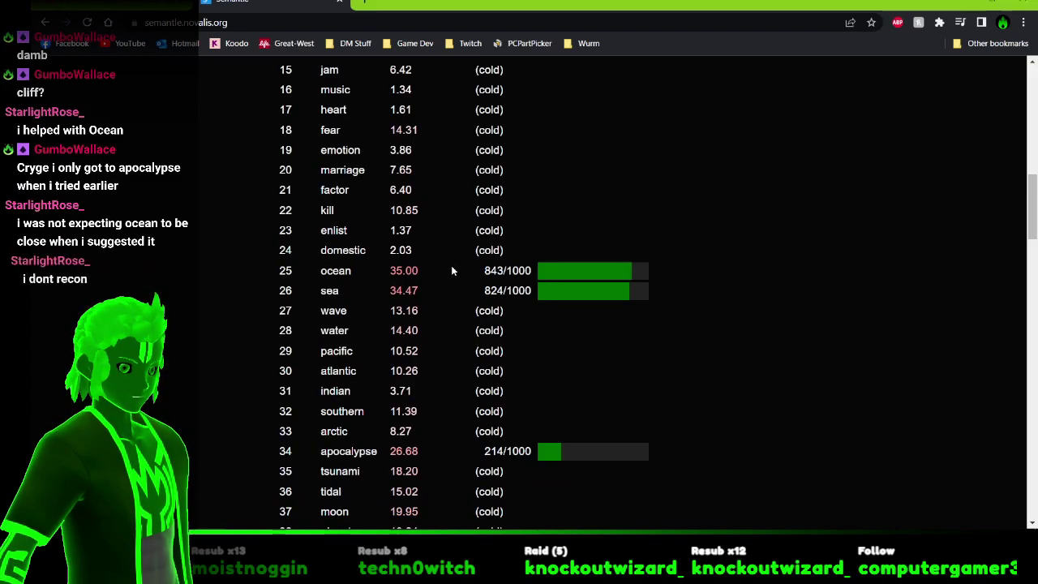
scroll(452, 267, up, 3)
scroll(452, 270, up, 4)
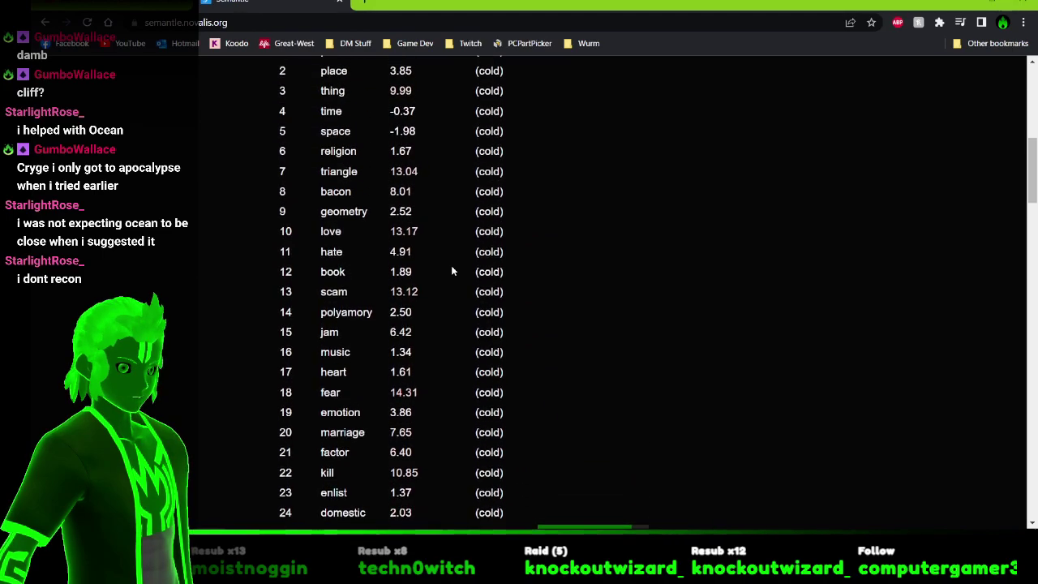
scroll(450, 266, up, 5)
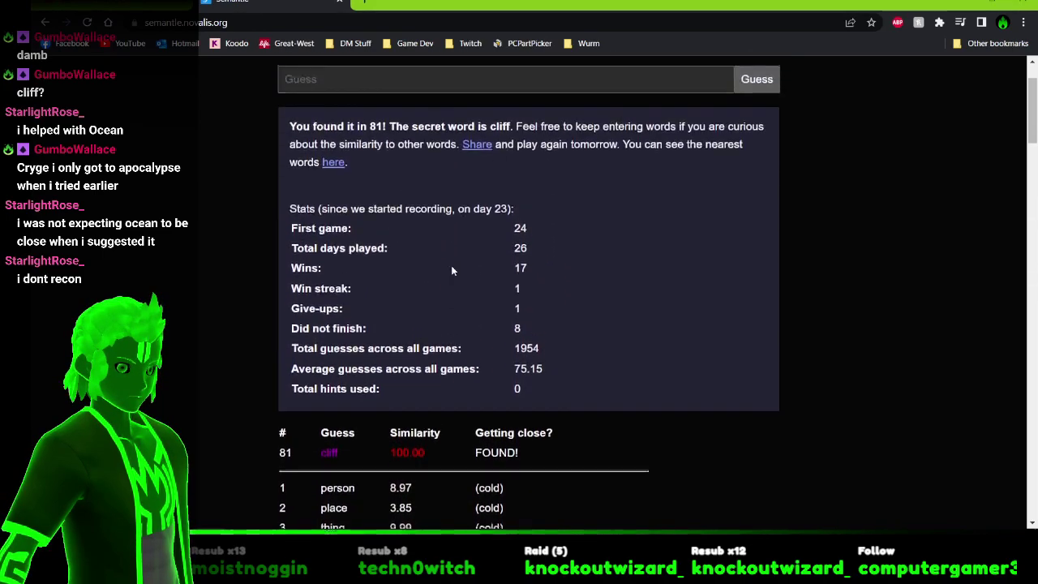
scroll(434, 267, down, 2)
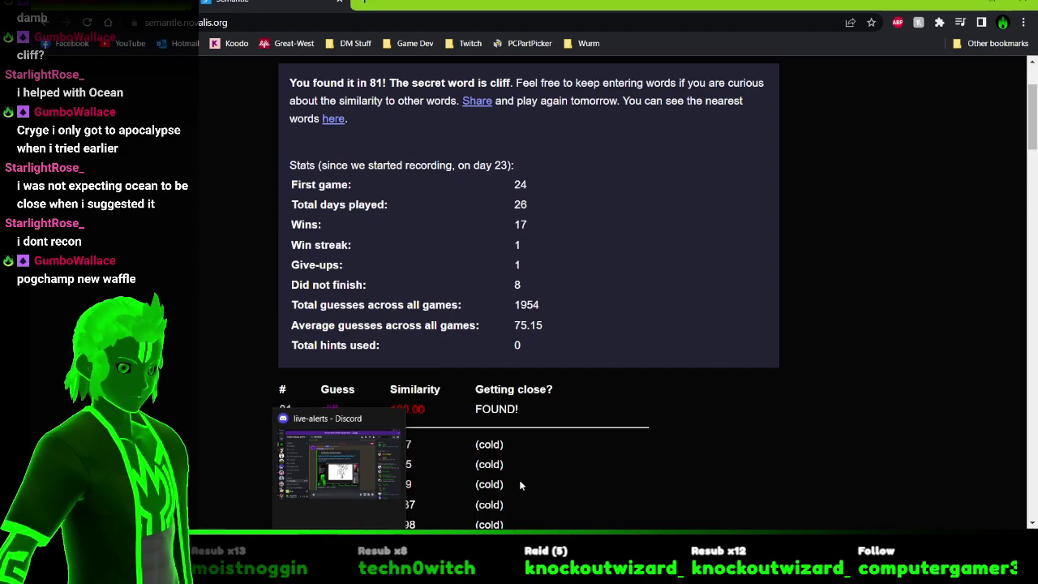
Leave the word puzzle, view the NewGames-Apr2022.psd banner in Photoshop and switch away from it again.
click(340, 571)
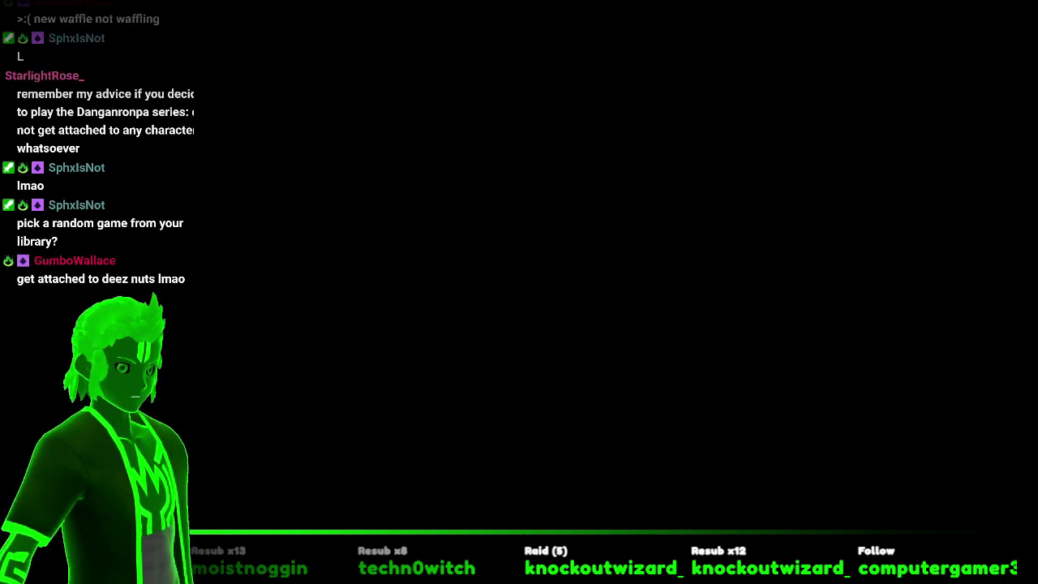
key(alt+Tab)
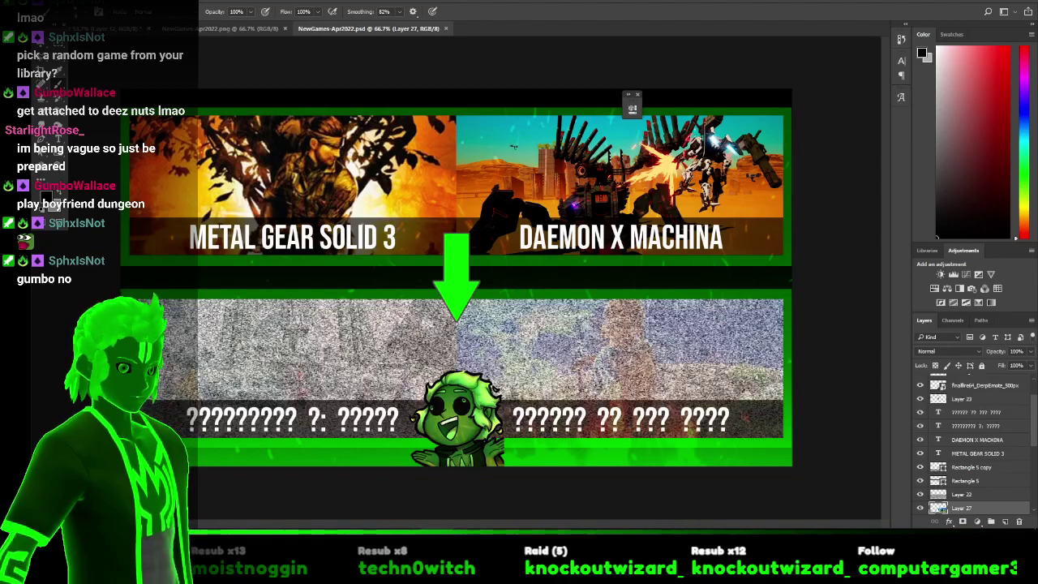
key(alt+Tab)
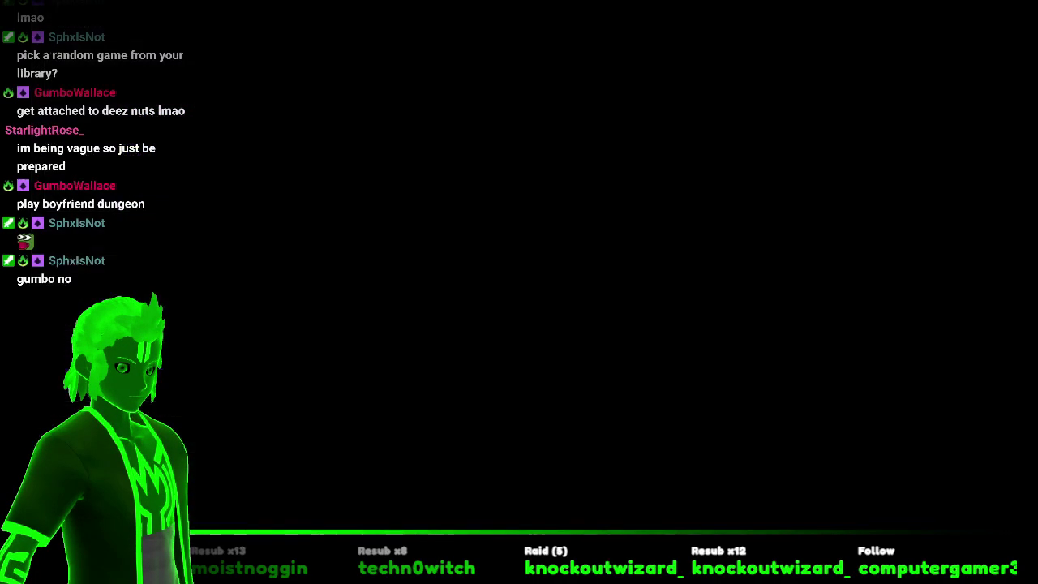